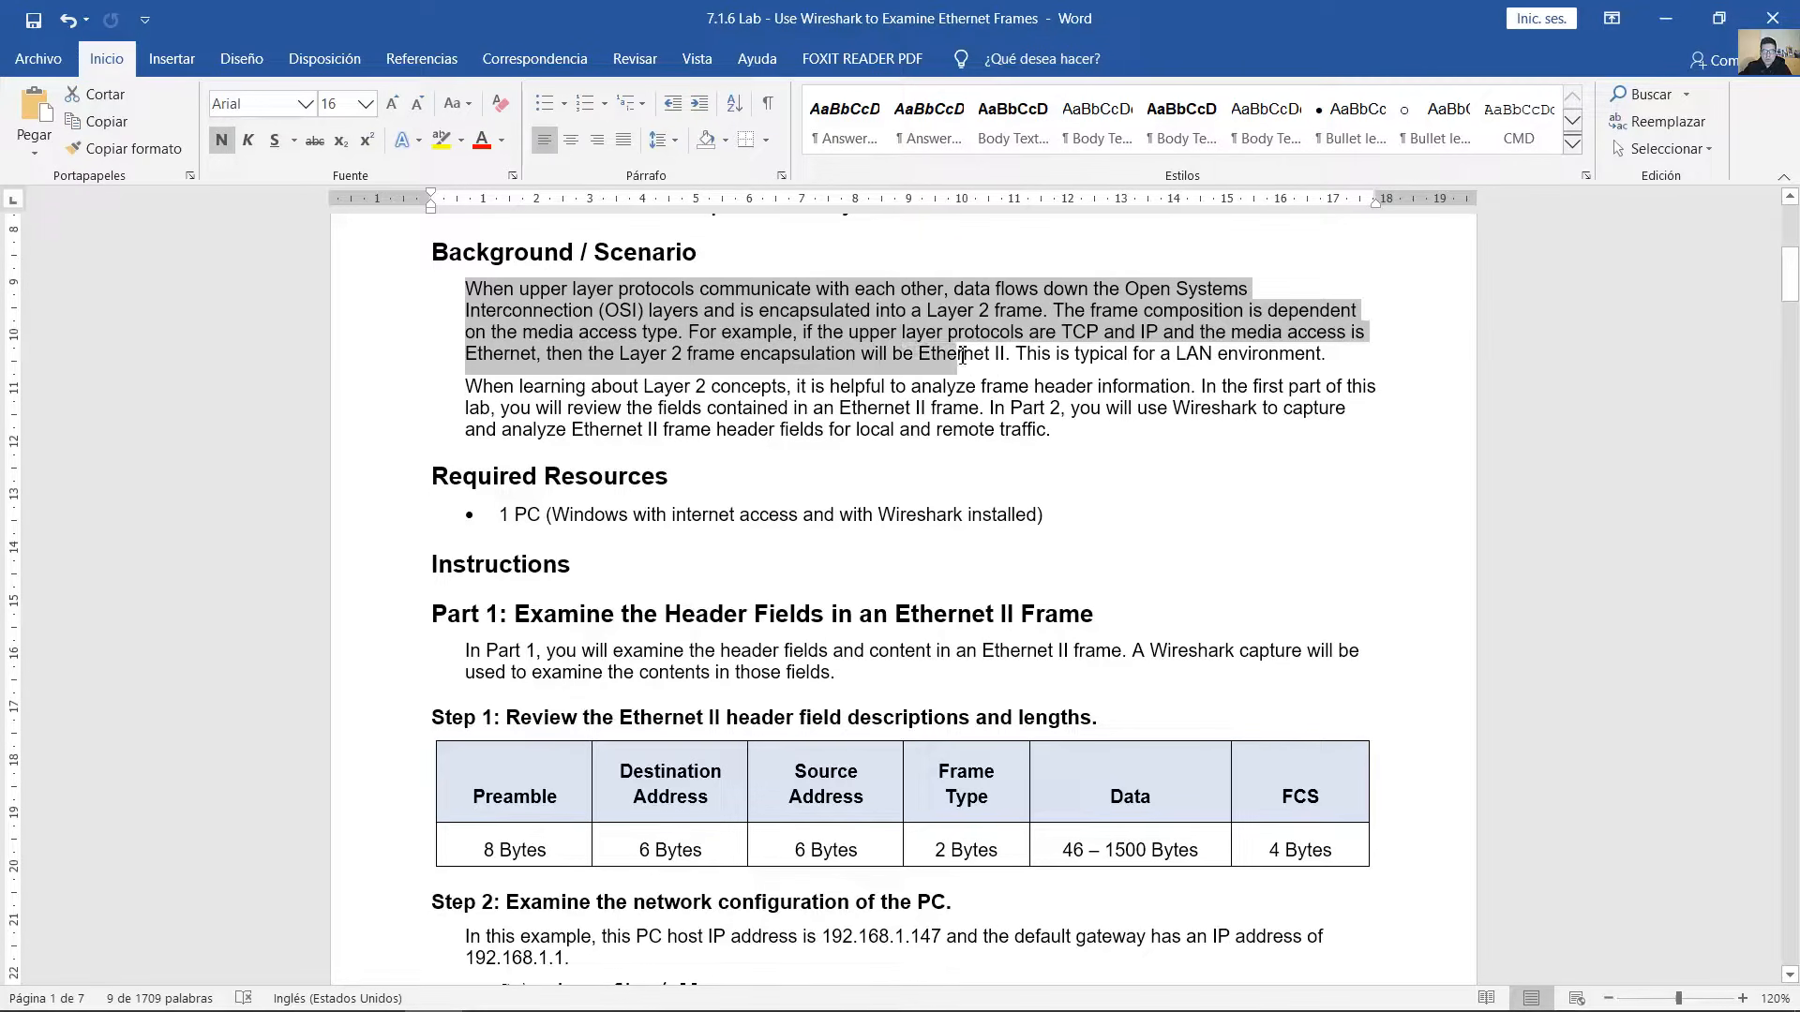
- Highlight the LAN environment sentence in the Background / Scenario section and the Required Resources heading and PC requirement while reading them
click(1013, 361)
drag(1015, 356, 1304, 359)
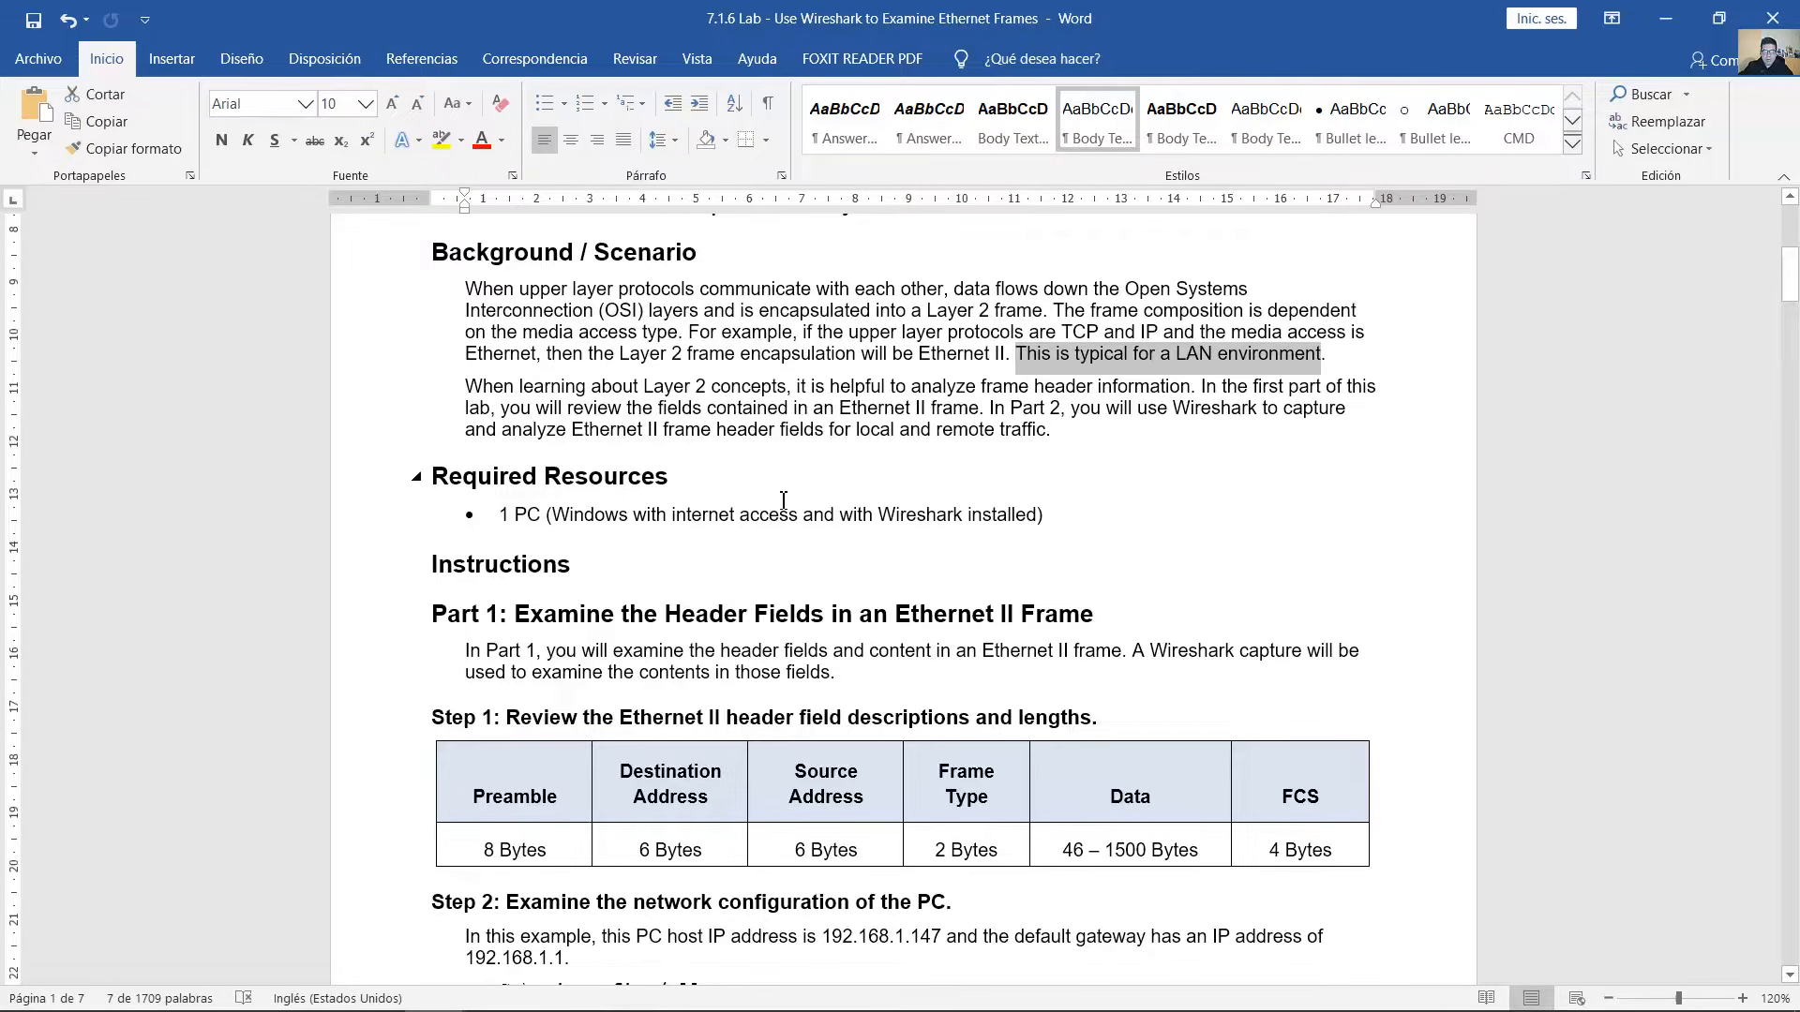
click(738, 502)
triple_click(733, 469)
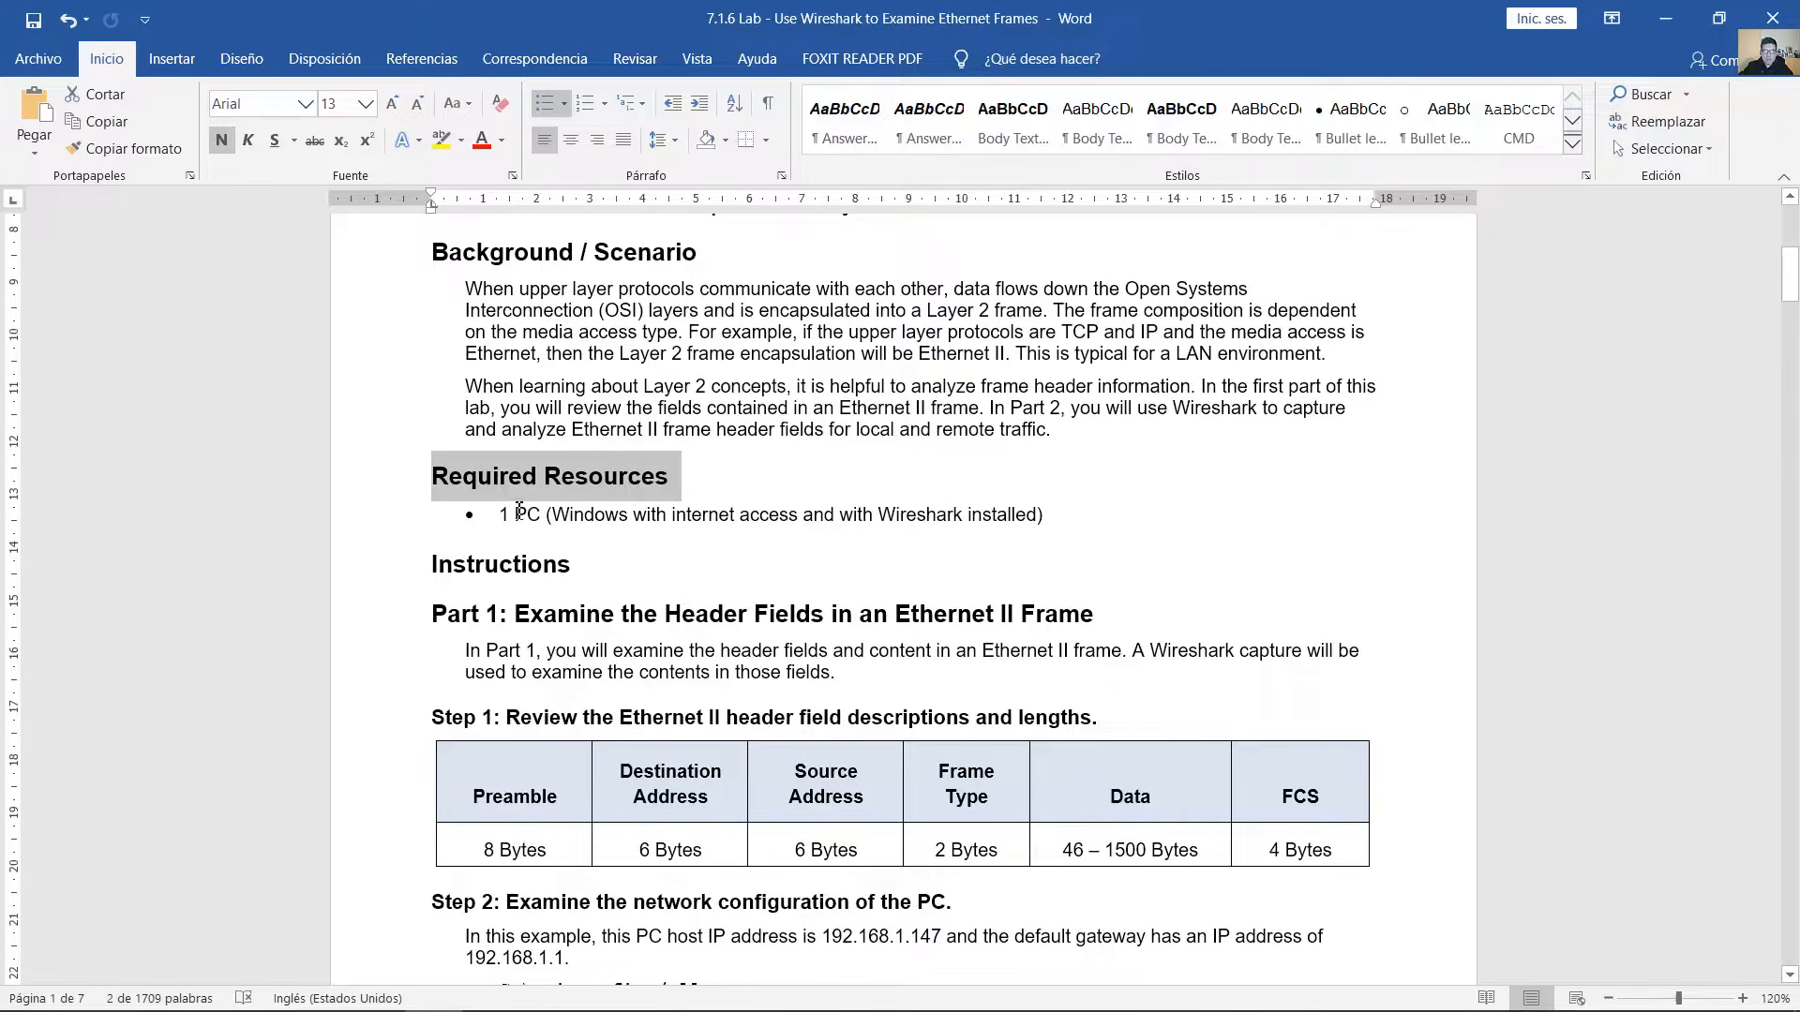
drag(518, 509, 1027, 516)
click(836, 514)
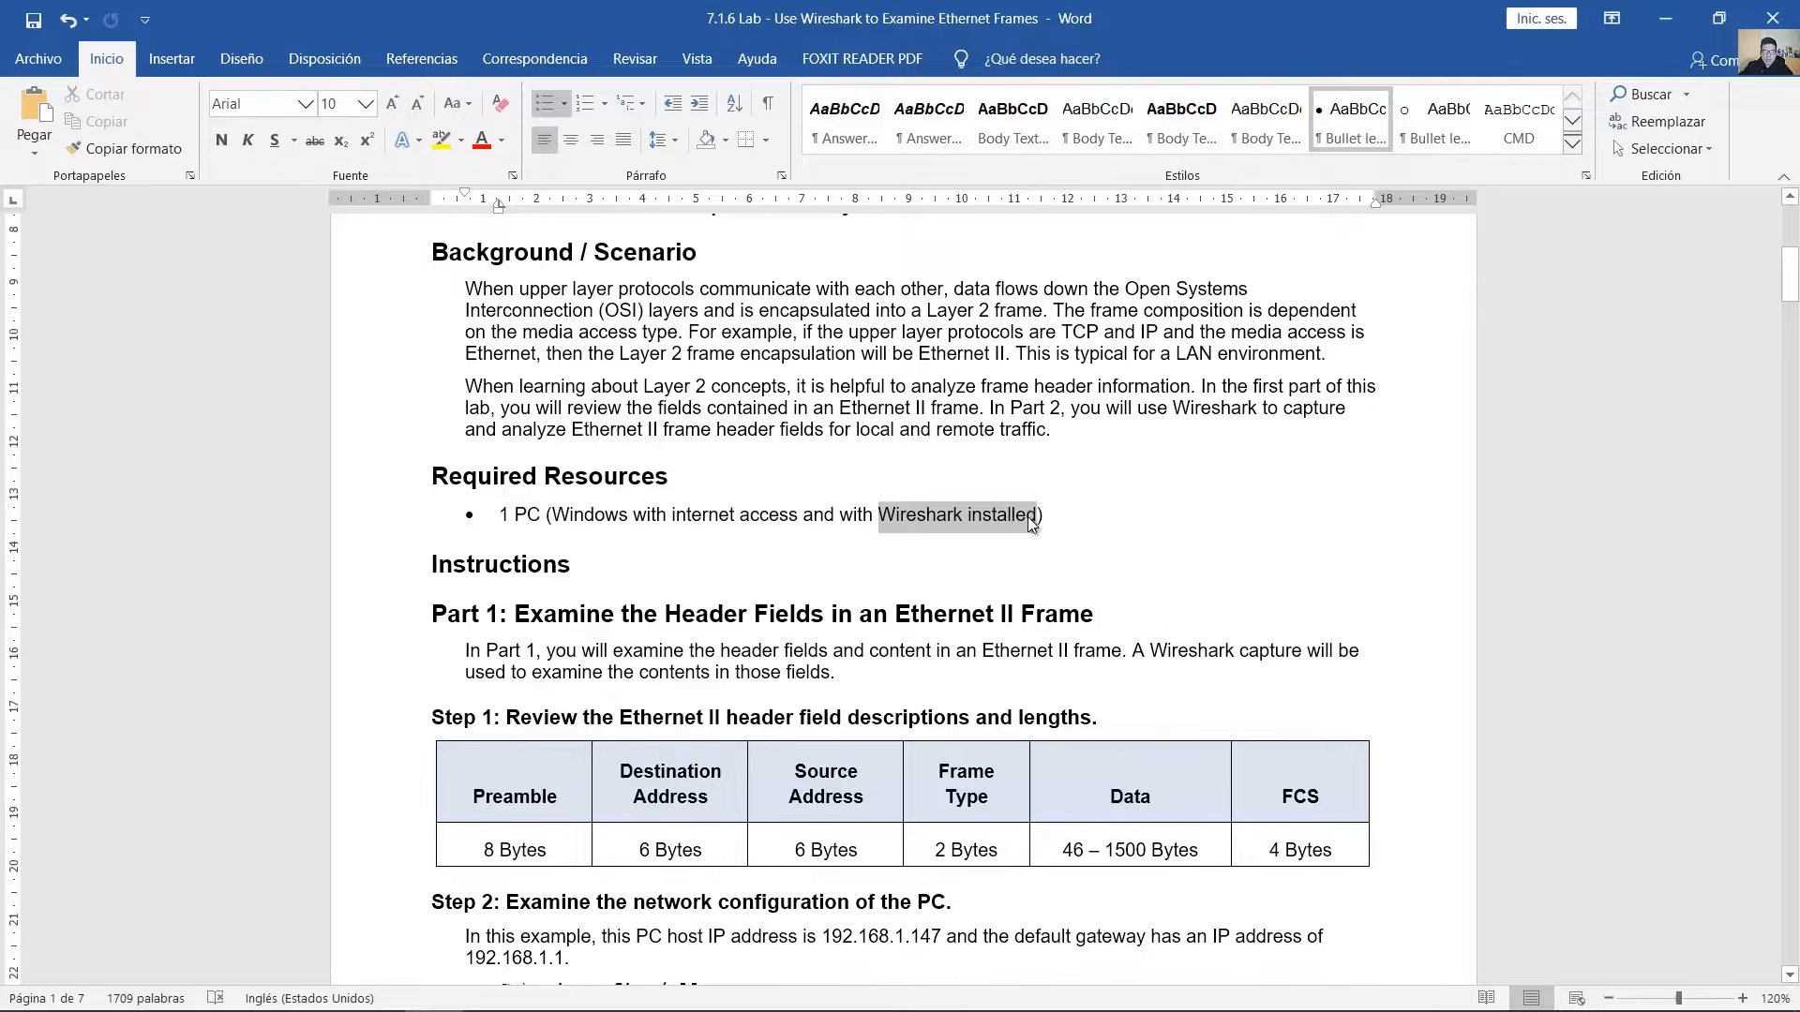
- Read the Part 1 heading and introduction on Ethernet II header fields, plus the Step 1 heading, highlighting each passage
scroll(741, 434, down, 4)
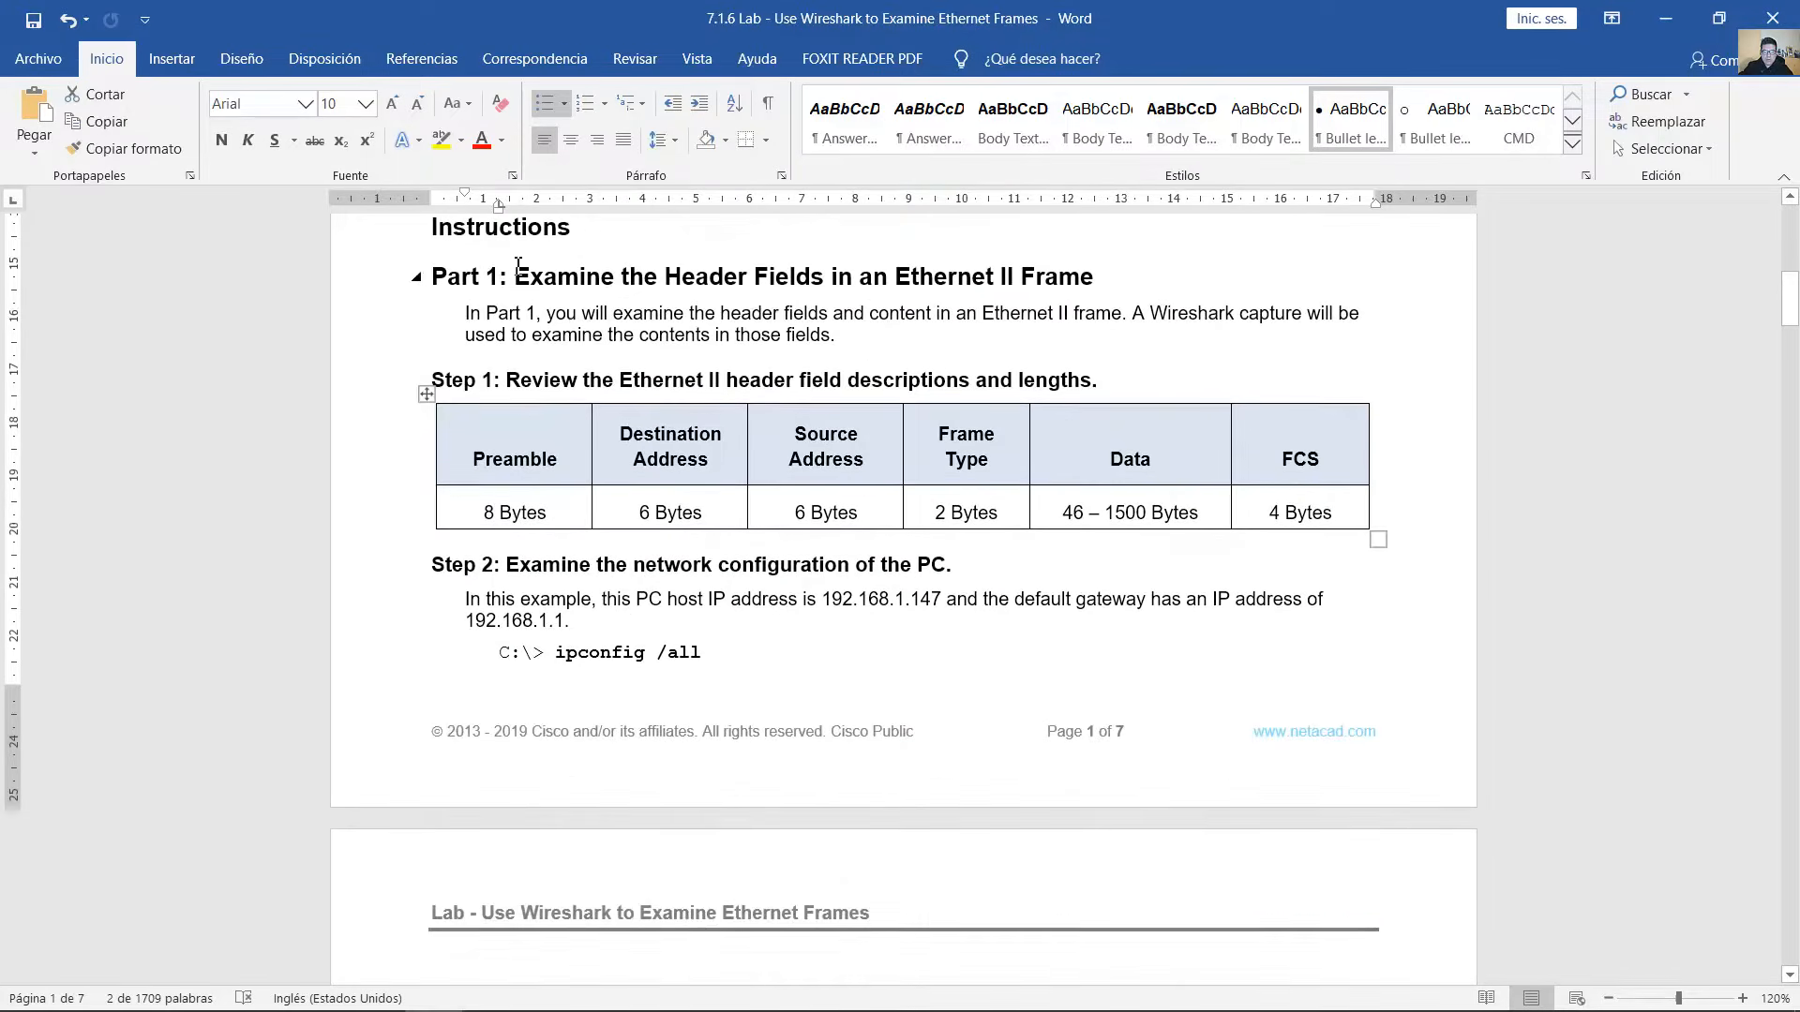
drag(515, 277, 1066, 278)
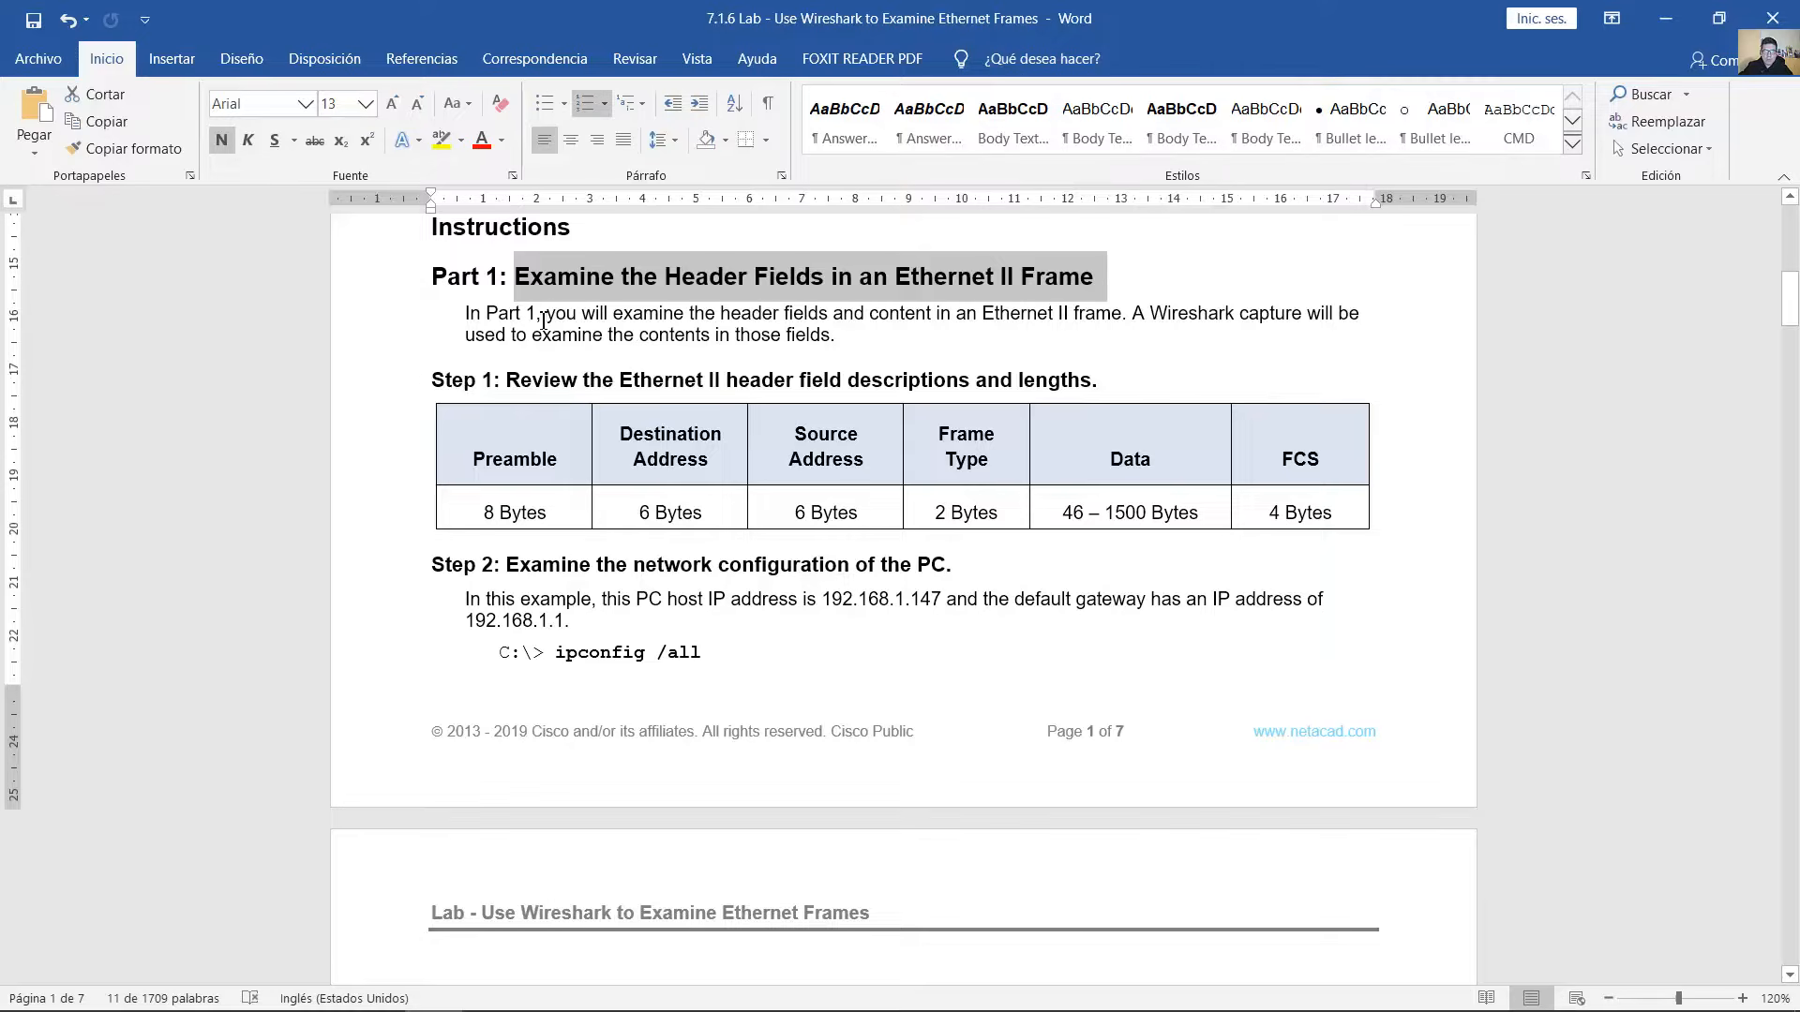
drag(554, 312, 1119, 315)
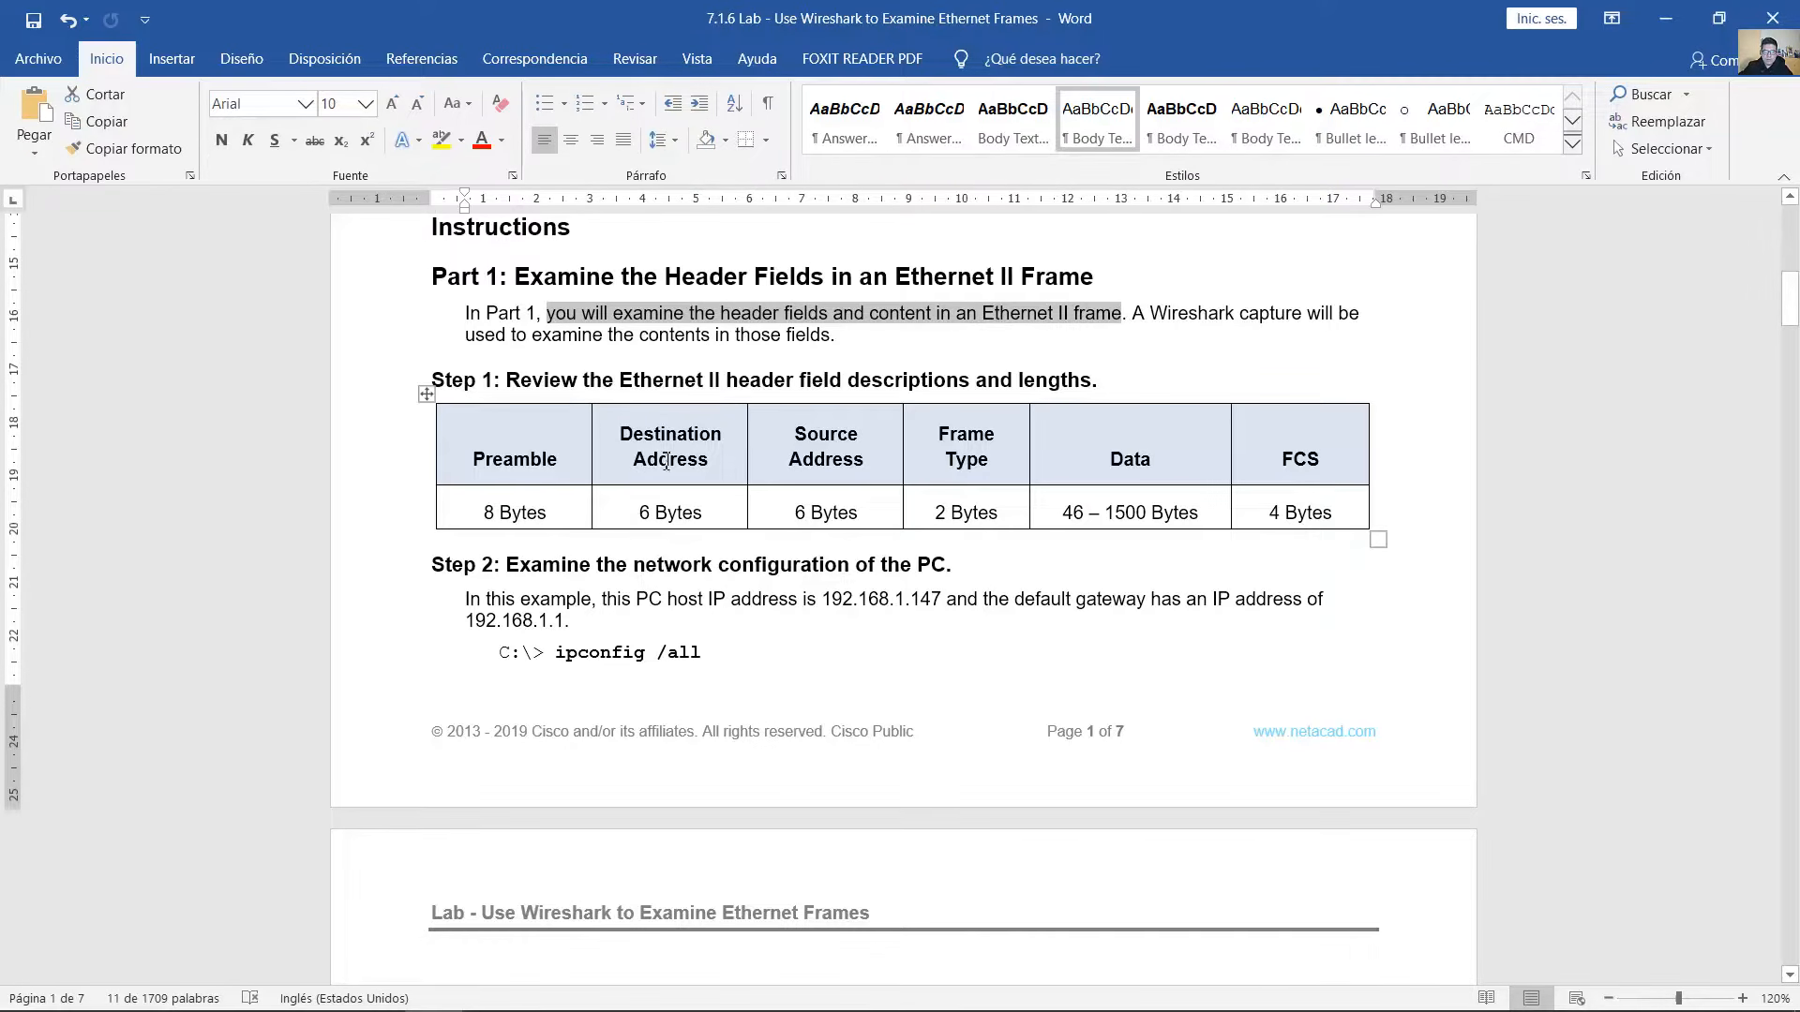
drag(510, 380, 1095, 379)
scroll(596, 439, down, 1)
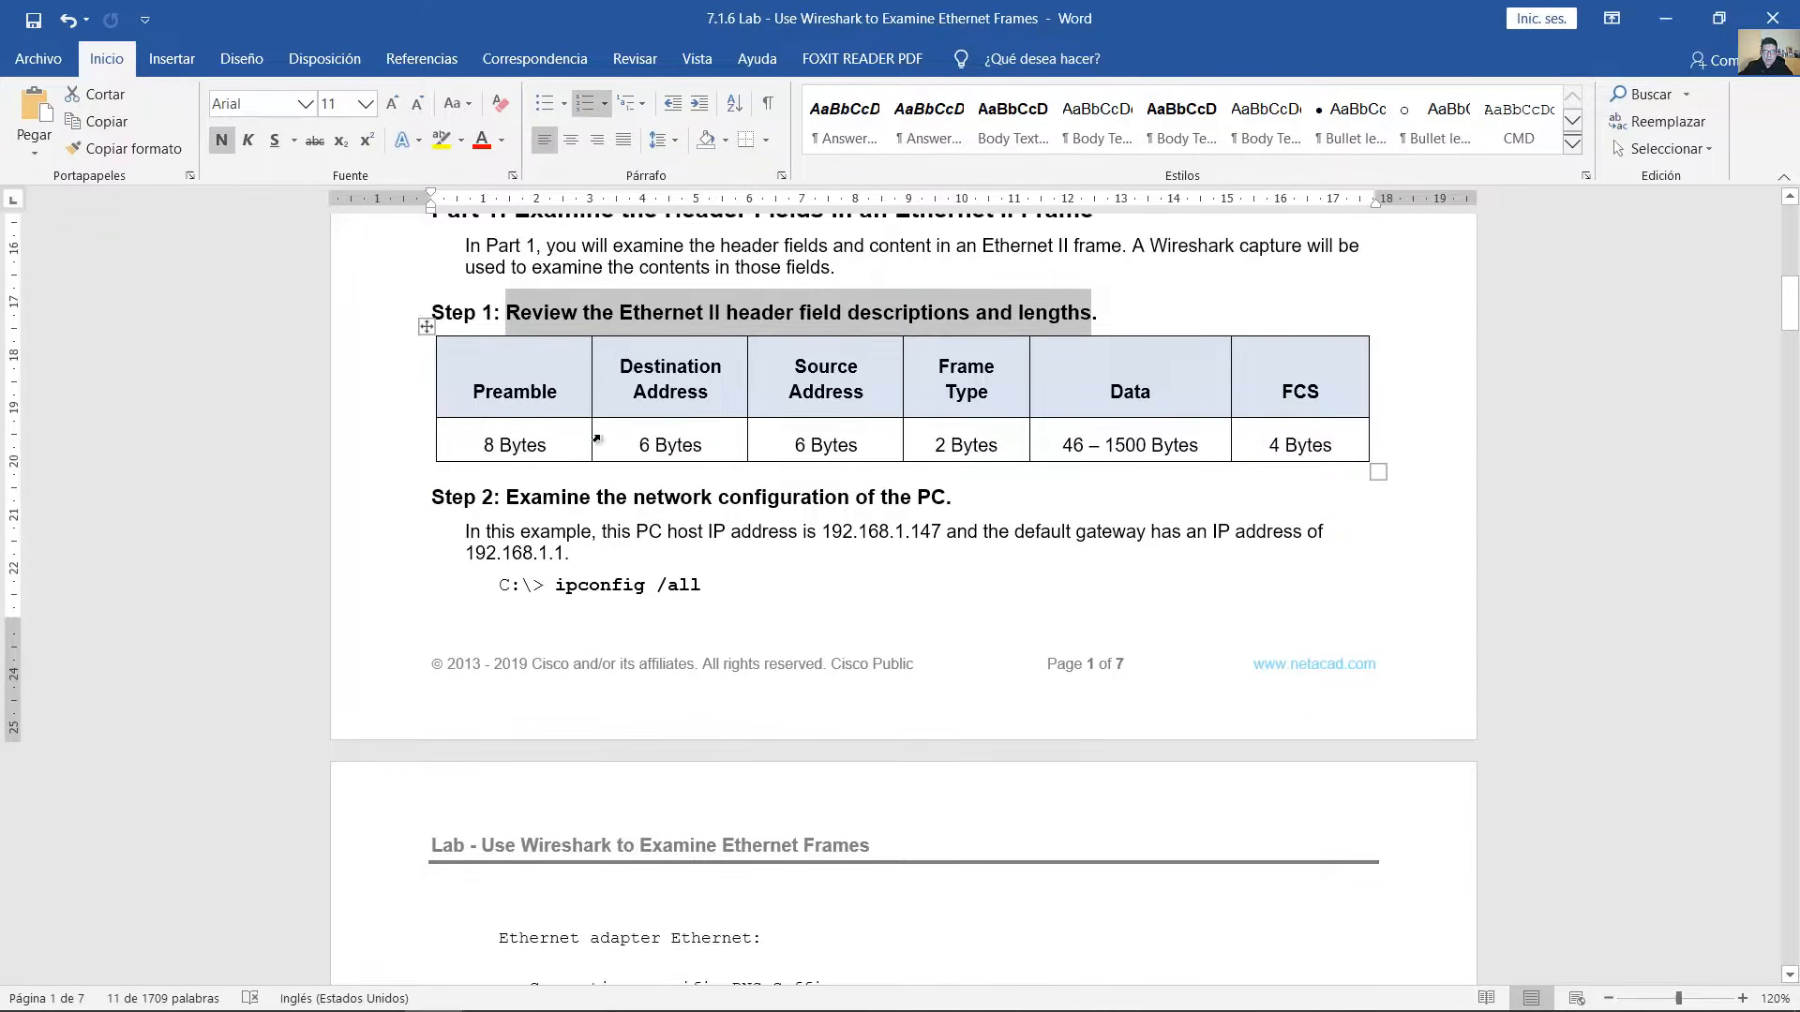
- Review the Ethernet II frame table field by field, highlighting names and byte lengths from Preamble through FCS
drag(475, 397, 587, 397)
drag(485, 450, 559, 446)
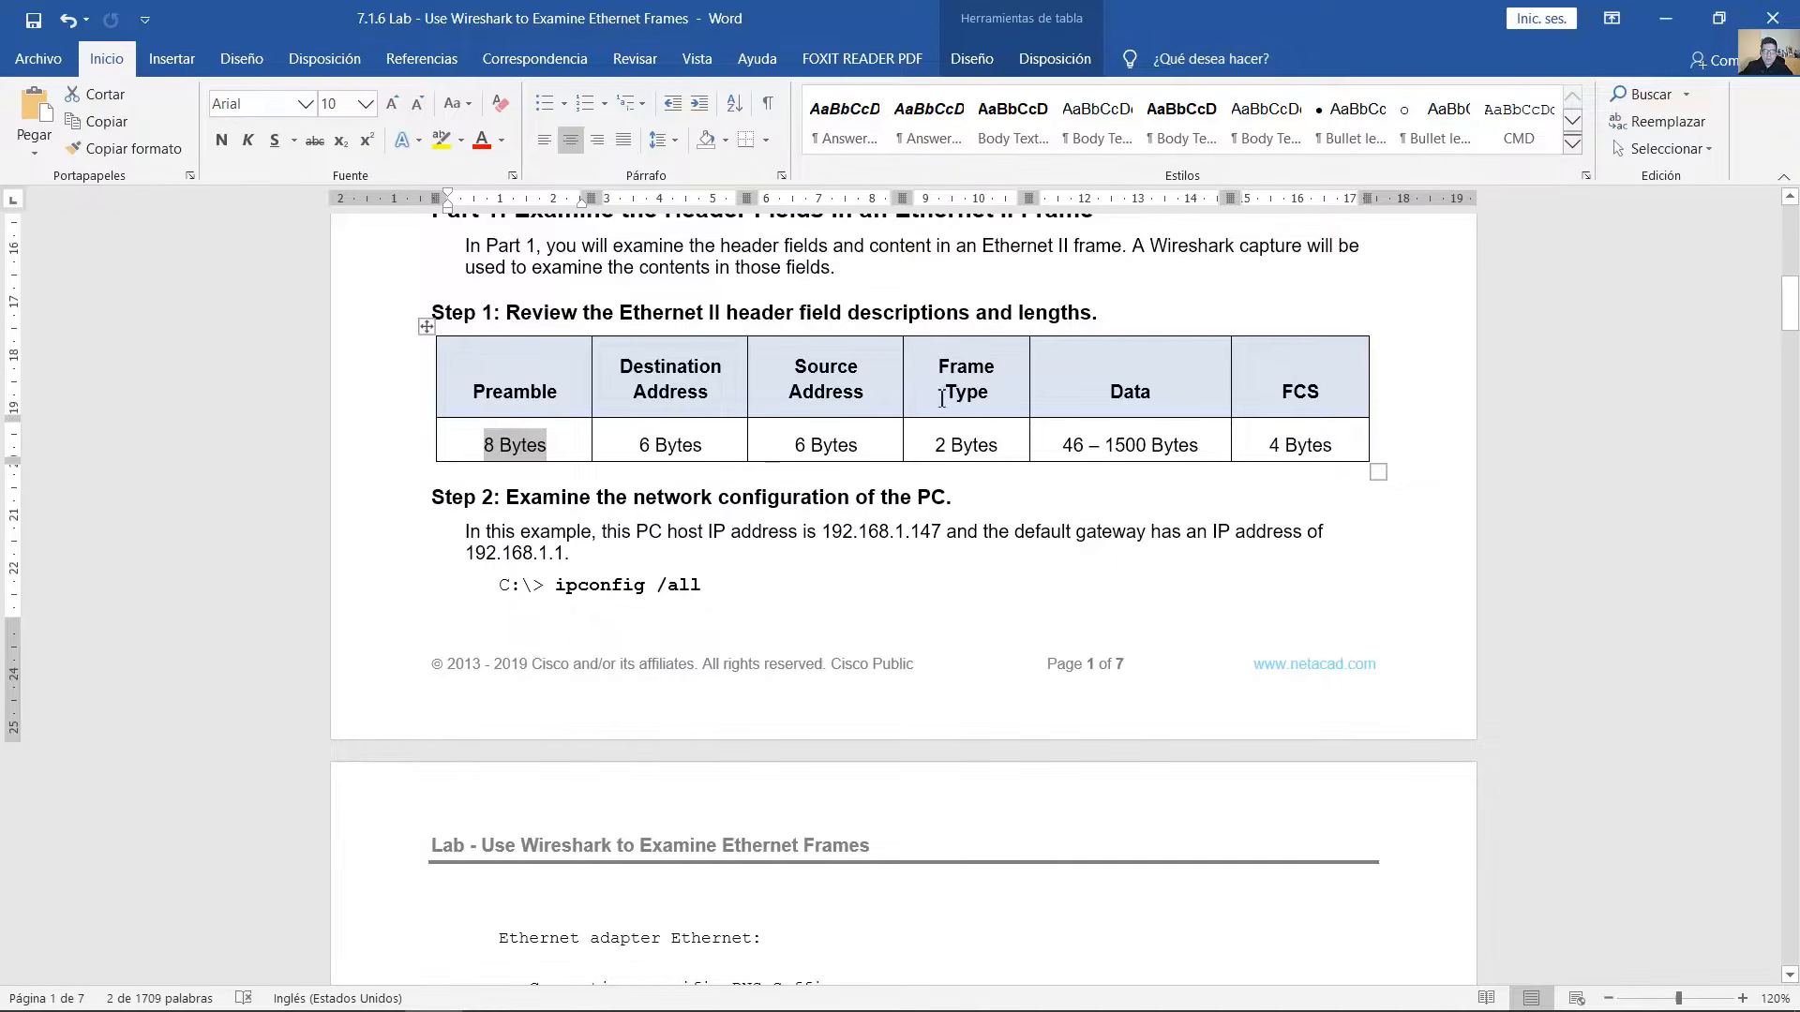
drag(858, 445, 791, 445)
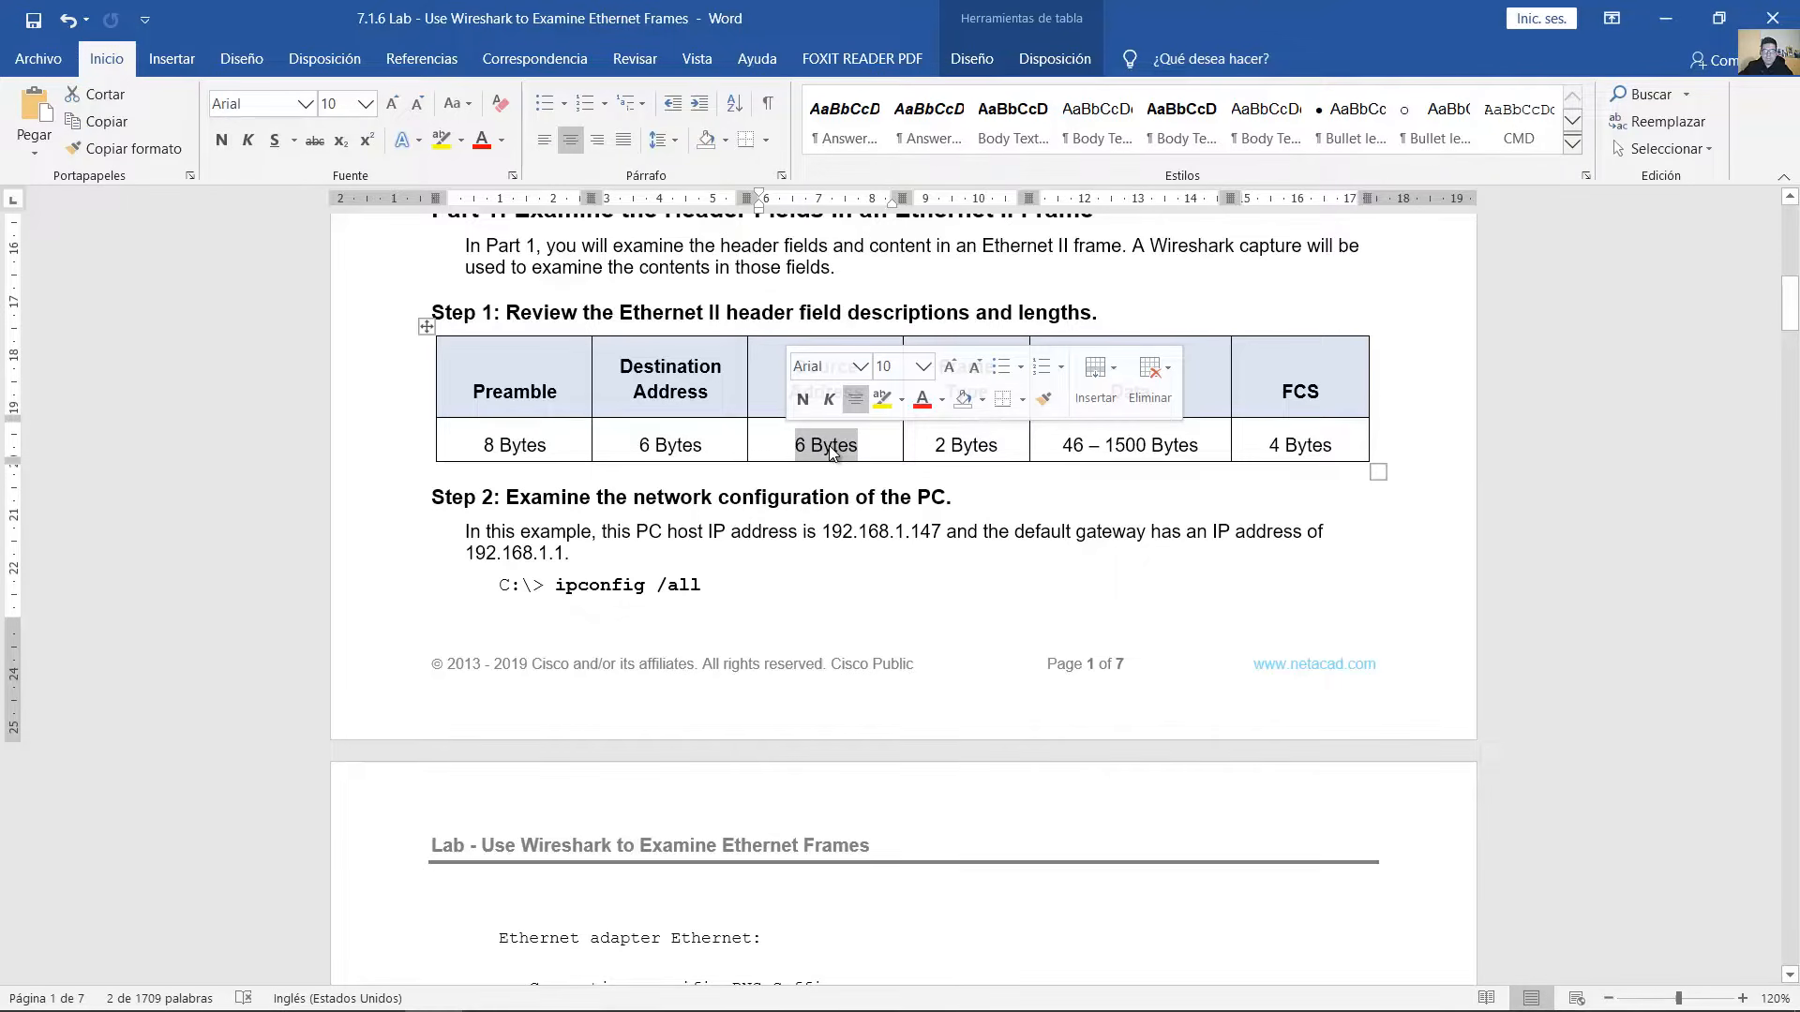
click(943, 361)
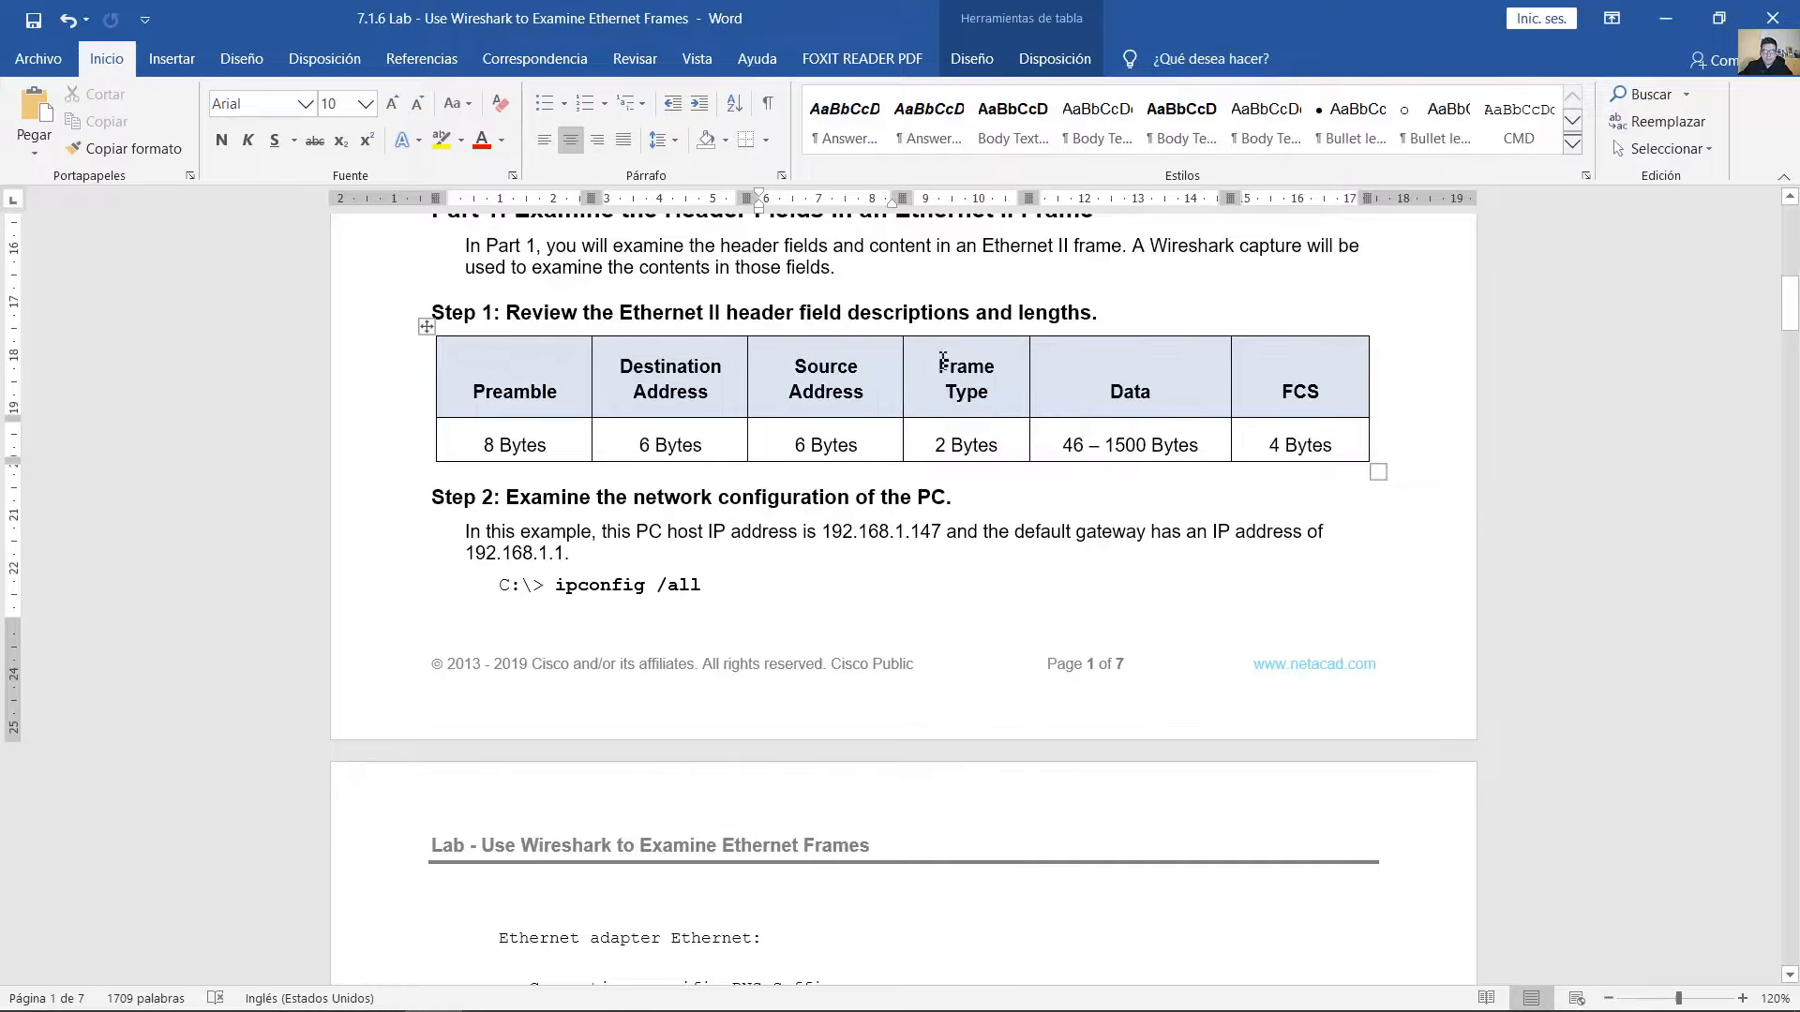
triple_click(974, 375)
click(948, 446)
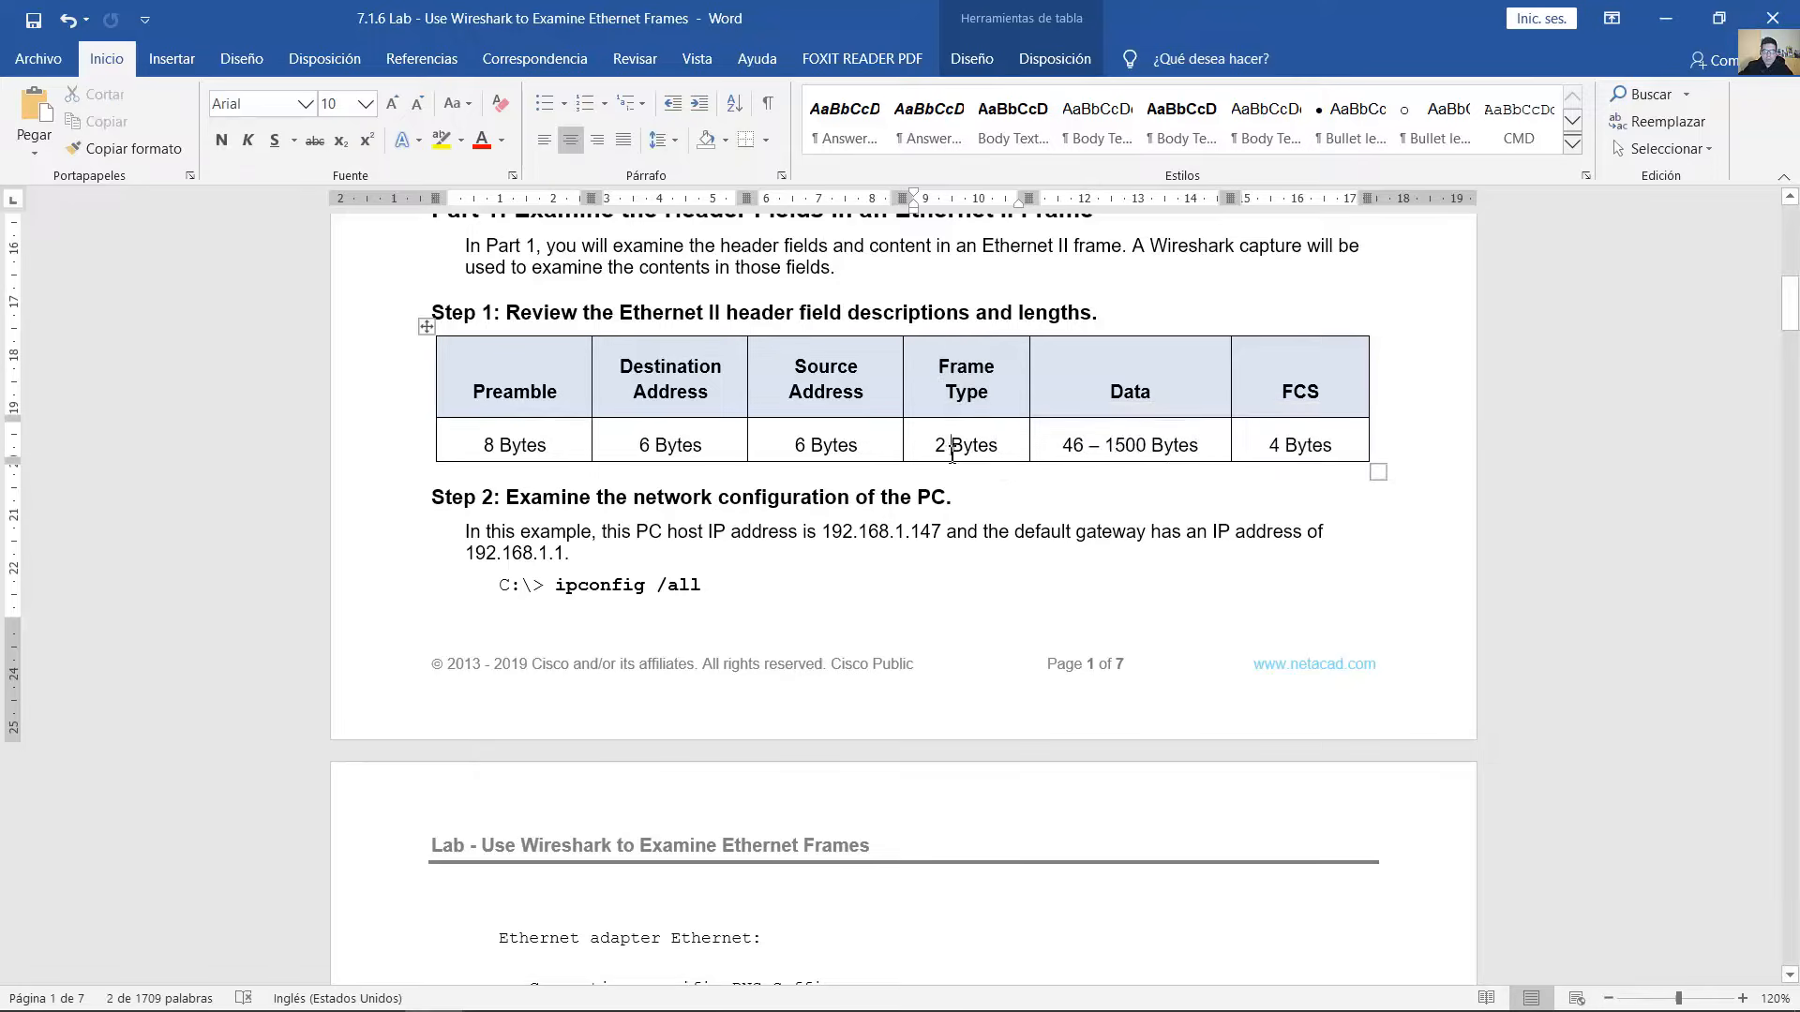
triple_click(930, 446)
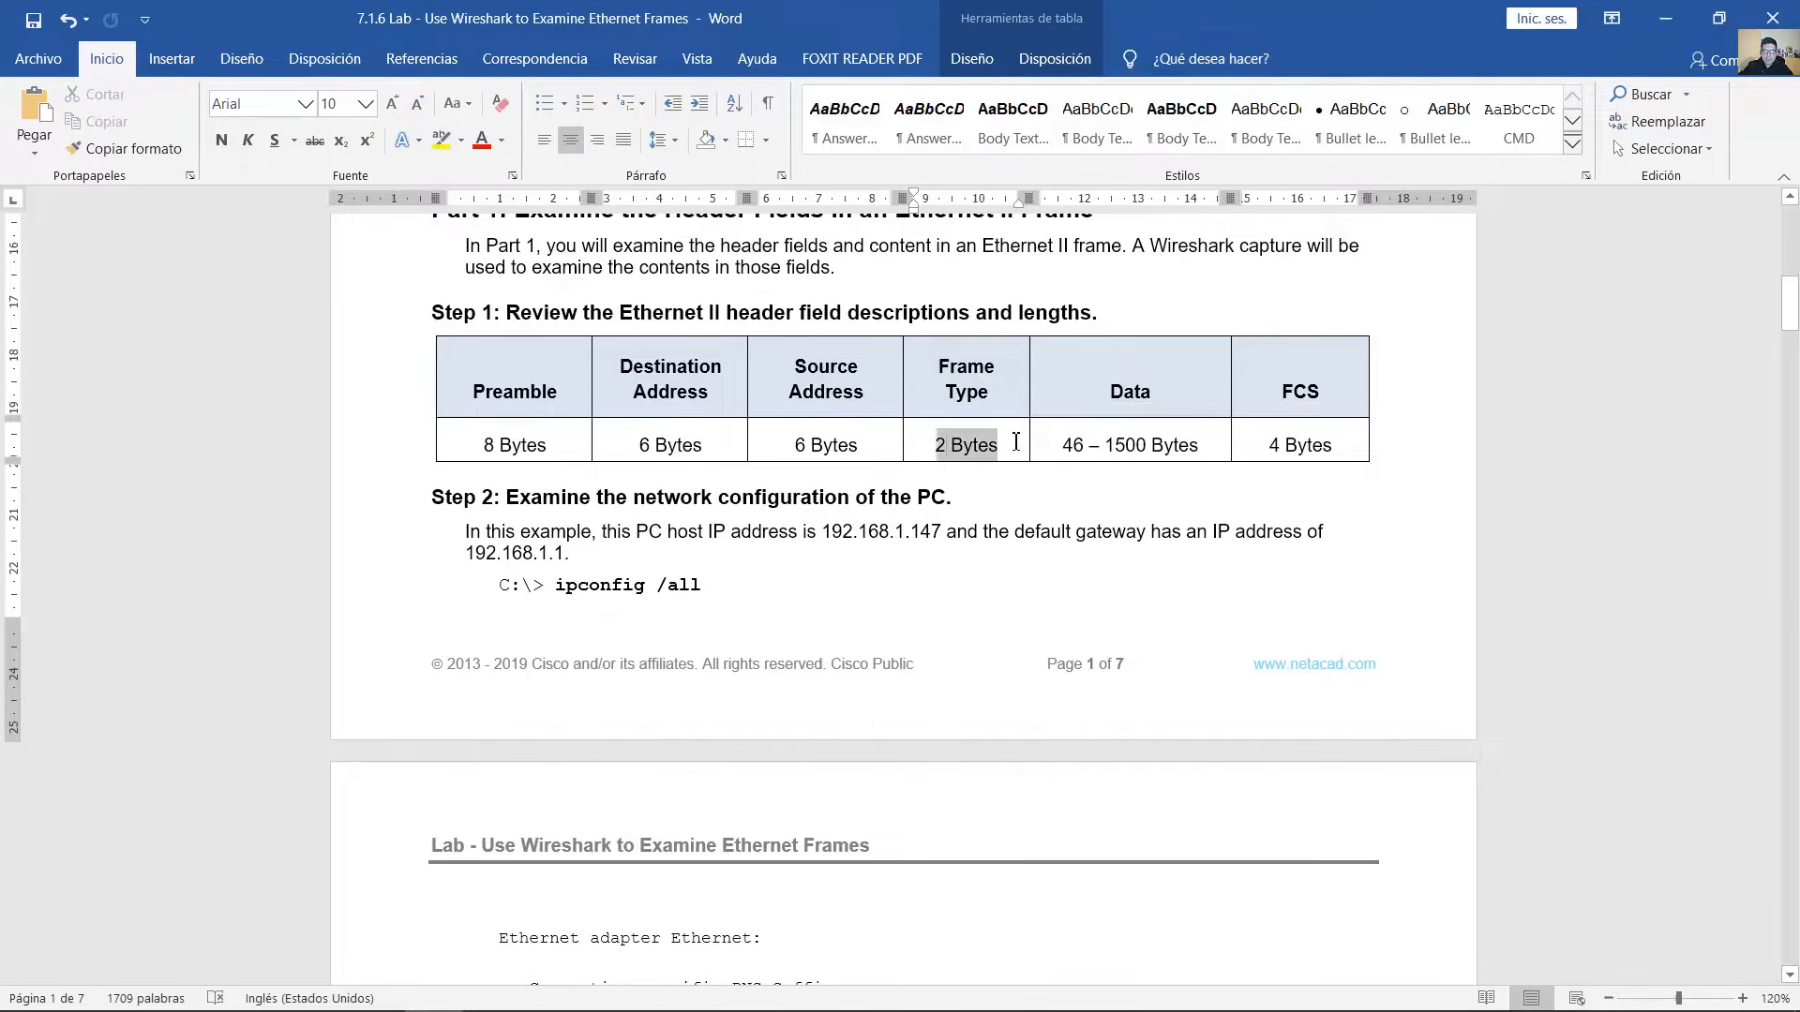
click(1115, 445)
triple_click(1130, 391)
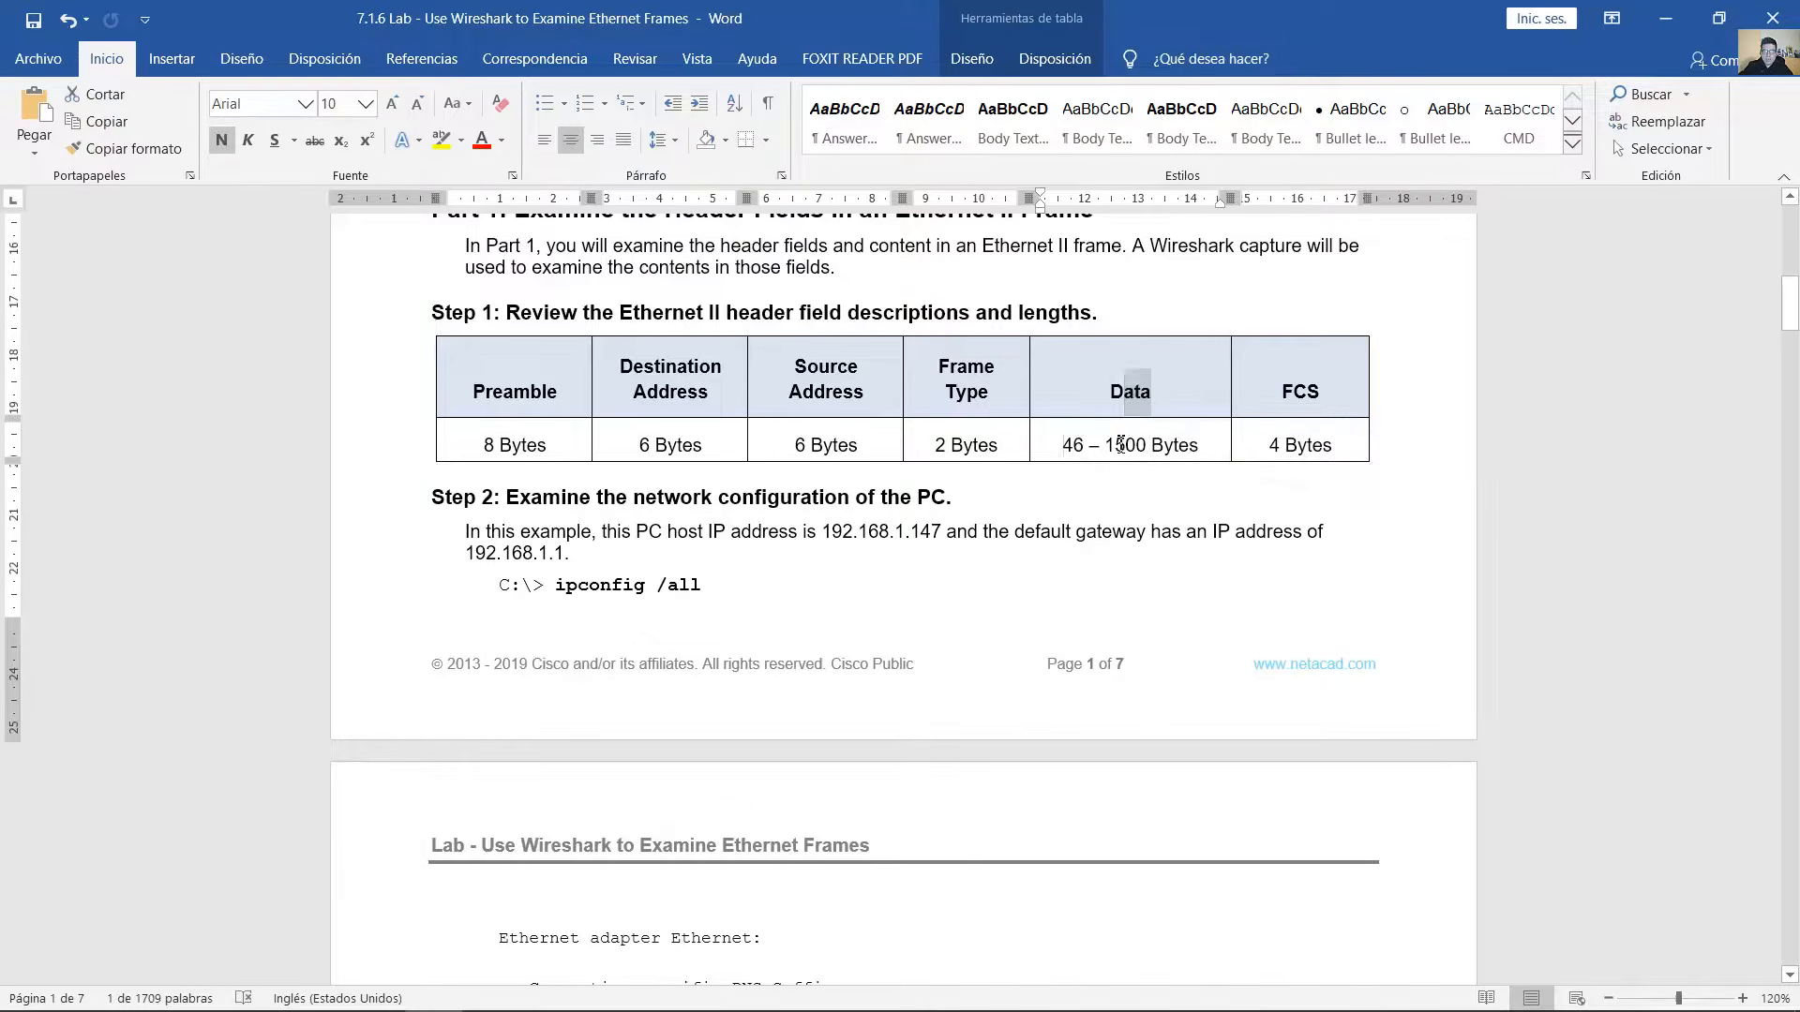
triple_click(1183, 444)
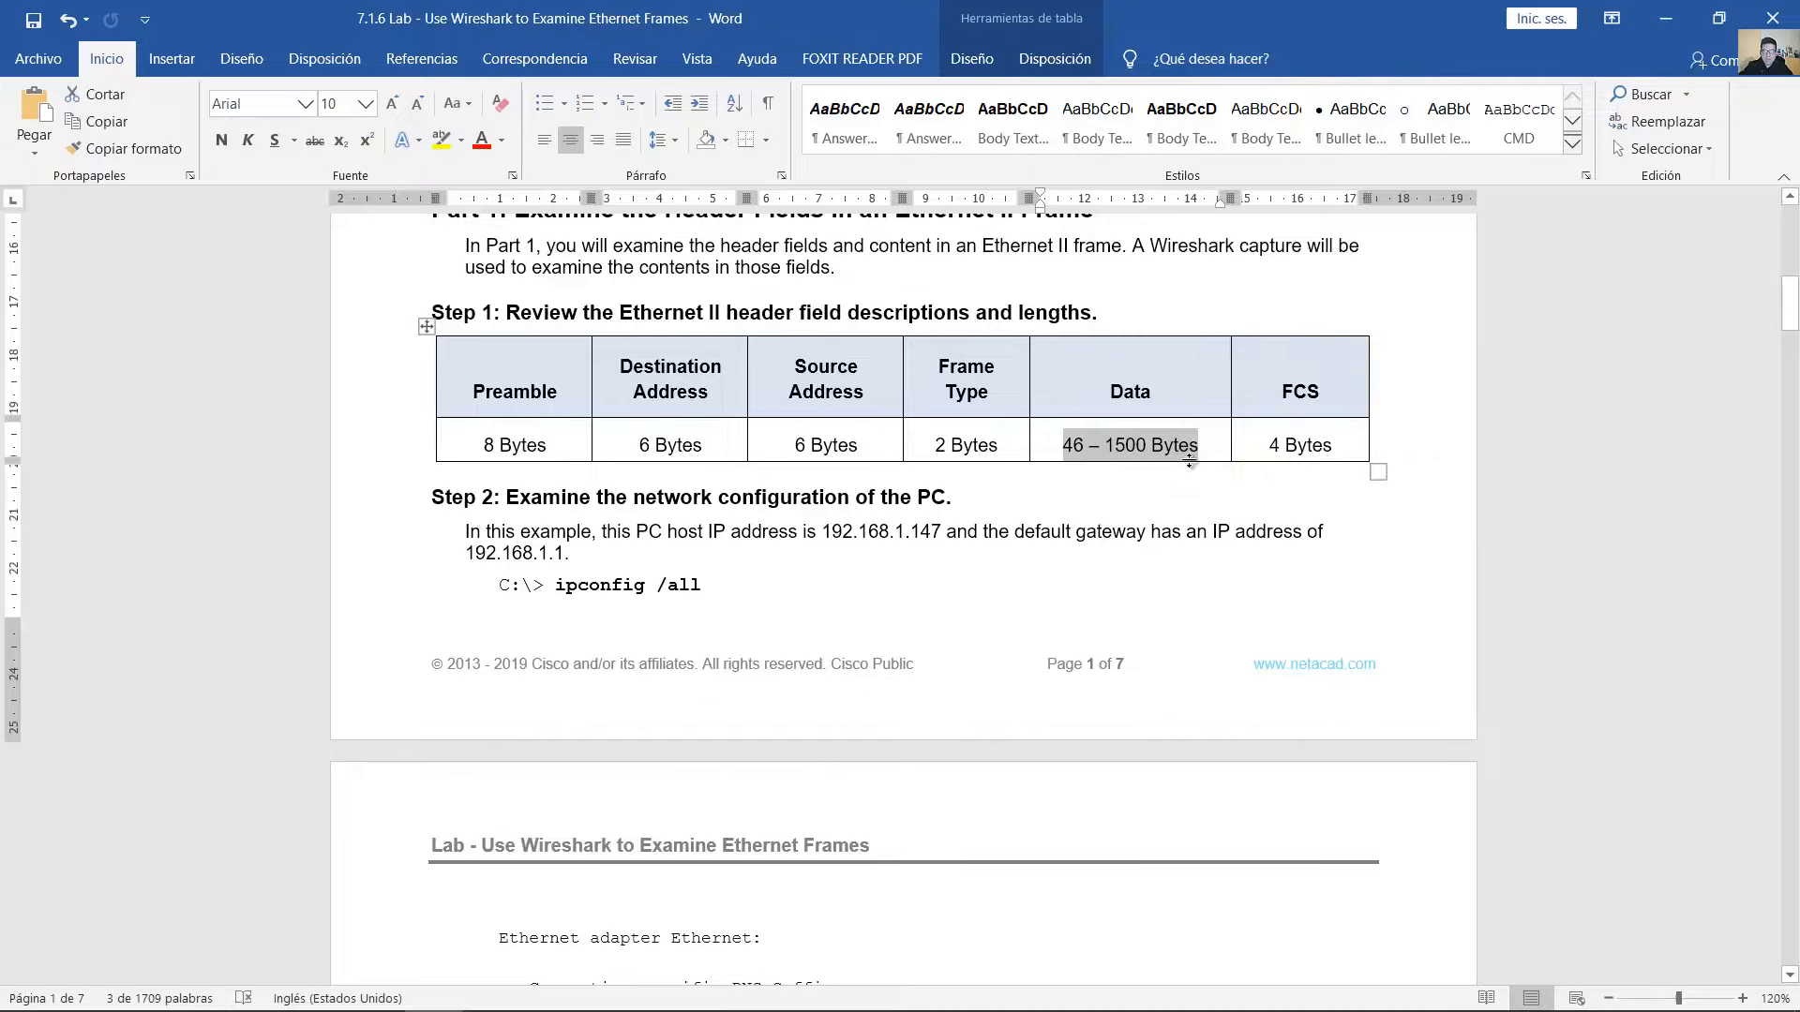
drag(1282, 392, 1271, 448)
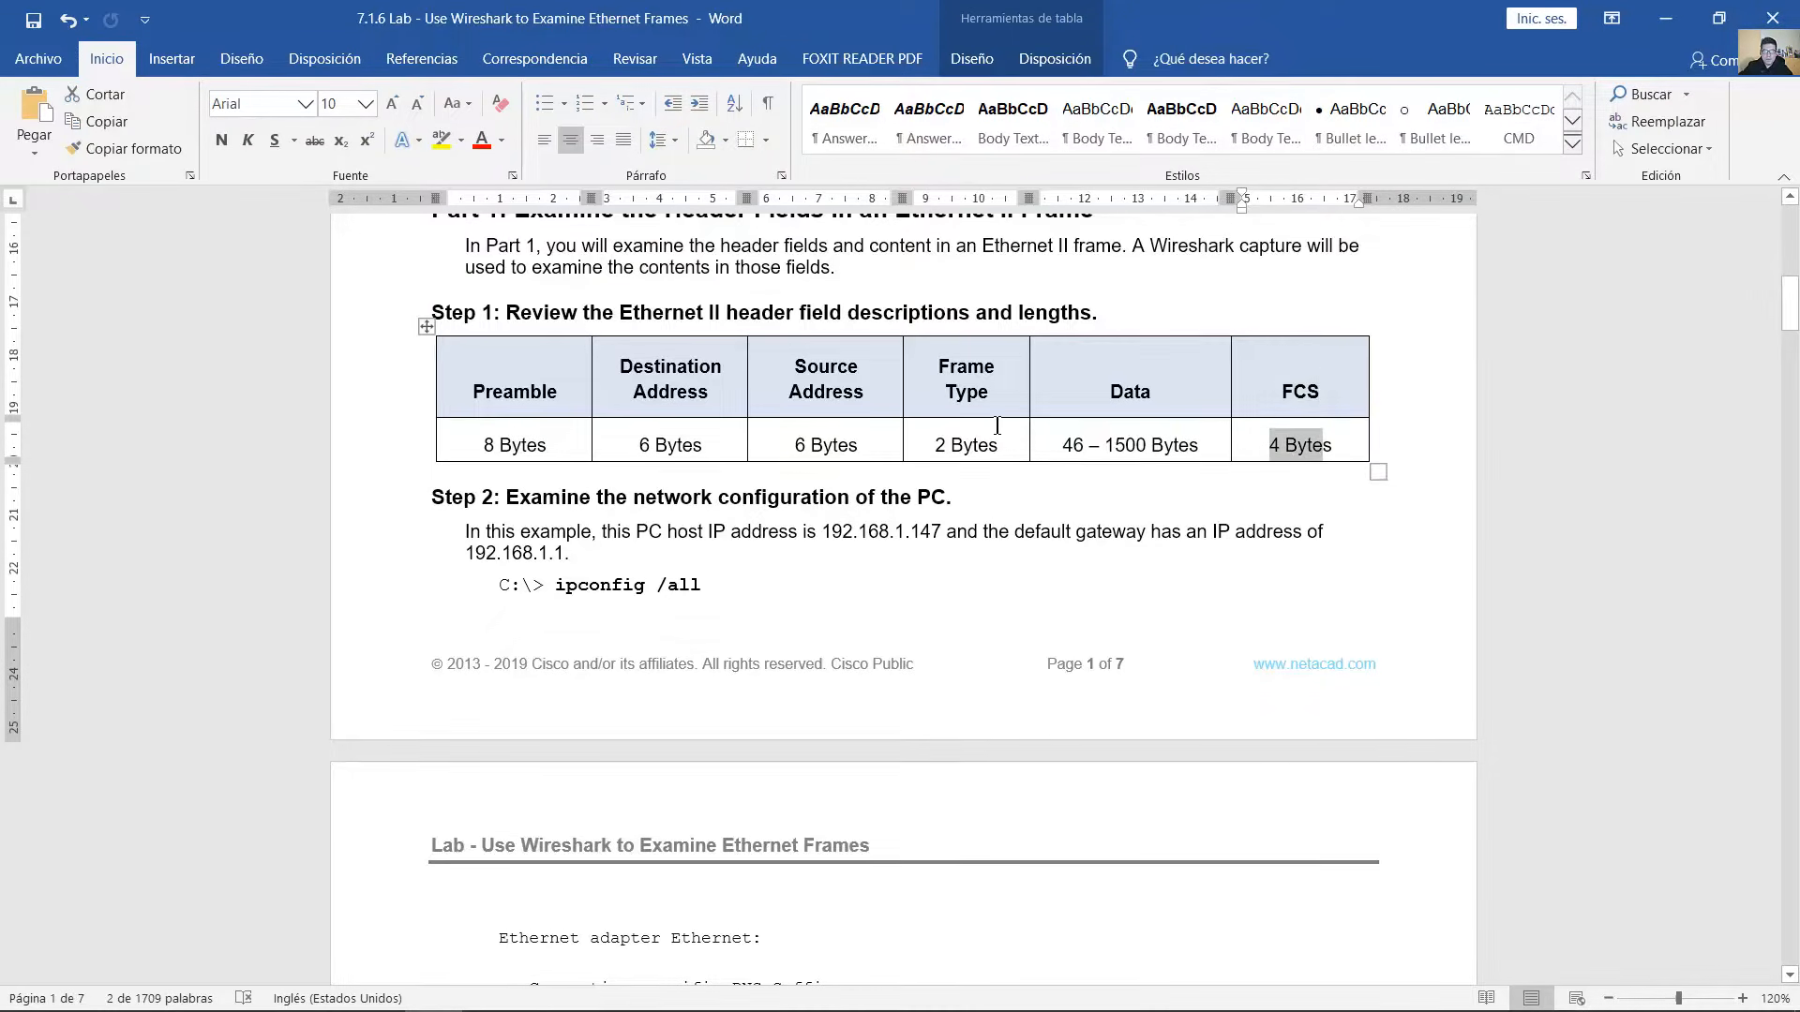
- Read Step 2 on the PC's network configuration, highlighting the ipconfig /all command and the Ethernet adapter heading in the sample output
scroll(996, 426, down, 2)
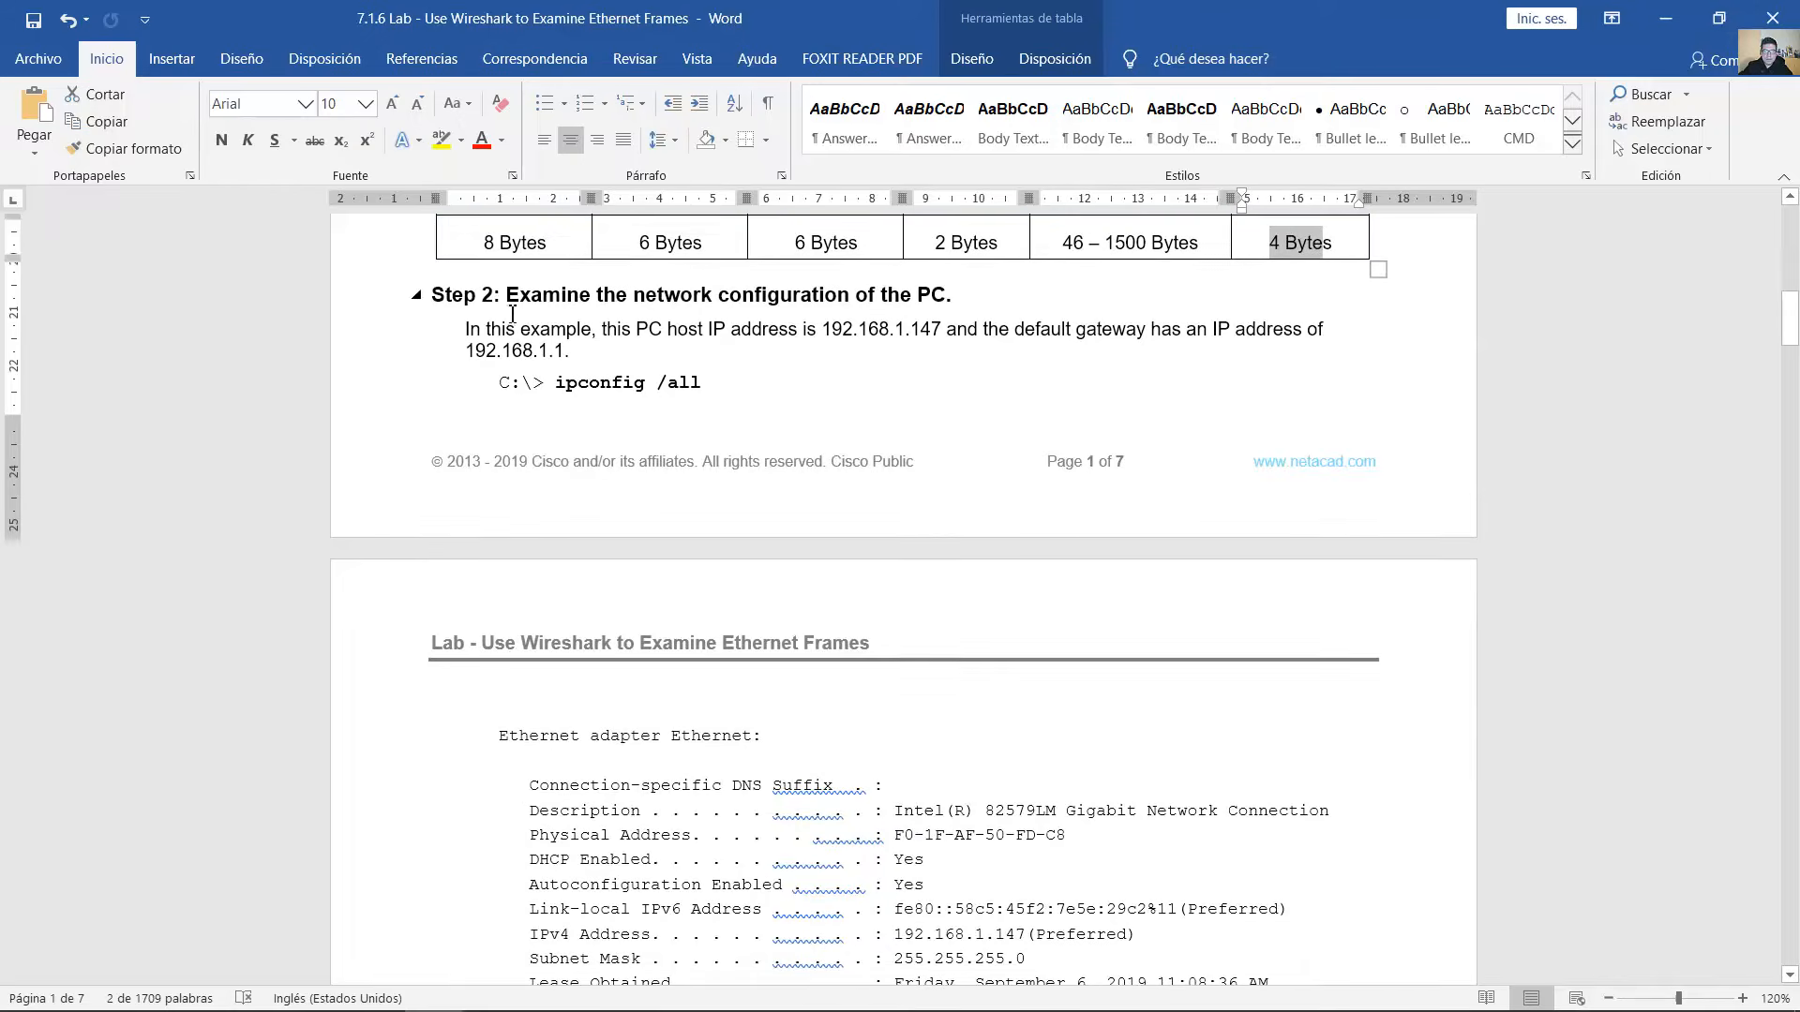
drag(581, 298, 952, 298)
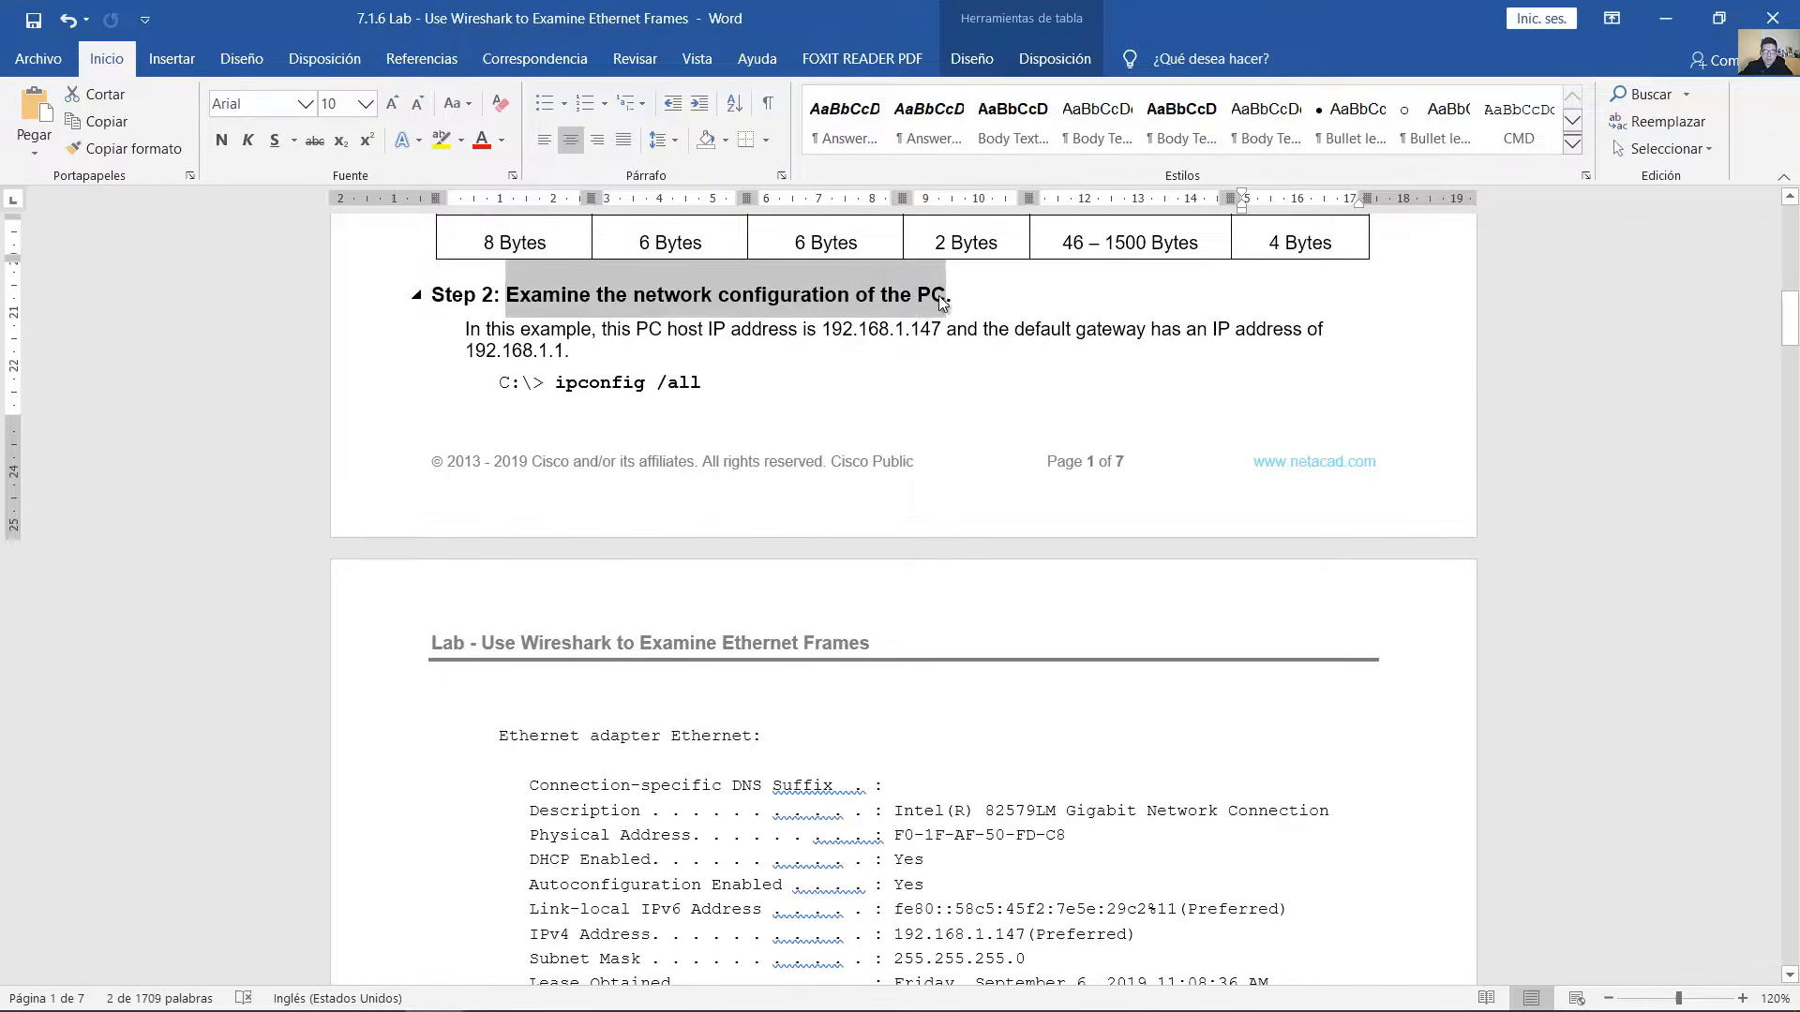
drag(557, 384, 699, 385)
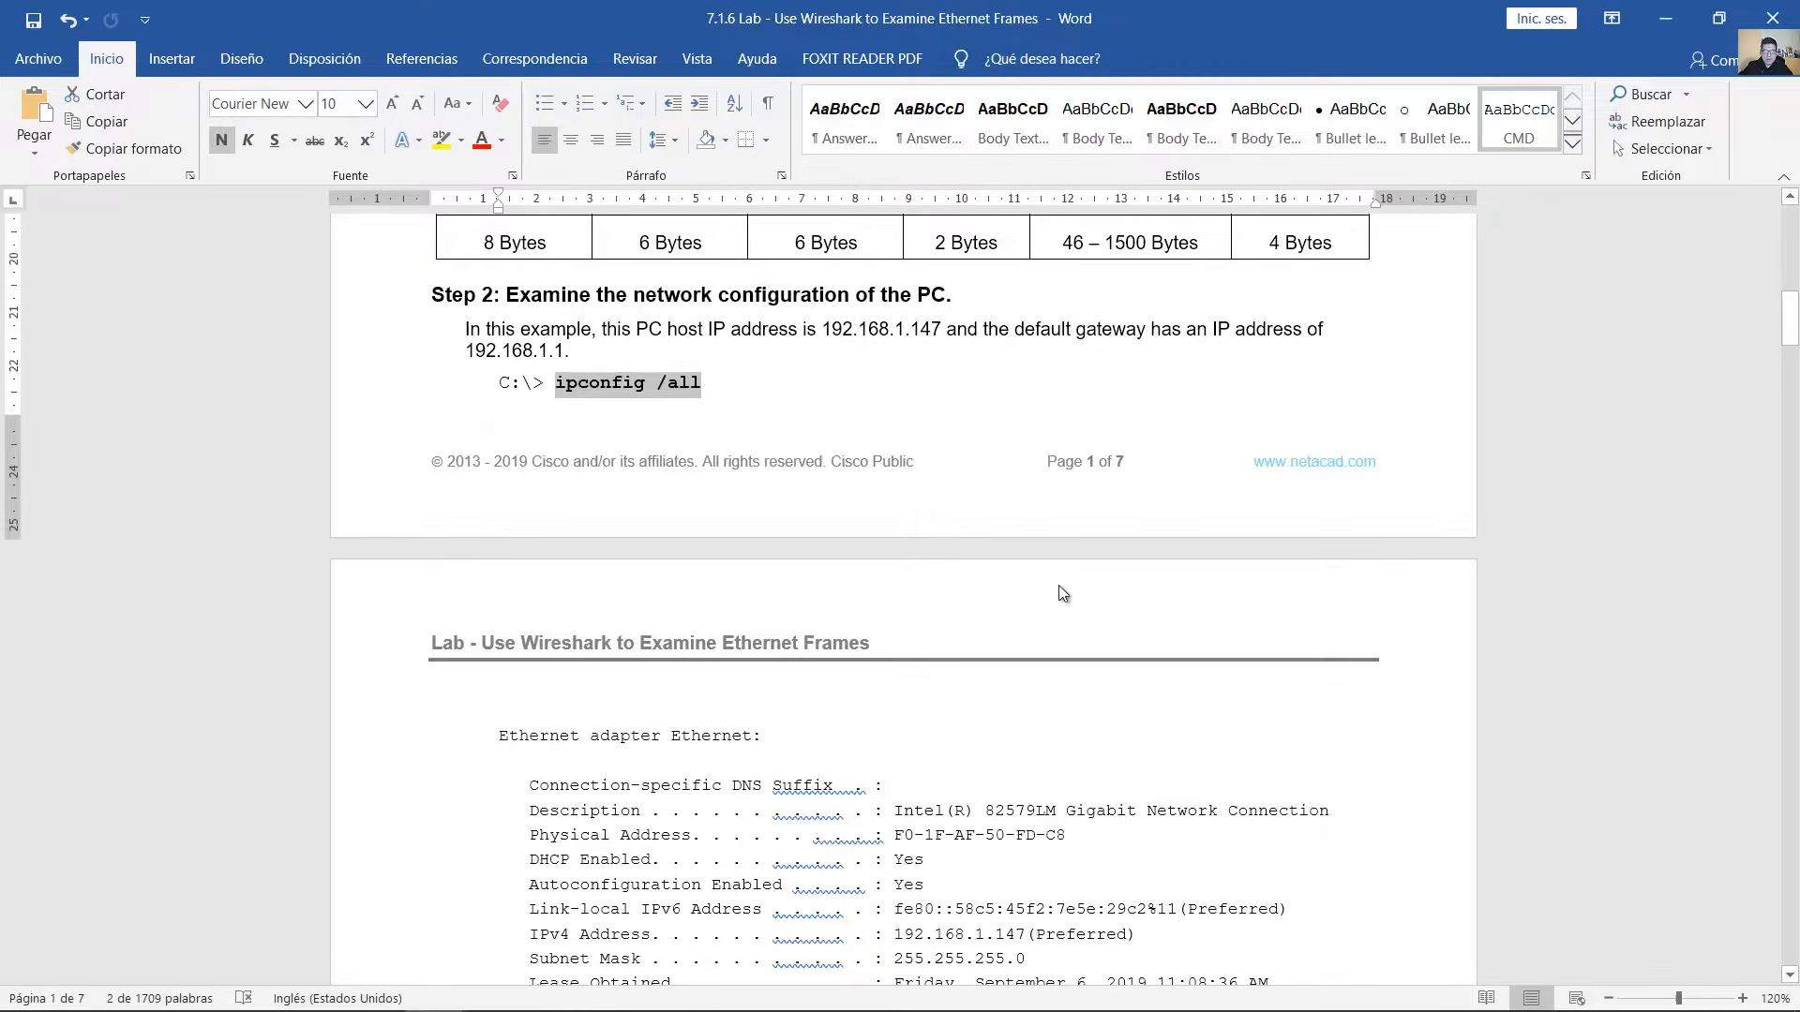
scroll(1059, 585, down, 8)
scroll(1076, 589, up, 7)
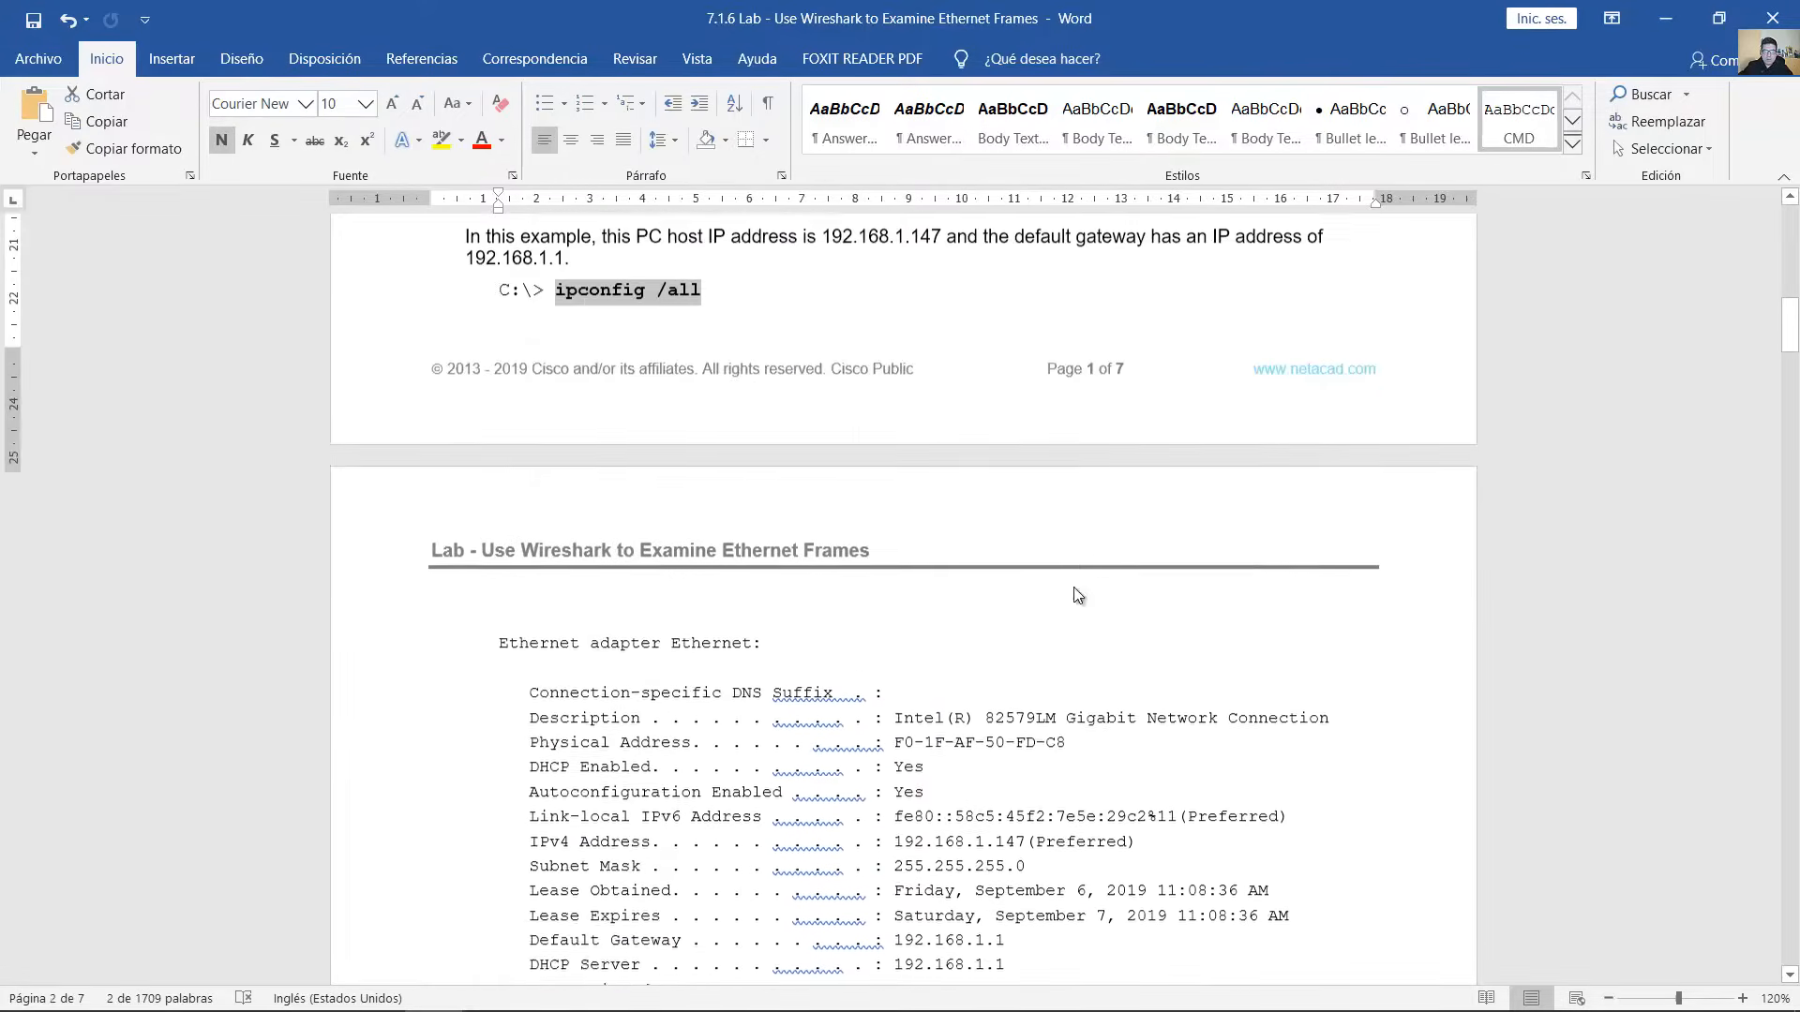
scroll(1076, 588, down, 2)
drag(496, 468, 763, 471)
scroll(964, 550, up, 4)
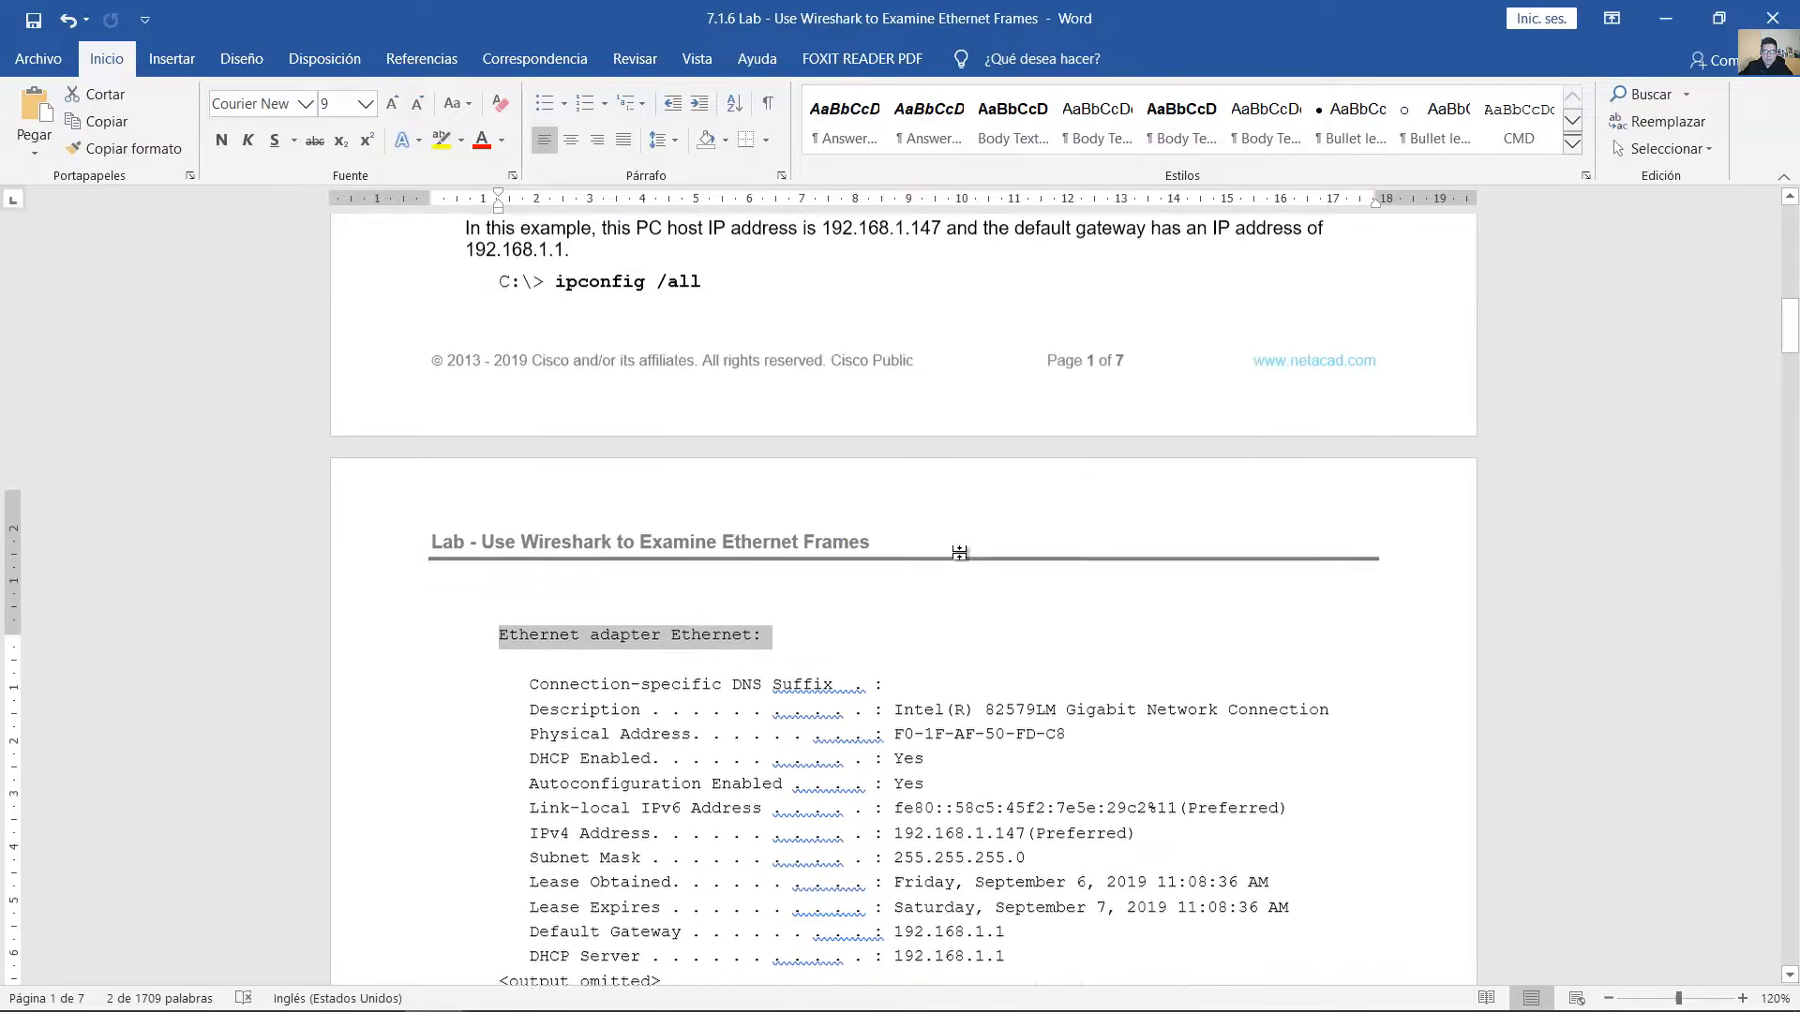
scroll(970, 558, down, 5)
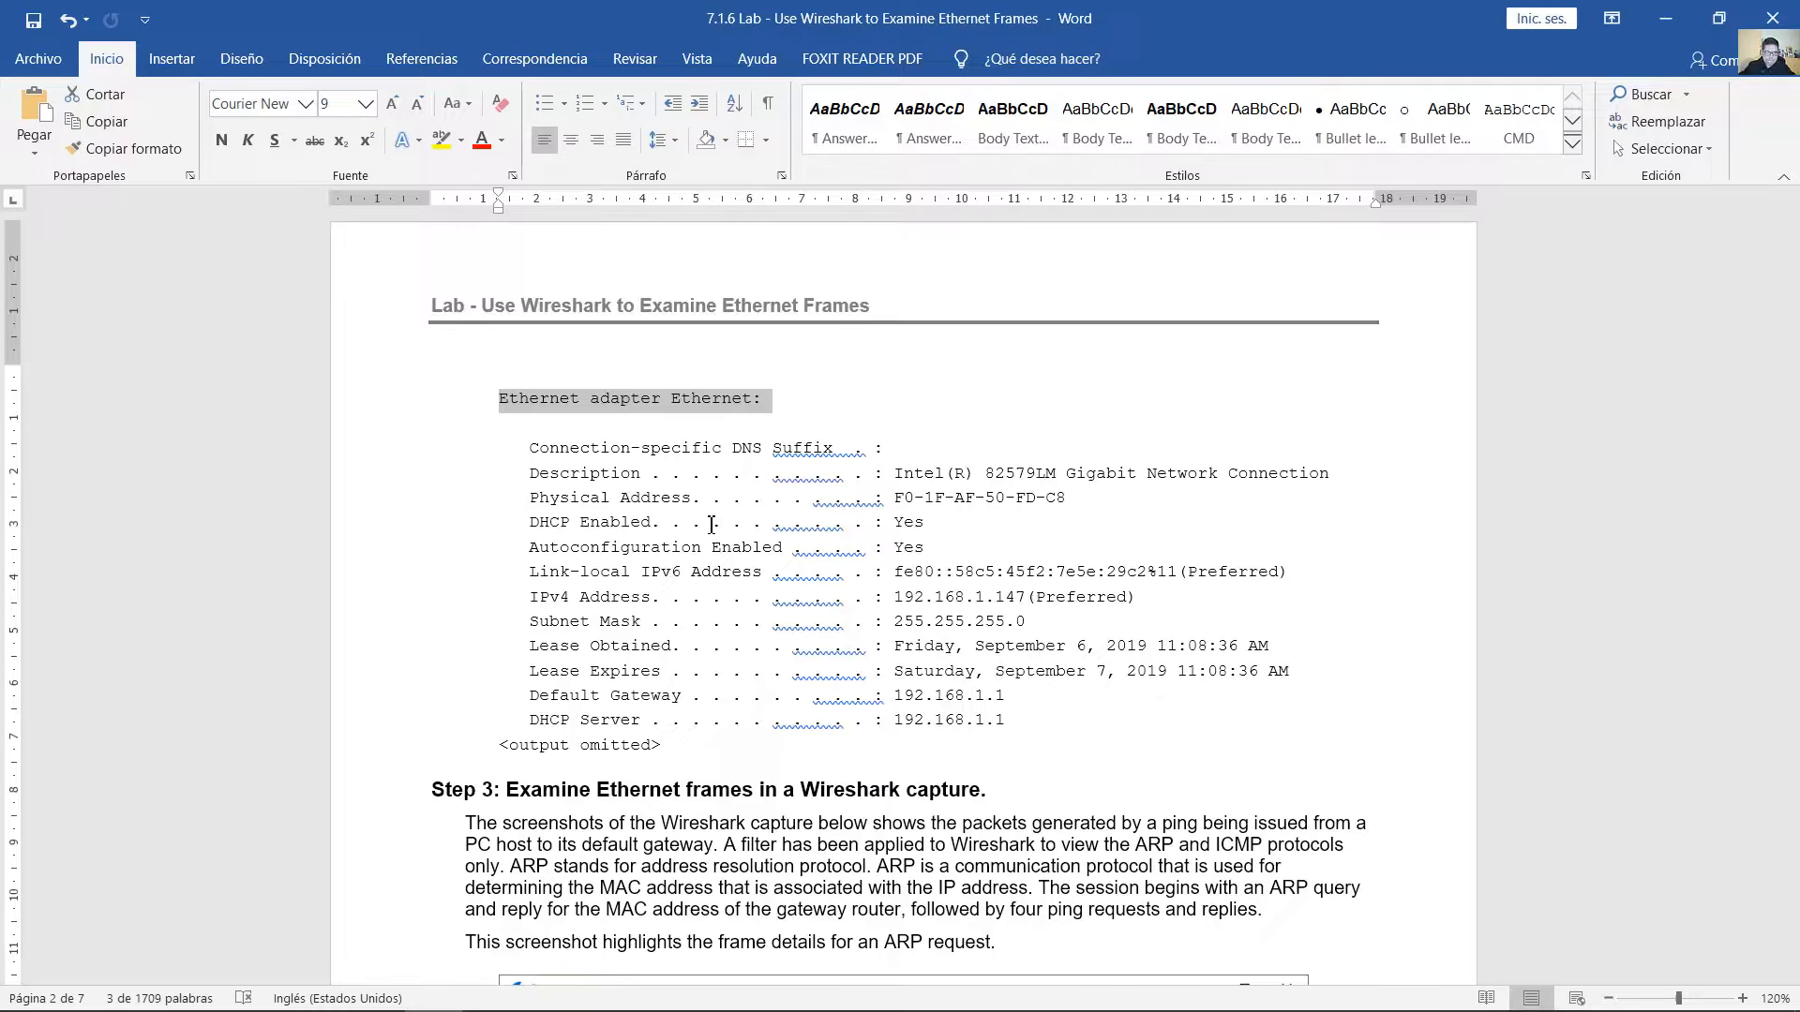
- Open Command Prompt and run ipconfig /all
key(super)
text(cmd)
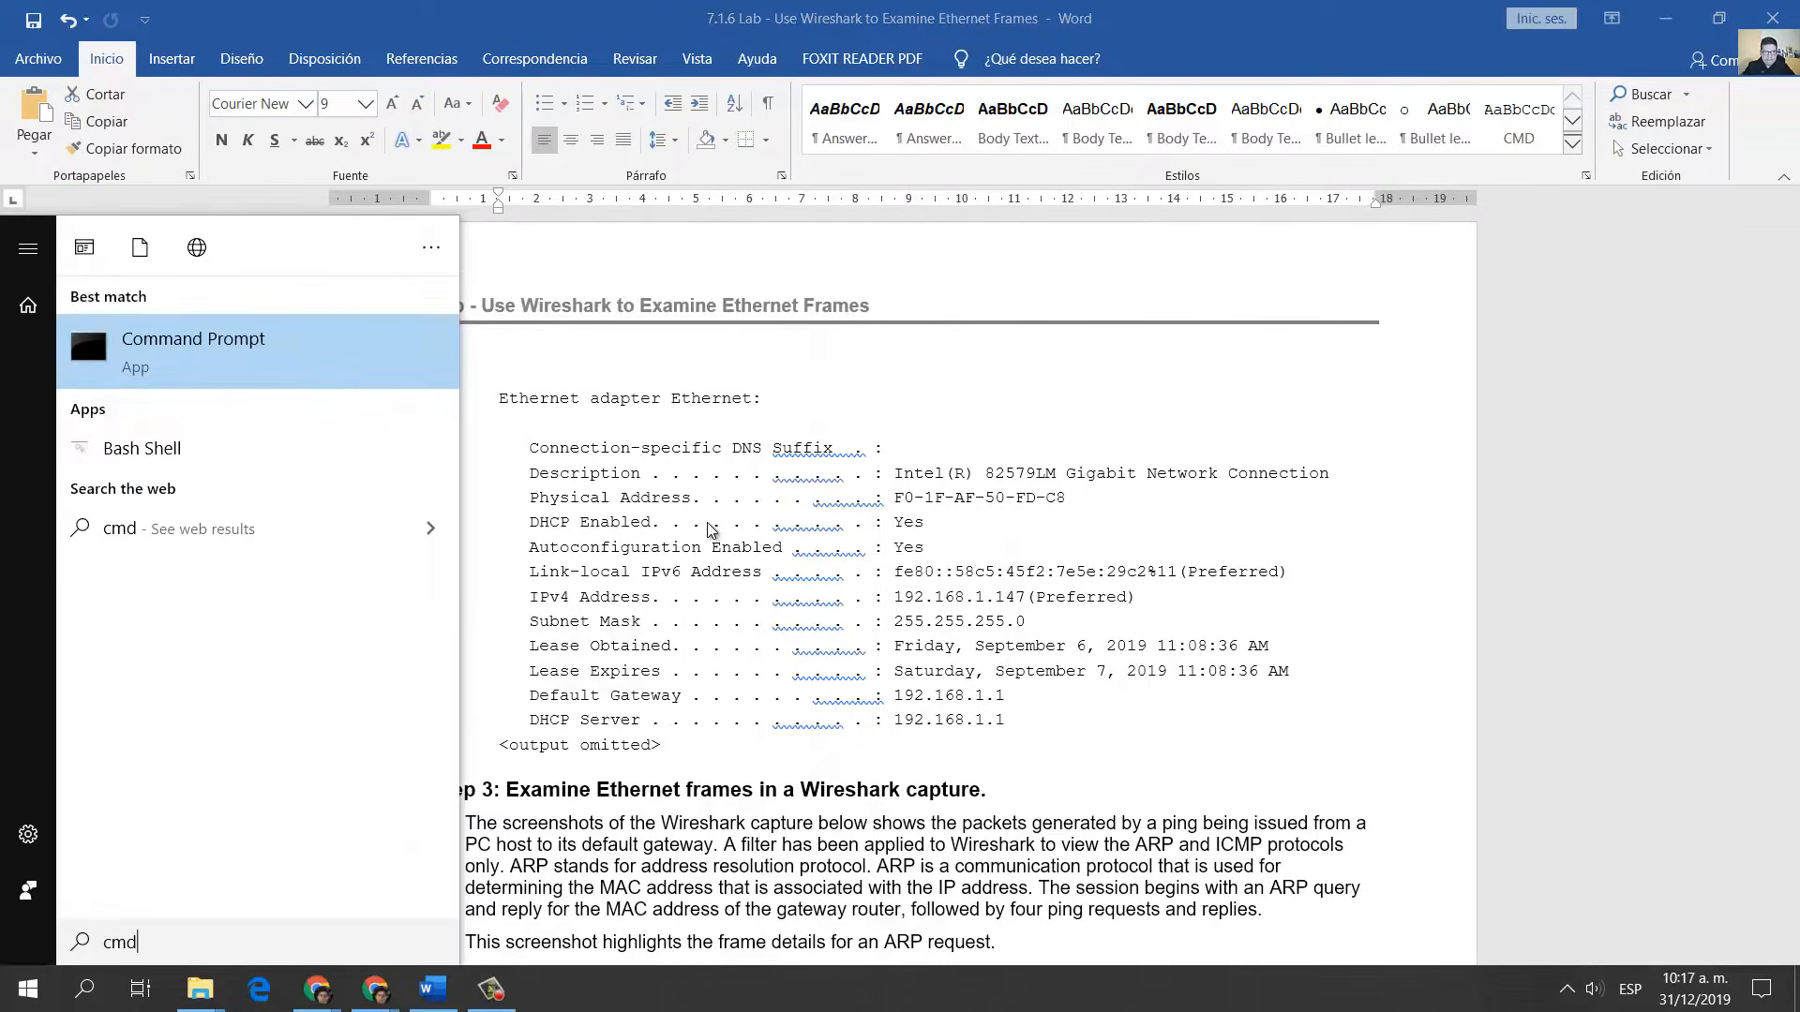
key(Return)
text(ipconfig /)
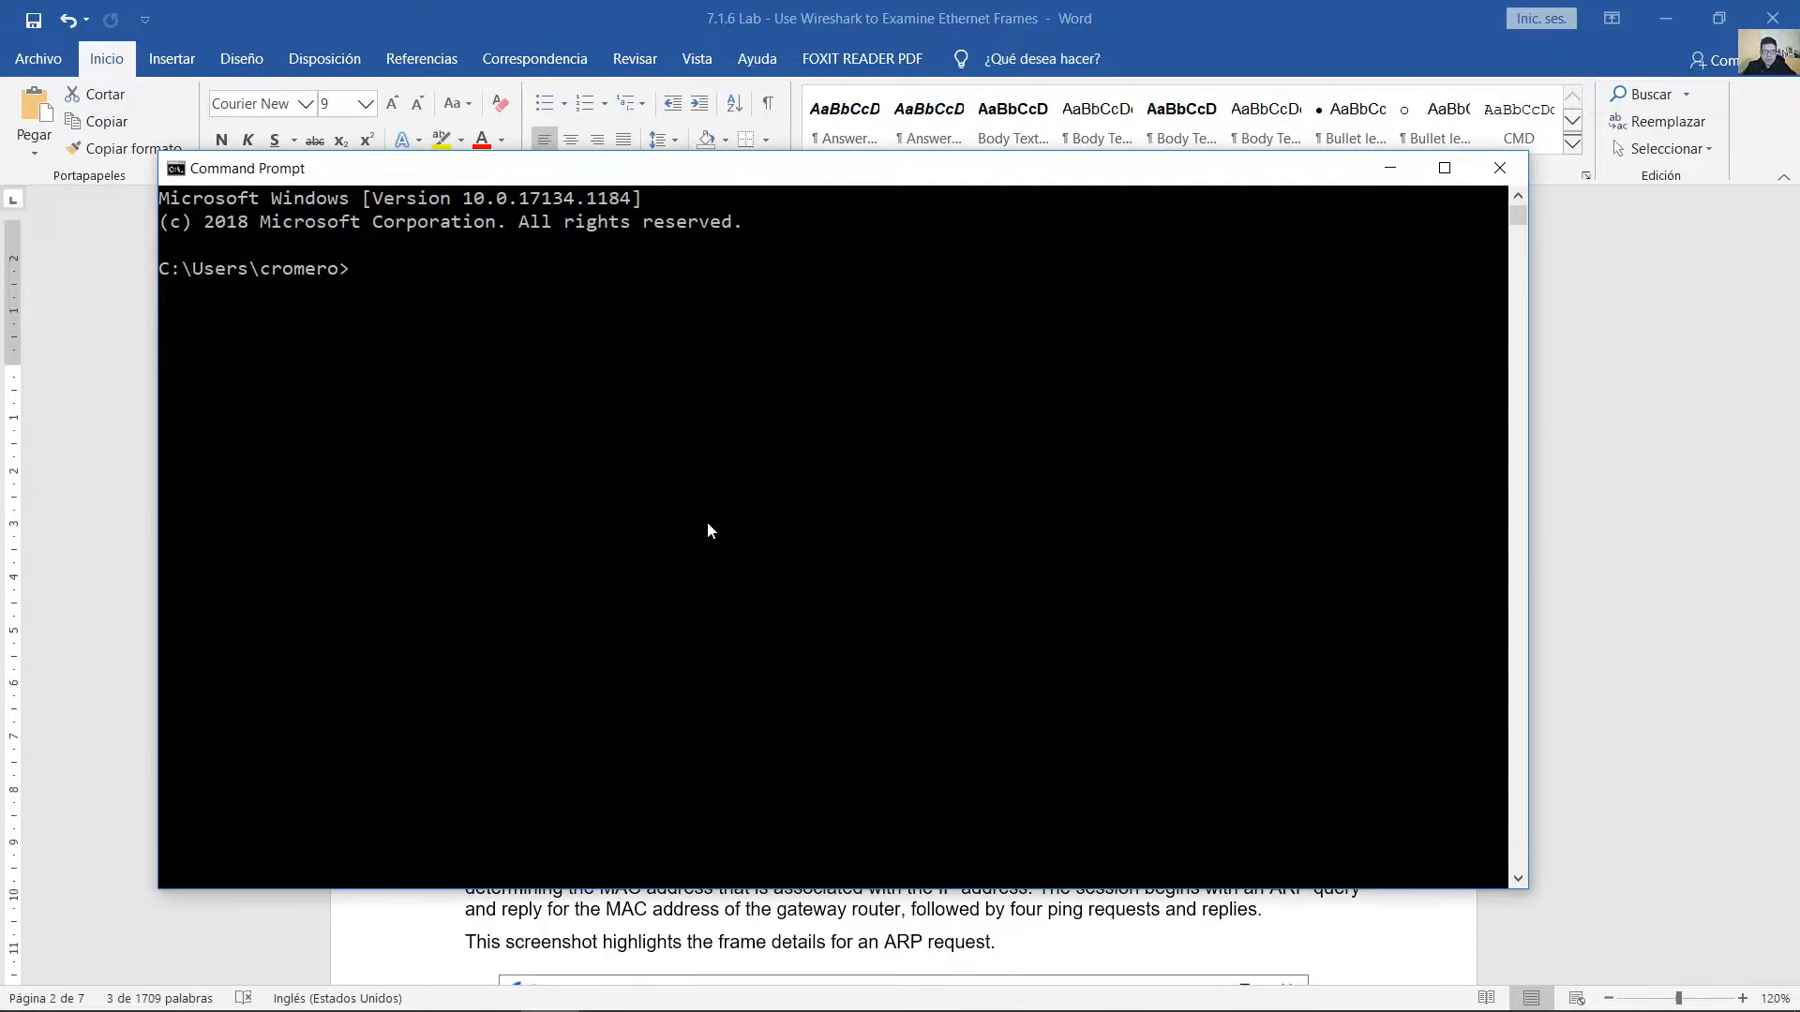
text(all)
key(Left)
key(Left)
key(Left)
key(Left)
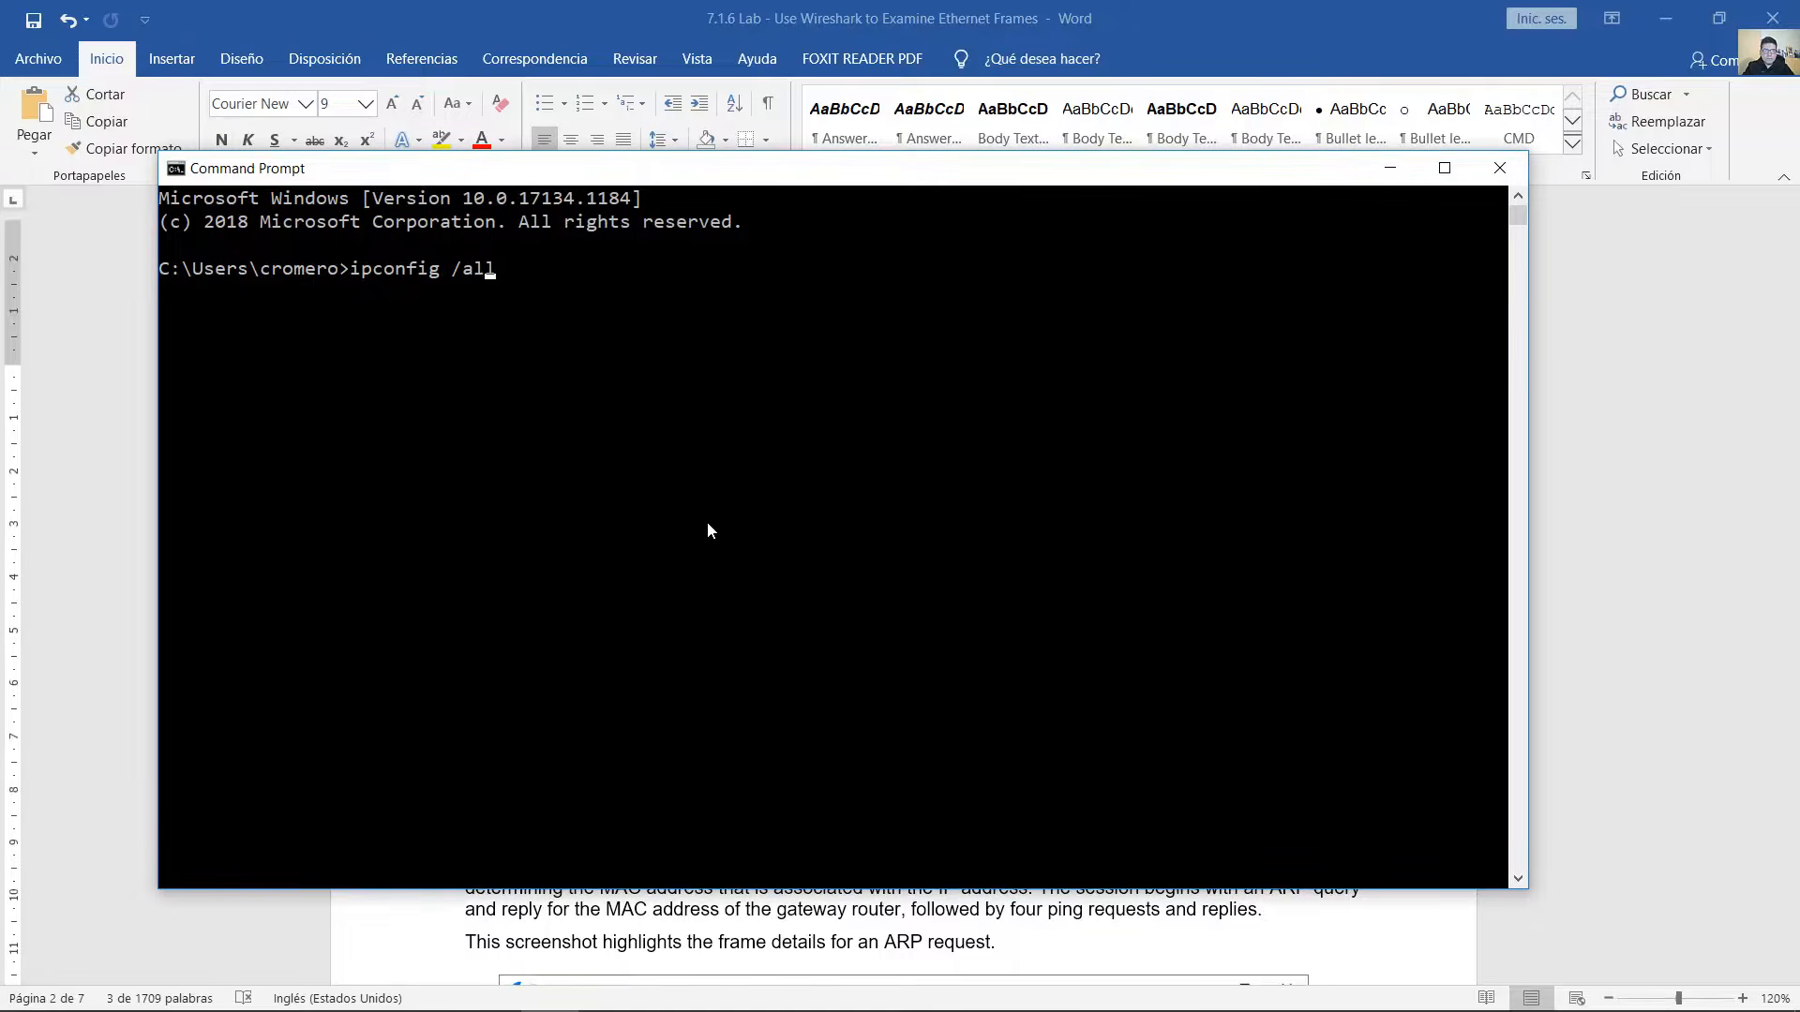
key(Return)
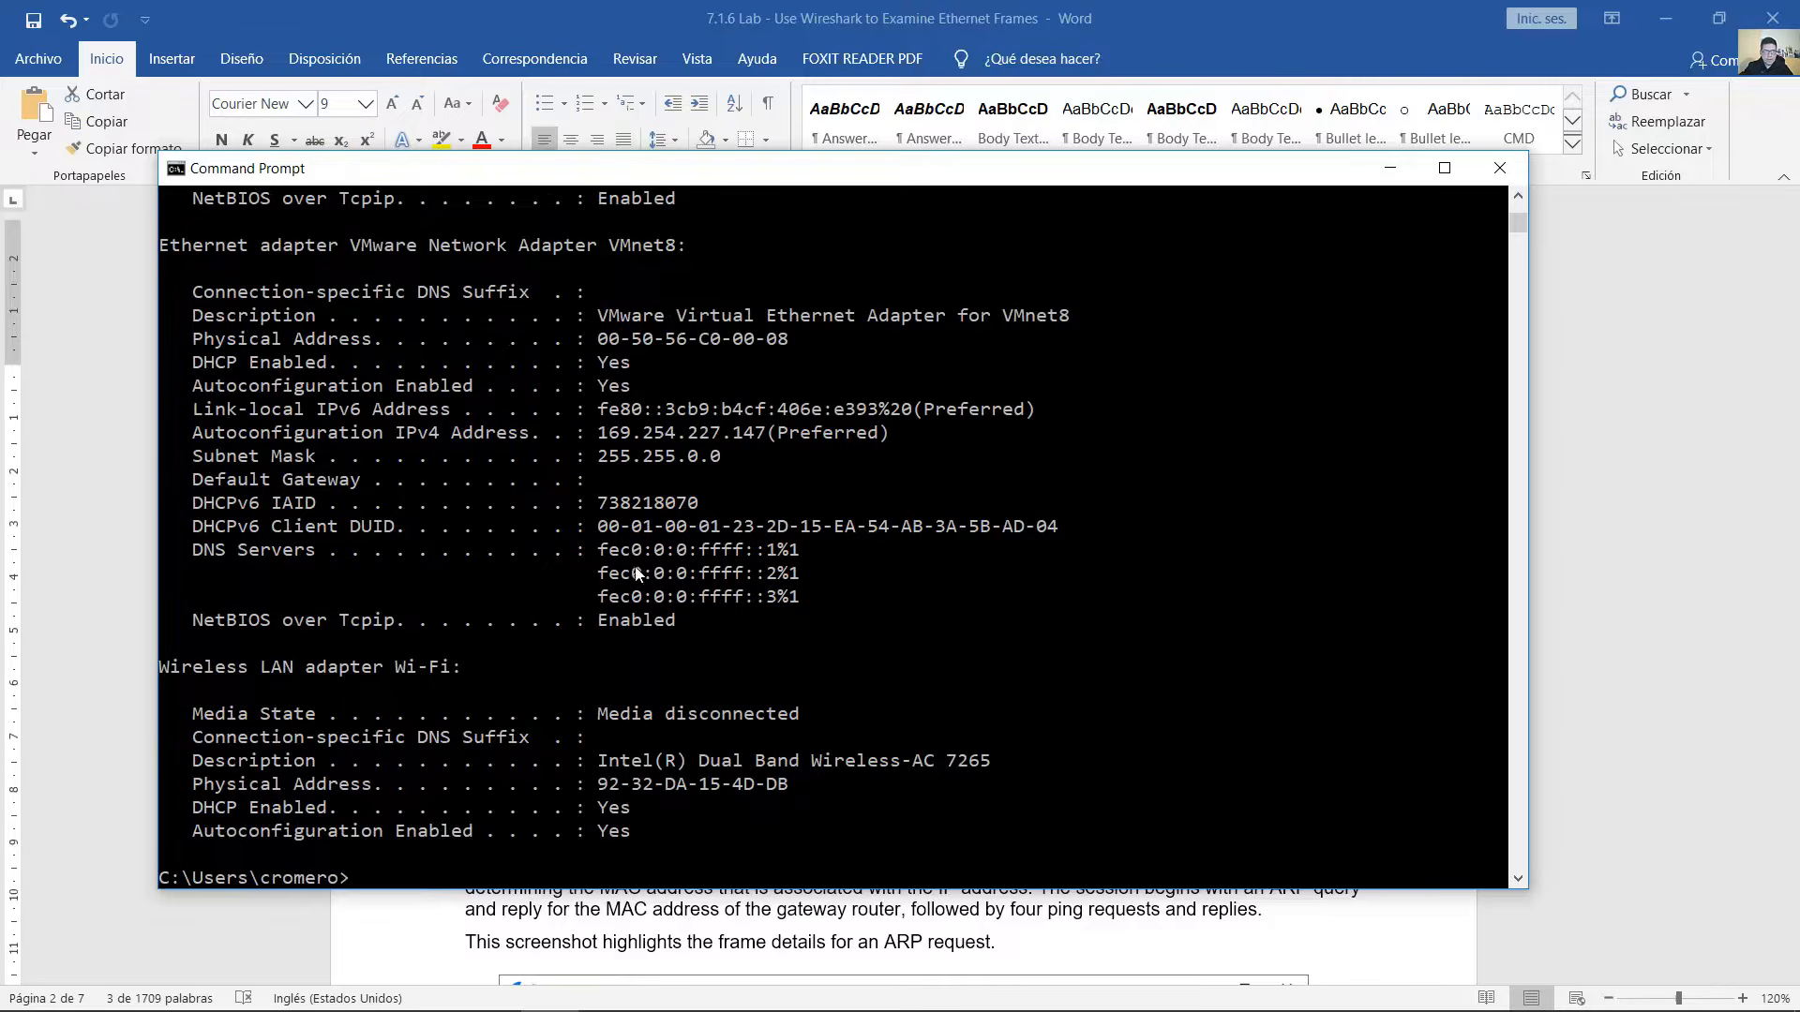
- Examine the Ethernet adapter's IPv4 address, subnet mask, default gateway and DNS servers in the ipconfig output, highlighting each entry
scroll(636, 574, up, 15)
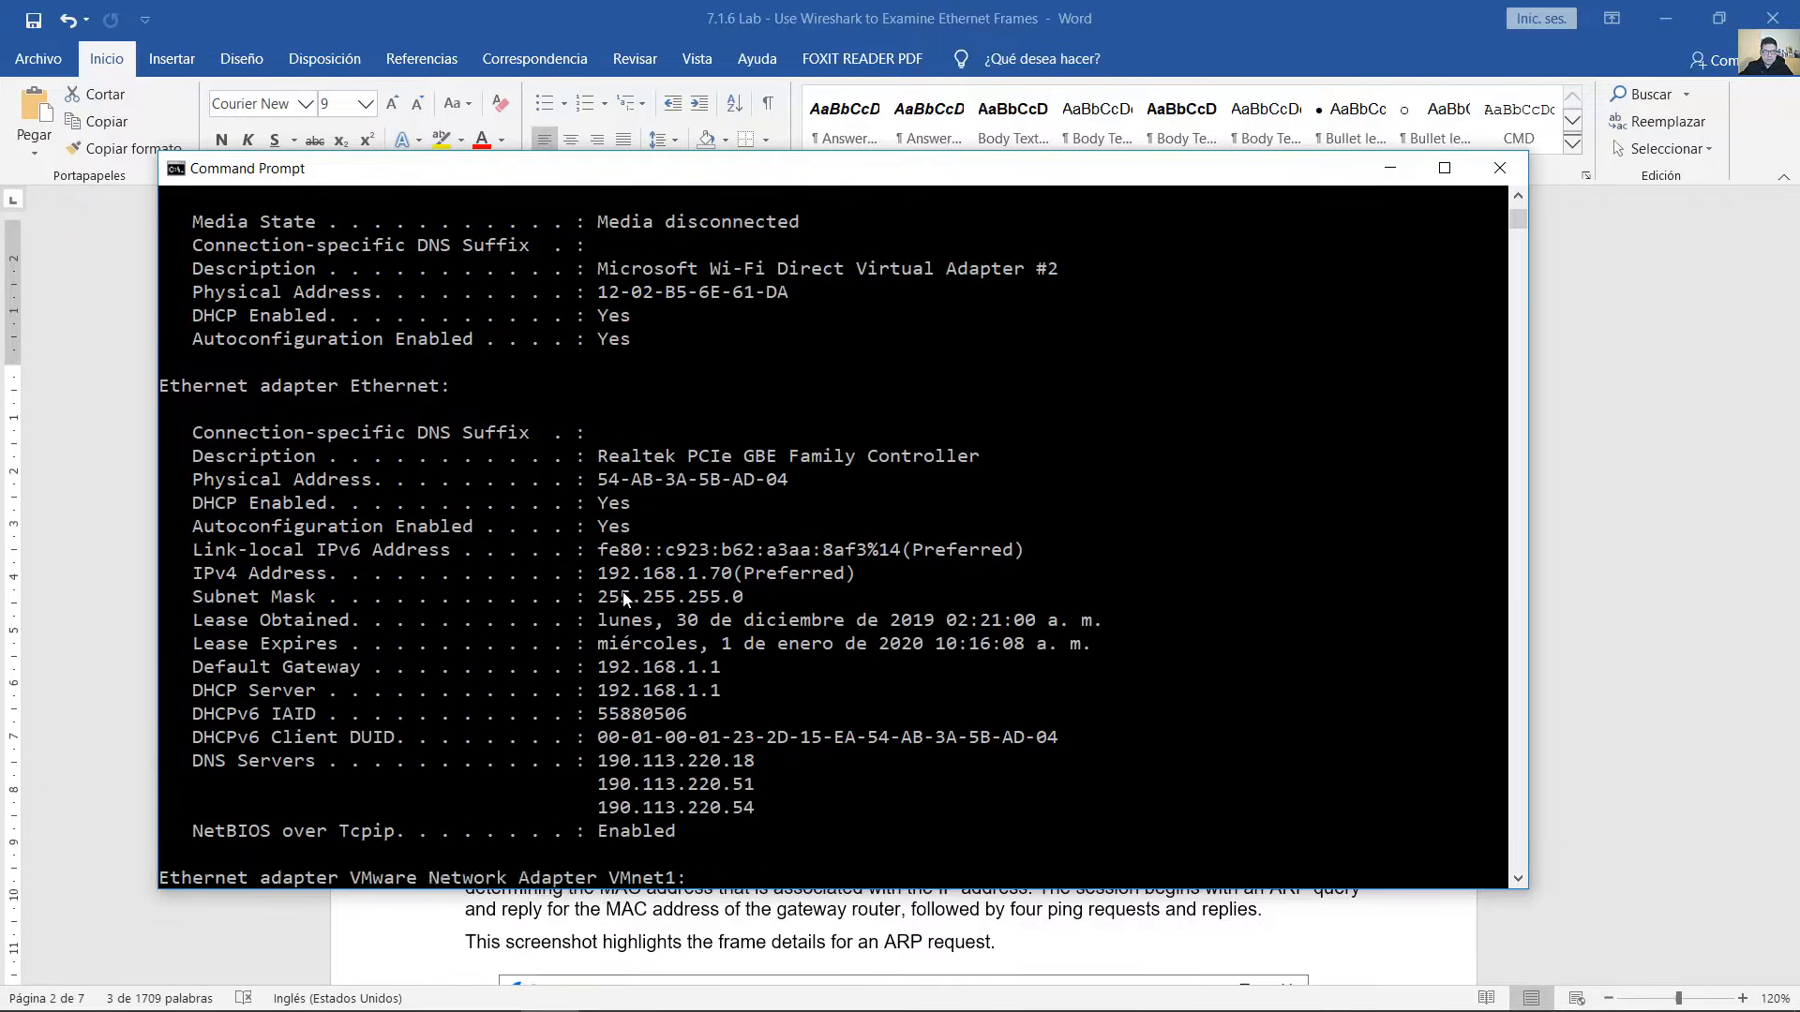
scroll(625, 598, down, 1)
drag(161, 317, 602, 316)
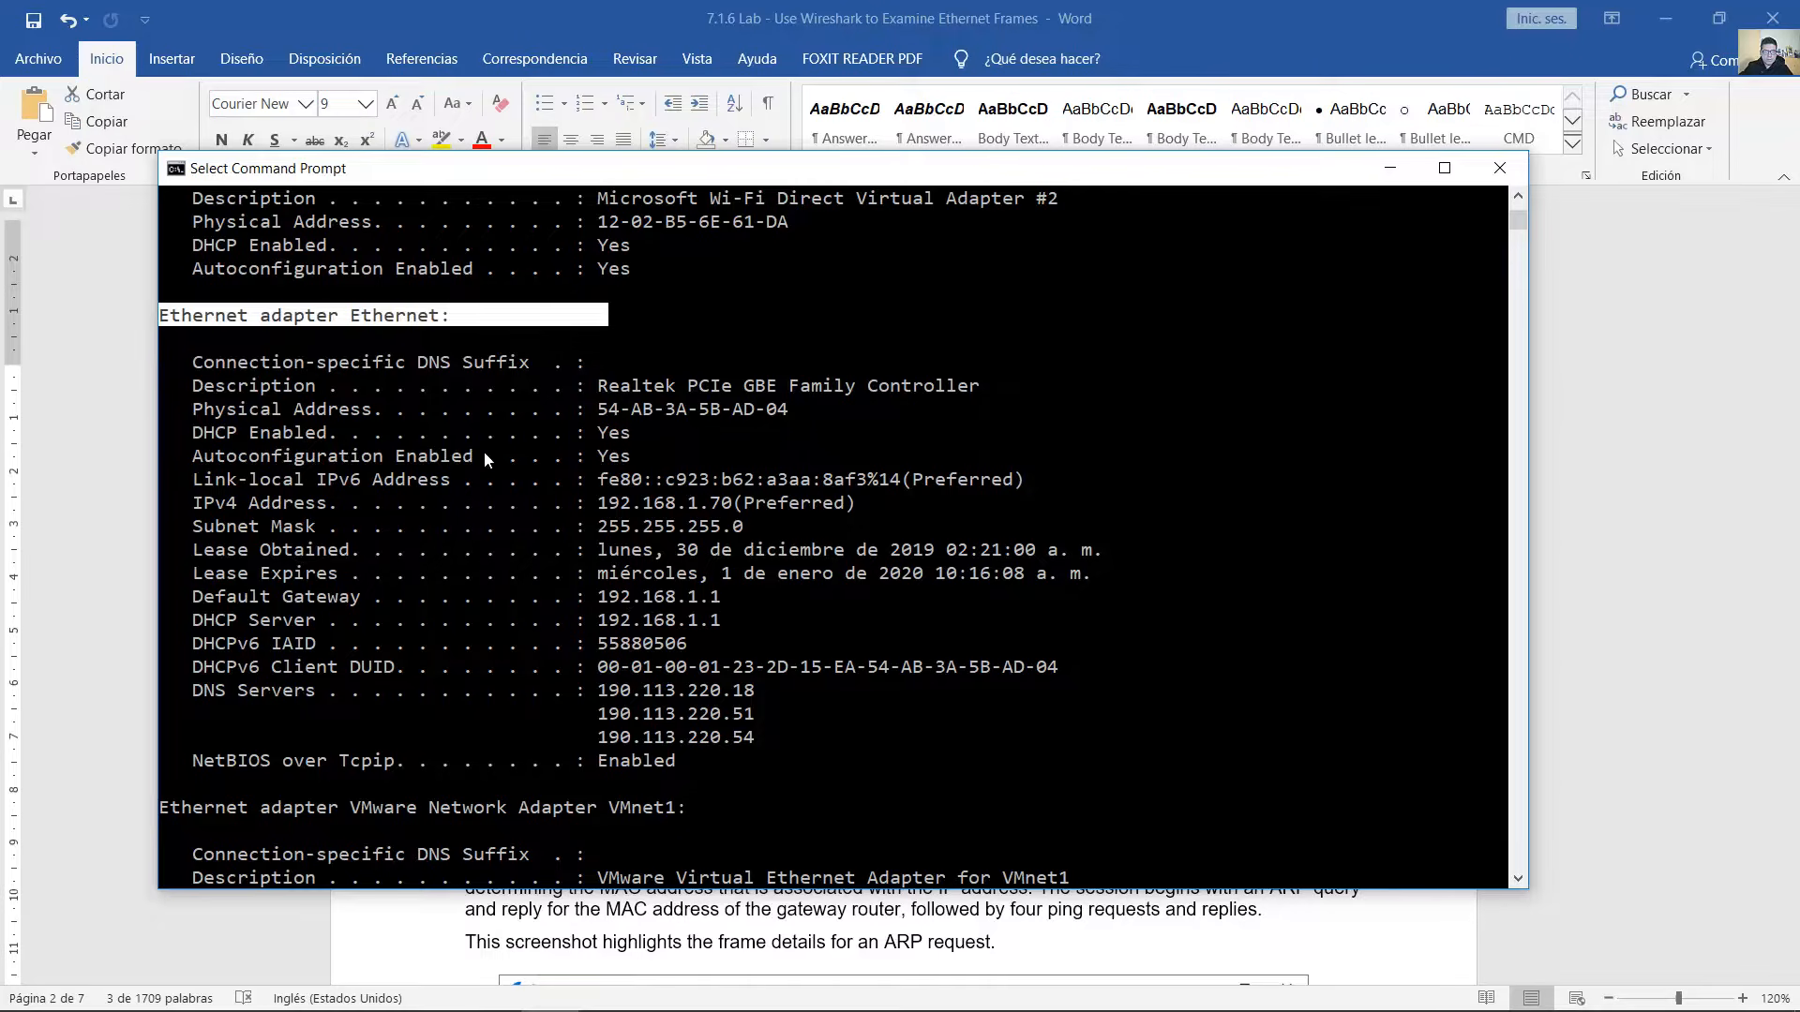
drag(203, 508, 750, 503)
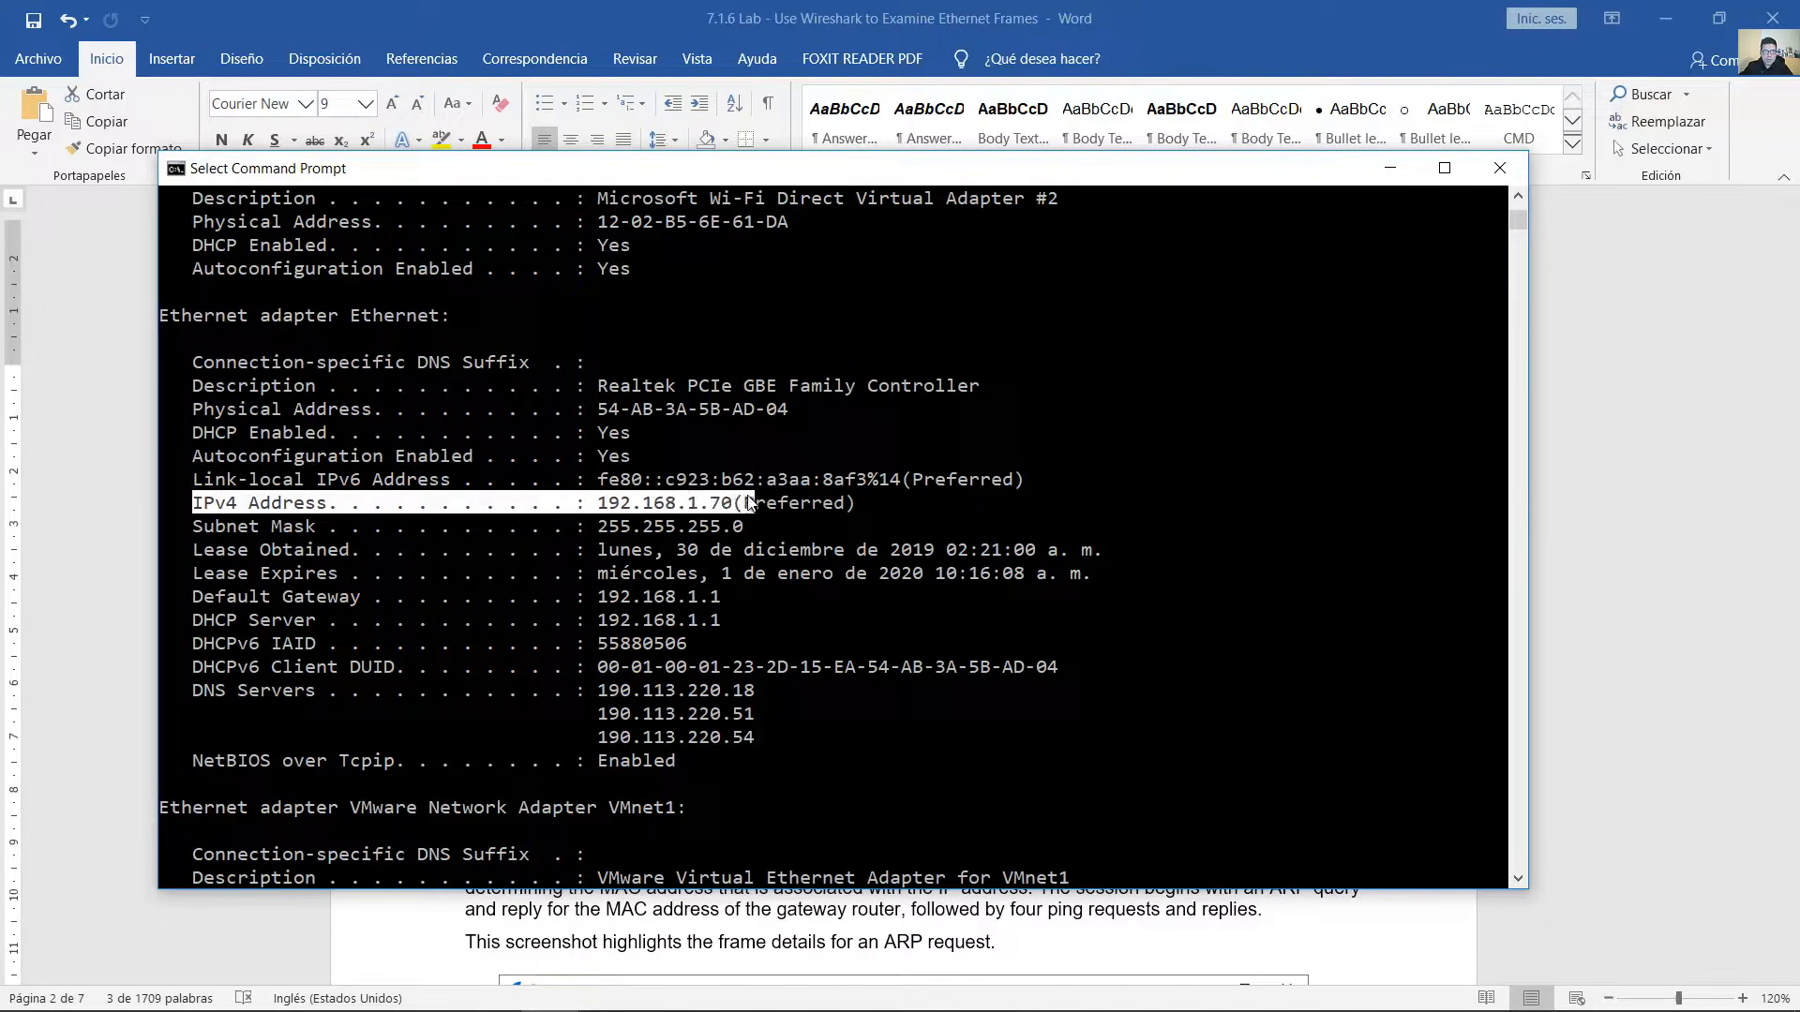
drag(186, 528, 754, 525)
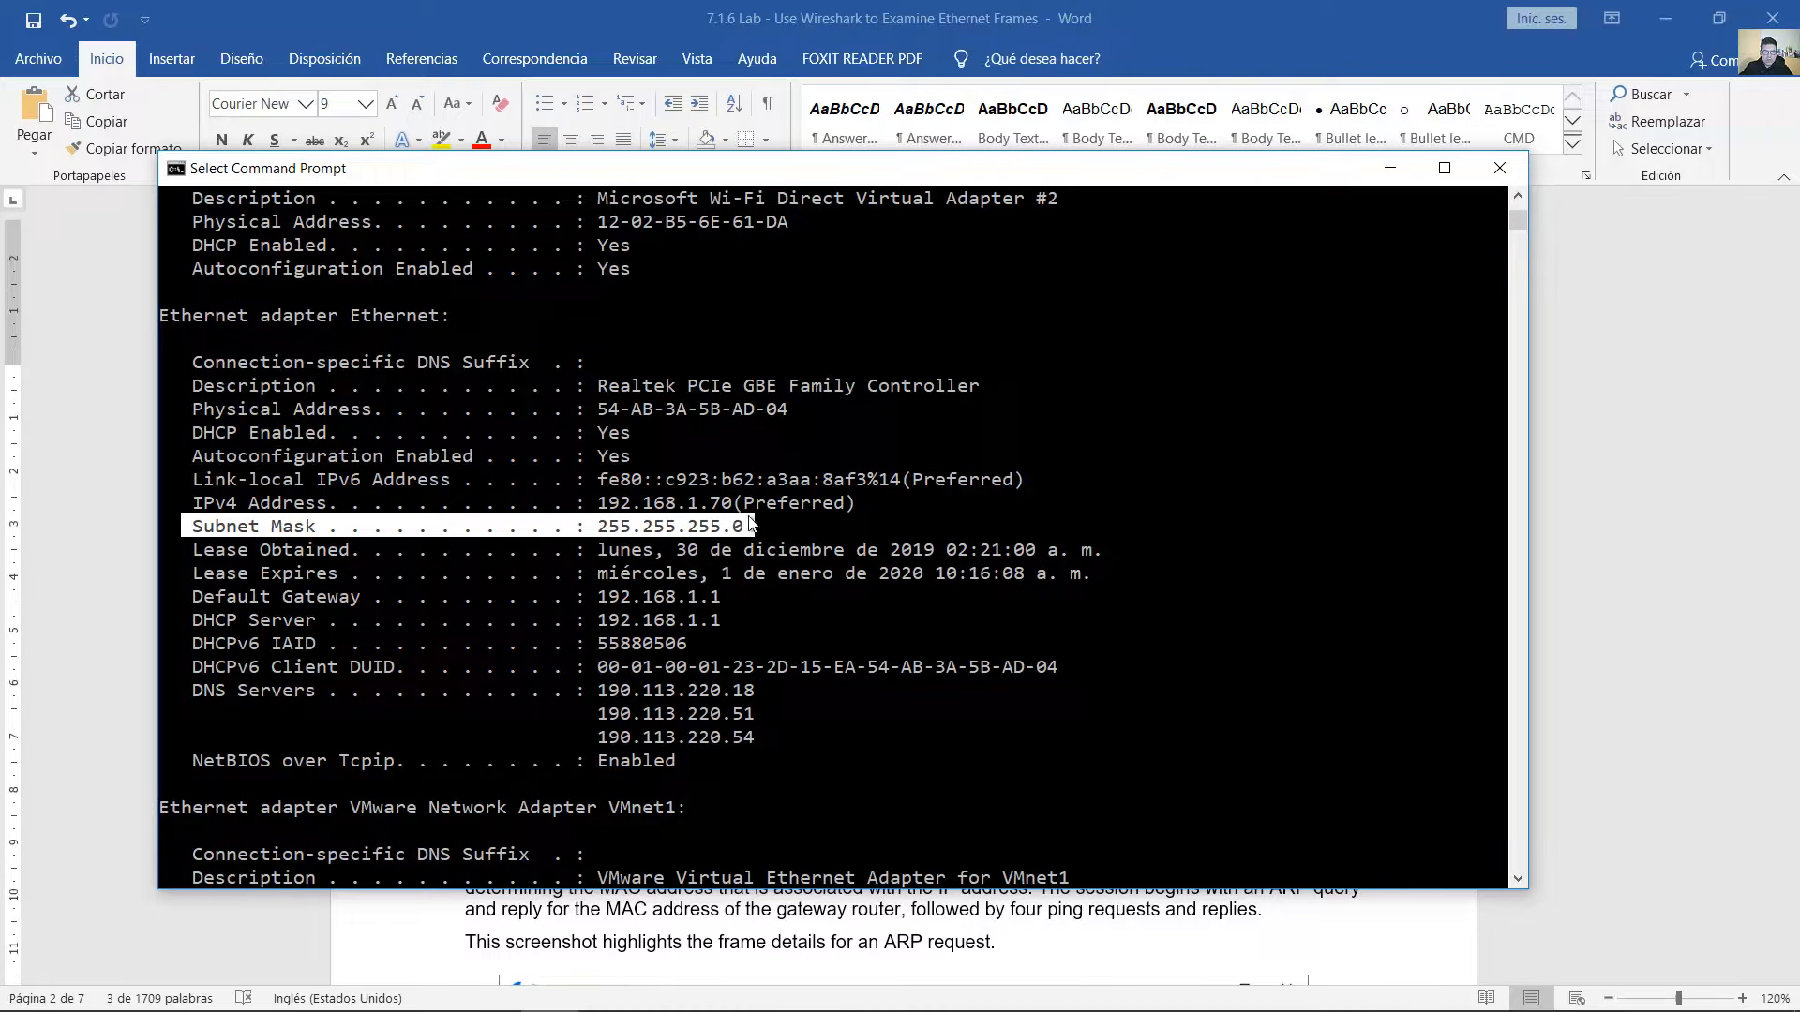
drag(199, 600, 659, 607)
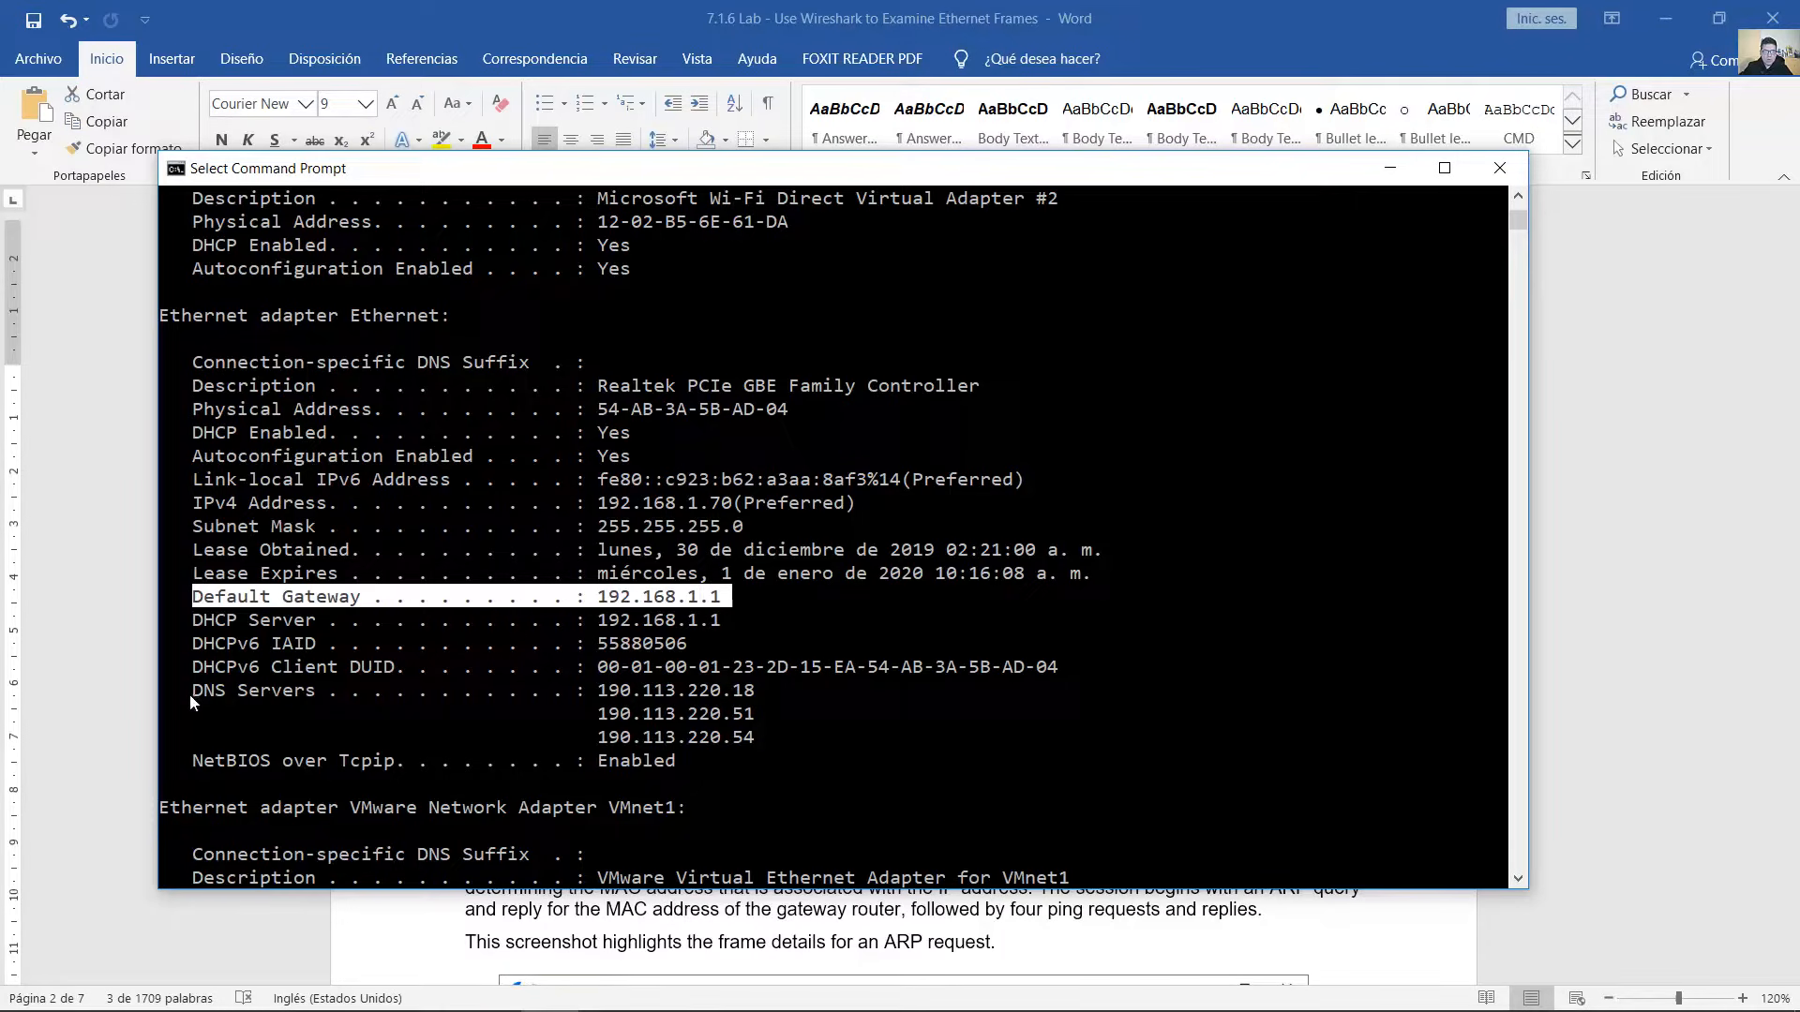
drag(189, 693, 780, 740)
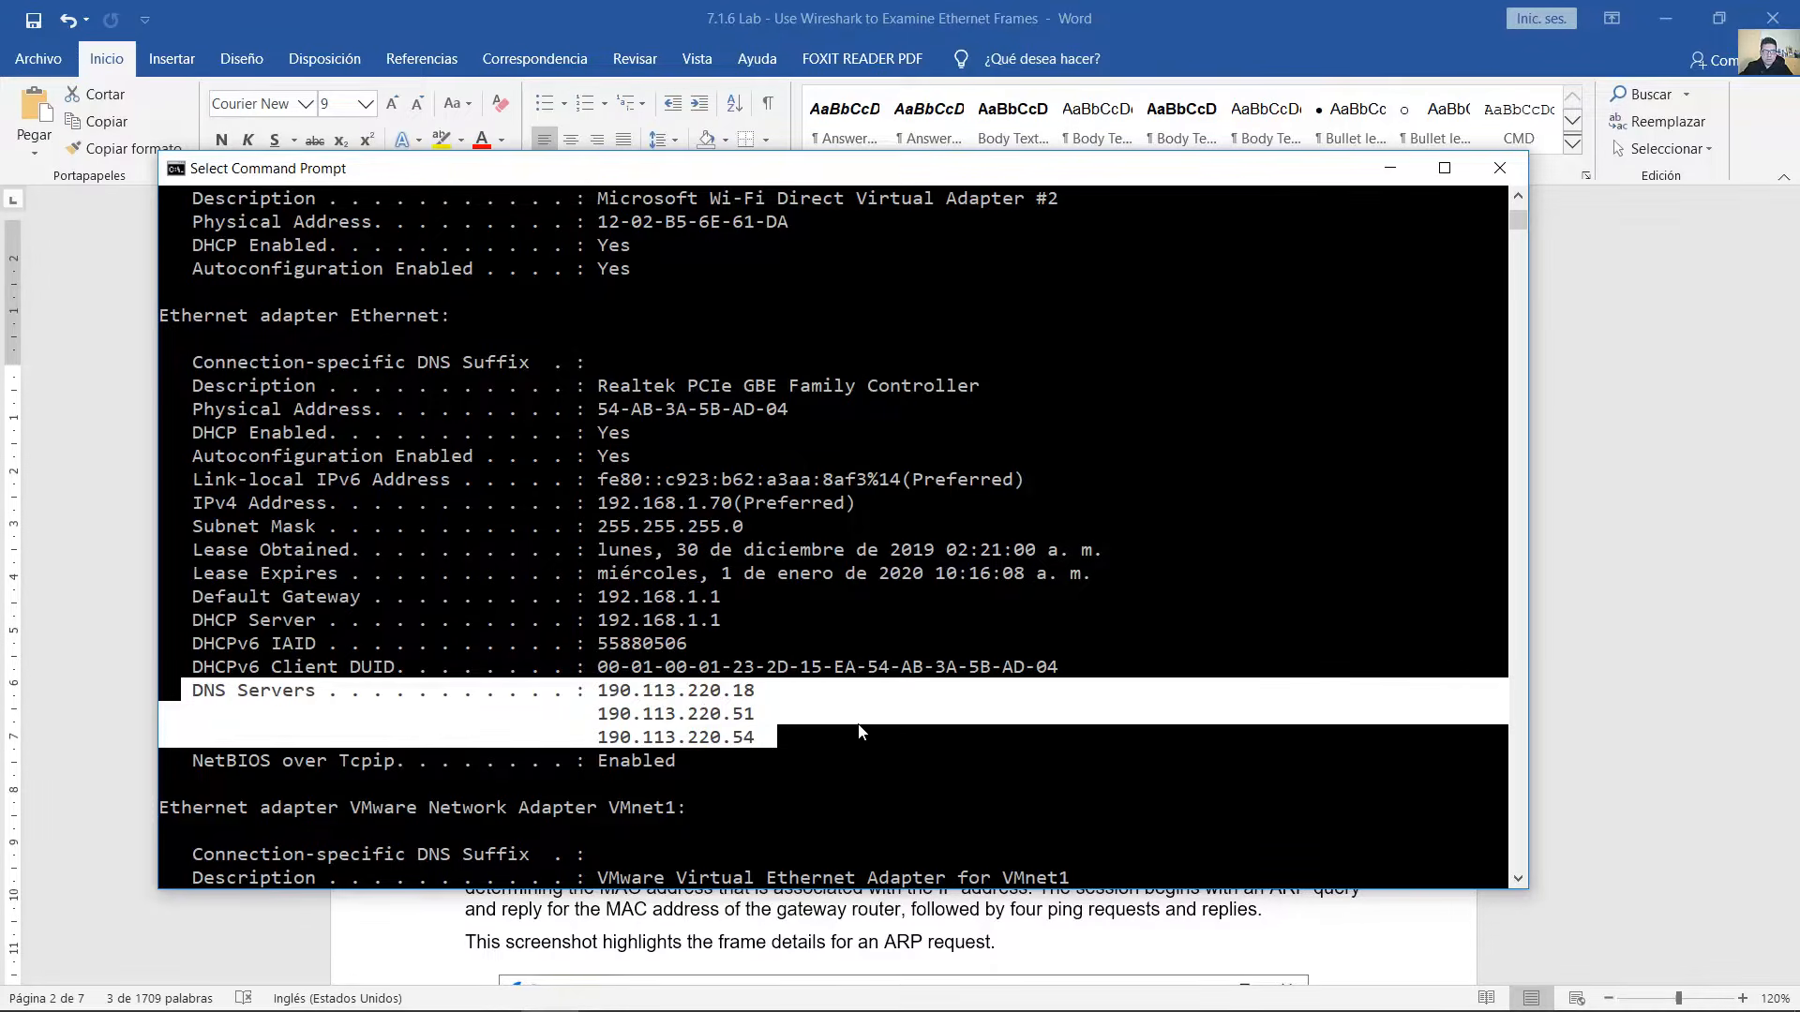
- Switch back to the lab document in Word and read the Step 3 heading and opening sentence about the Wireshark ping capture, highlighting both
click(1007, 9)
scroll(820, 514, down, 5)
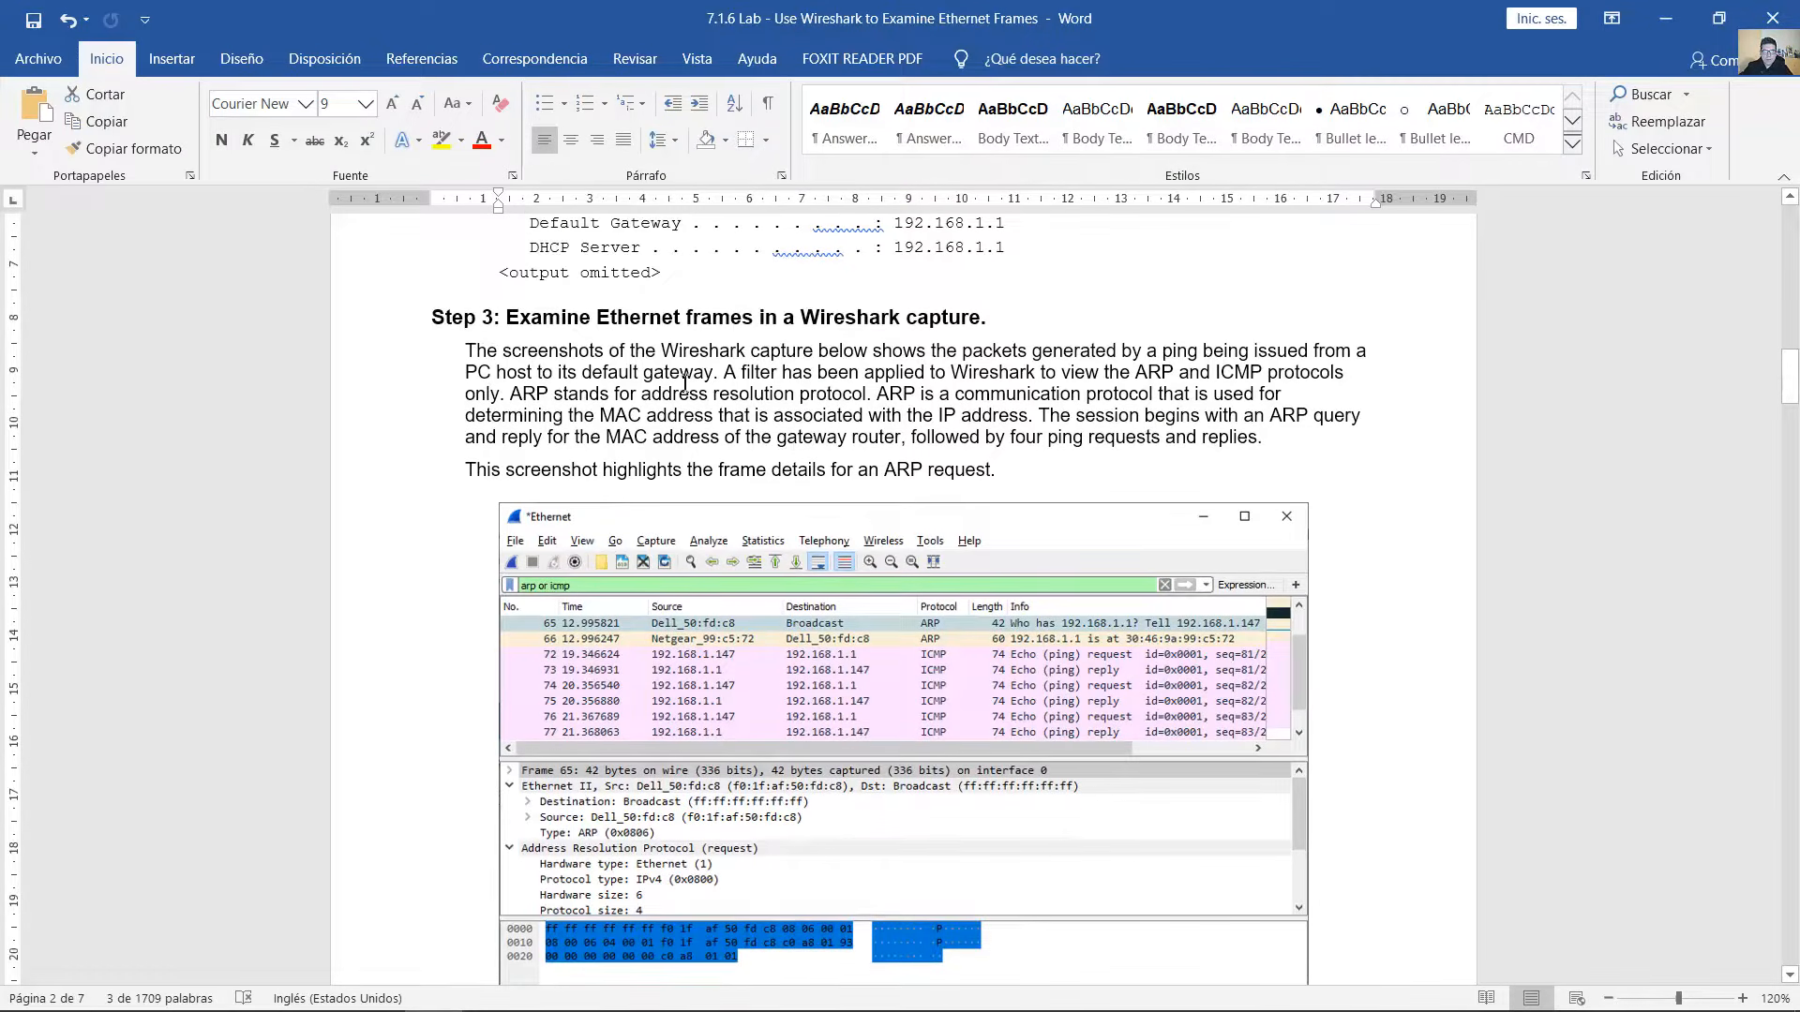
drag(653, 330, 991, 309)
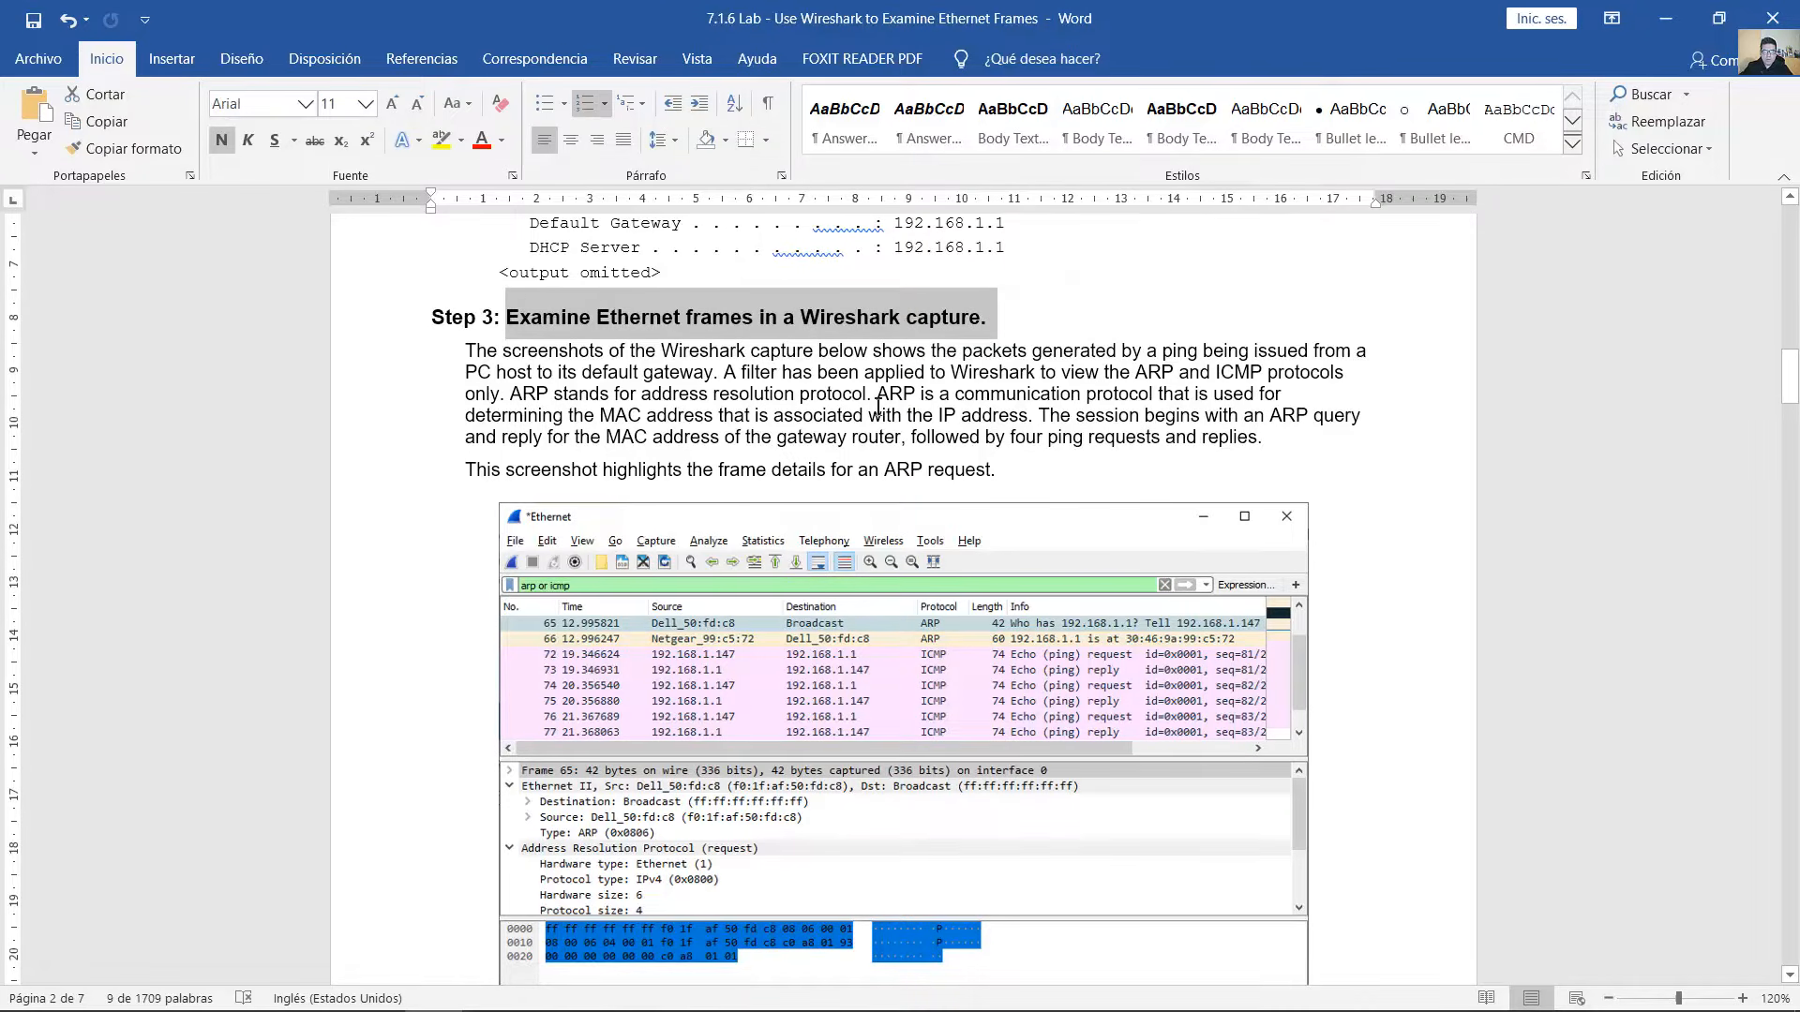
scroll(884, 402, down, 1)
drag(468, 285, 662, 308)
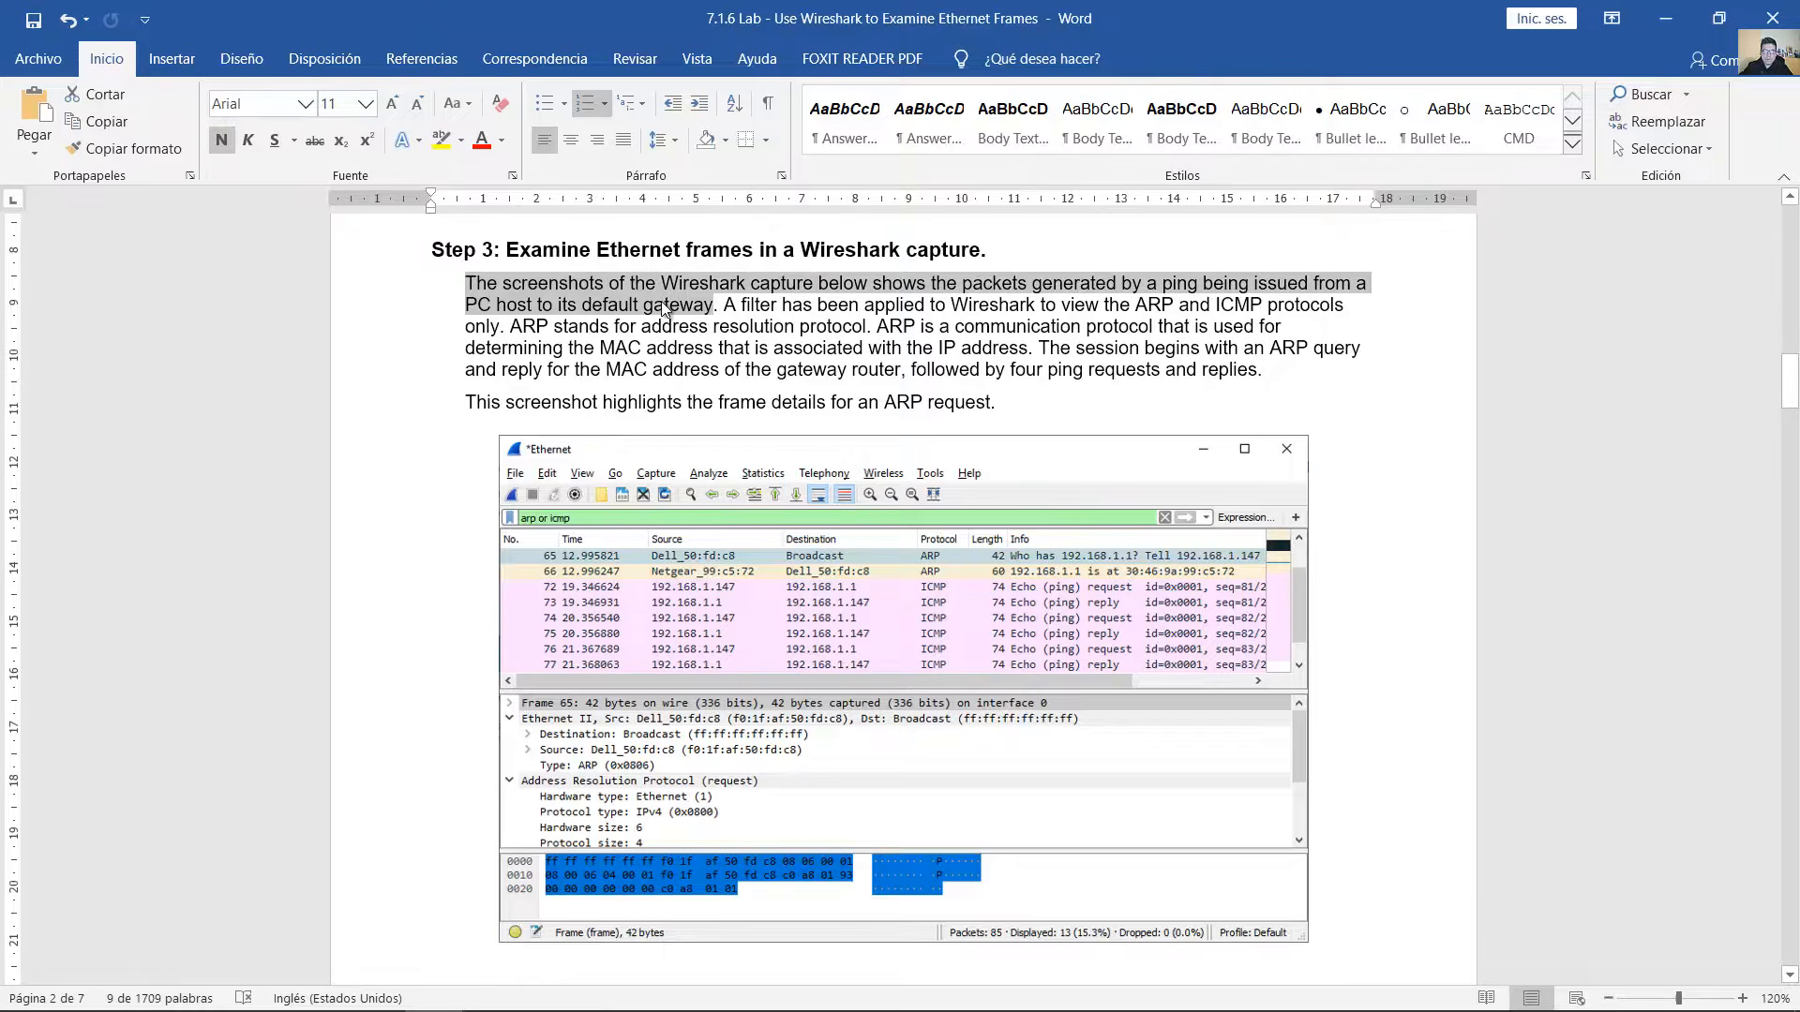
click(538, 286)
drag(458, 285, 719, 316)
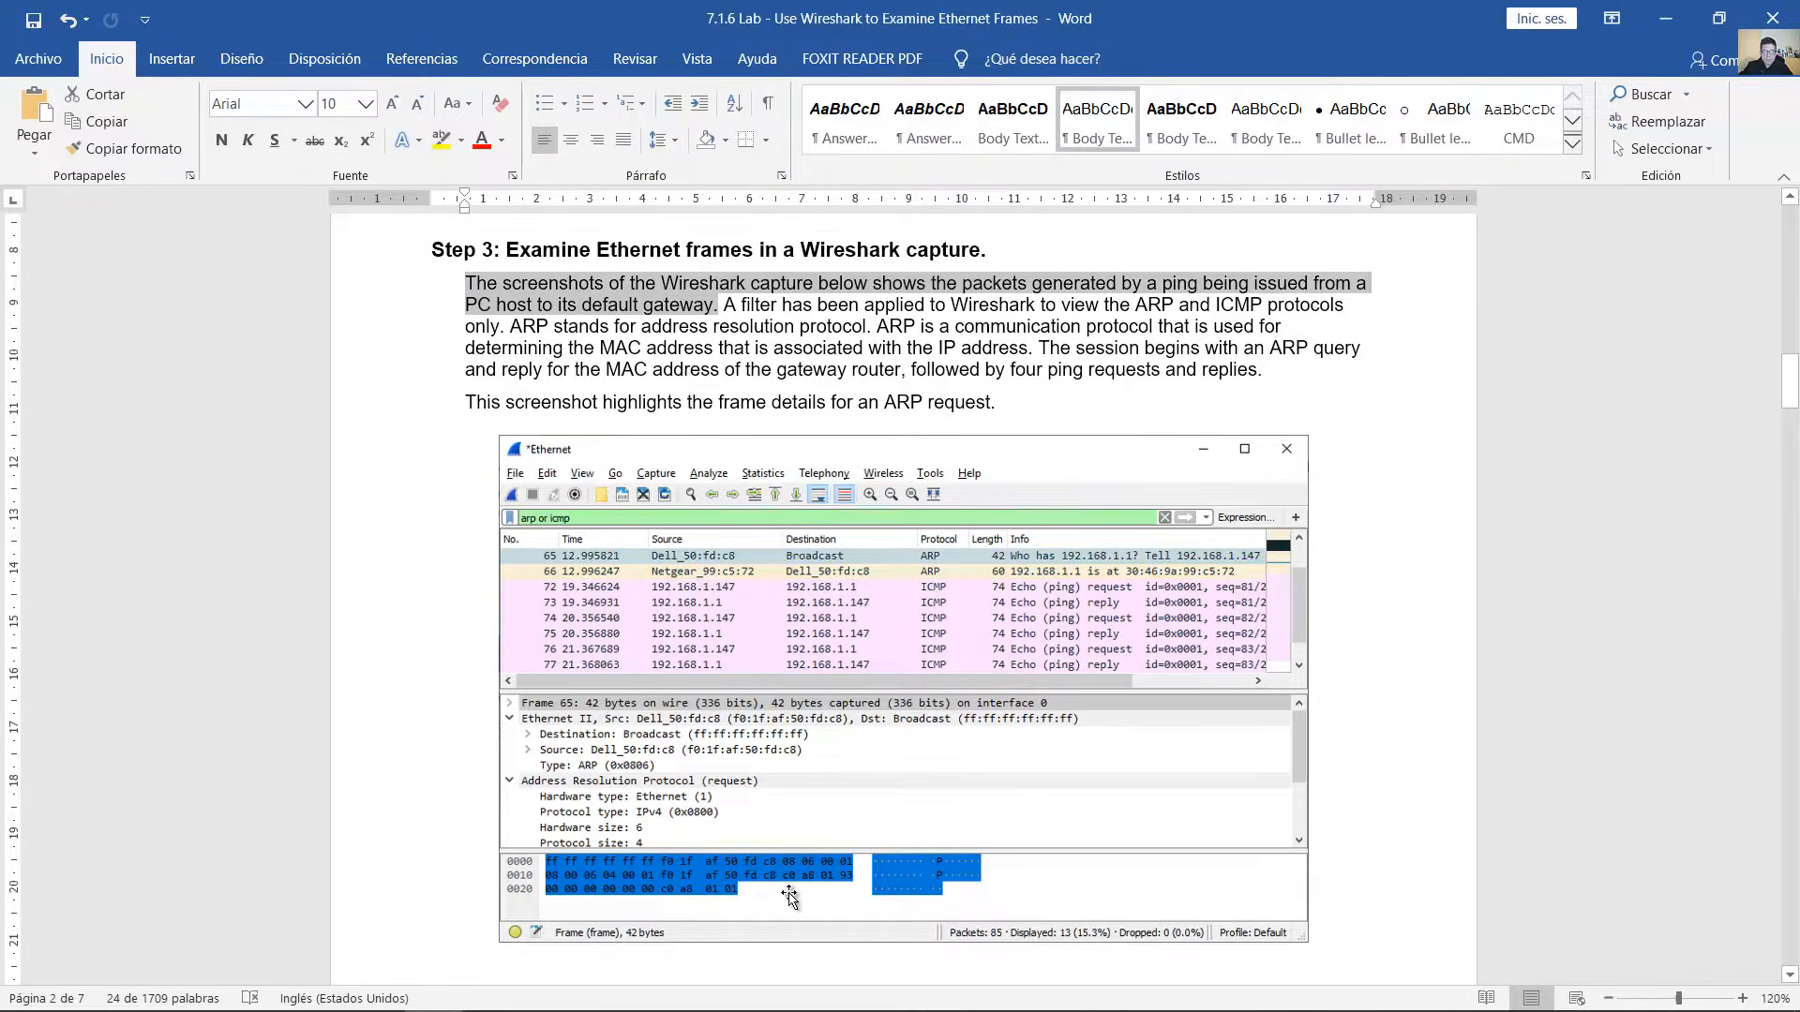
- Switch to Command Prompt and examine the Ethernet adapter's IPv4 address and default gateway, highlighting each value
click(561, 993)
click(693, 527)
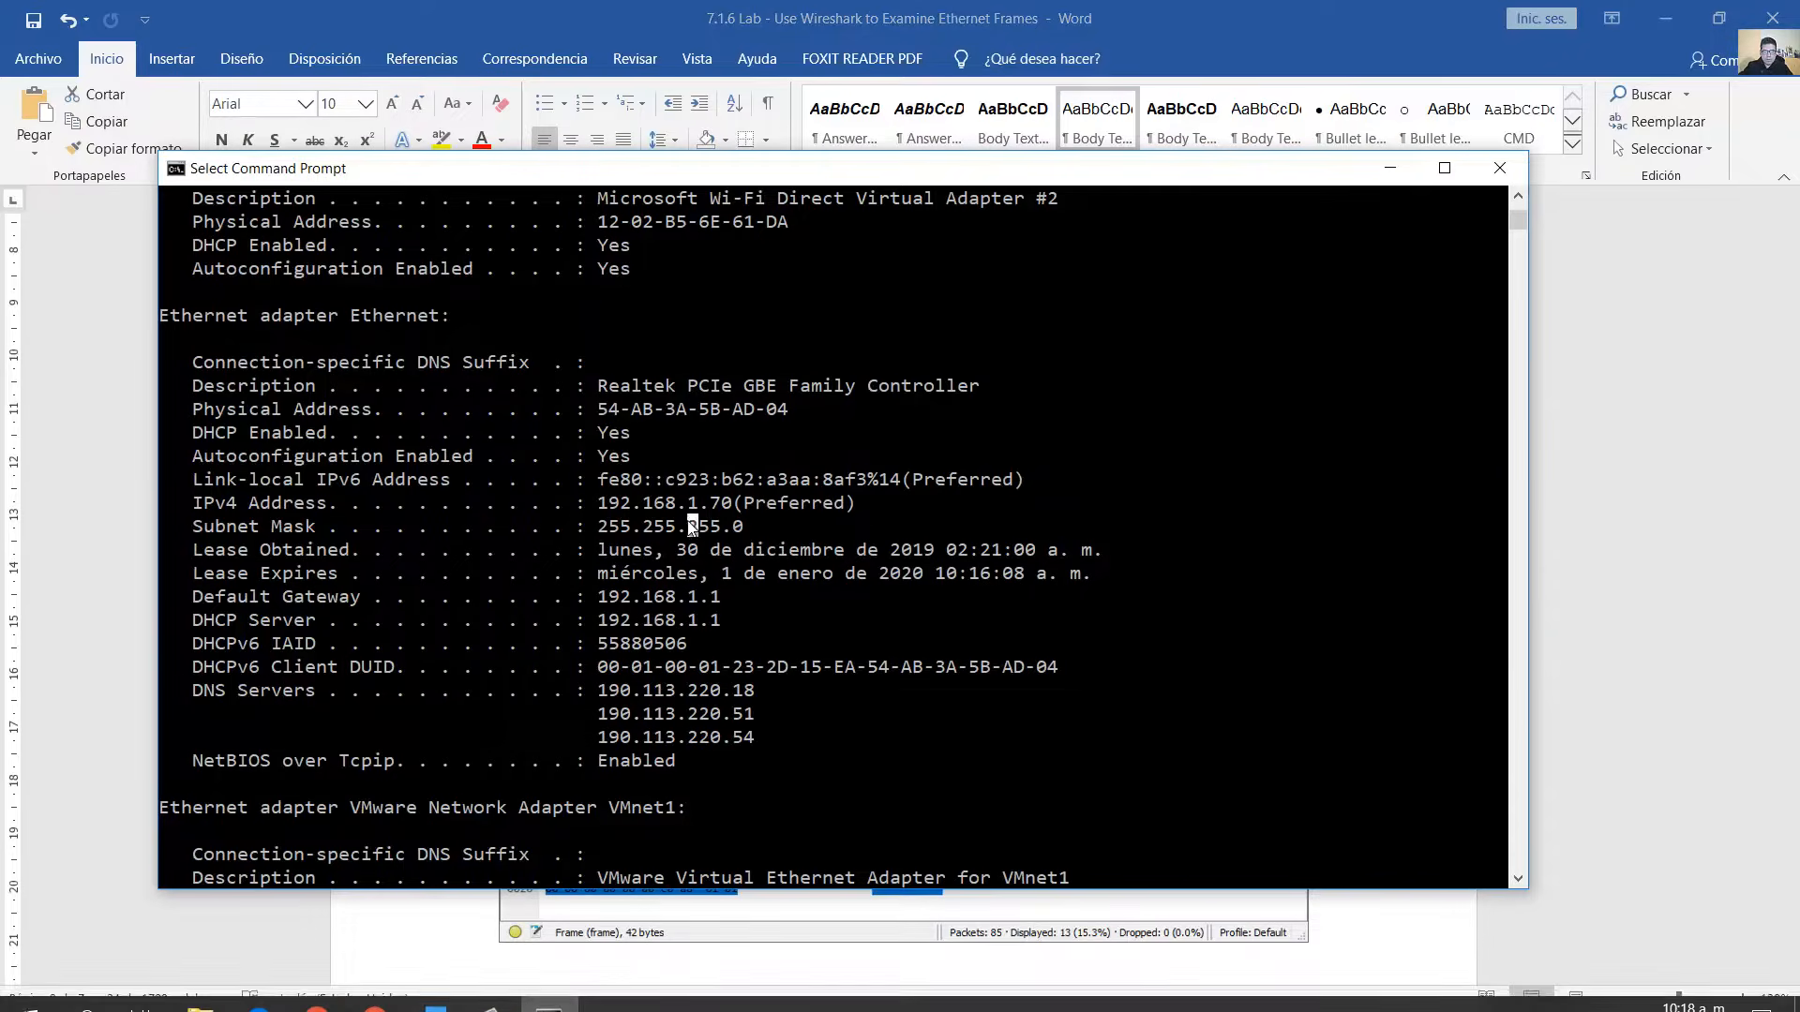
drag(578, 503, 720, 514)
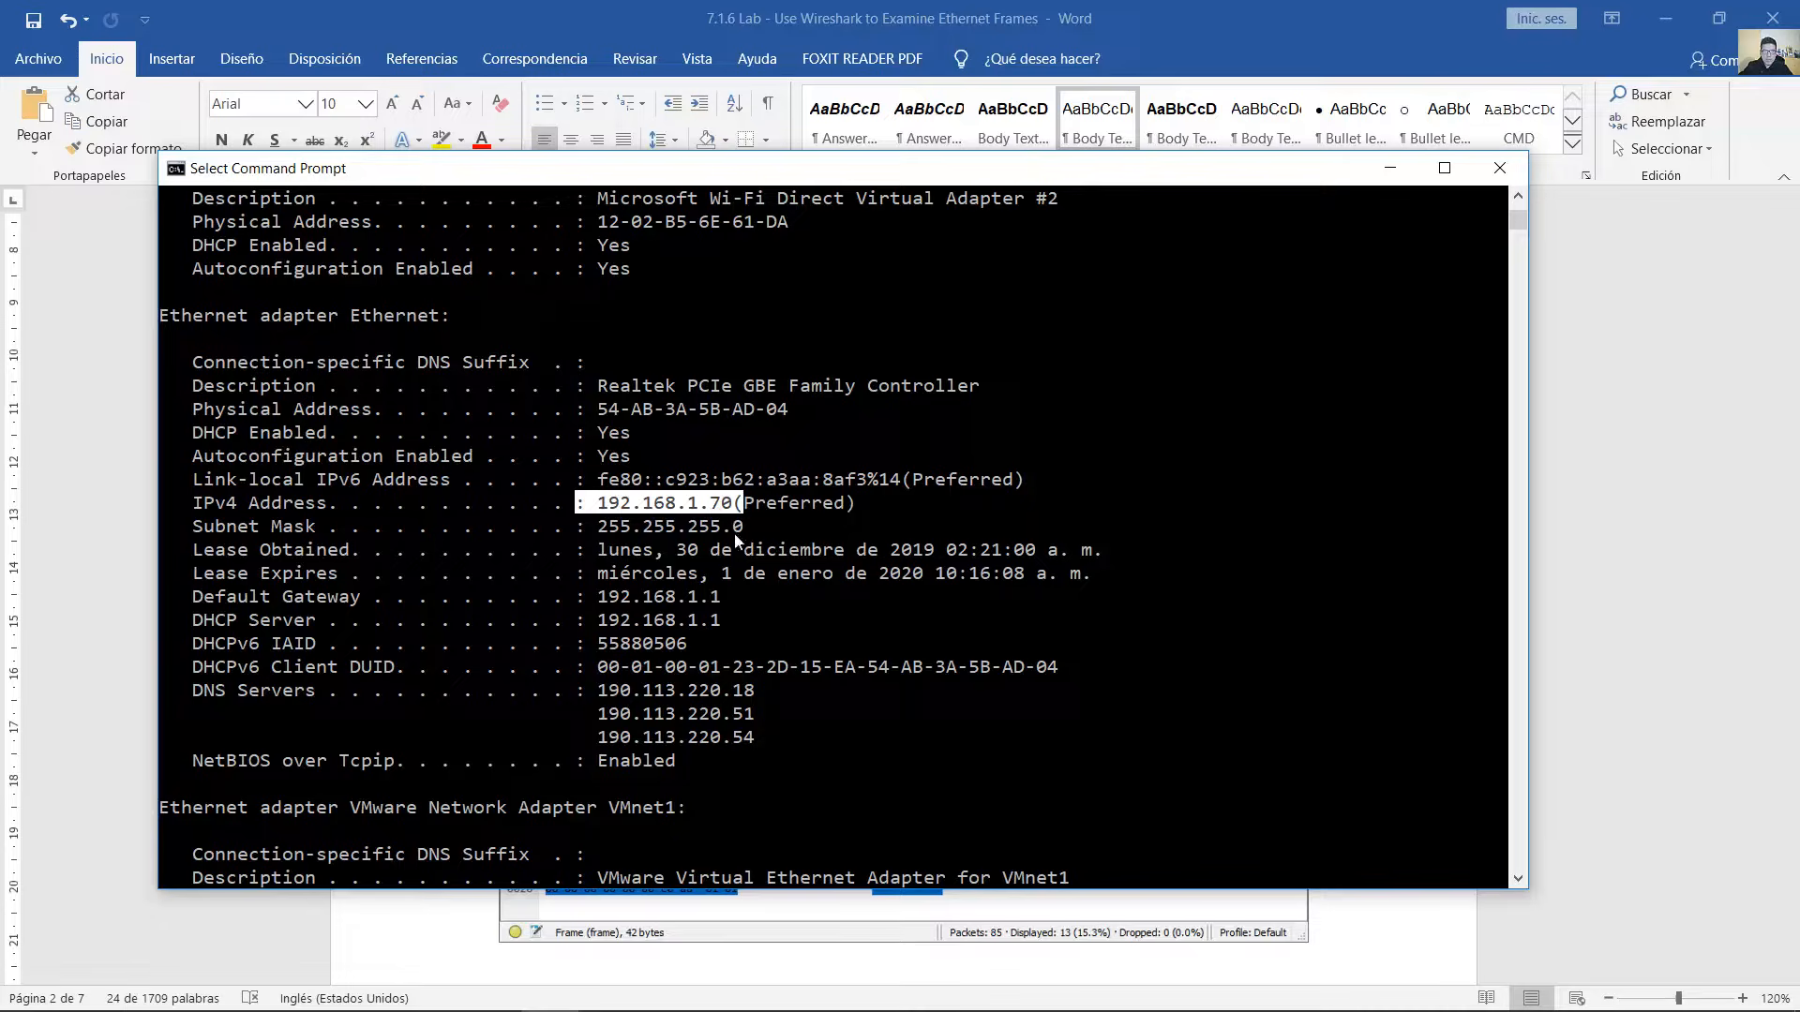
drag(596, 601, 720, 602)
- Ping the default gateway at 192.168.1.1 twice from the command line
scroll(812, 750, down, 20)
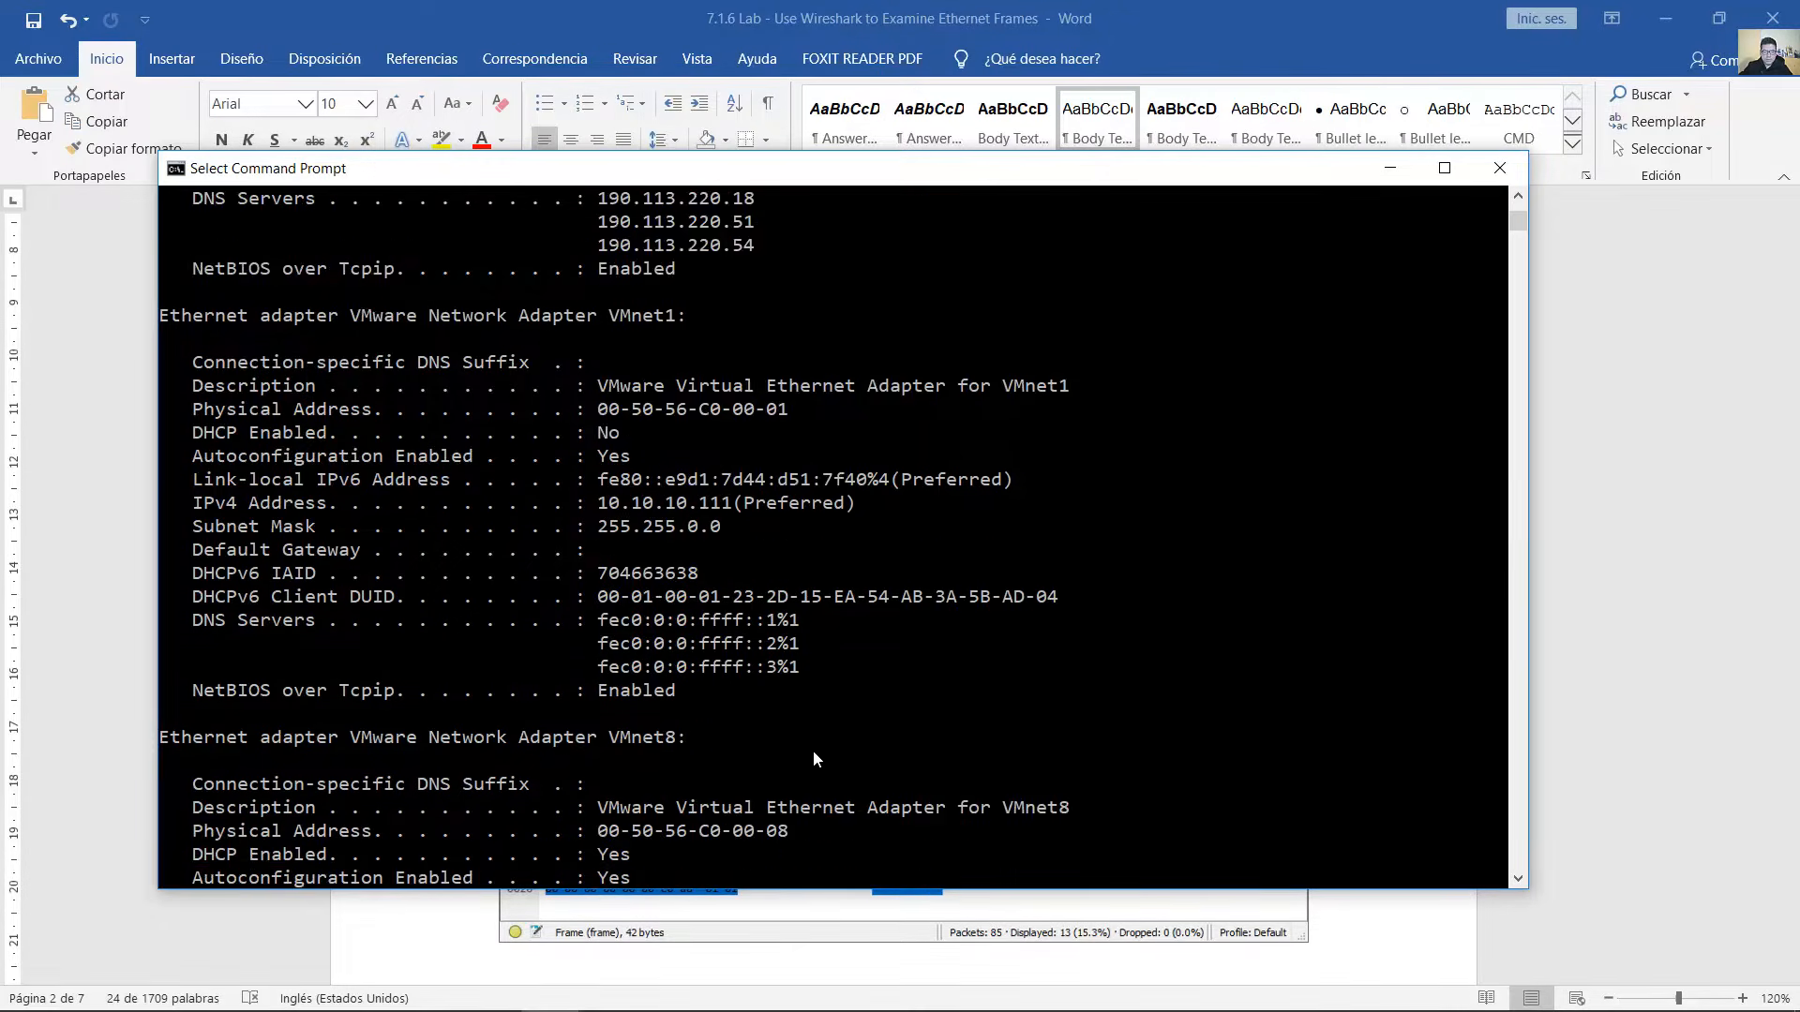
click(825, 761)
text(p)
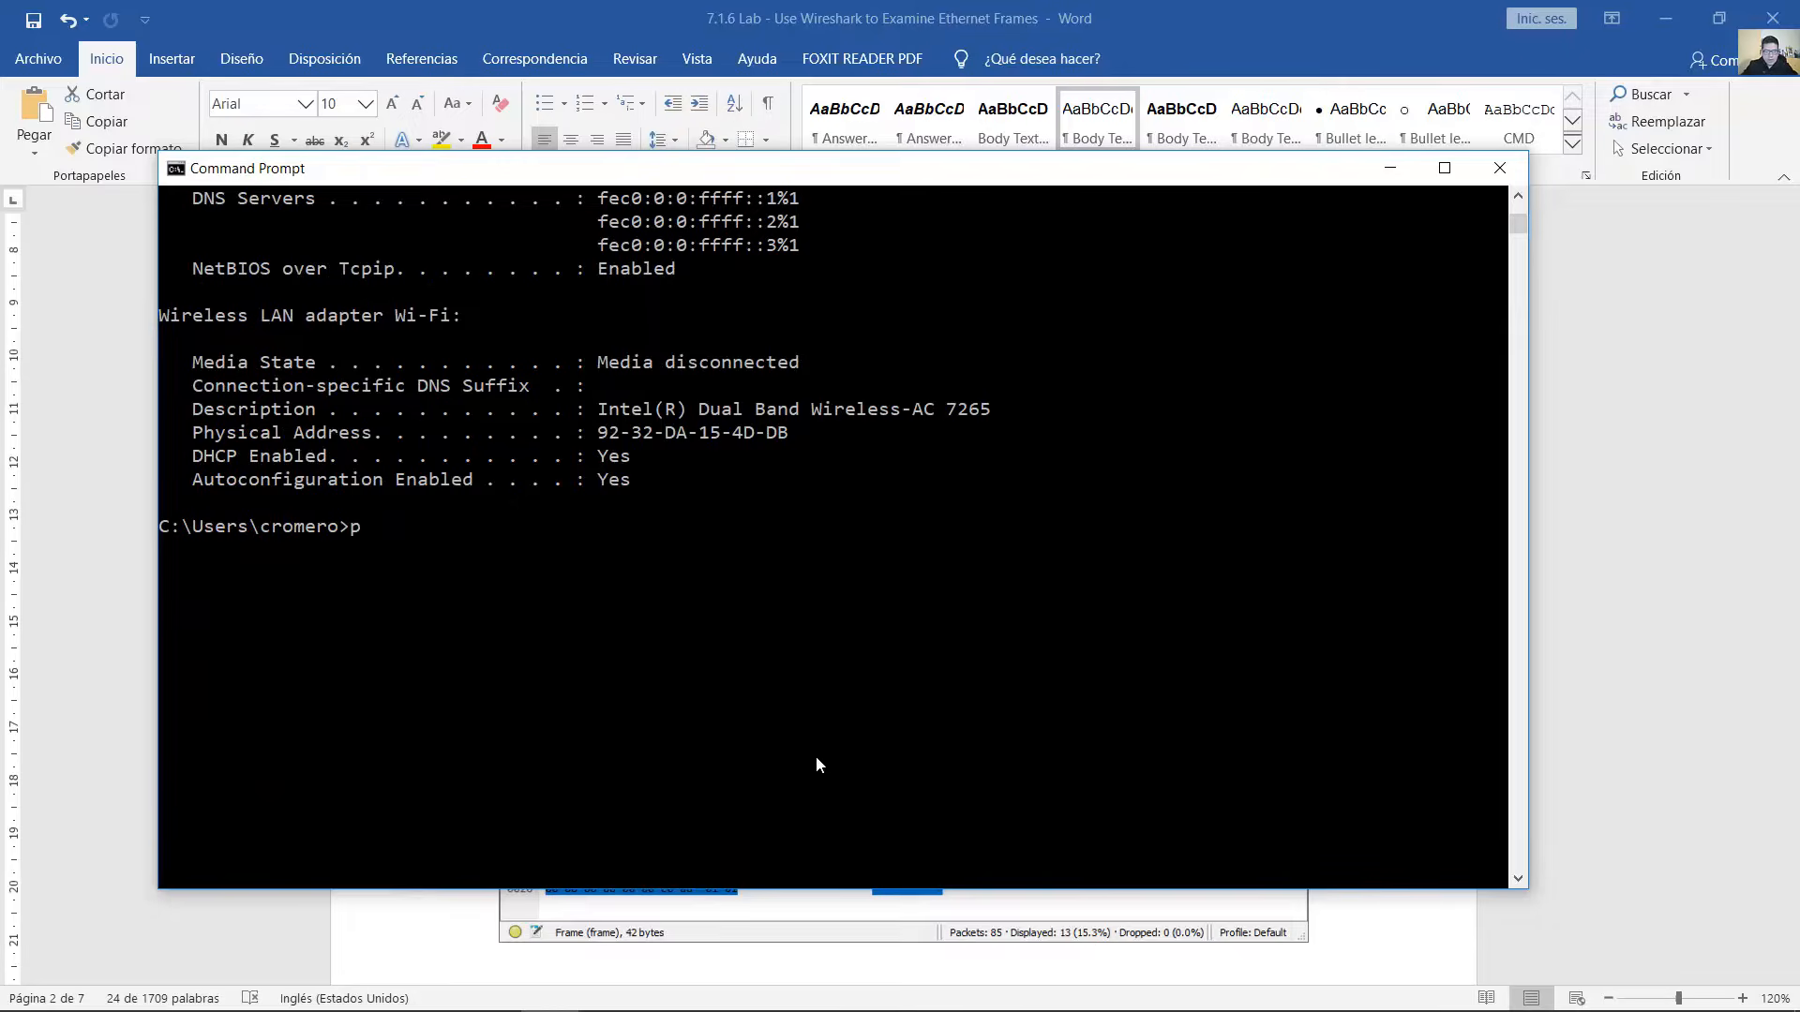
text(ing 192.168.1.1)
key(Return)
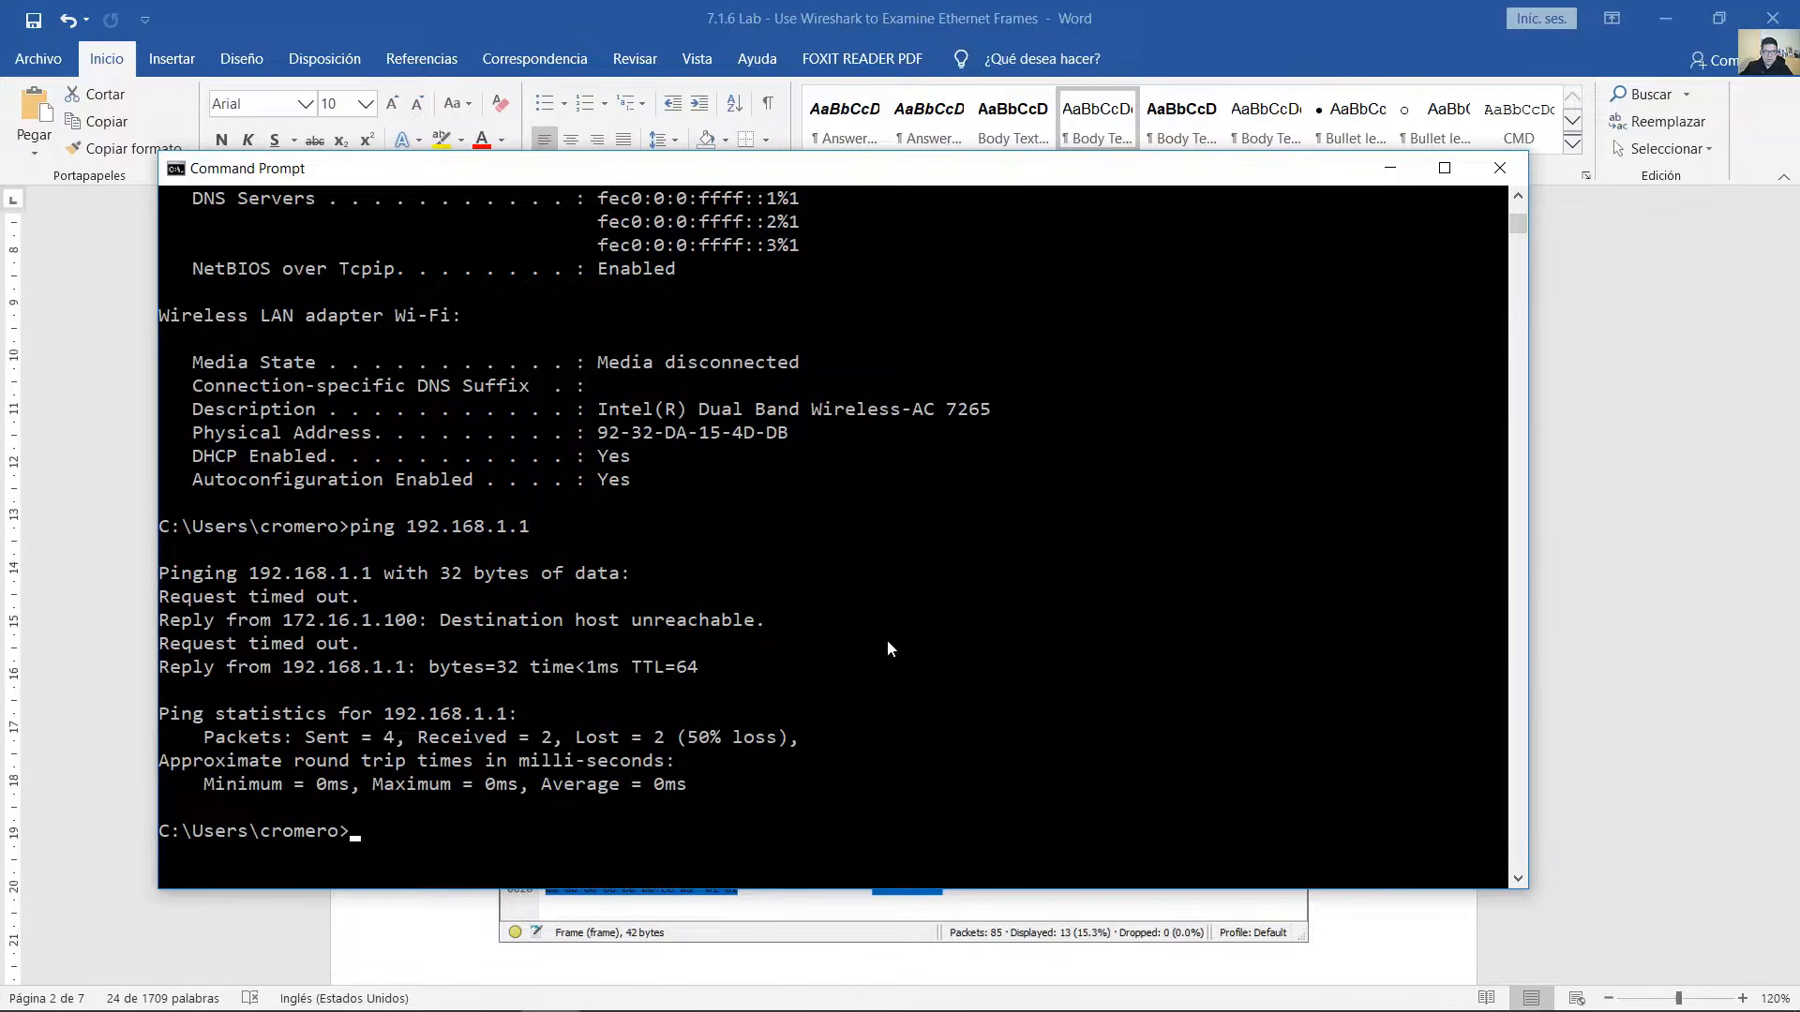
key(Up)
key(Return)
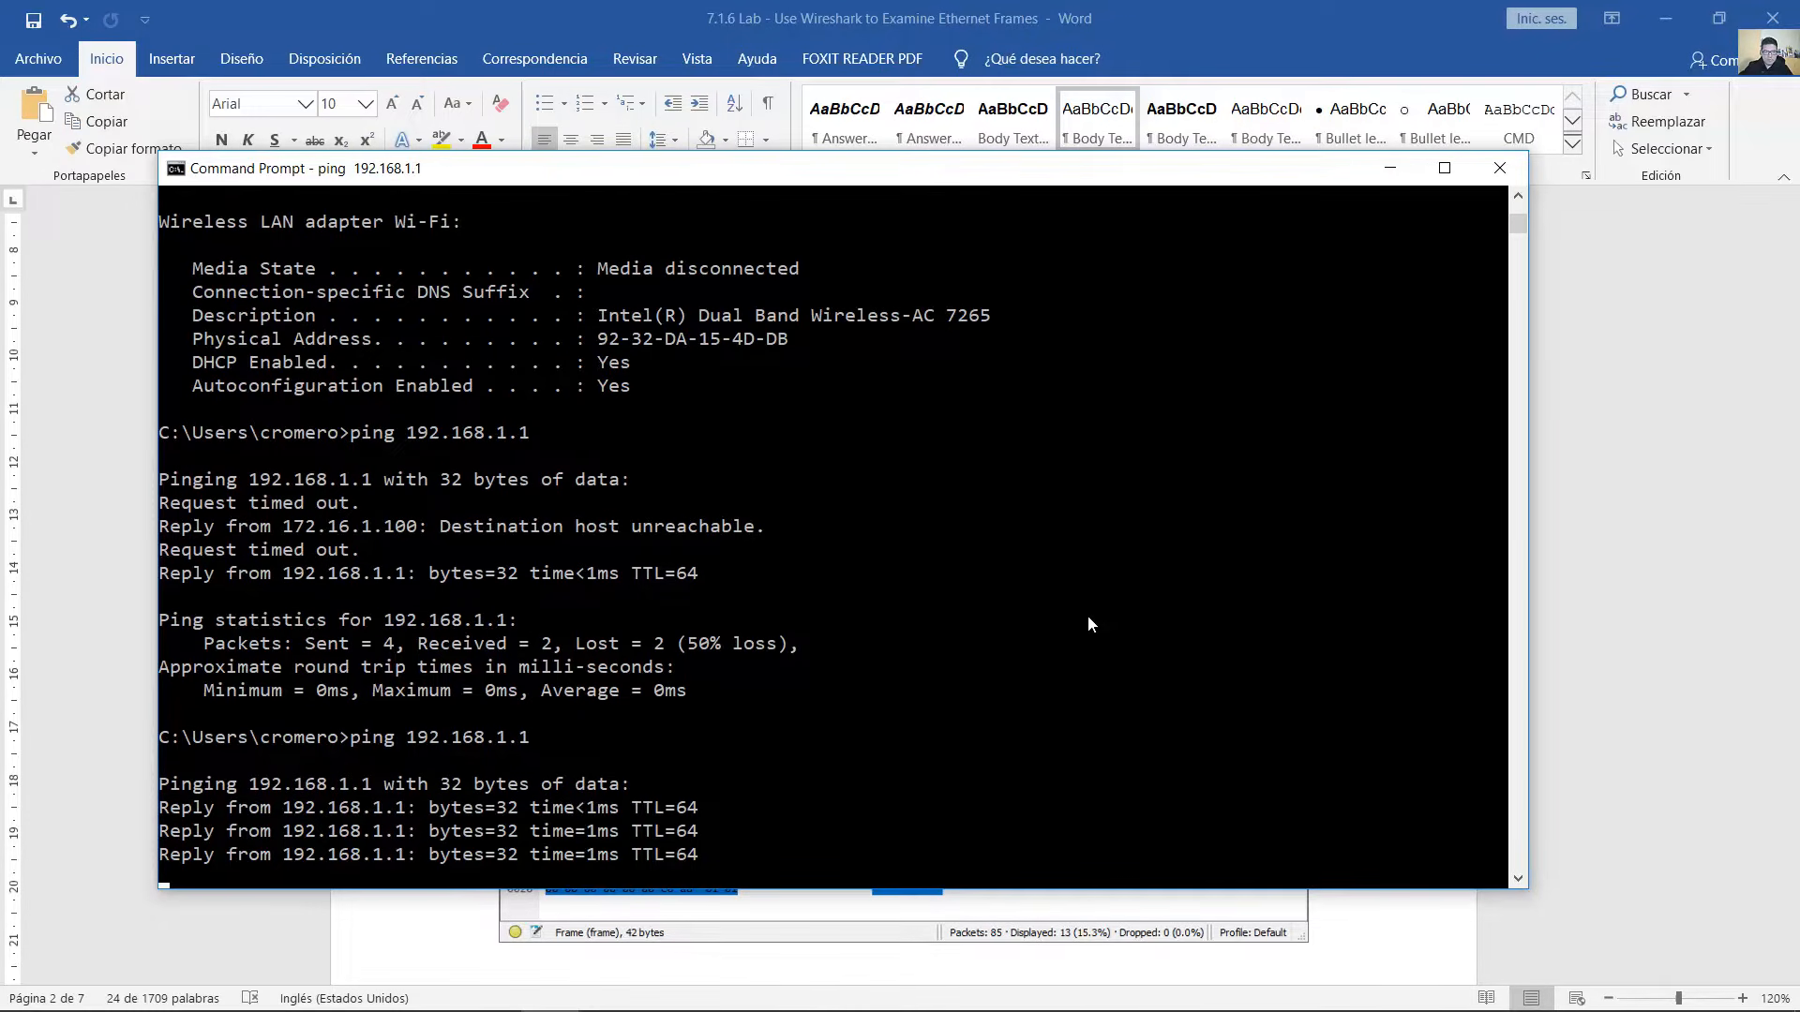
- Examine the output of the second ping to 192.168.1.1, highlighting the block of reply lines
drag(204, 644, 754, 721)
click(839, 667)
drag(162, 644, 734, 716)
click(588, 689)
click(338, 627)
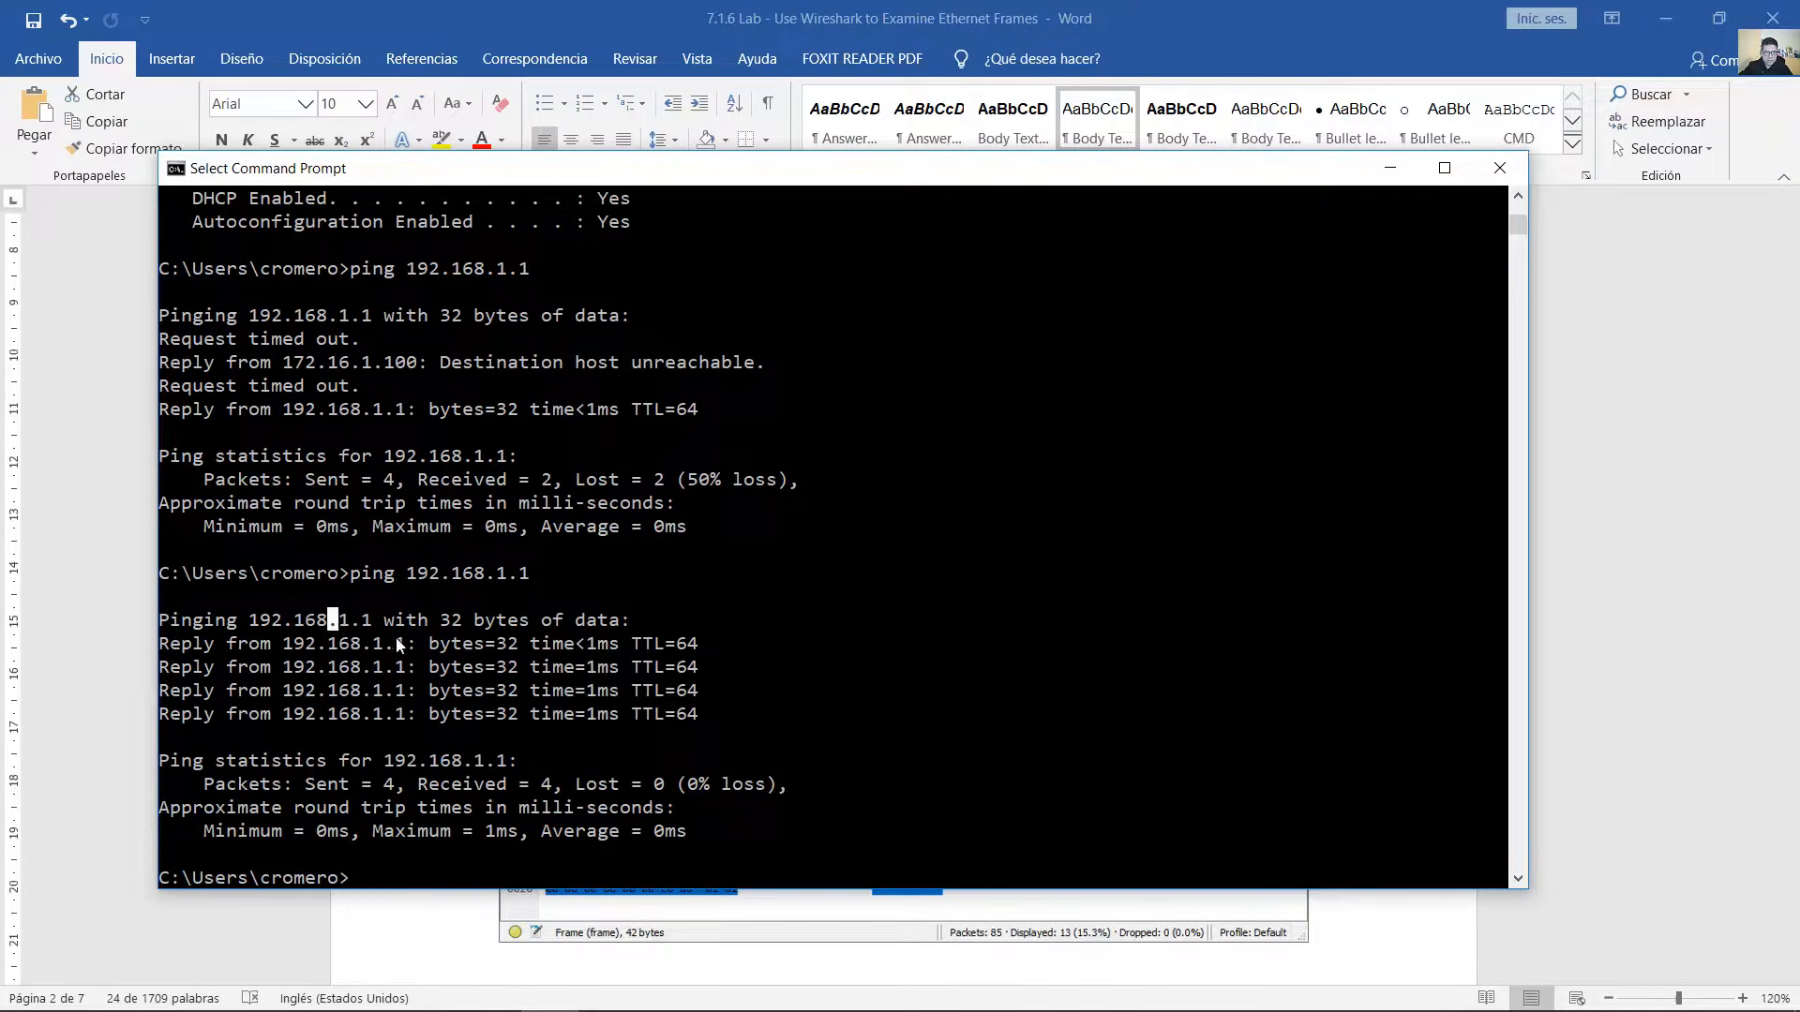
click(569, 666)
drag(207, 620, 759, 736)
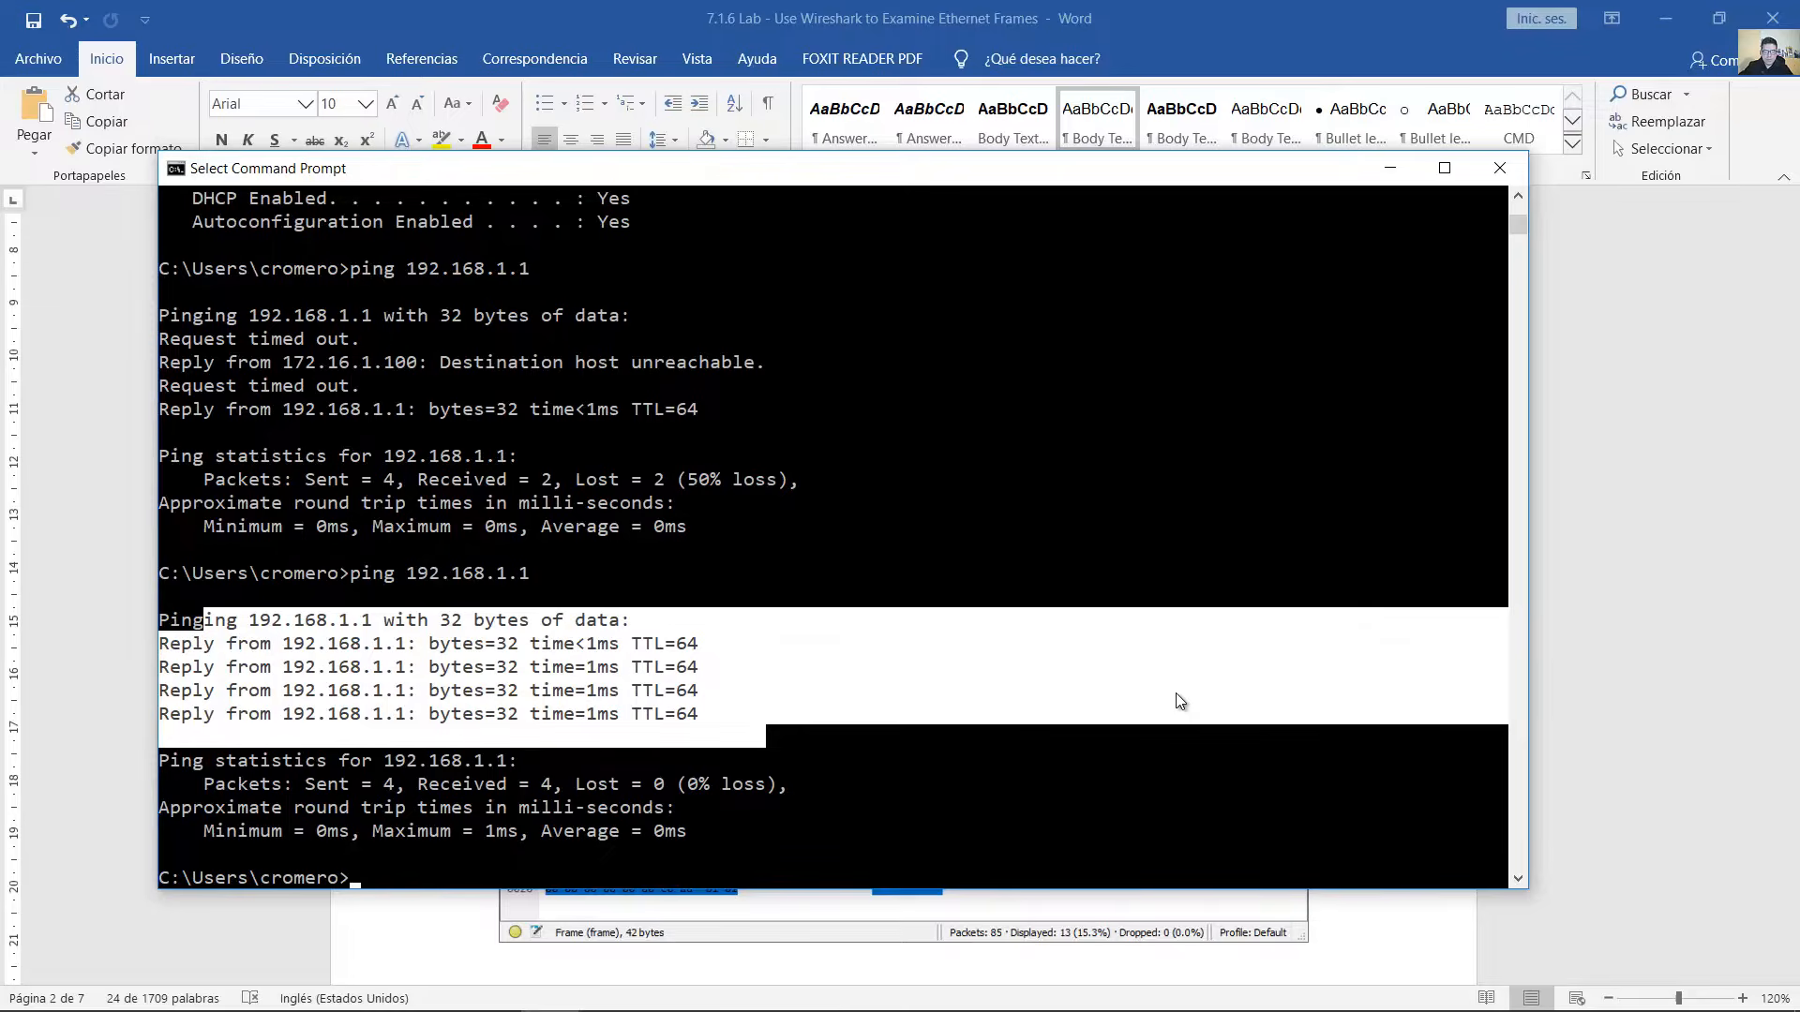
- Open Wireshark from the desktop and start a capture on the Ethernet interface, postponing the software update
key(super+d)
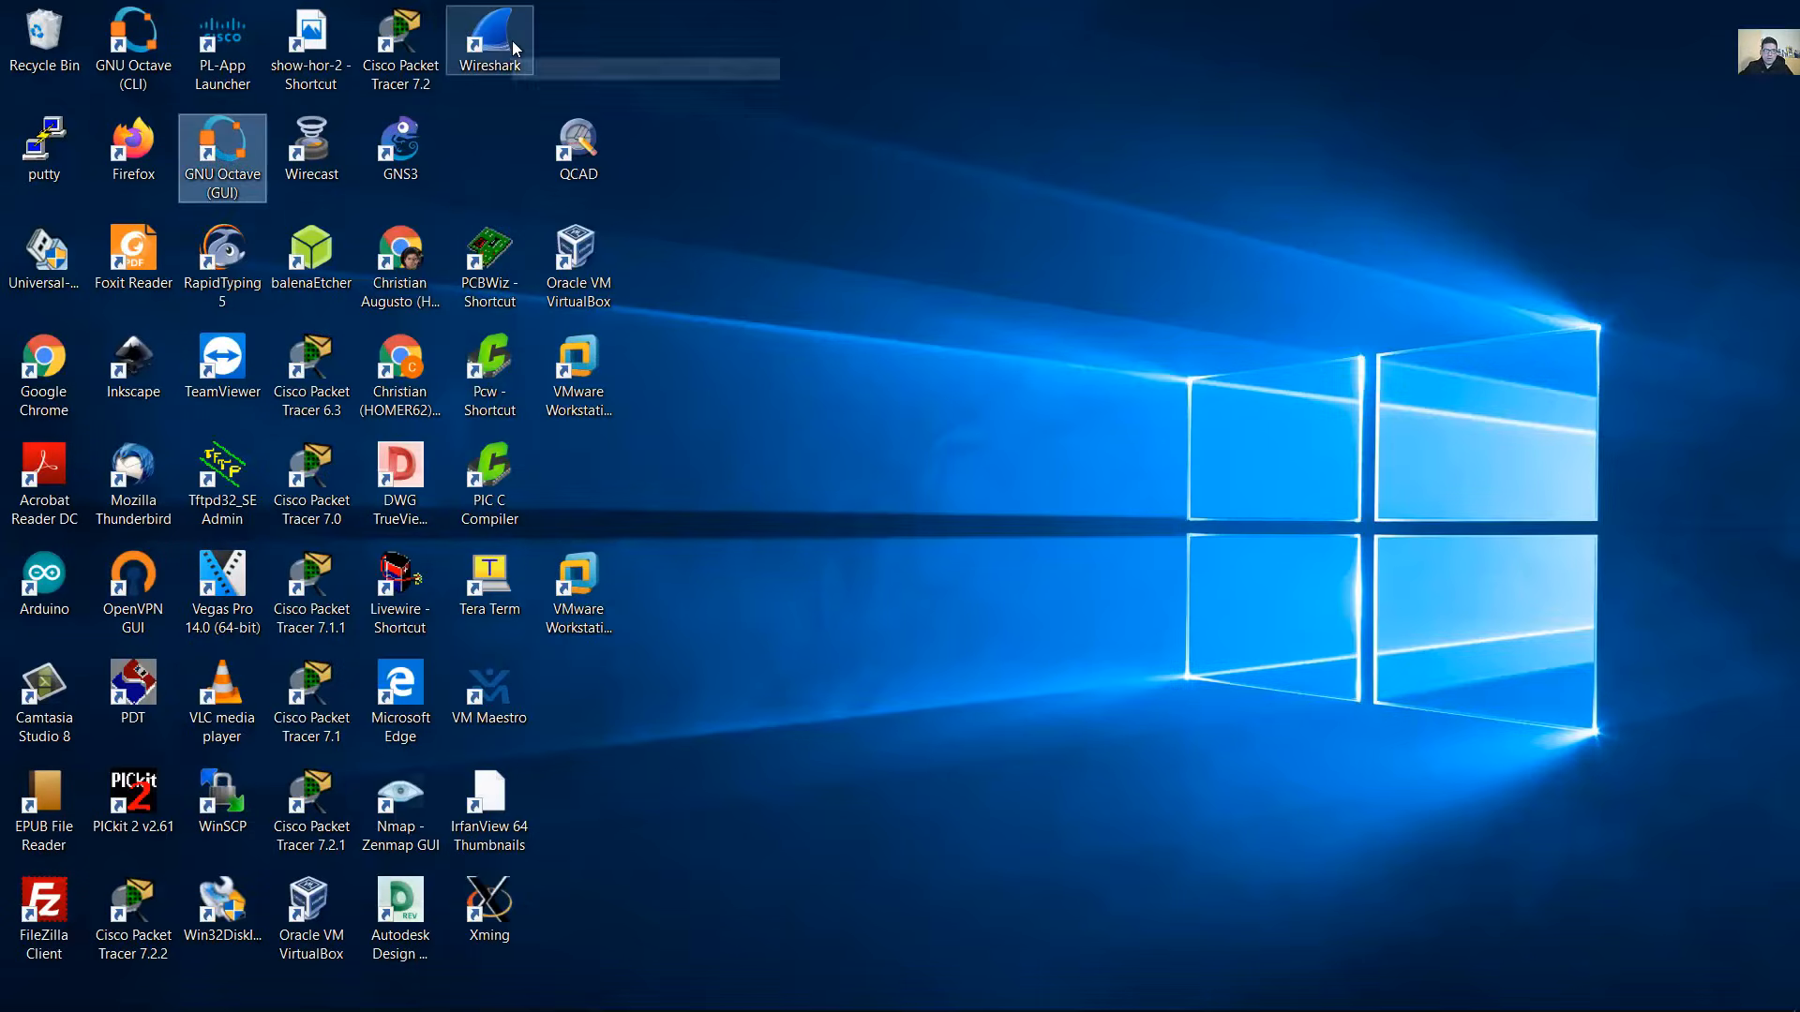
double_click(496, 47)
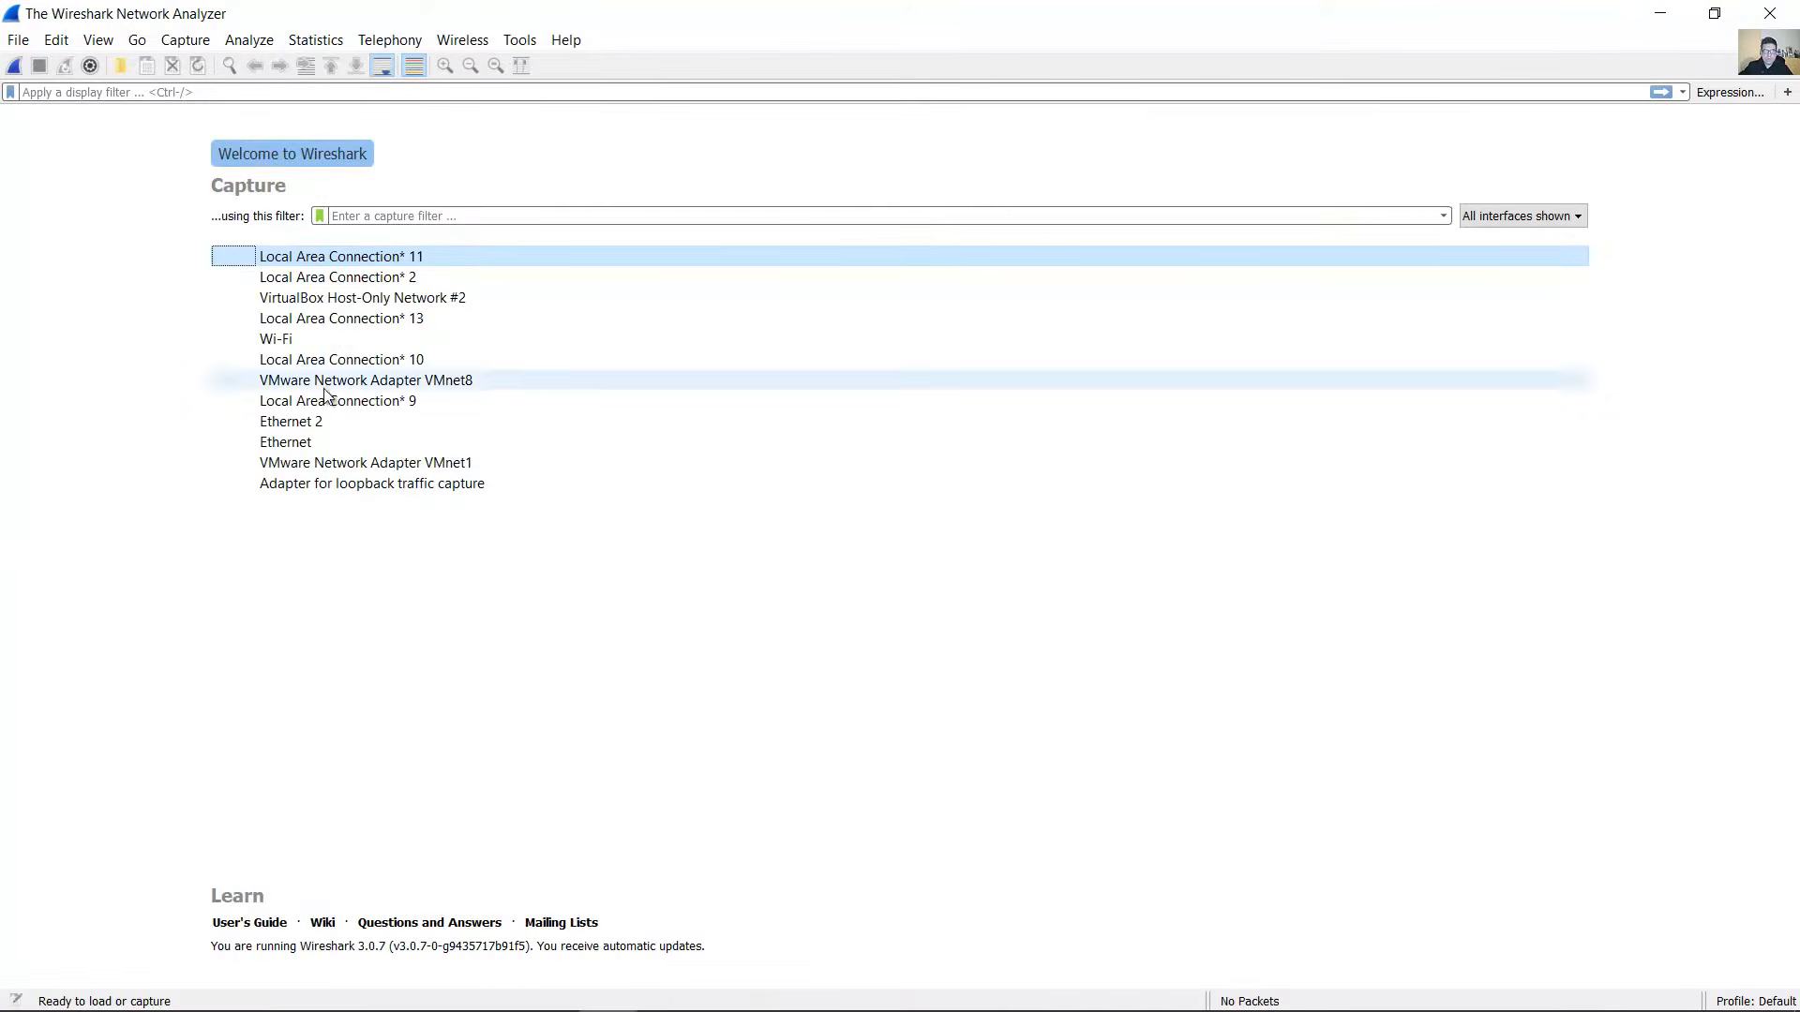
click(286, 442)
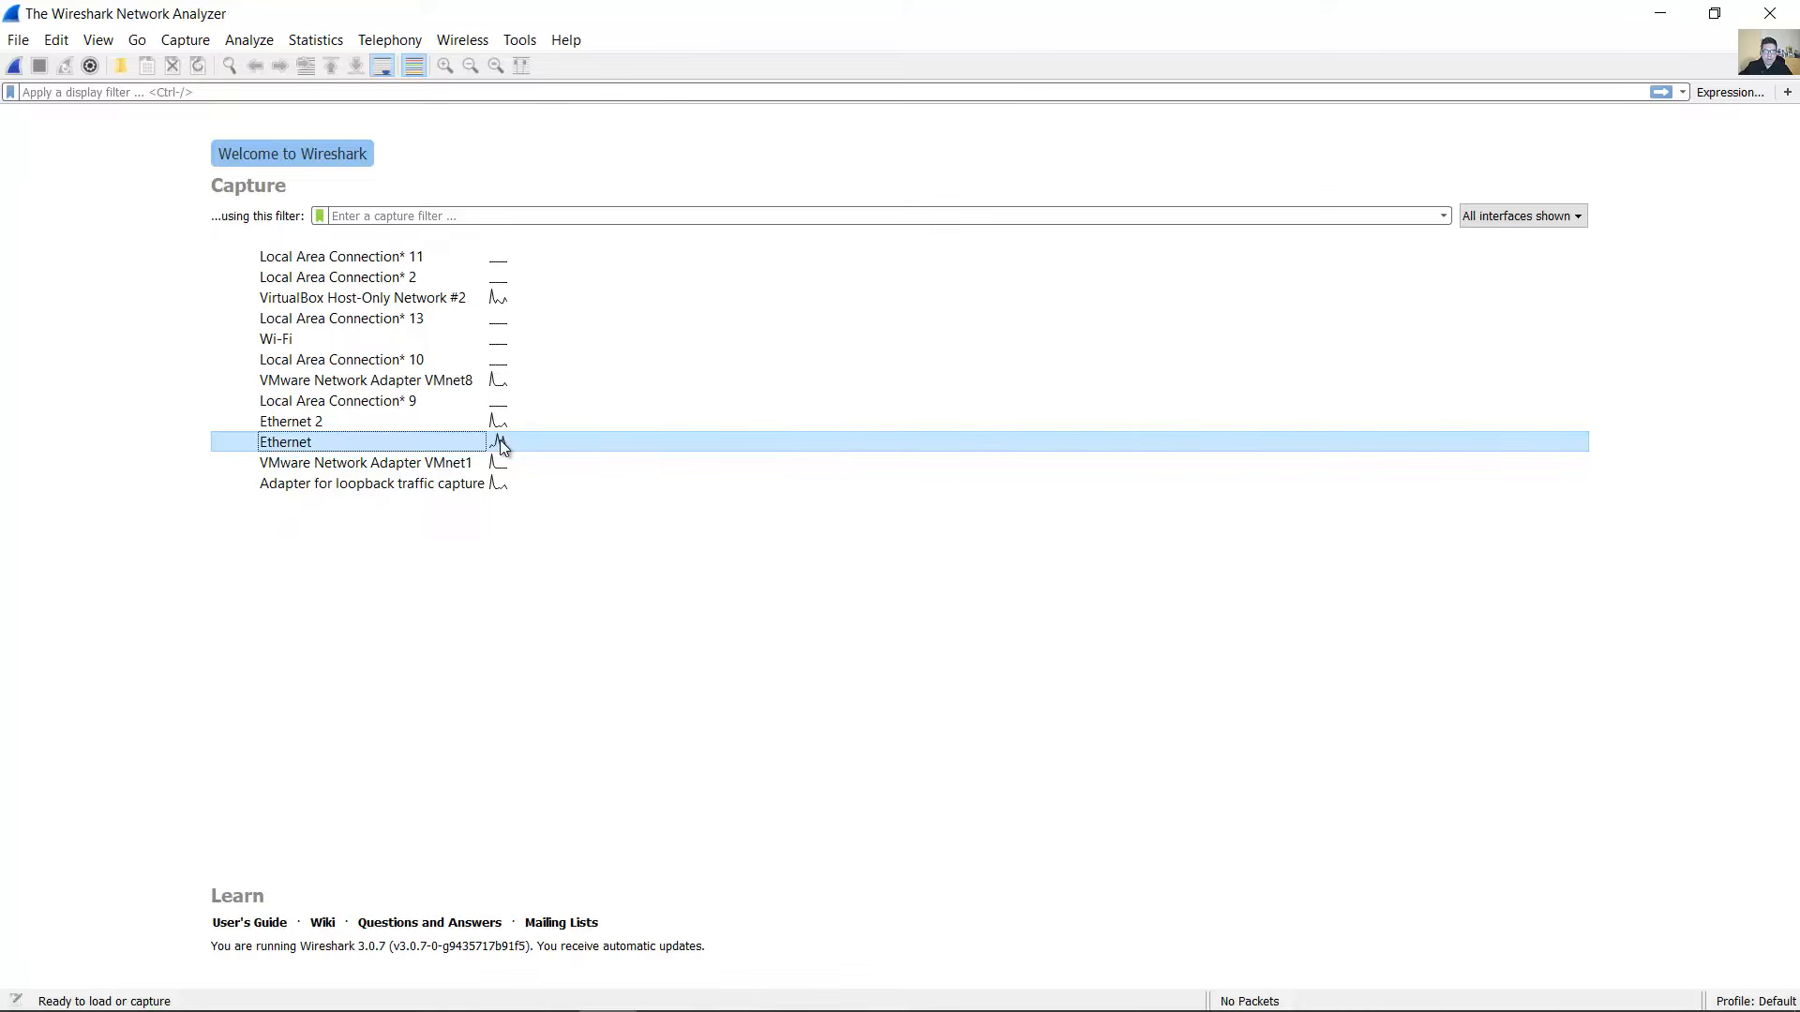
double_click(302, 443)
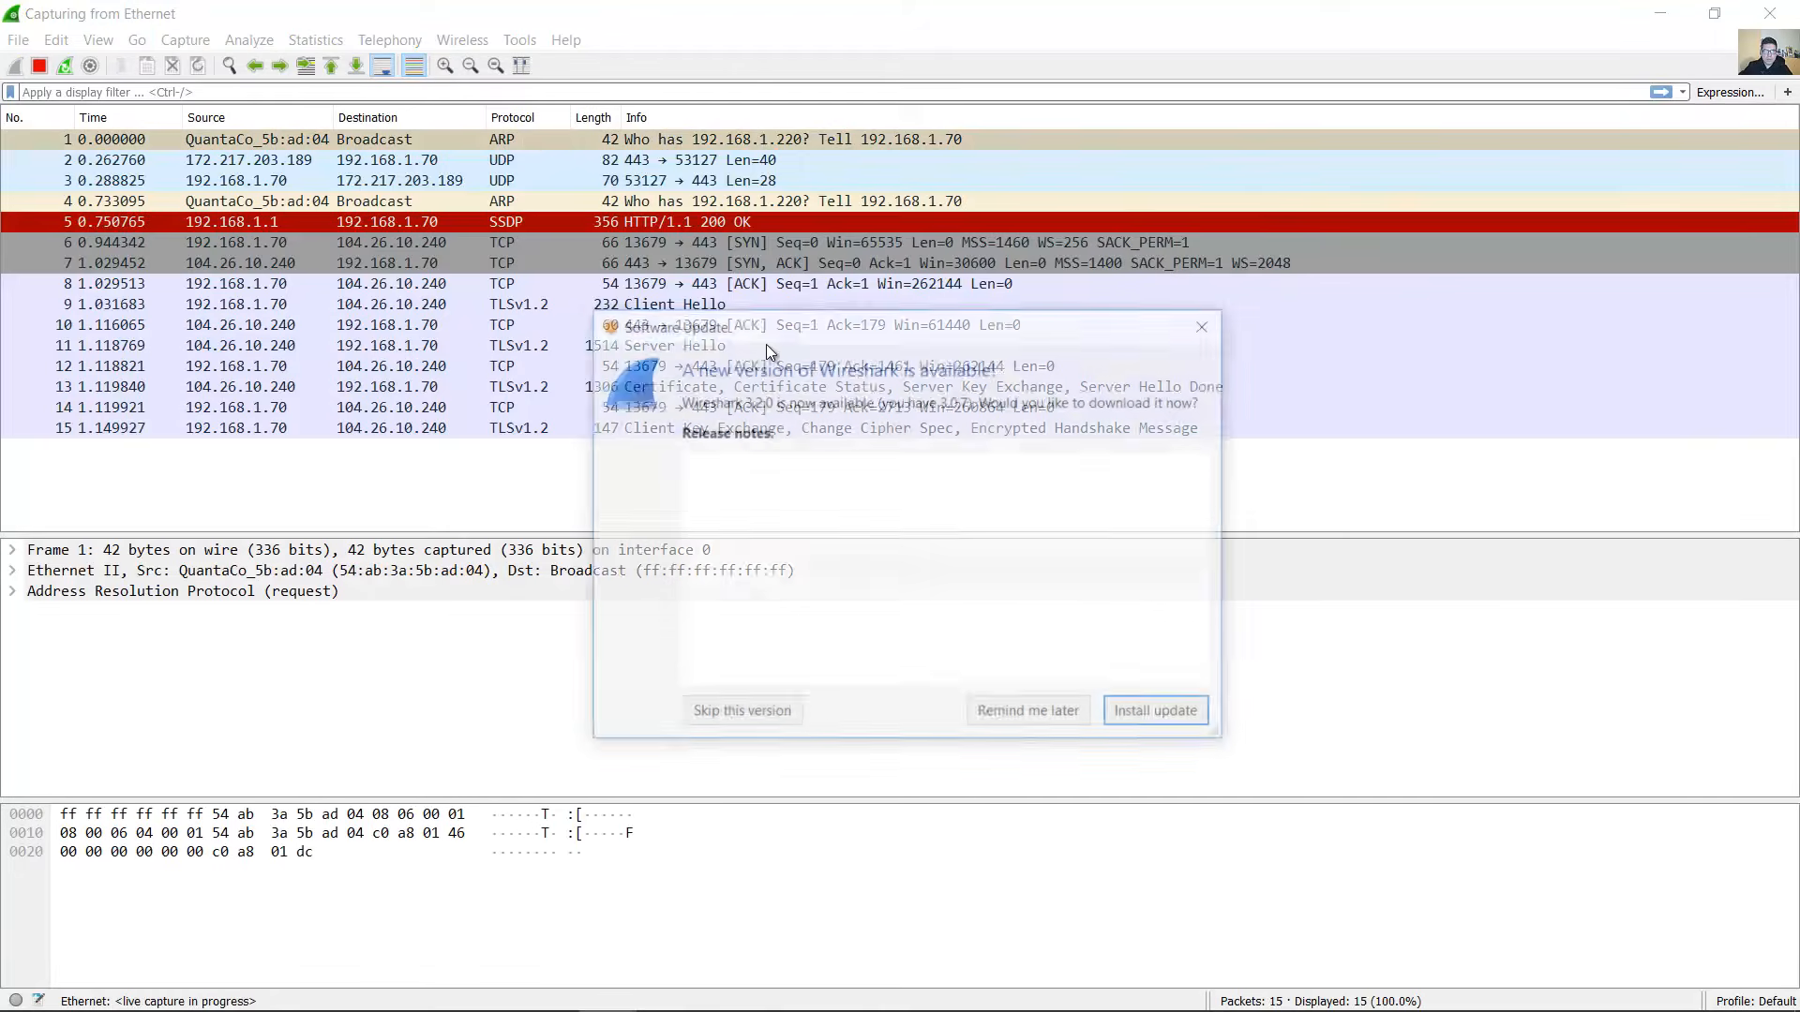
click(1047, 717)
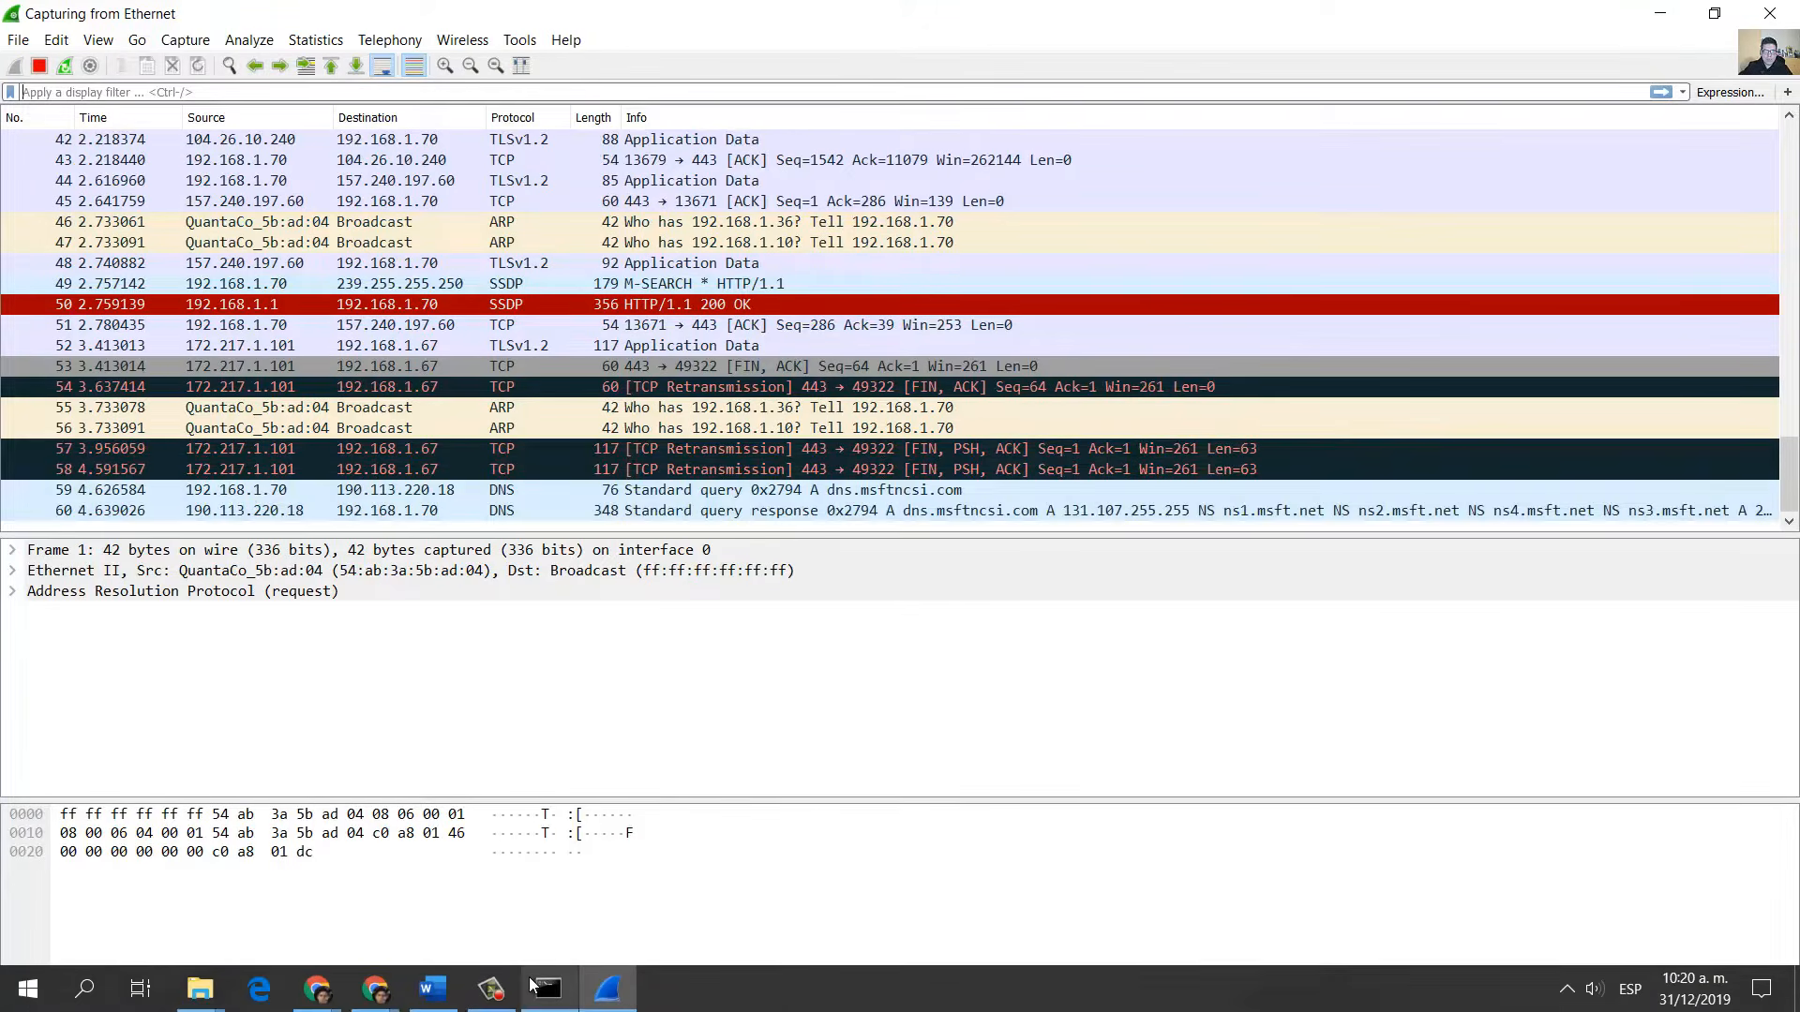
- Switch to Command Prompt and repeat the ping to 192.168.1.1 while the capture runs
mouse_move(531, 987)
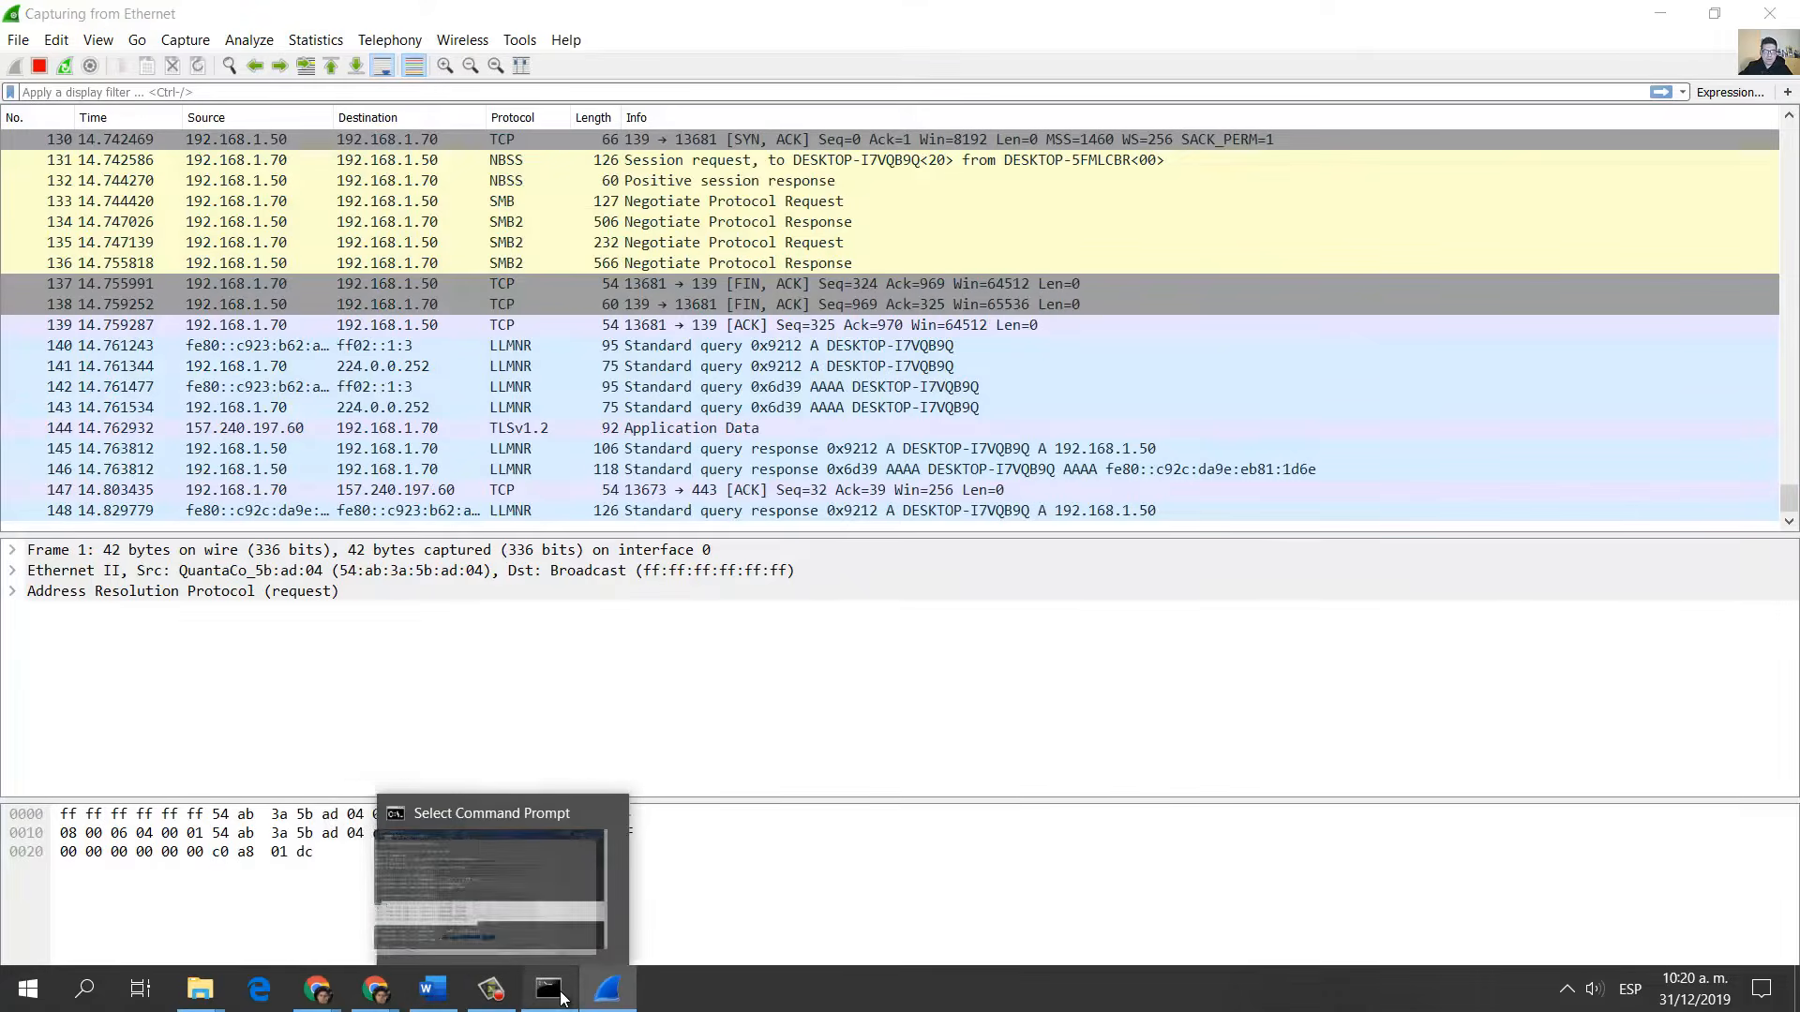
click(548, 988)
key(Escape)
key(Up)
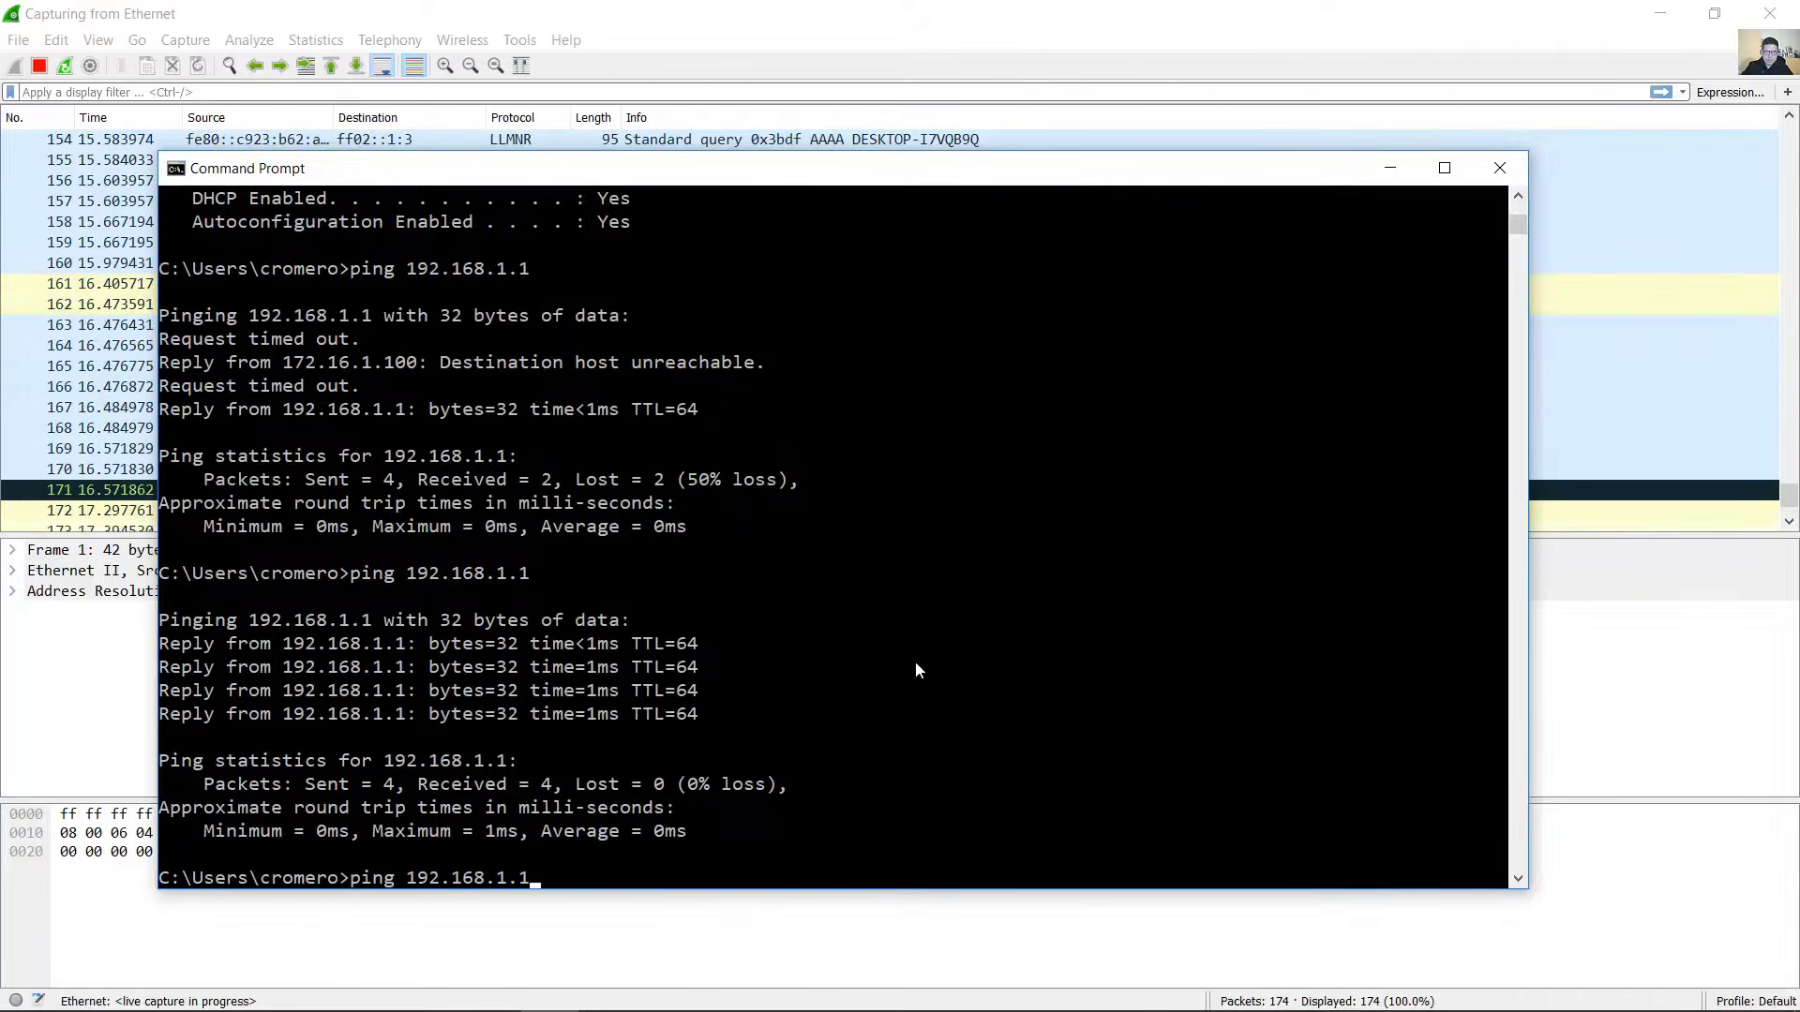
key(Return)
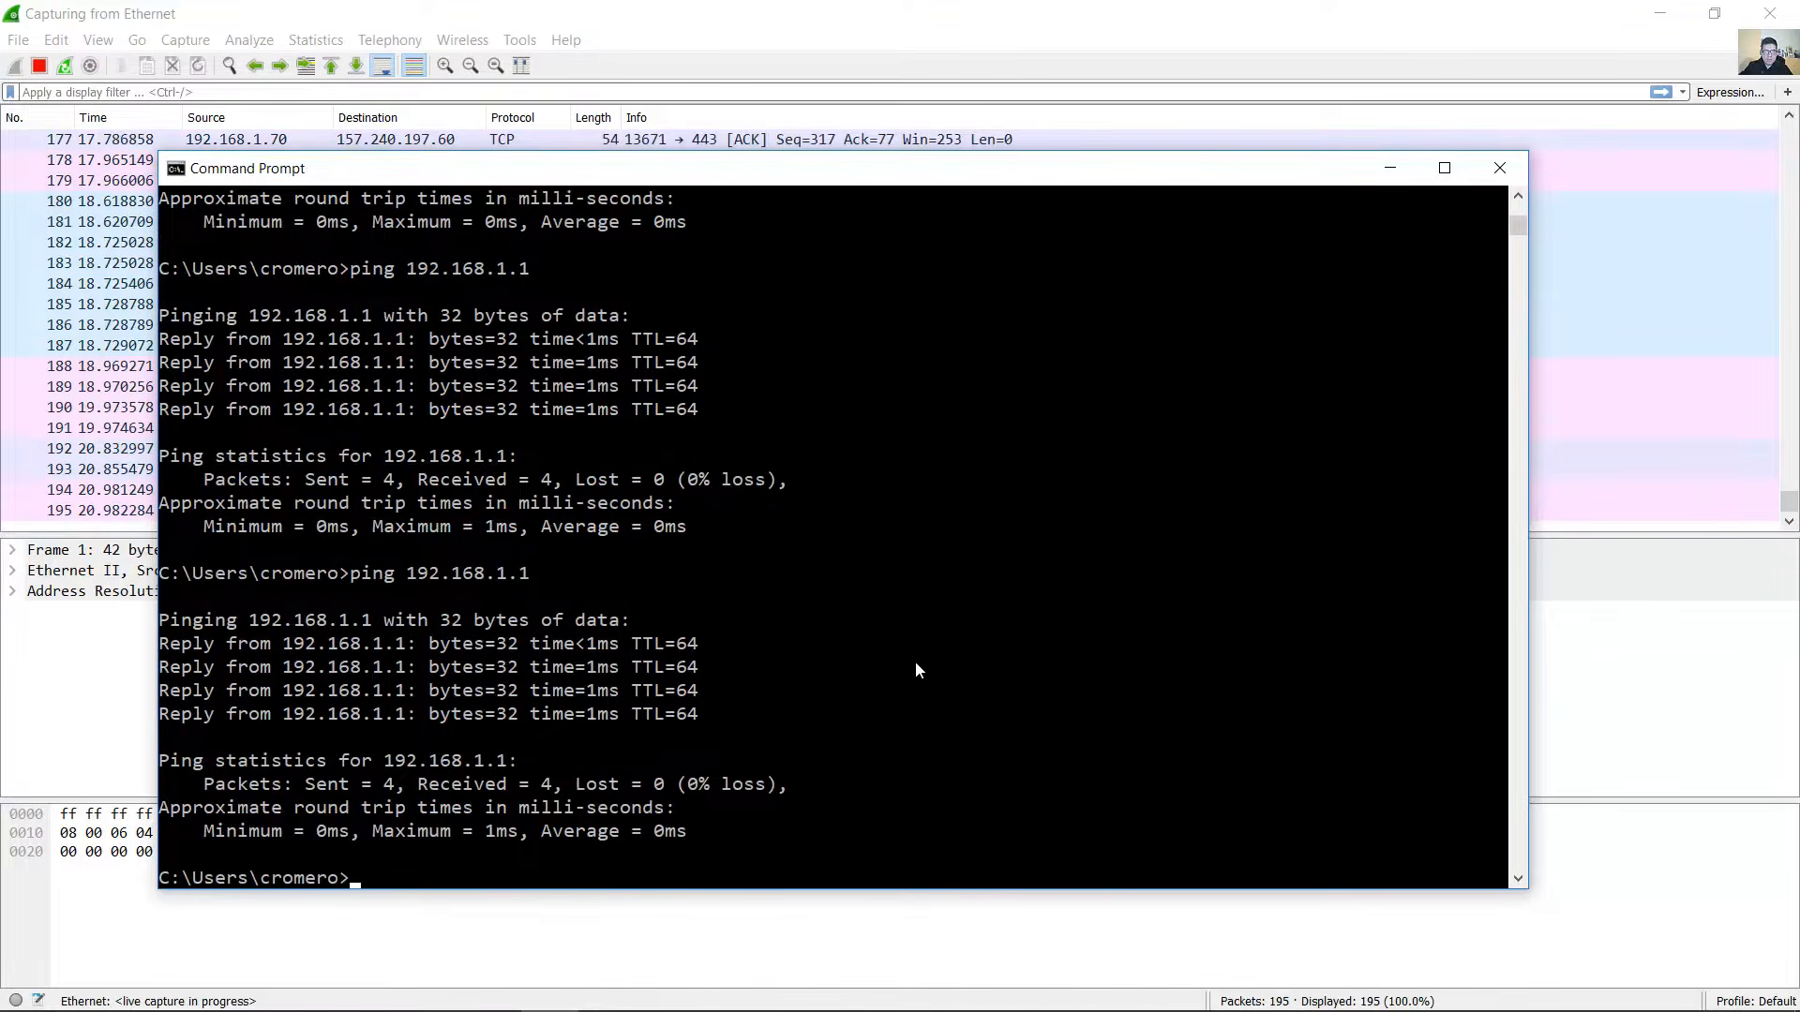
- Return to Wireshark and stop the Ethernet packet capture
click(662, 35)
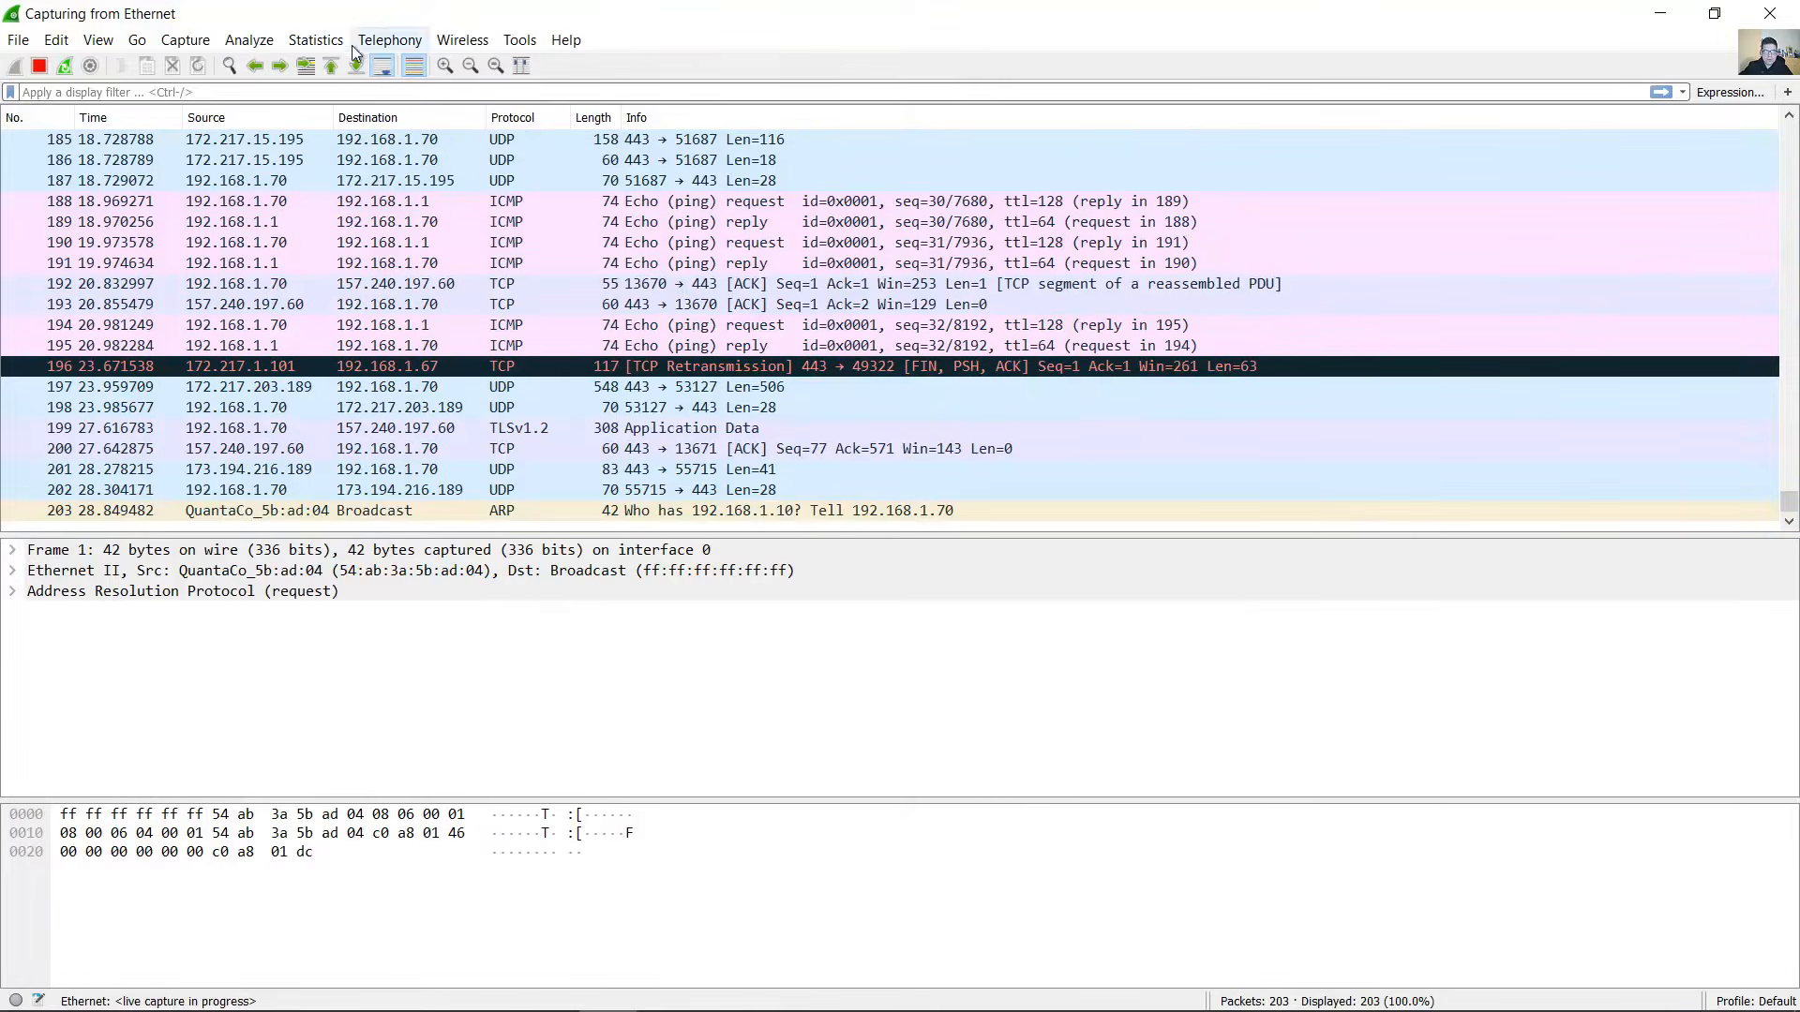
click(39, 64)
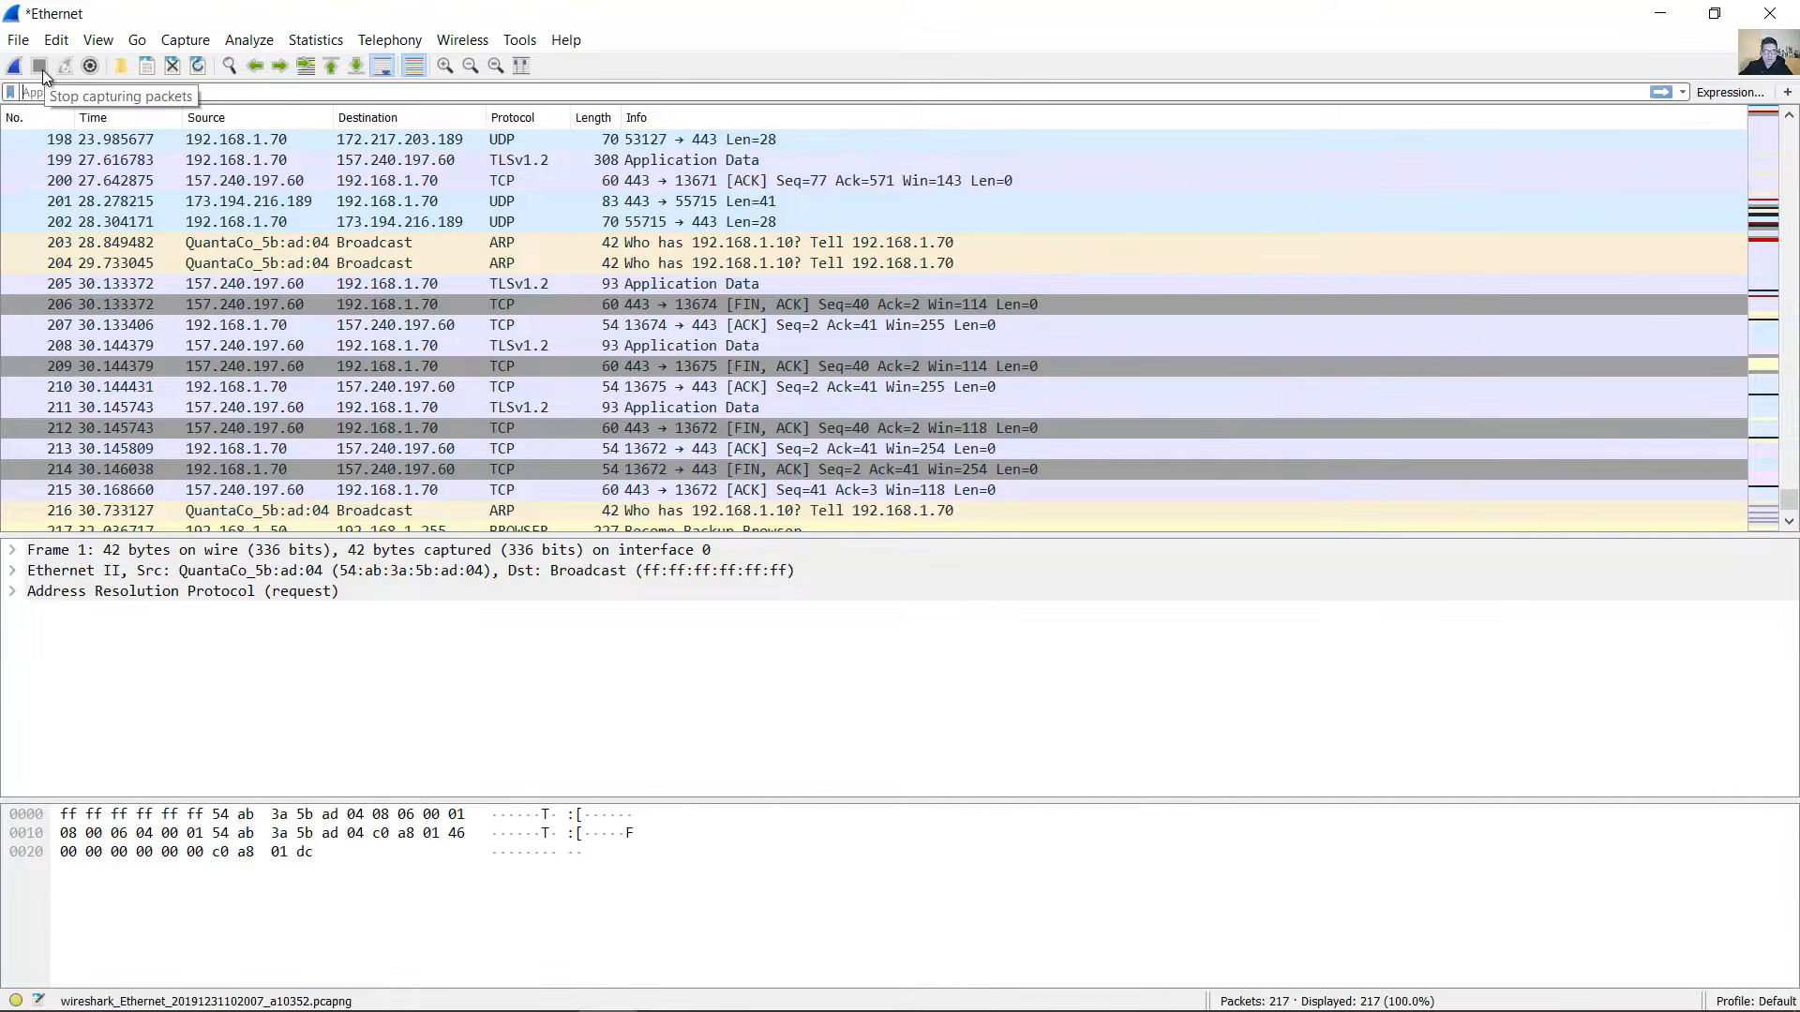
click(146, 99)
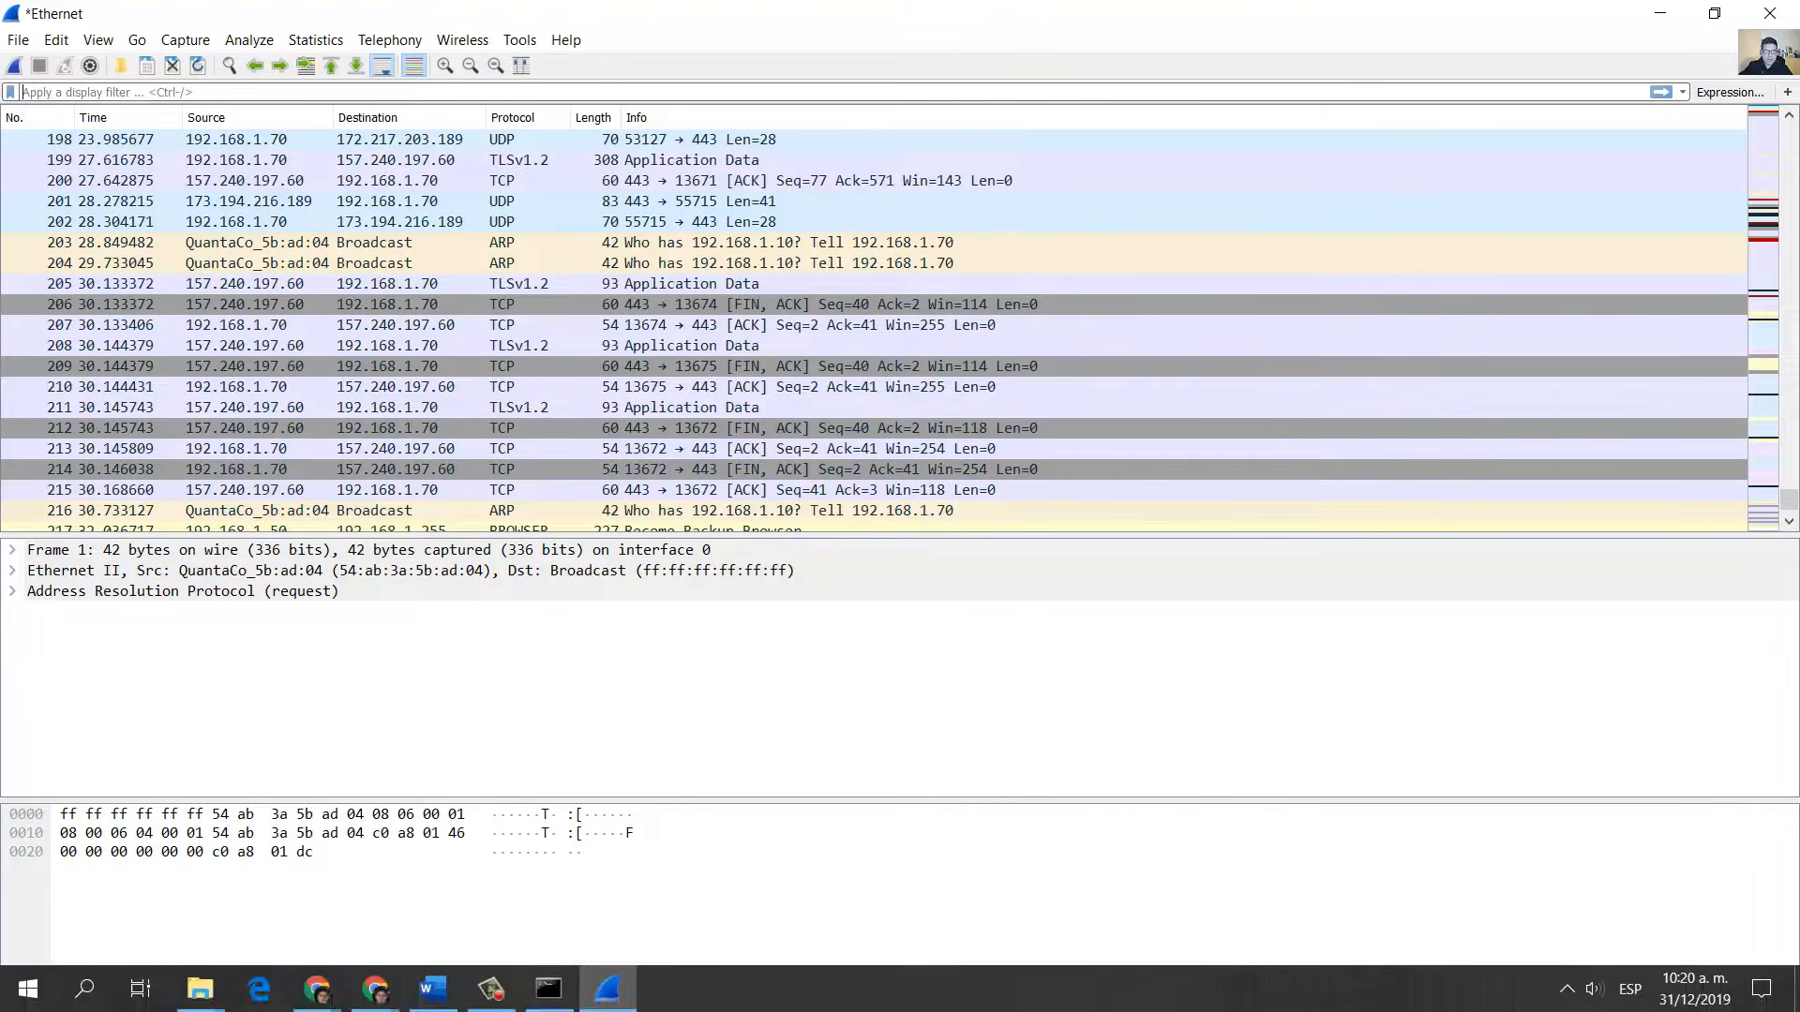
- Switch to the lab document in Word and highlight the Step 3 sentence about filtering for the ARP and ICMP protocols
click(432, 990)
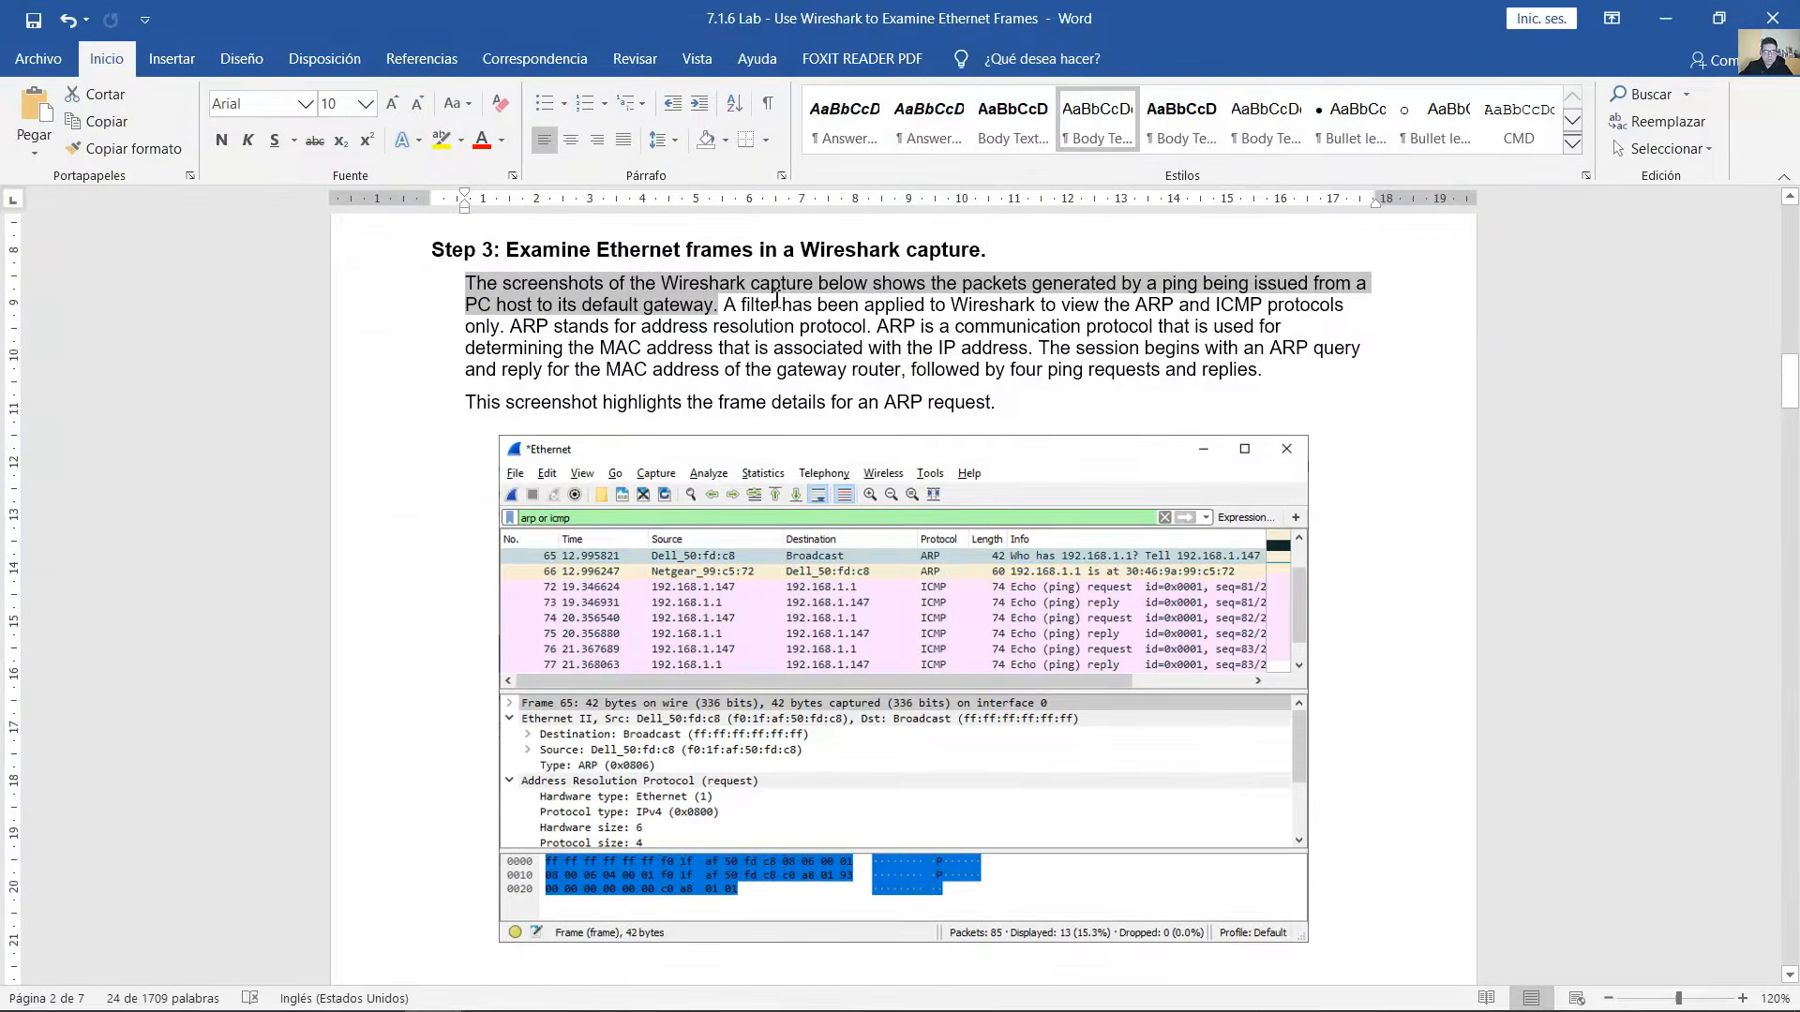
drag(724, 306, 503, 326)
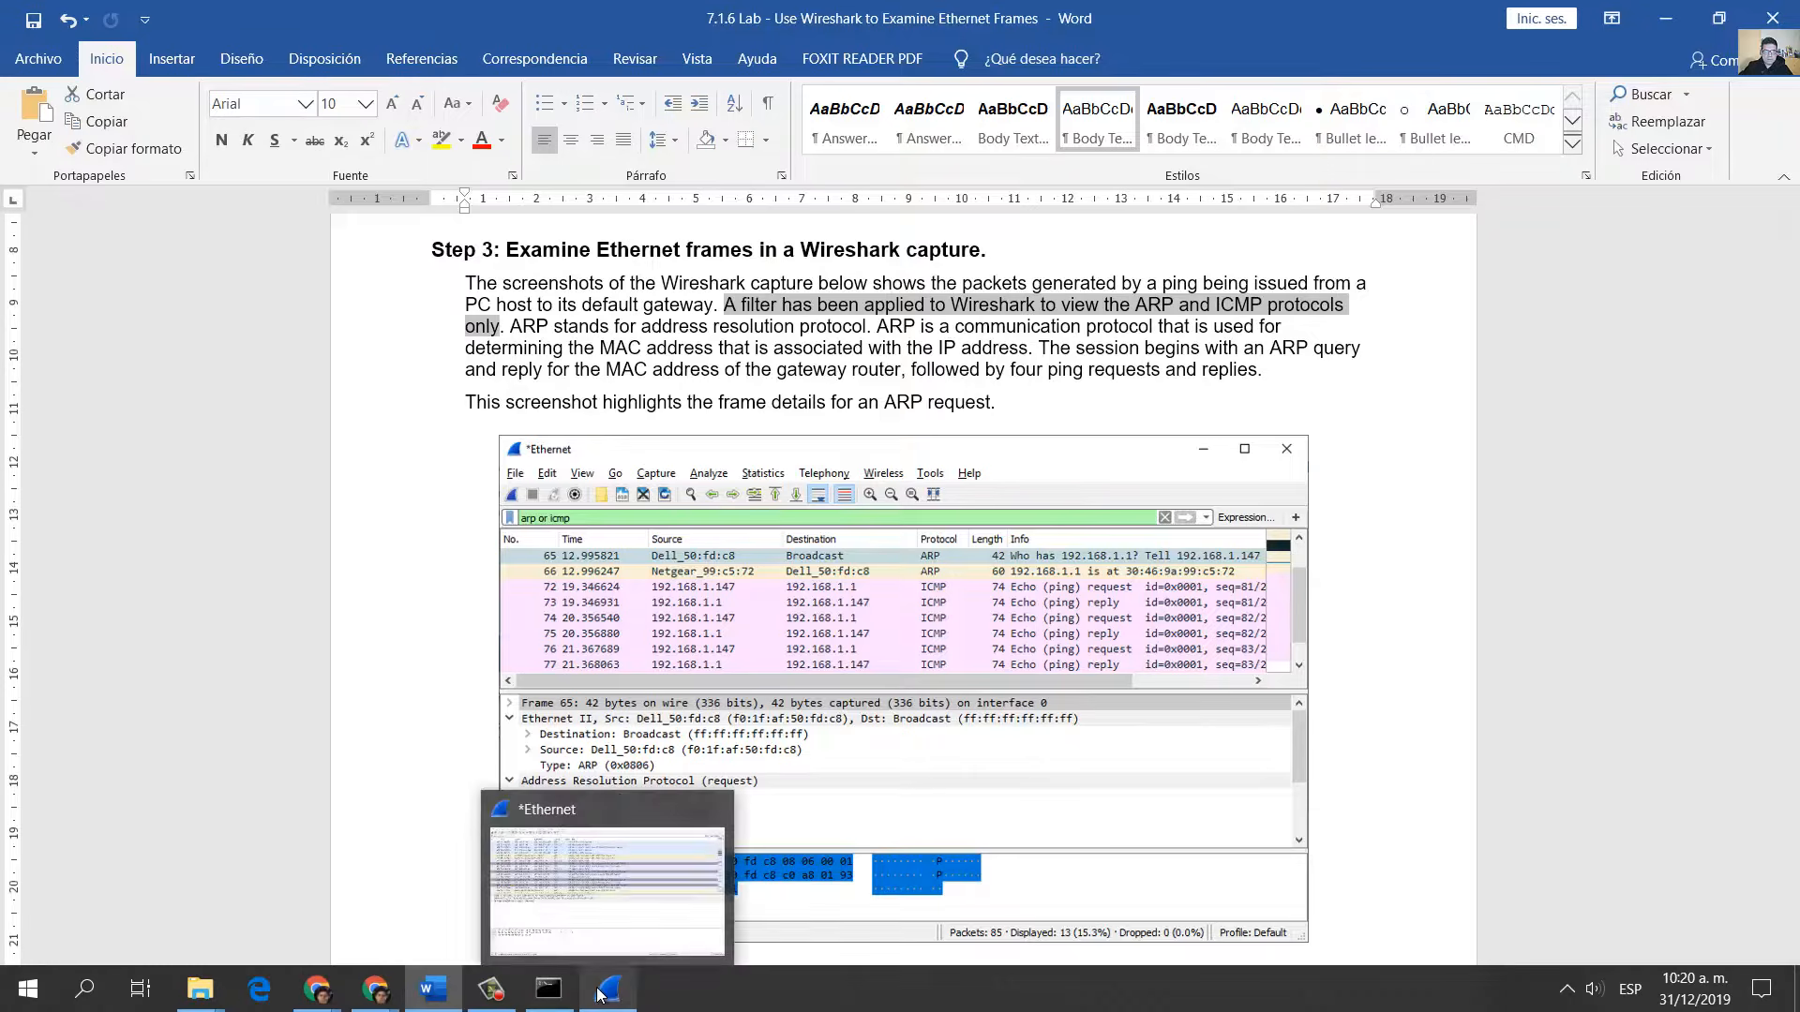
- Switch to Wireshark, apply the display filter "arp or icmp" to the capture and enlarge the packet list
click(605, 990)
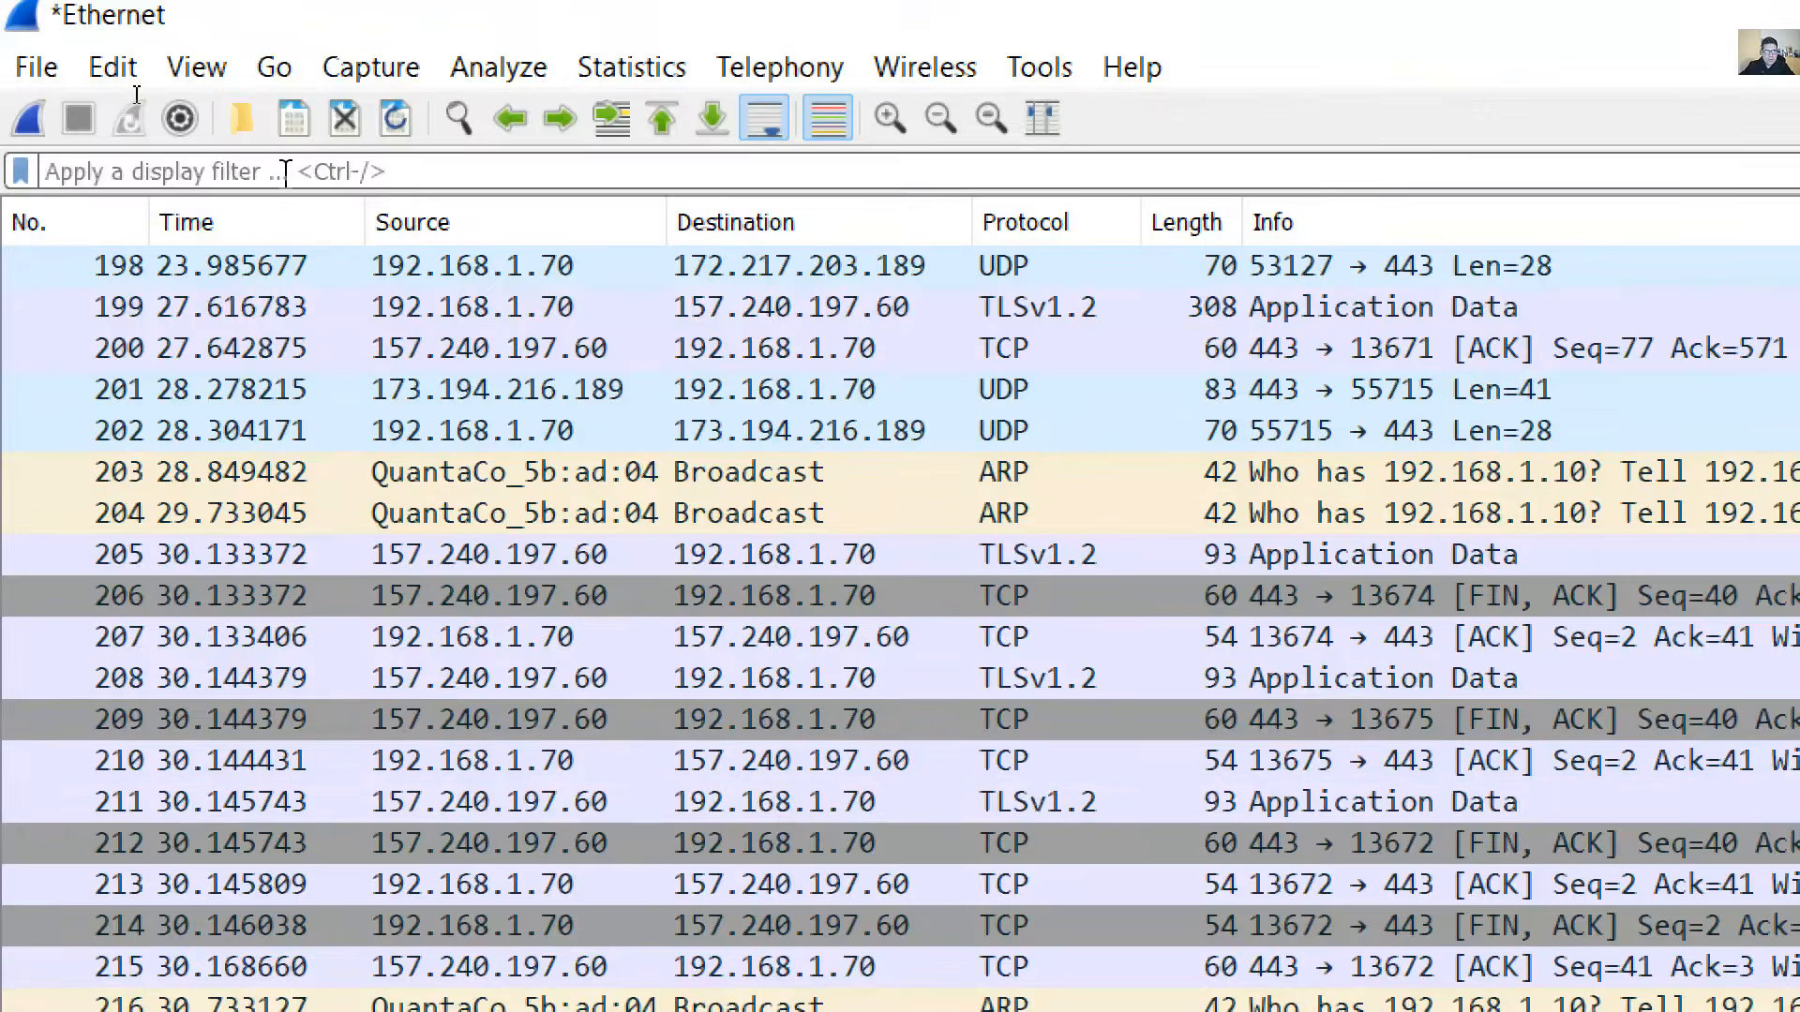
text(arp or )
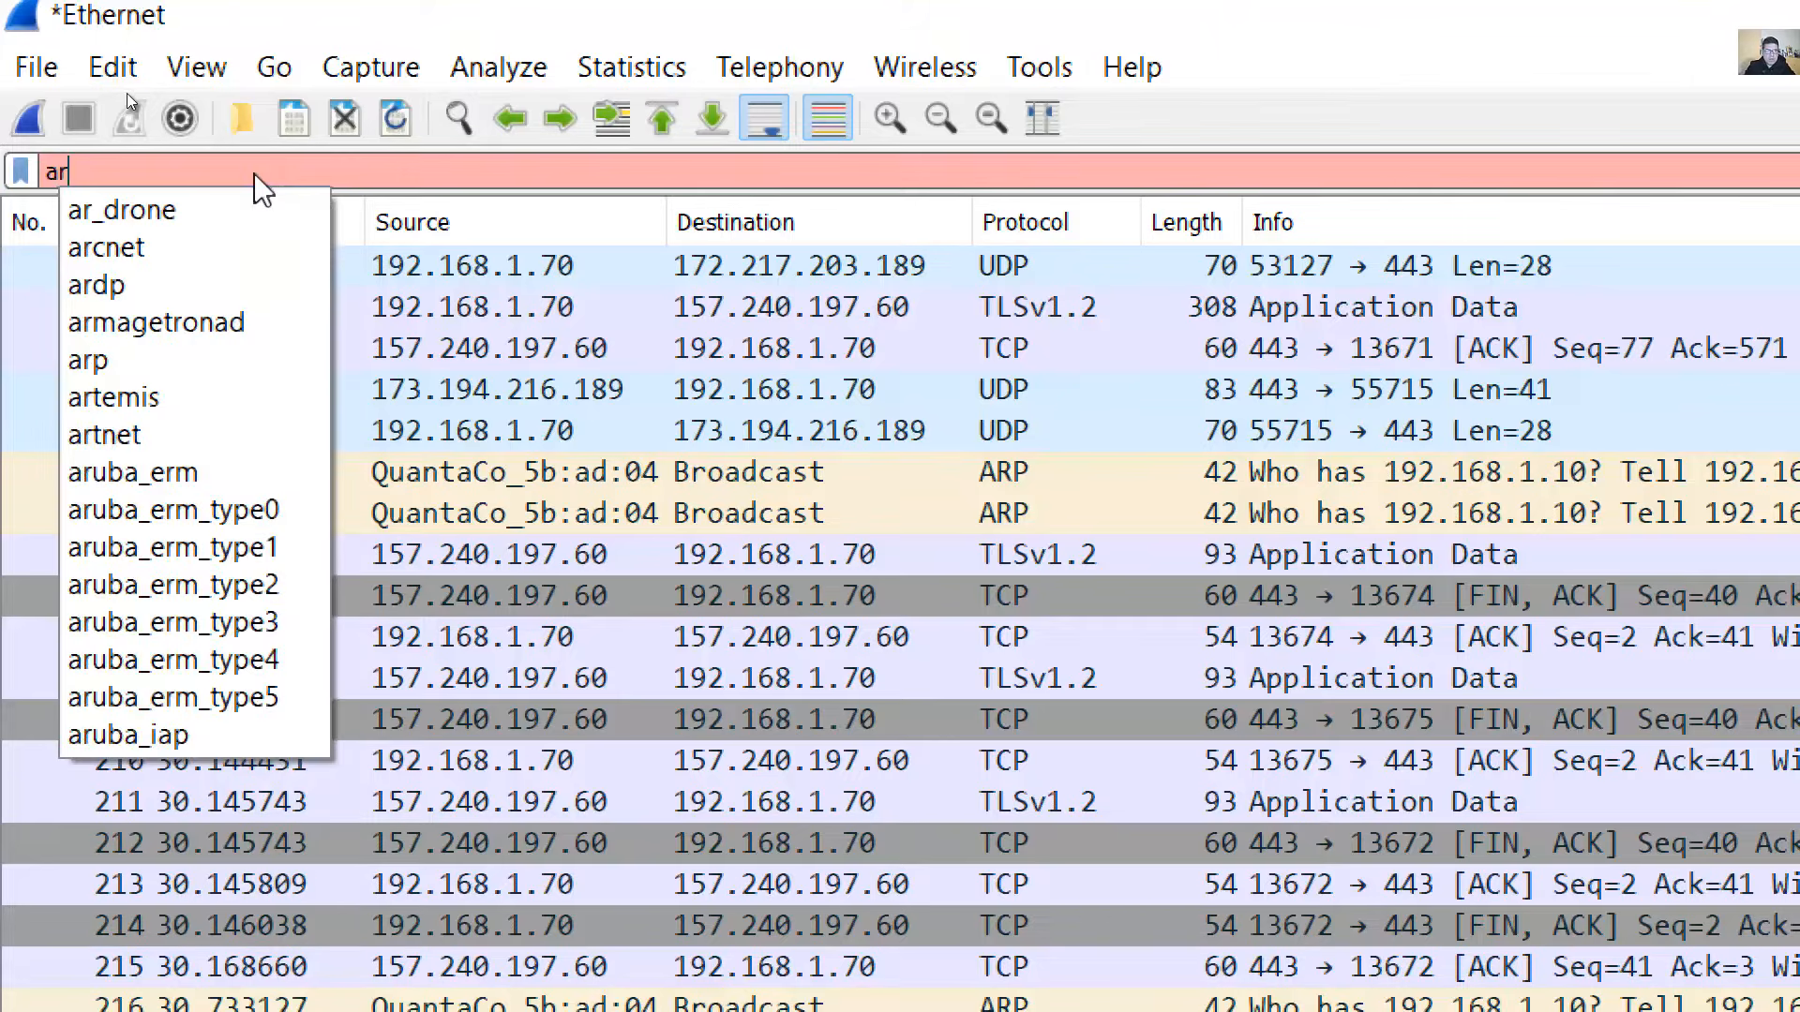
text(icmp)
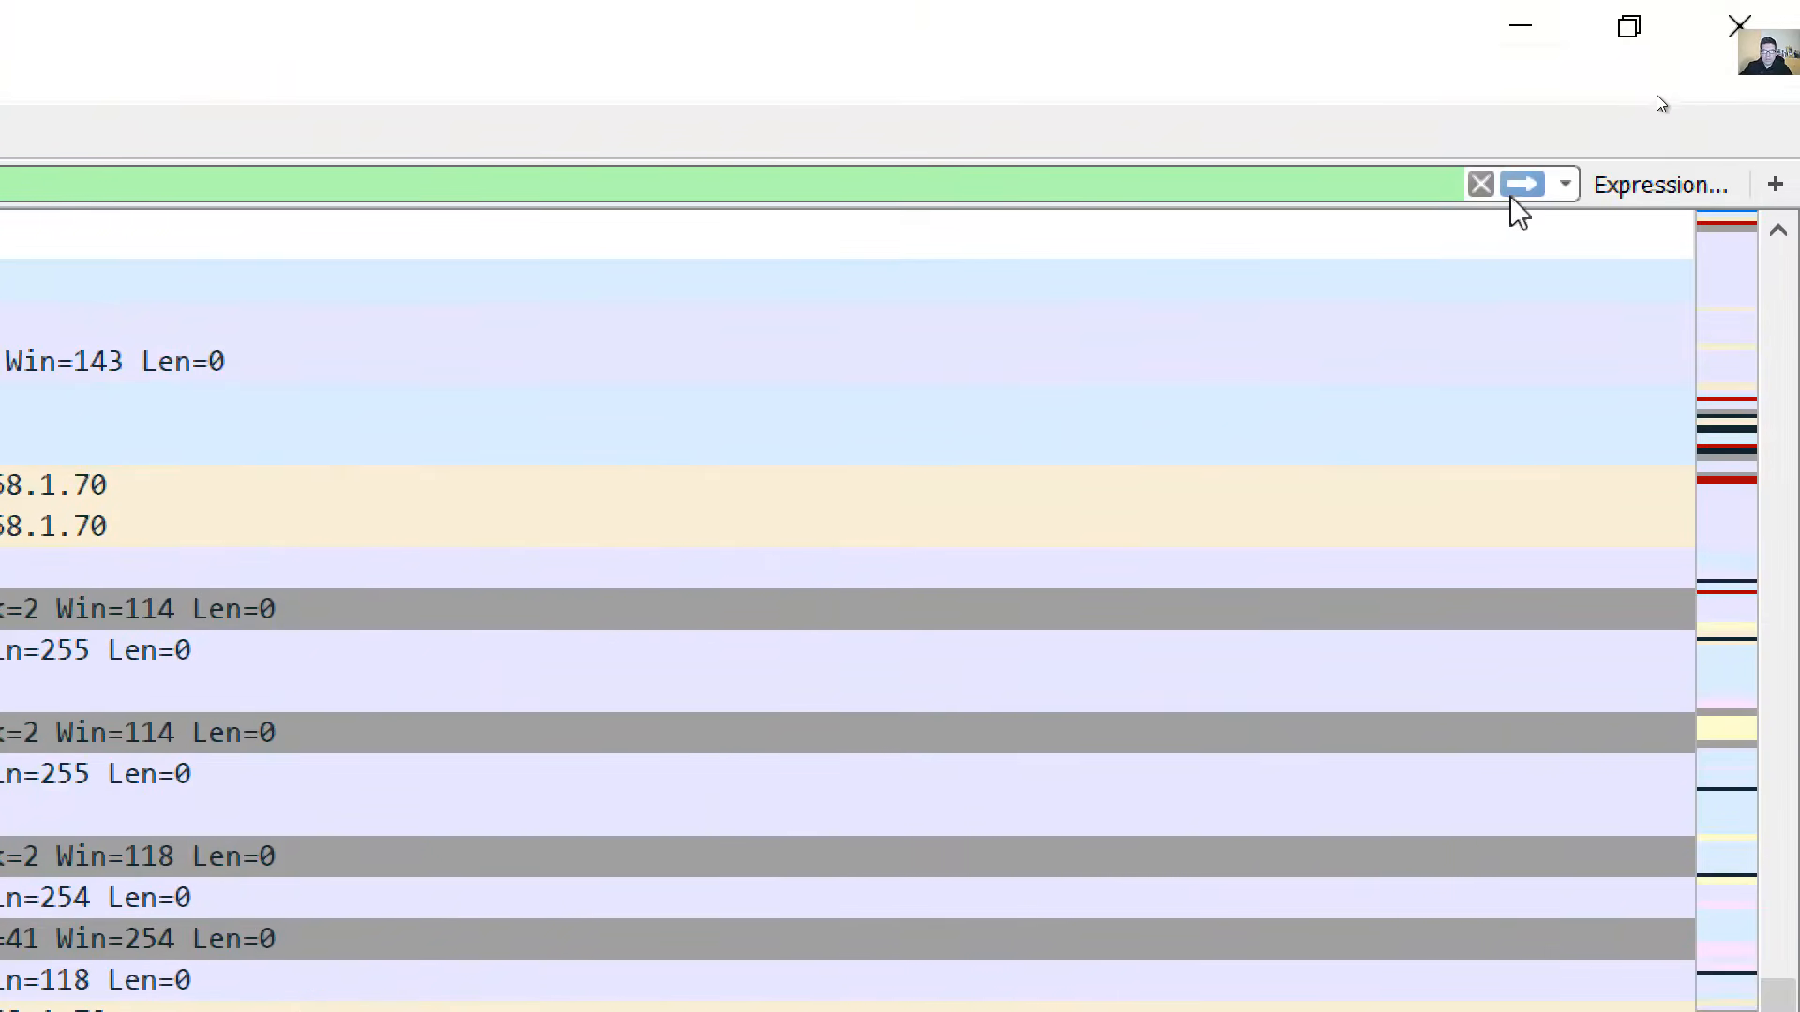
click(1530, 185)
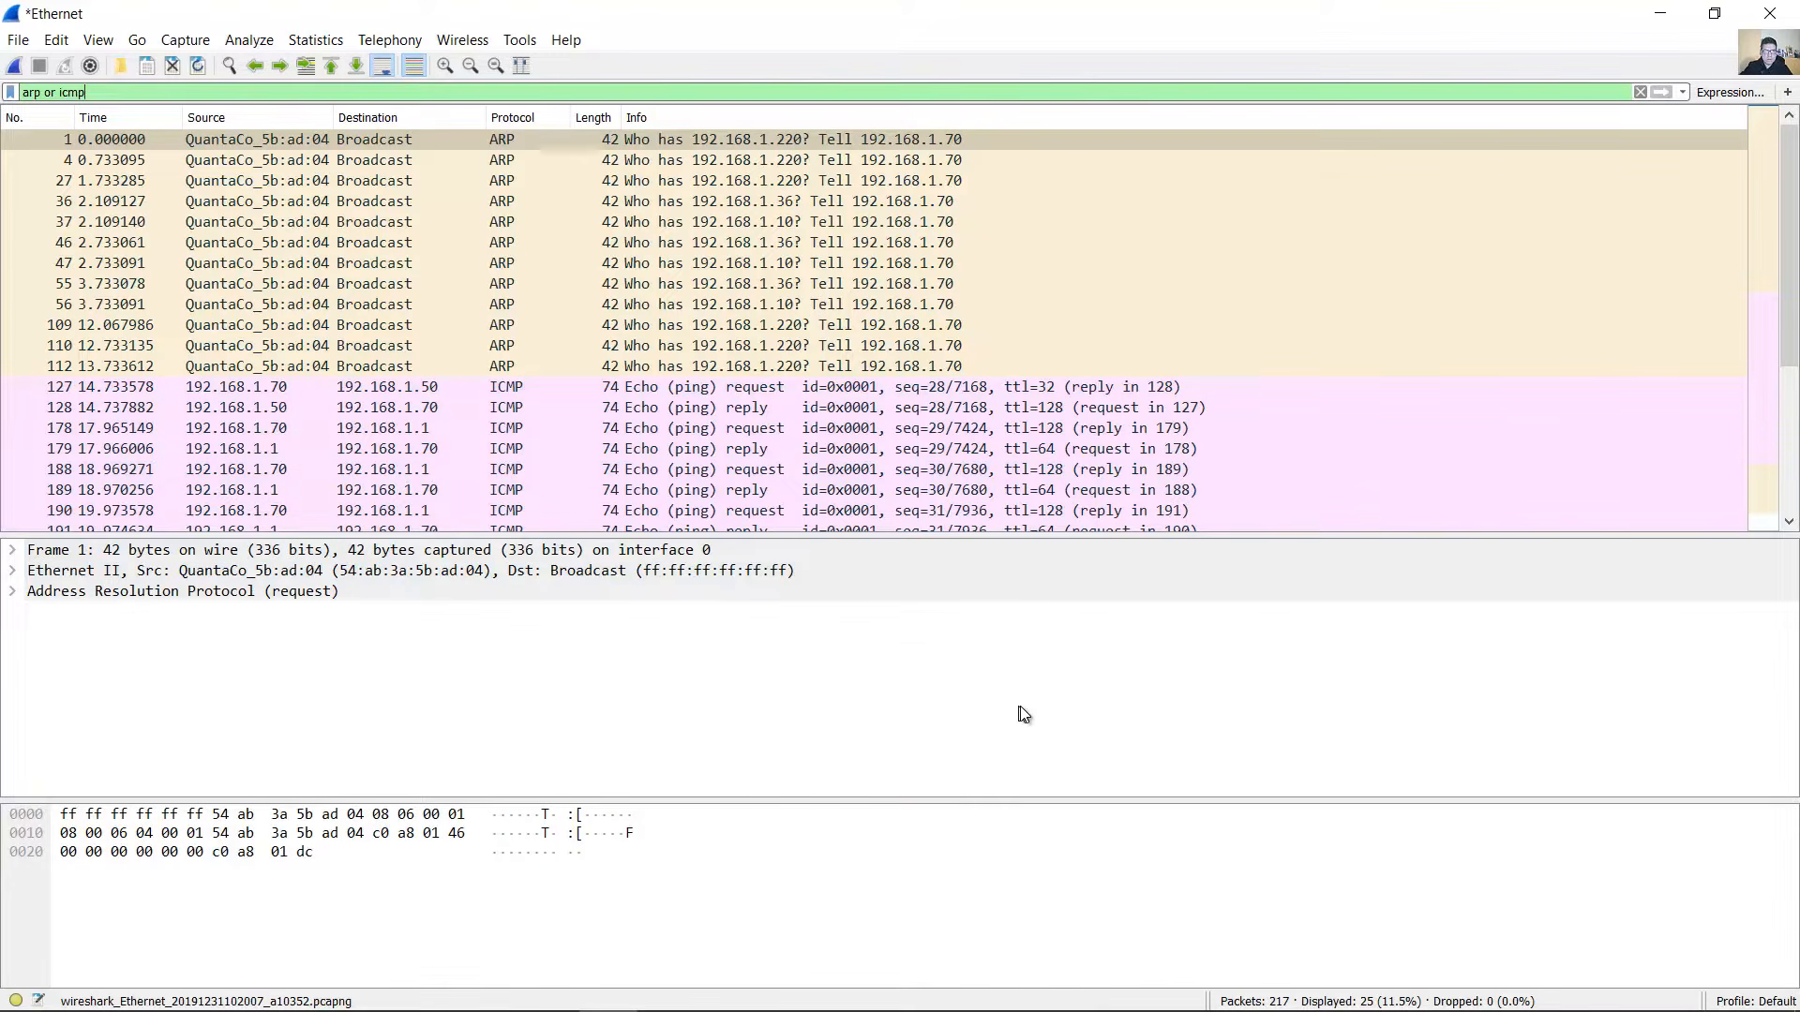
drag(1035, 535, 1015, 675)
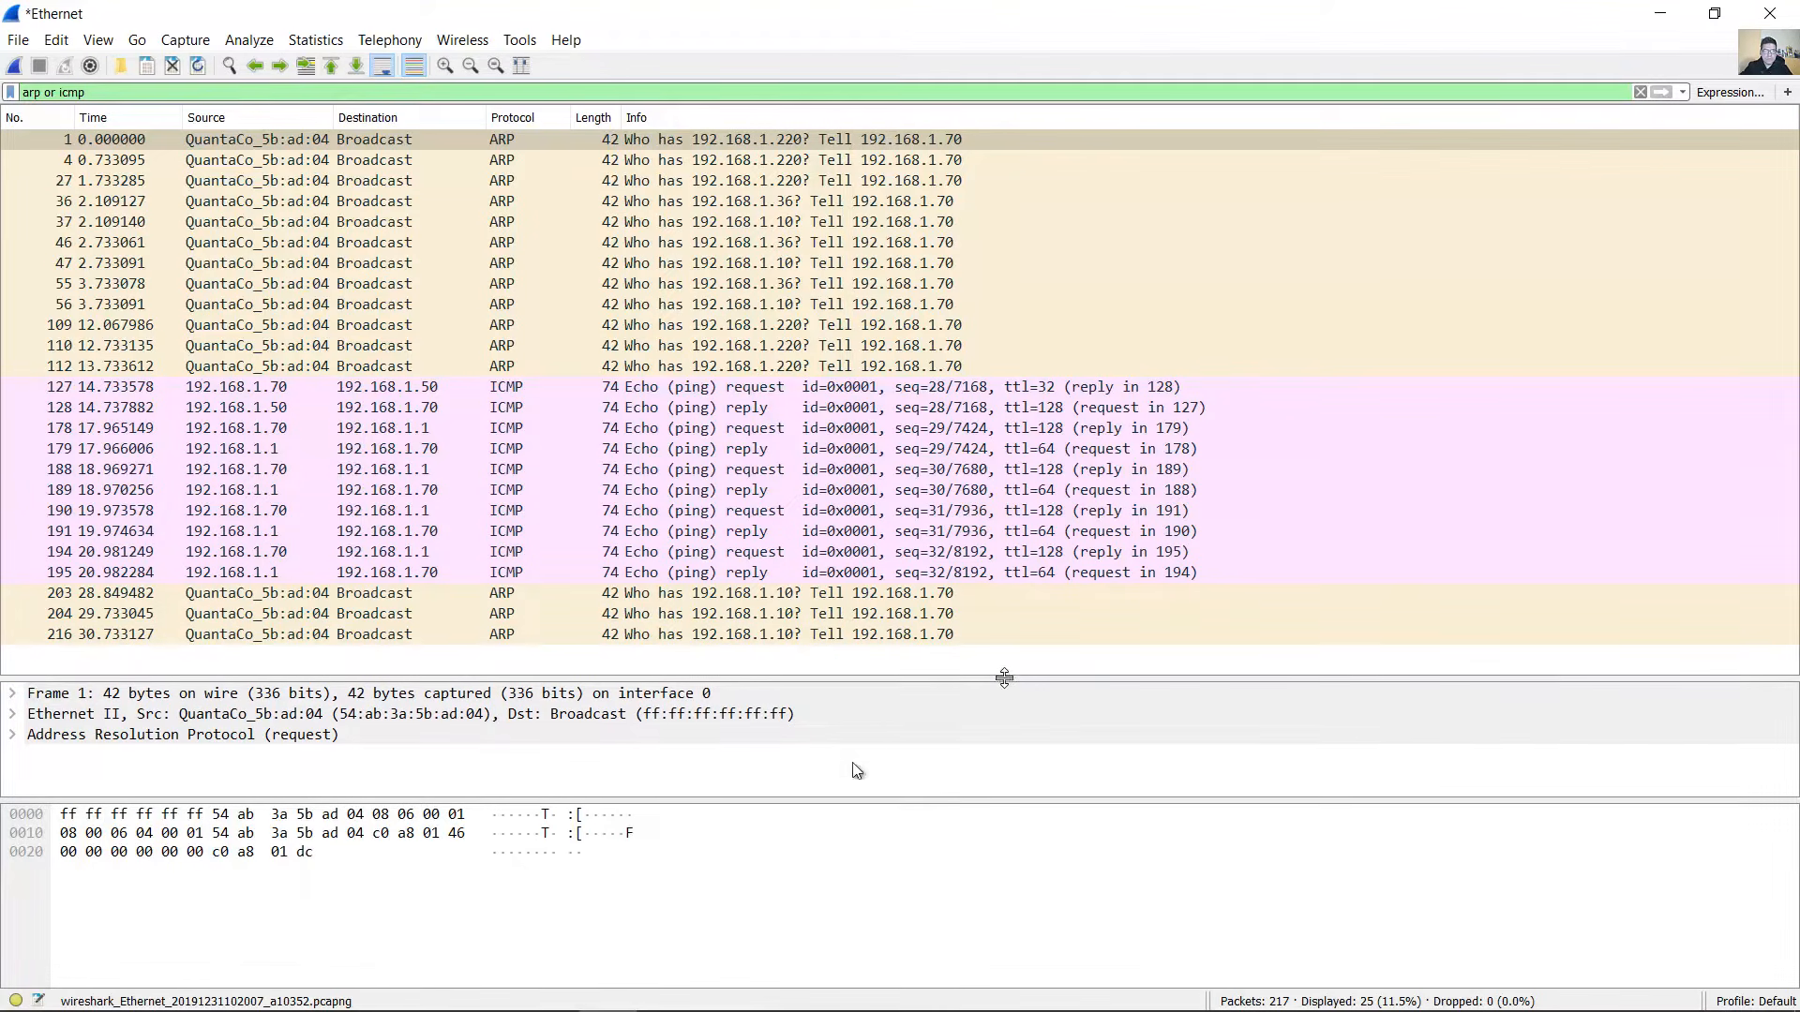
- Switch to Word and read the Step 3 sentences defining ARP and describing the ARP query and ping session, highlighting them
mouse_move(685, 1011)
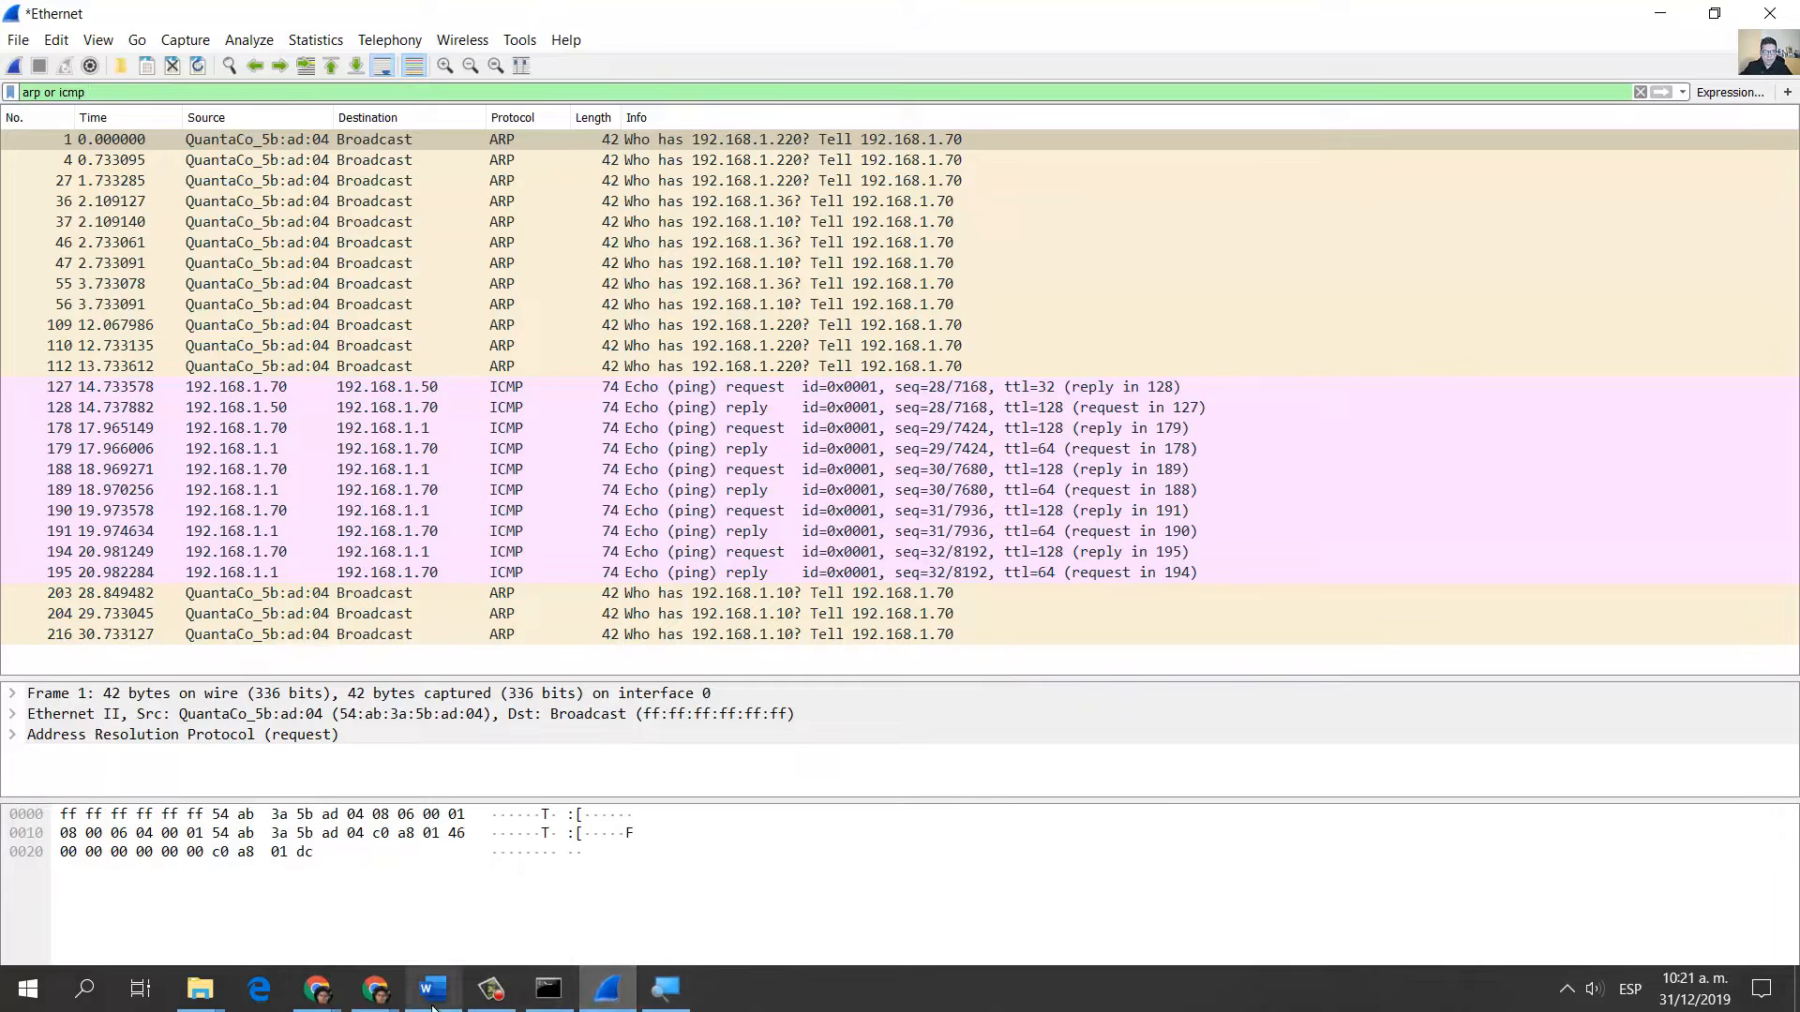
click(432, 989)
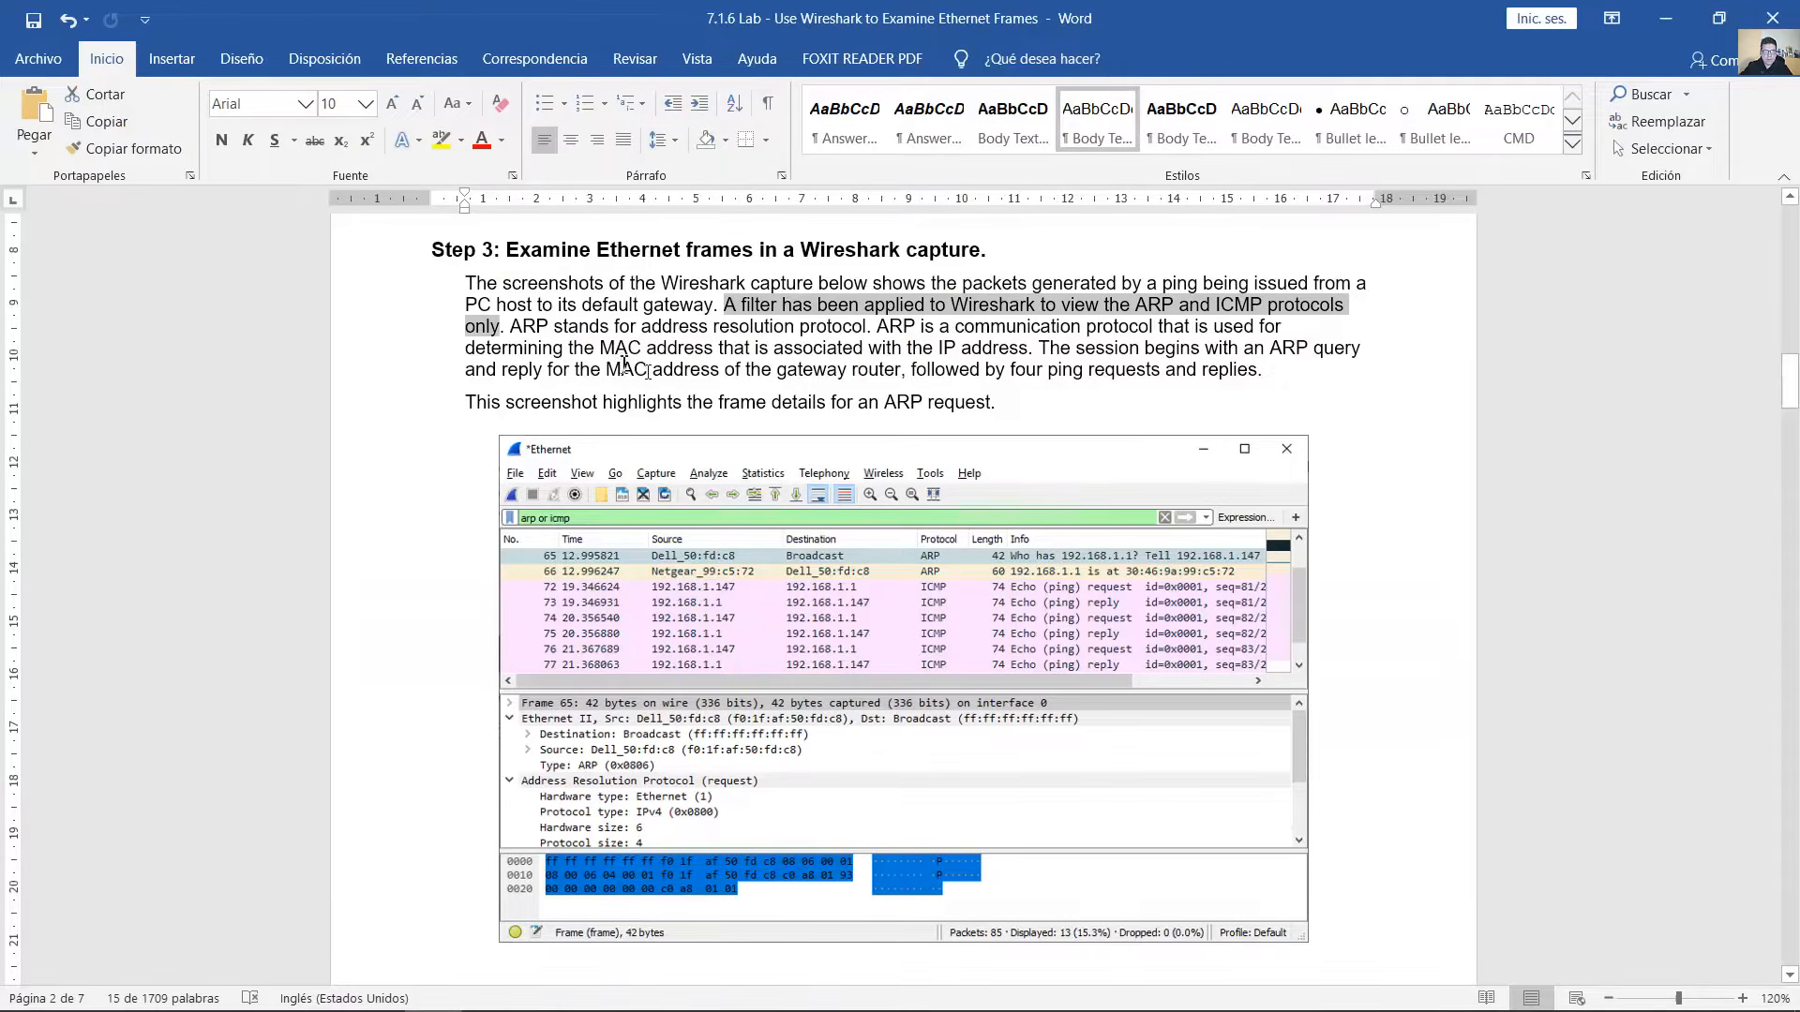
drag(510, 331, 1275, 323)
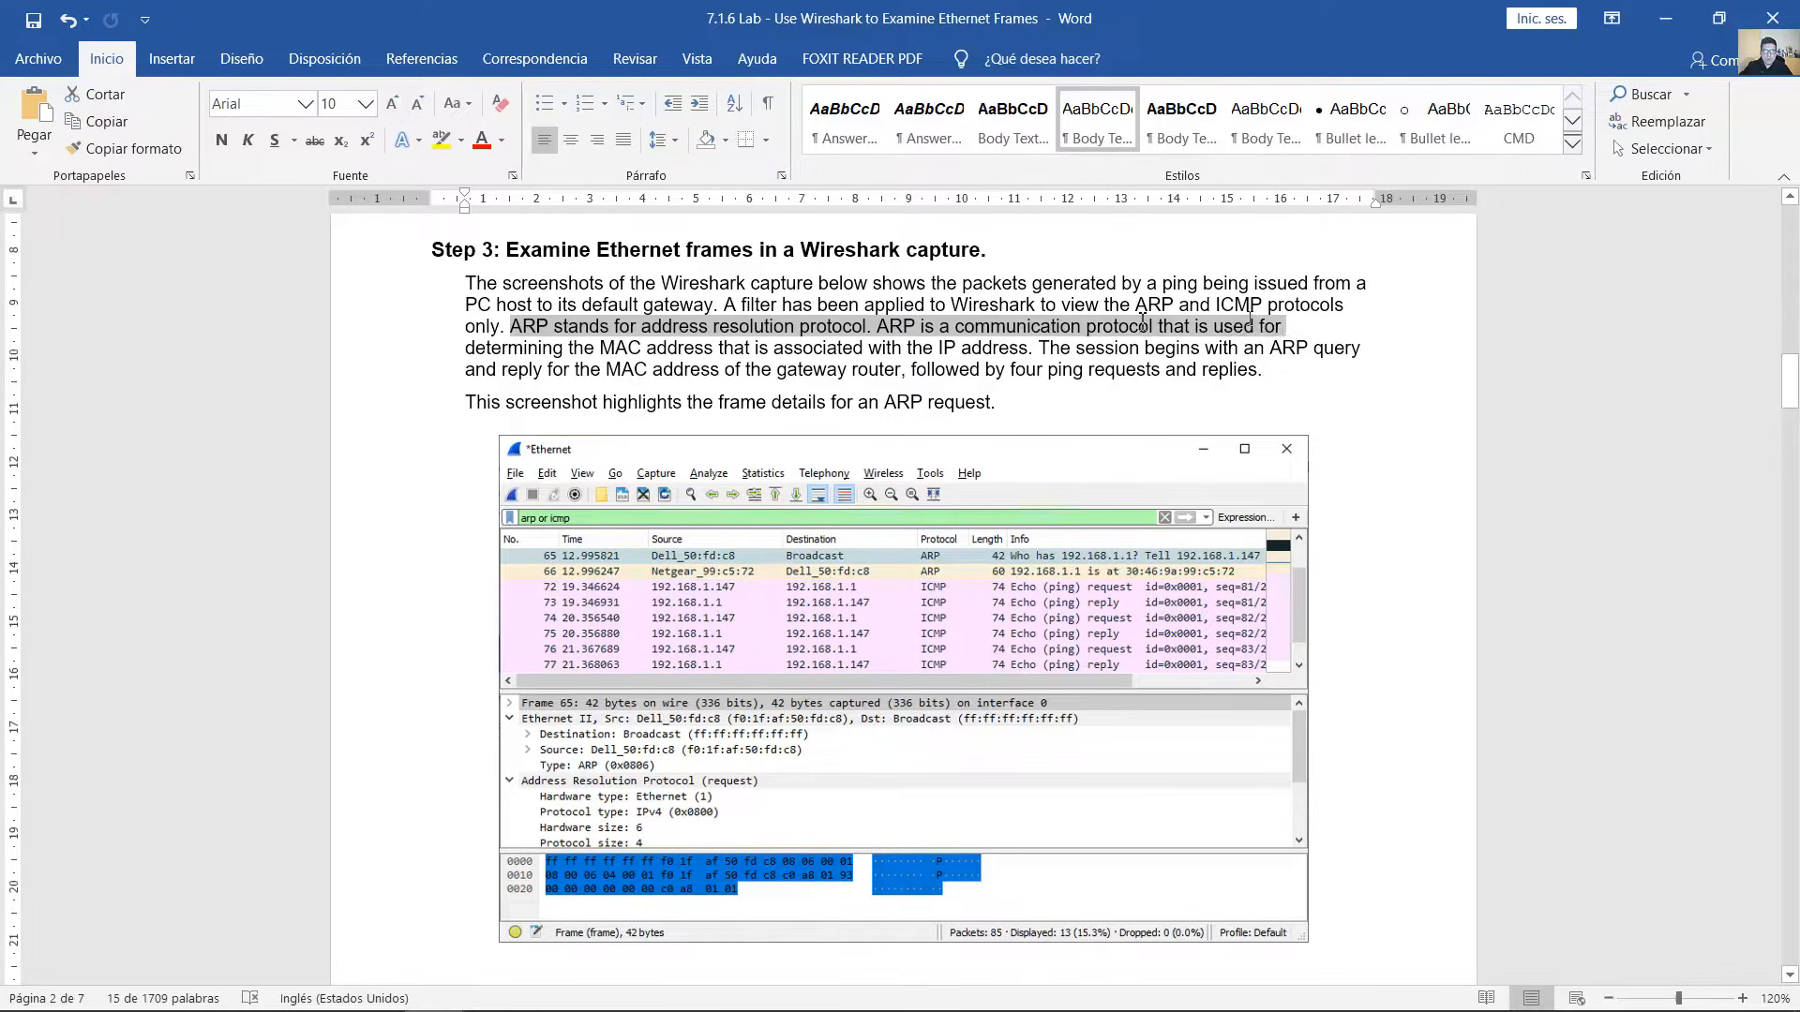
drag(1142, 322, 998, 343)
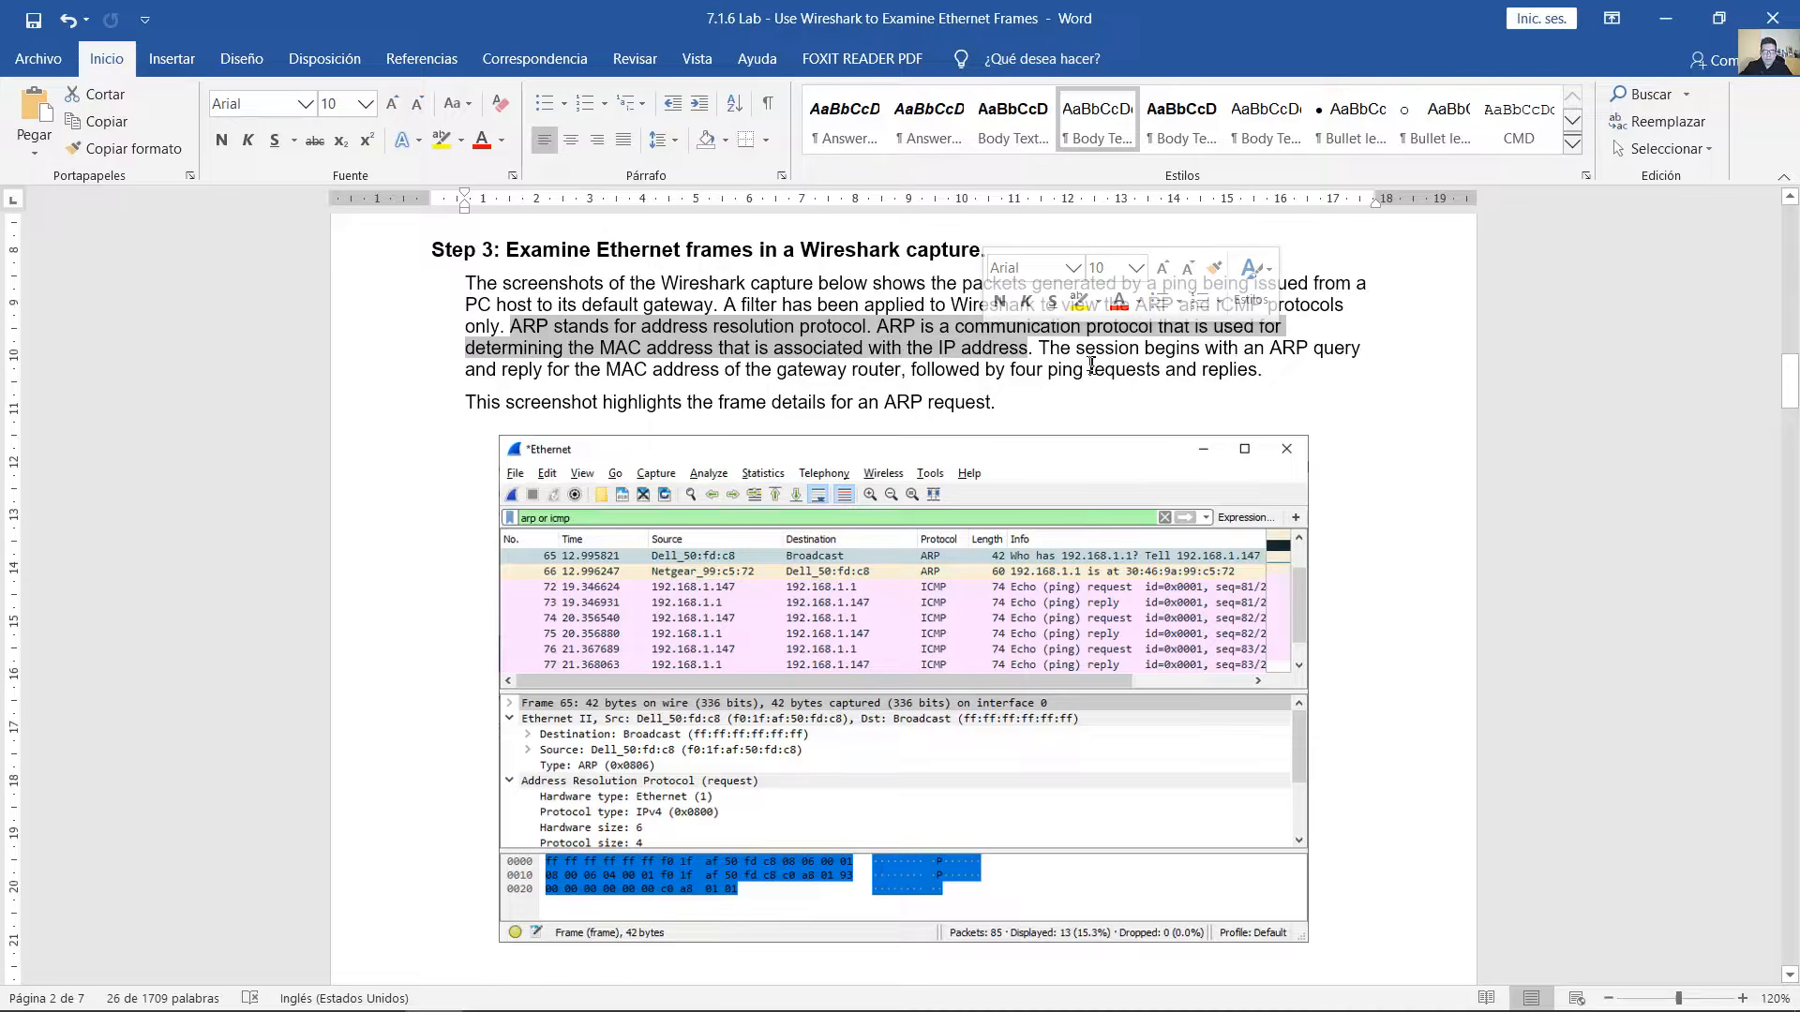
drag(1029, 349, 1258, 386)
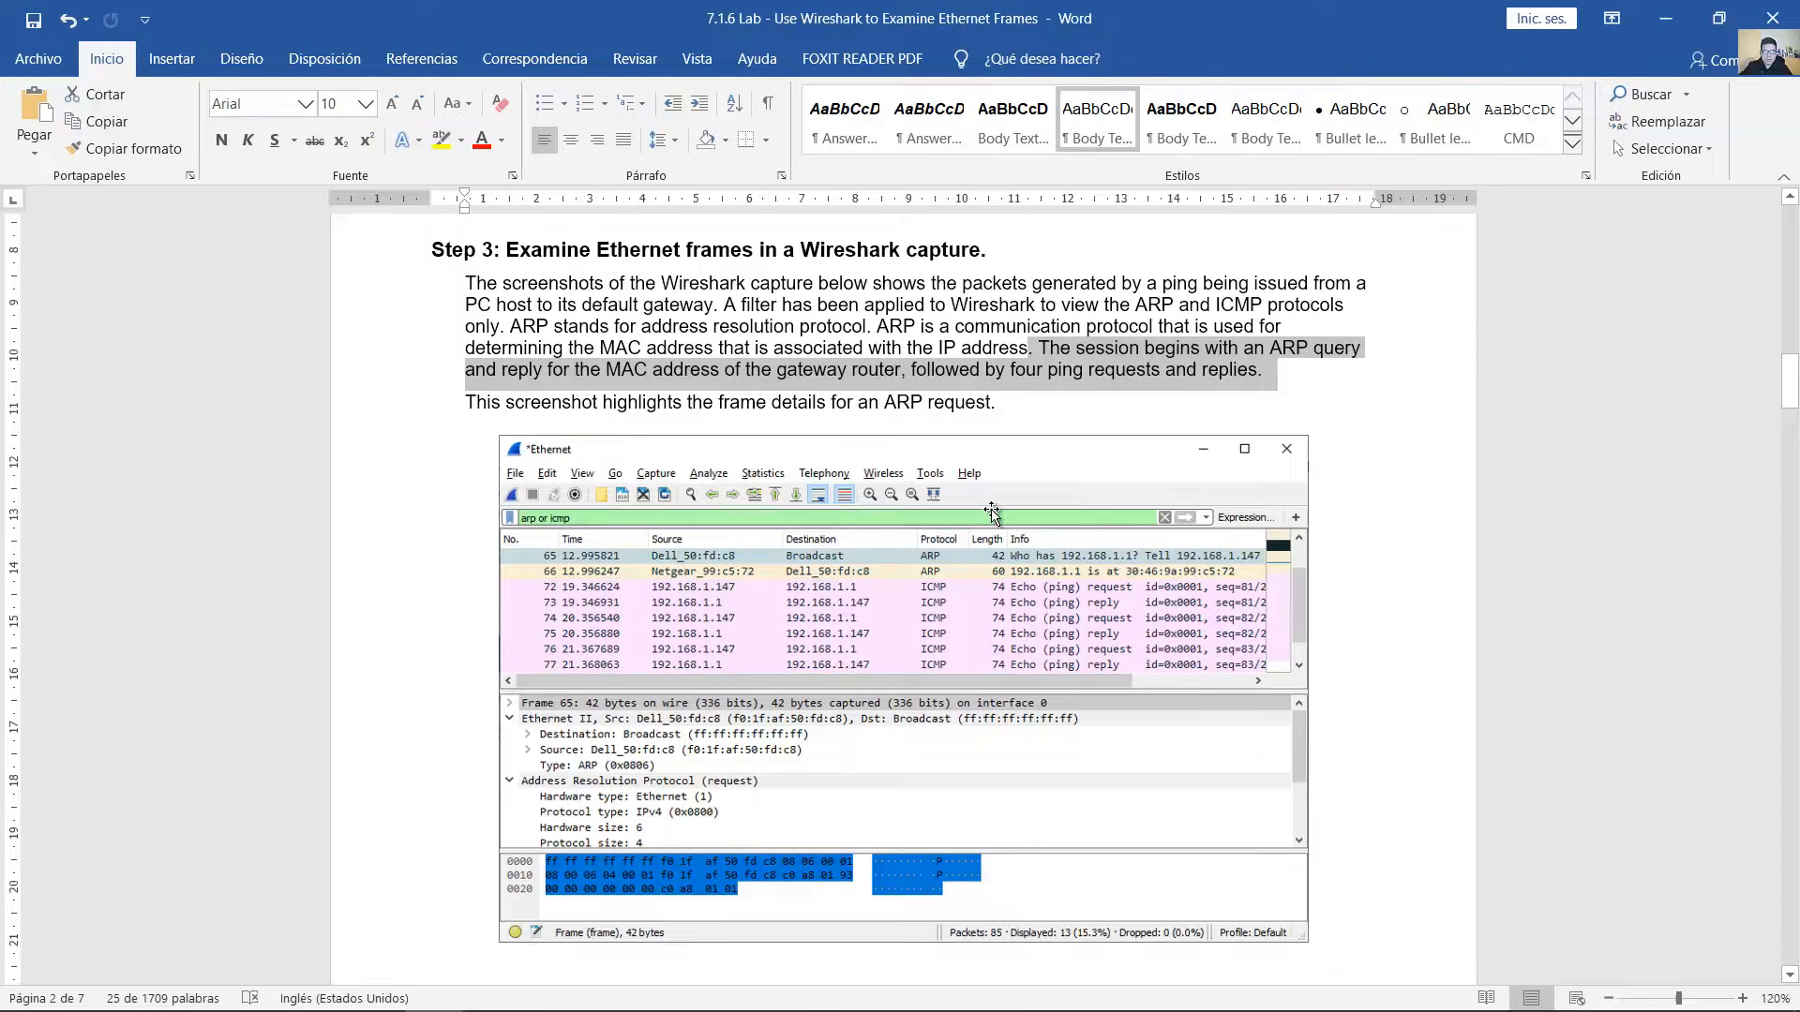
- Examine the lab's sample Wireshark screenshots of the ARP request and ARP reply frame details
scroll(992, 512, down, 3)
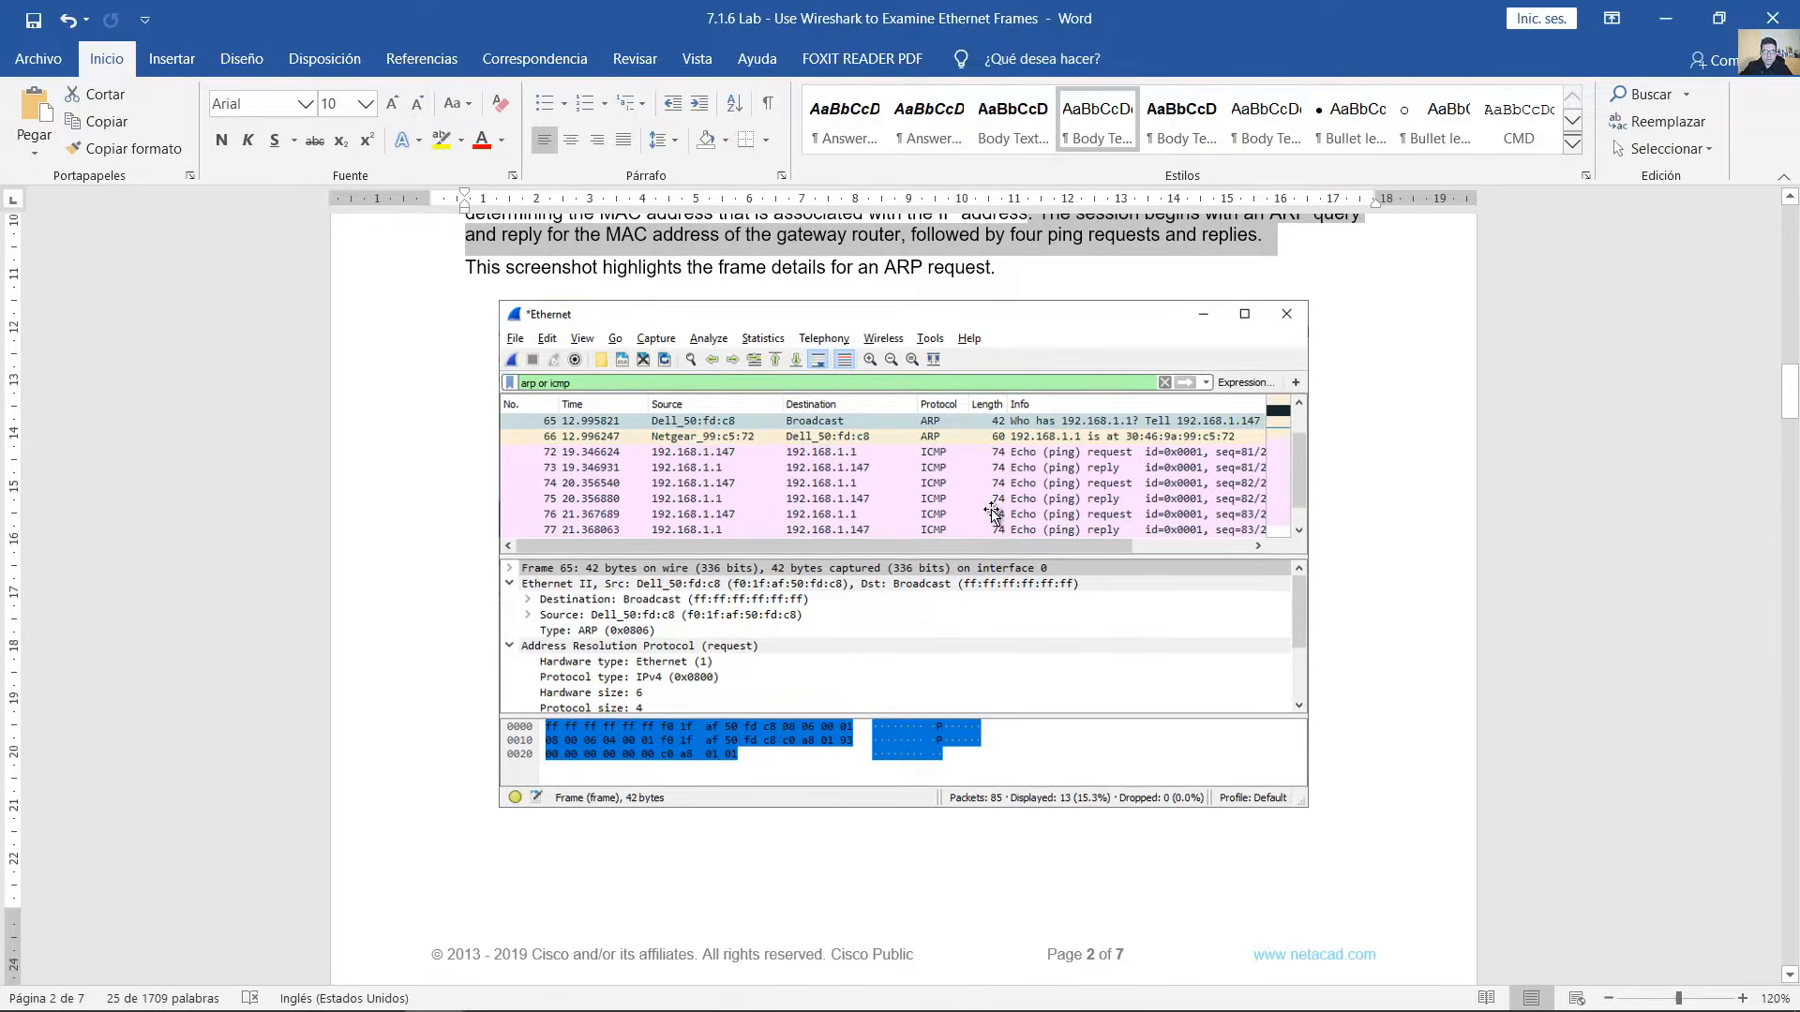
click(888, 490)
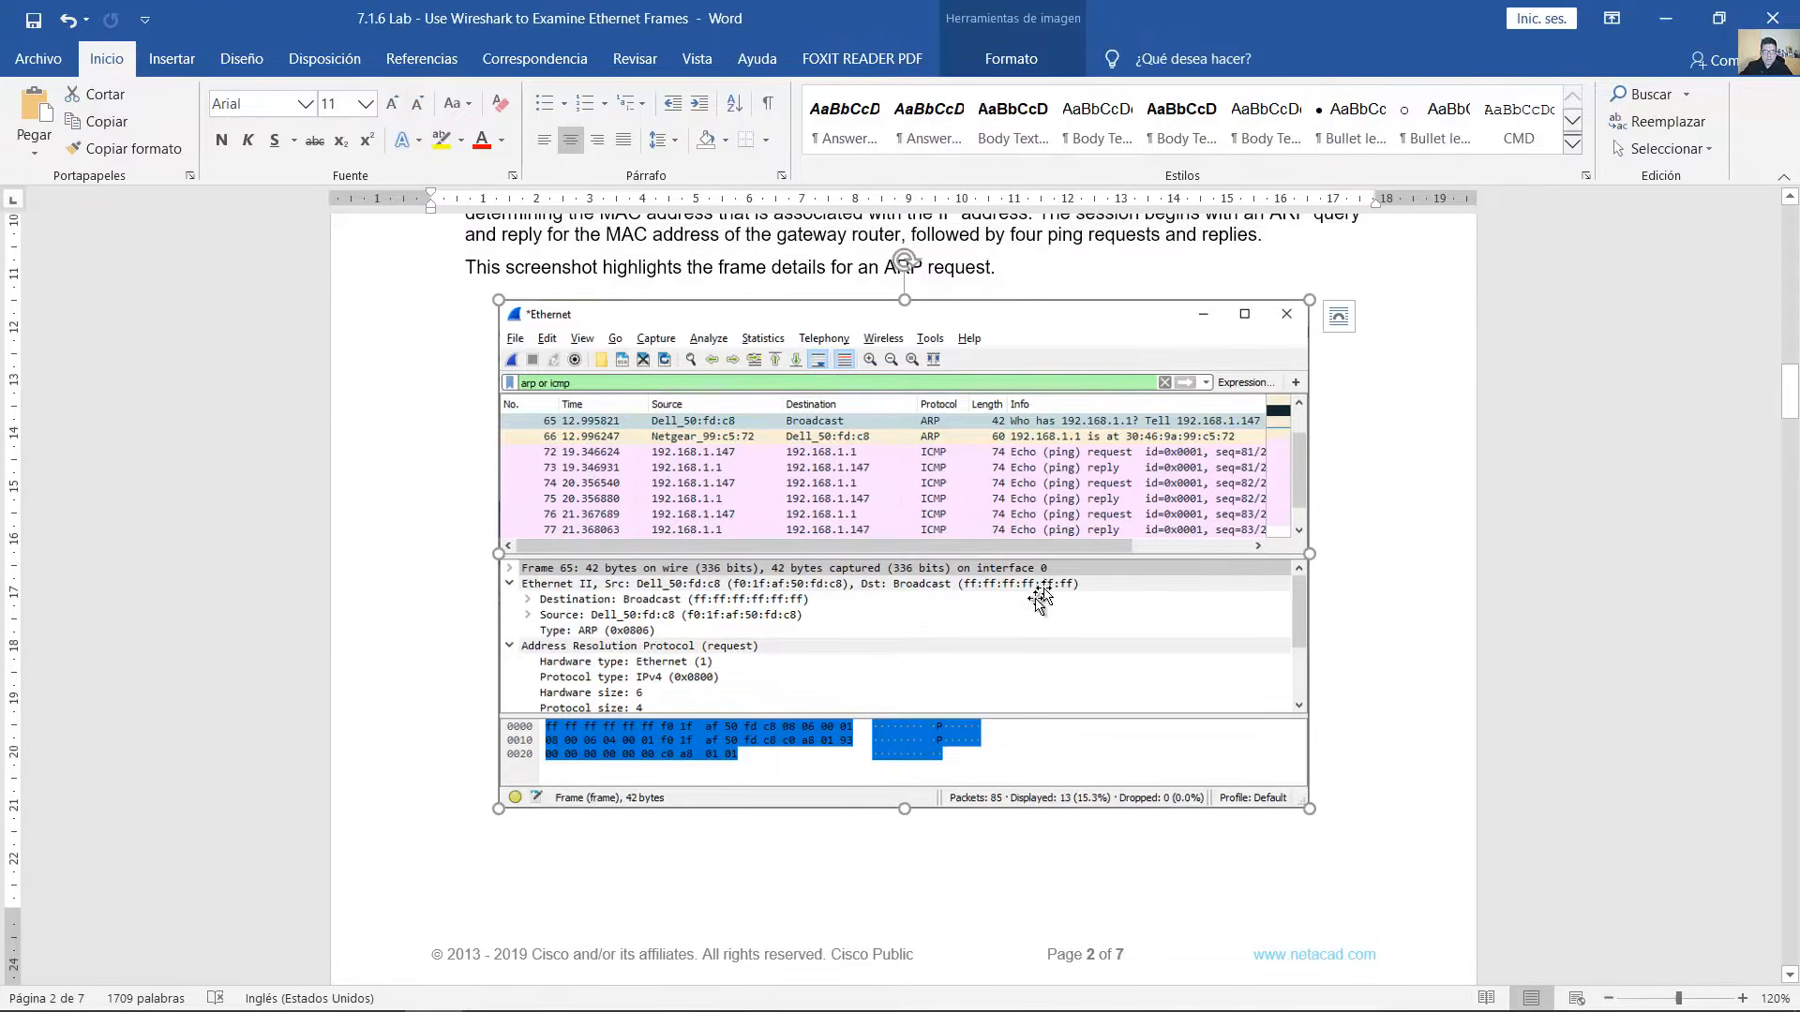
scroll(1001, 557, down, 7)
scroll(1003, 555, down, 6)
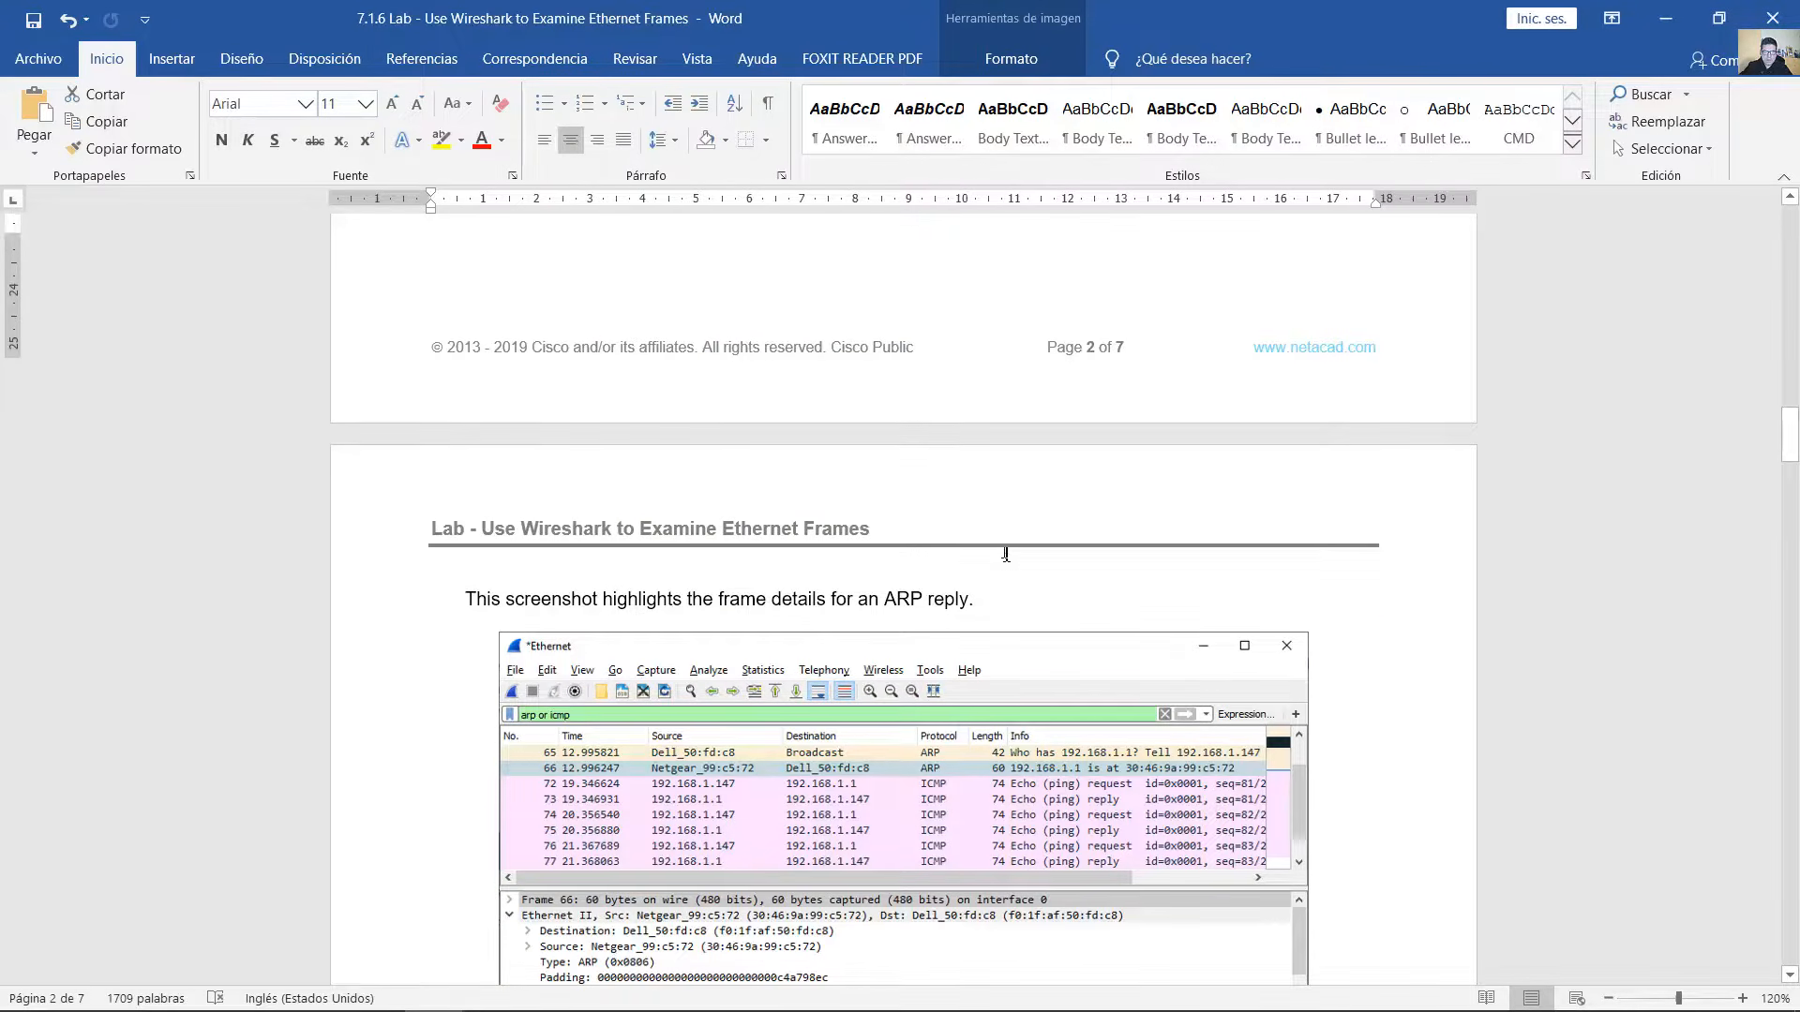
scroll(1006, 558, up, 14)
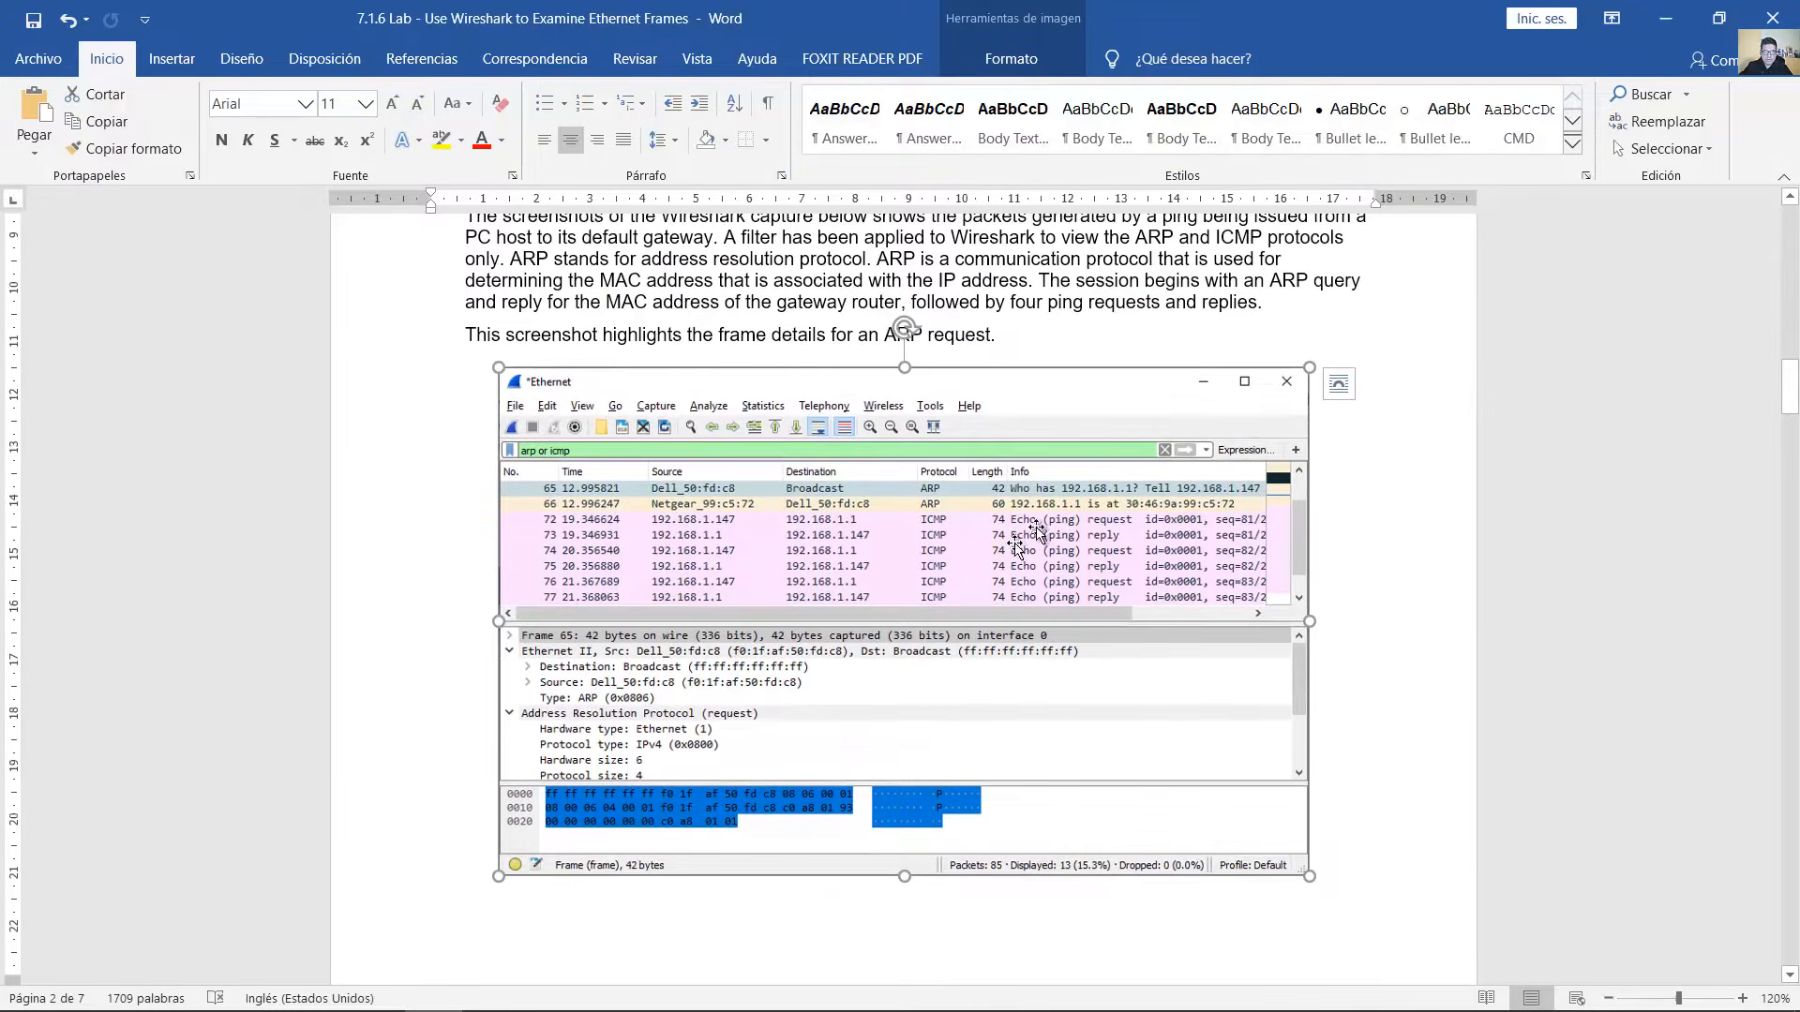
- Switch to Wireshark and go through the ARP broadcast packets from frame 1 to frame 47
click(1665, 17)
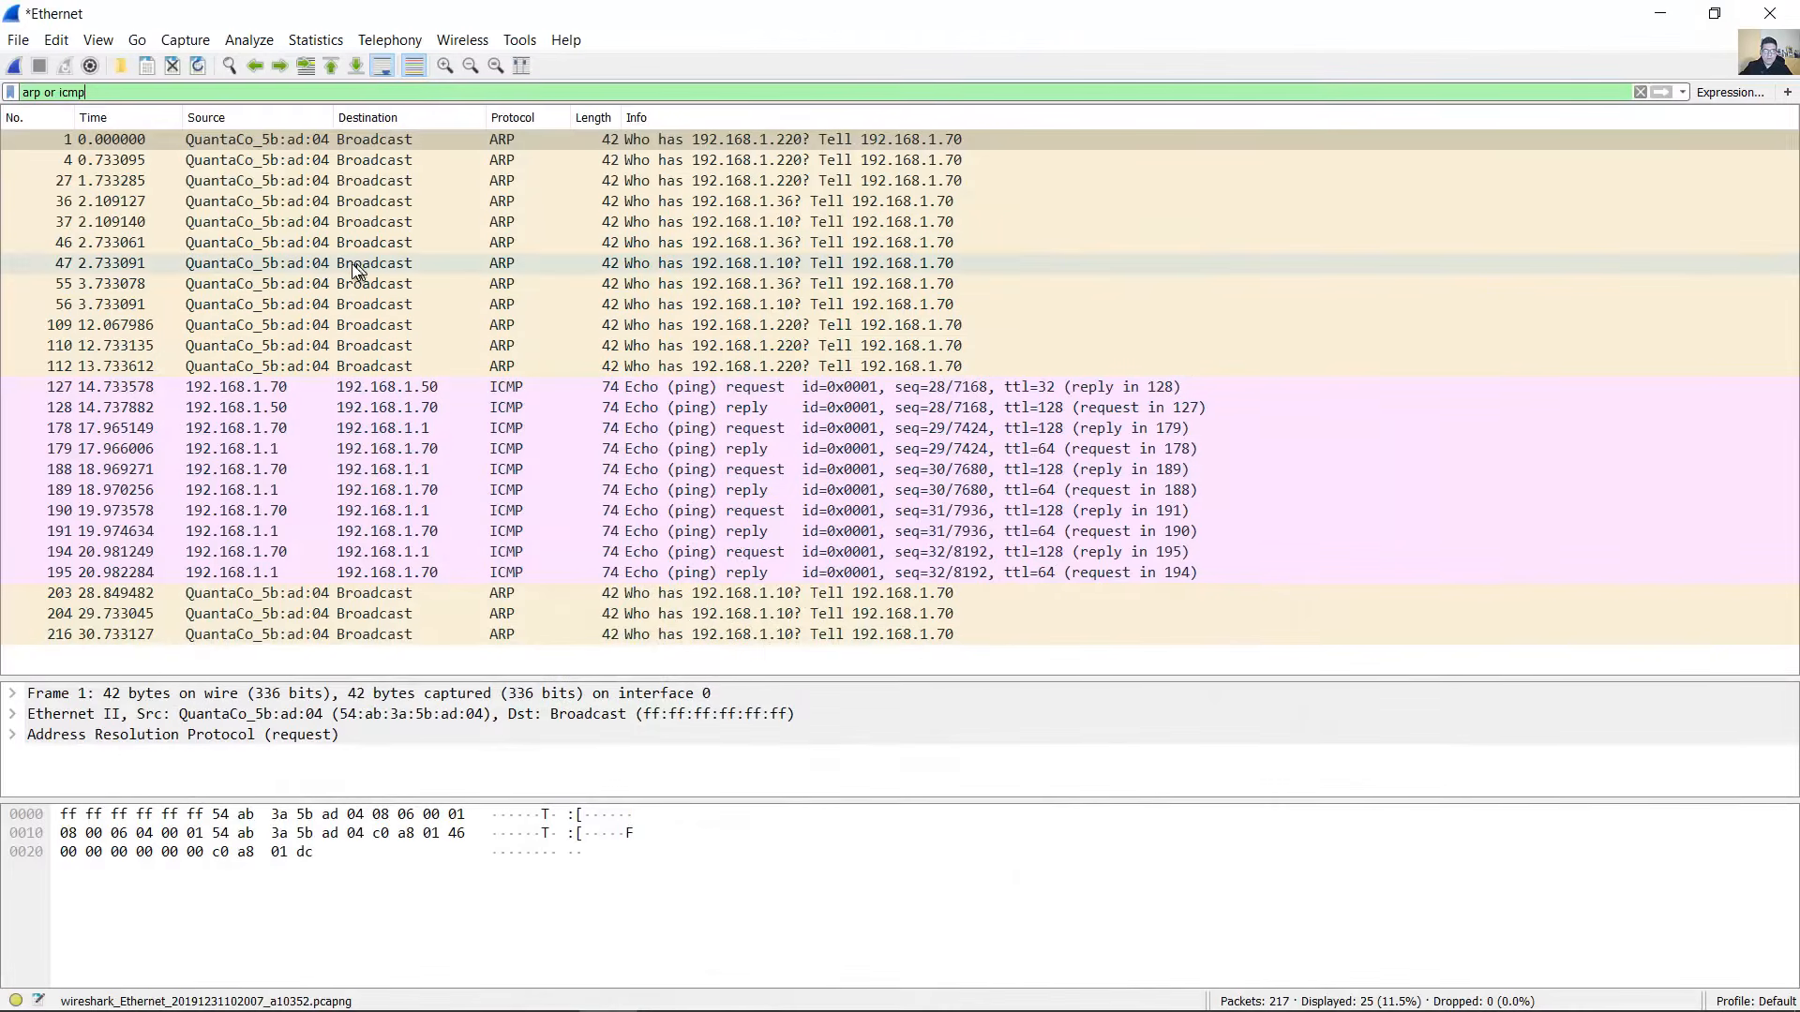
click(458, 139)
click(437, 176)
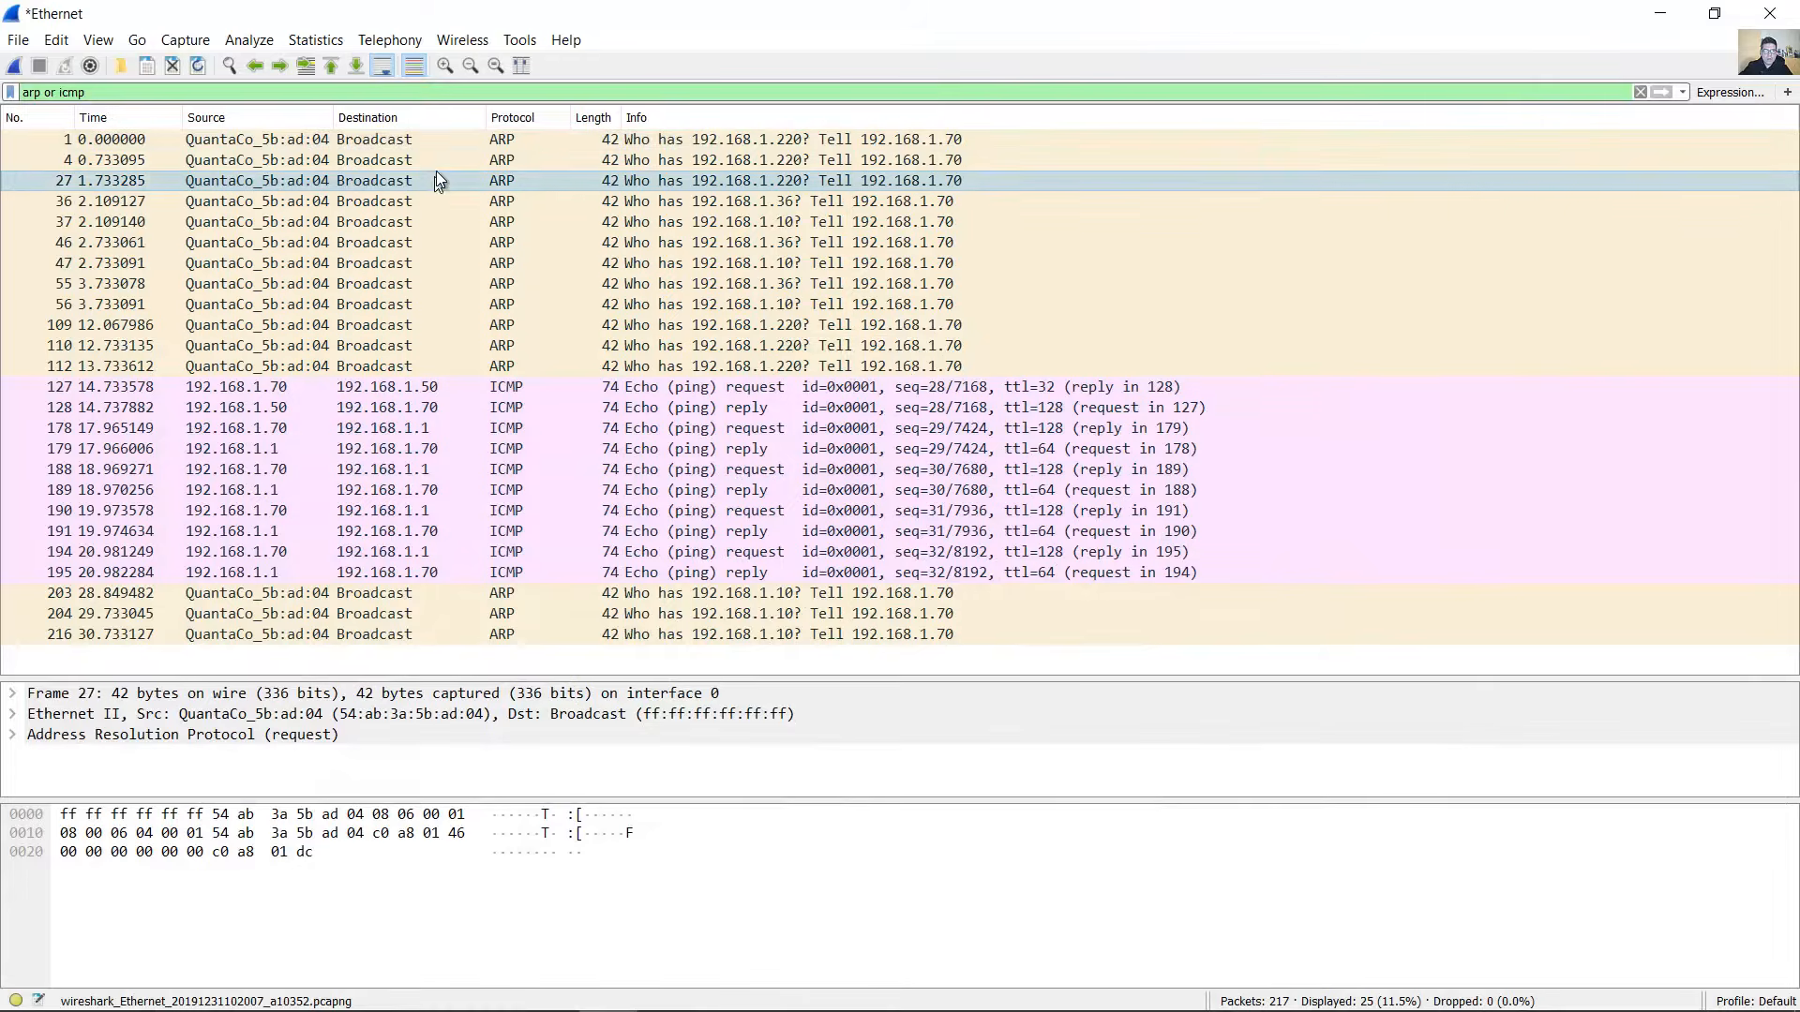
click(436, 165)
click(434, 181)
click(427, 198)
click(432, 221)
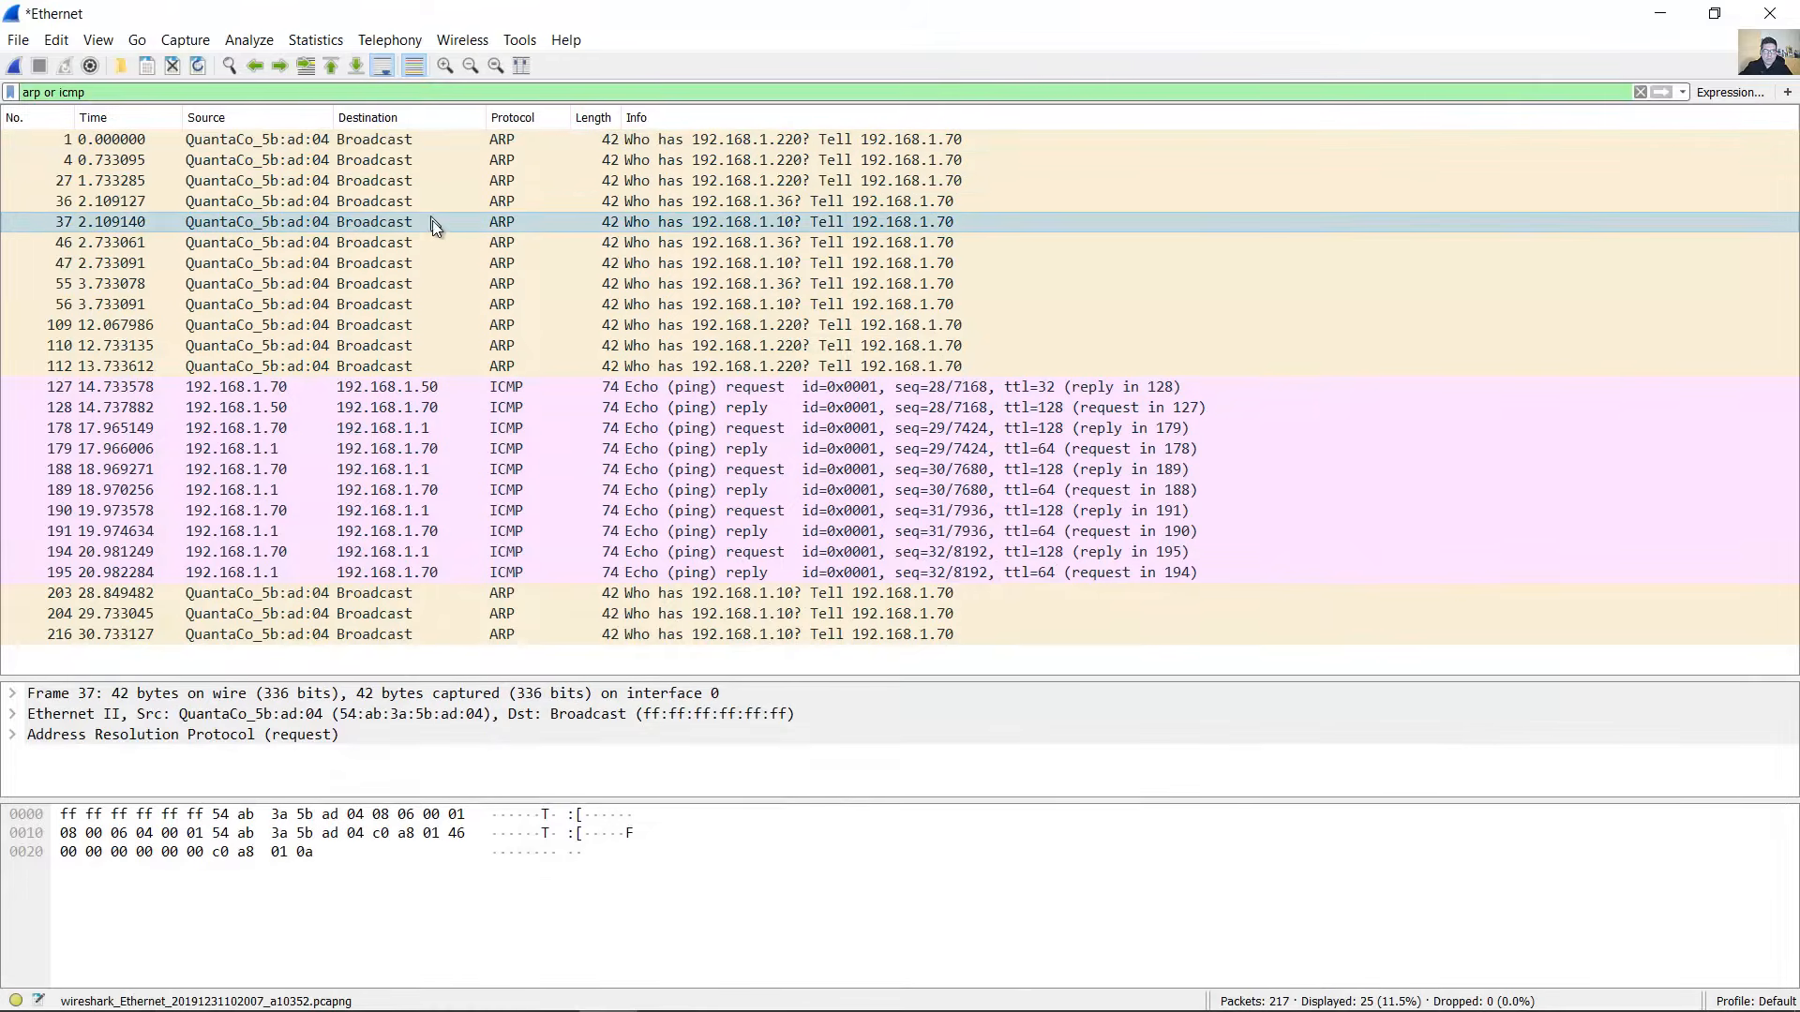
click(439, 242)
click(441, 263)
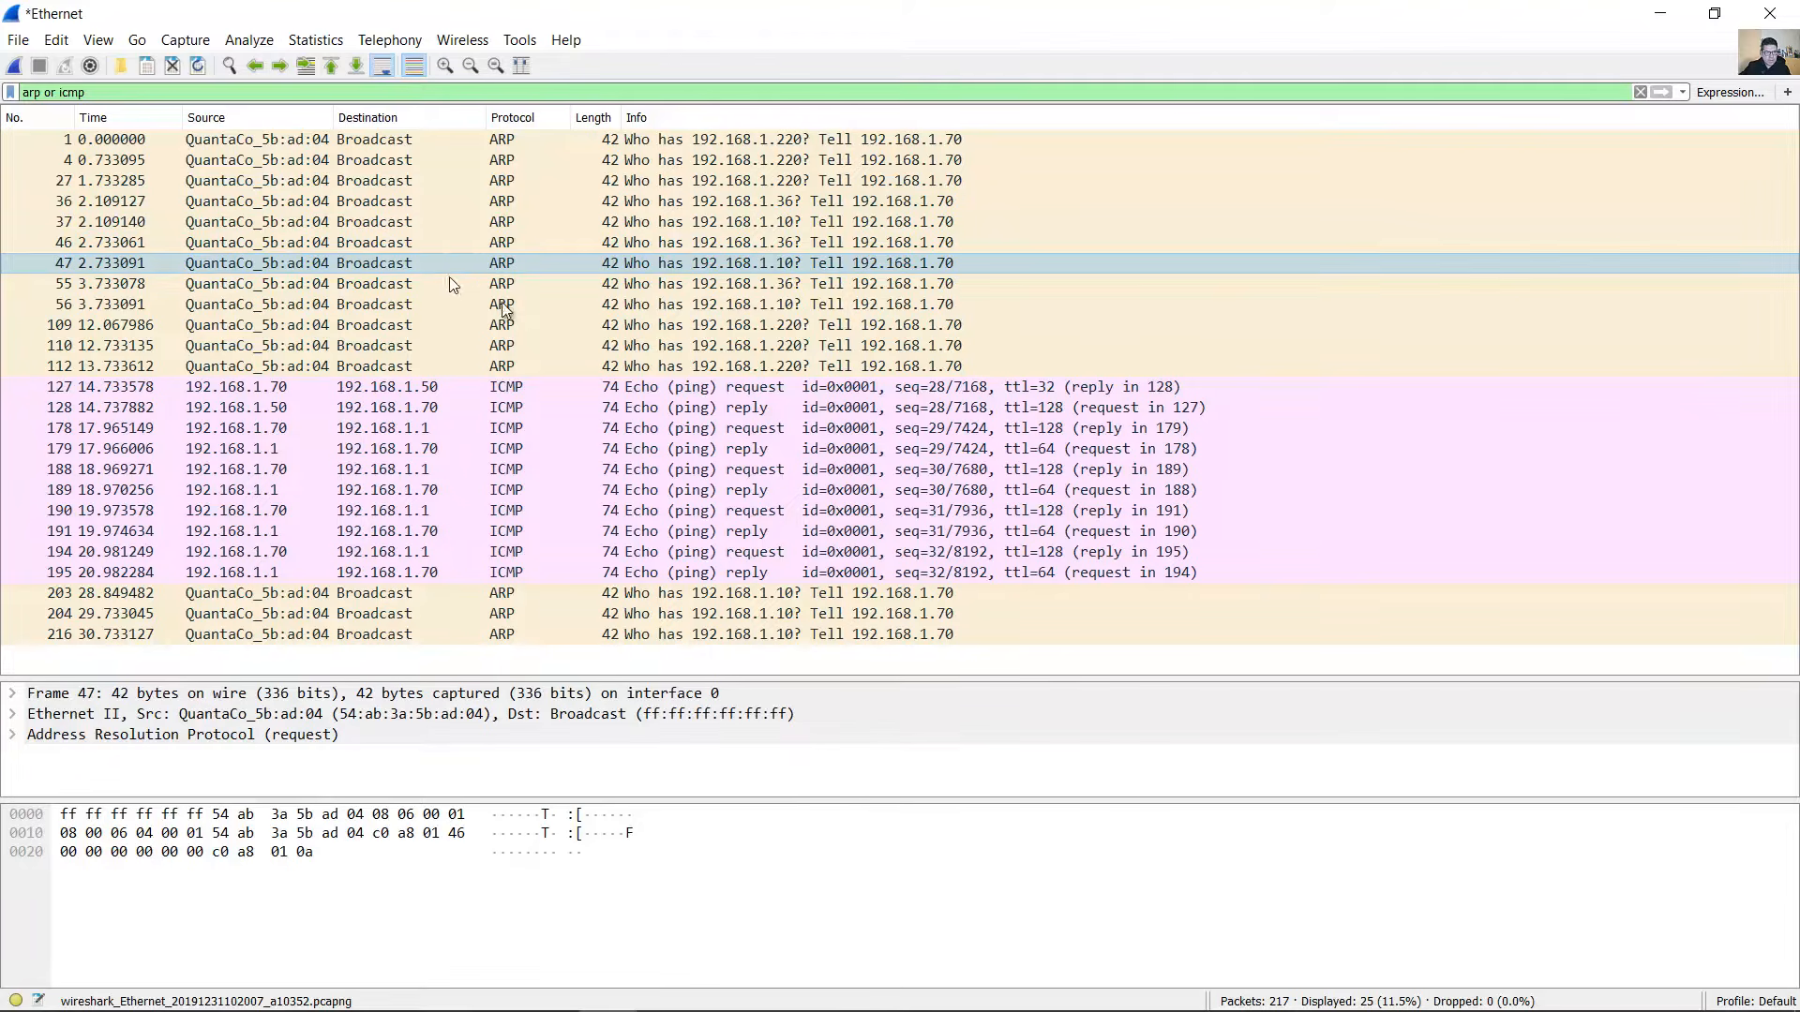
- Go through the ICMP echo request and reply packets from frame 127 to frame 190
click(560, 386)
click(575, 405)
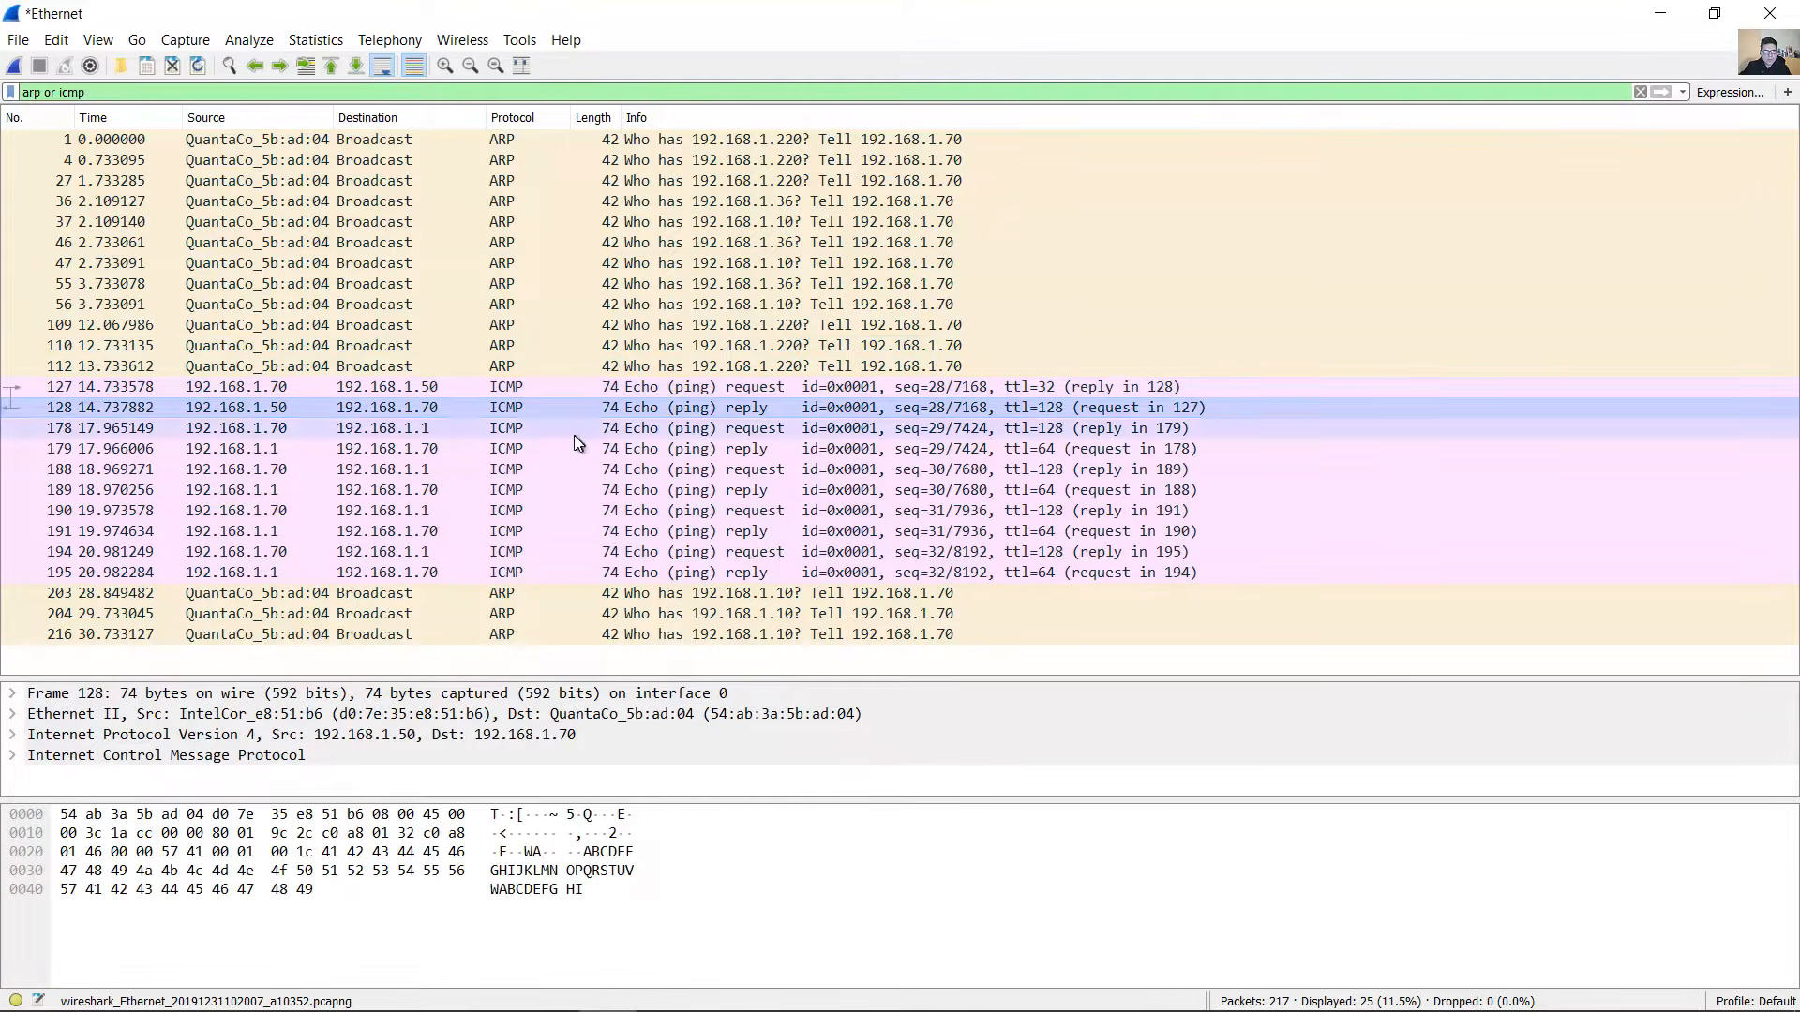
click(574, 427)
click(572, 449)
click(572, 469)
click(571, 507)
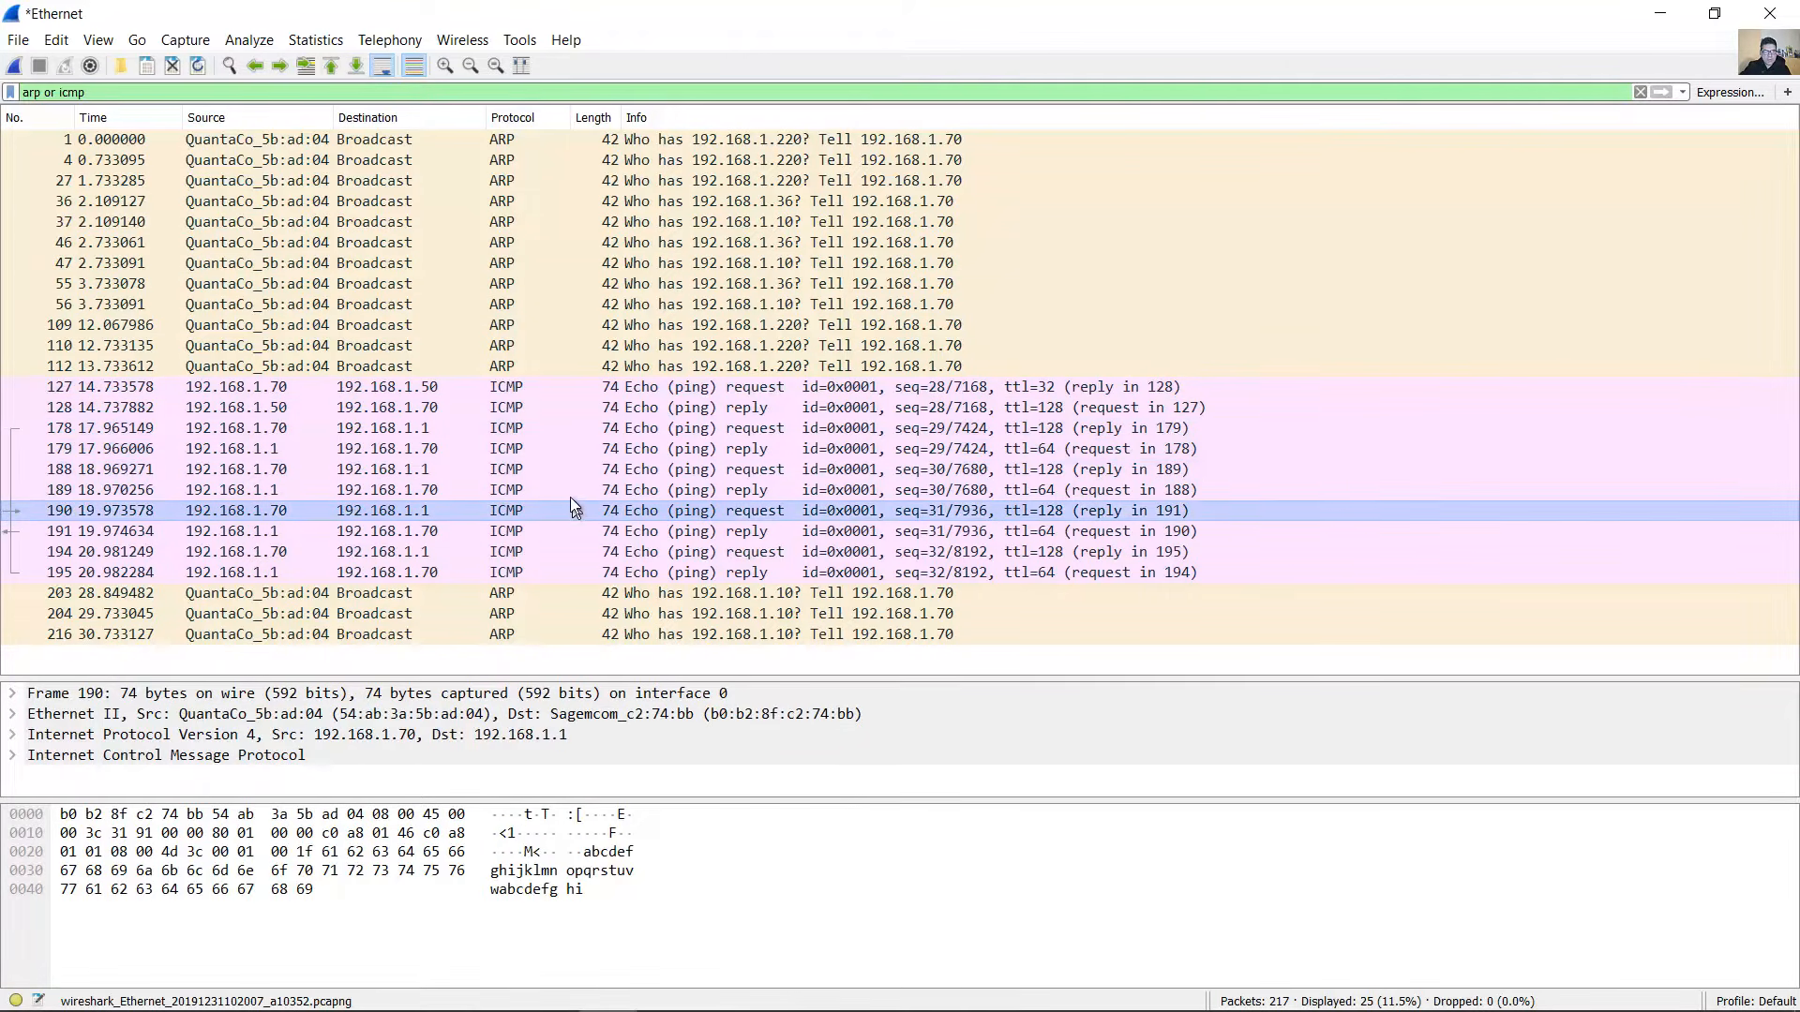
click(565, 469)
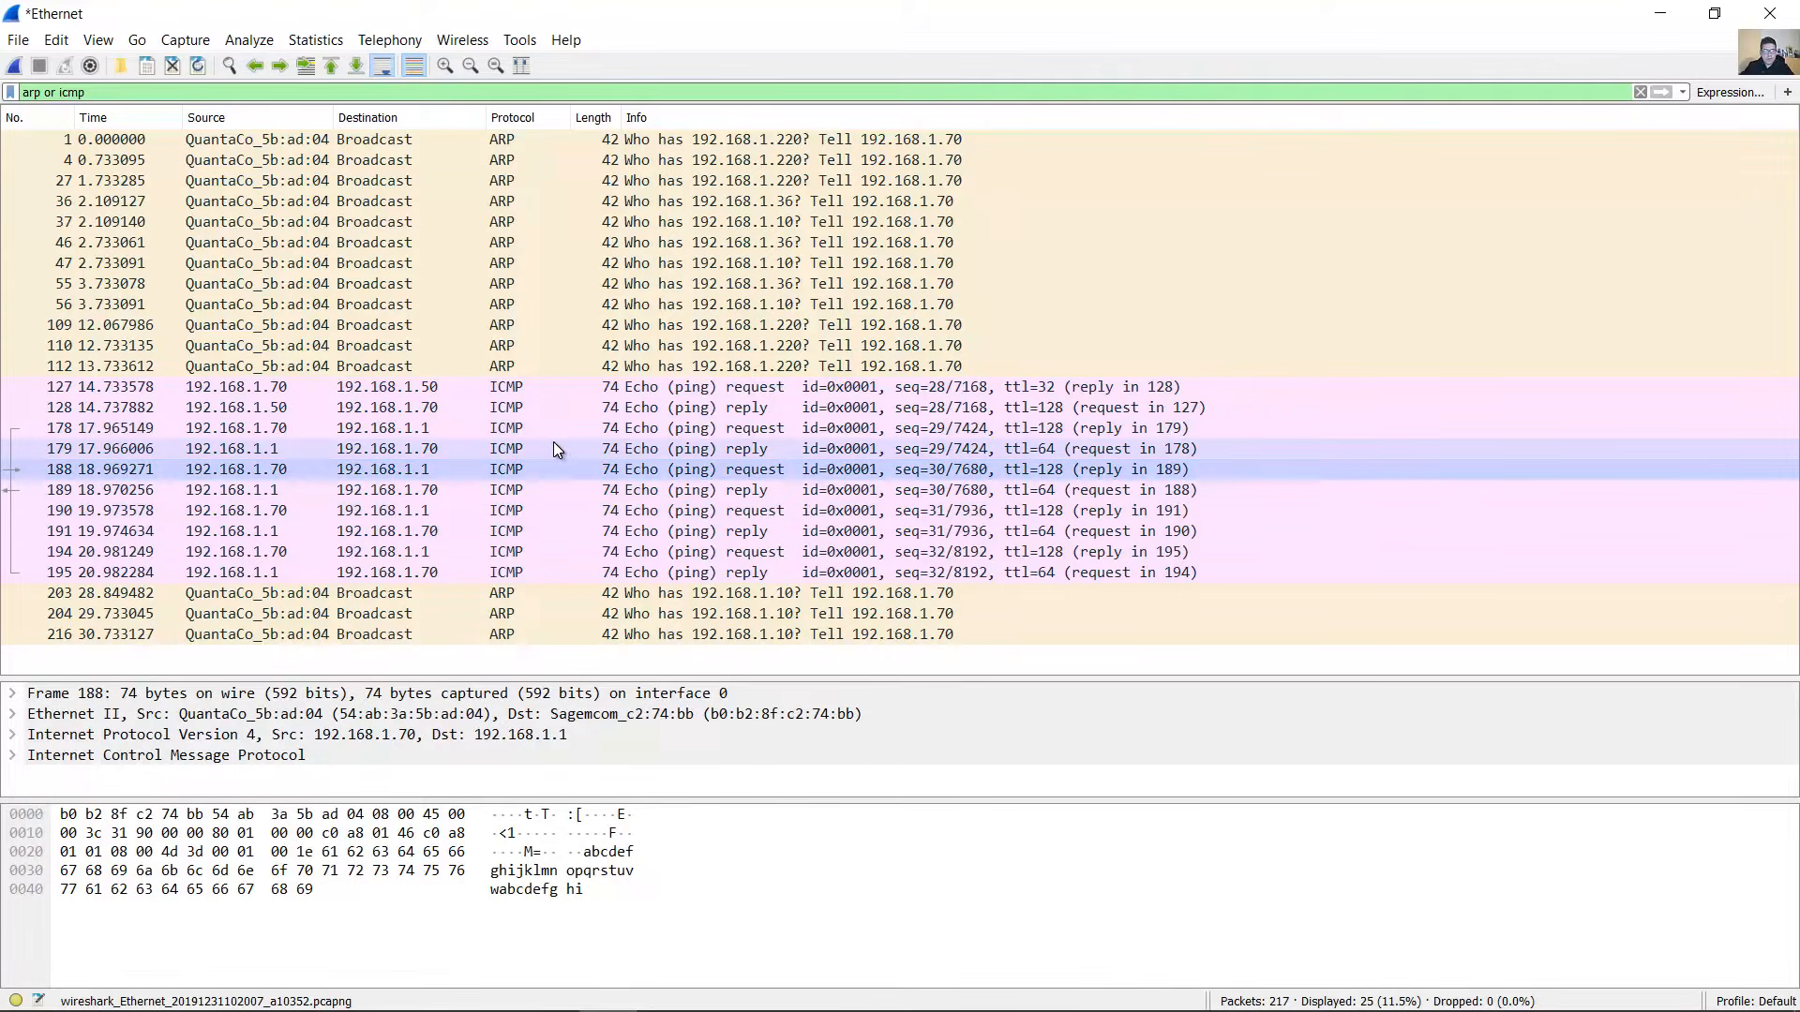
- Switch to Word and highlight the captions of the sample ARP request and ARP reply screenshots
key(alt+Tab)
scroll(1000, 568, down, 4)
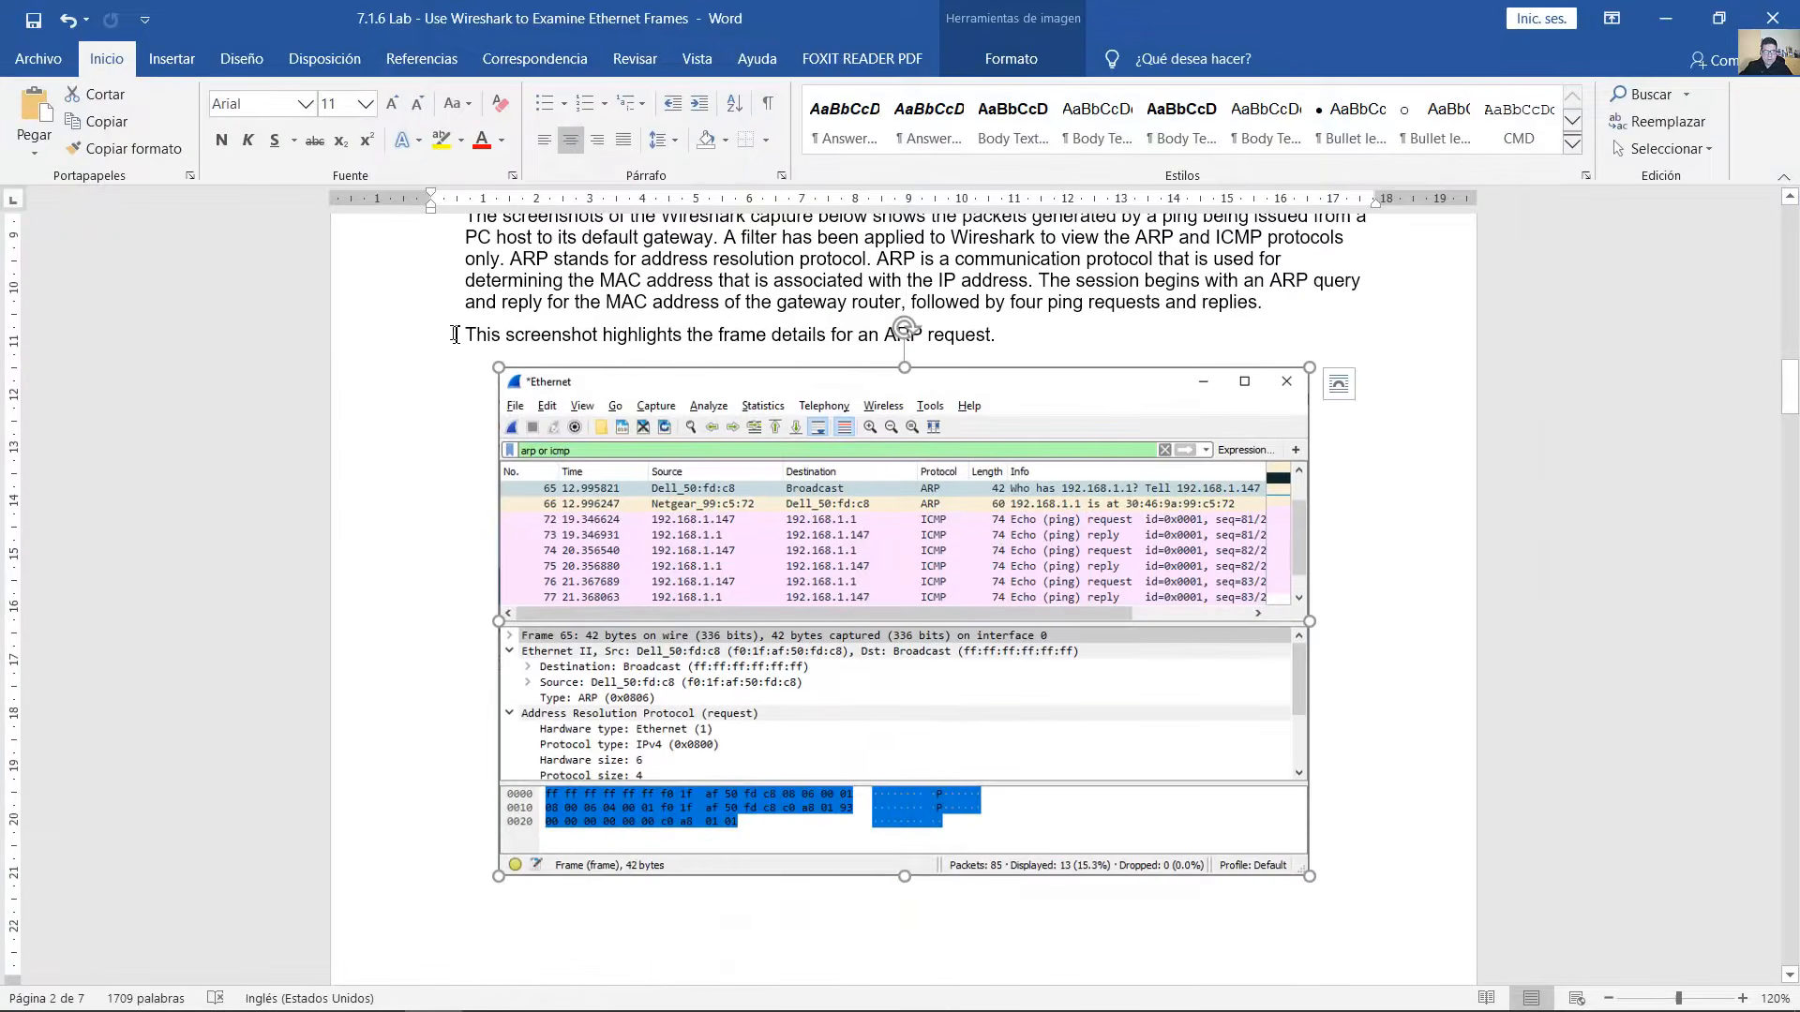
click(455, 334)
drag(454, 335, 1007, 330)
scroll(1108, 575, down, 10)
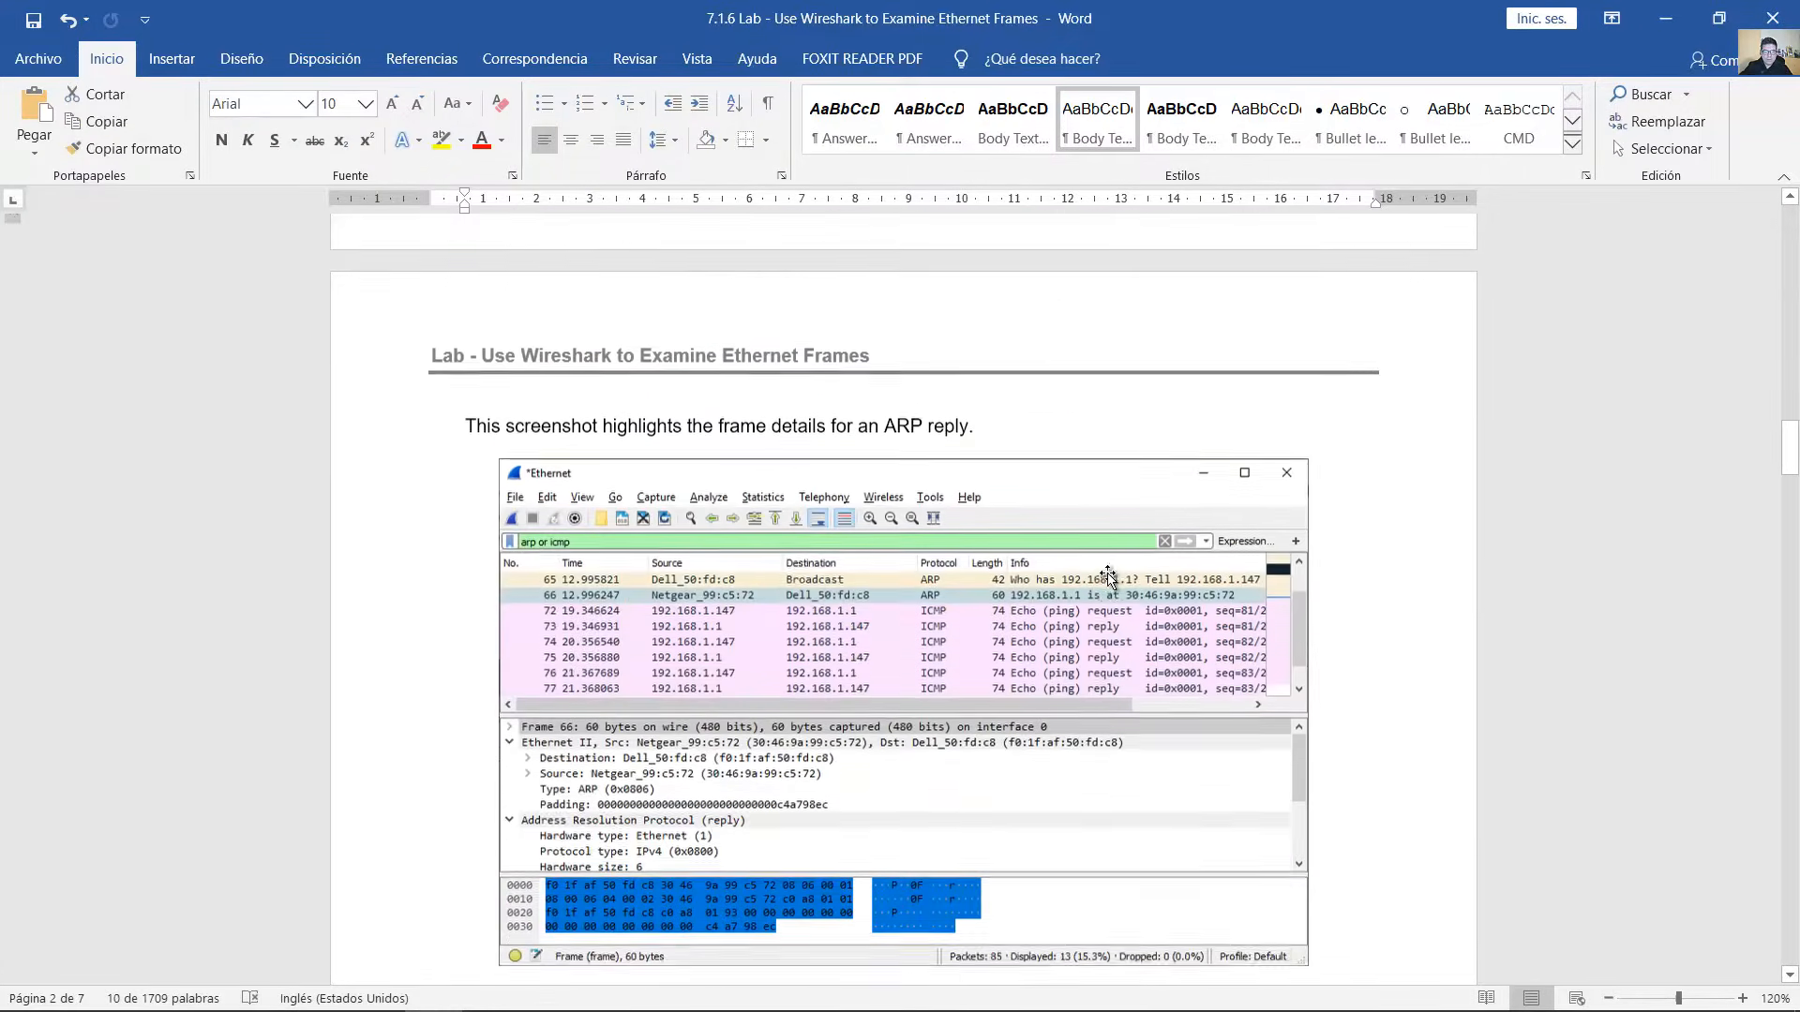
scroll(1108, 576, down, 1)
drag(459, 397, 989, 408)
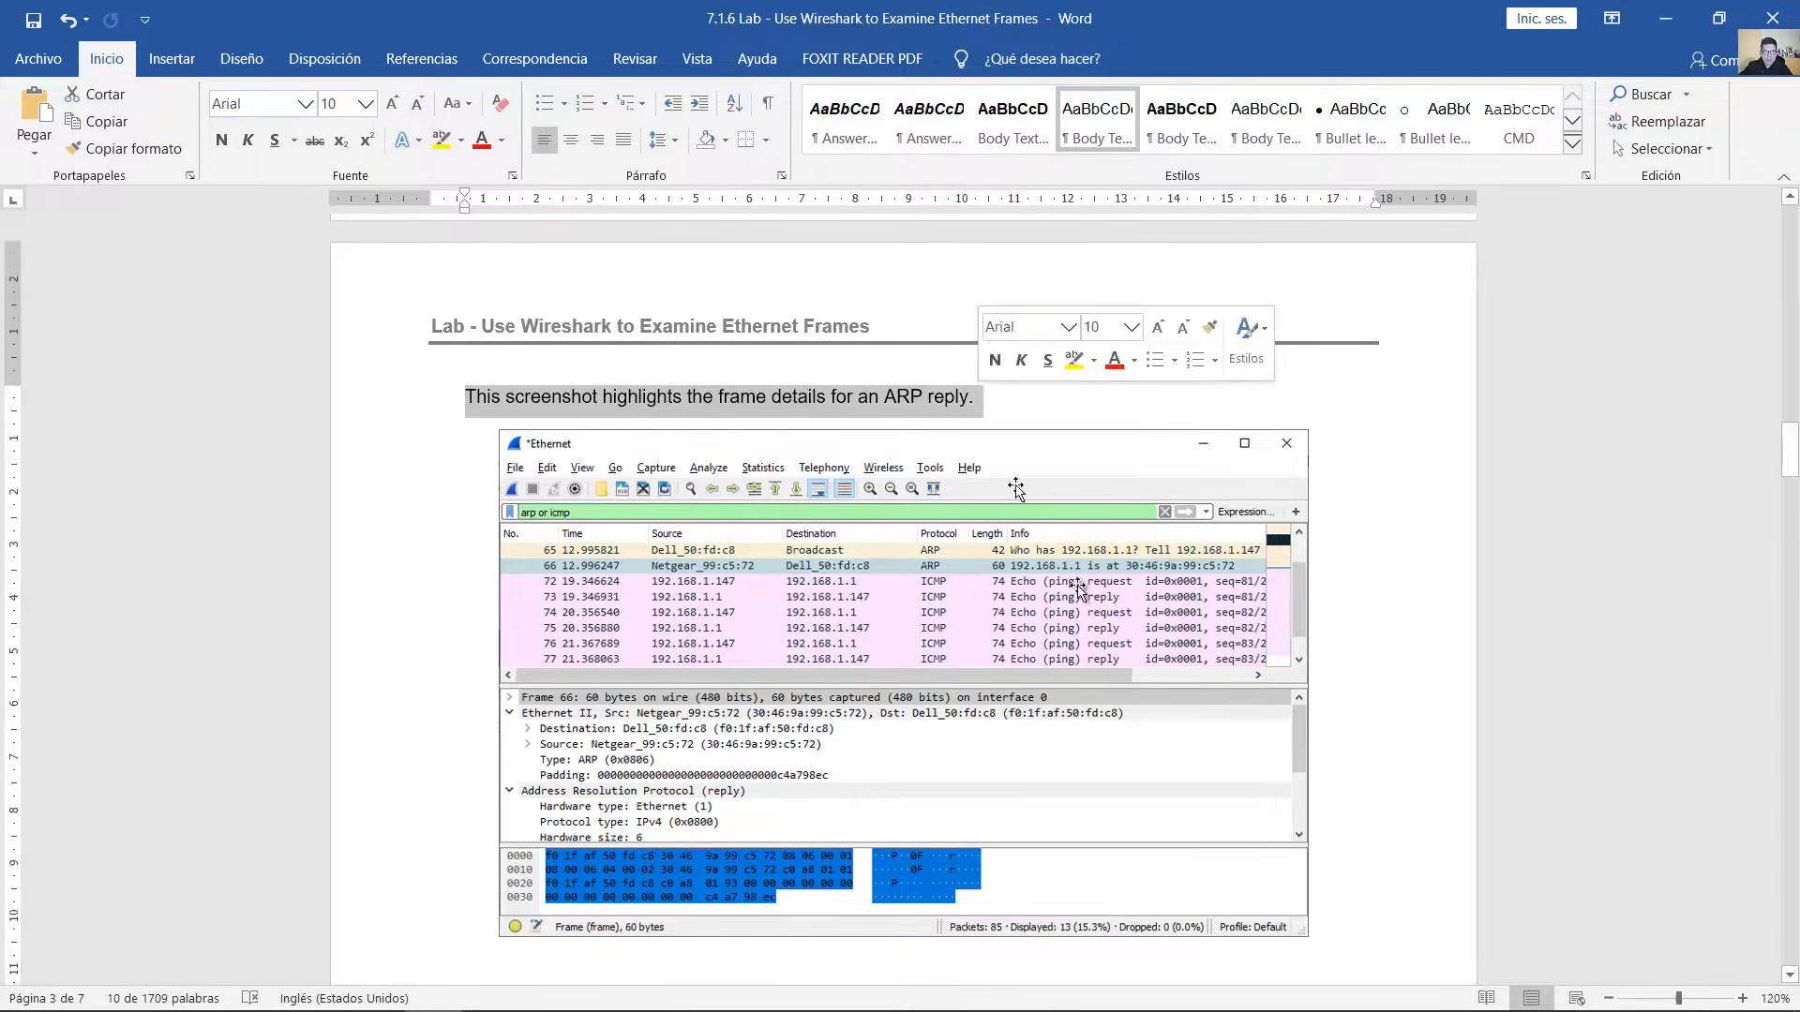
- Read the Step 4 heading about the Ethernet II header of an ARP request and highlight its introductory sentence
scroll(1104, 643, down, 8)
scroll(1102, 648, down, 10)
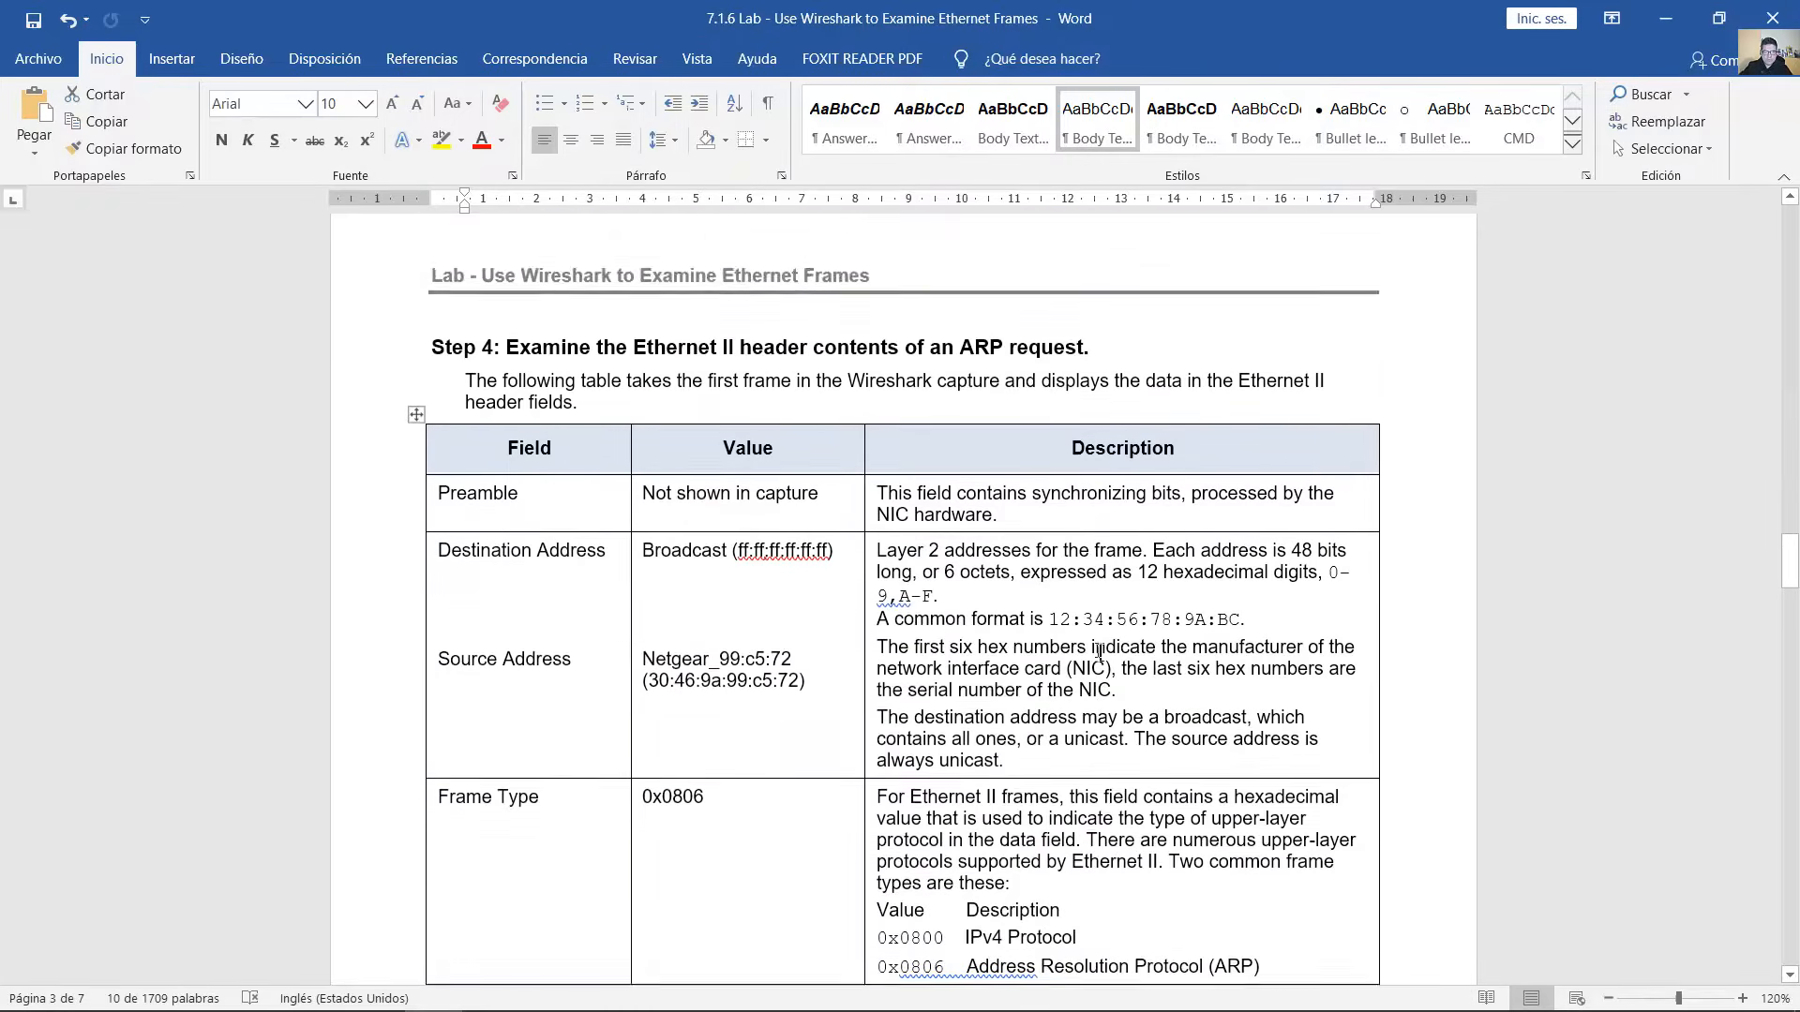
drag(507, 284, 863, 295)
mouse_move(1078, 293)
mouse_down()
mouse_move(905, 283)
mouse_move(1080, 291)
mouse_up()
scroll(1066, 518, down, 6)
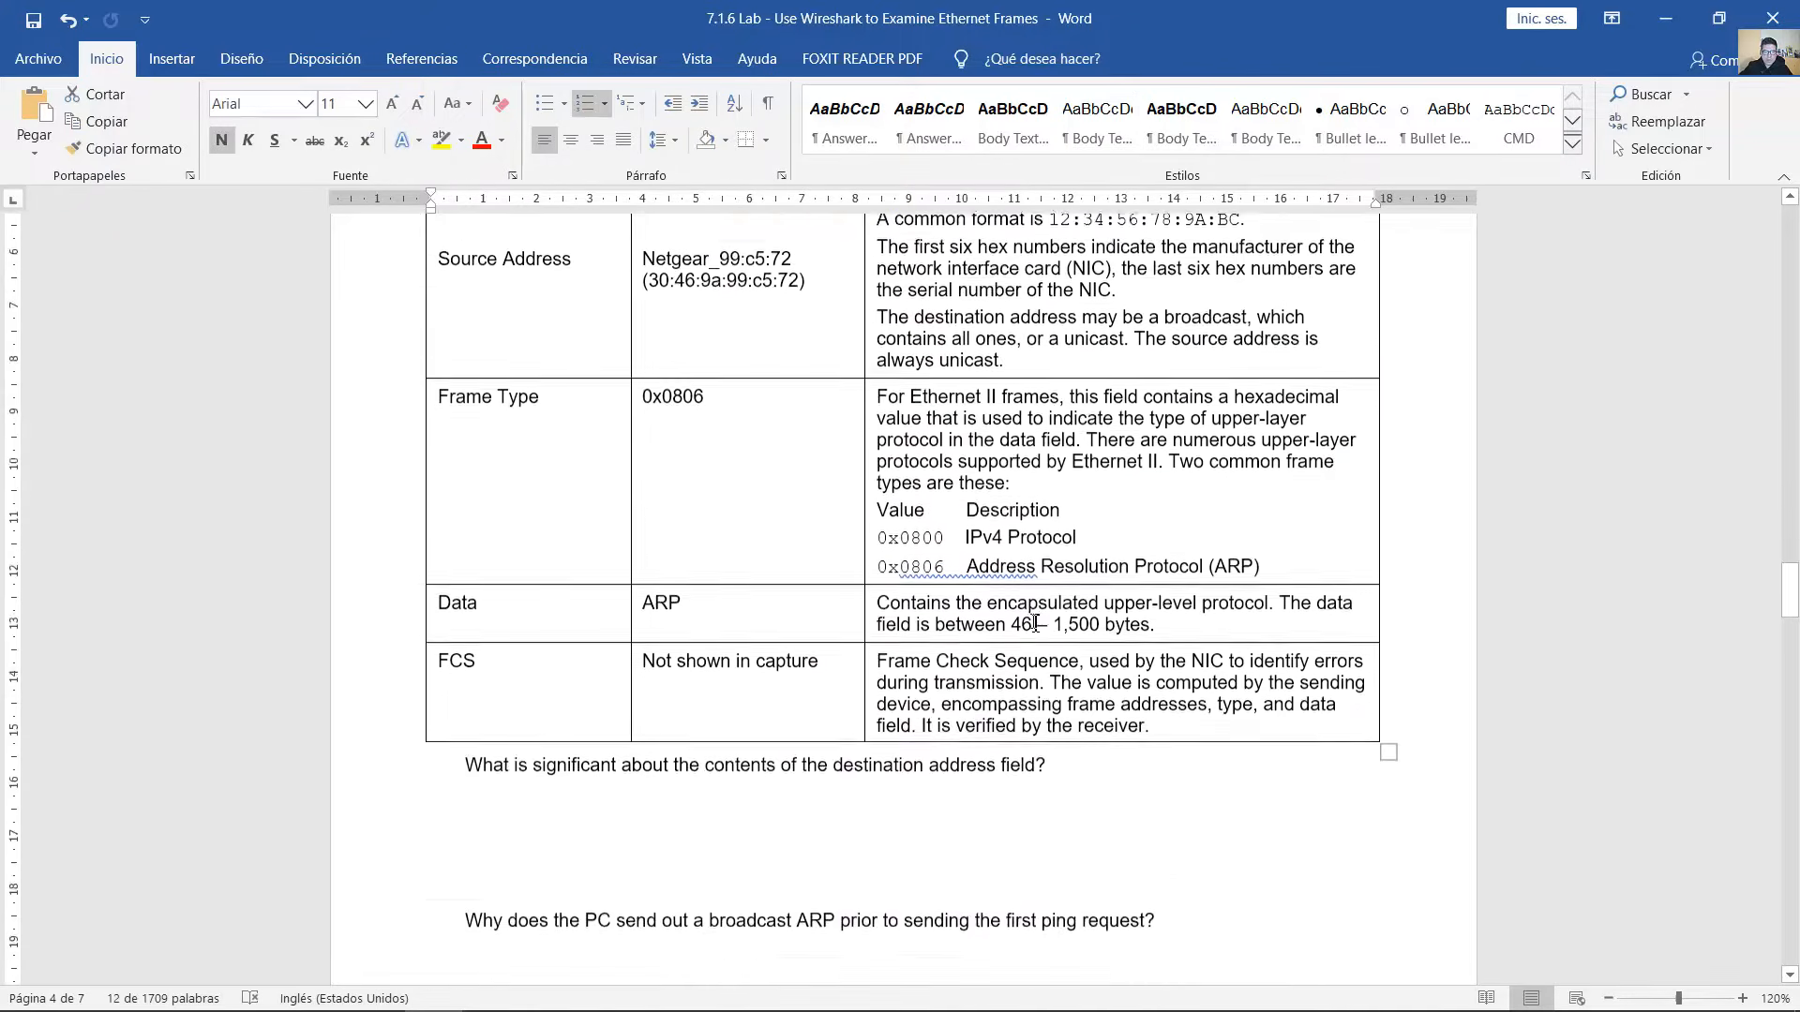
scroll(577, 335, up, 5)
drag(467, 249, 604, 270)
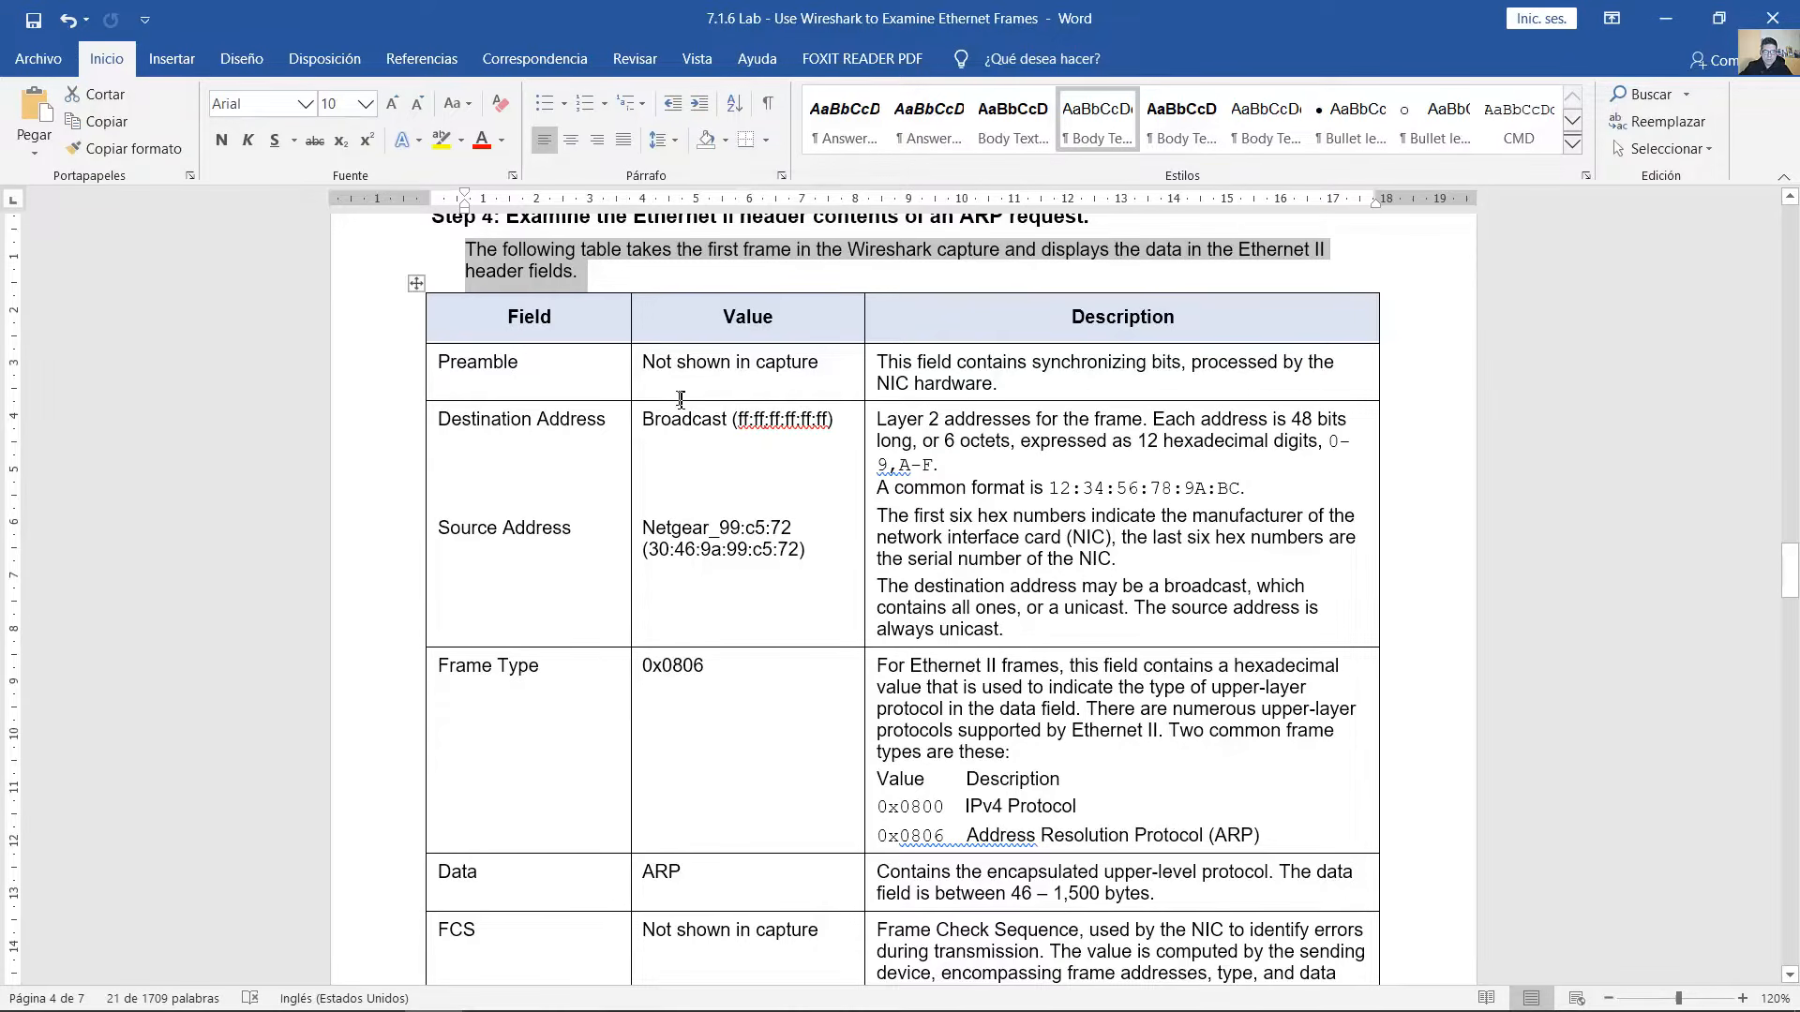
- Review the field names in the Step 4 table from Preamble to FCS, highlighting them
scroll(681, 398, down, 1)
drag(434, 298, 550, 882)
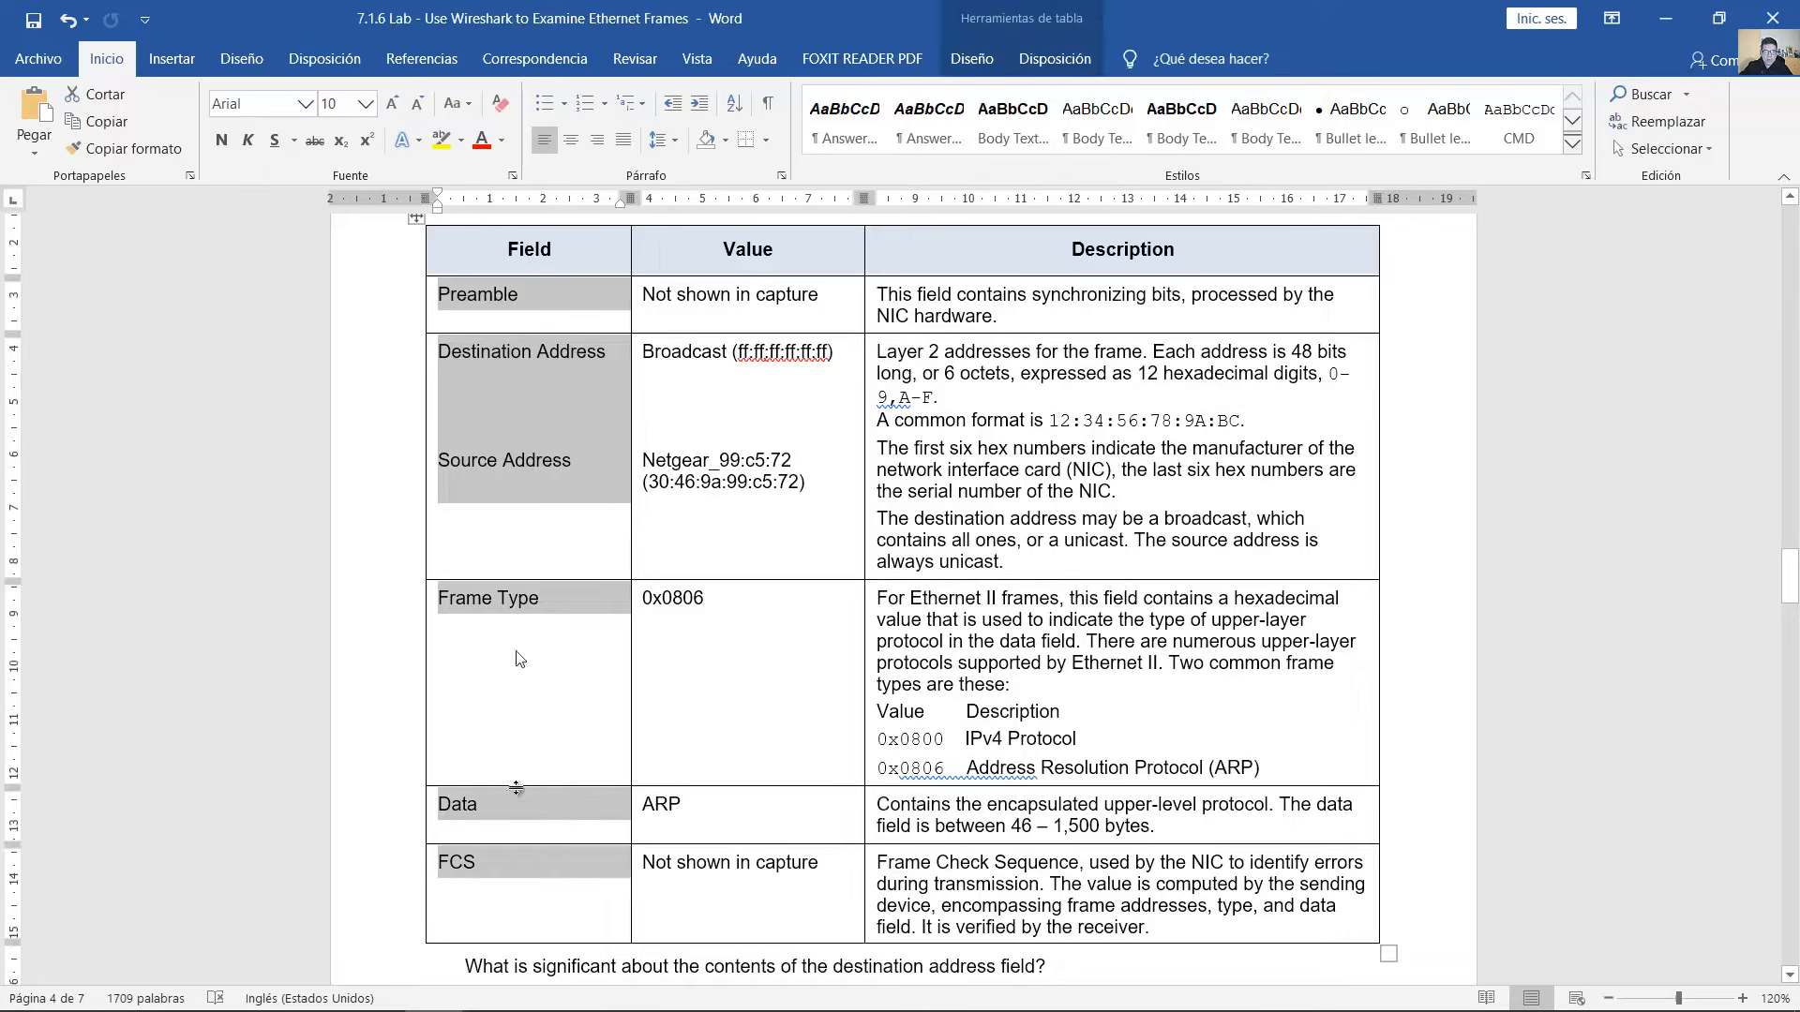
click(477, 296)
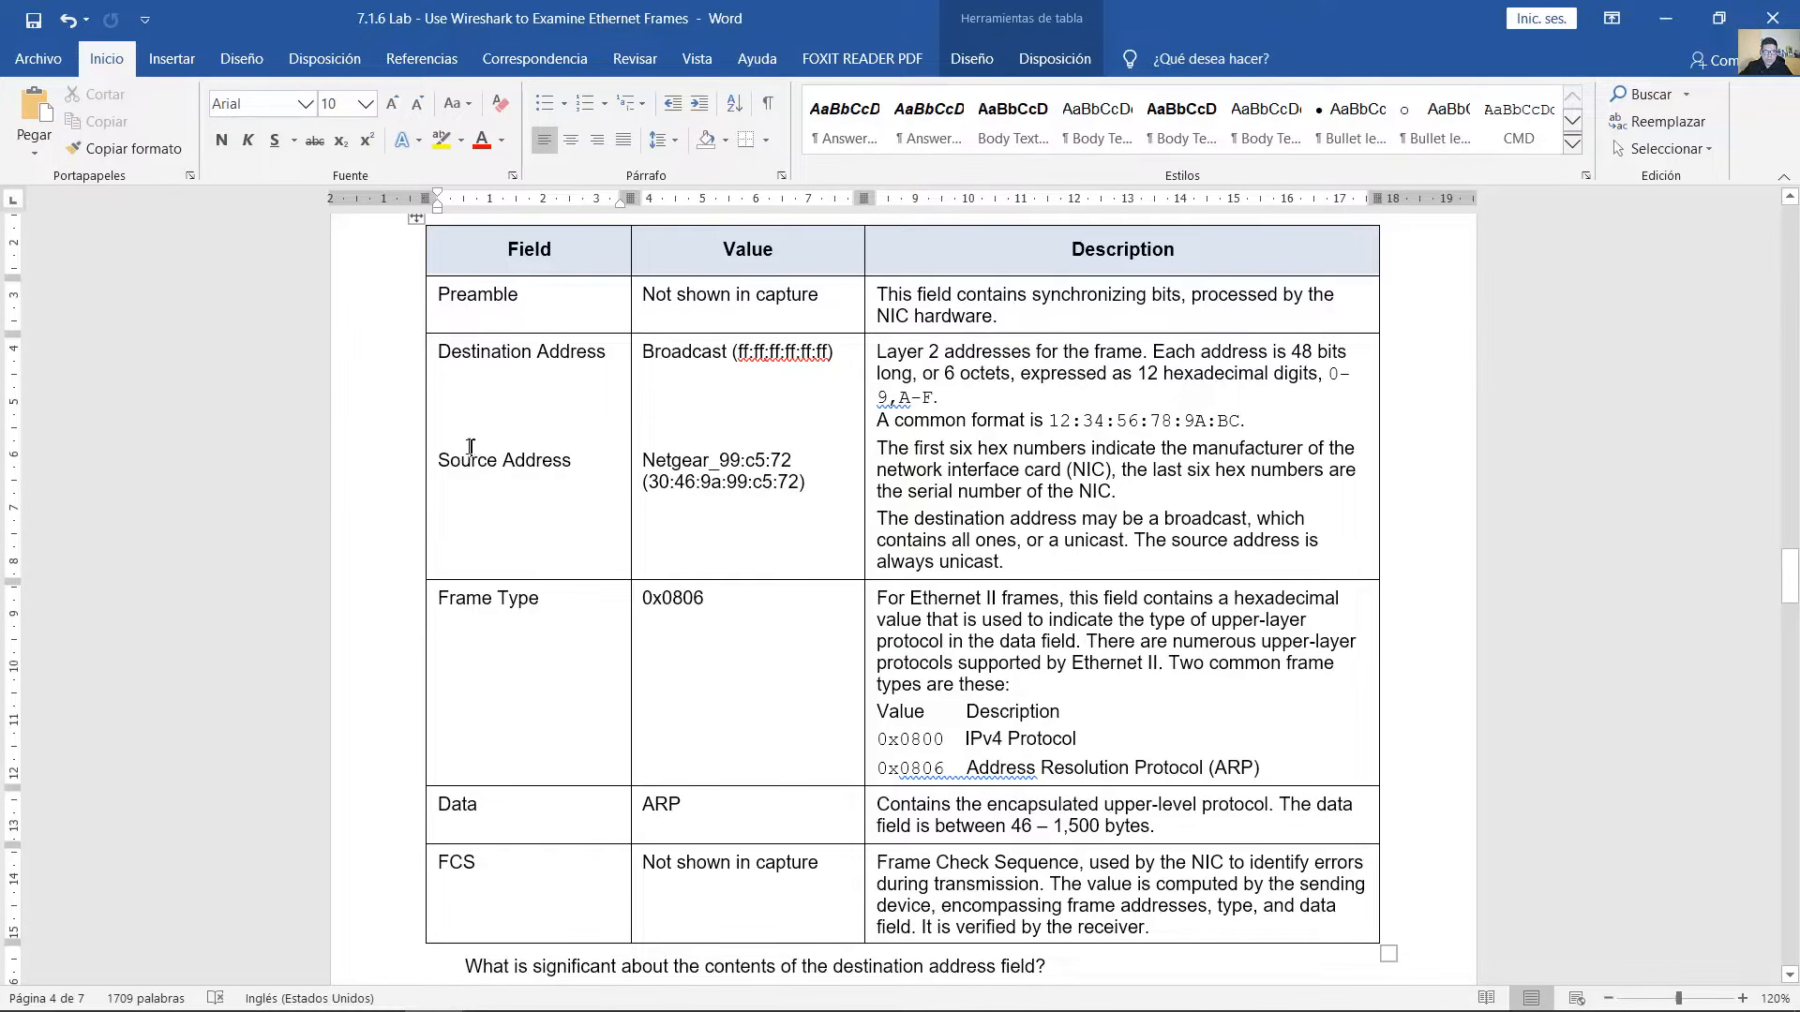
drag(438, 460, 571, 461)
drag(438, 599, 519, 600)
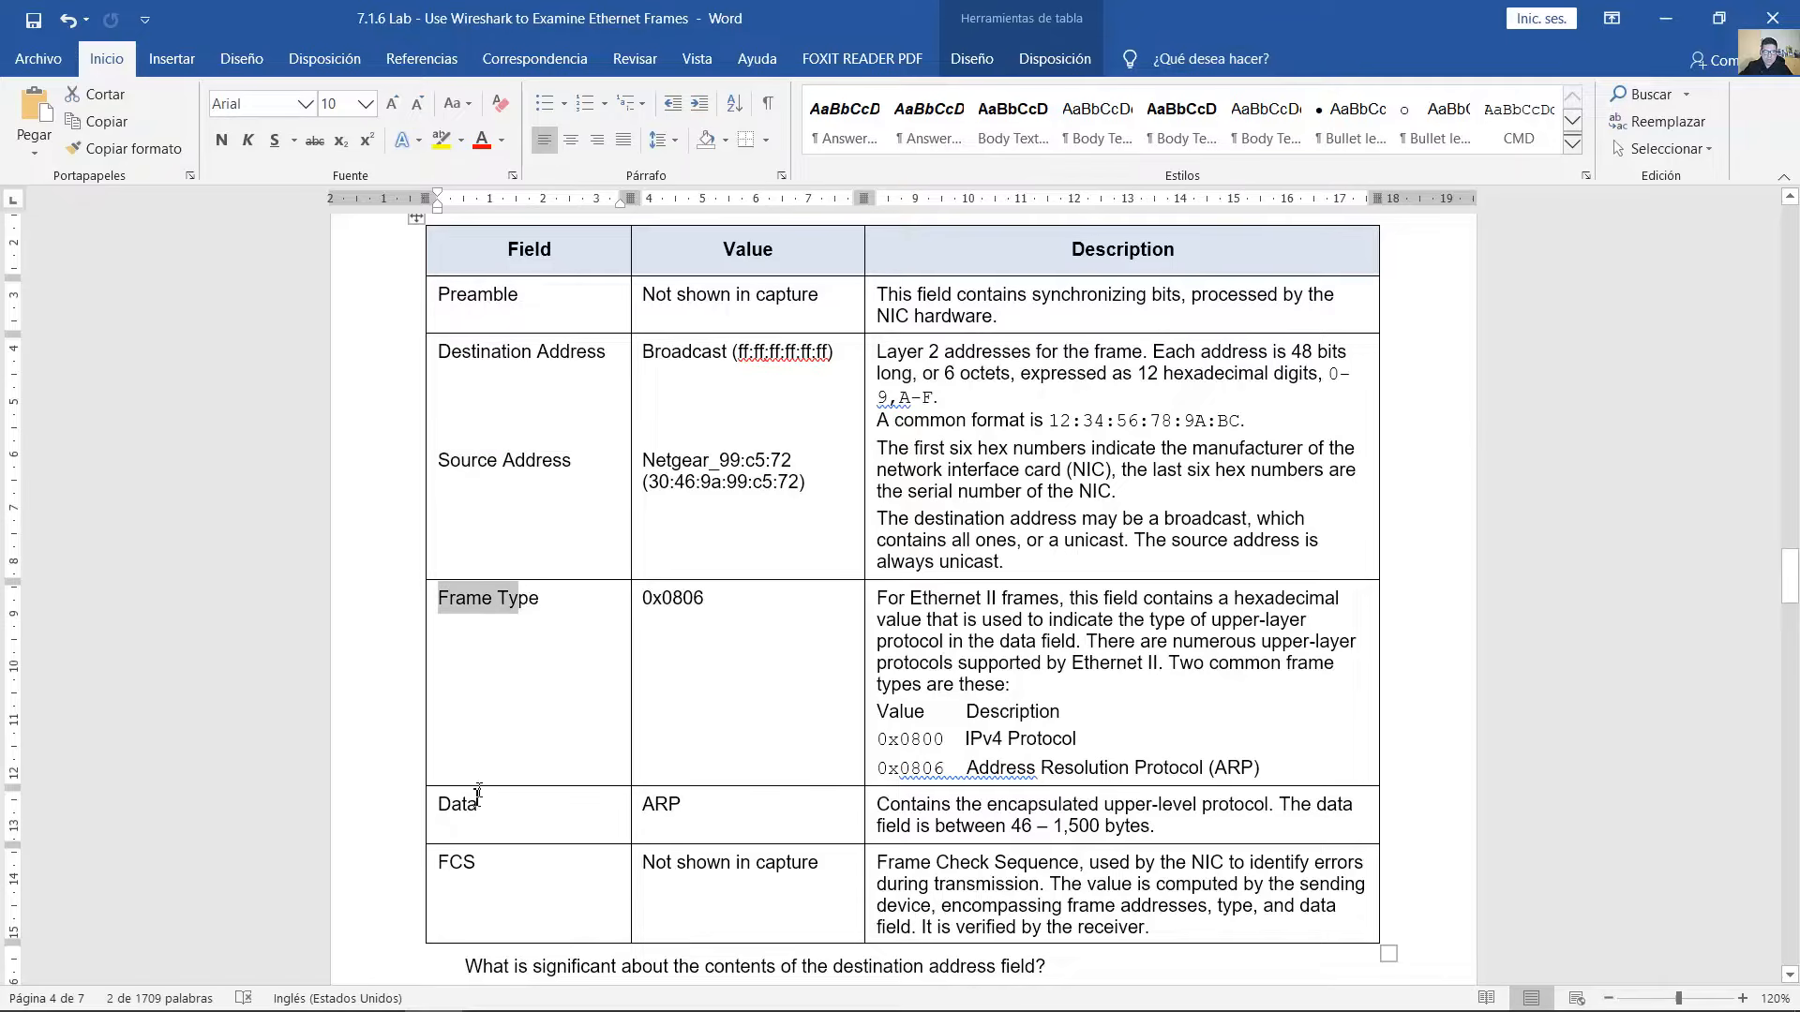
click(475, 809)
drag(476, 862, 450, 862)
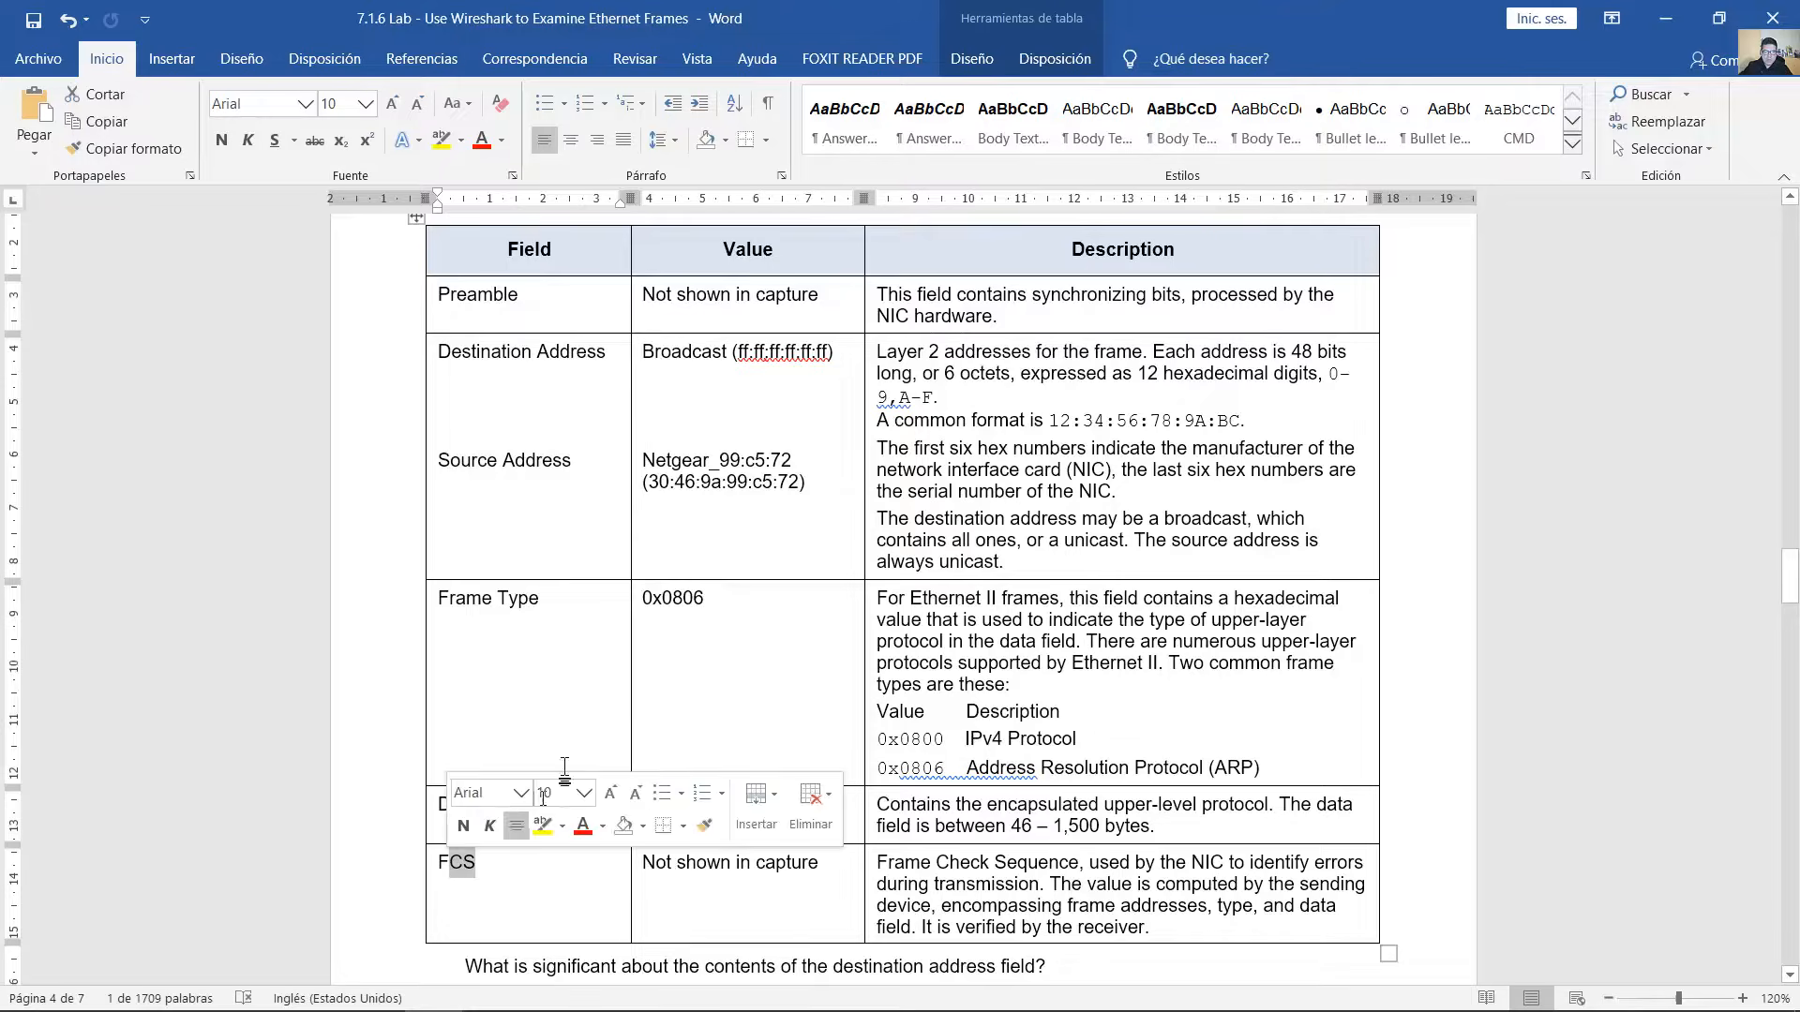
- Highlight the Value and Description columns of the Step 4 table to review their contents
click(660, 354)
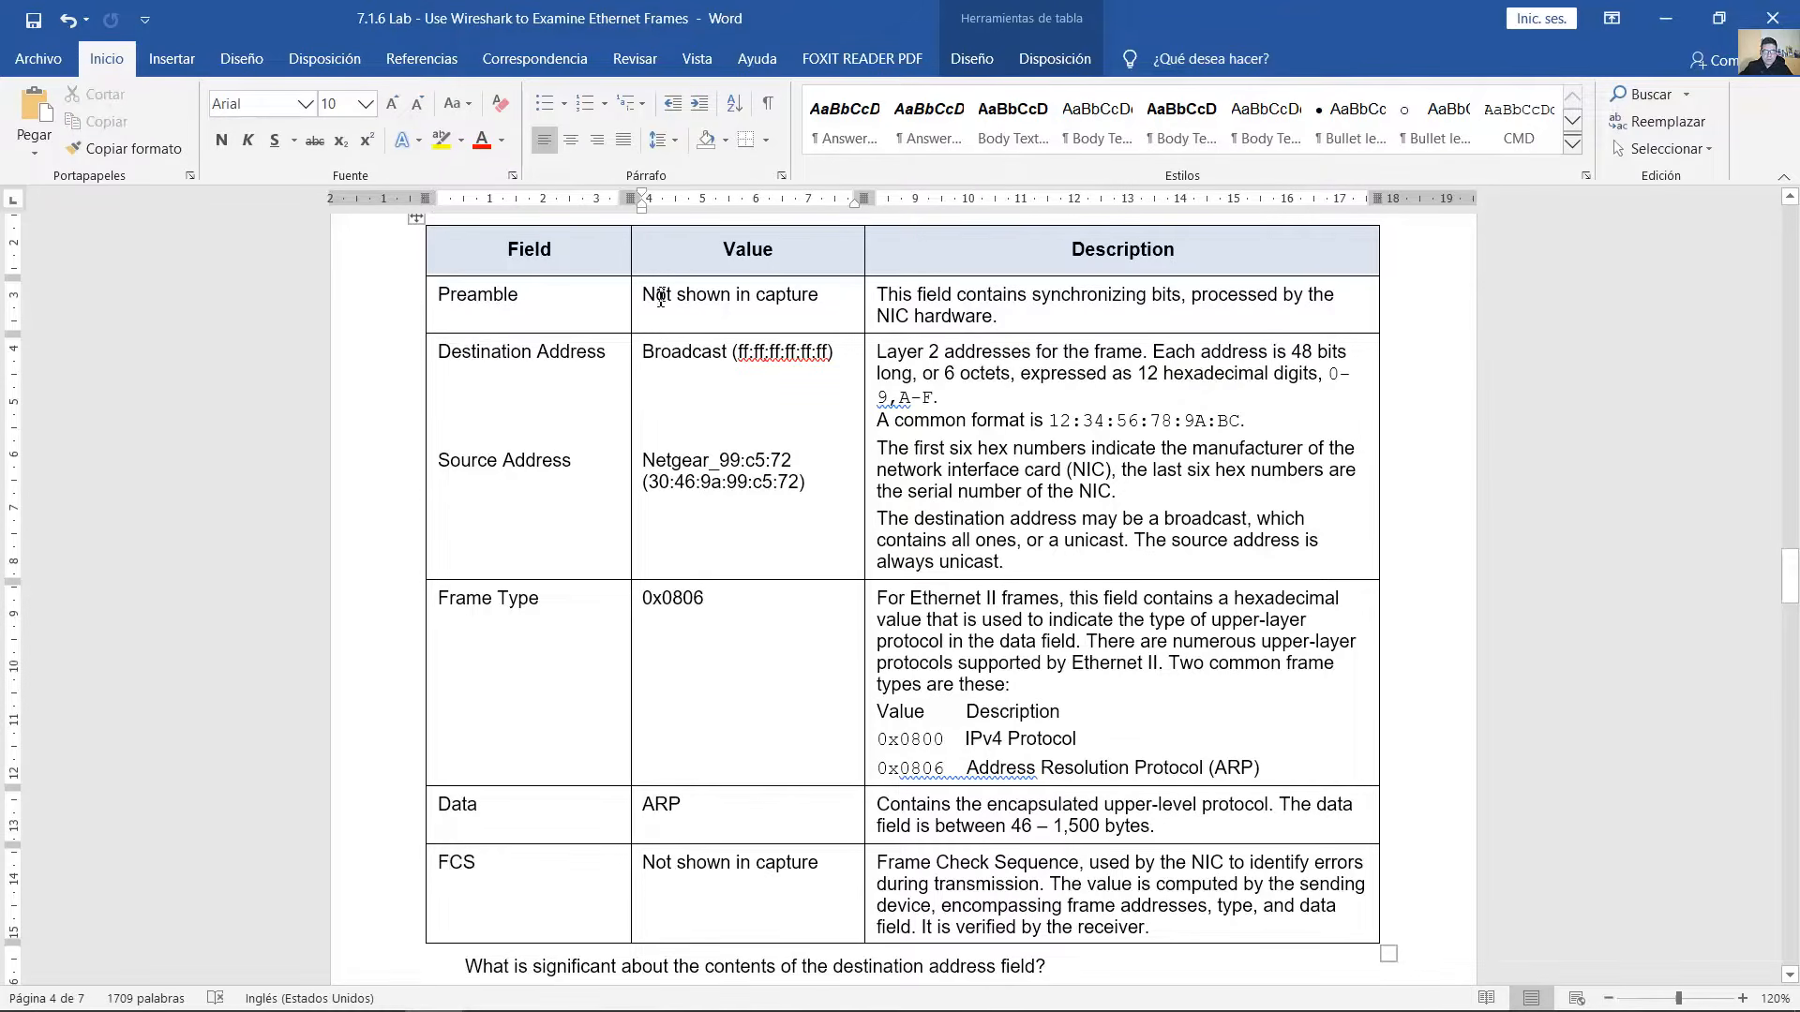
drag(647, 298, 784, 817)
drag(1043, 292, 1134, 816)
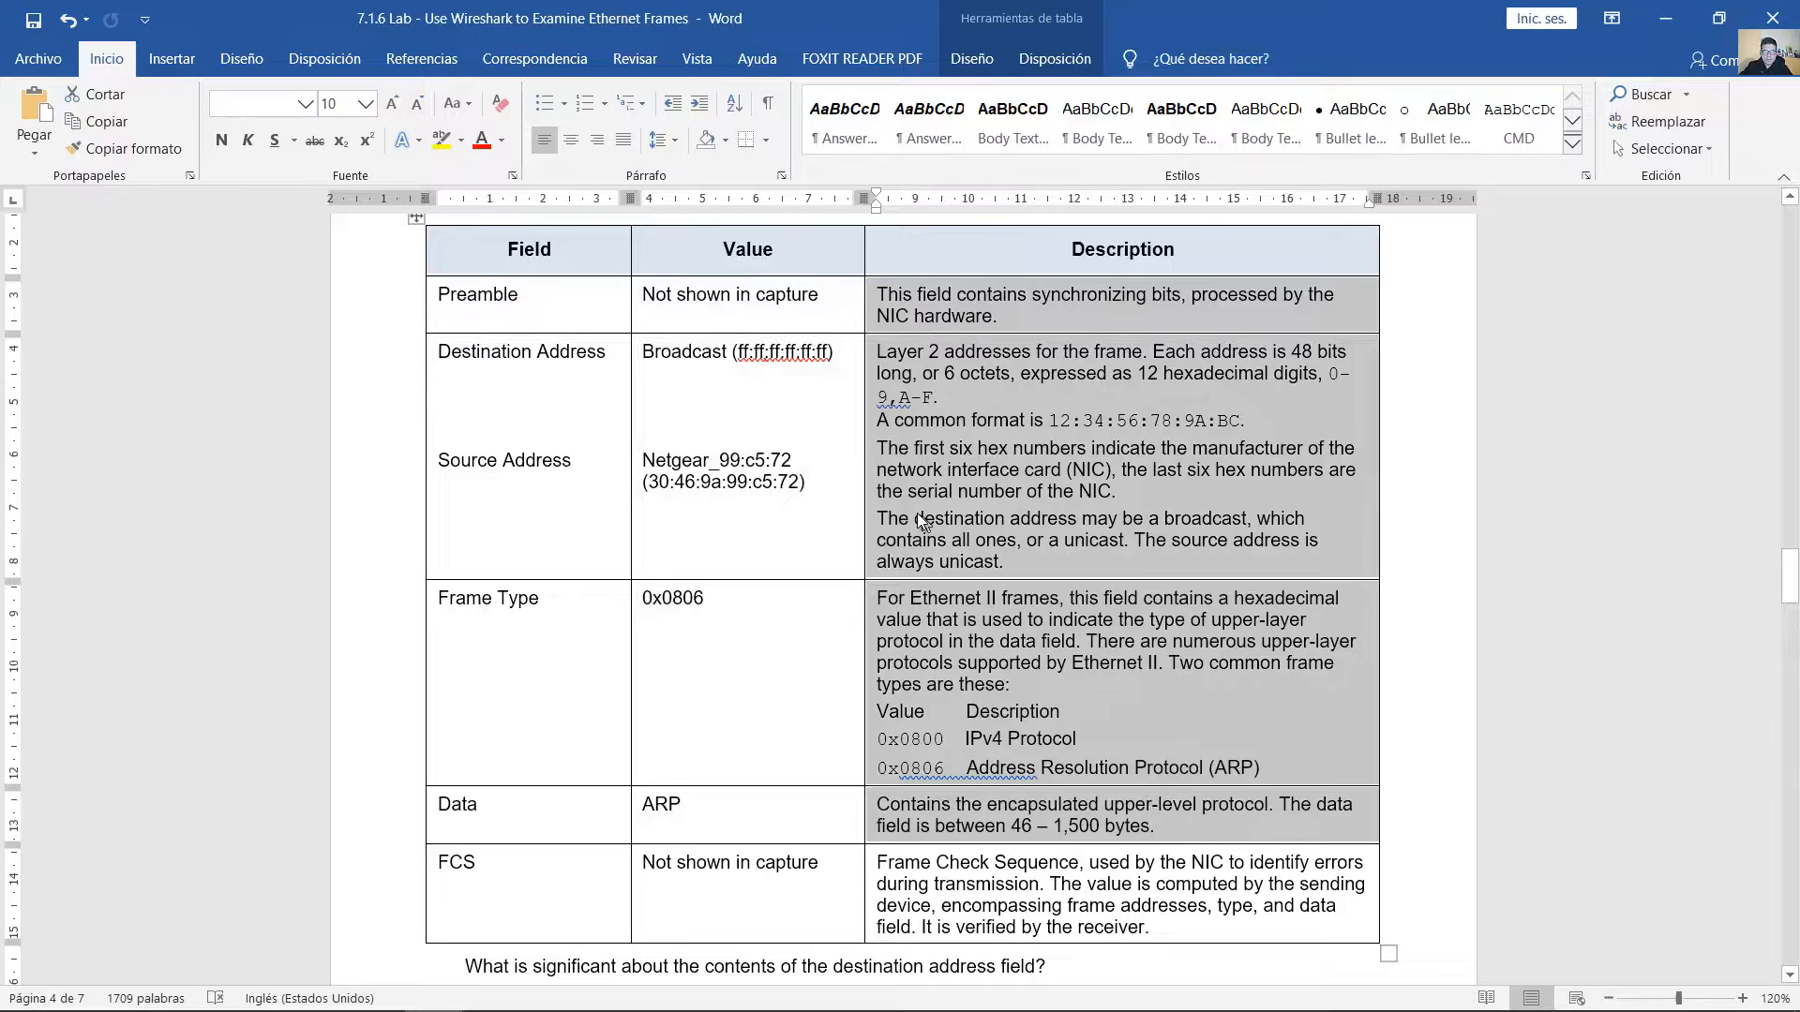
click(736, 408)
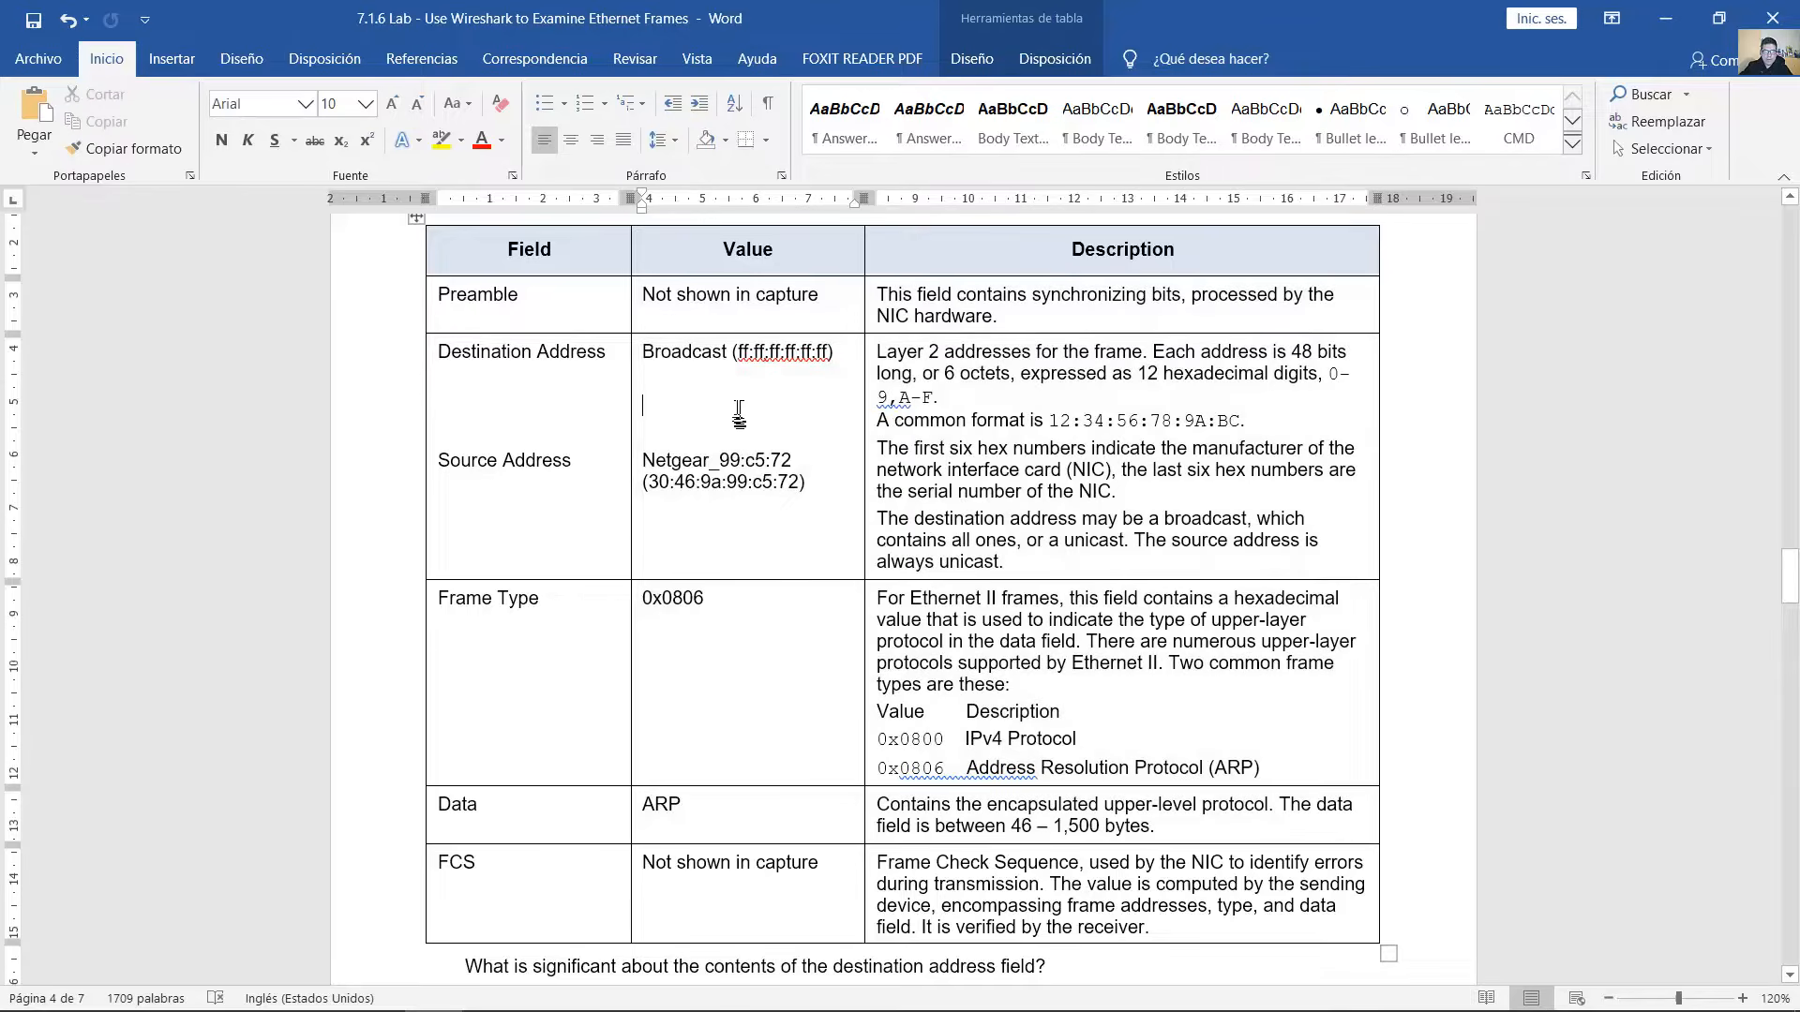
- Read the Preamble row of the Step 4 table, highlighting its field name, value and description
double_click(453, 298)
click(654, 296)
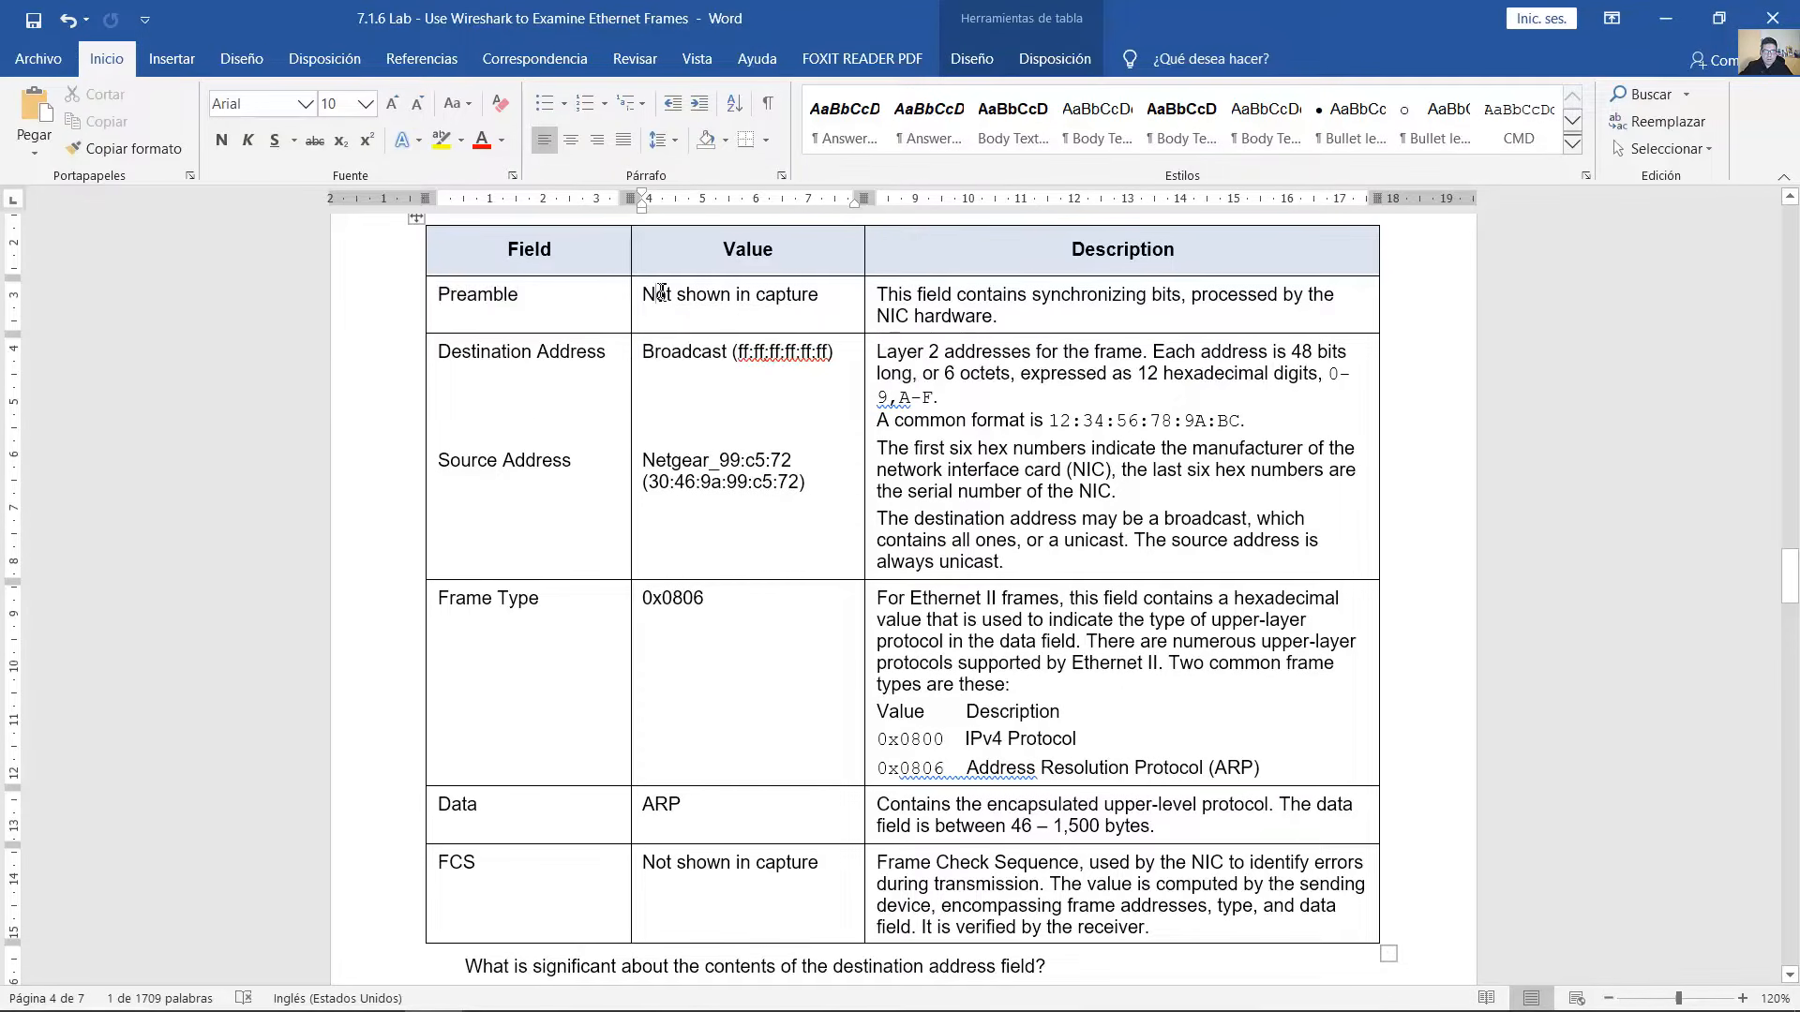
triple_click(713, 300)
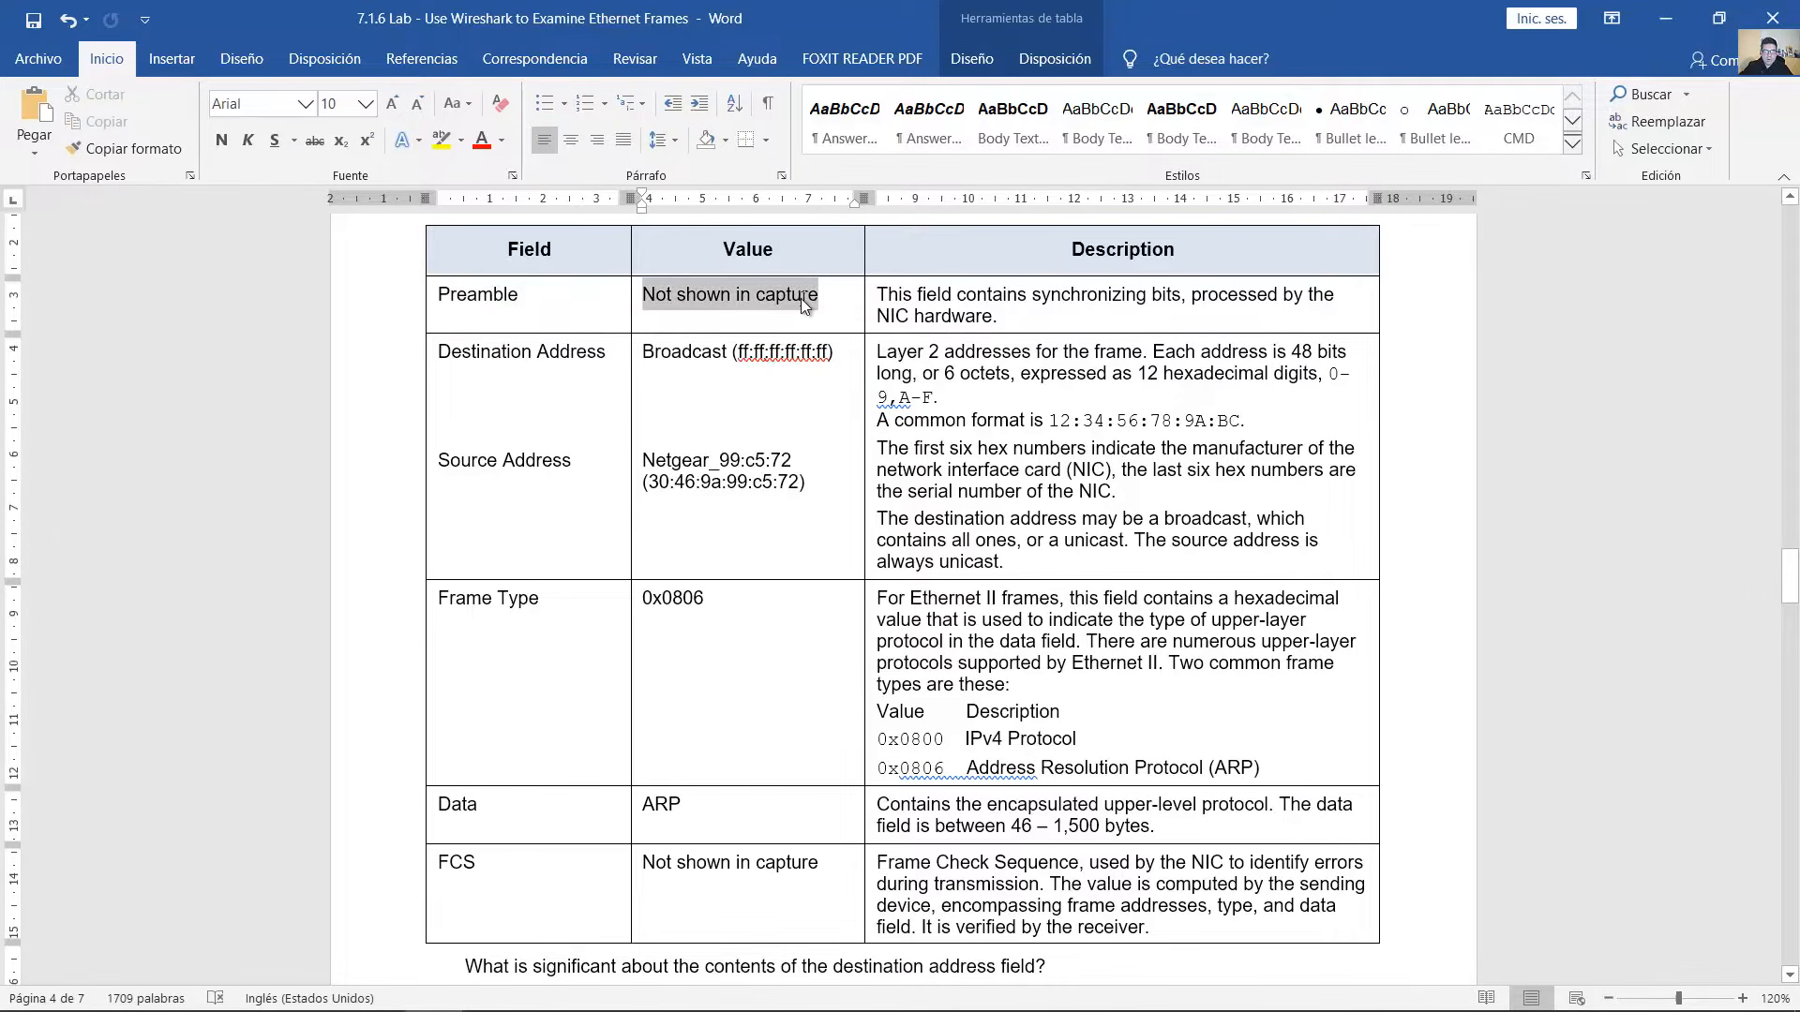
click(996, 295)
scroll(994, 309, up, 1)
scroll(979, 446, up, 1)
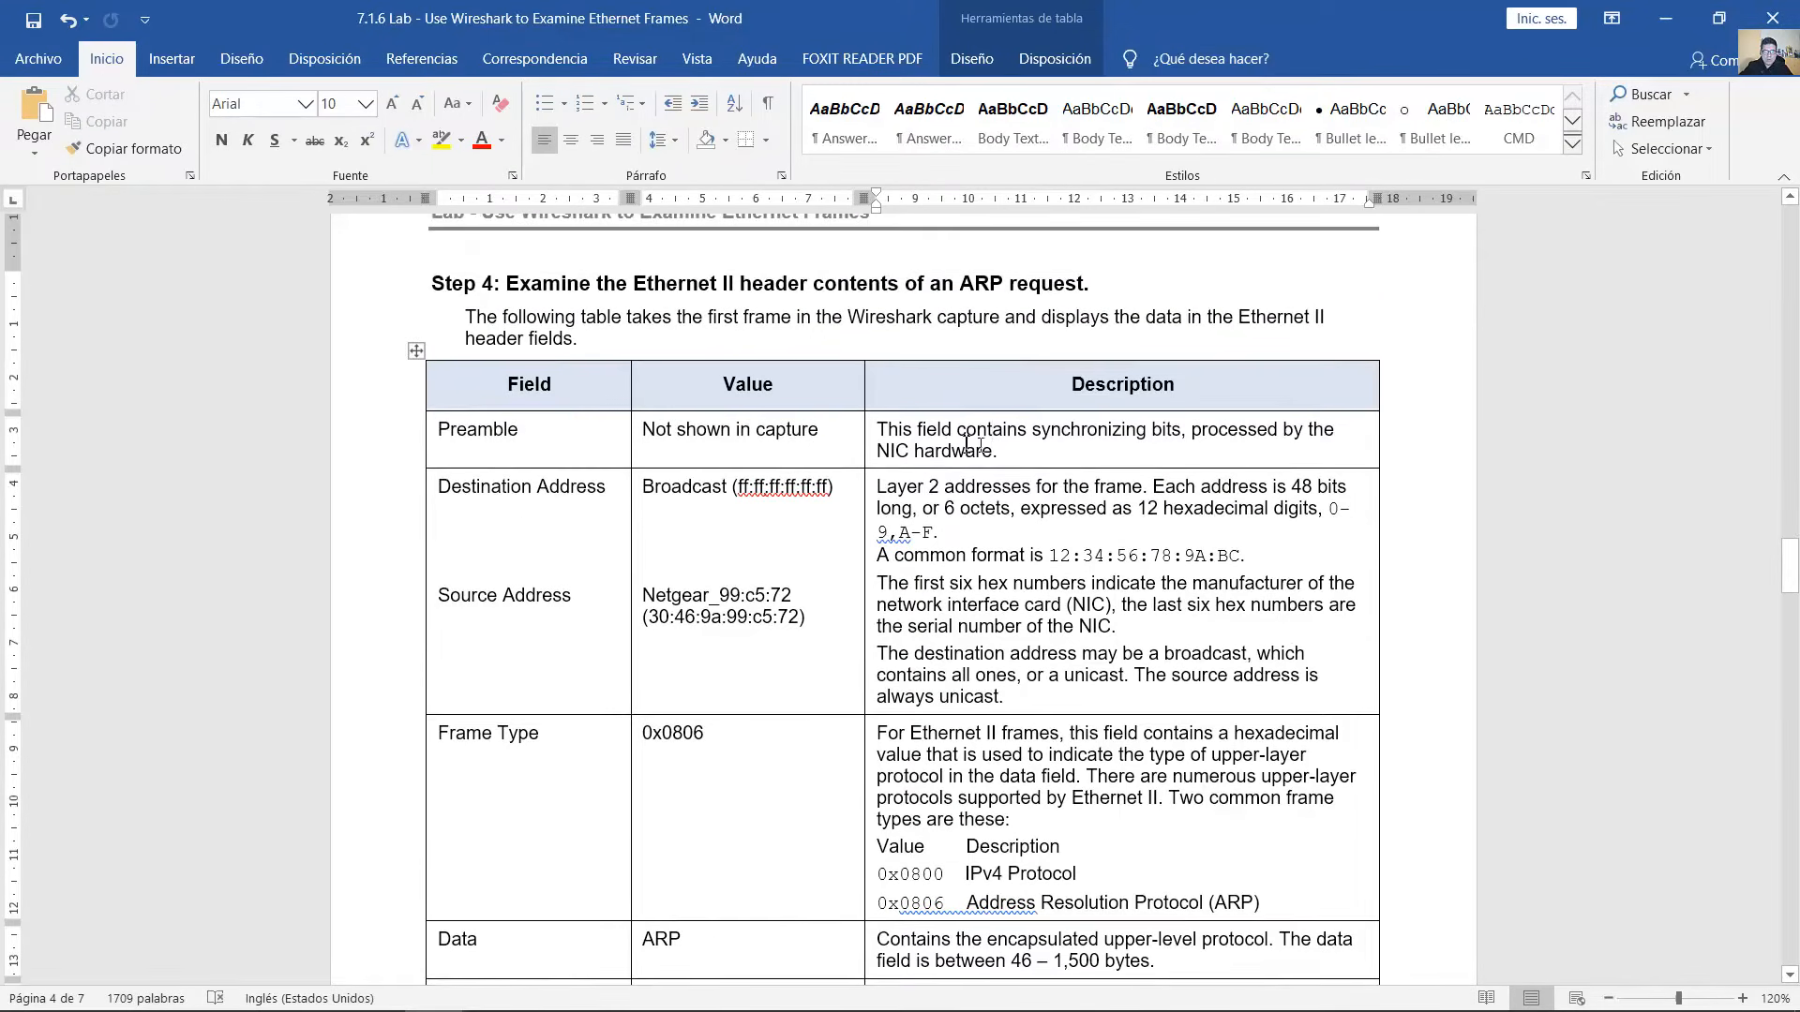
drag(883, 433, 1179, 450)
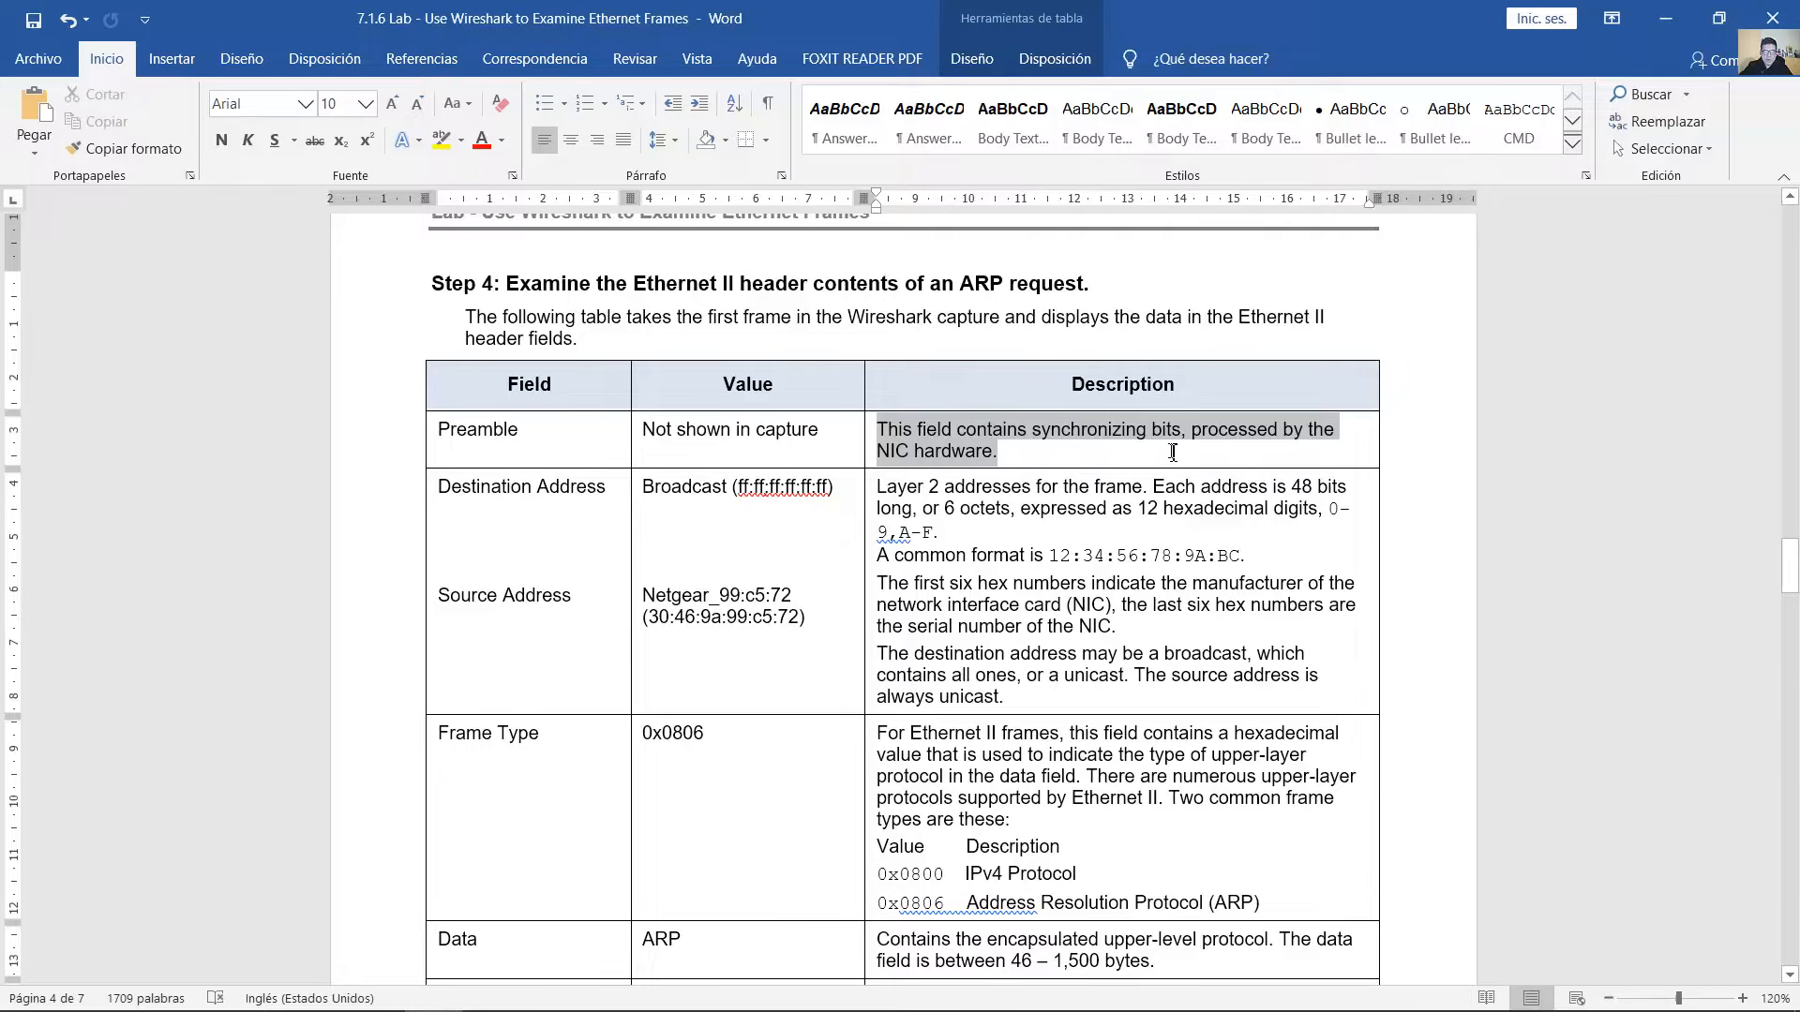
drag(1171, 455, 1171, 456)
scroll(1163, 459, down, 1)
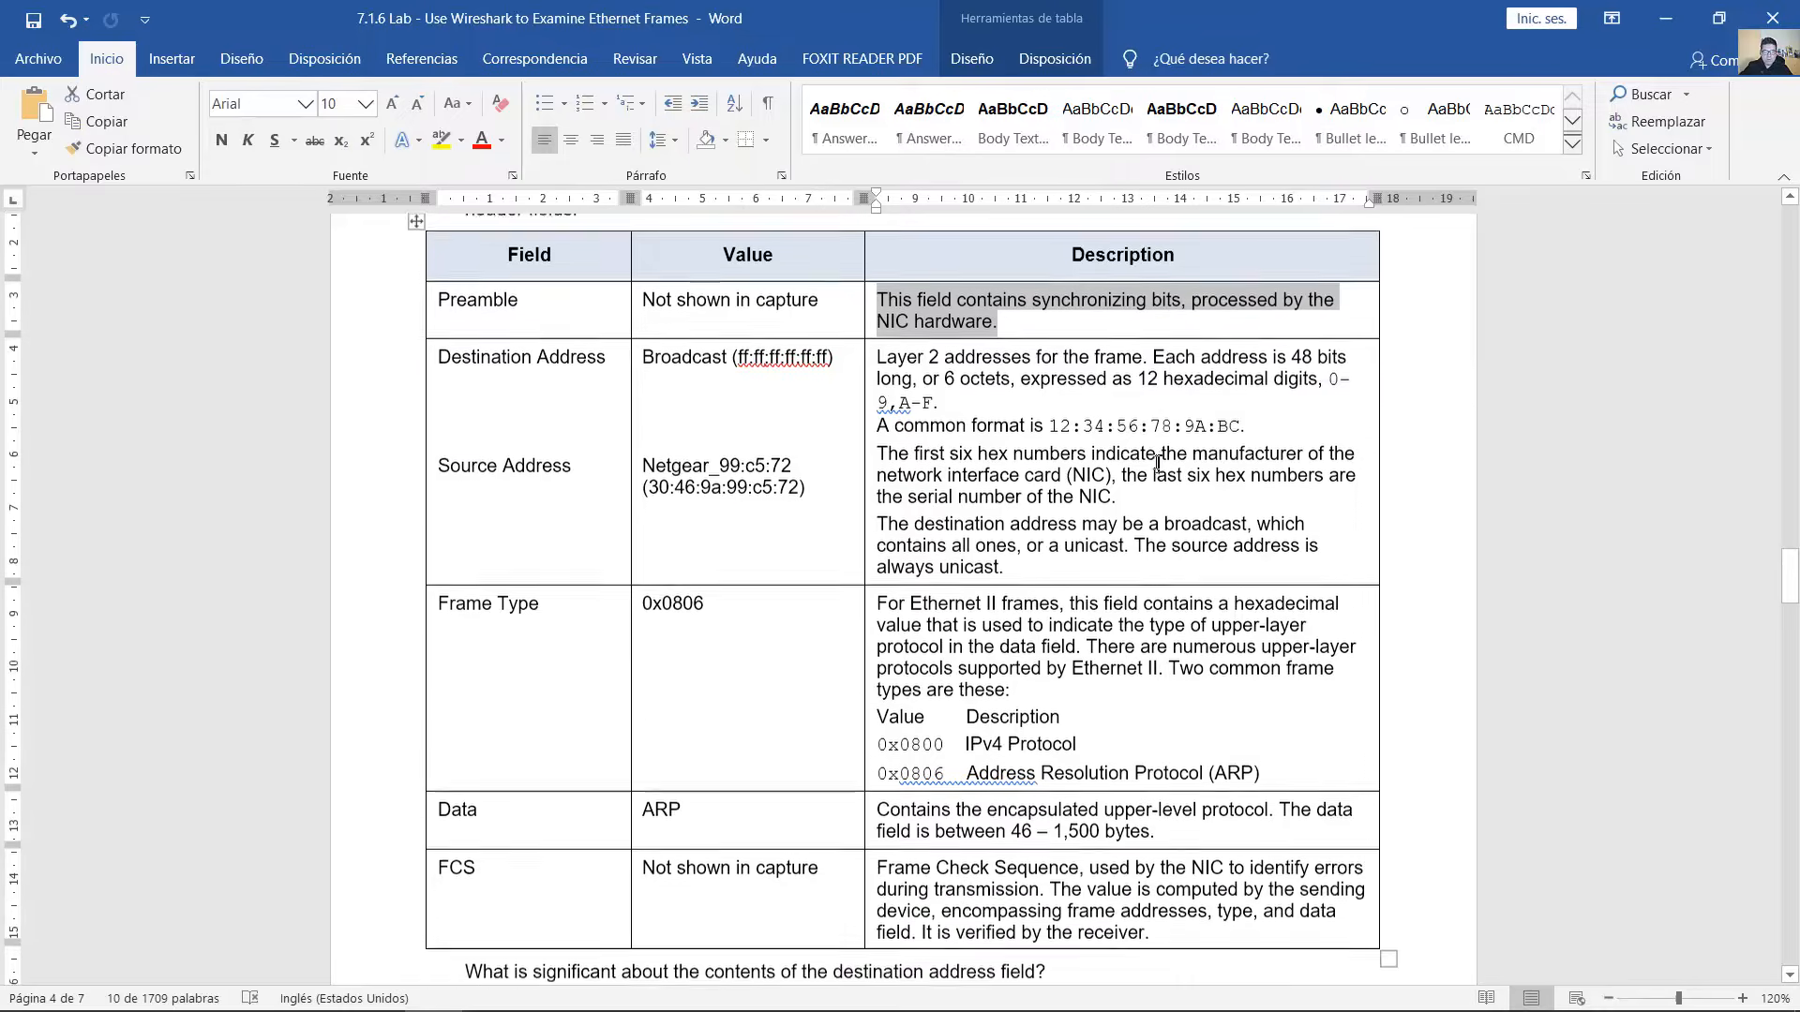
- Select frame 1 in Wireshark, then check the Ethernet adapter's IPv4 address in the Command Prompt output and return to the capture
click(608, 989)
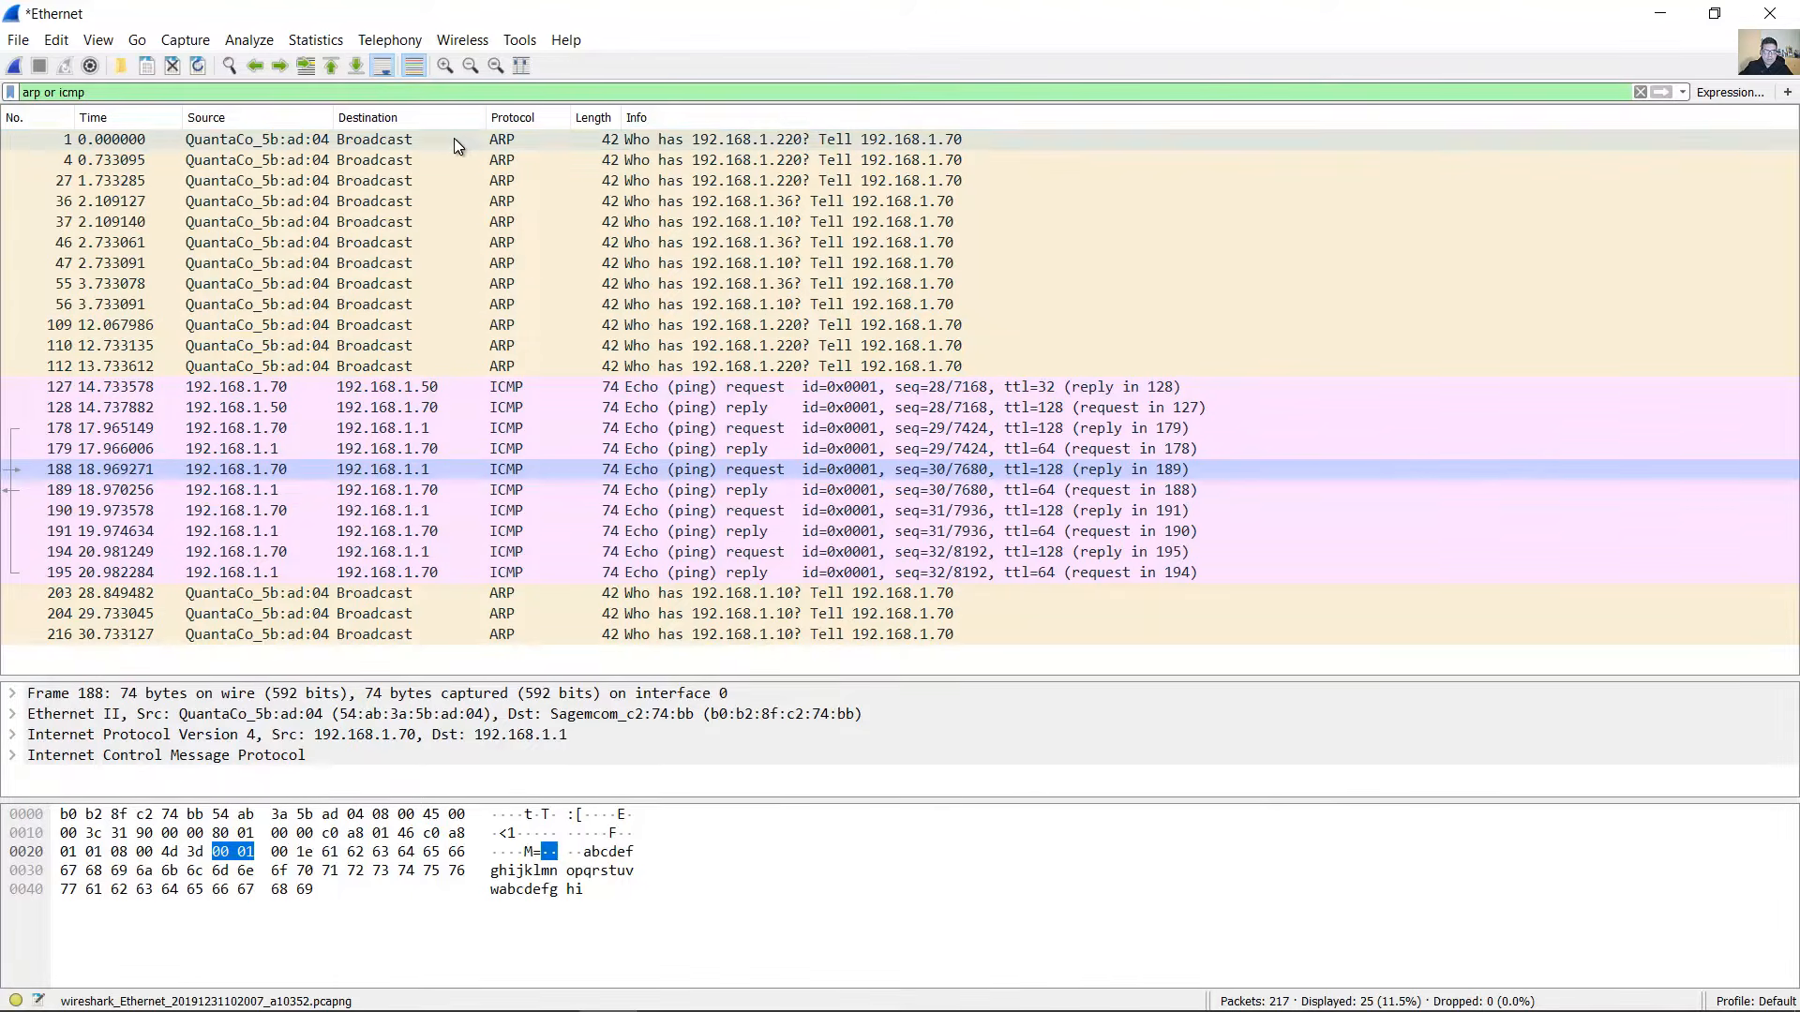
click(489, 138)
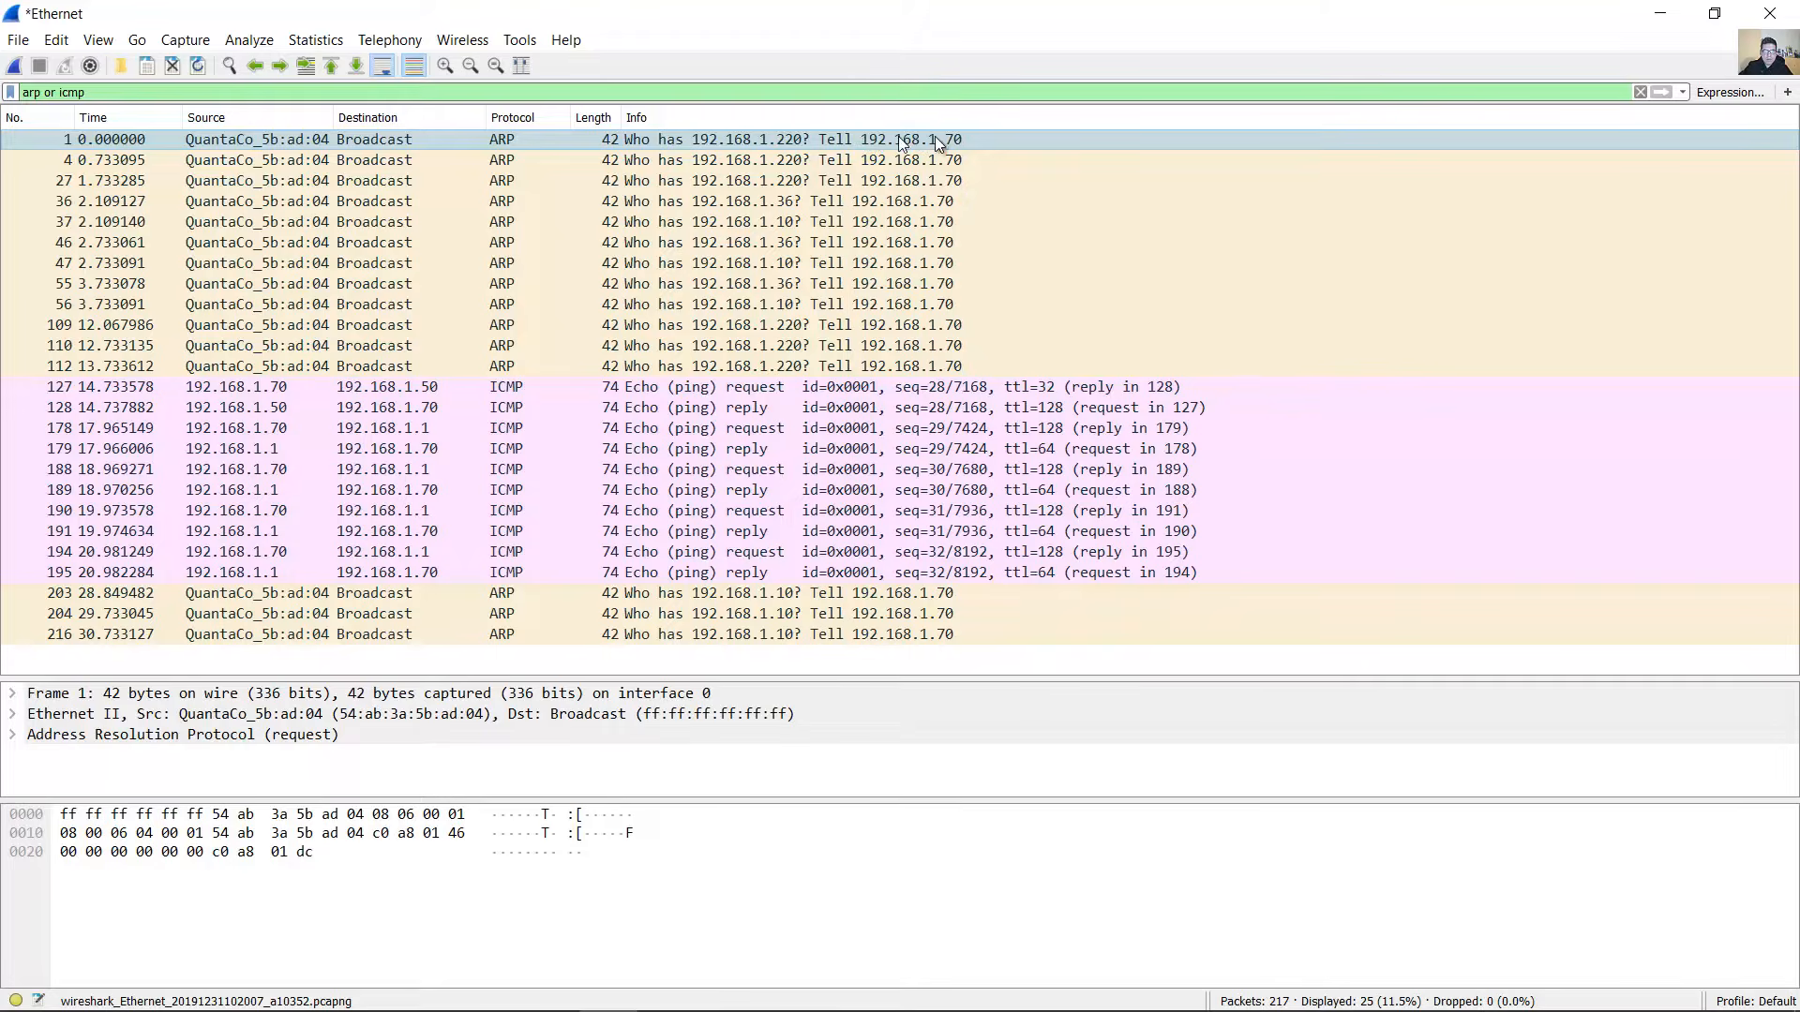
mouse_move(757, 968)
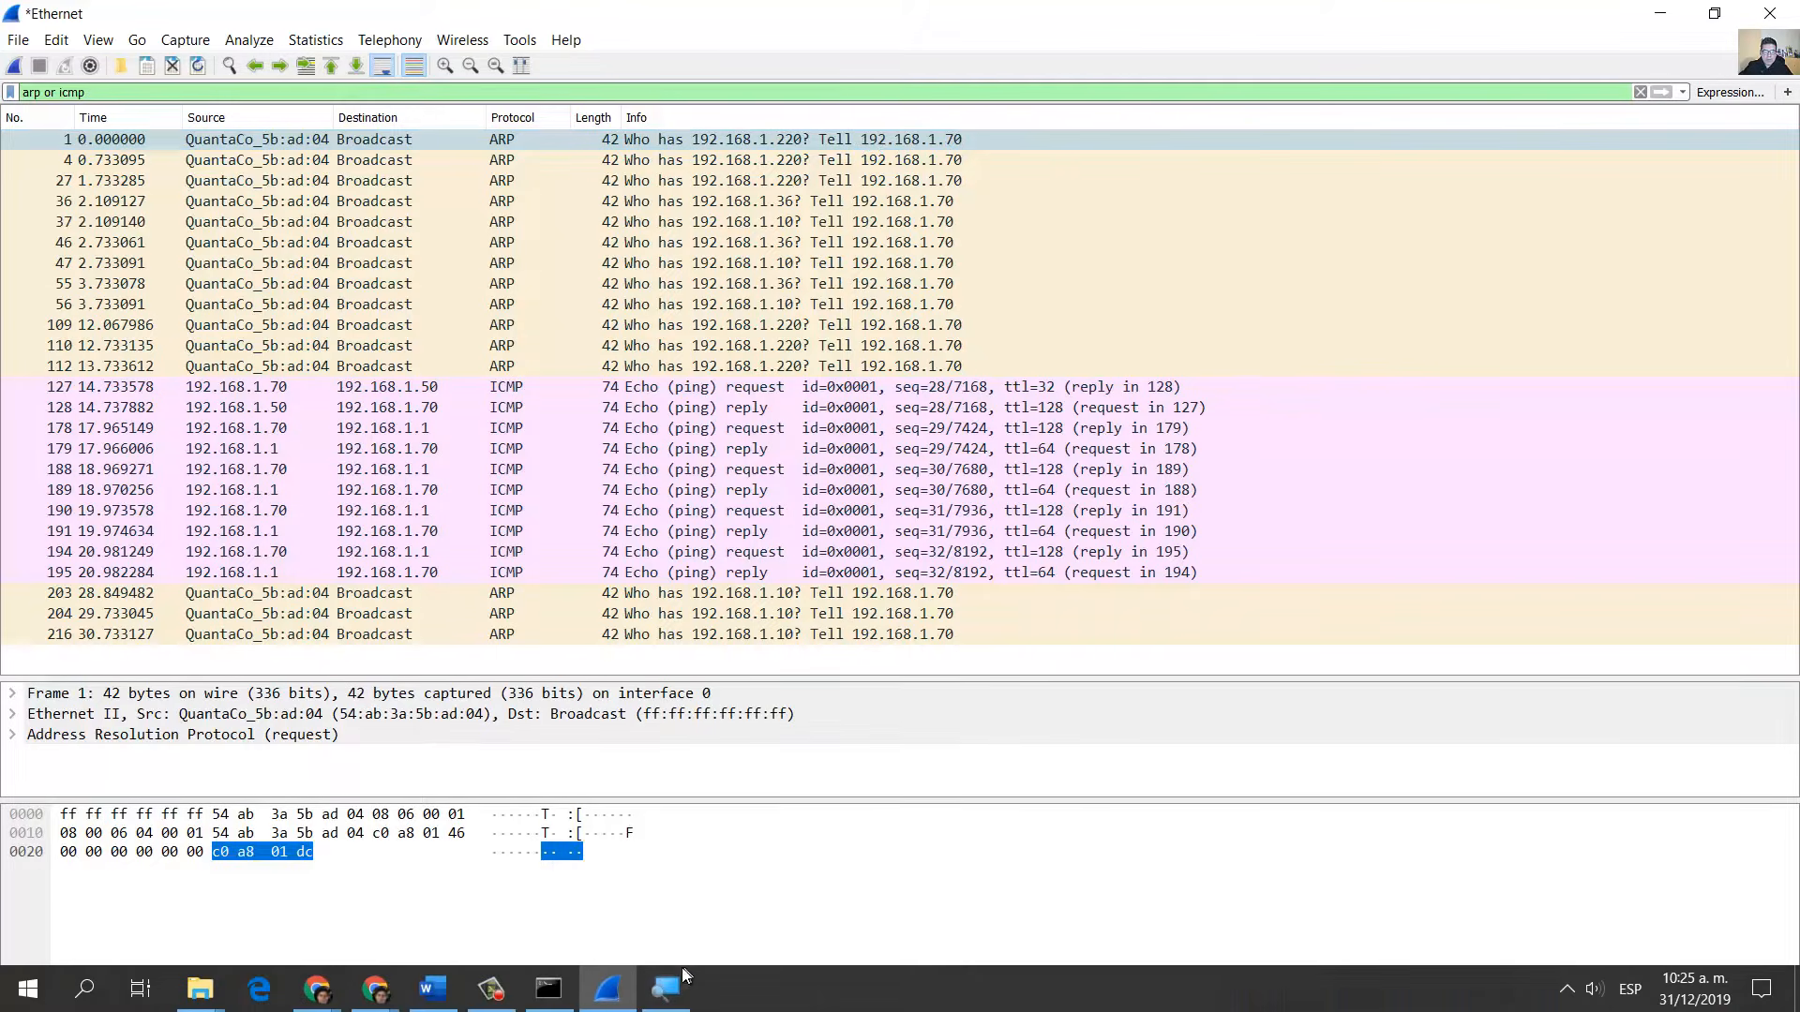
click(549, 1005)
scroll(756, 626, up, 10)
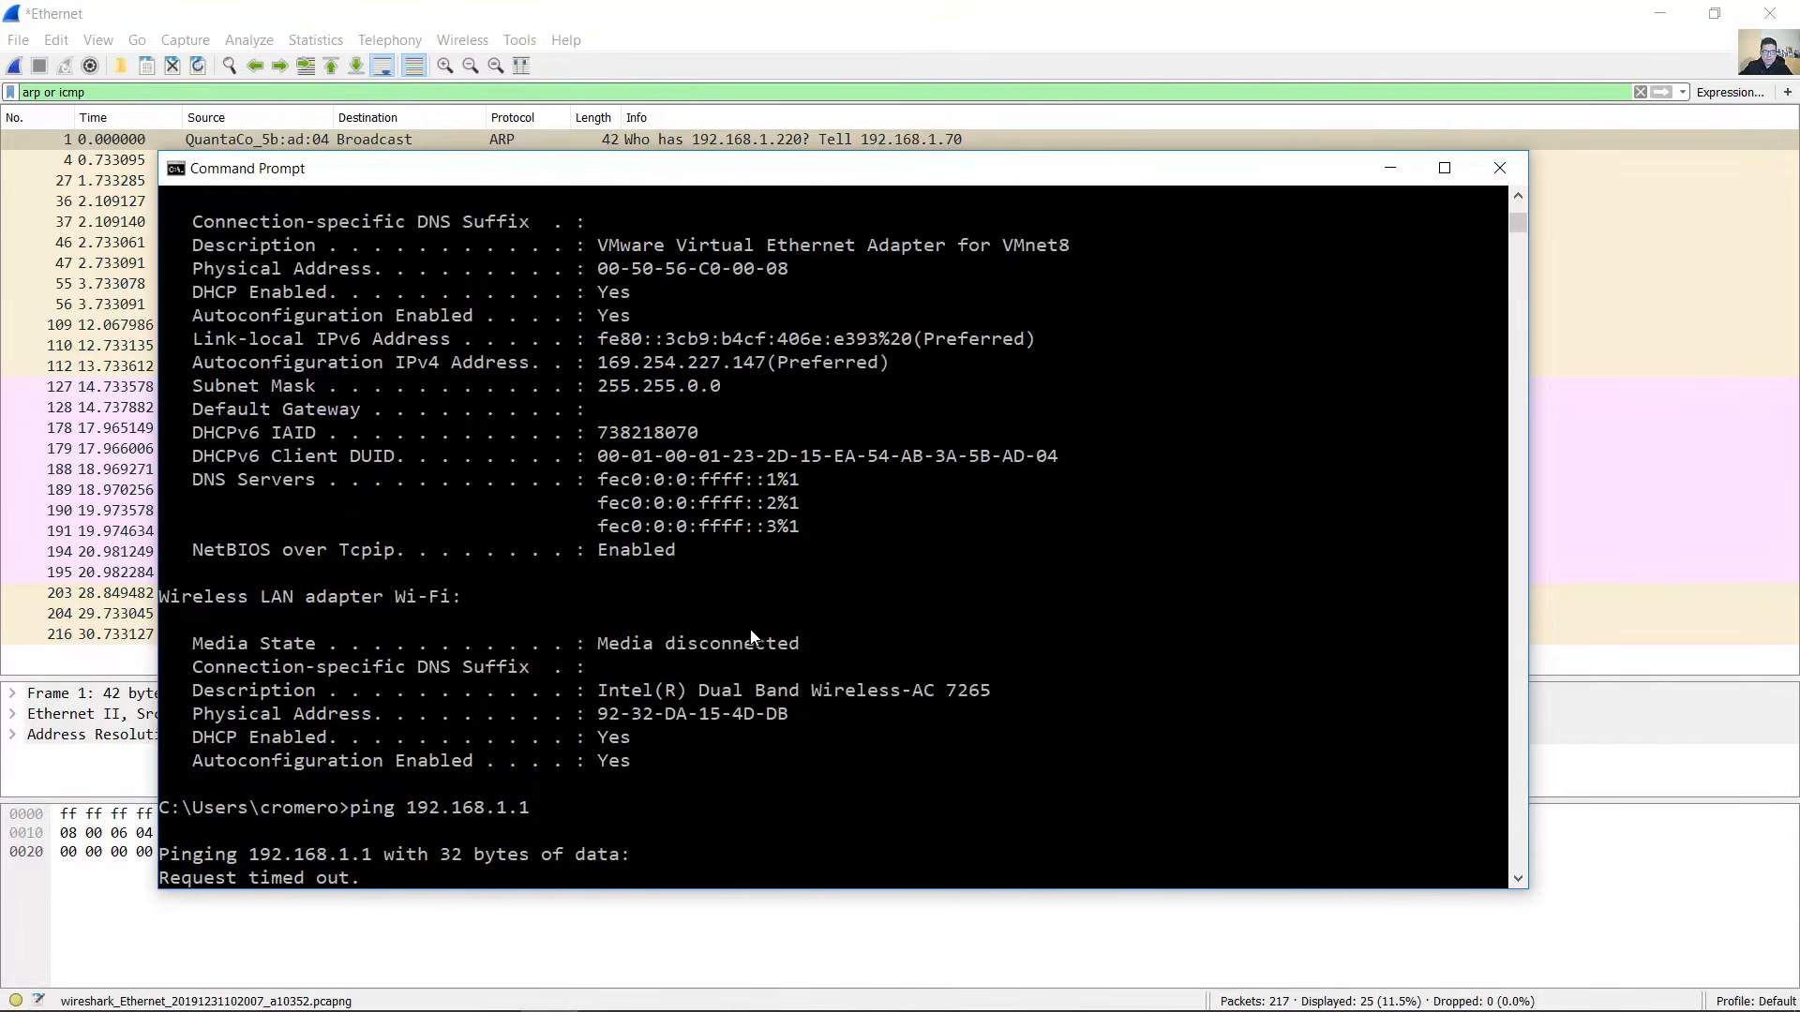
scroll(729, 514, up, 10)
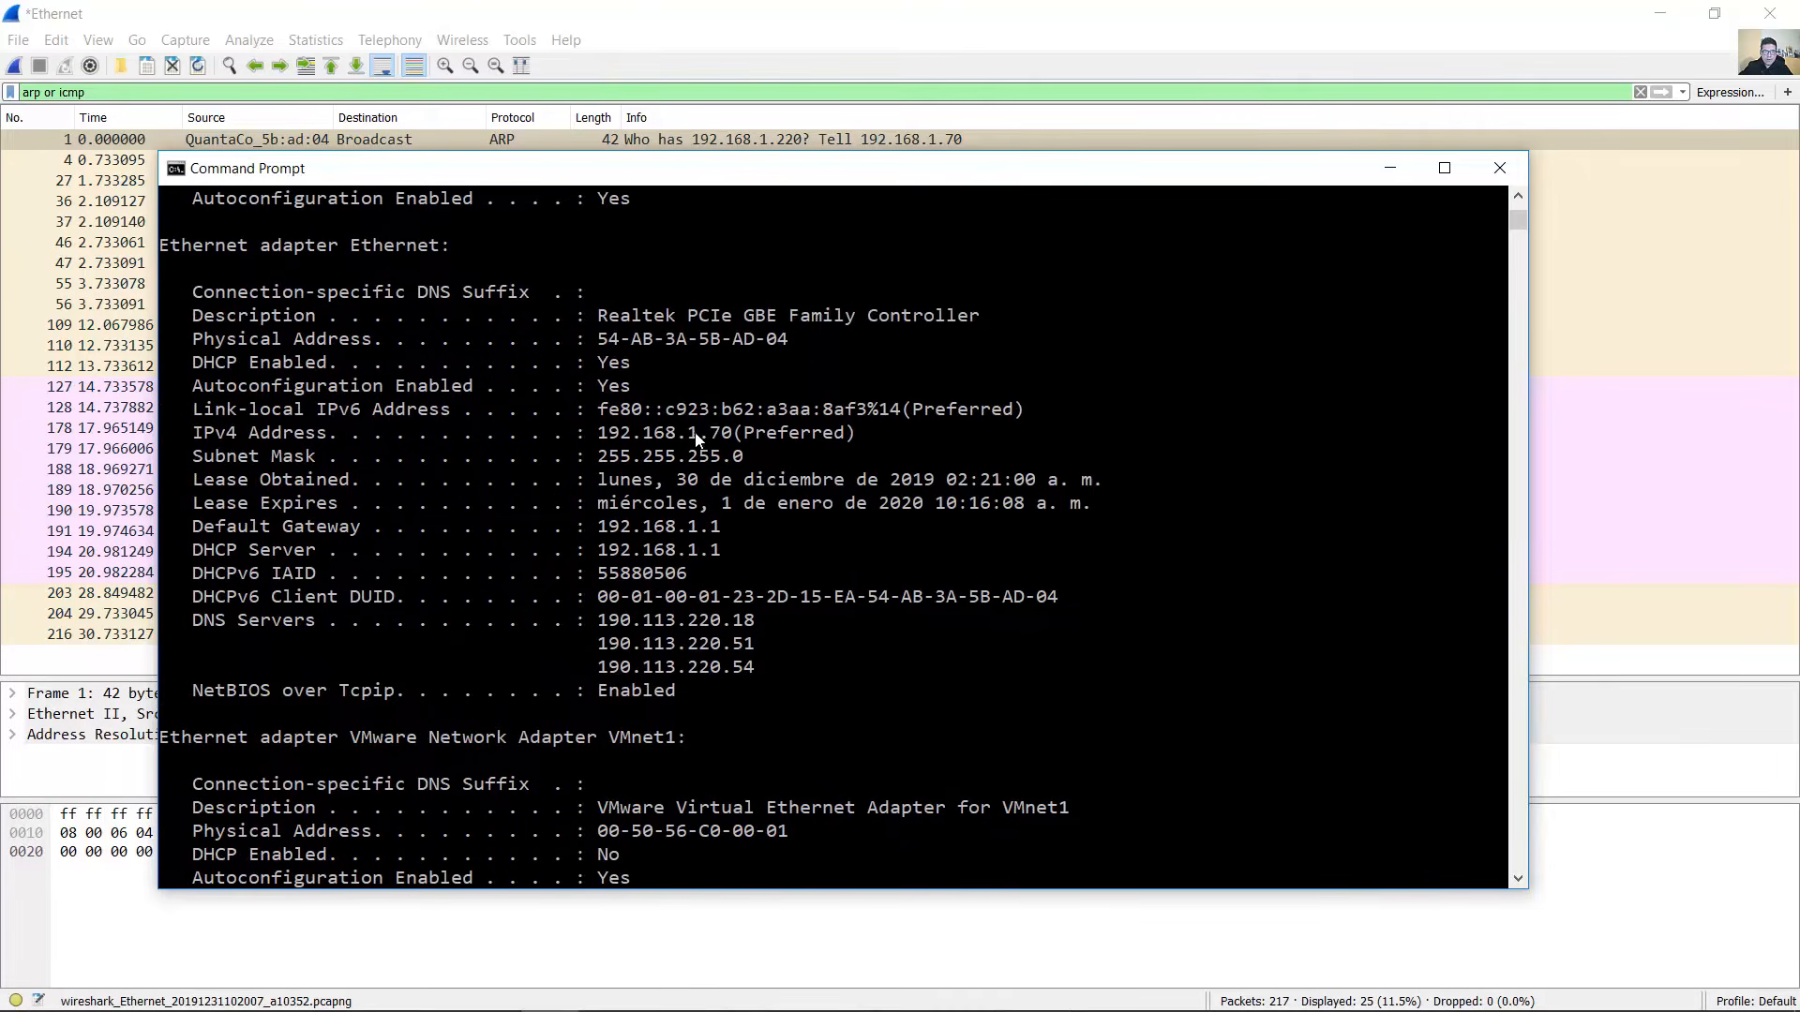
drag(696, 438, 738, 441)
click(1123, 25)
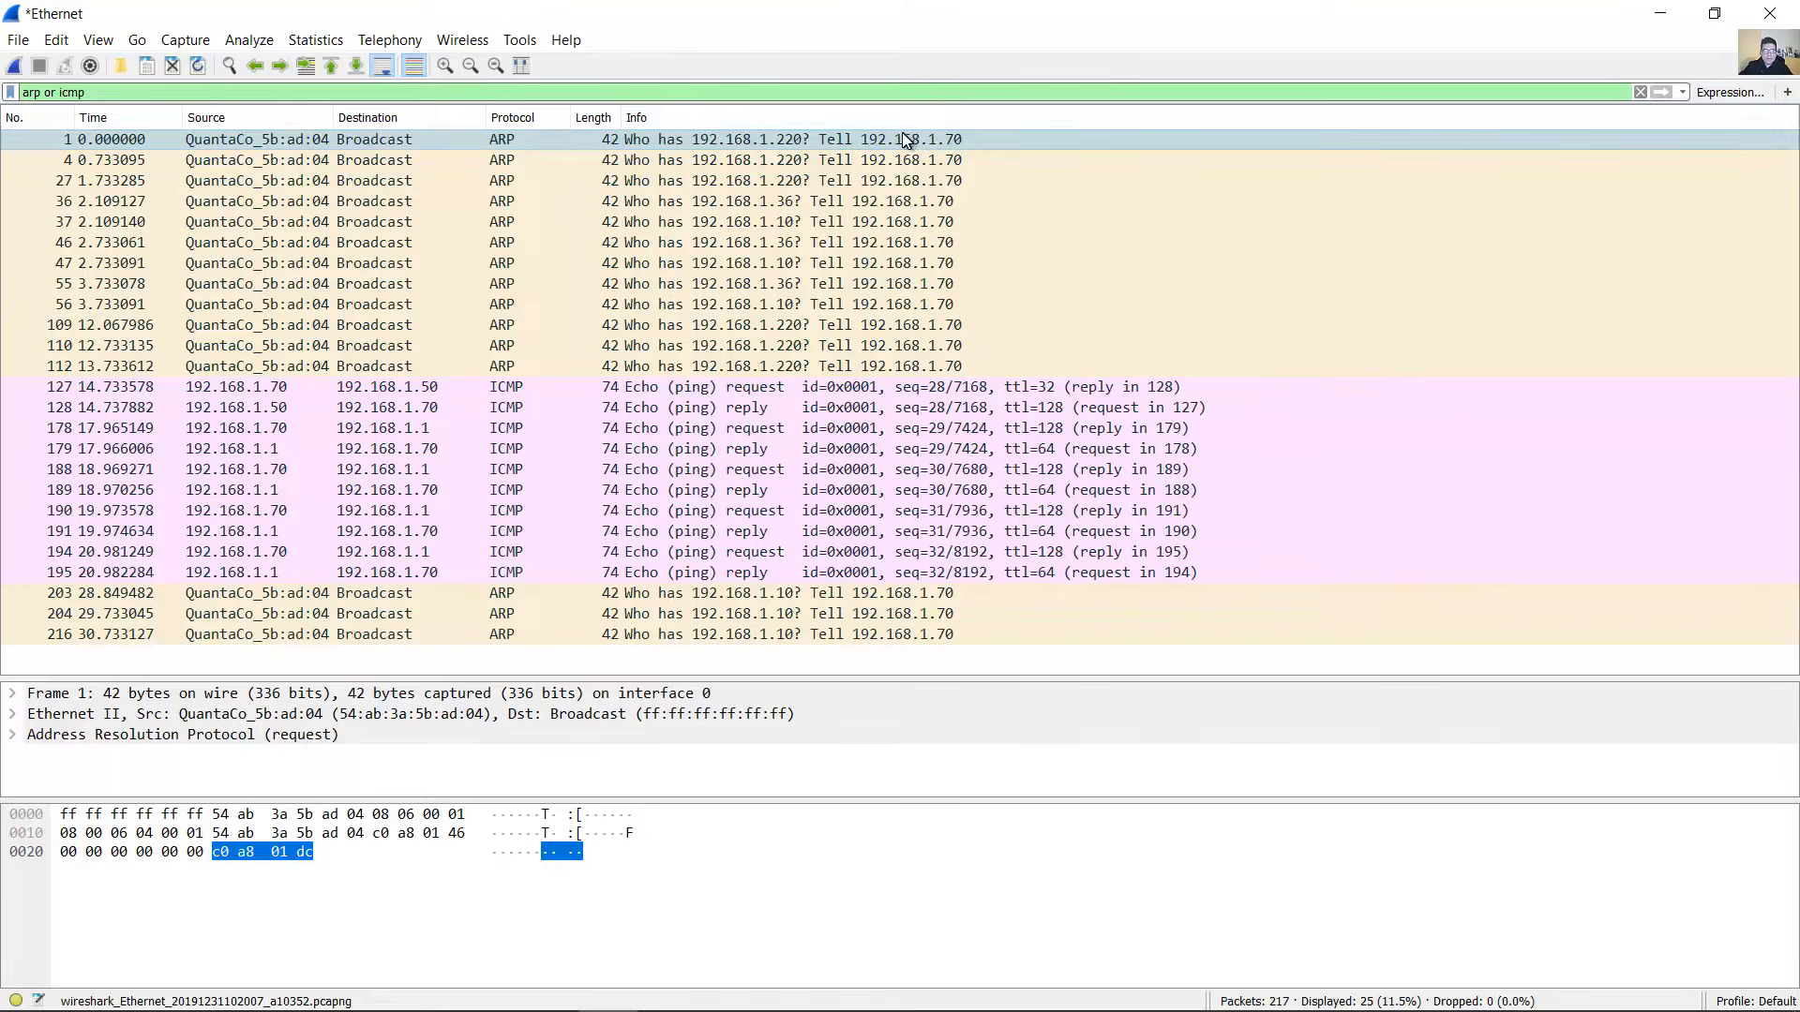
- Go through the ARP requests from frame 4 to frame 46, viewing frame 46's details in a separate window and closing it
click(786, 161)
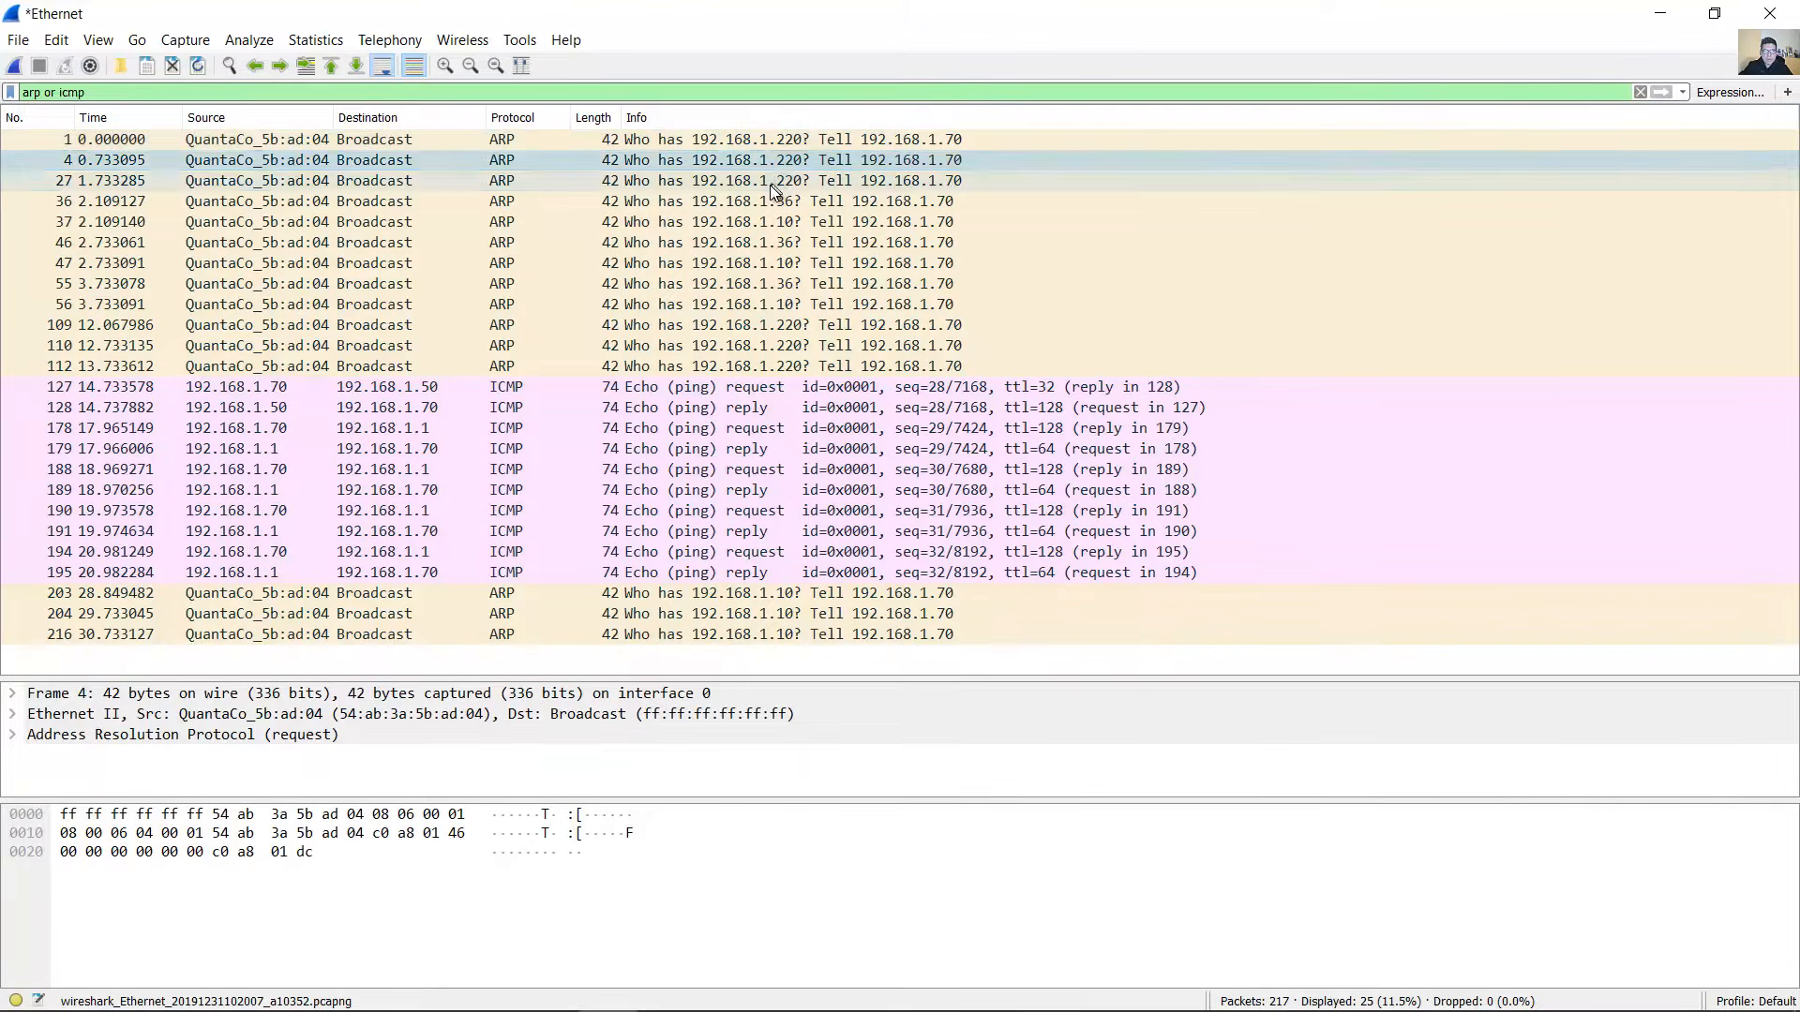
click(769, 183)
click(769, 222)
click(768, 202)
click(776, 242)
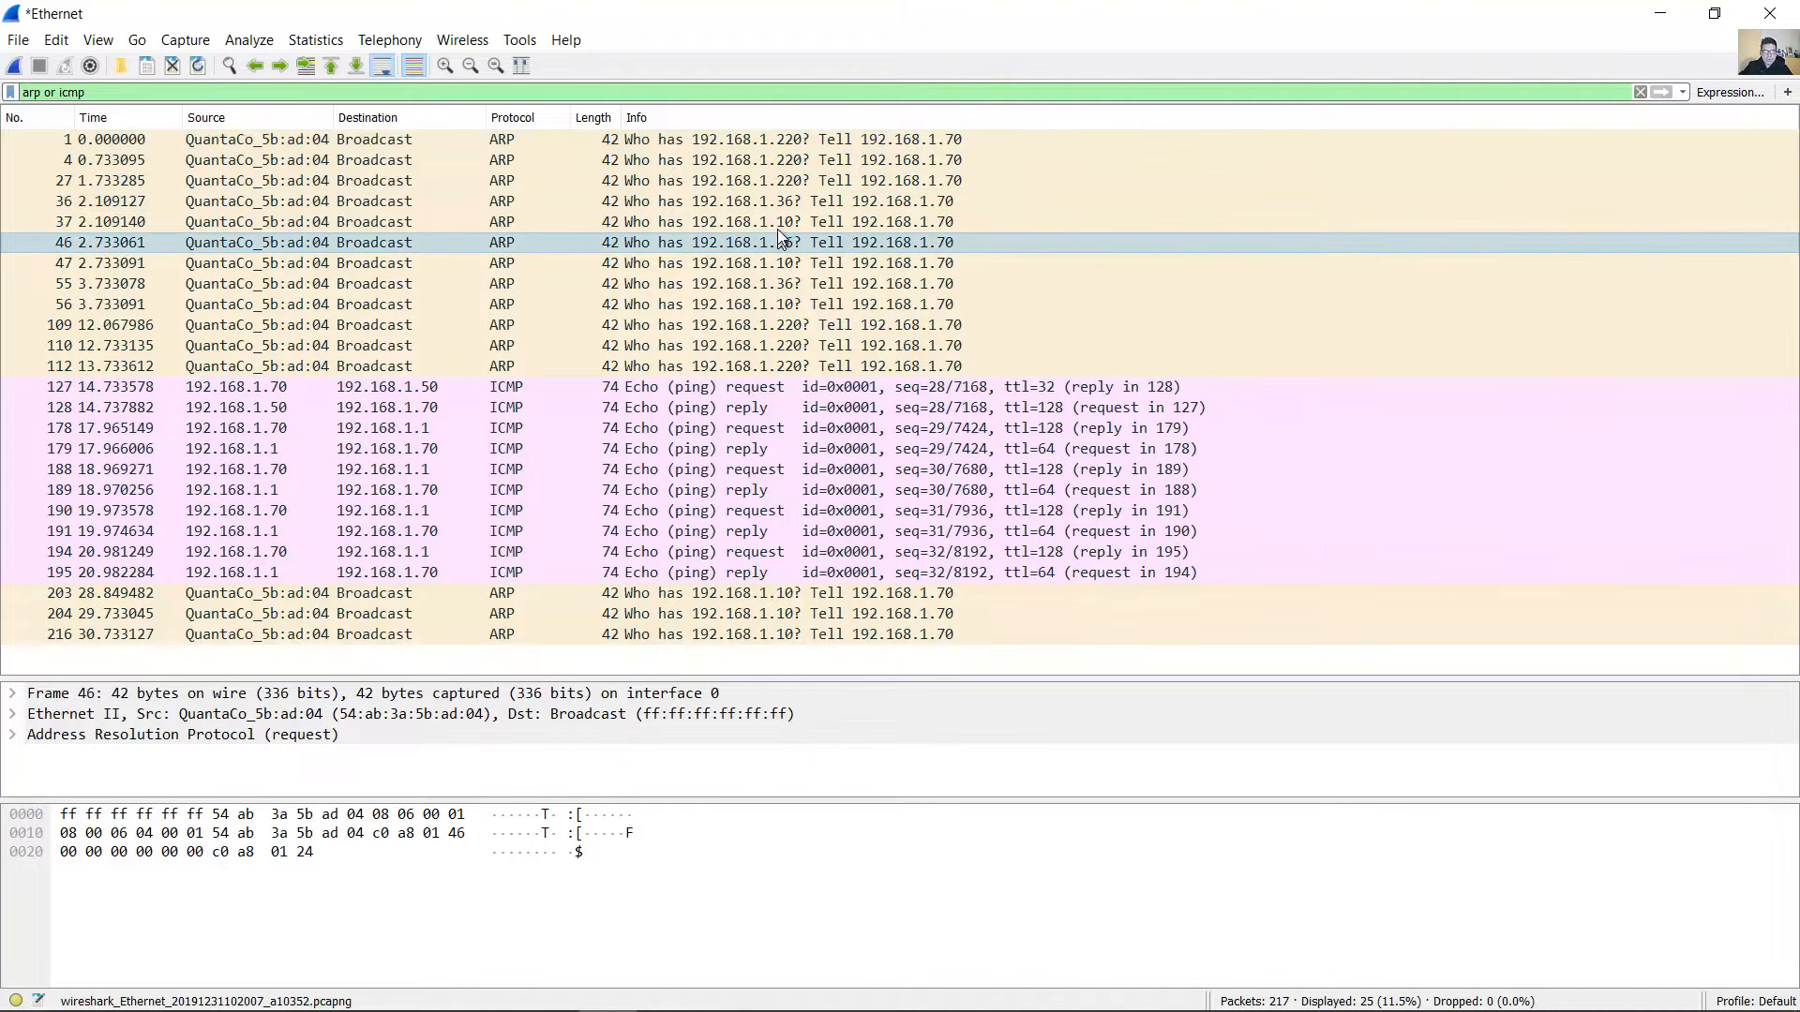
click(769, 223)
click(770, 243)
double_click(773, 244)
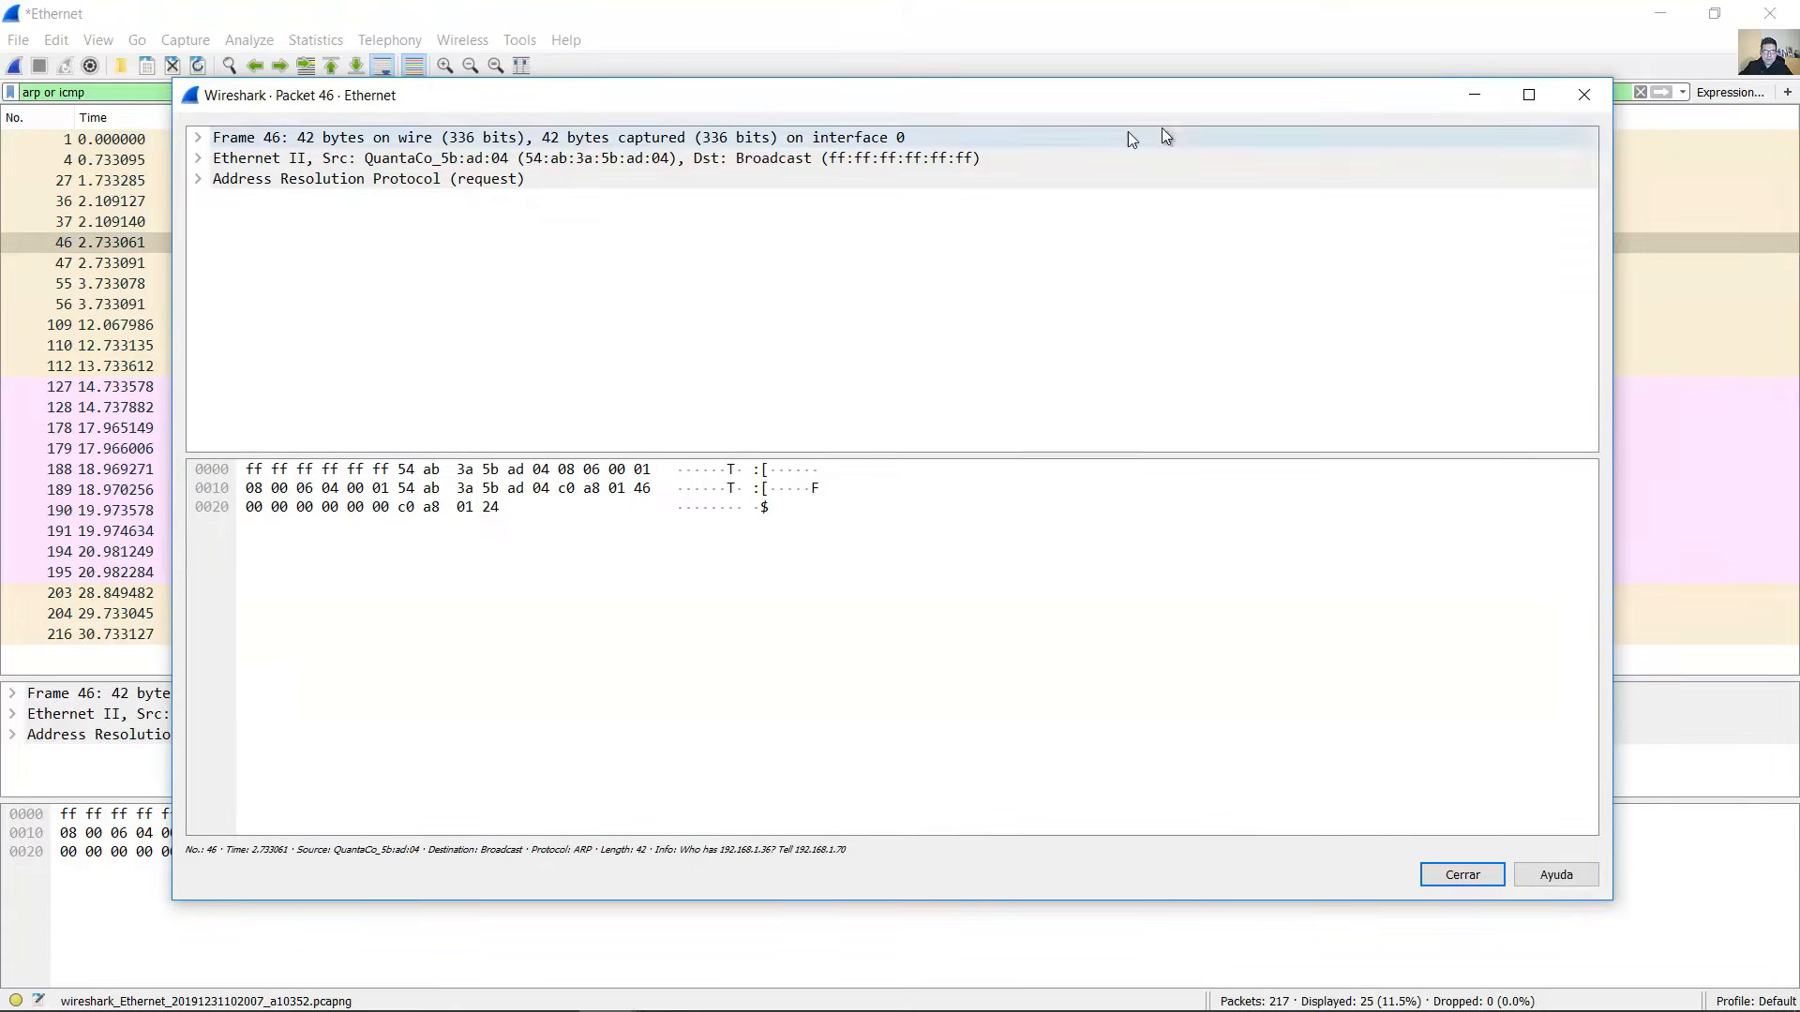
click(1576, 98)
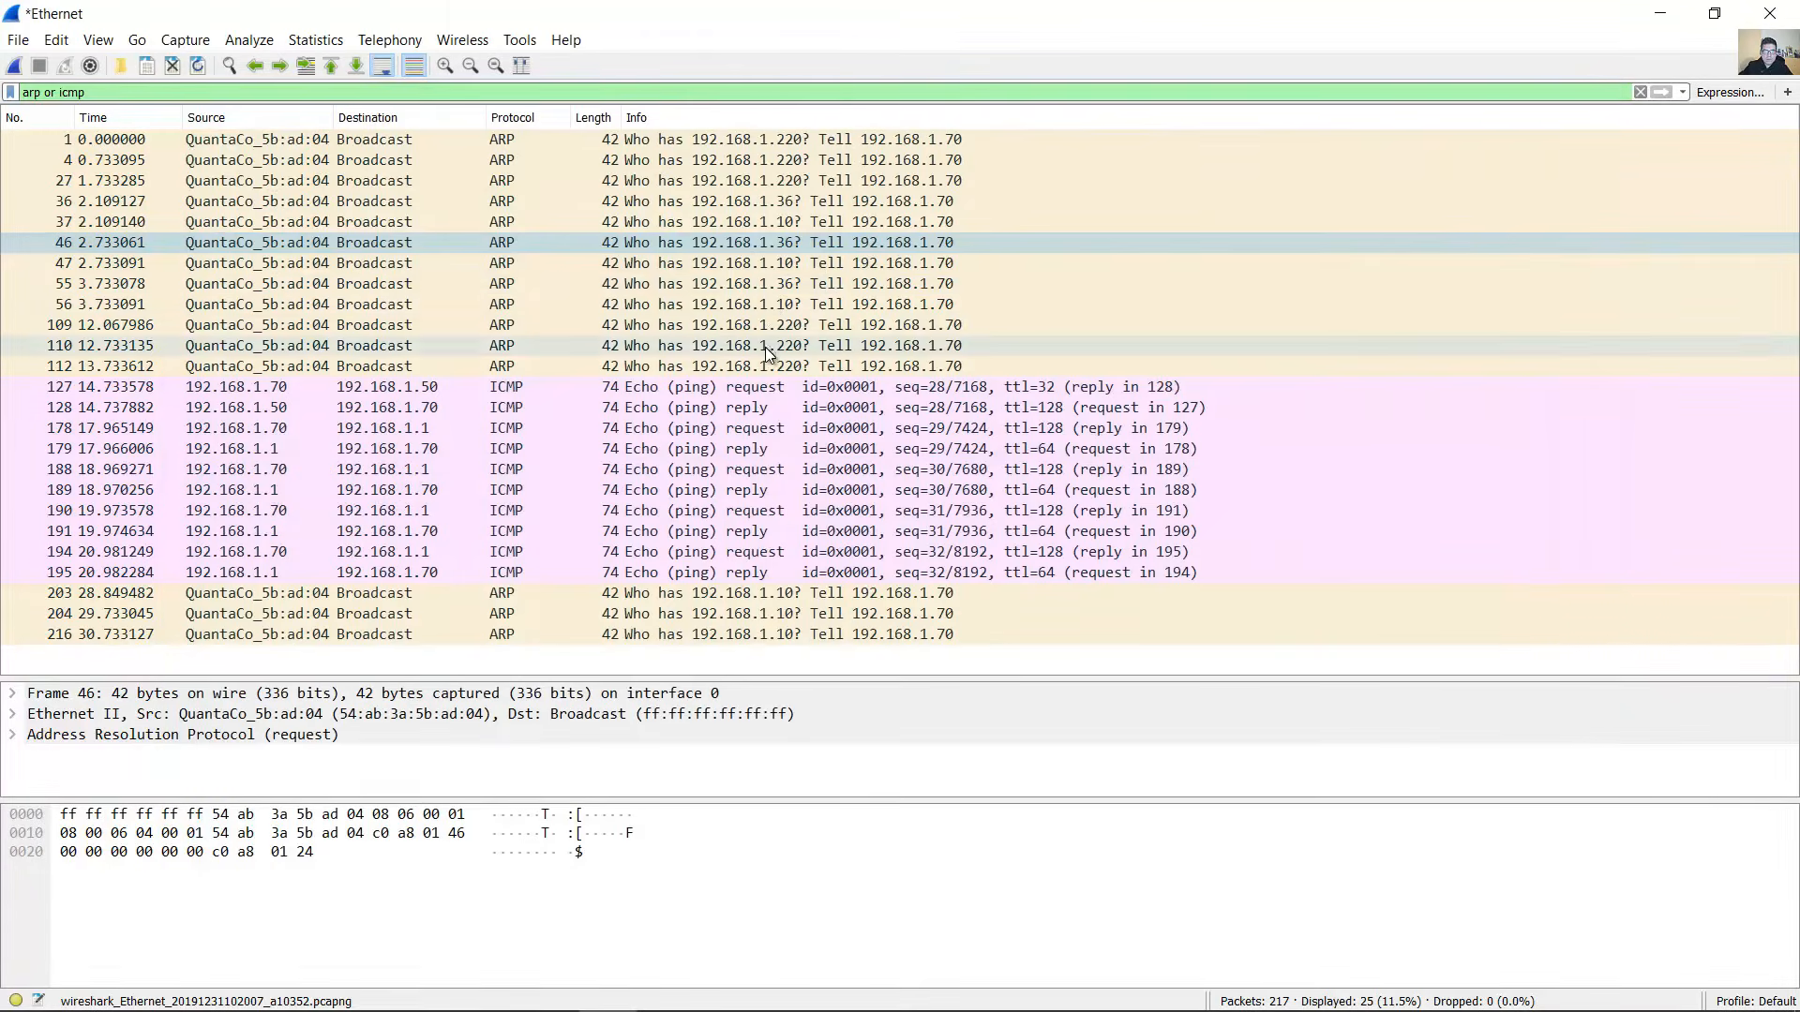
- Go through the ARP requests from frame 1 to frame 47 to compare the requested IP addresses
click(772, 141)
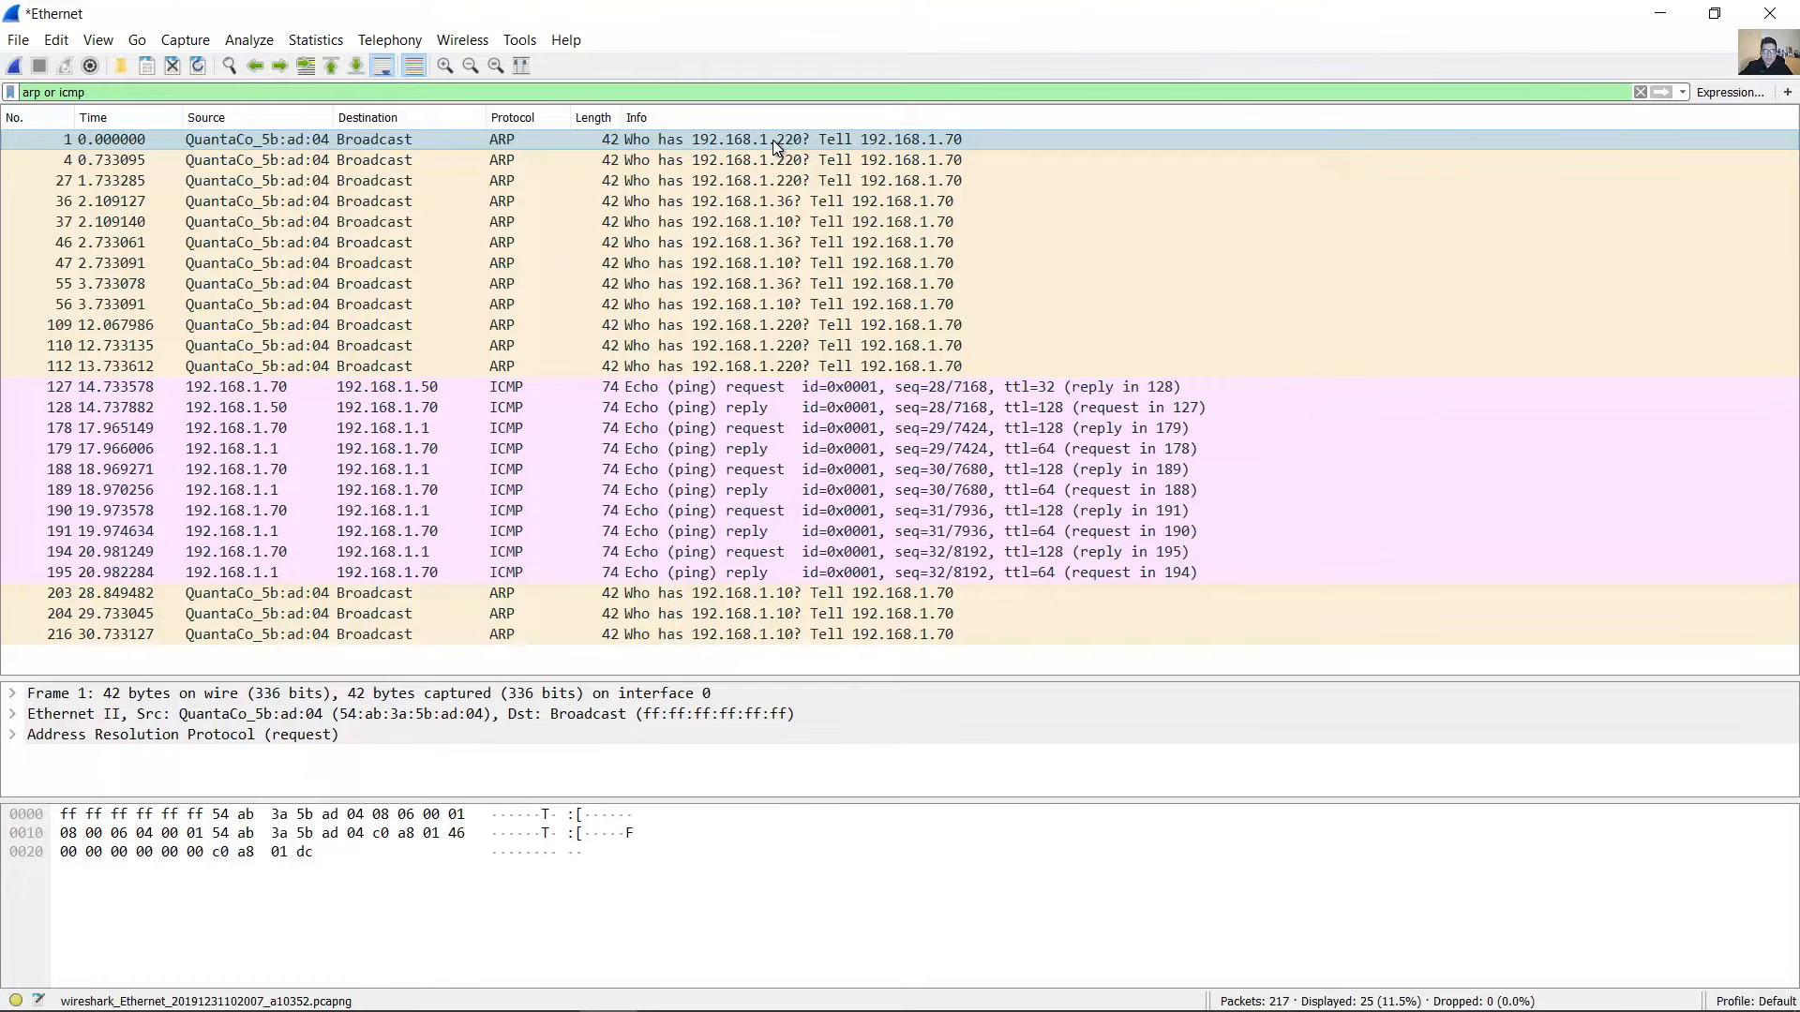
click(749, 161)
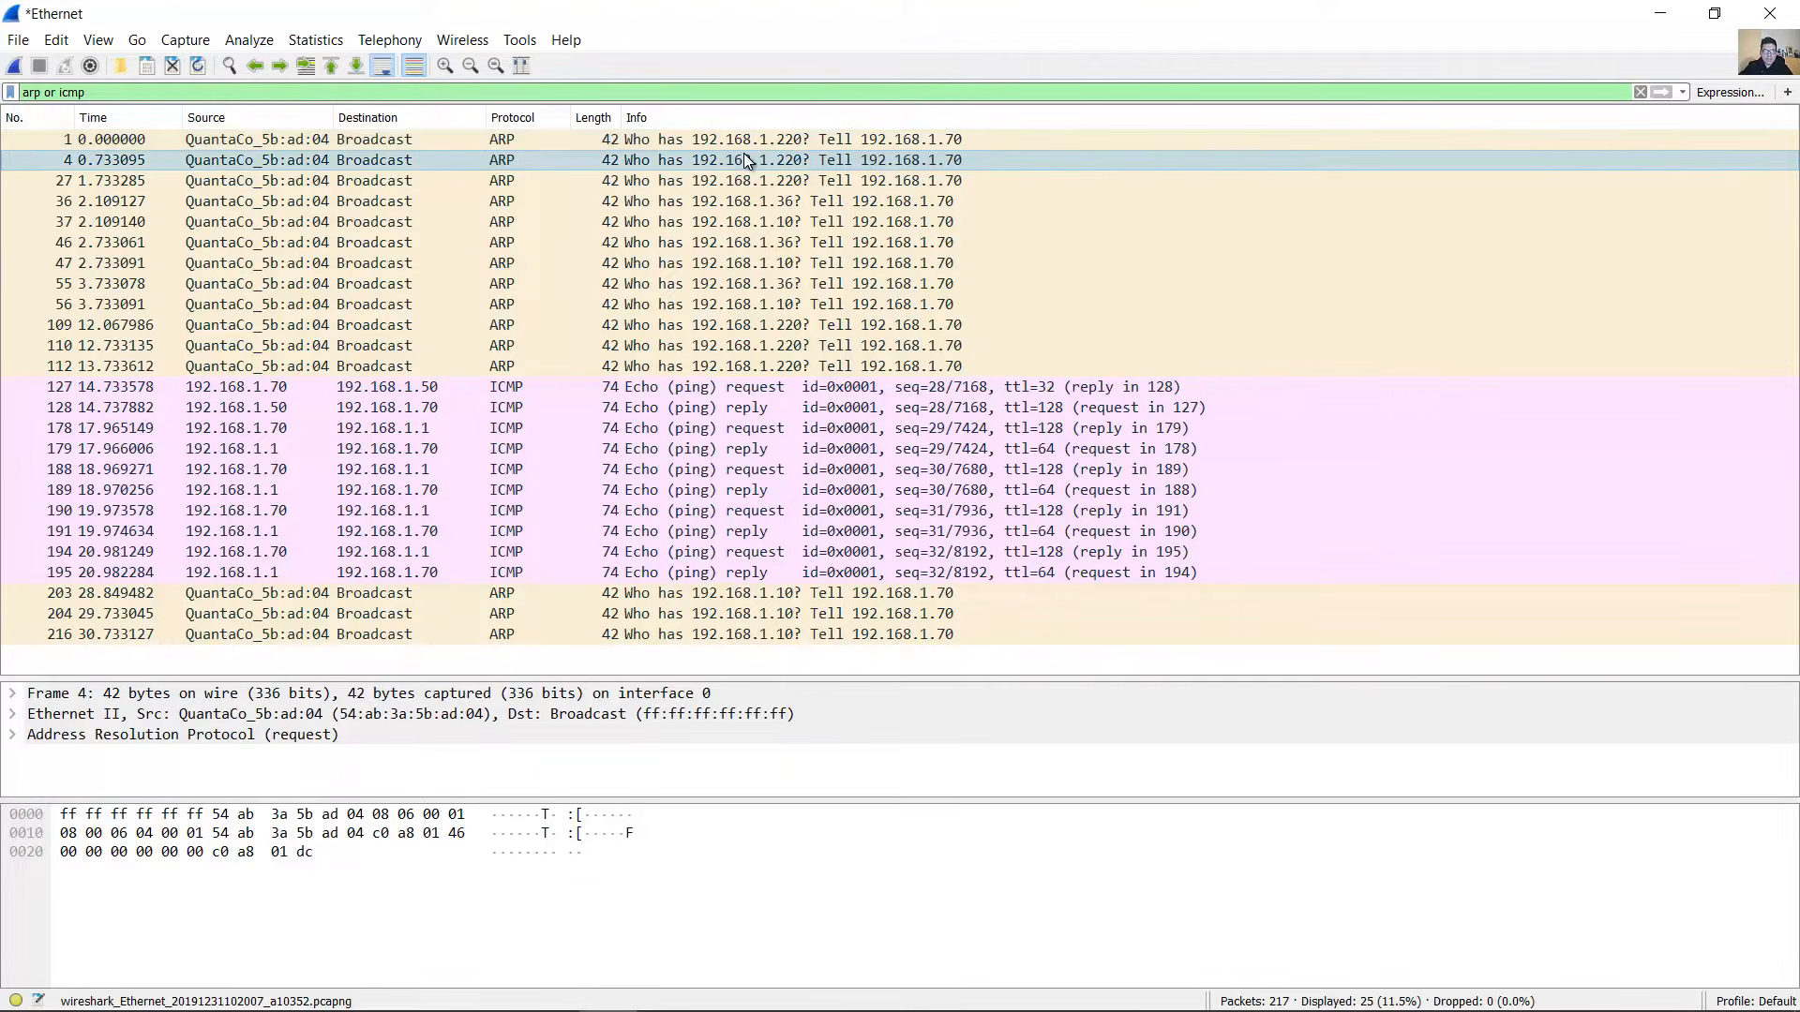
click(750, 181)
click(744, 204)
click(739, 224)
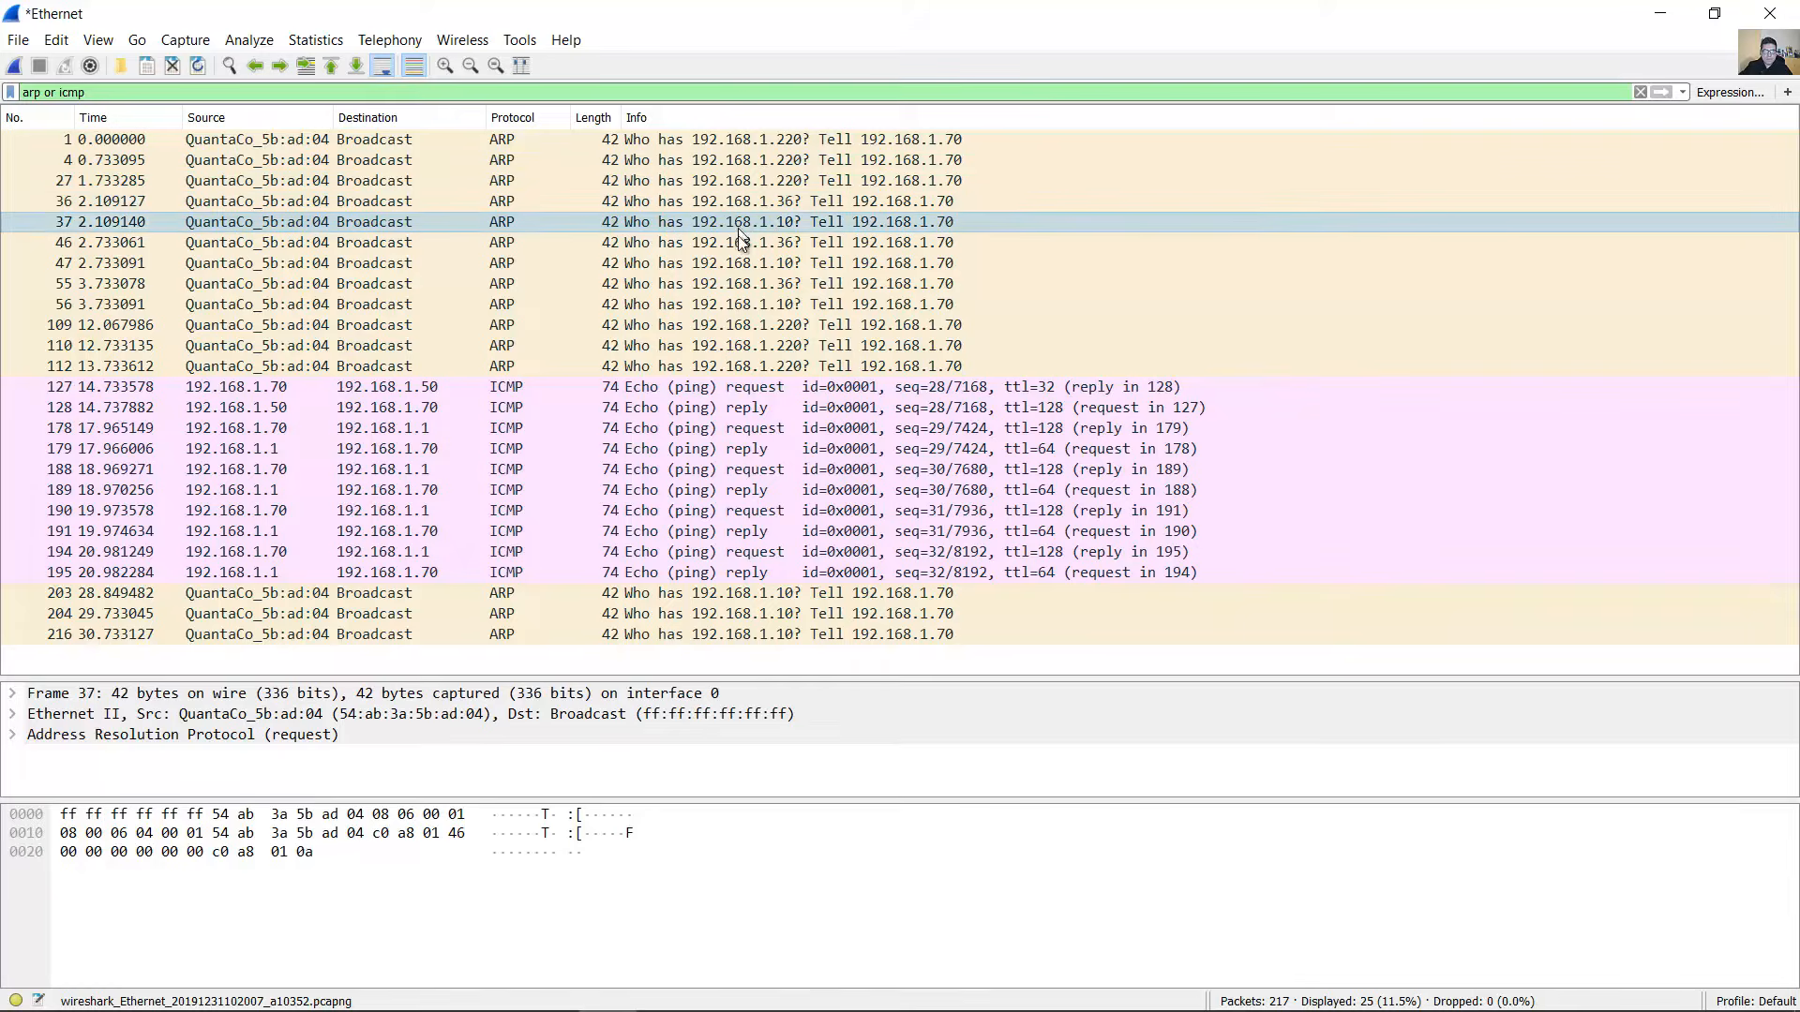
click(741, 242)
click(744, 258)
- Select frame 1's summary line in the packet details and enlarge the details area upward over the packet list
click(750, 143)
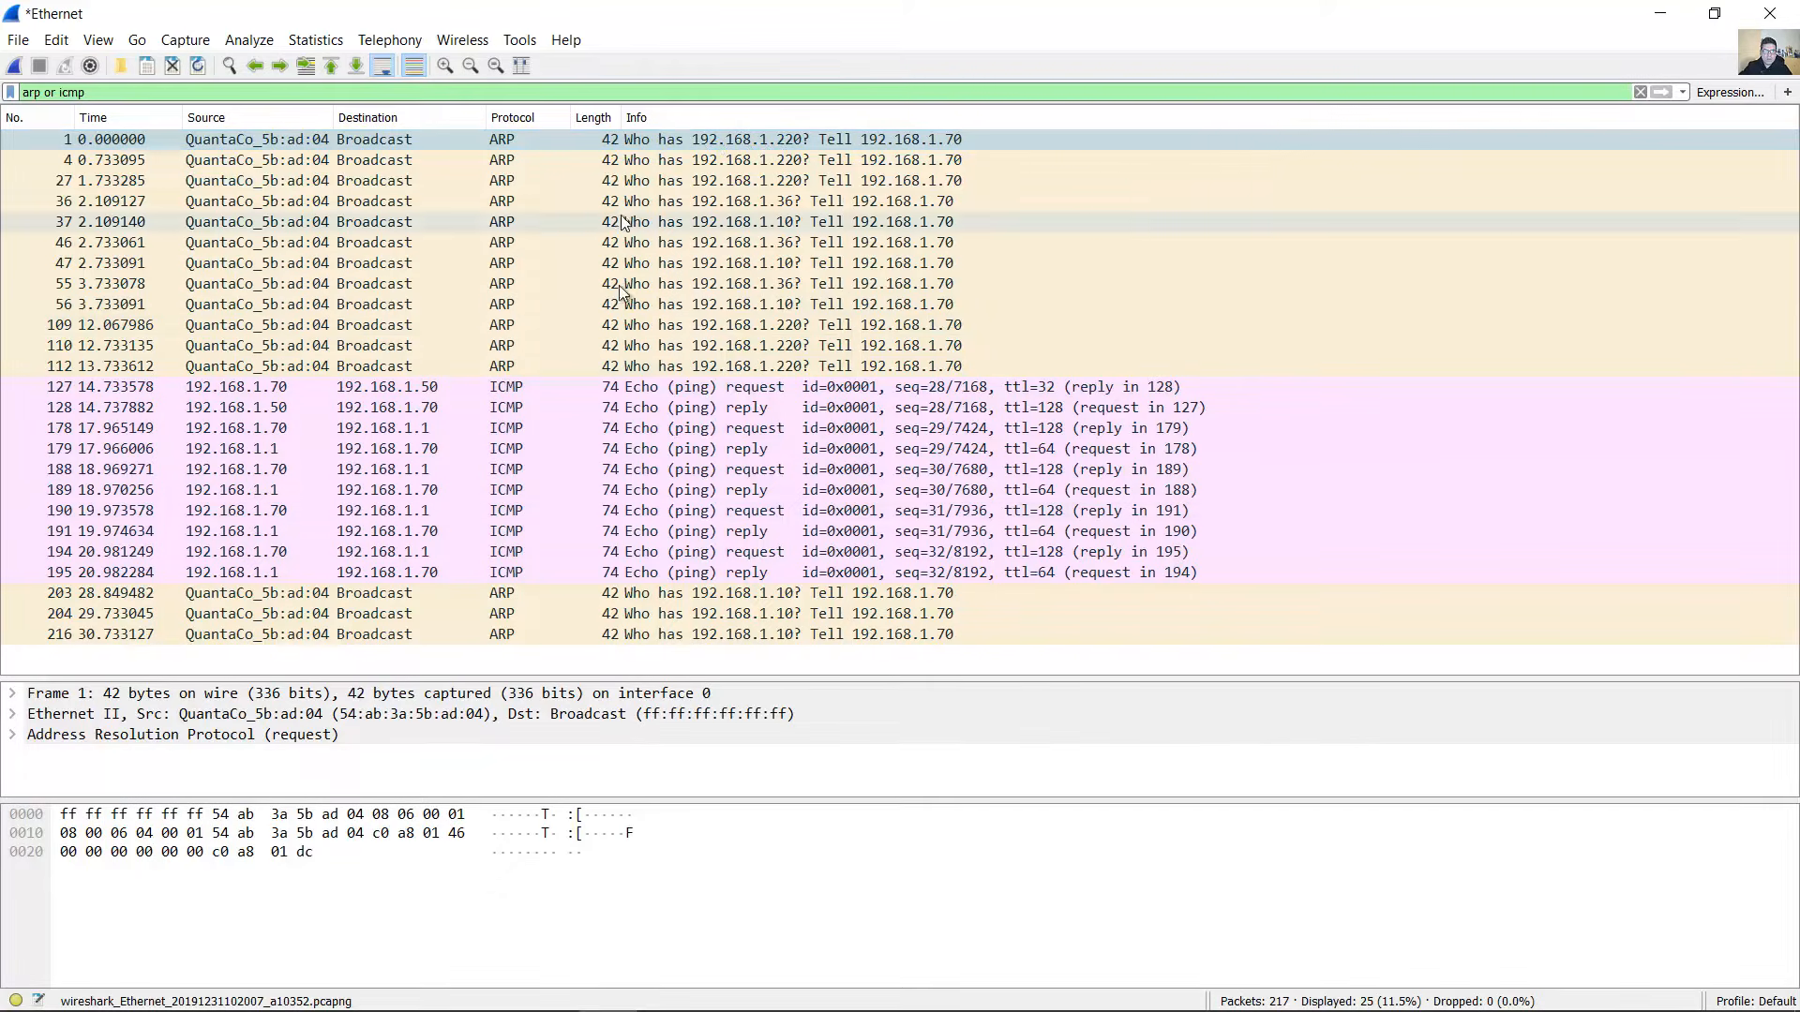
click(661, 693)
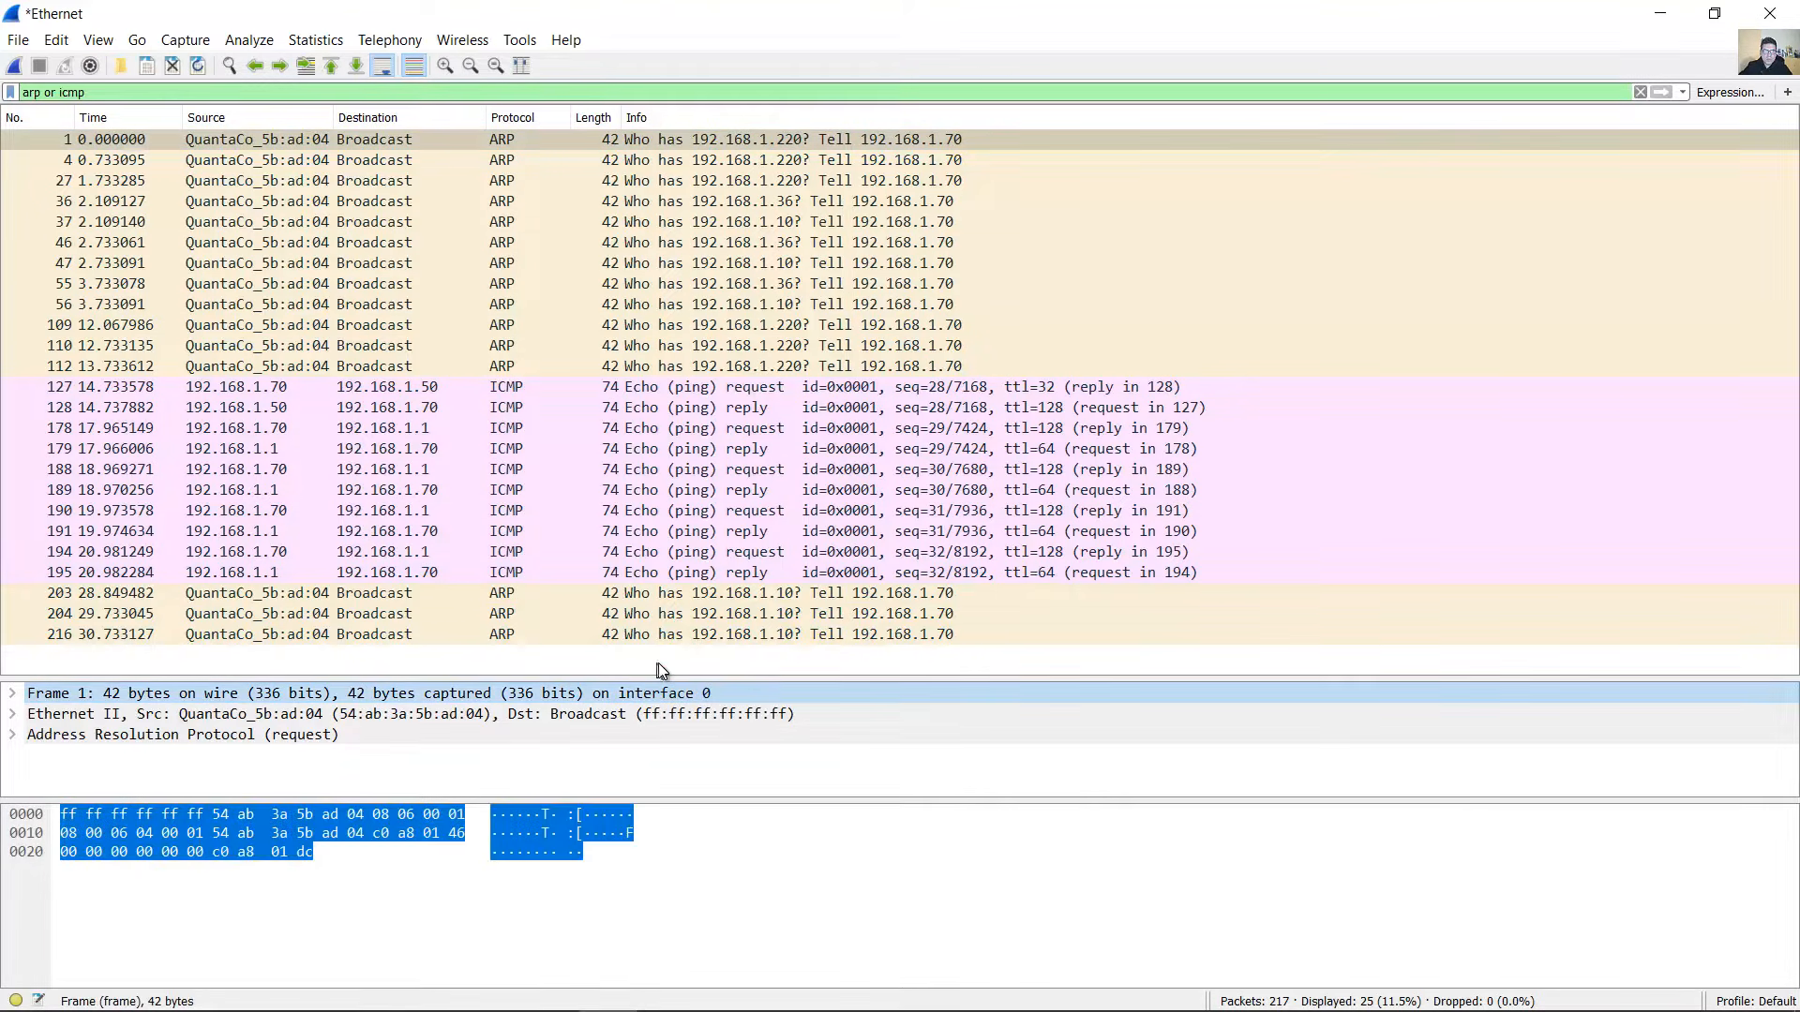
drag(653, 675, 647, 427)
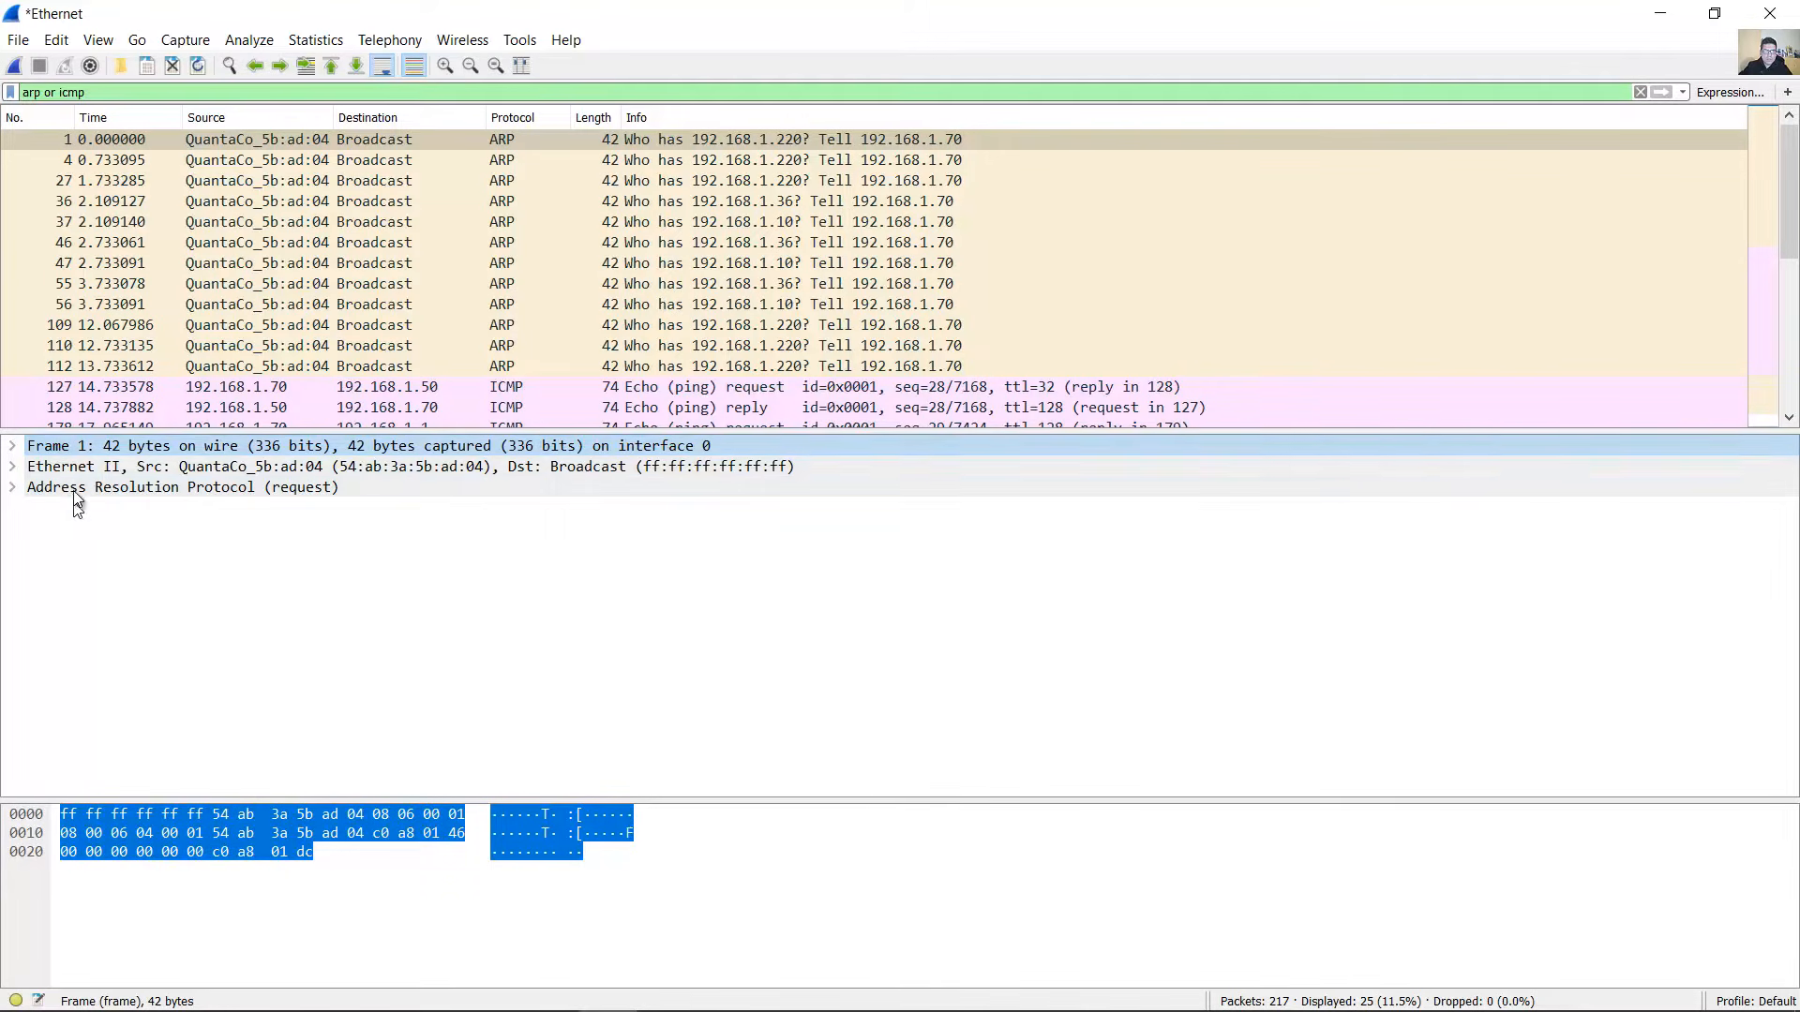
- Switch to the Word lab document, highlight the Destination Address field and its ff:ff:ff:ff:ff:ff value, and return to Wireshark
mouse_move(559, 1007)
click(434, 1005)
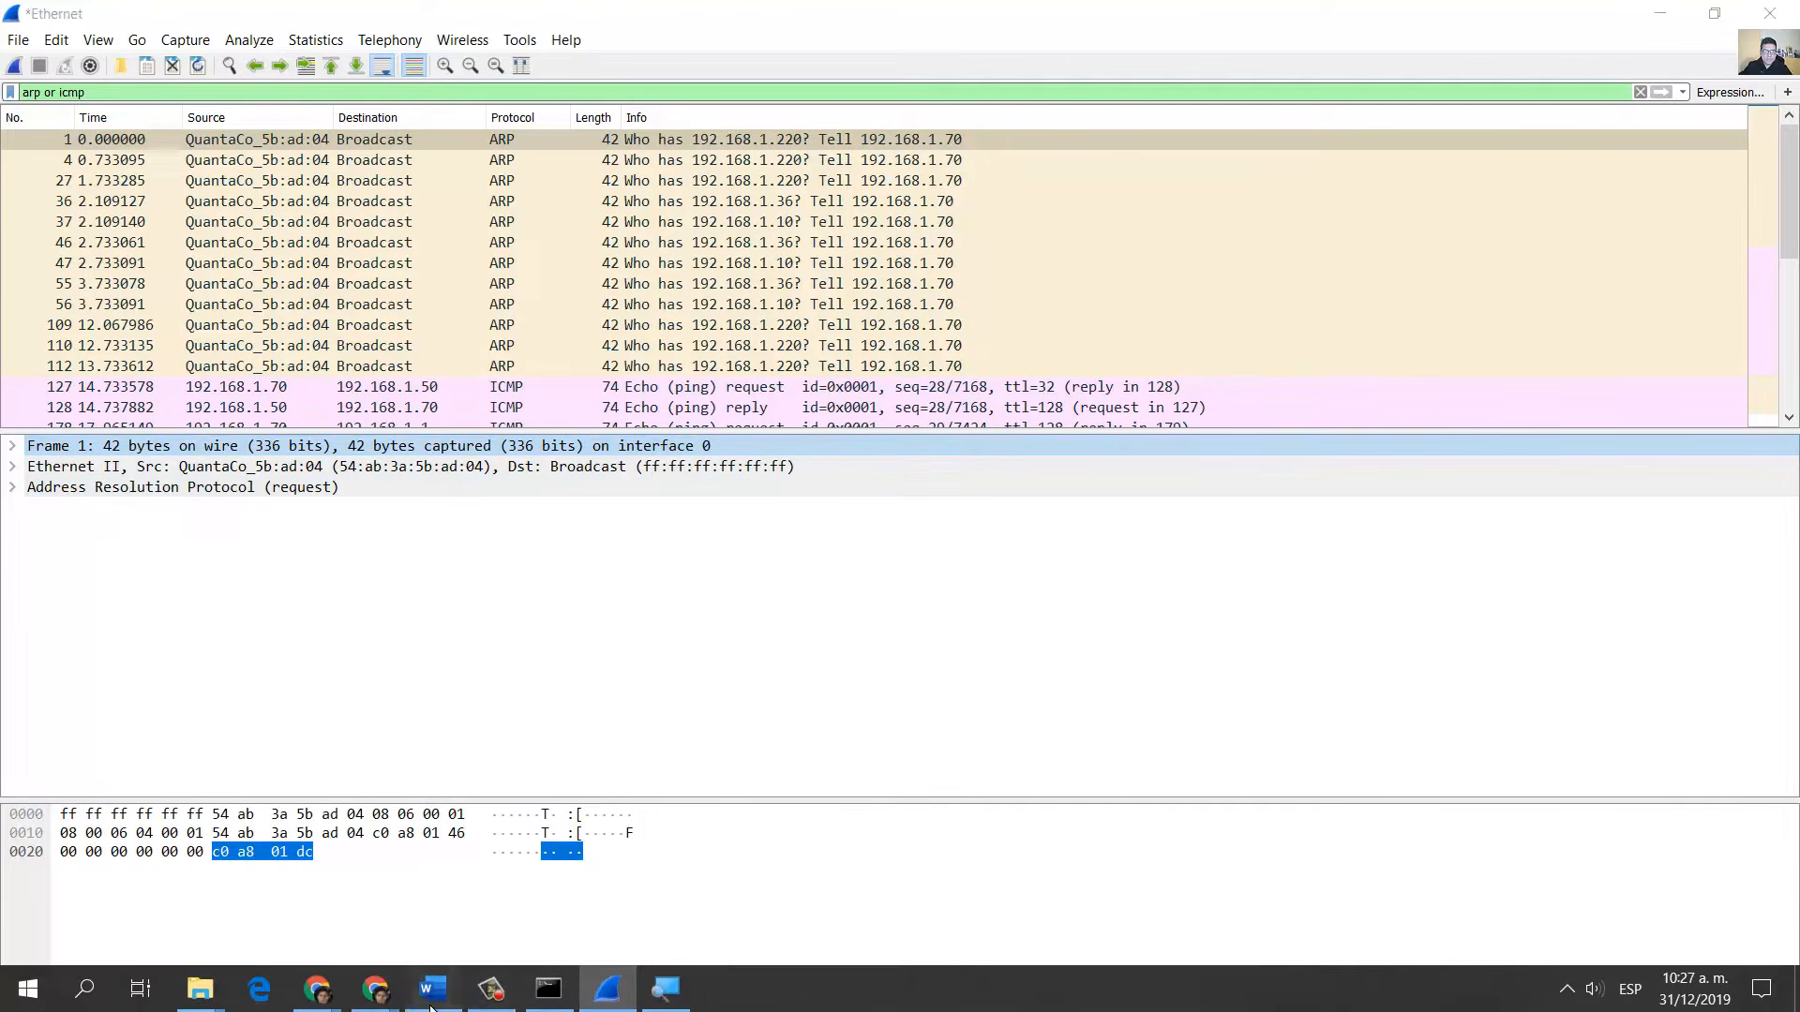
click(446, 446)
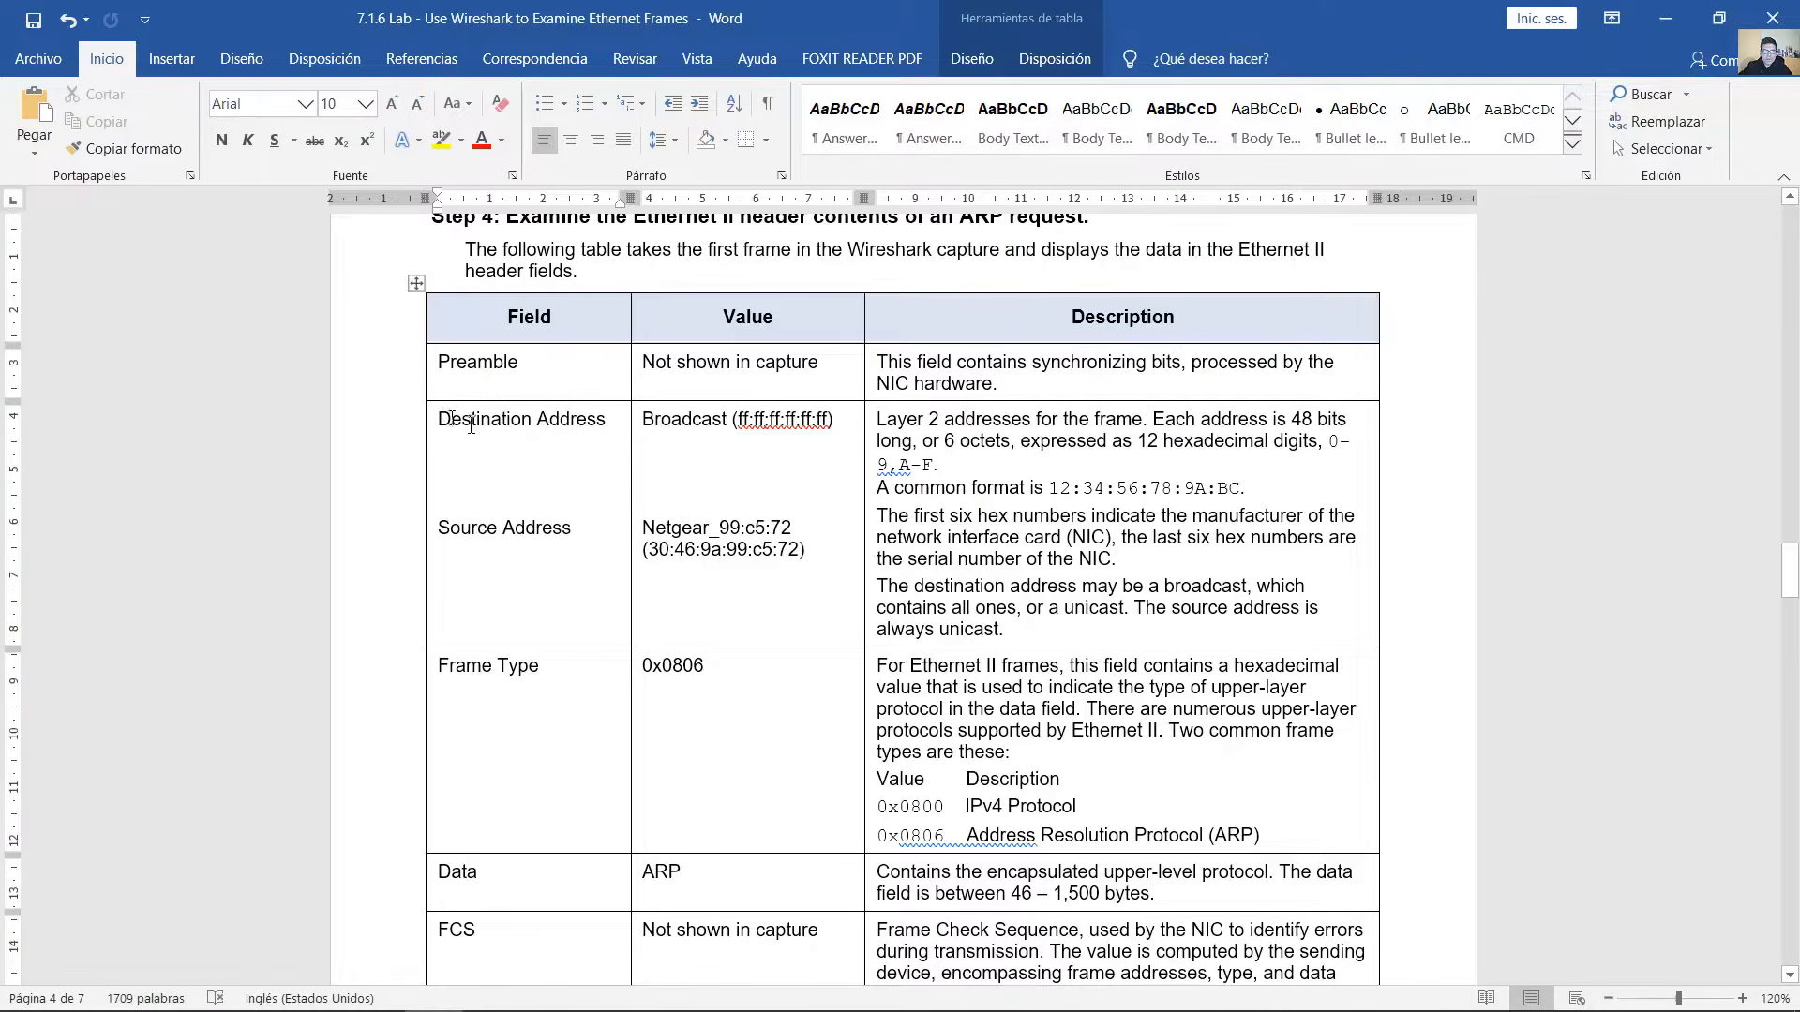
drag(471, 425, 616, 431)
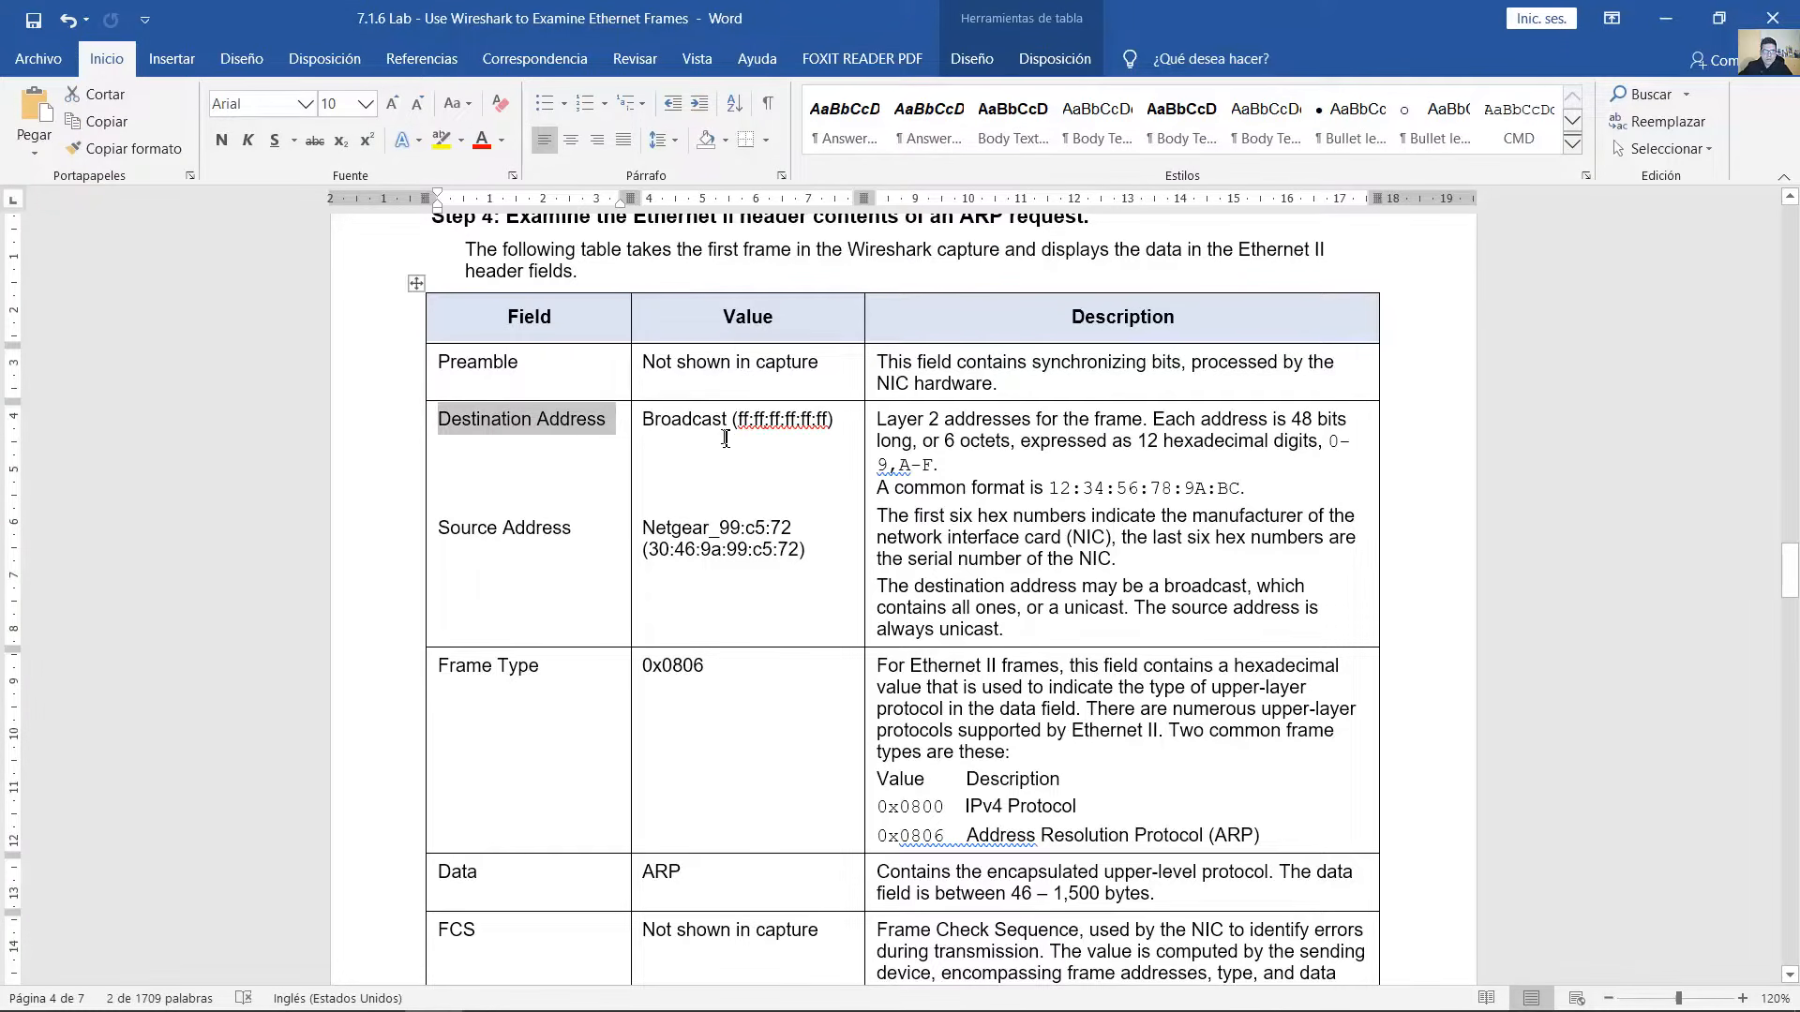
drag(738, 422, 849, 419)
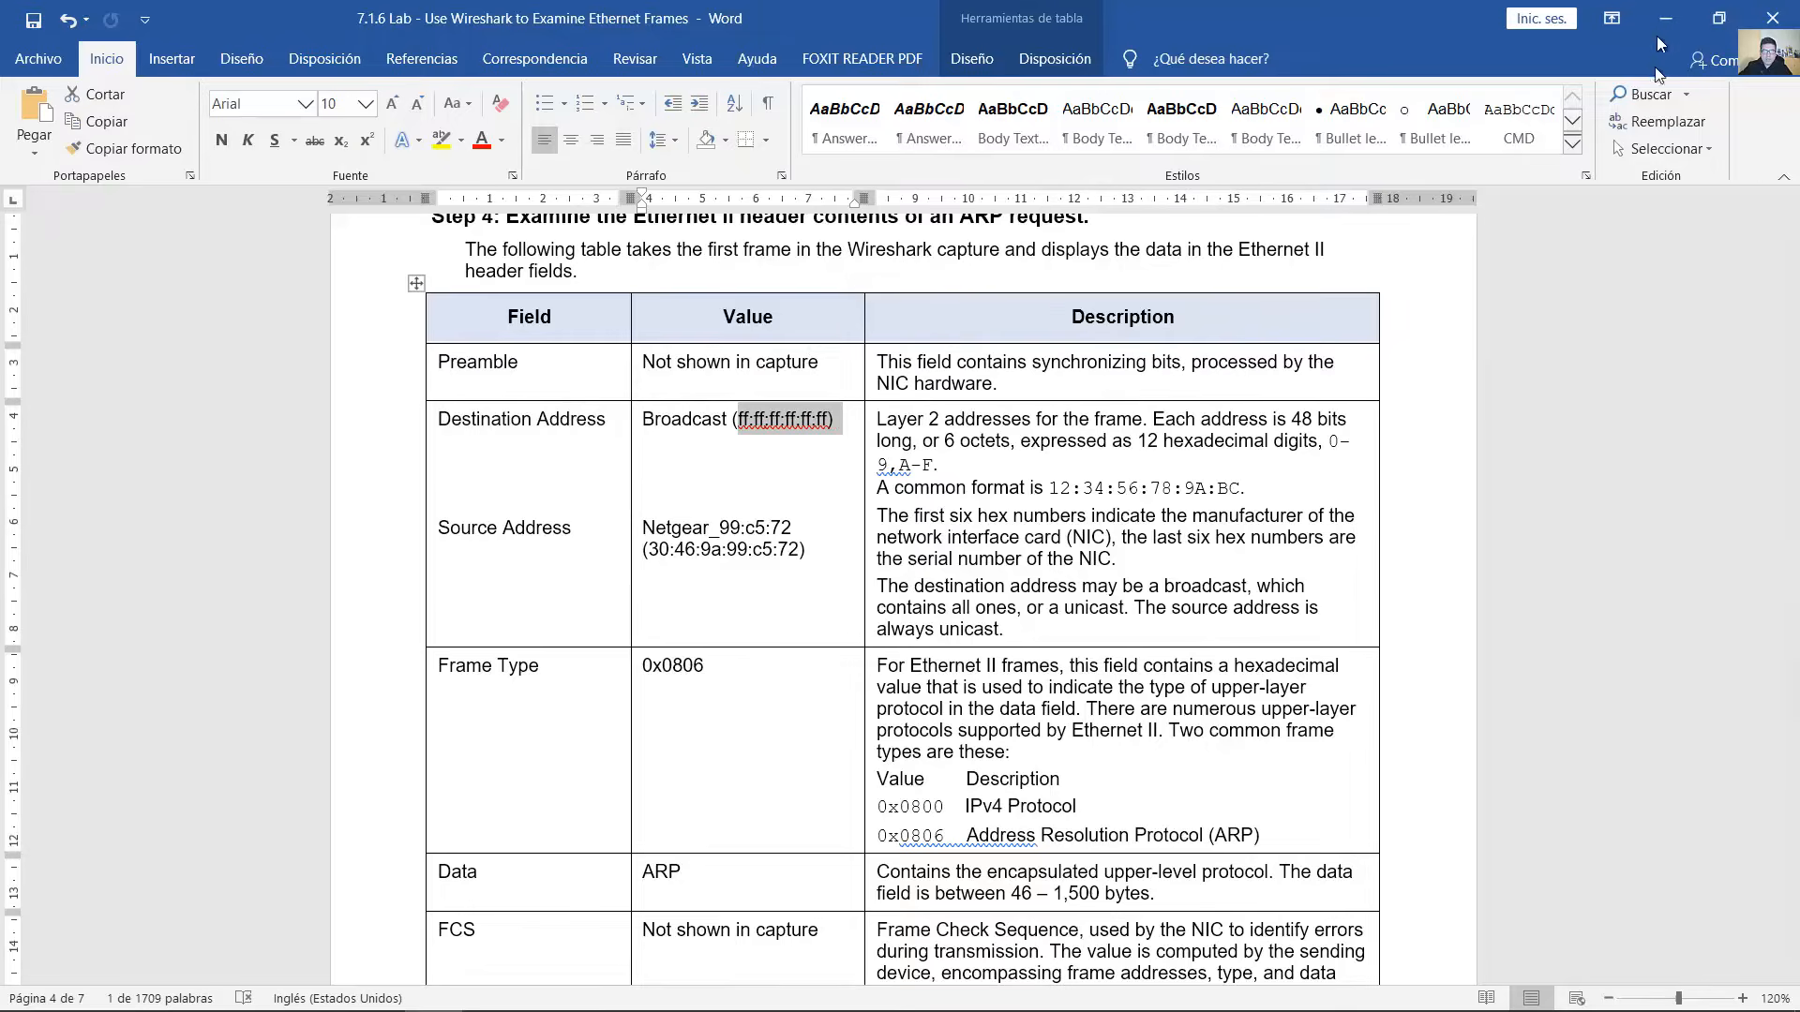
click(1665, 19)
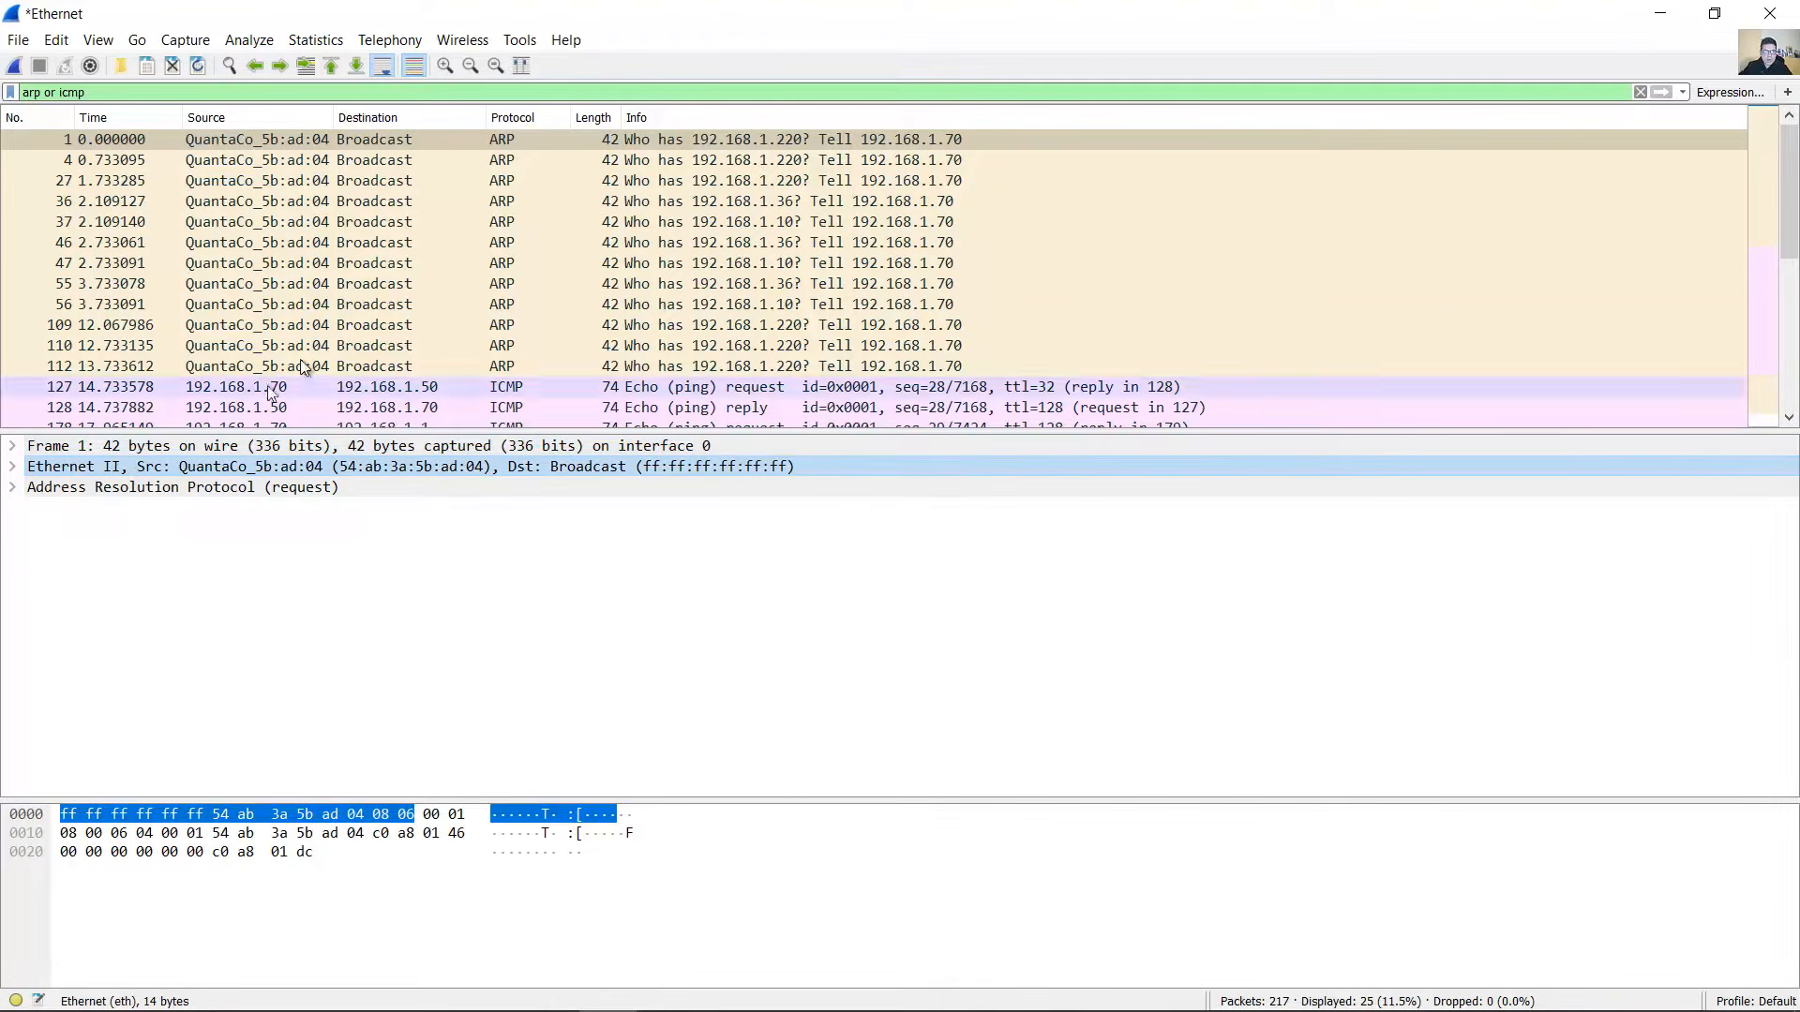
- Expand the Ethernet II header of frame 1 and select its Destination field
click(434, 142)
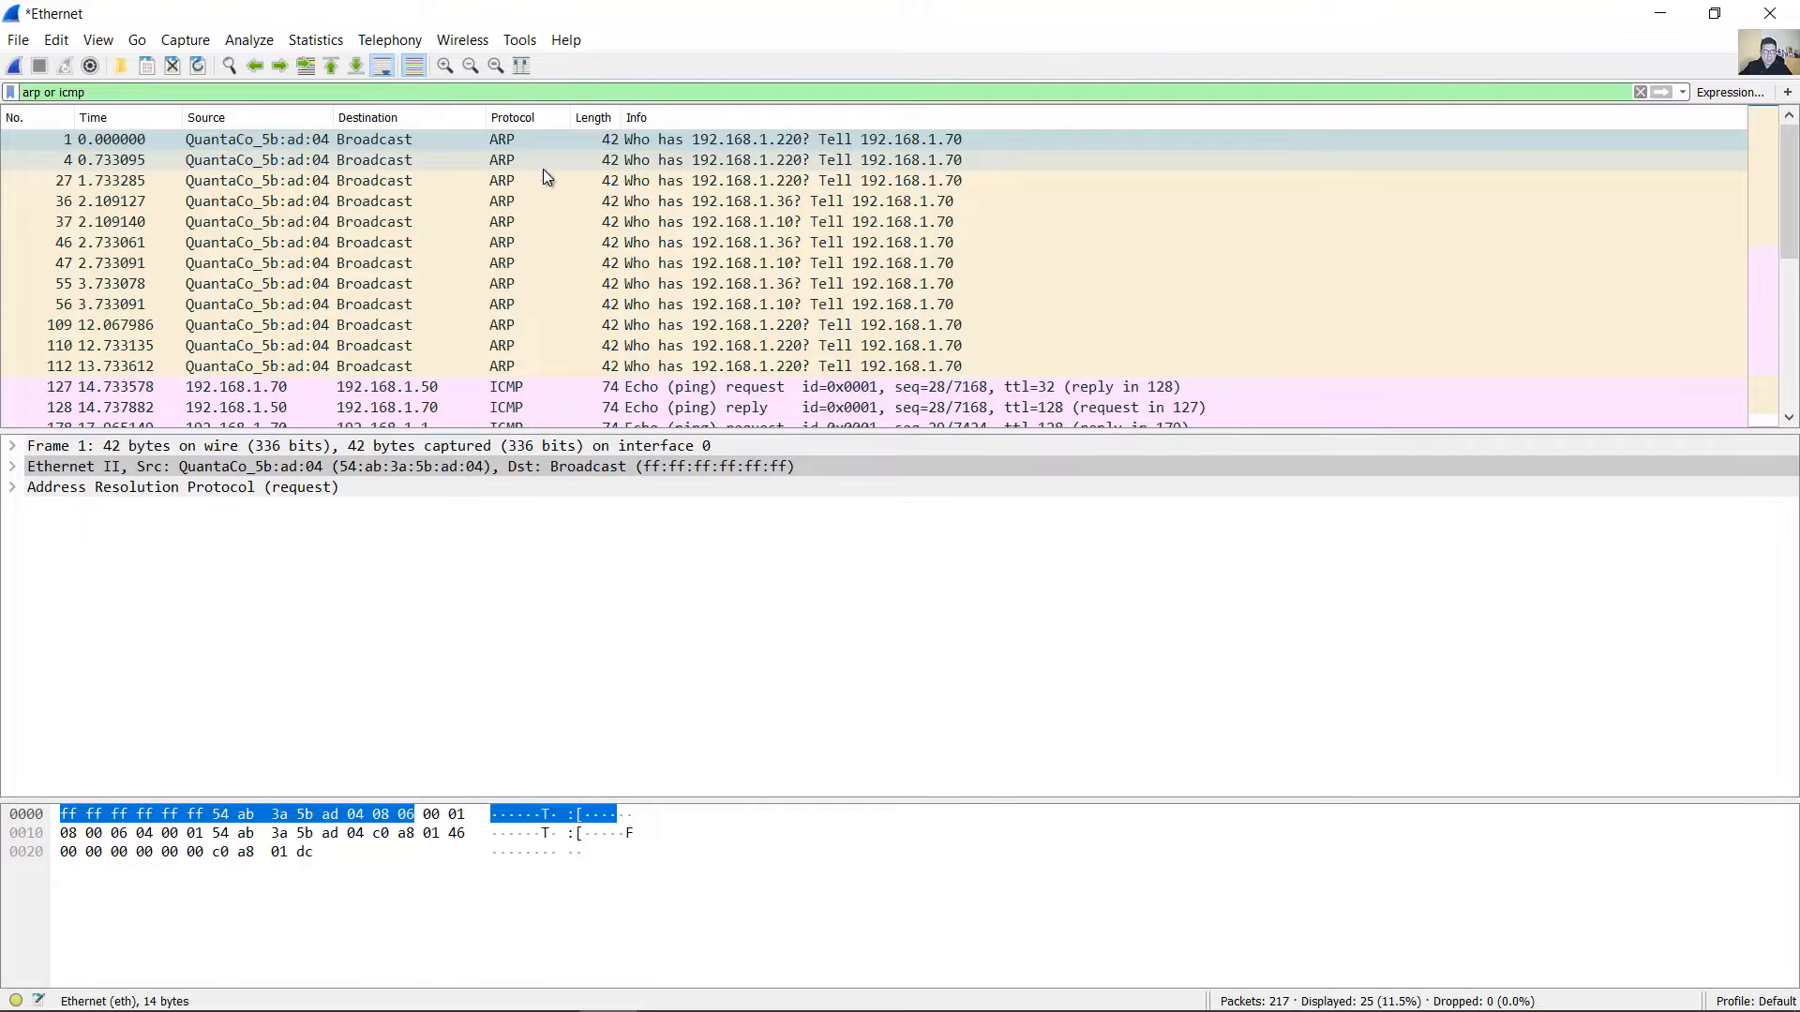
click(49, 471)
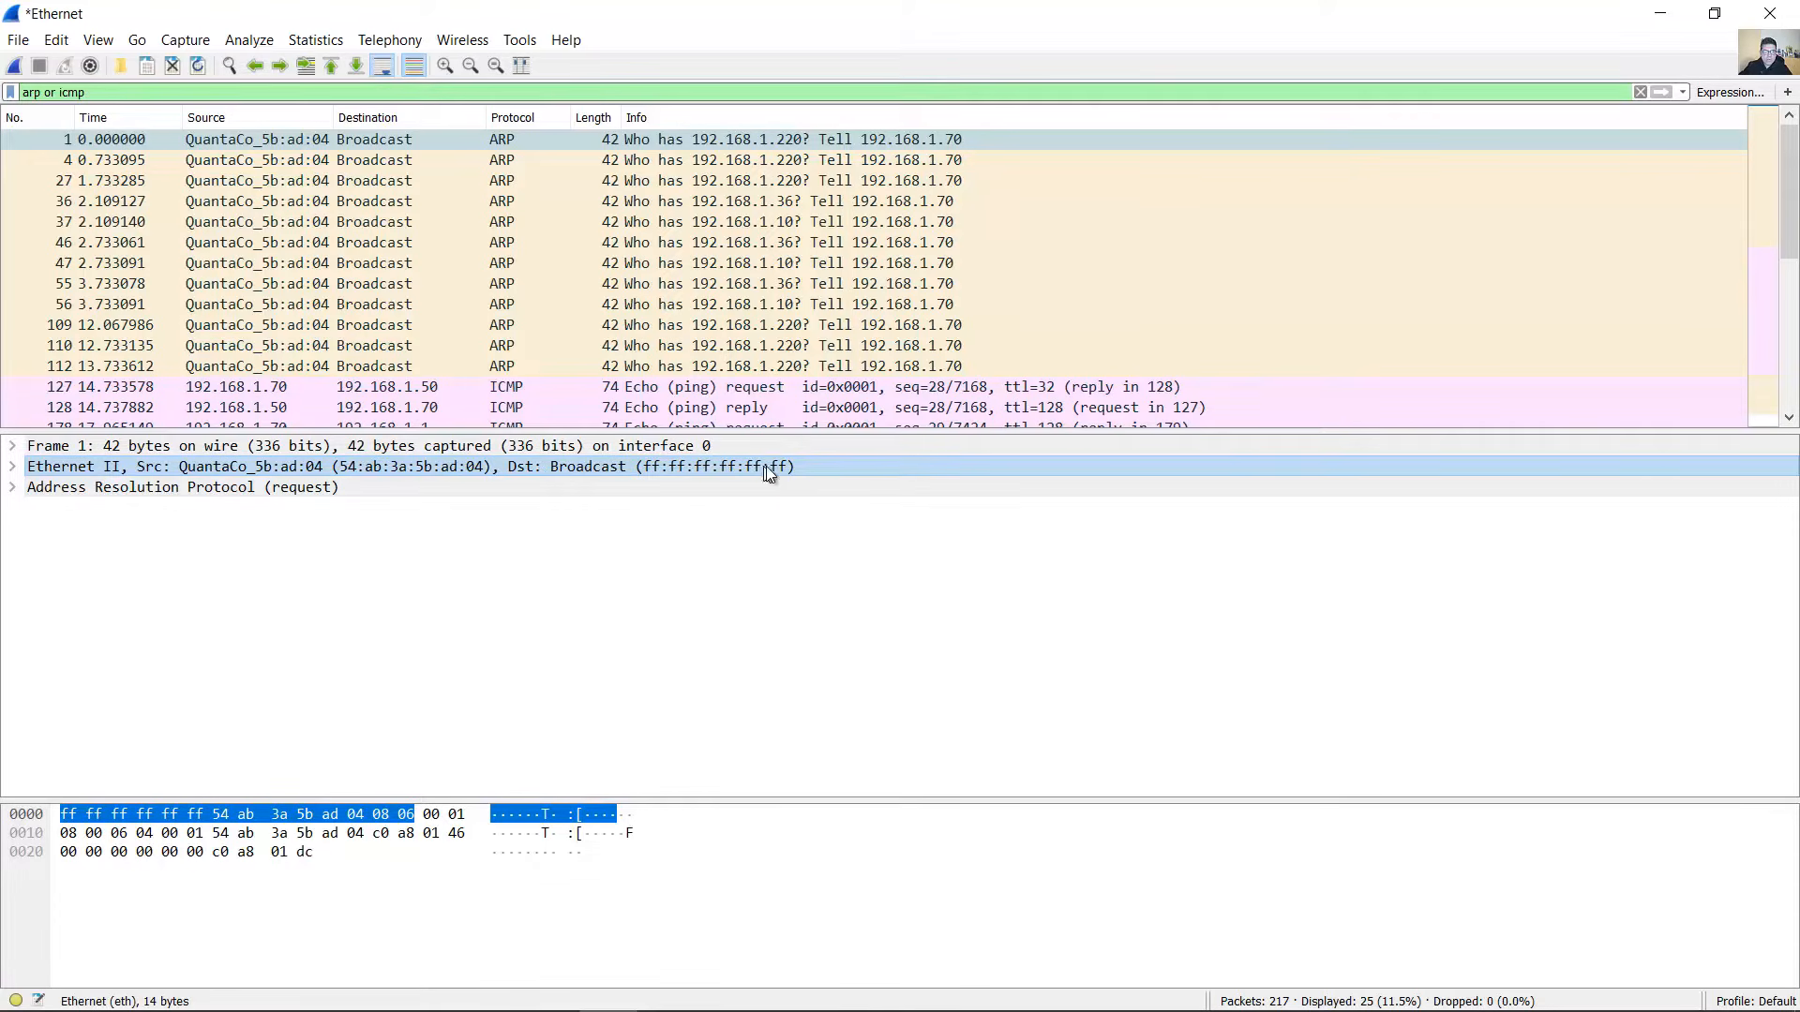
click(12, 467)
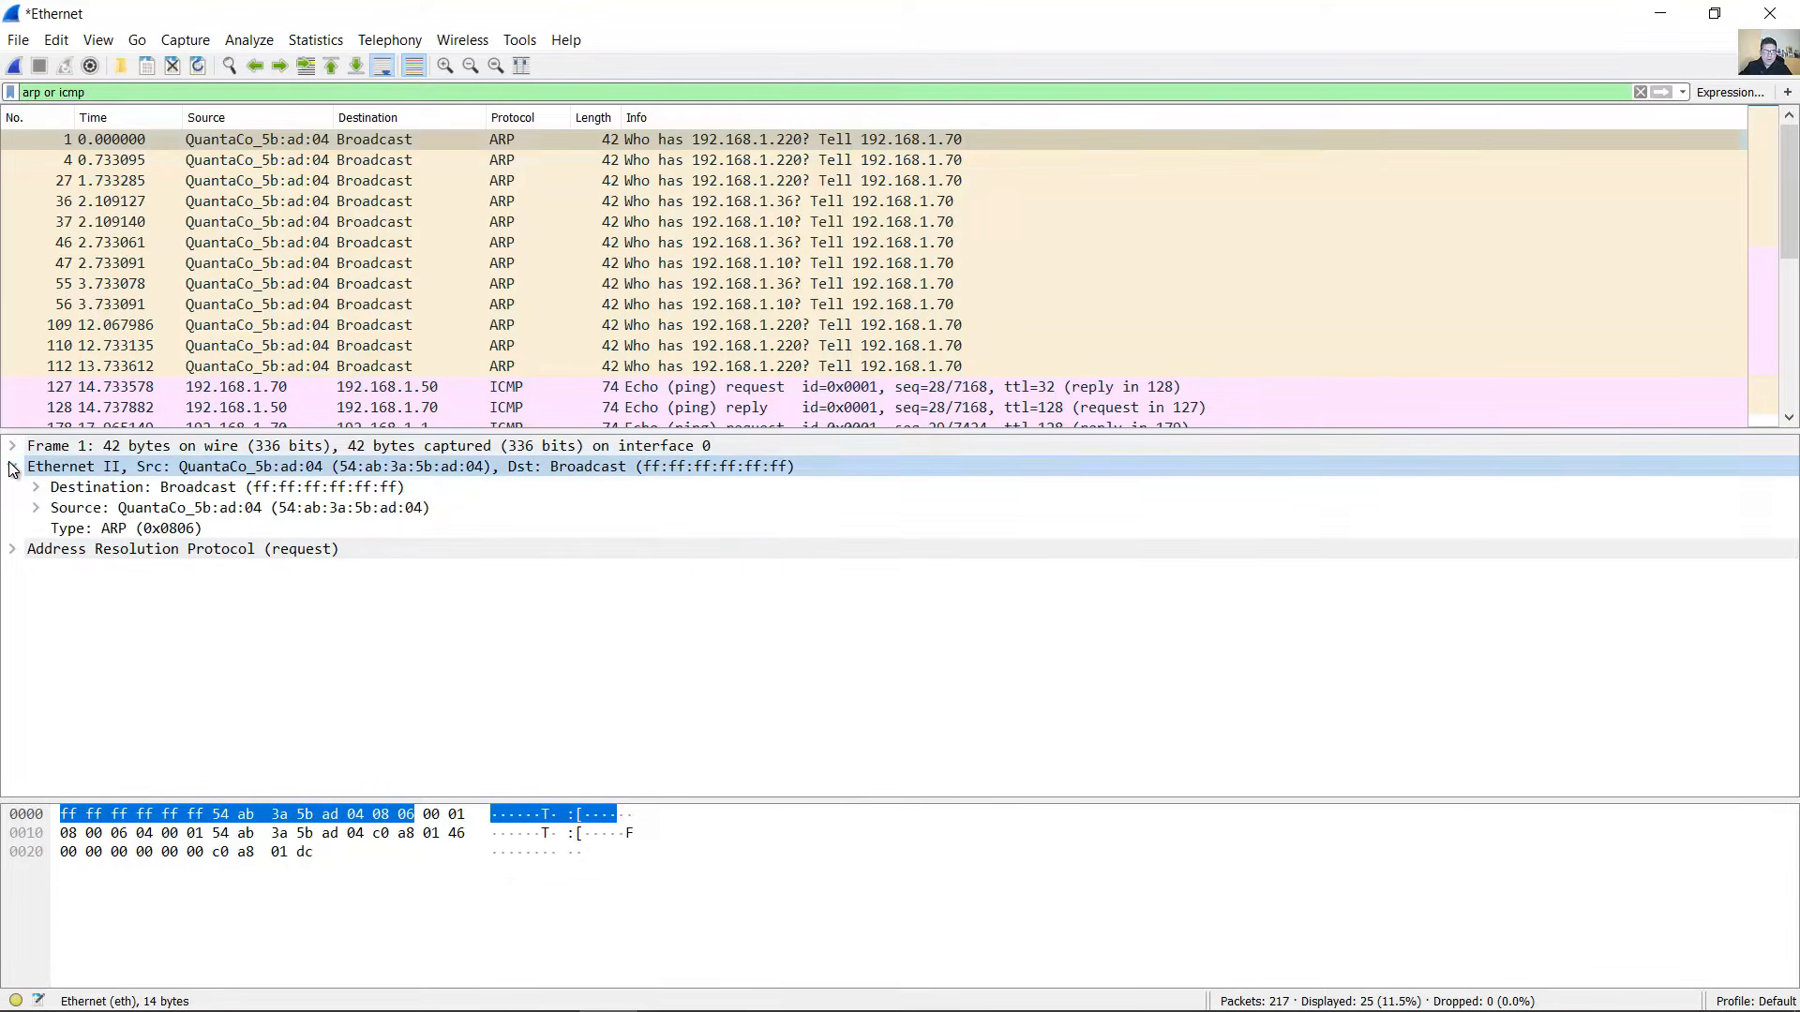
click(141, 489)
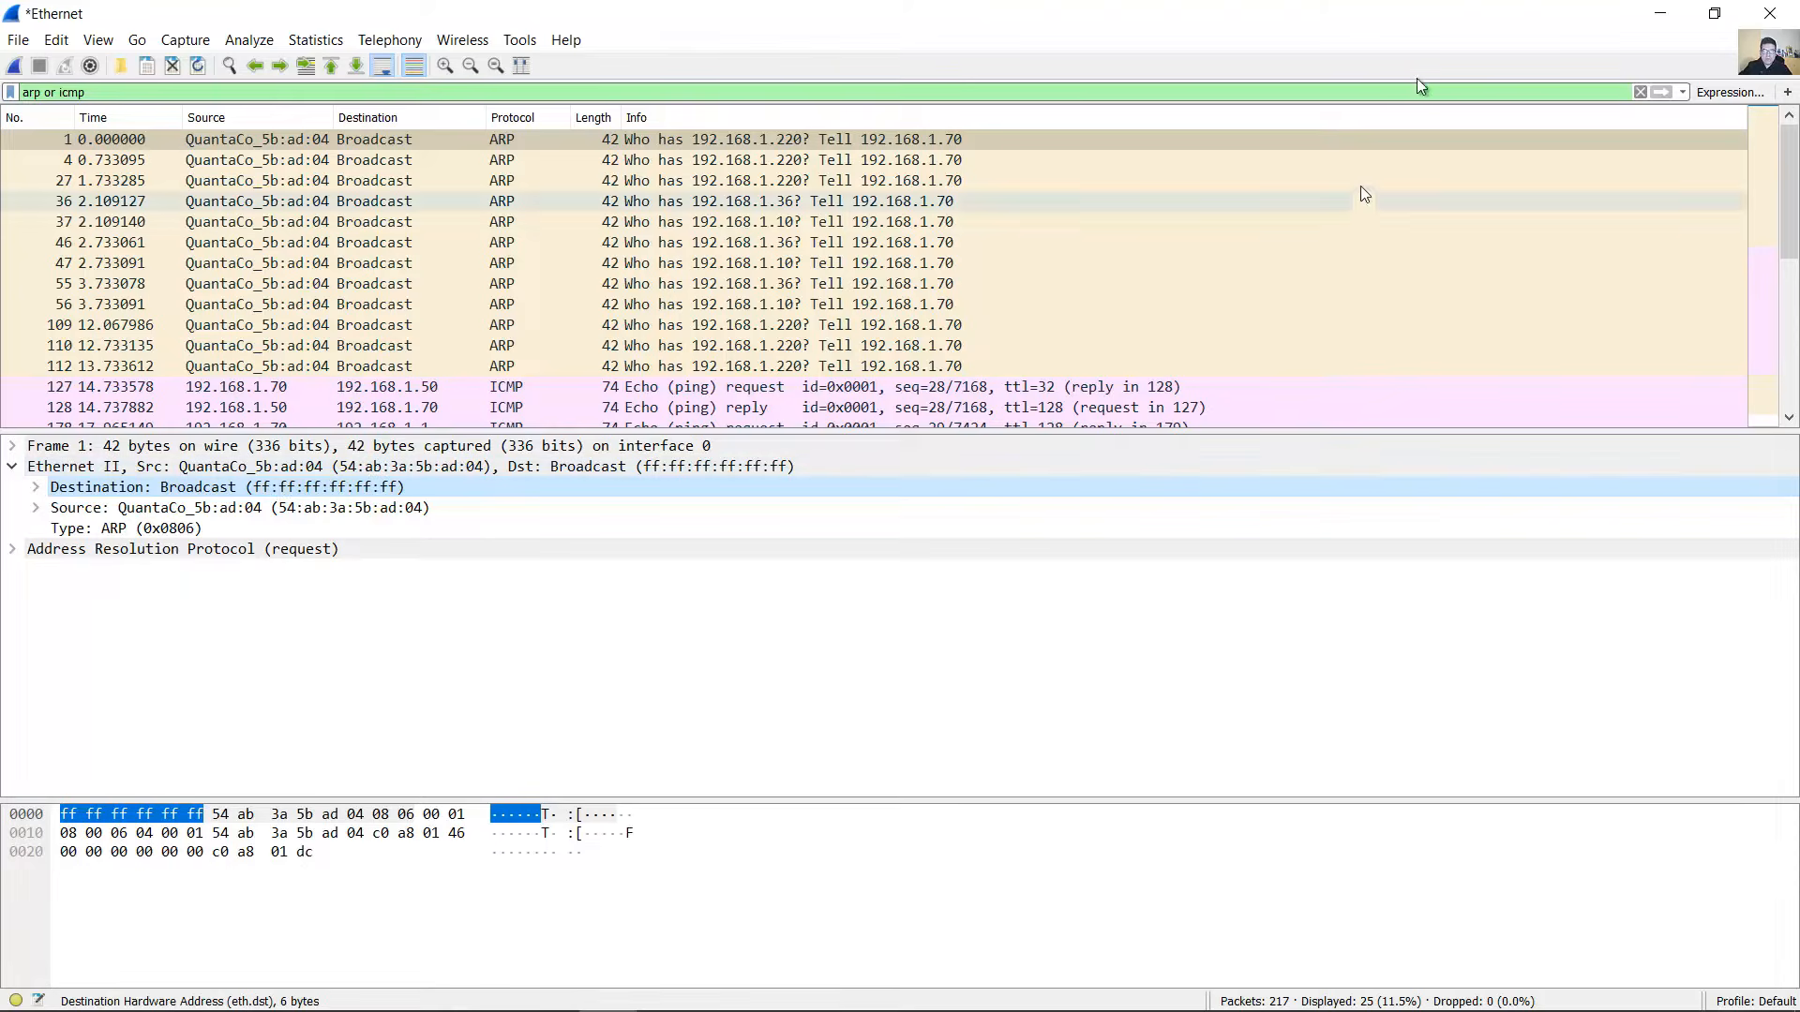
- Switch to the Word lab document and highlight the destination and source MAC addresses in the Step 4 table's Value column
click(1660, 13)
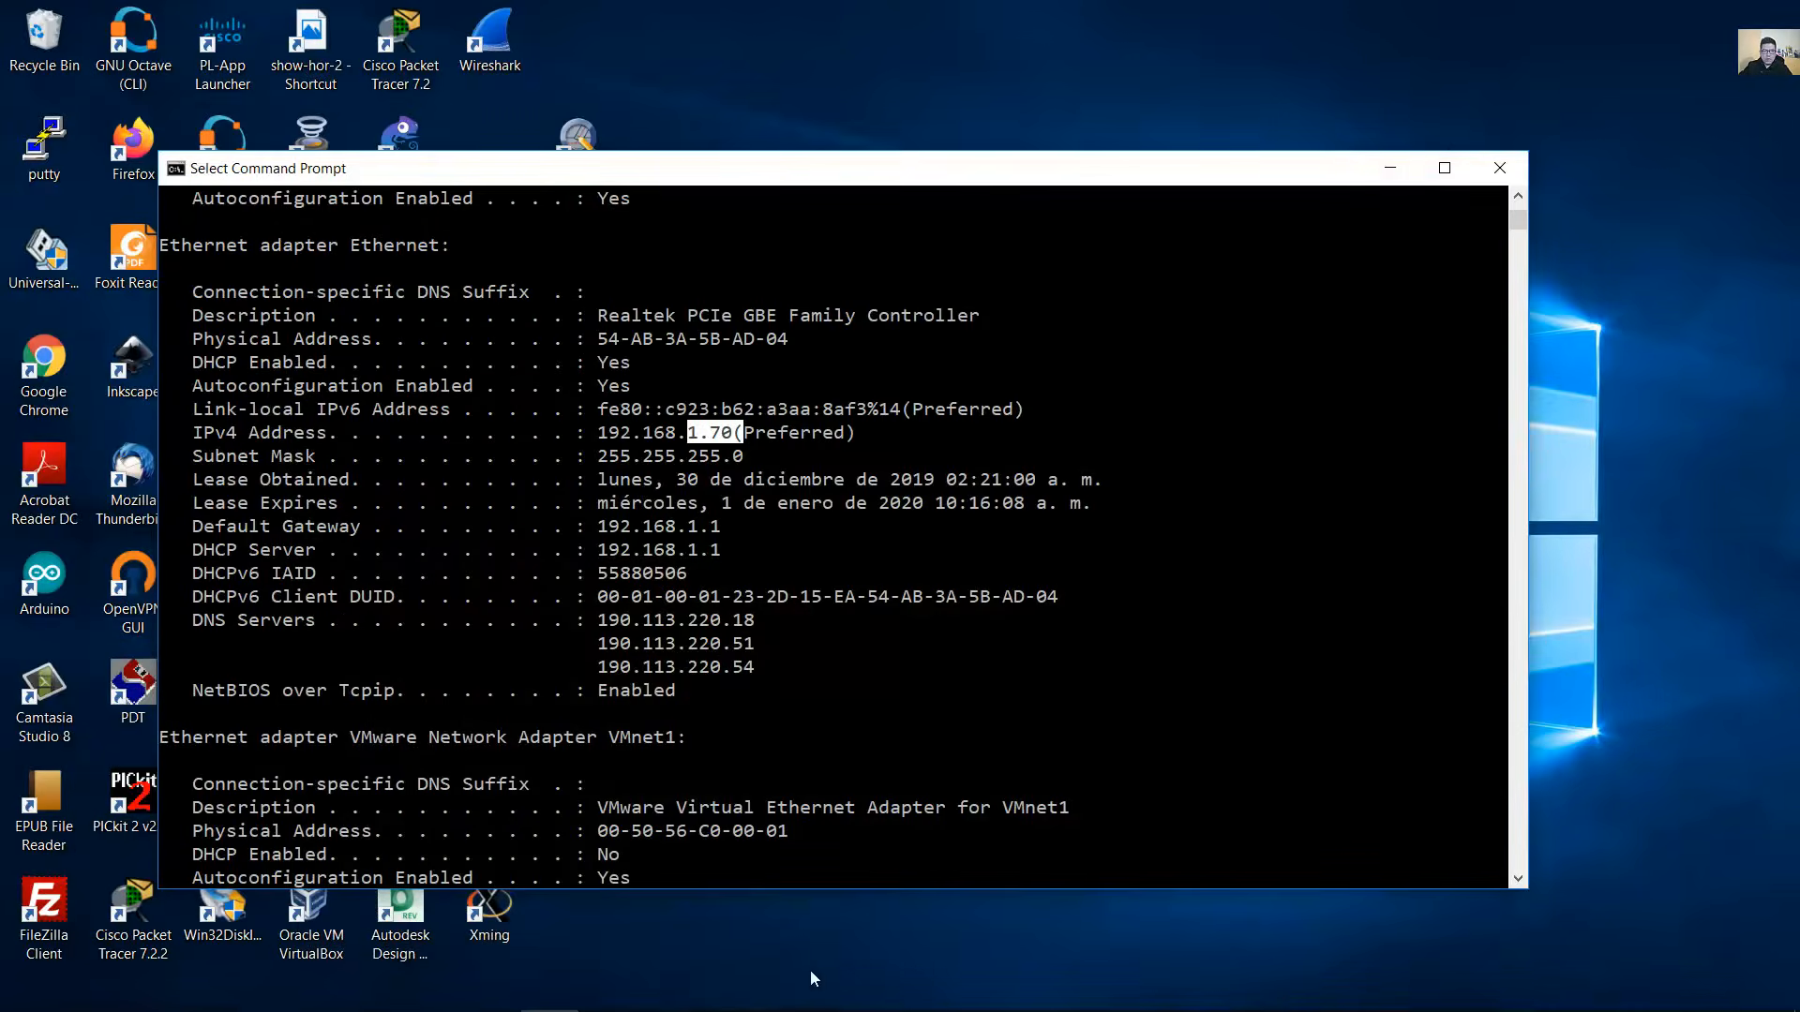
click(432, 989)
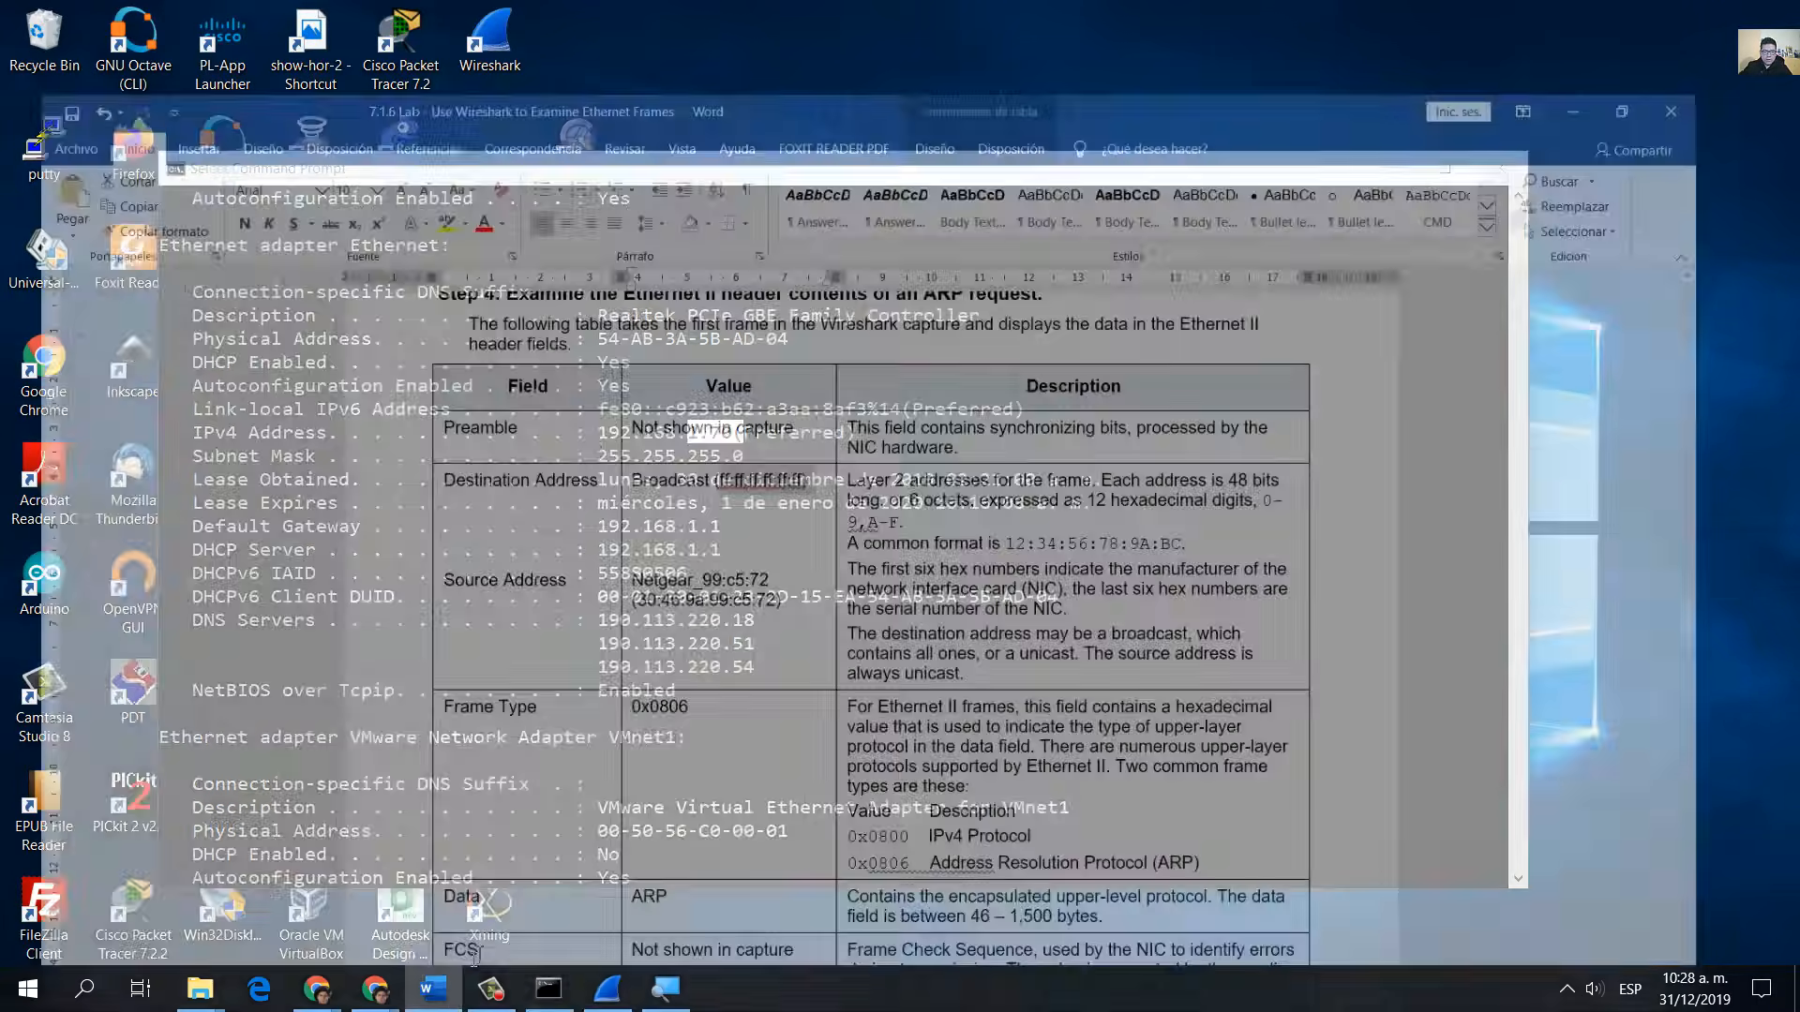
click(868, 413)
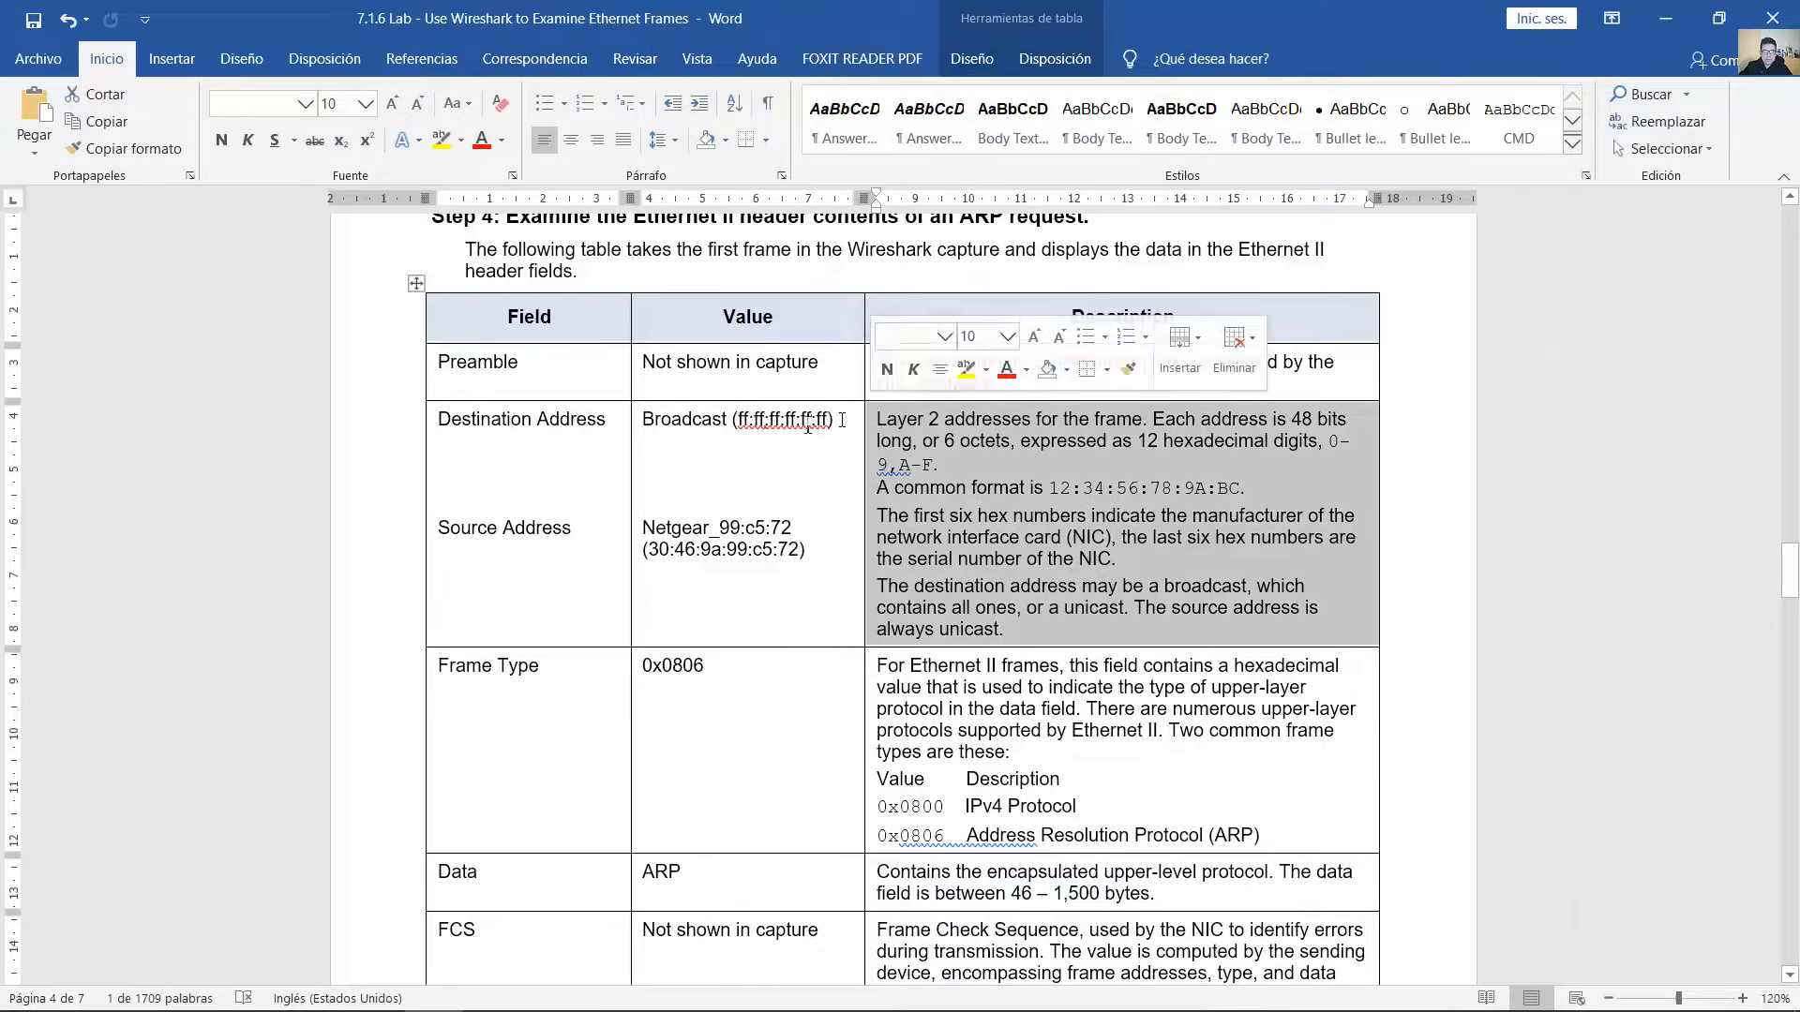
click(739, 421)
double_click(805, 419)
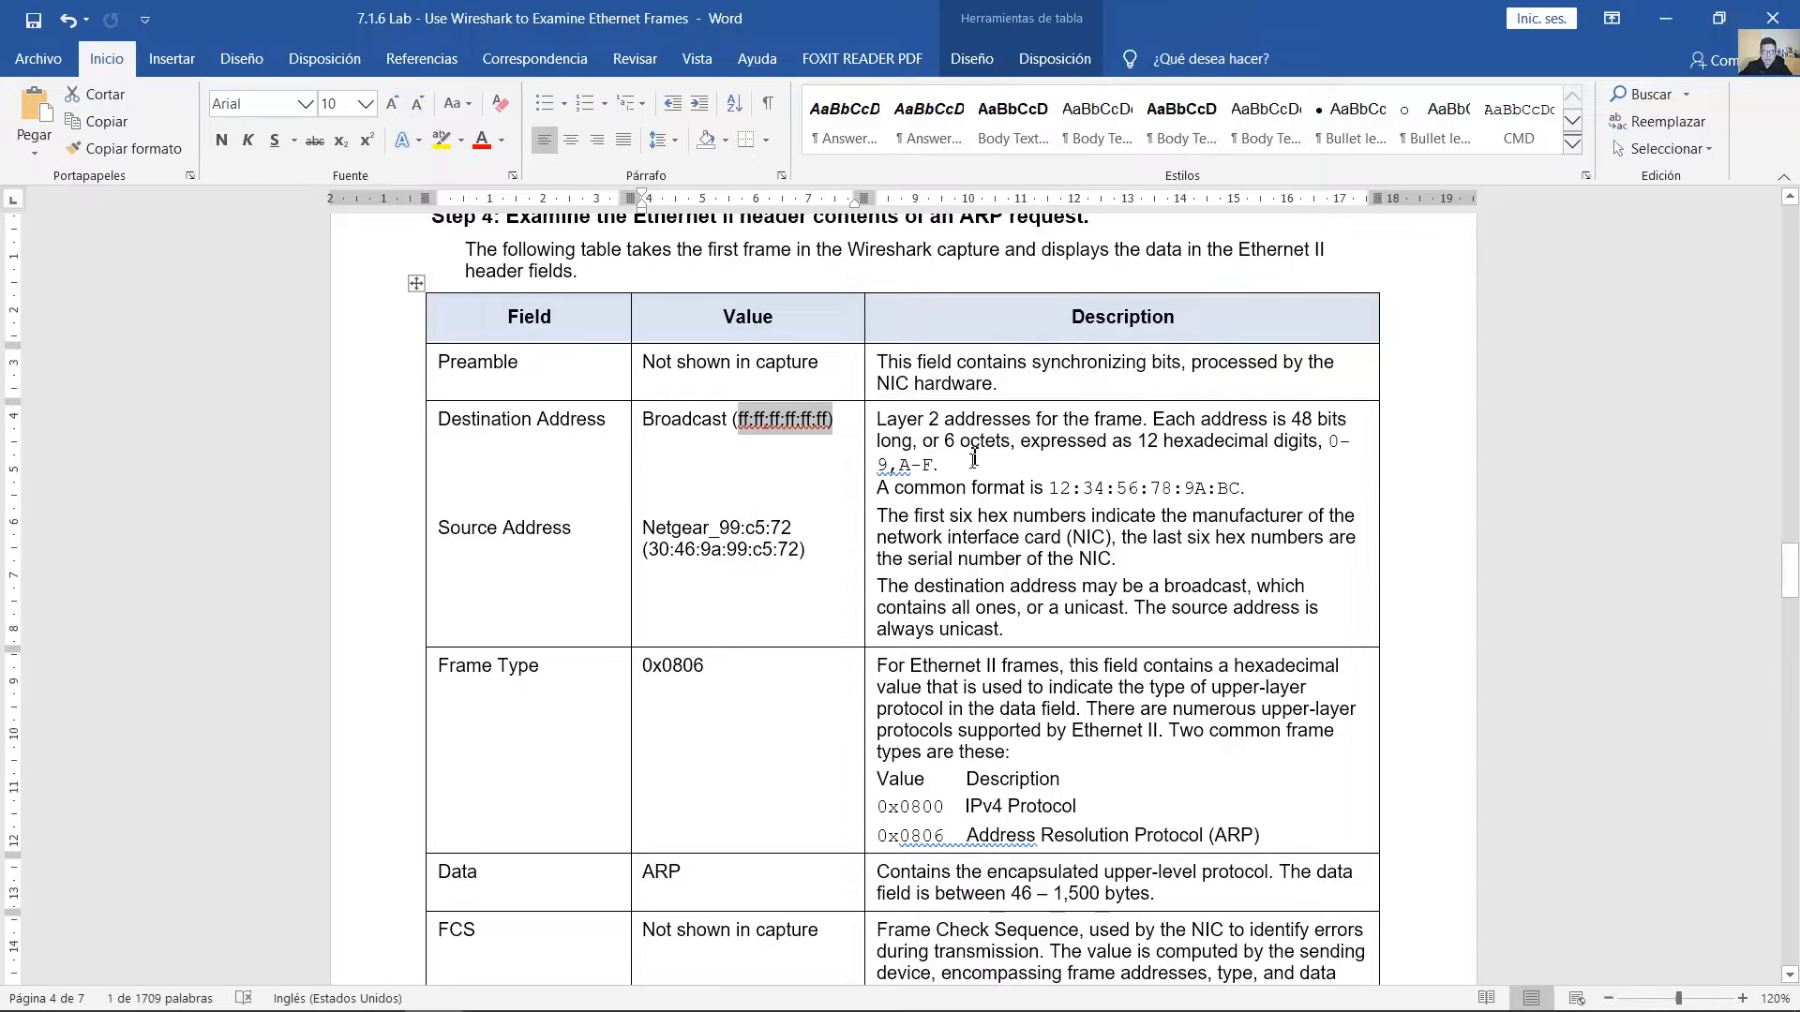
click(942, 431)
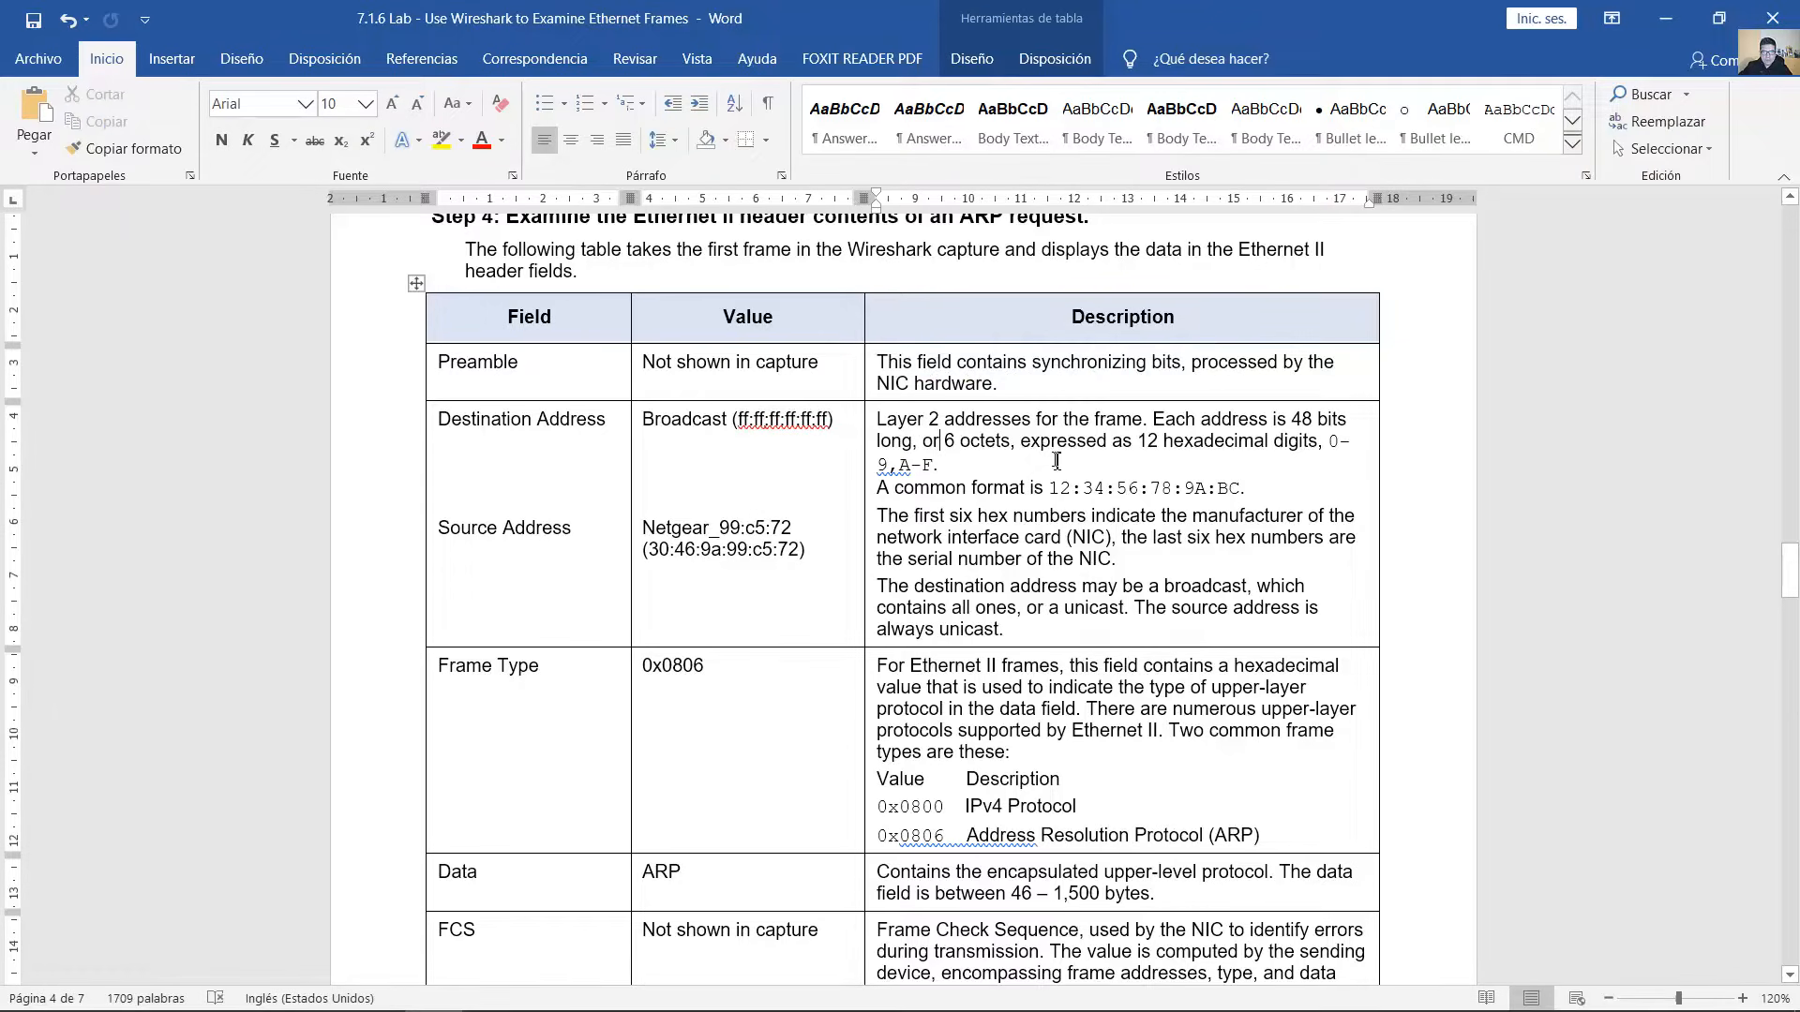
double_click(662, 551)
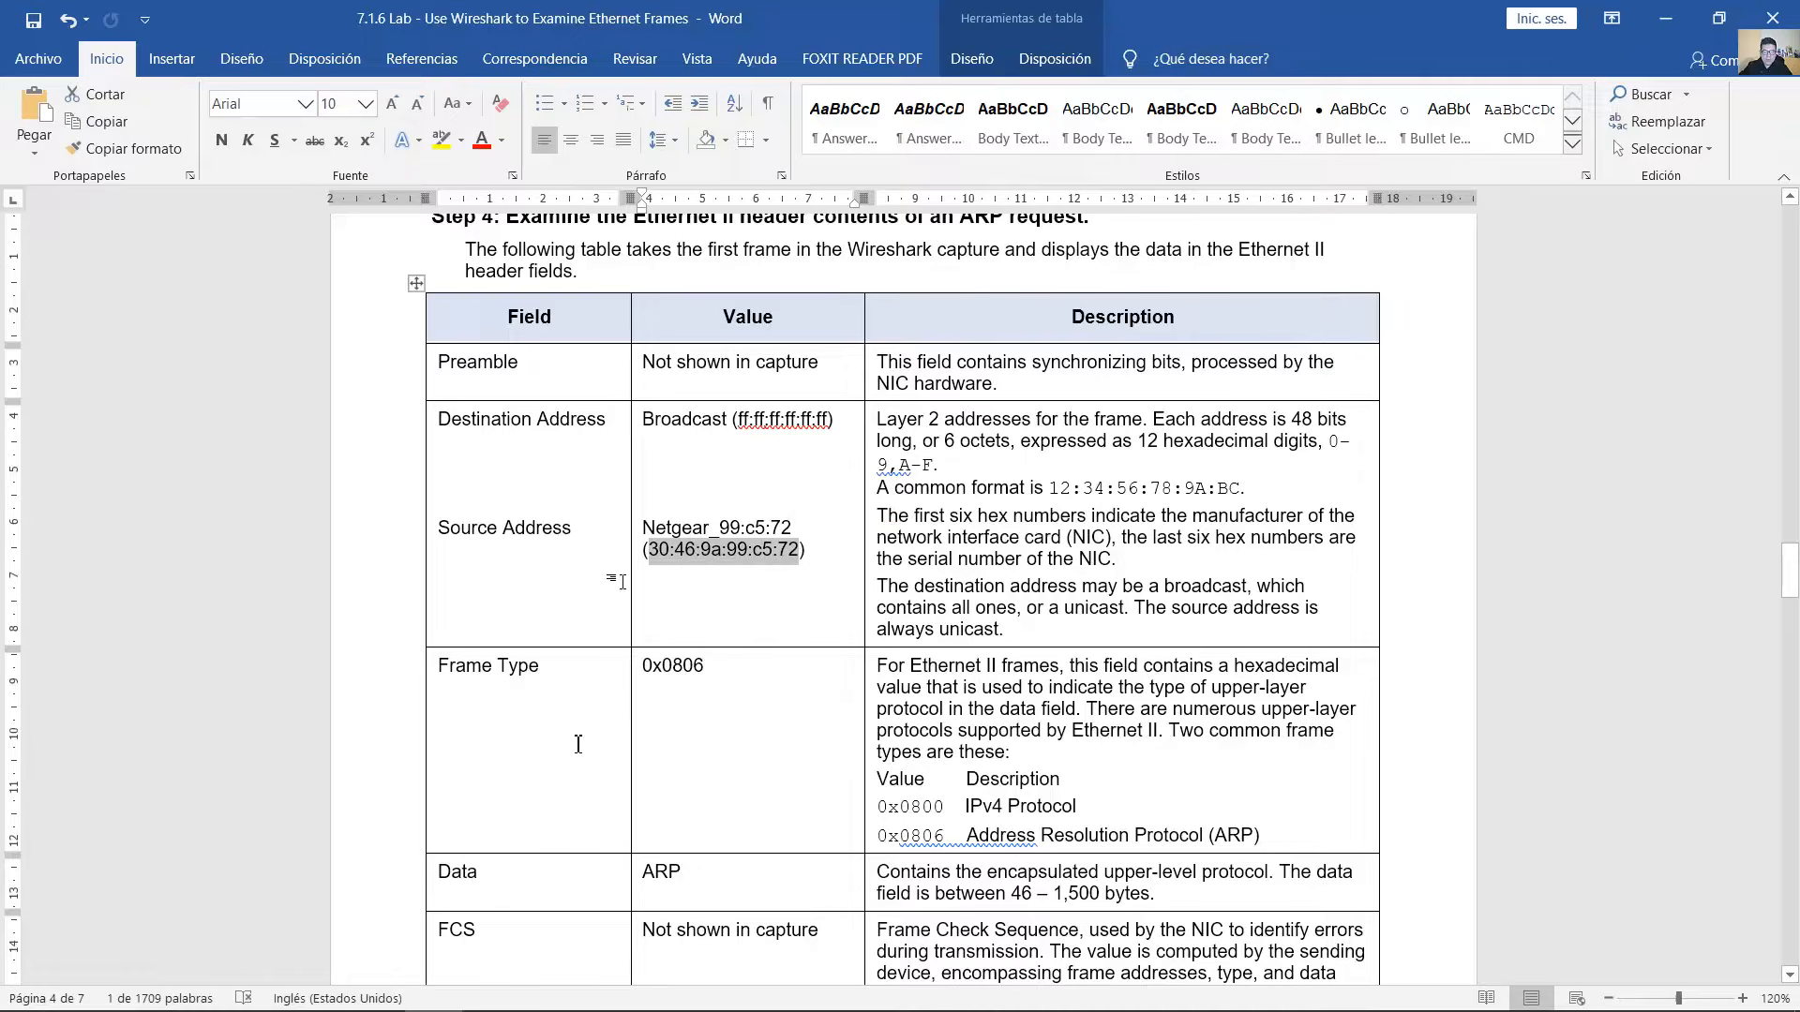
- Select frame 1's Source field in Wireshark and compare it with the Ethernet adapter's physical address in Command Prompt
click(657, 994)
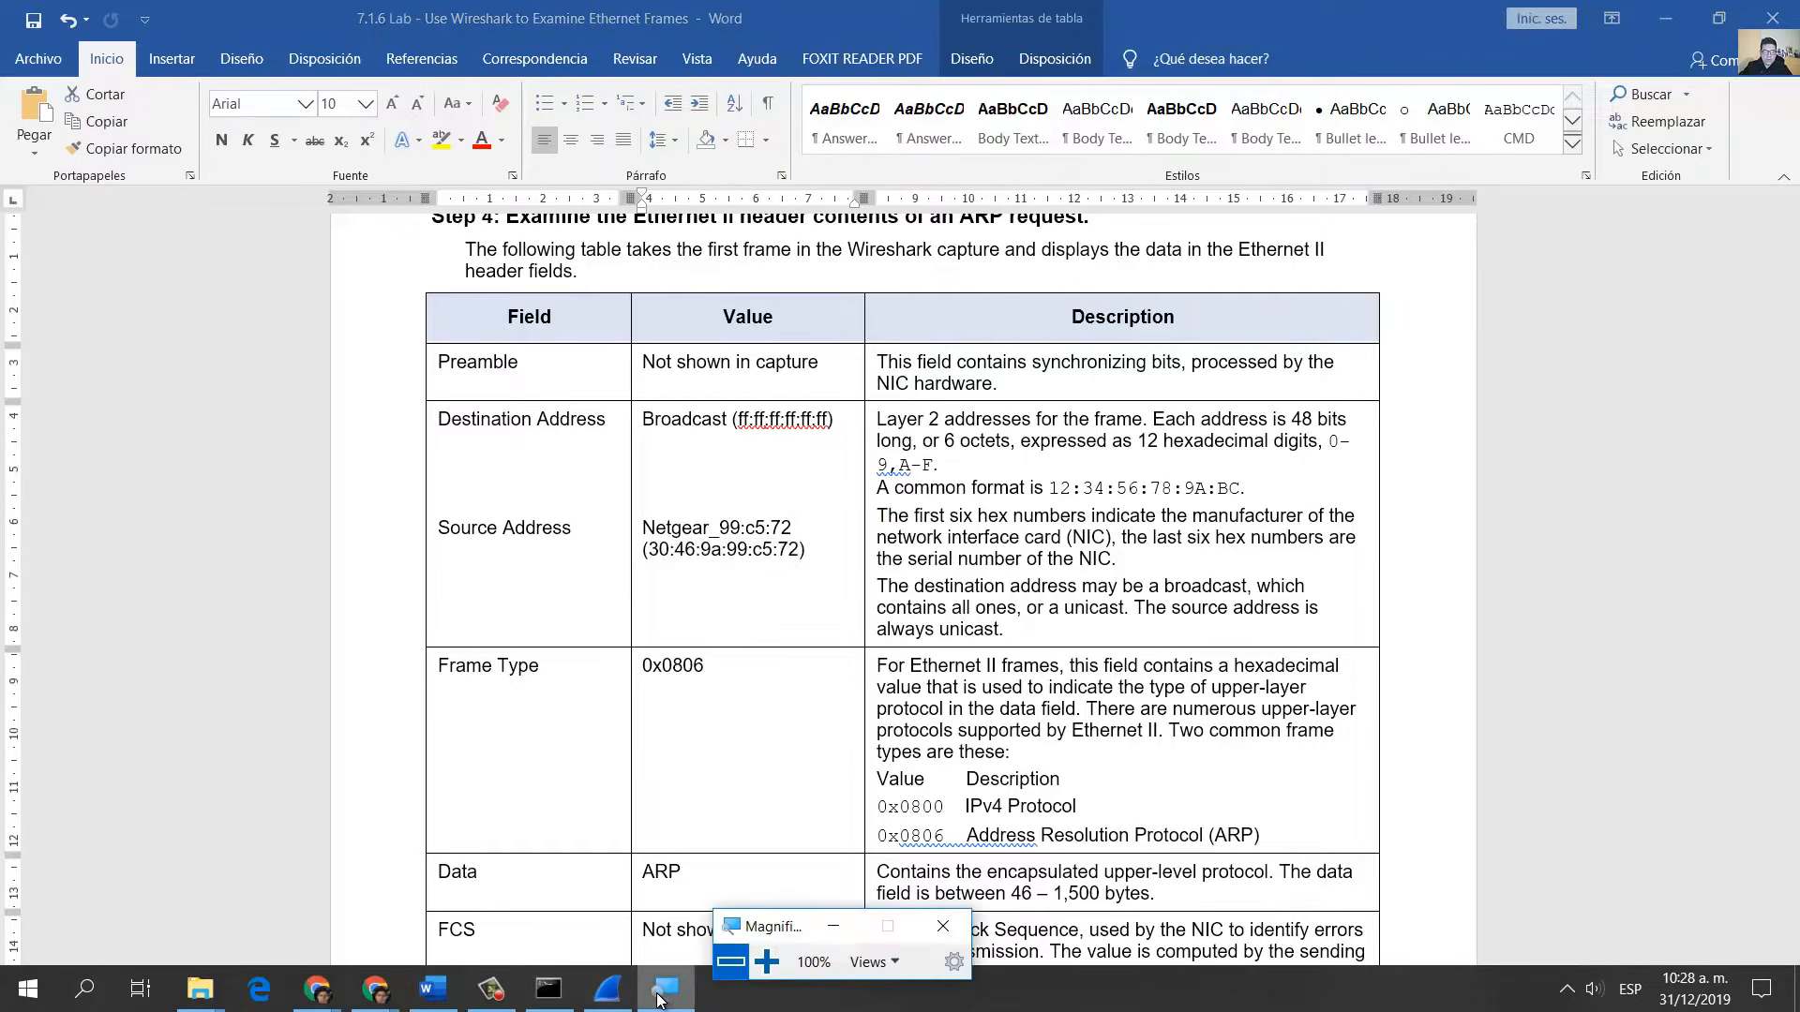
click(607, 989)
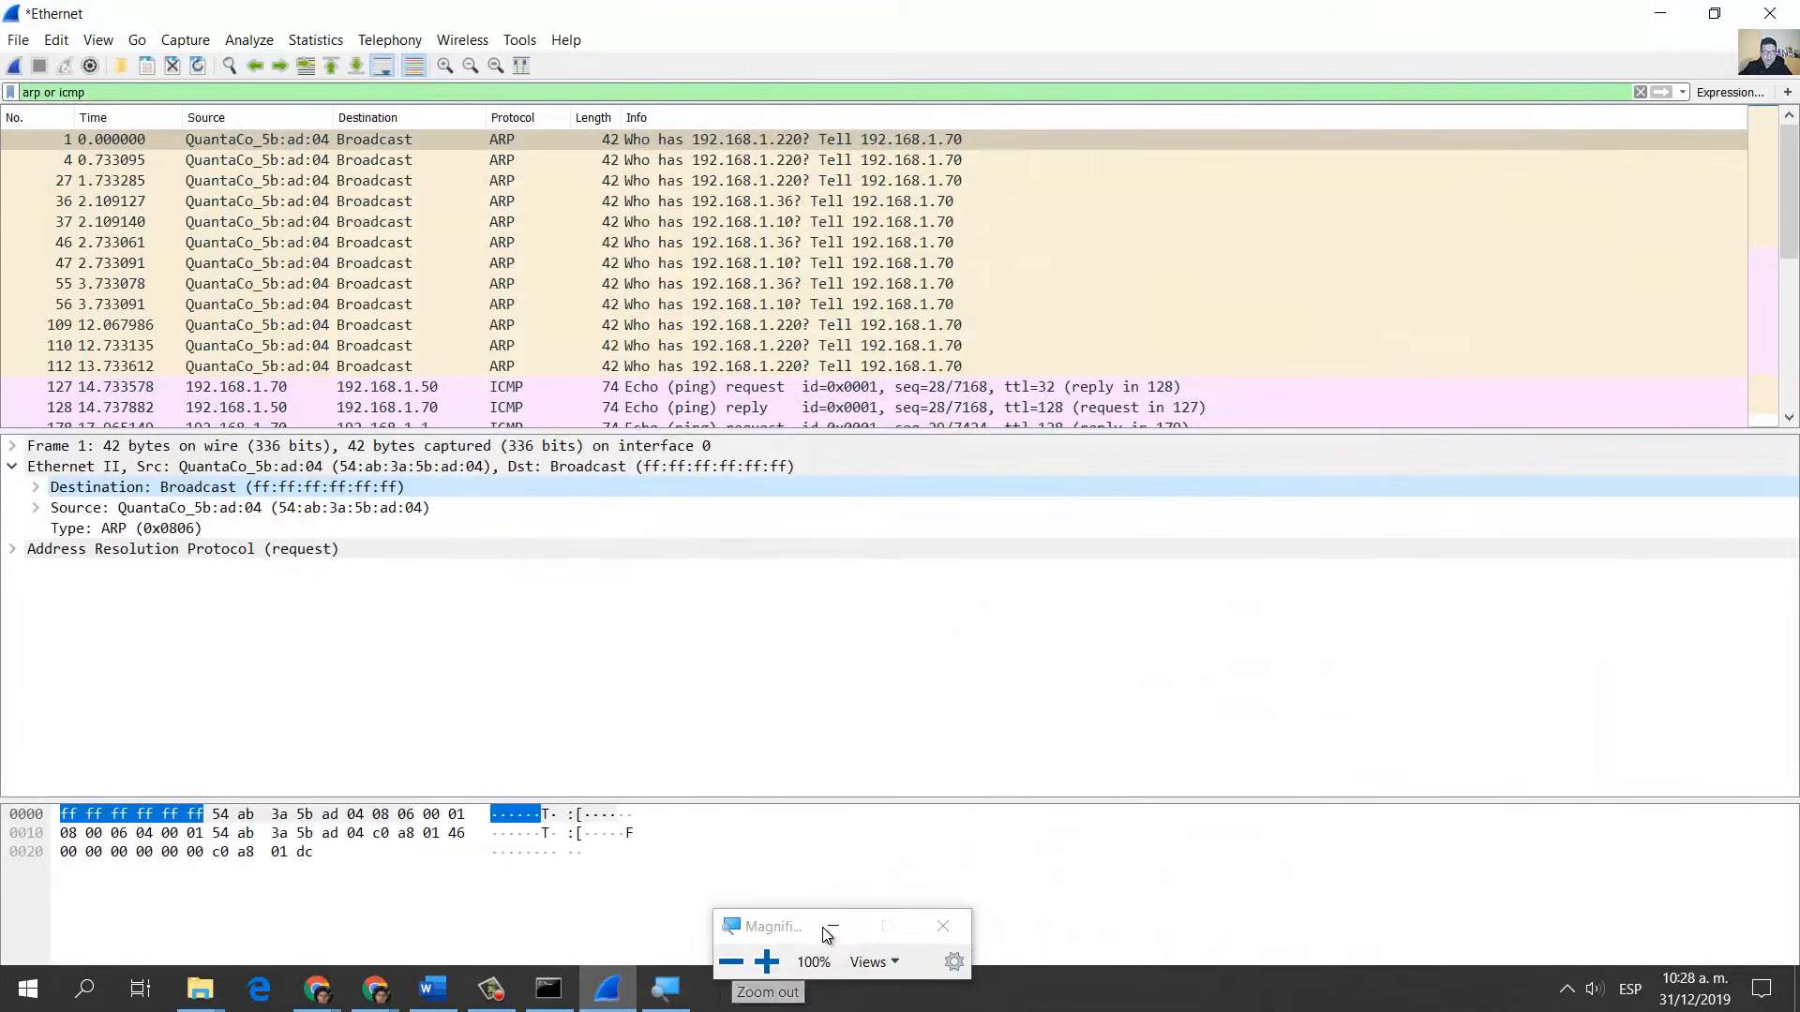
click(291, 509)
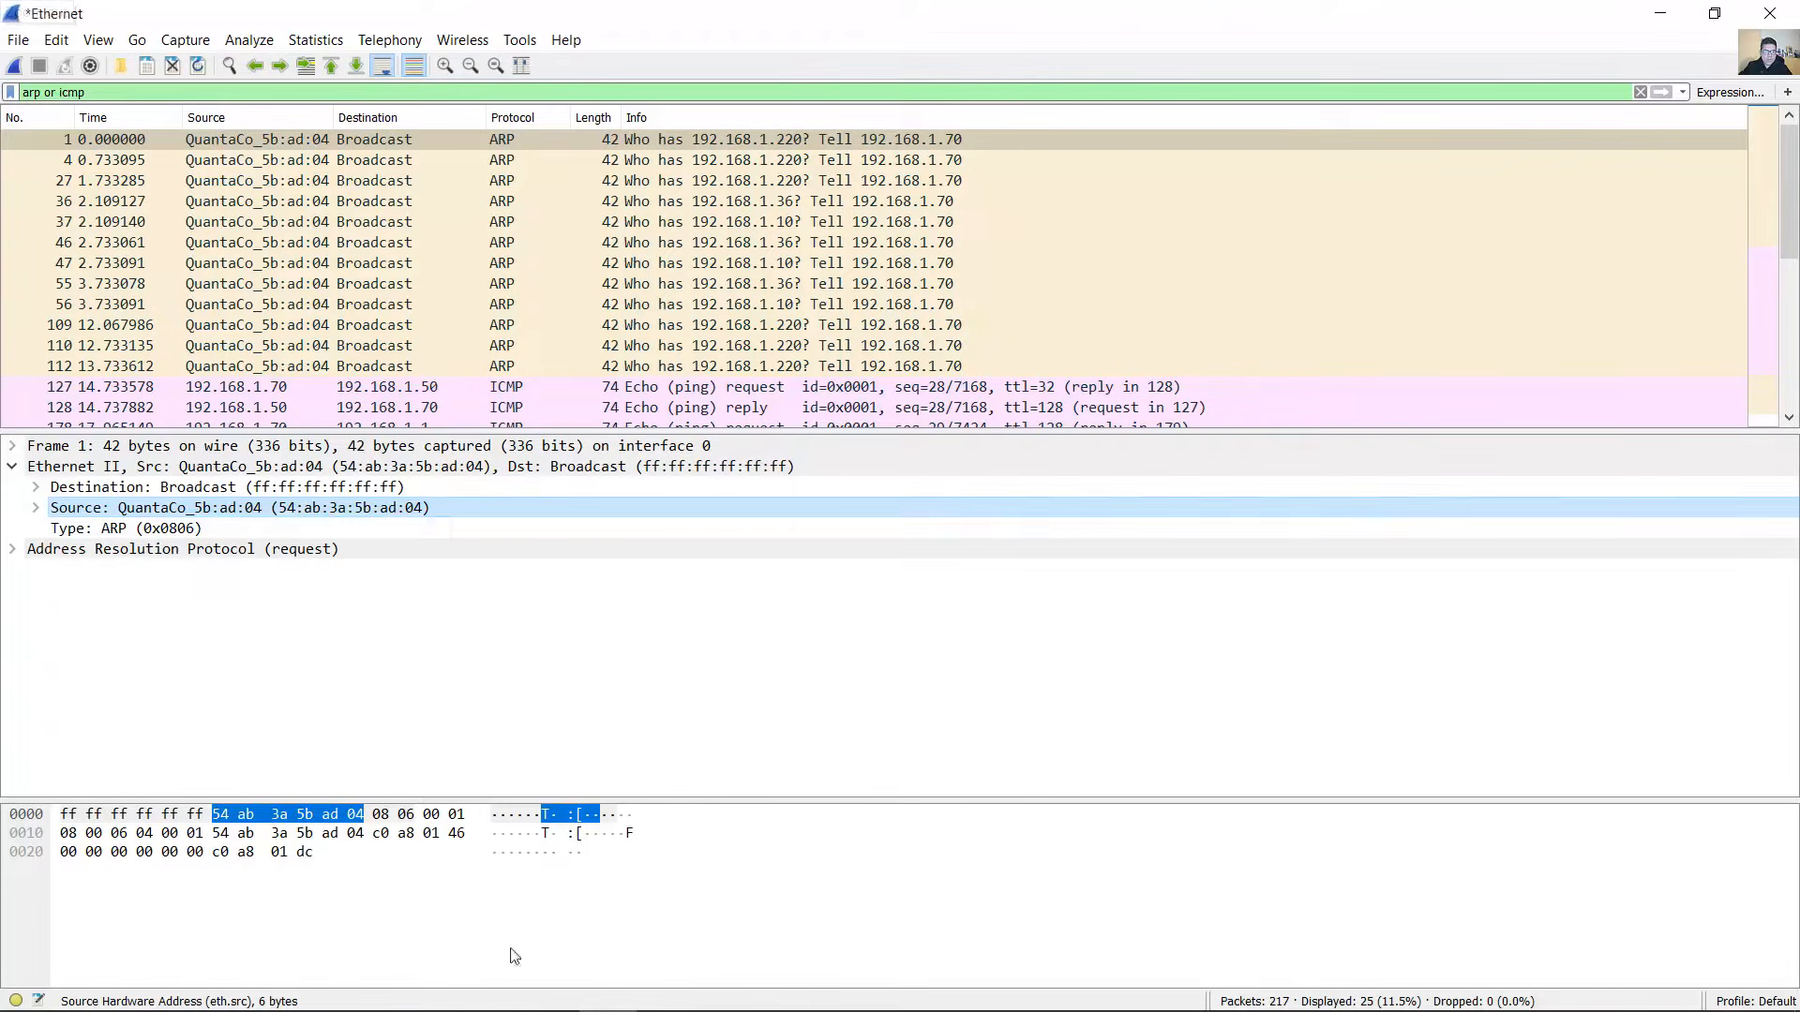
click(549, 989)
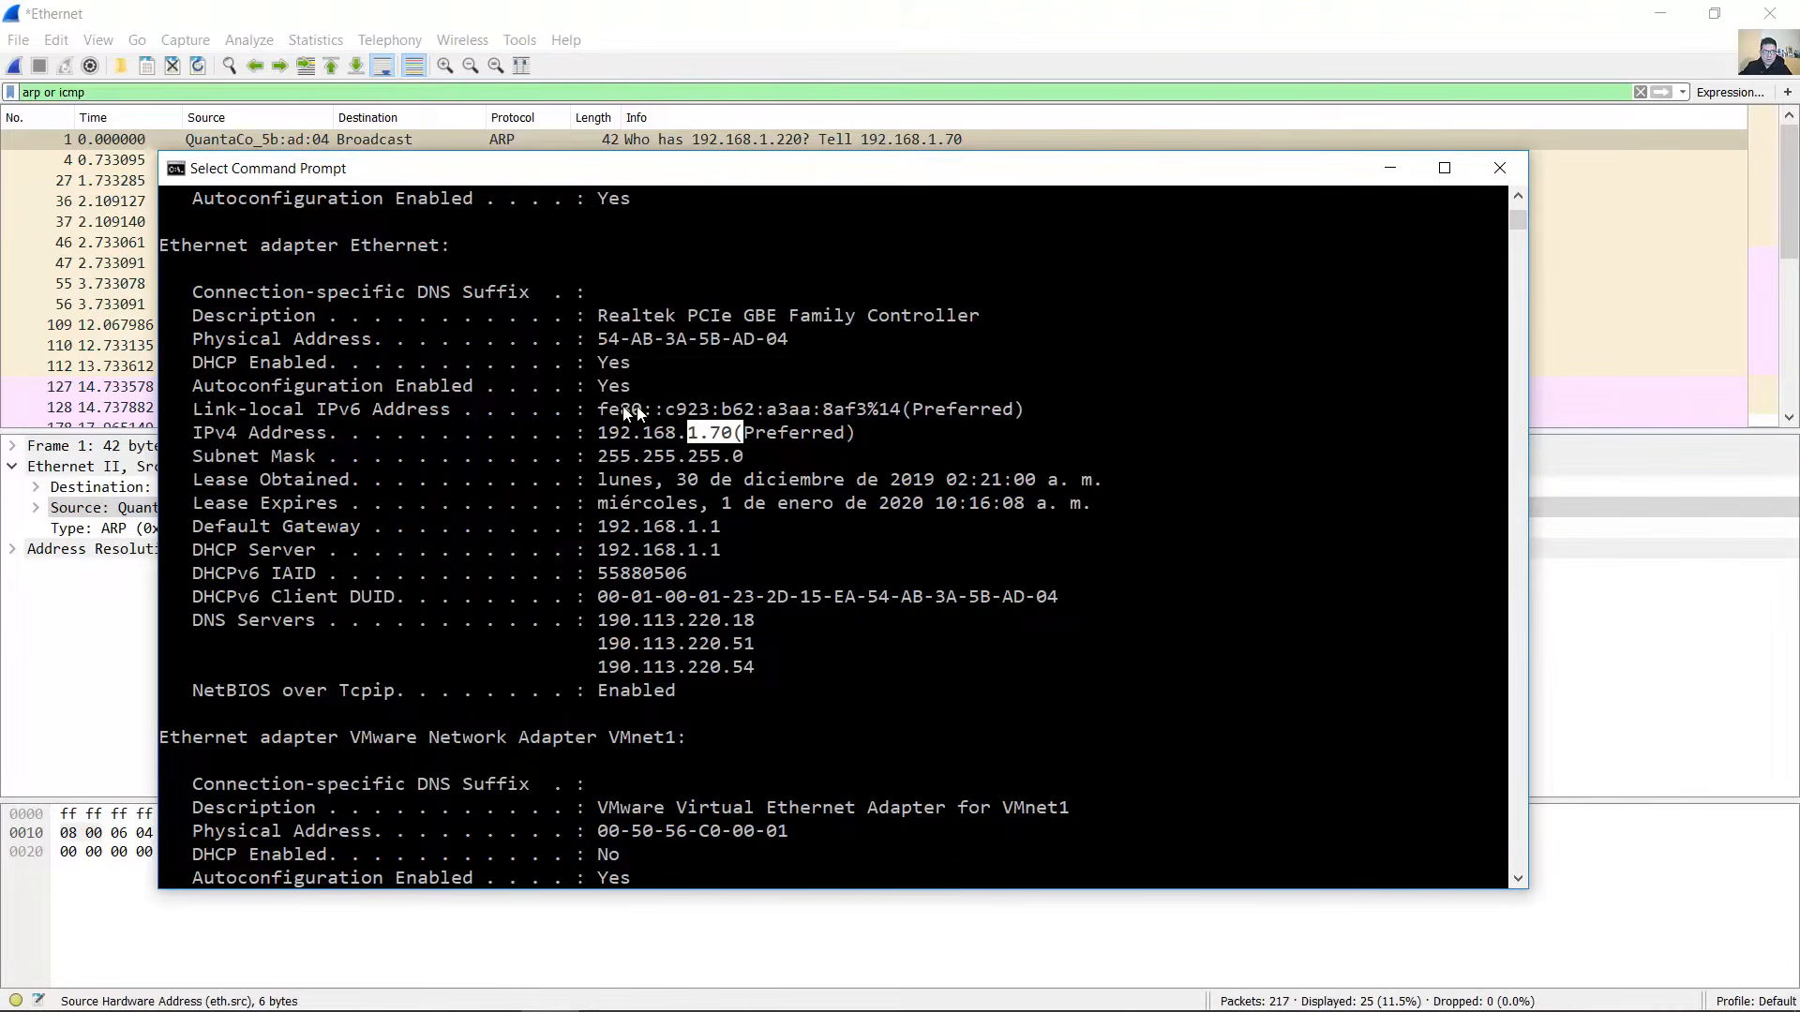
drag(628, 340, 818, 338)
right_click(817, 337)
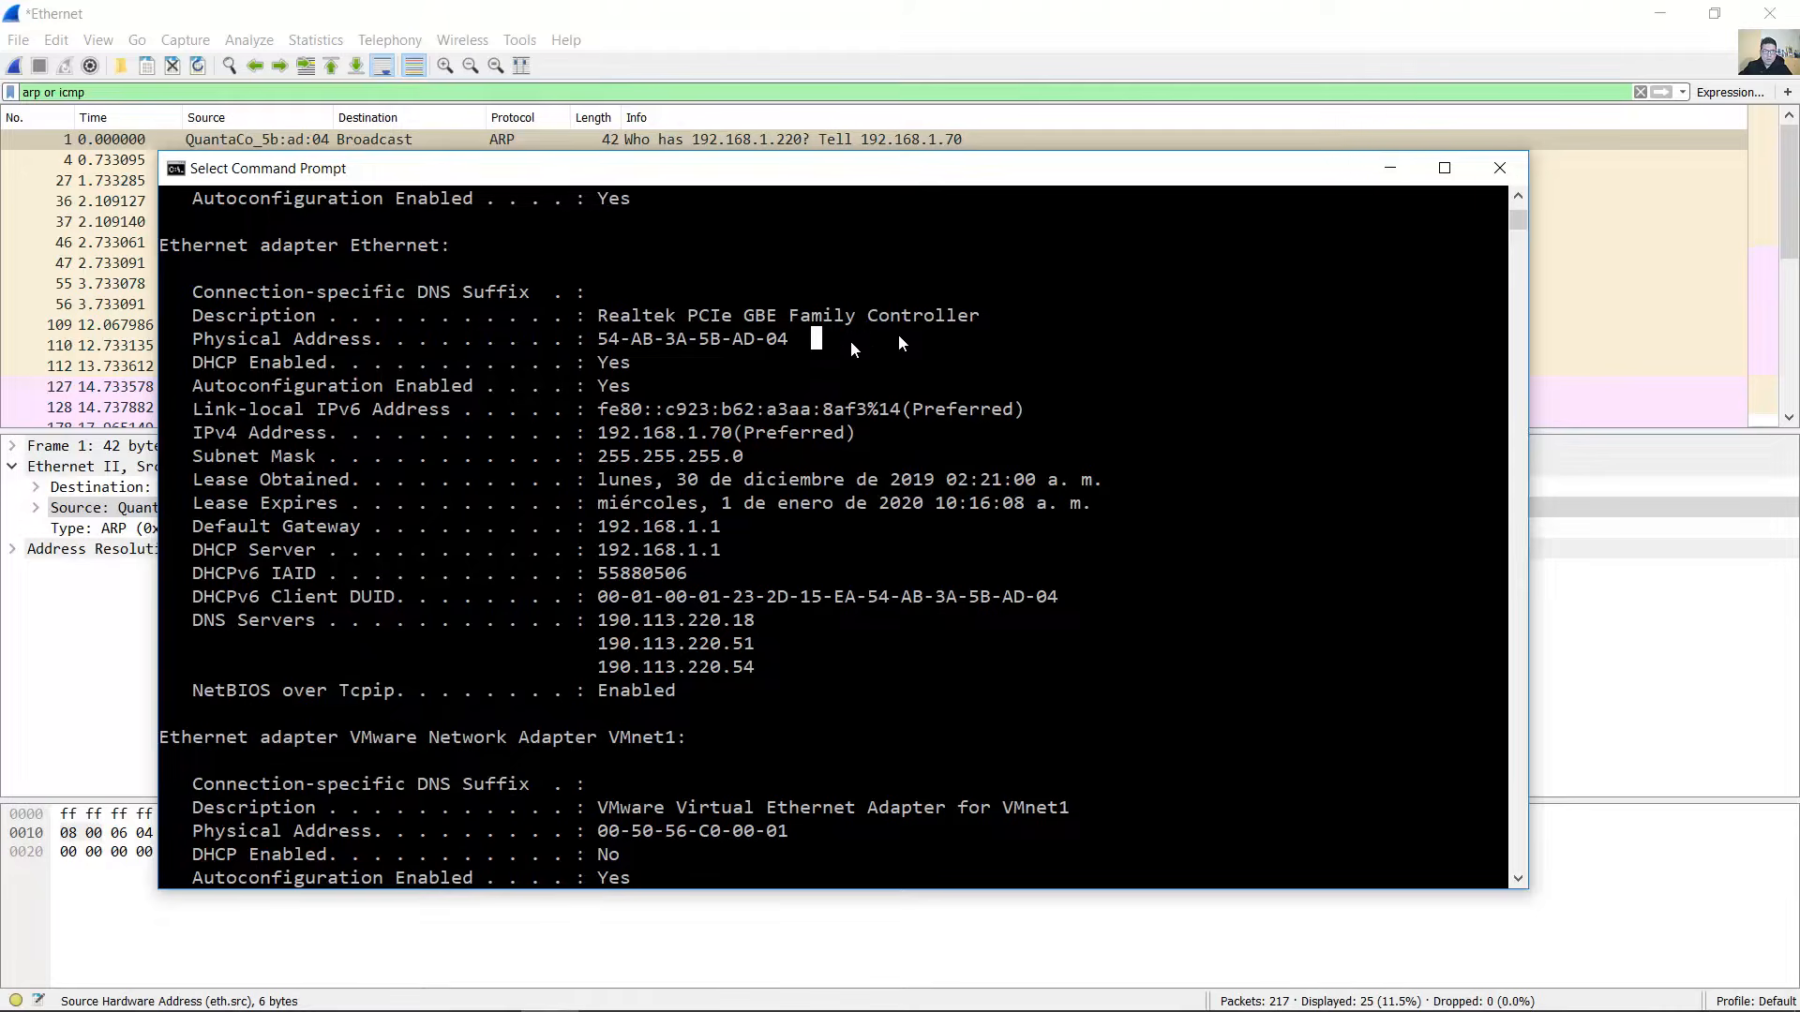
click(1390, 168)
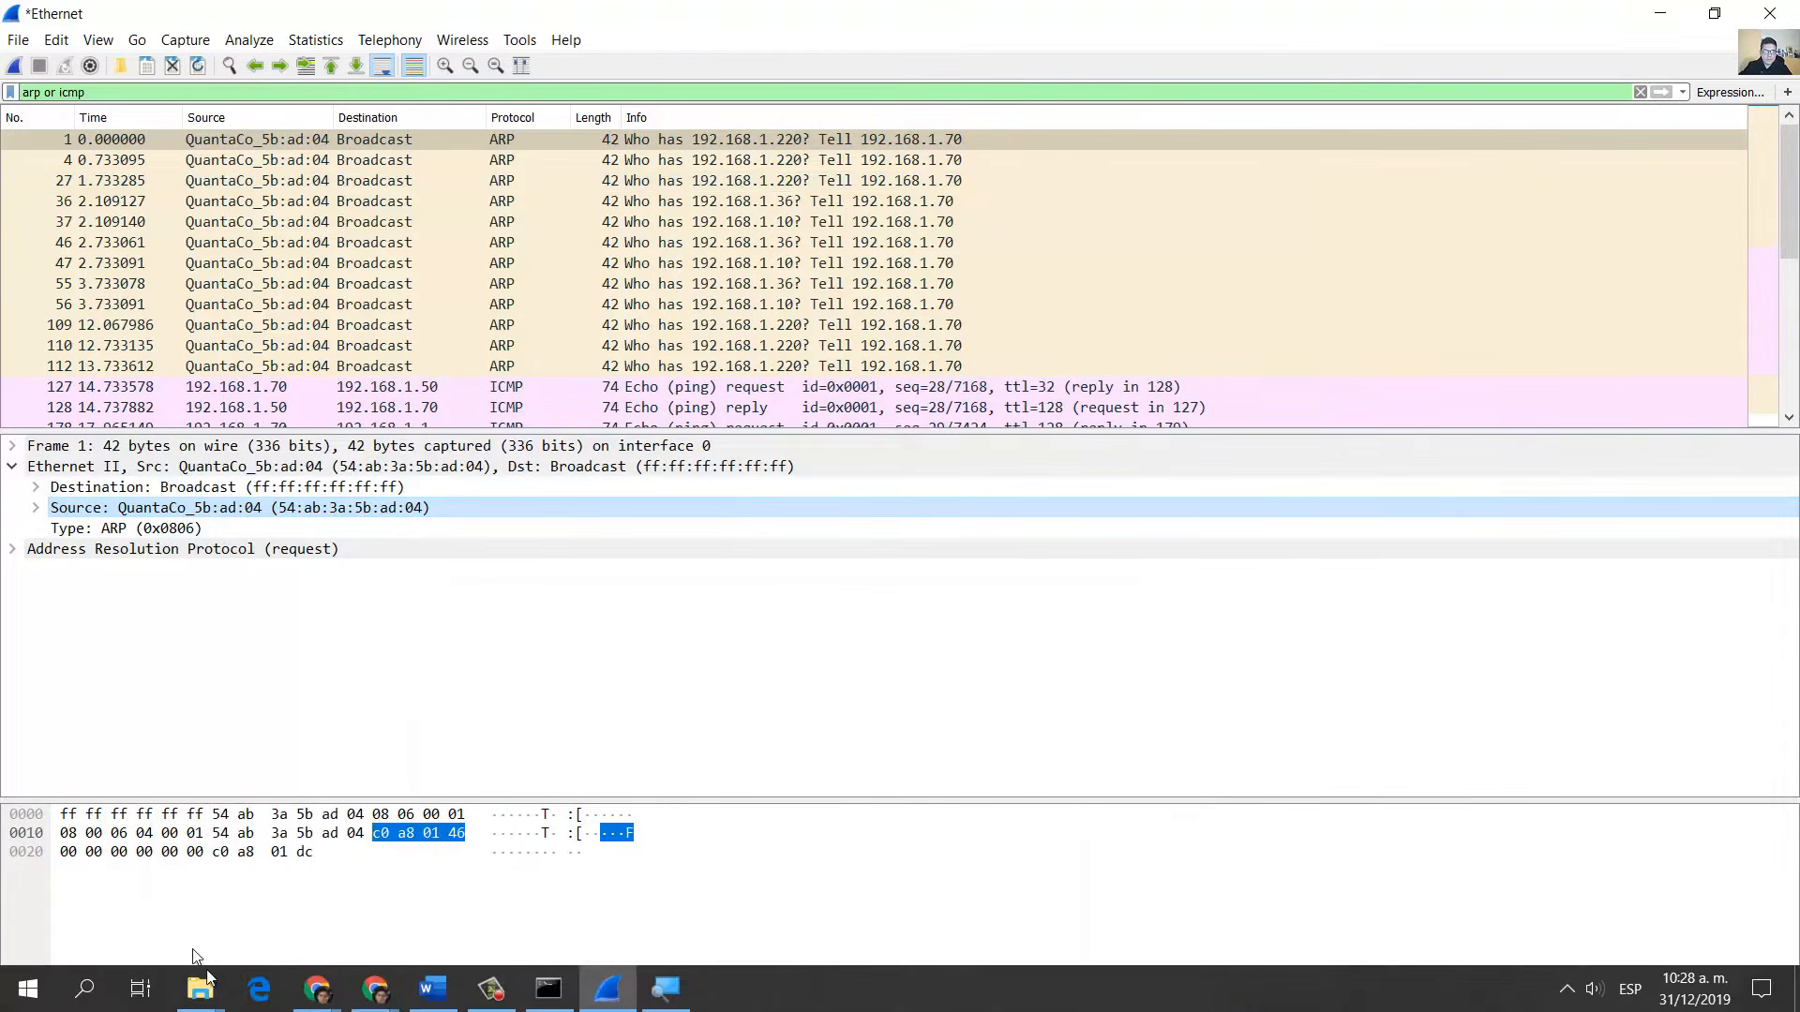
- Switch to the Word lab document and read the address description, highlighting its text through the manufacturer part of the first six hex numbers
key(alt+Tab)
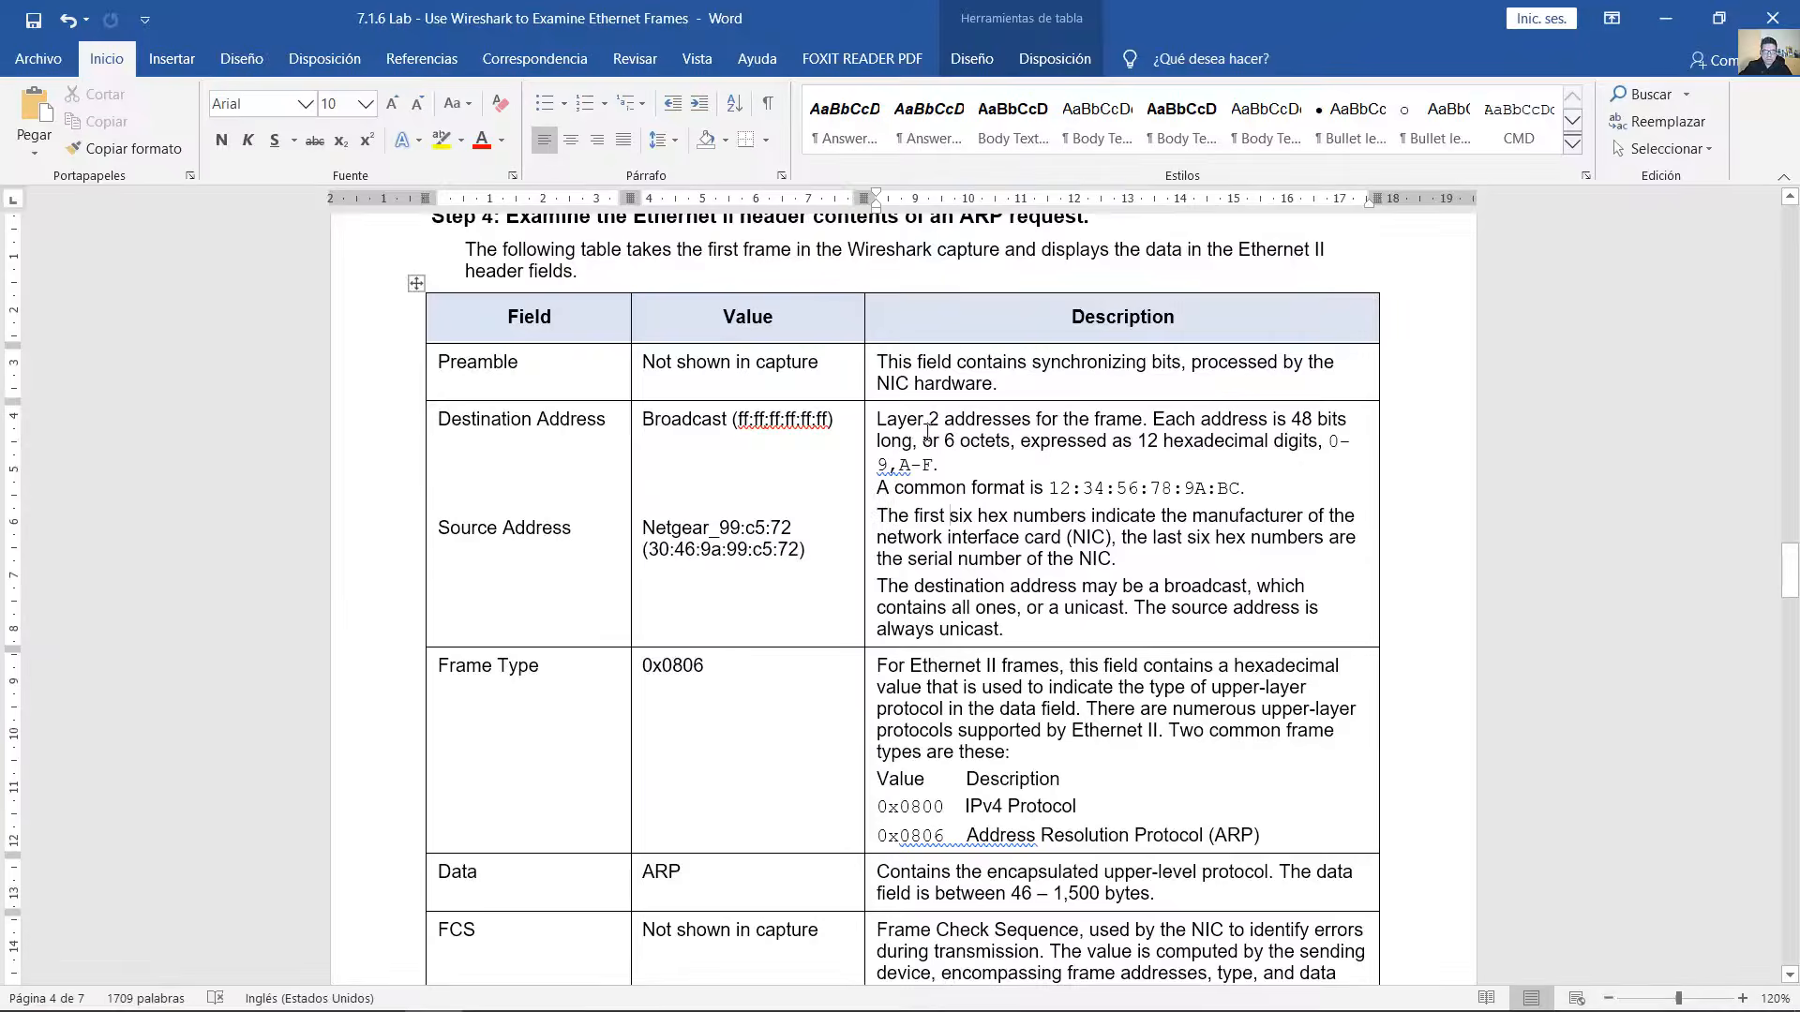
drag(918, 421, 1168, 460)
drag(990, 468, 1242, 488)
scroll(963, 424, down, 3)
drag(892, 383, 1106, 405)
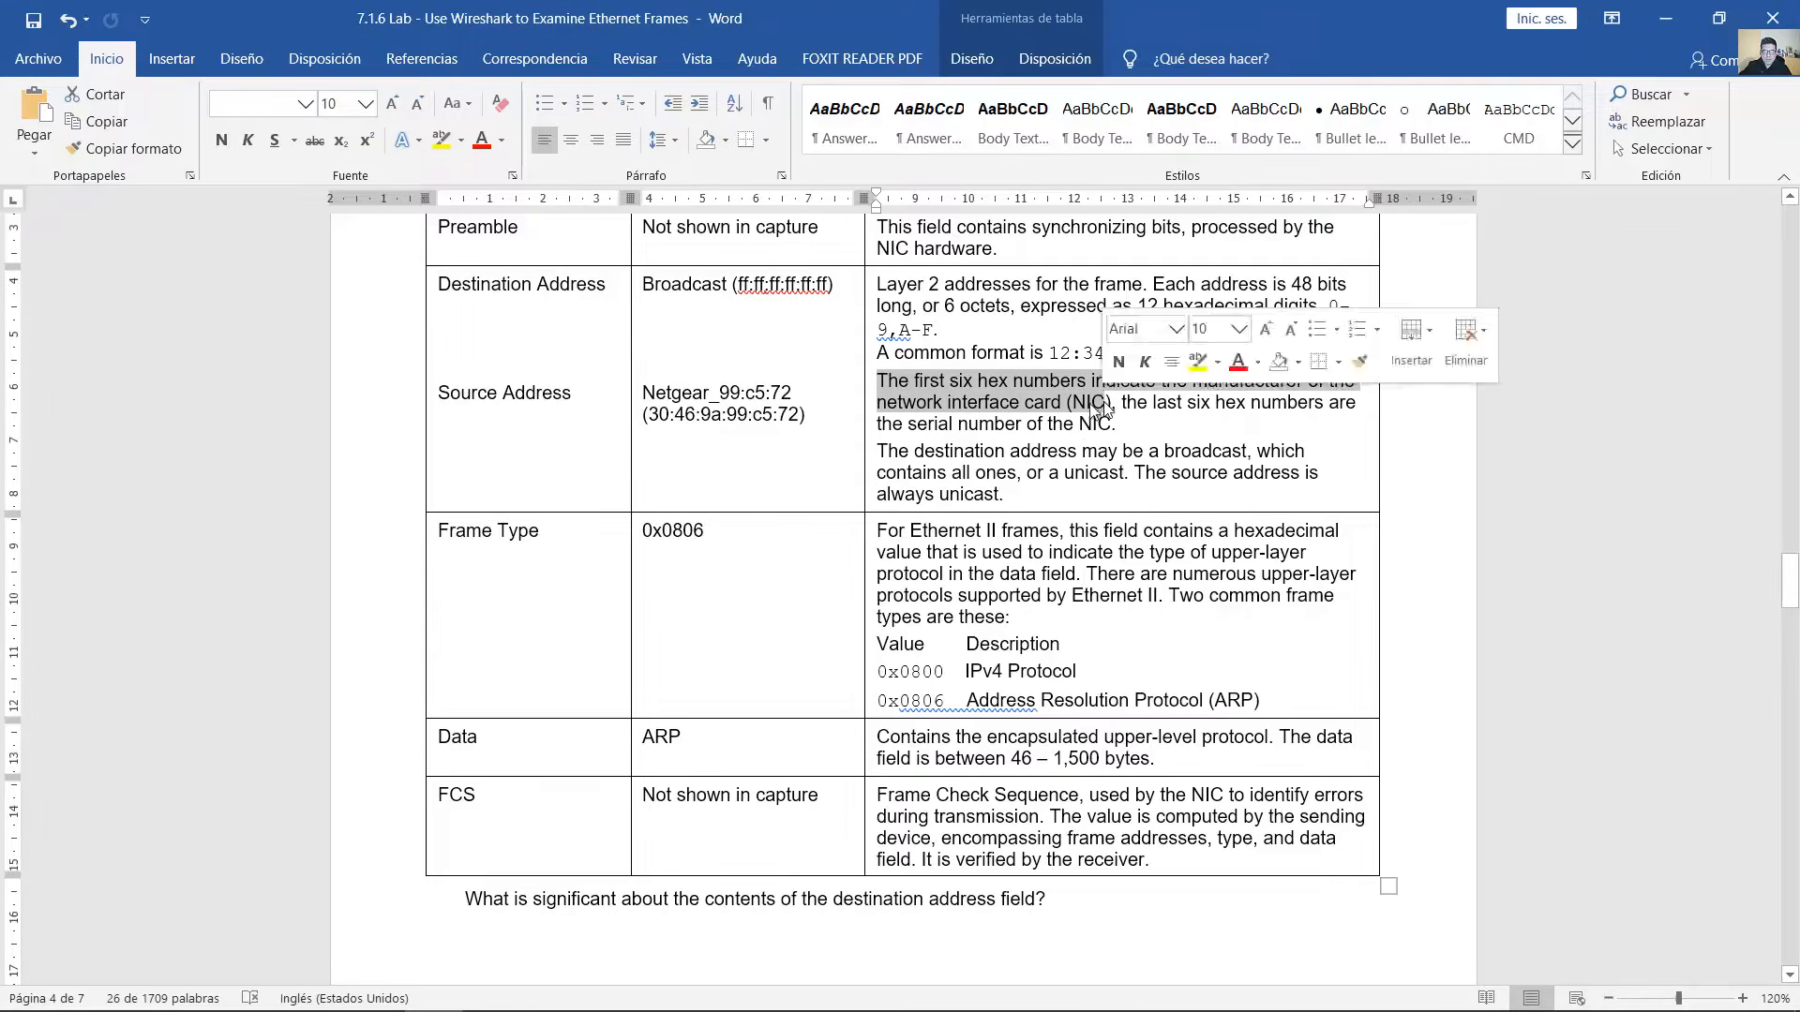
- Highlight 30:46:9a and Netgear_ in the Source Address value, and switch to Wireshark to compare frame 1's Source field
drag(656, 419, 731, 419)
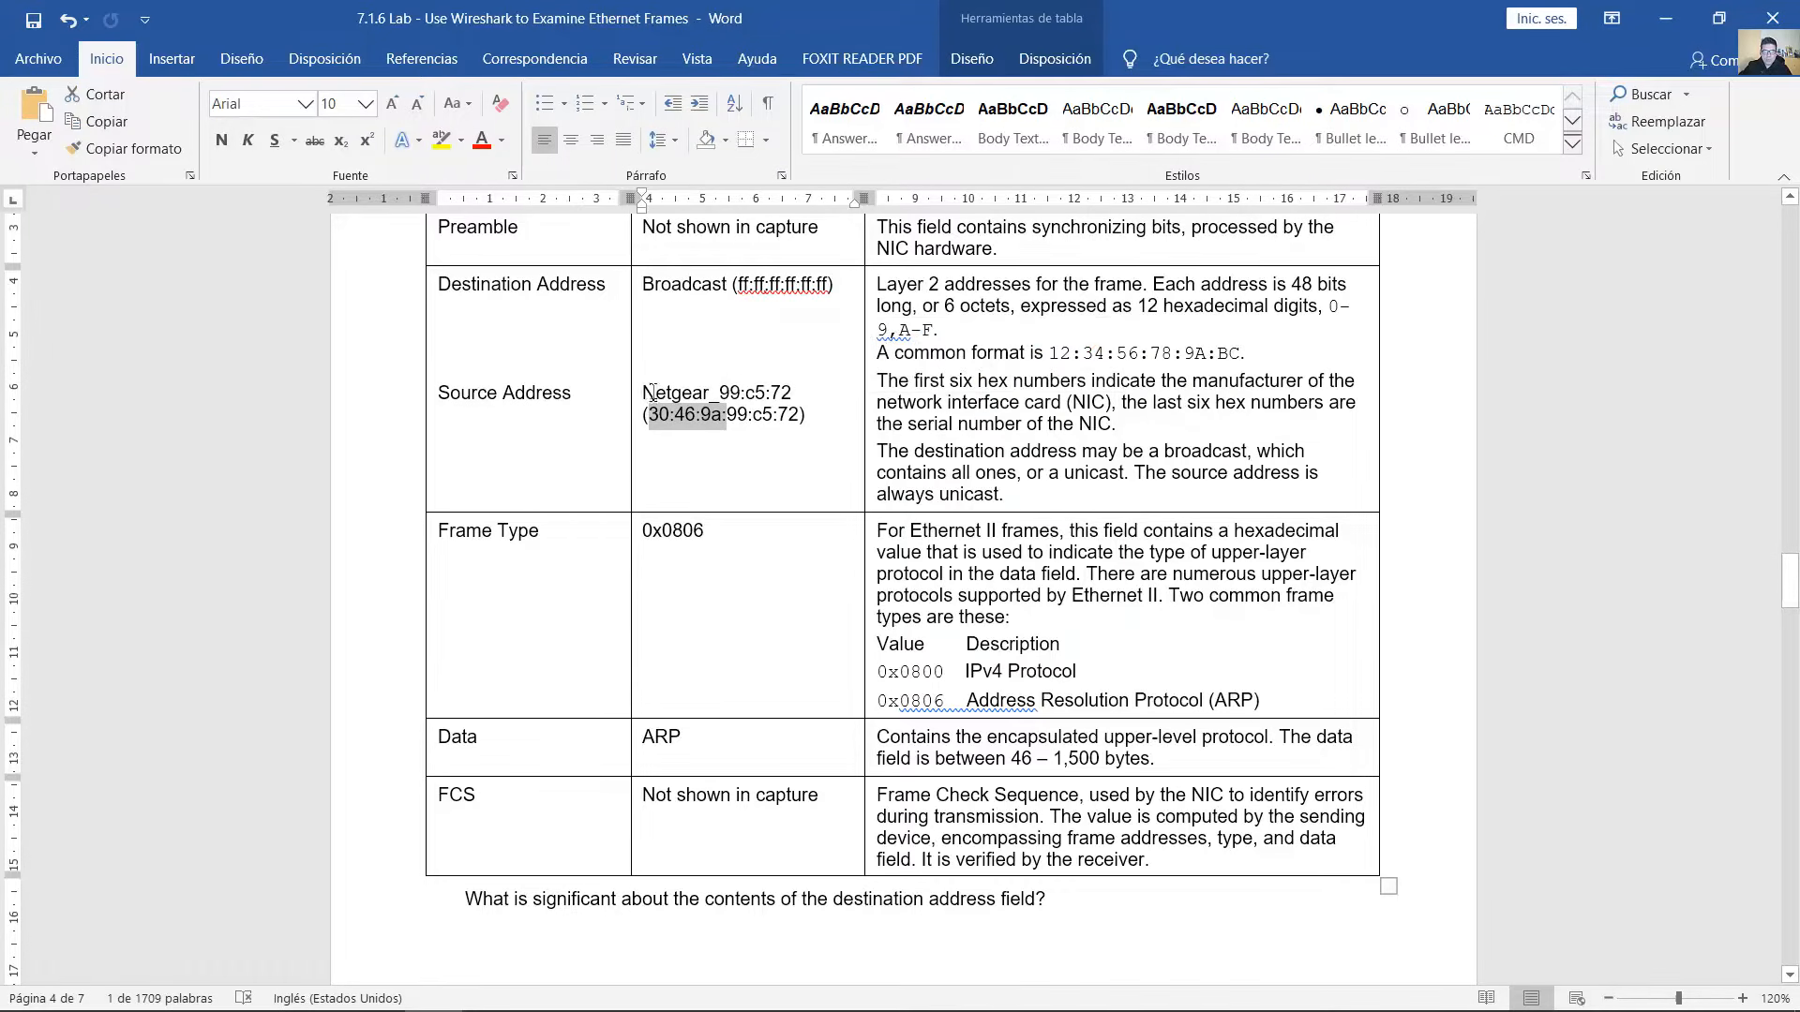
drag(644, 394, 719, 394)
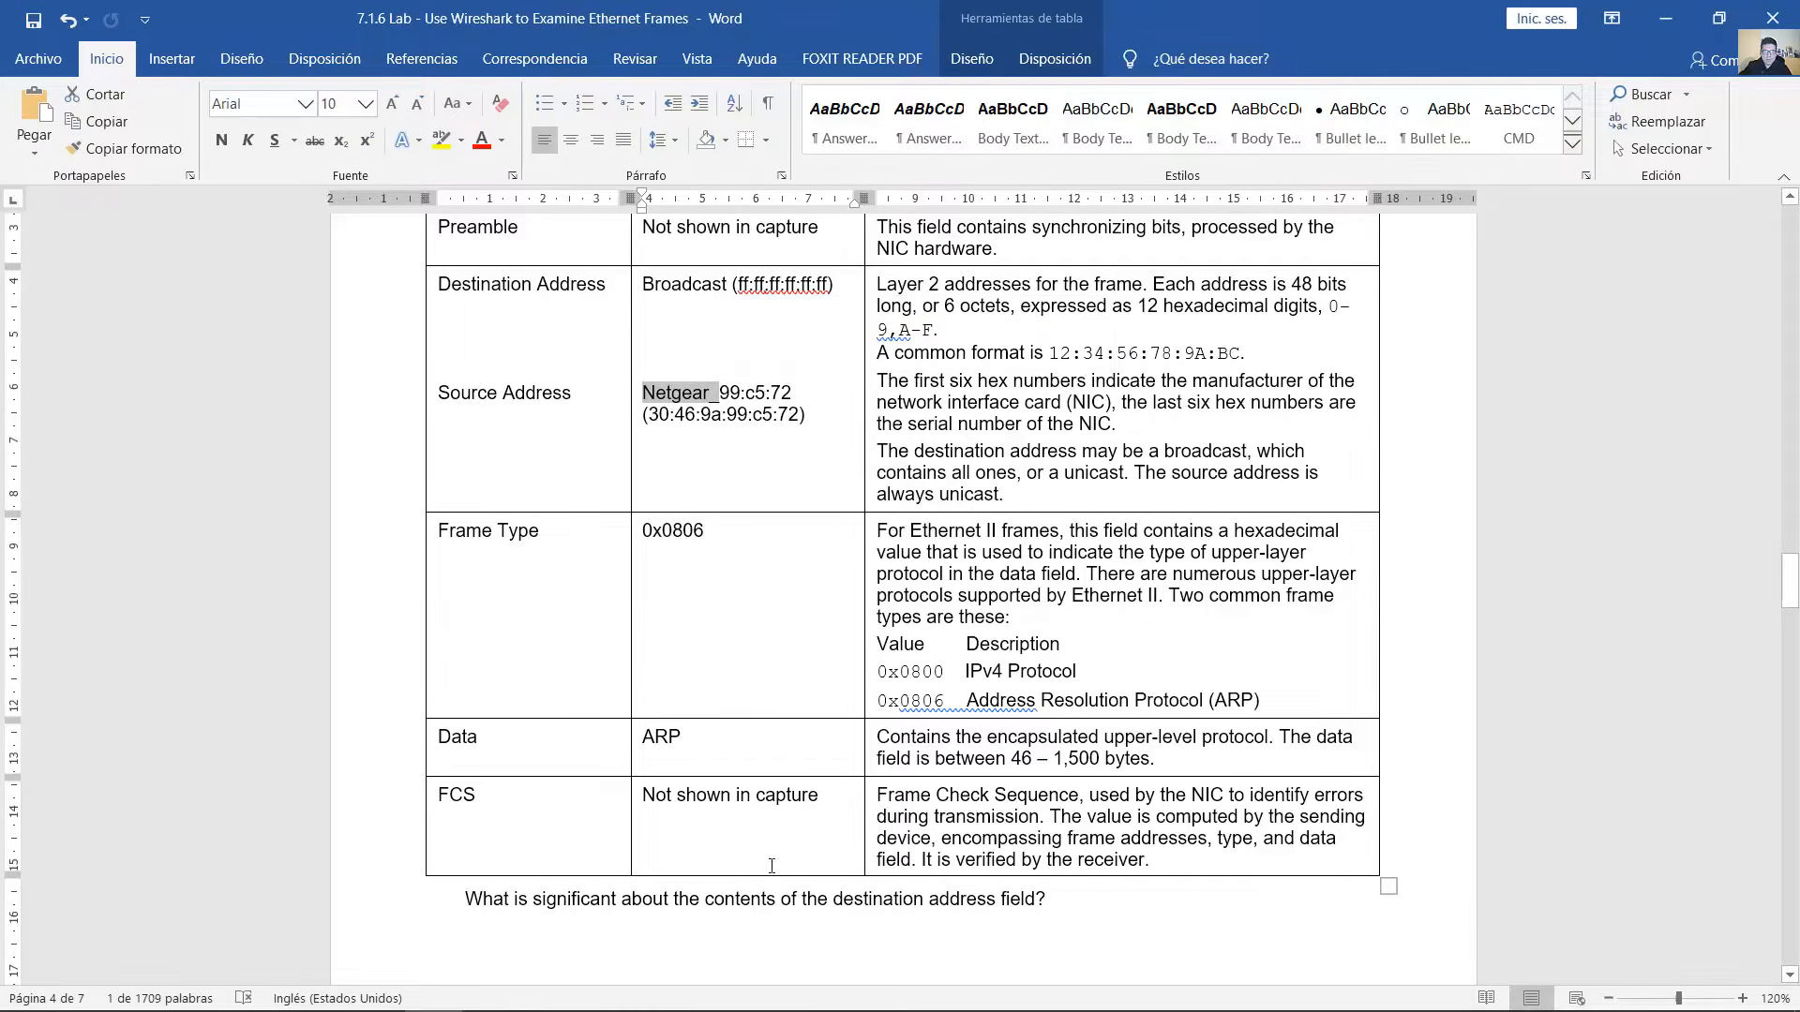
click(607, 1001)
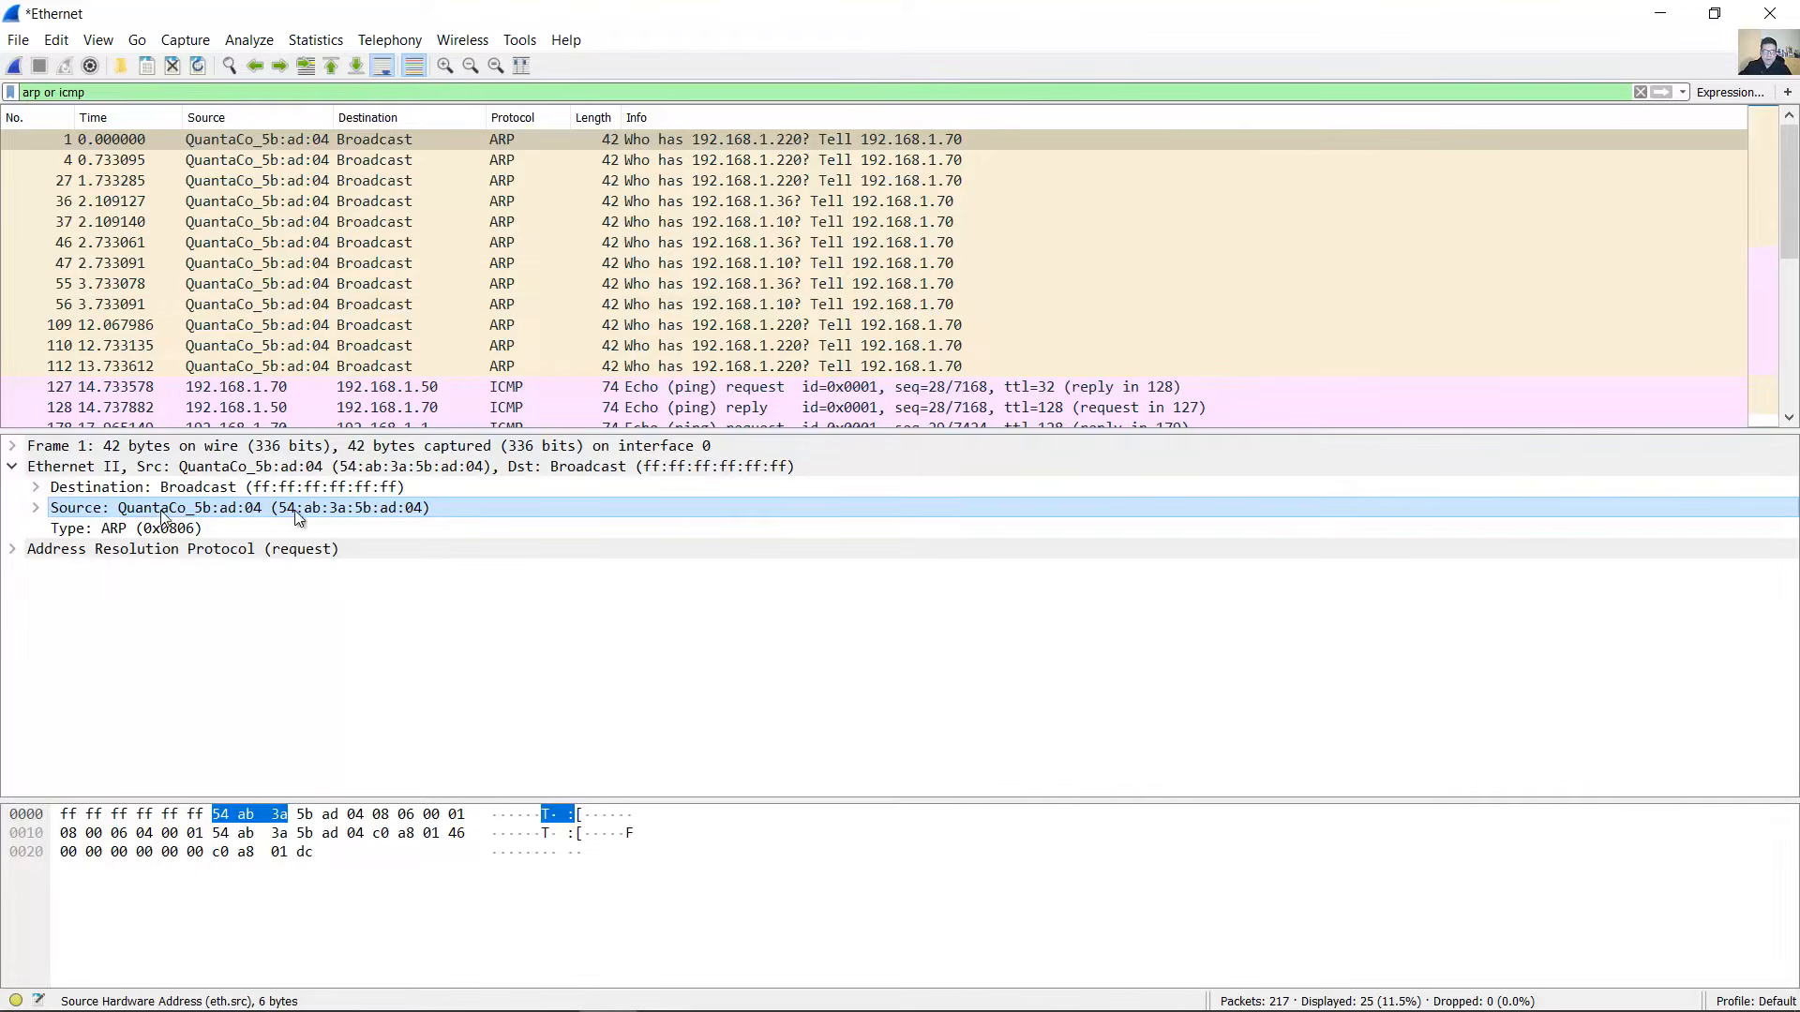
- Return to the Word lab document and highlight the text about the last six hex numbers being the NIC's serial number
click(1660, 13)
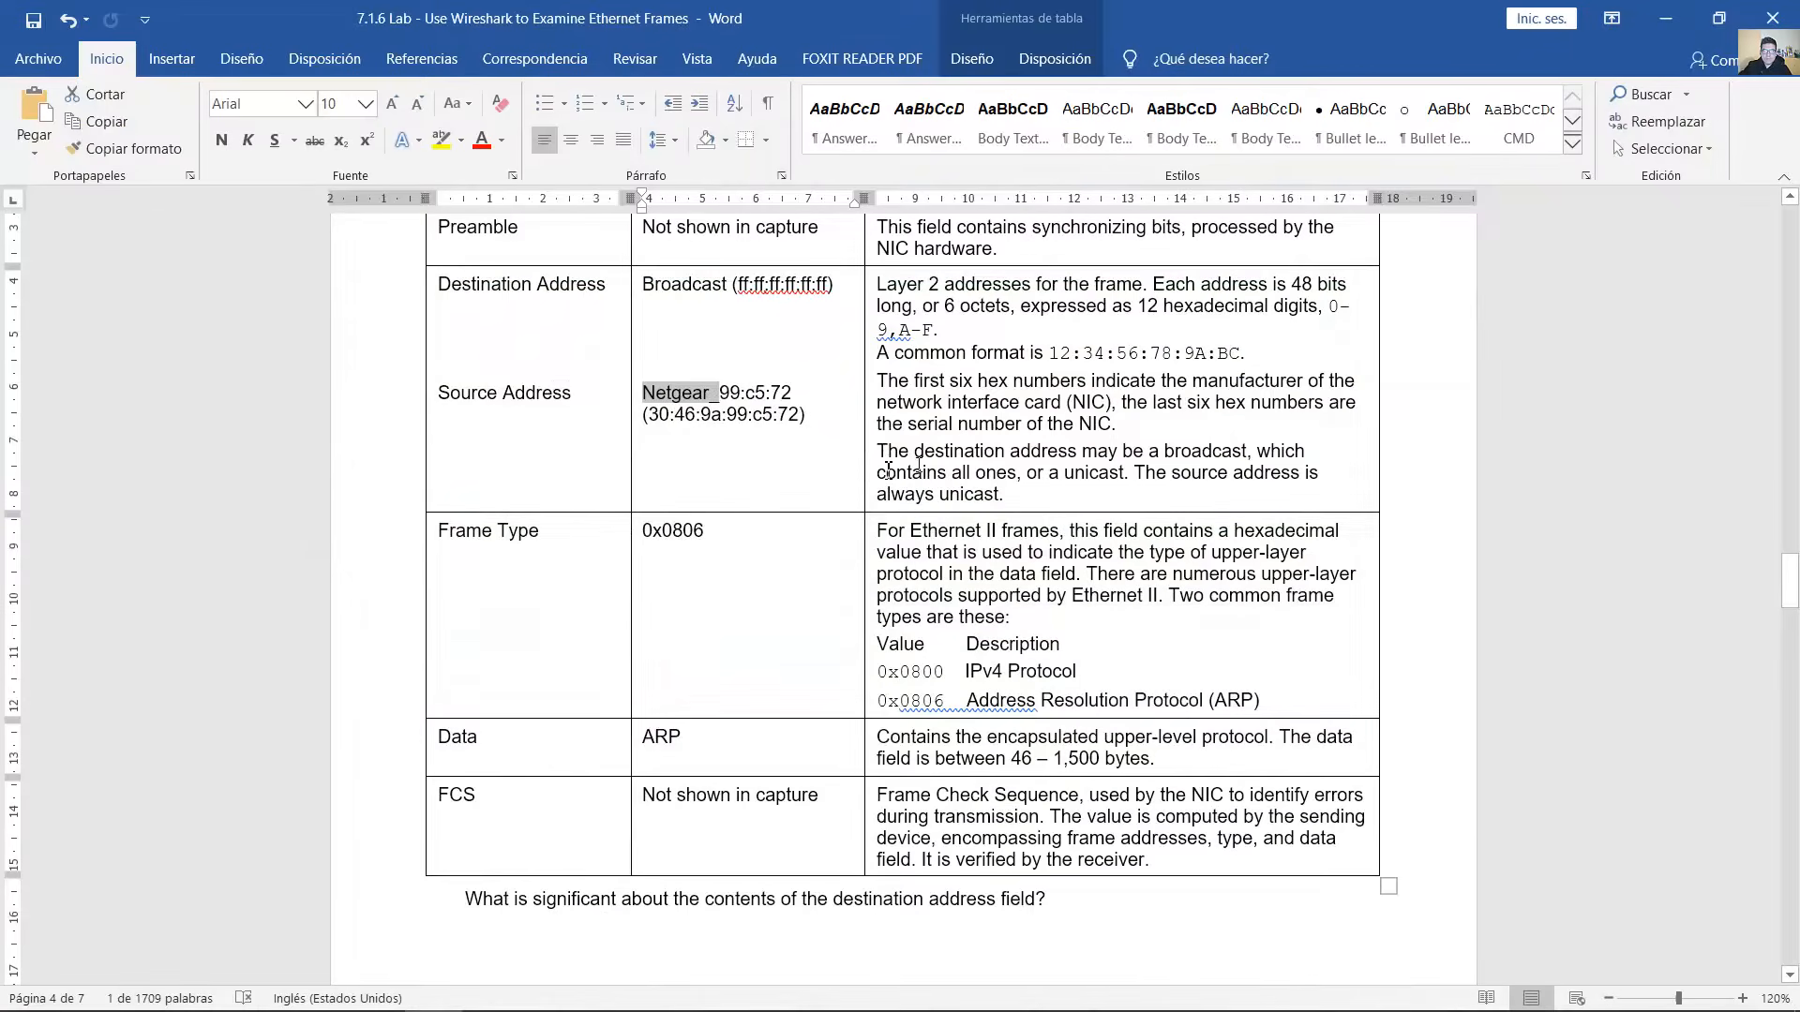
click(941, 421)
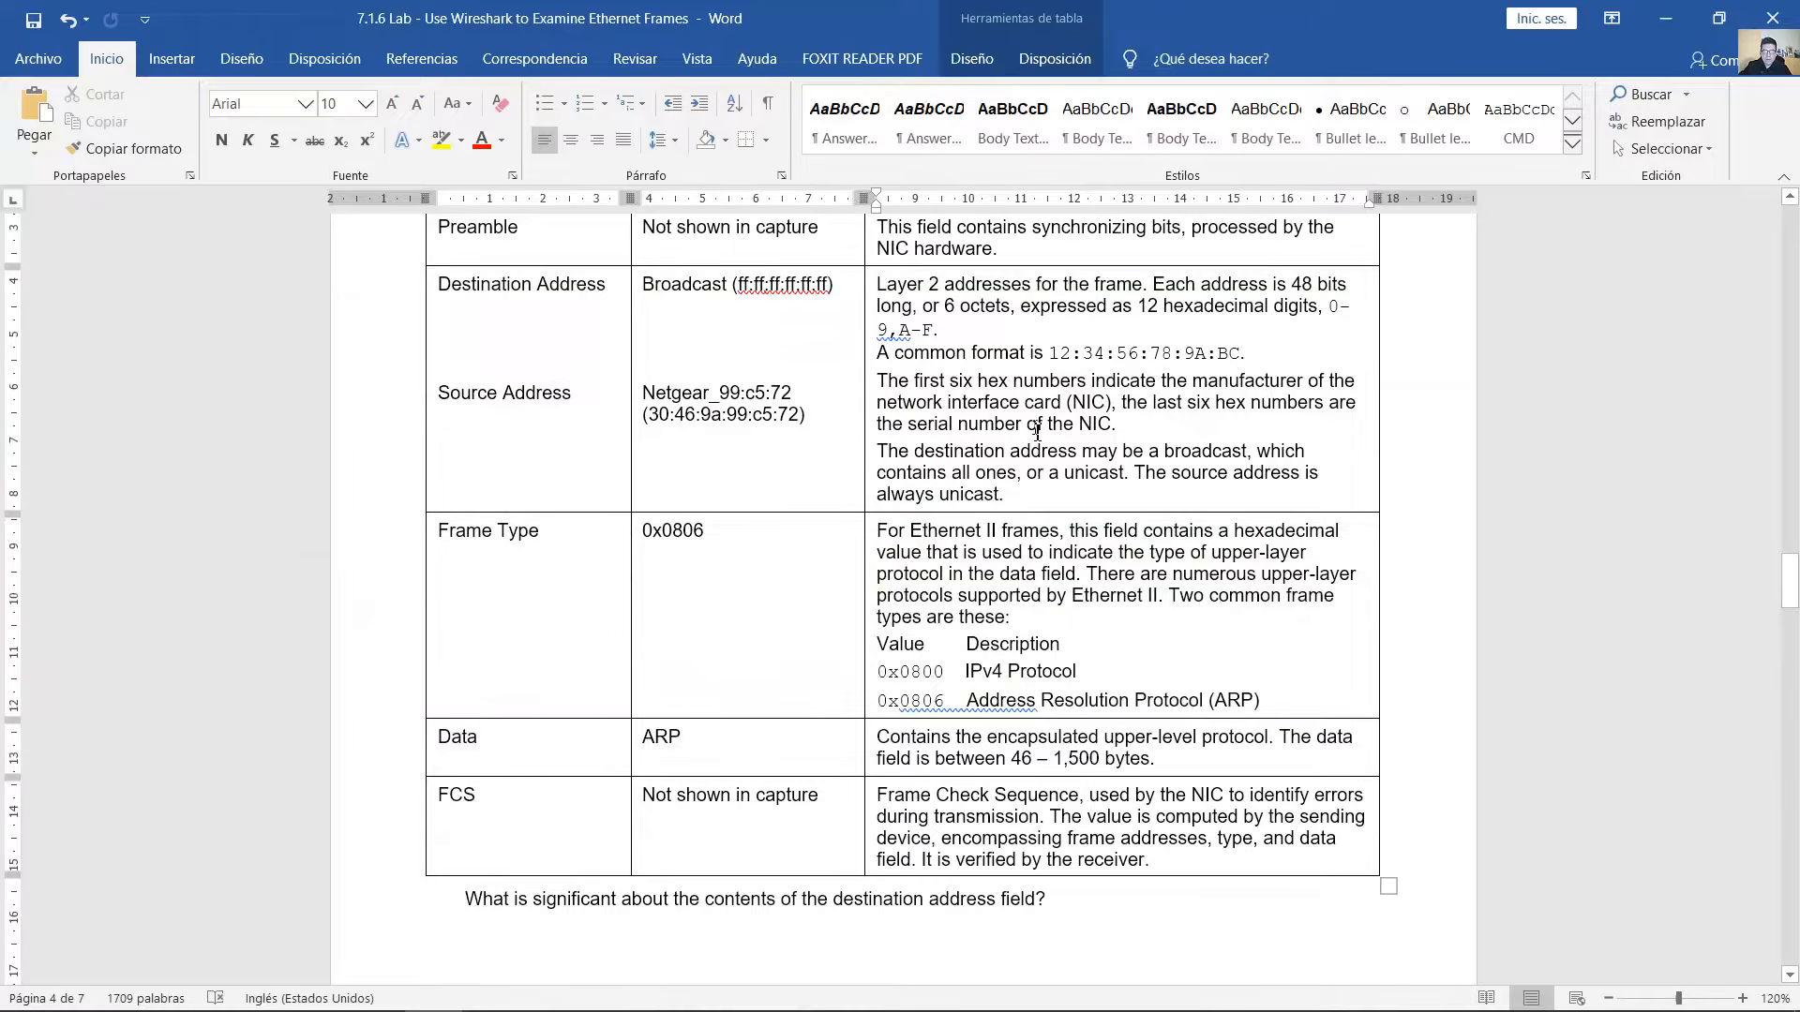
mouse_move(1124, 406)
mouse_down()
mouse_move(1359, 405)
mouse_move(911, 432)
mouse_move(1124, 425)
mouse_up()
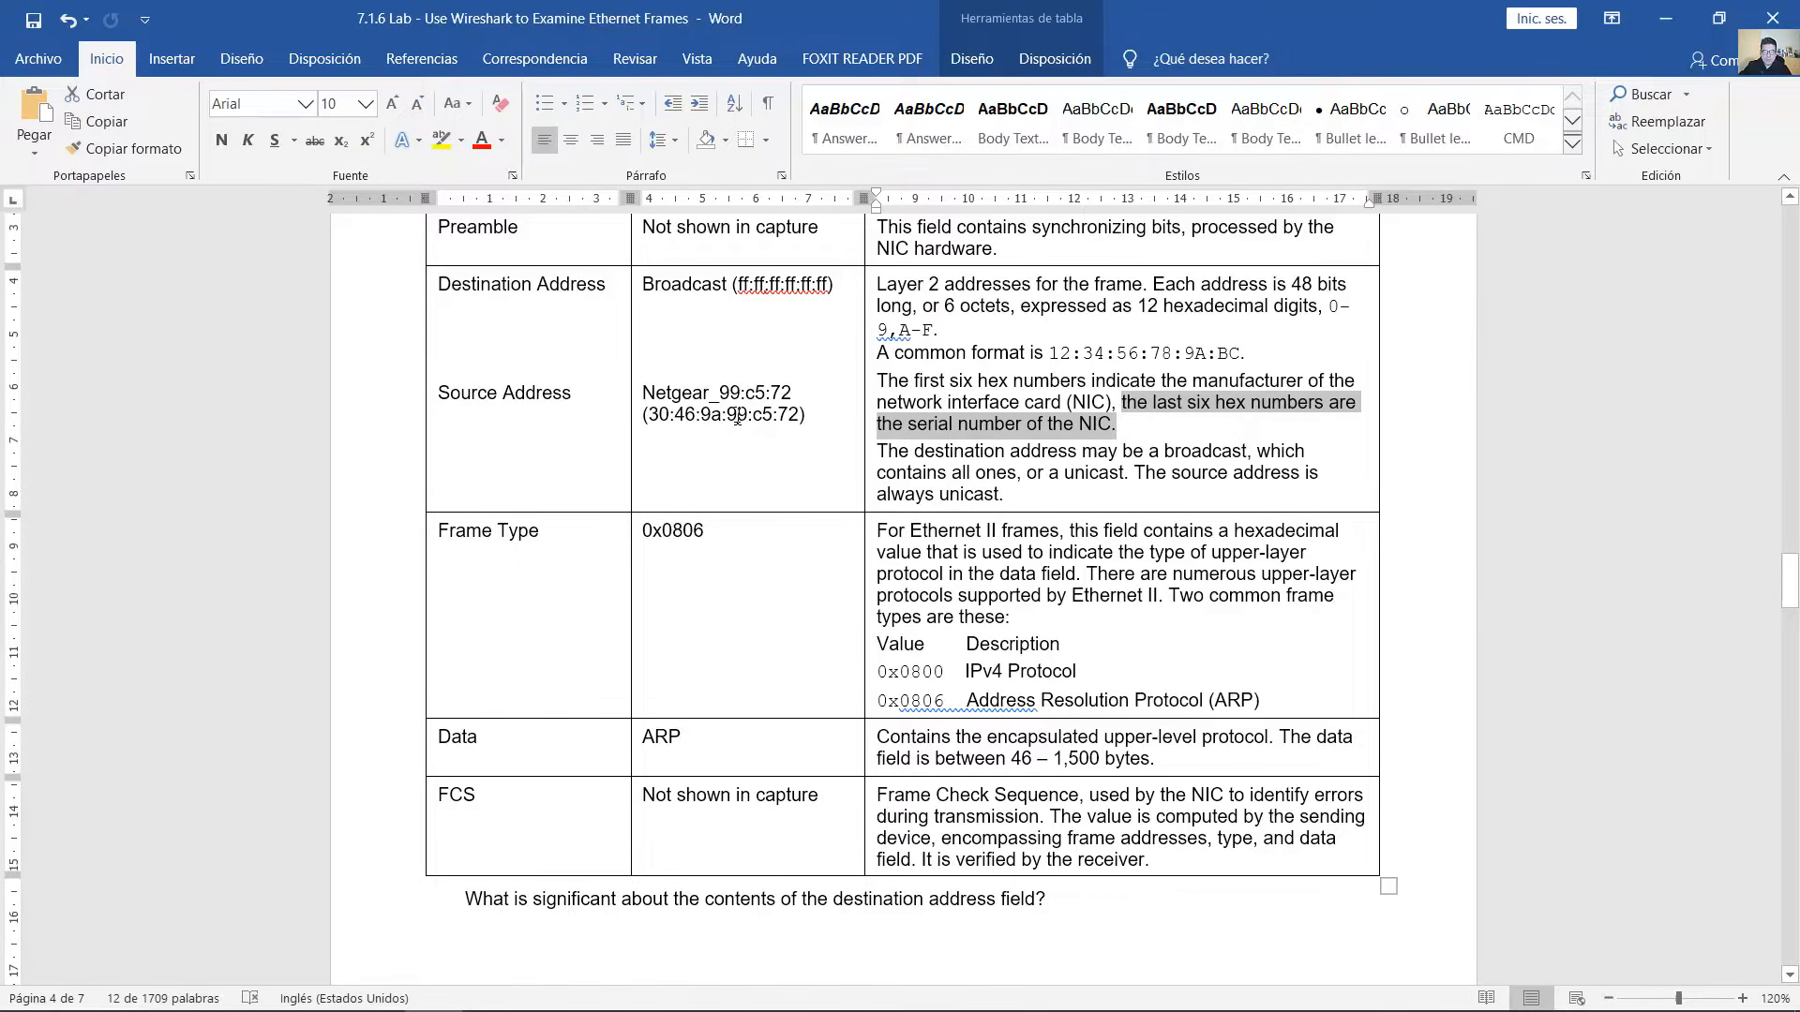
- Highlight 99:c5:72 in the Source Address value, compare it with frame 1's Source field in Wireshark, and return to the Word lab document
drag(727, 416, 797, 417)
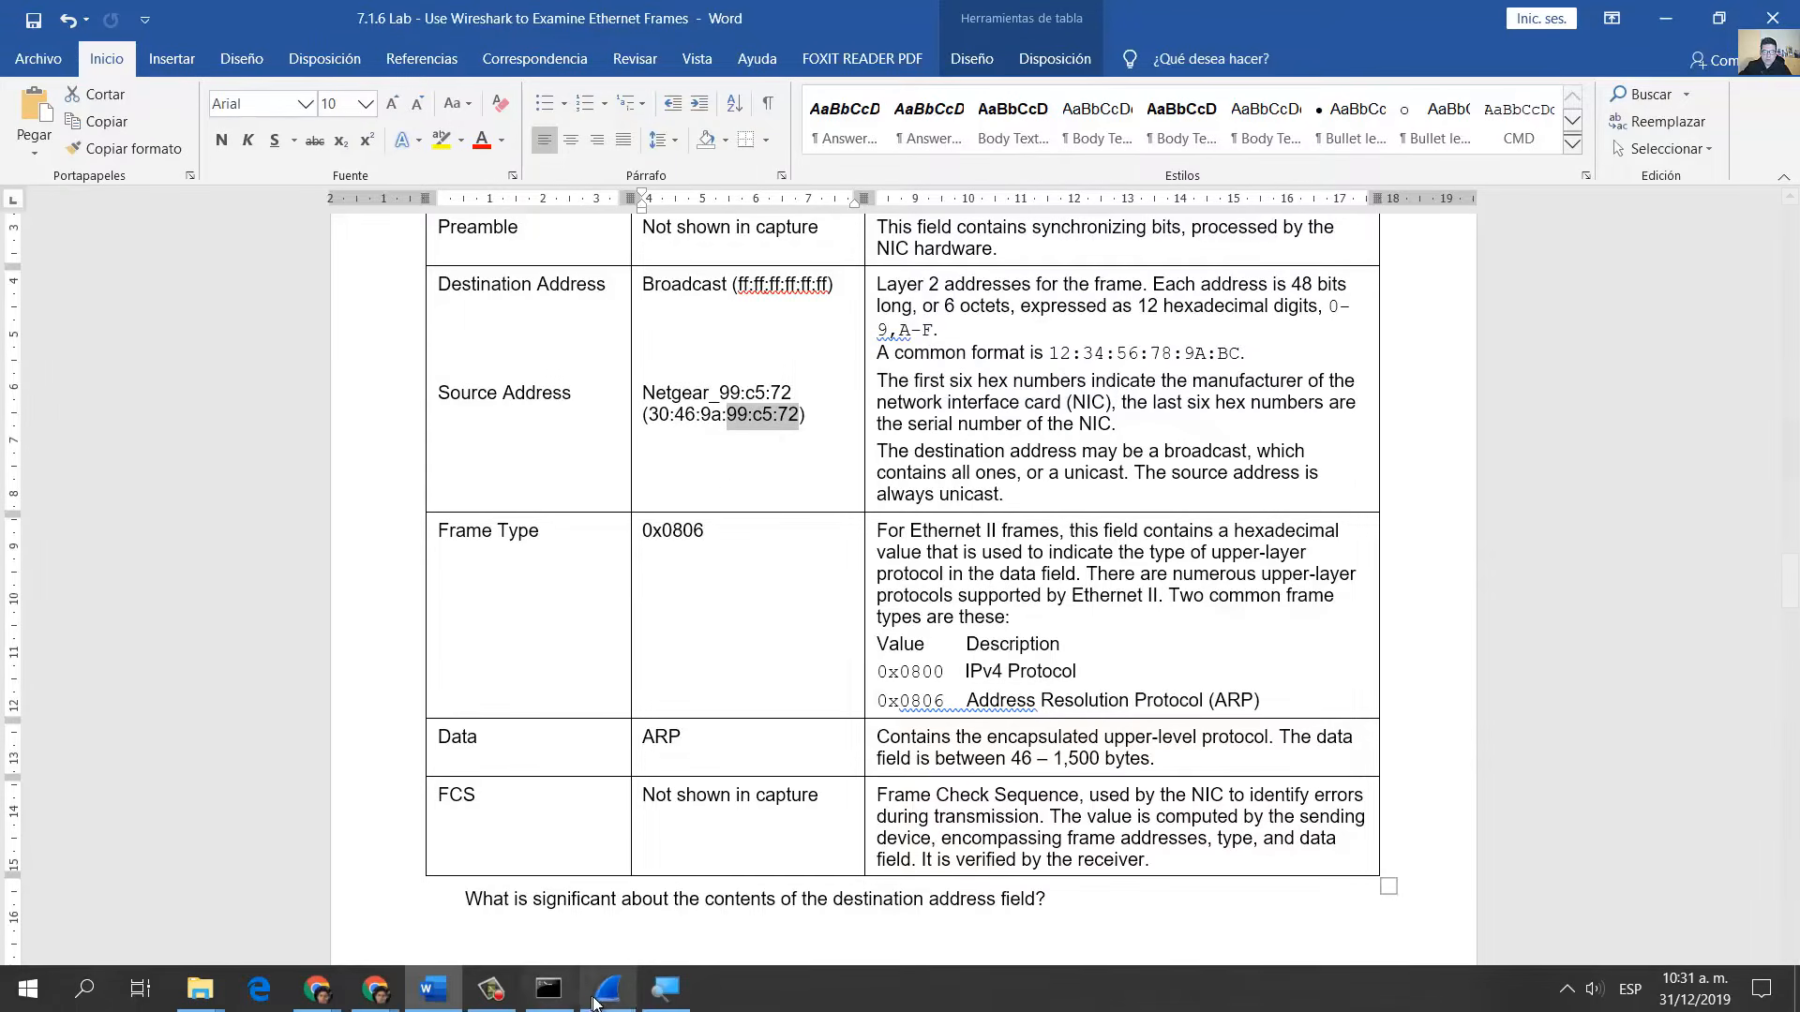
click(607, 992)
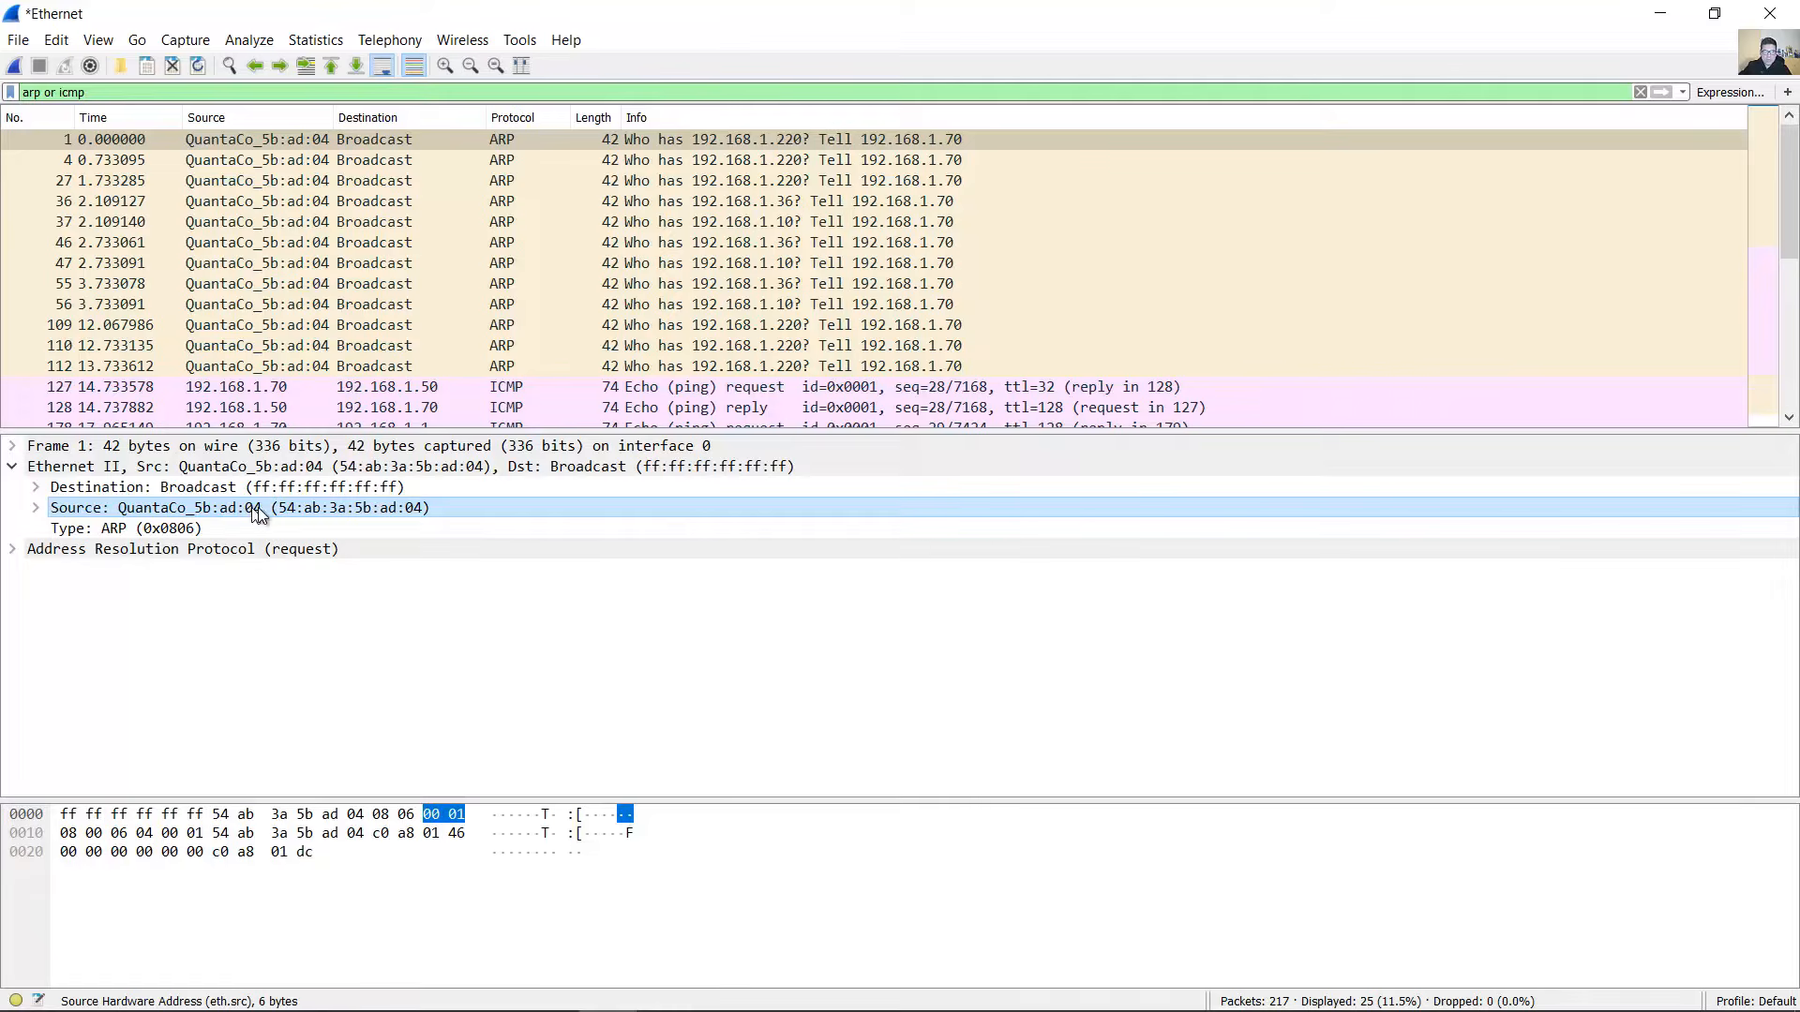
click(1658, 12)
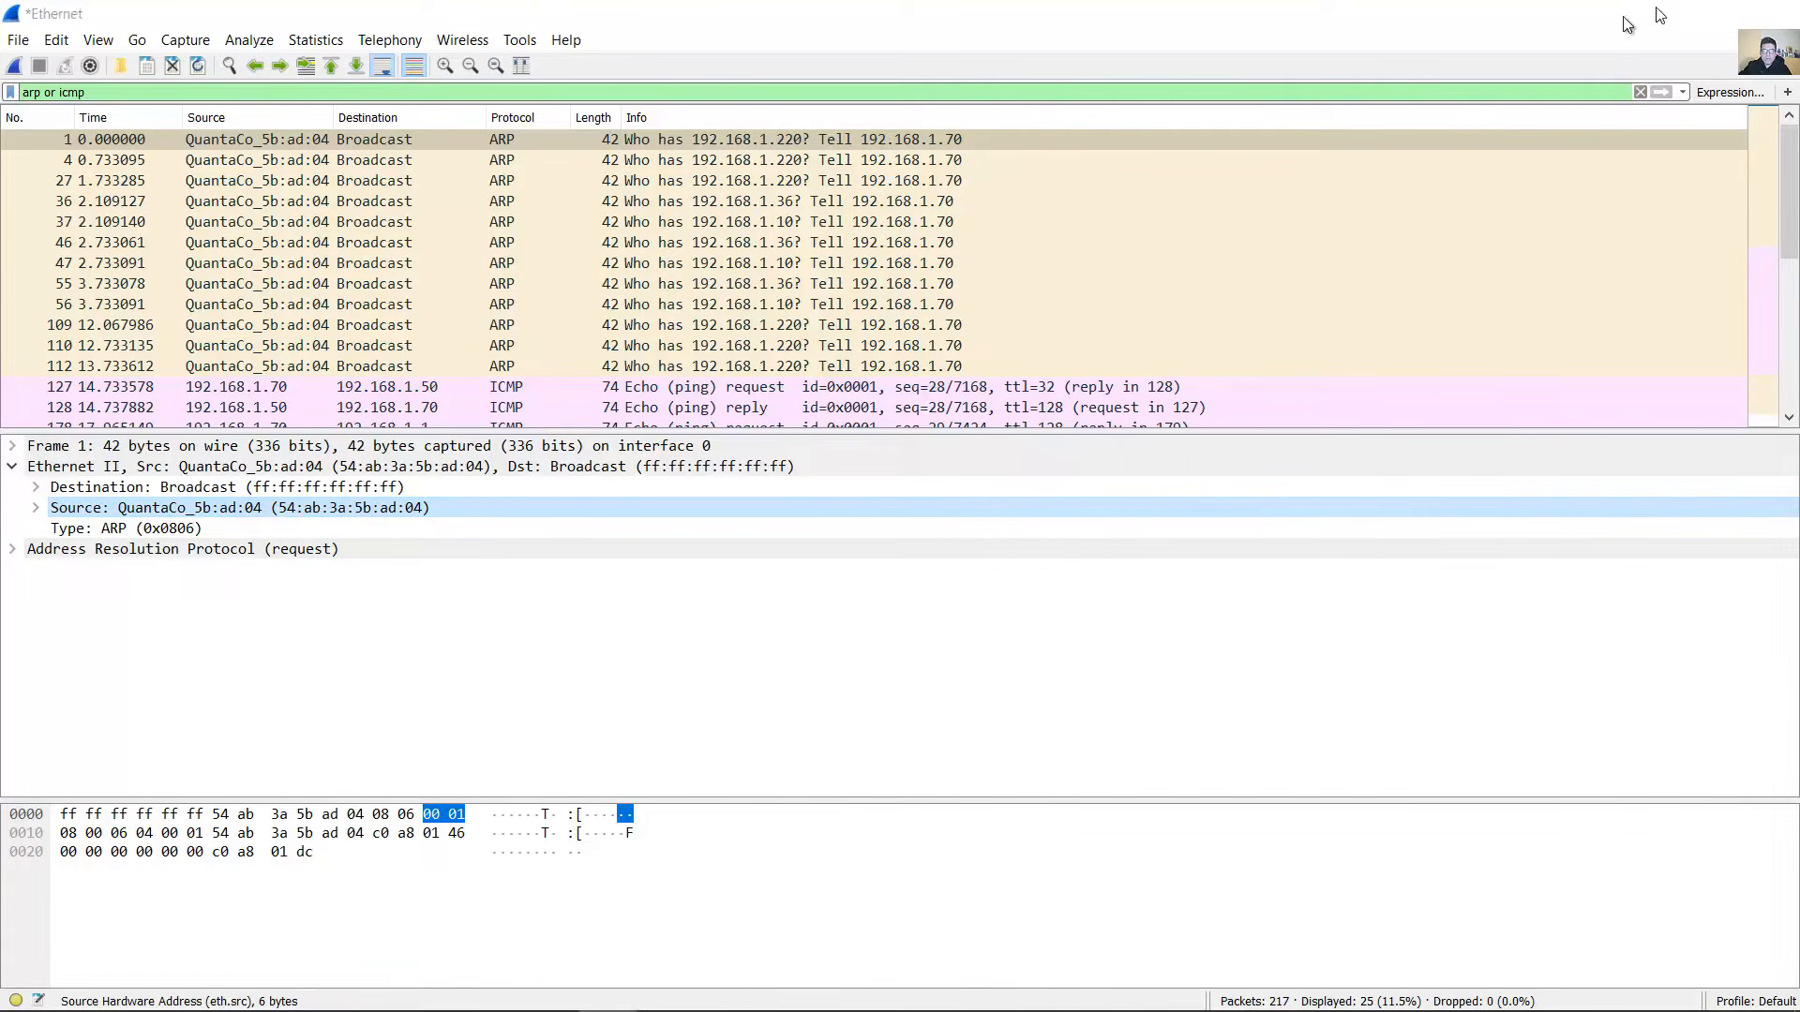
click(978, 448)
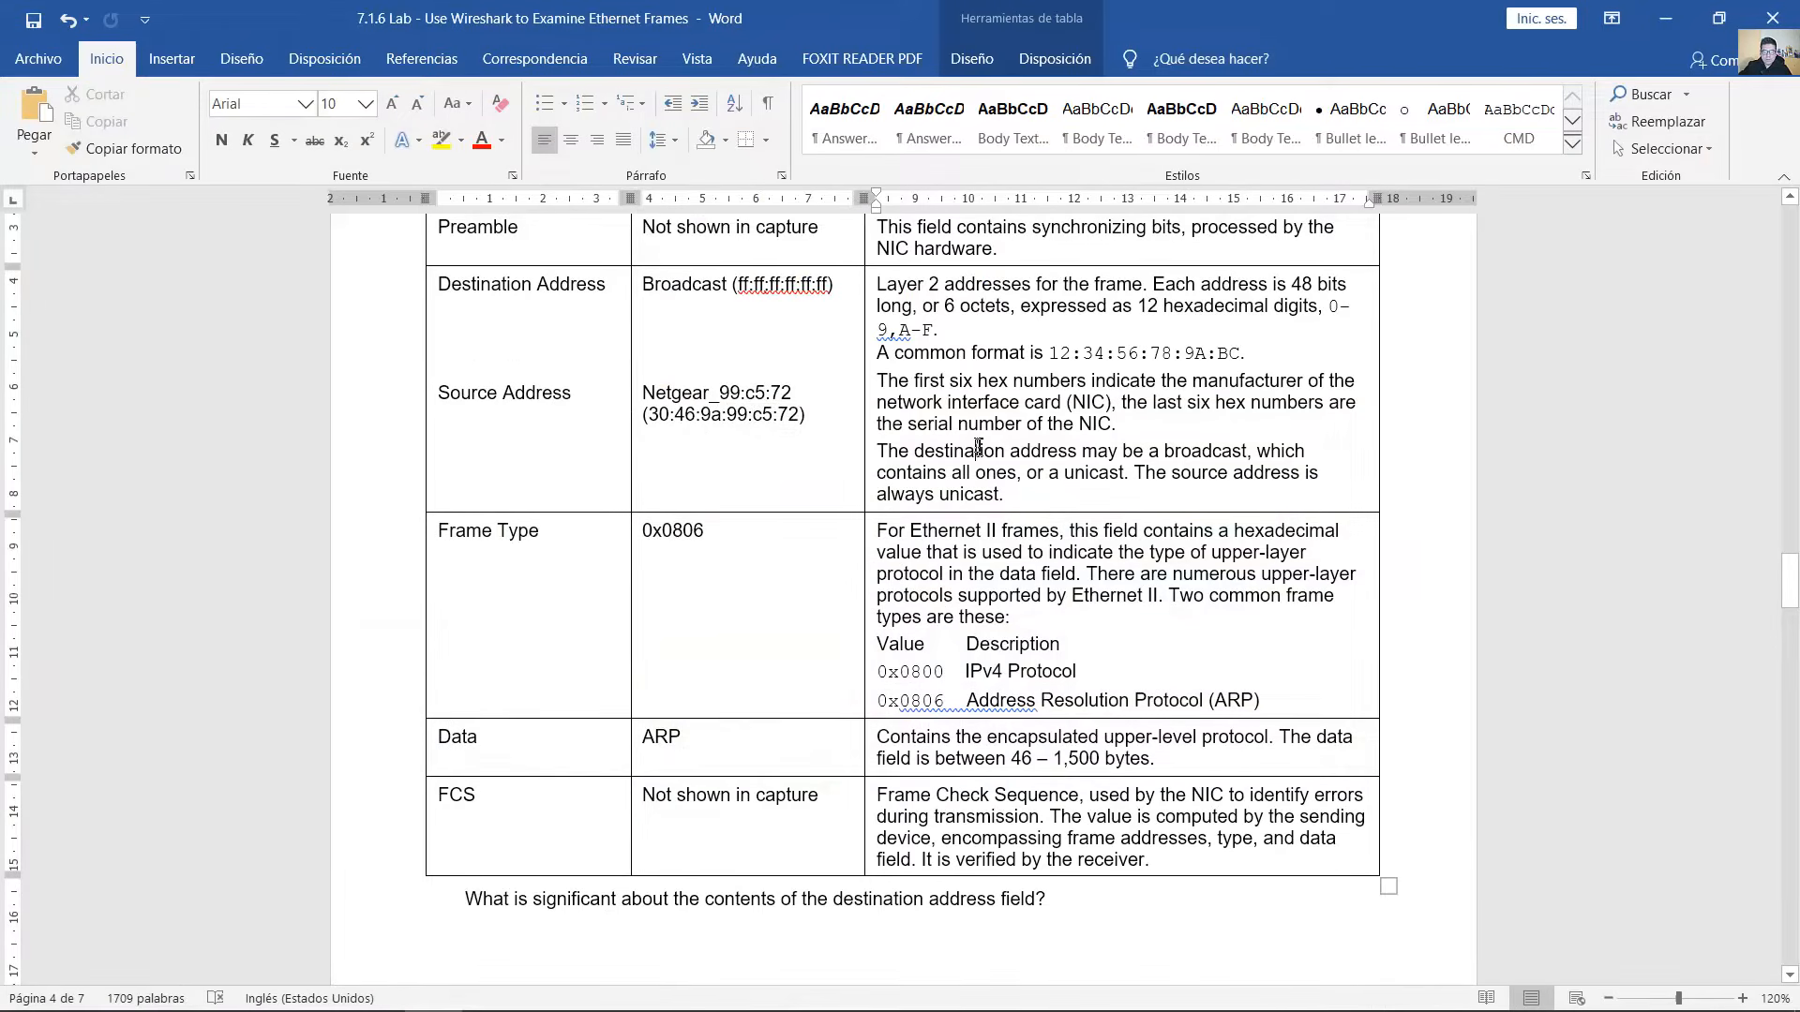
- Highlight the text about broadcast and unicast addresses, plus the example Destination Address and Source Address values in the table
drag(878, 451, 1001, 487)
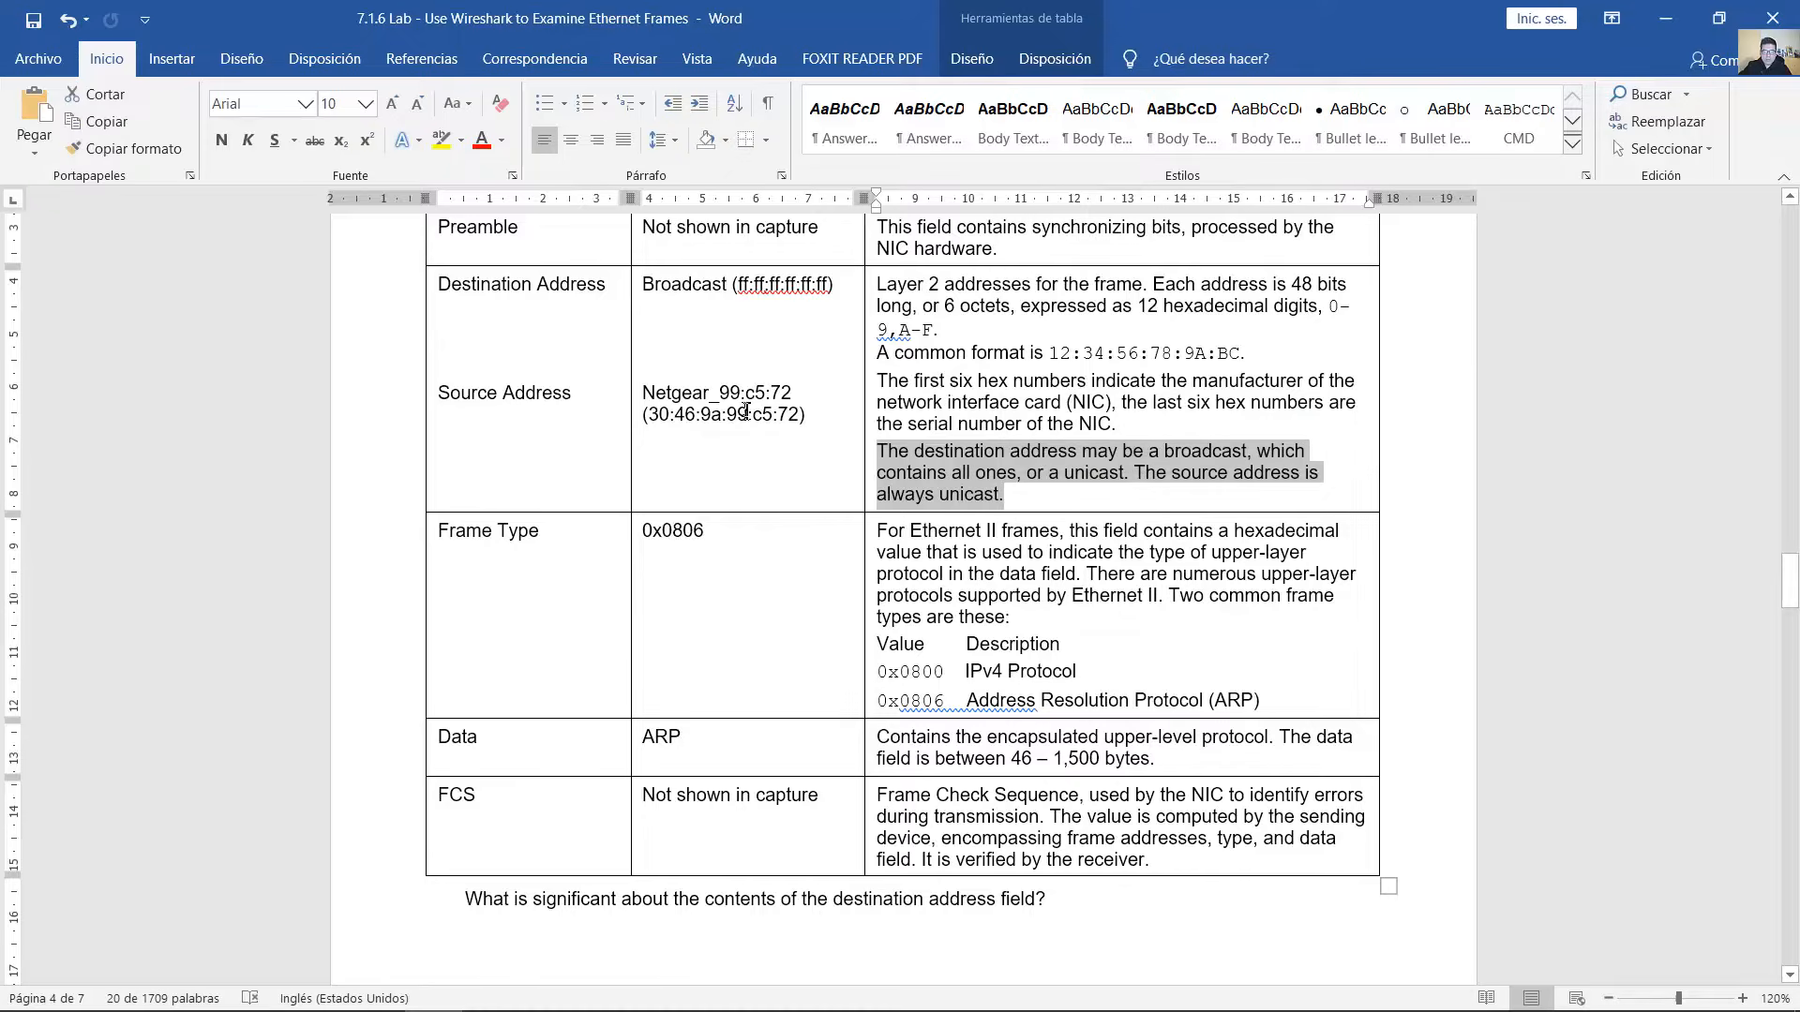
drag(647, 281, 823, 304)
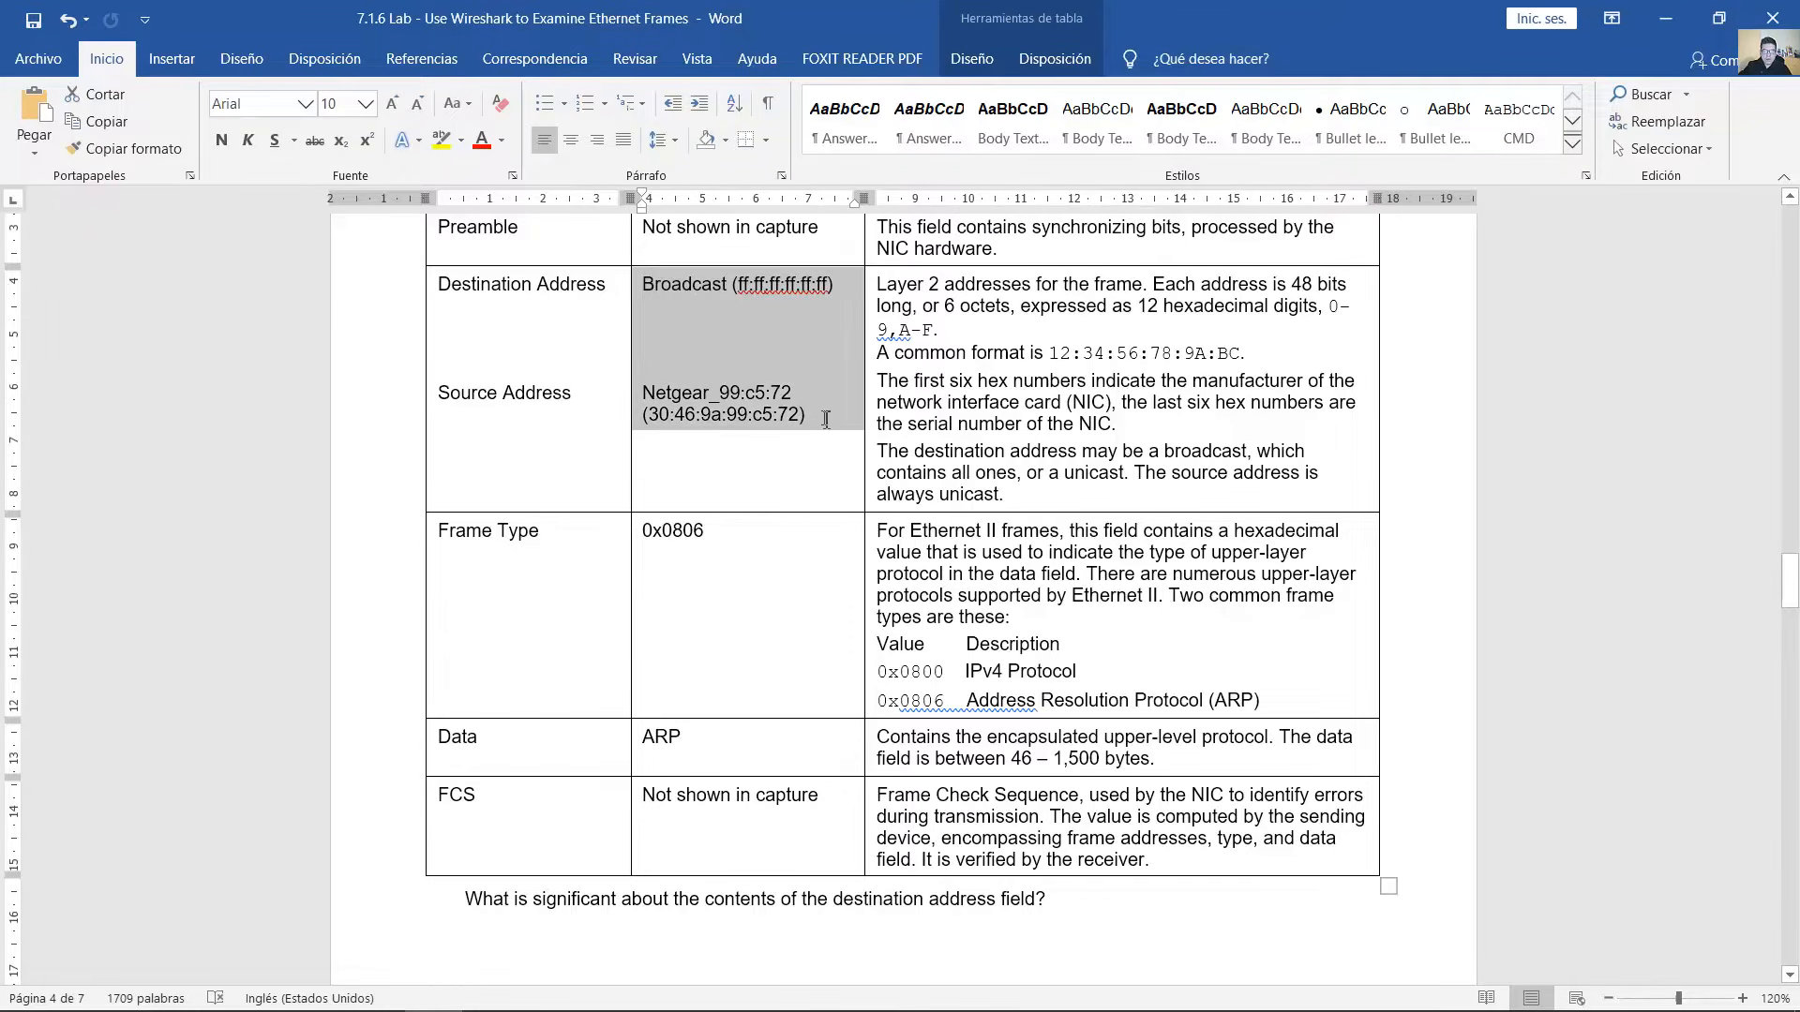
click(637, 392)
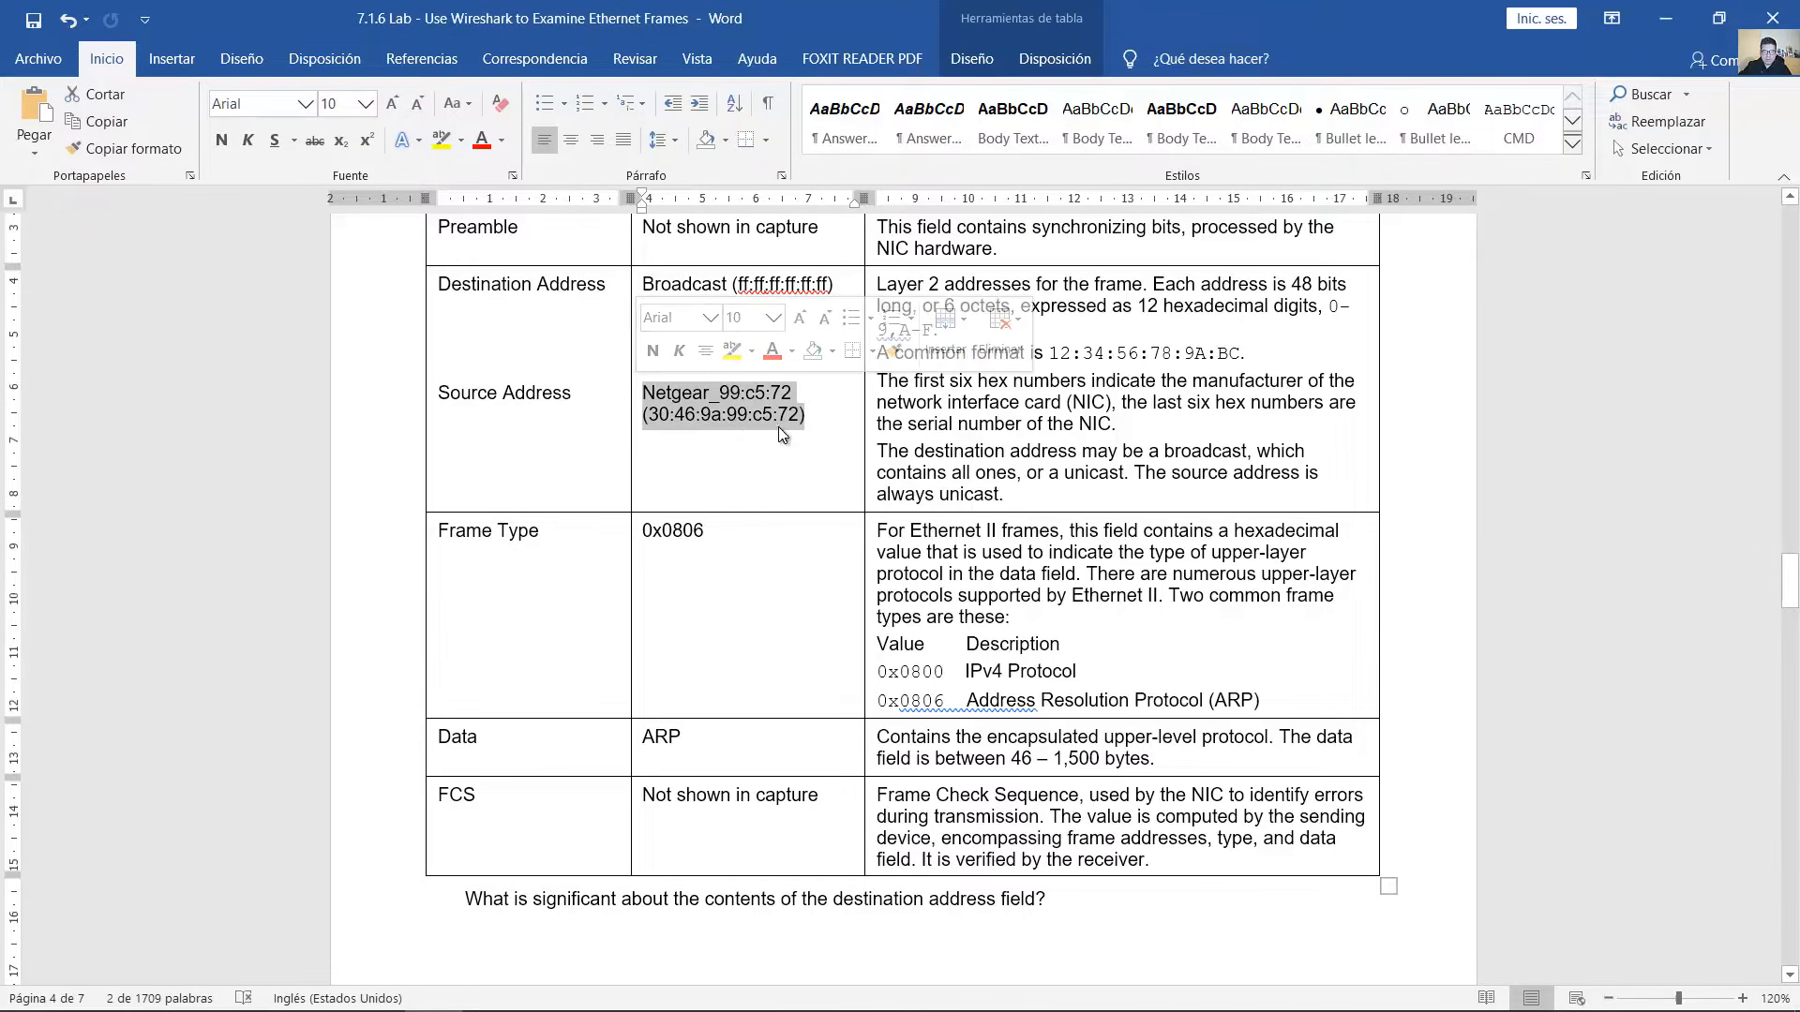
click(791, 473)
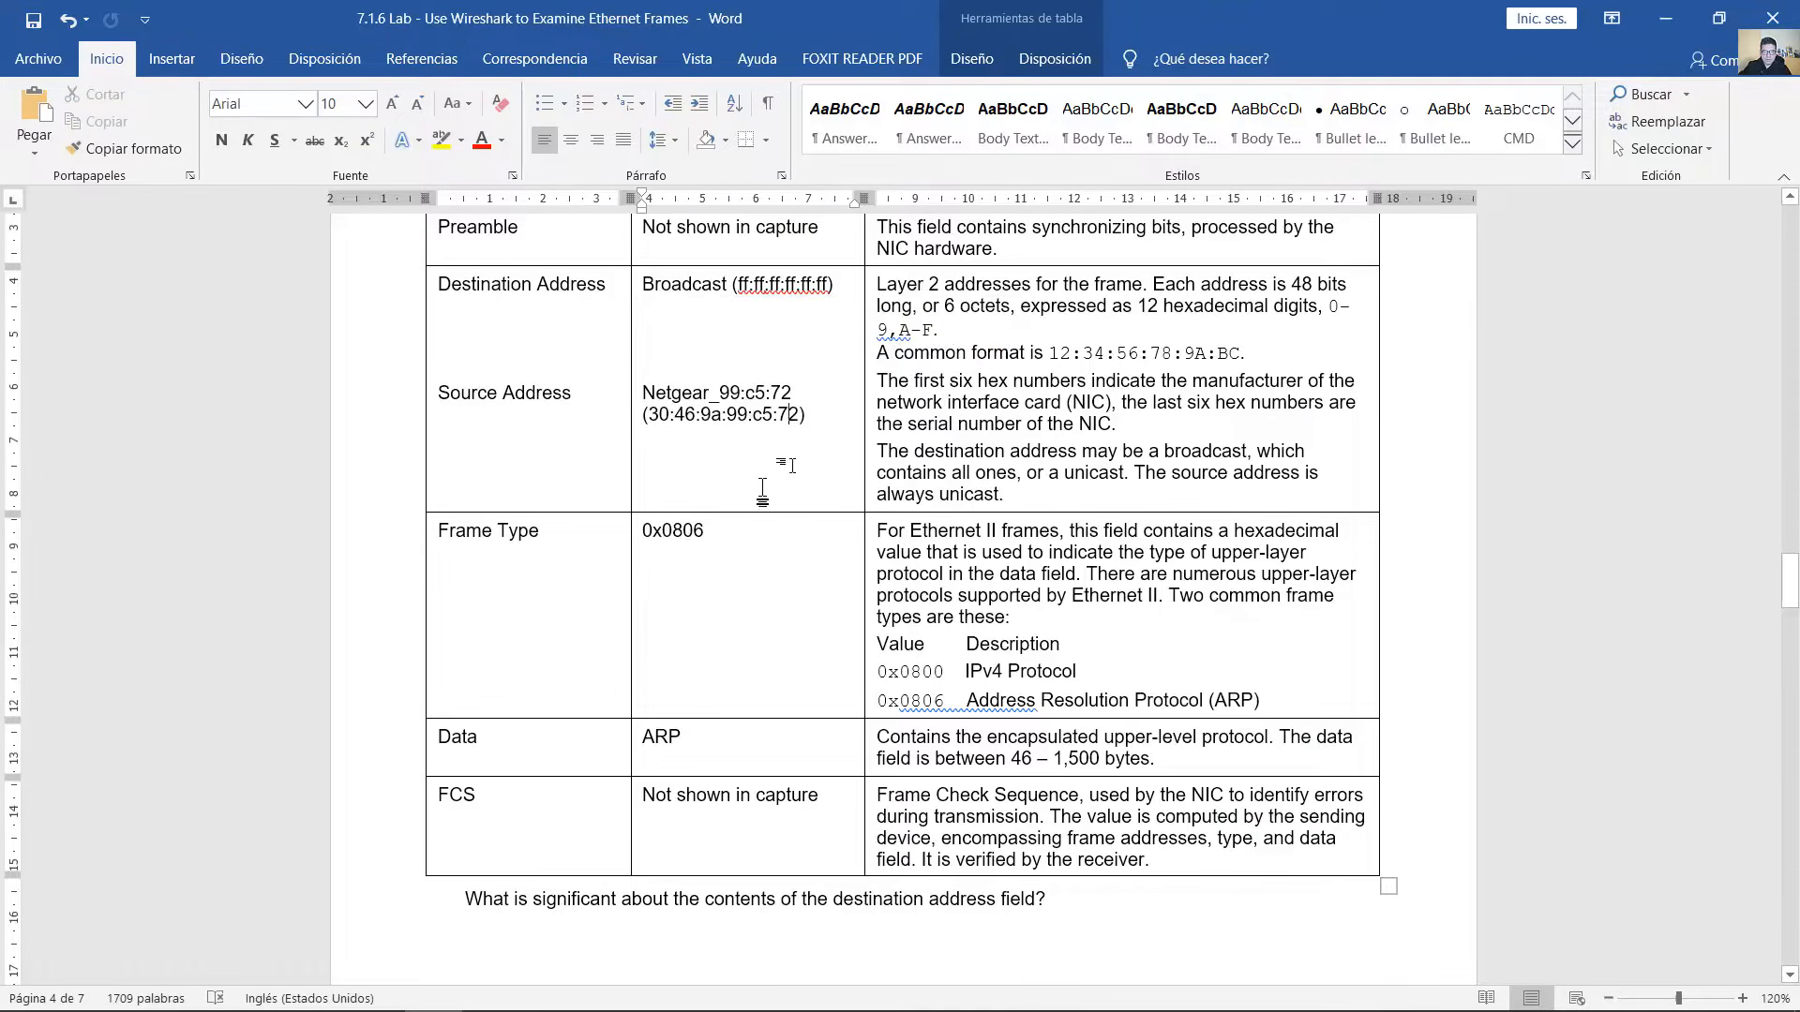
- Highlight the Frame Type label and the 0x and 0806 parts of its value in the table
drag(438, 533, 540, 536)
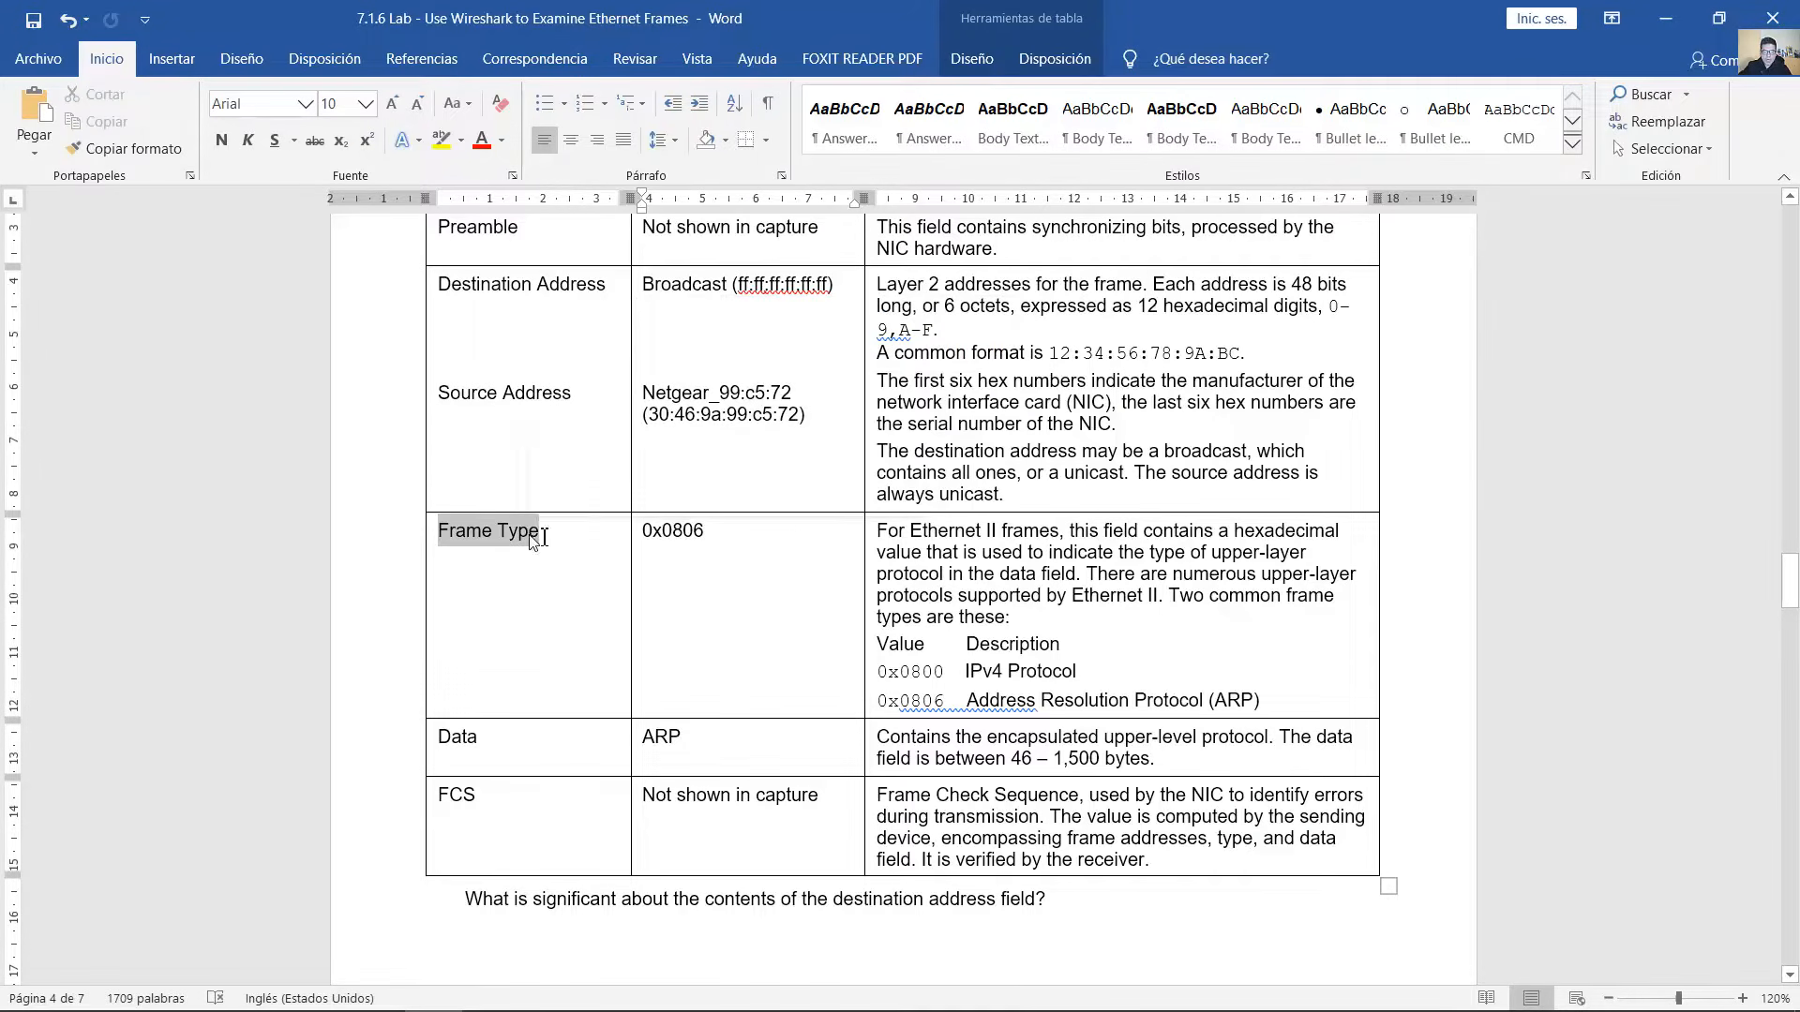
click(650, 540)
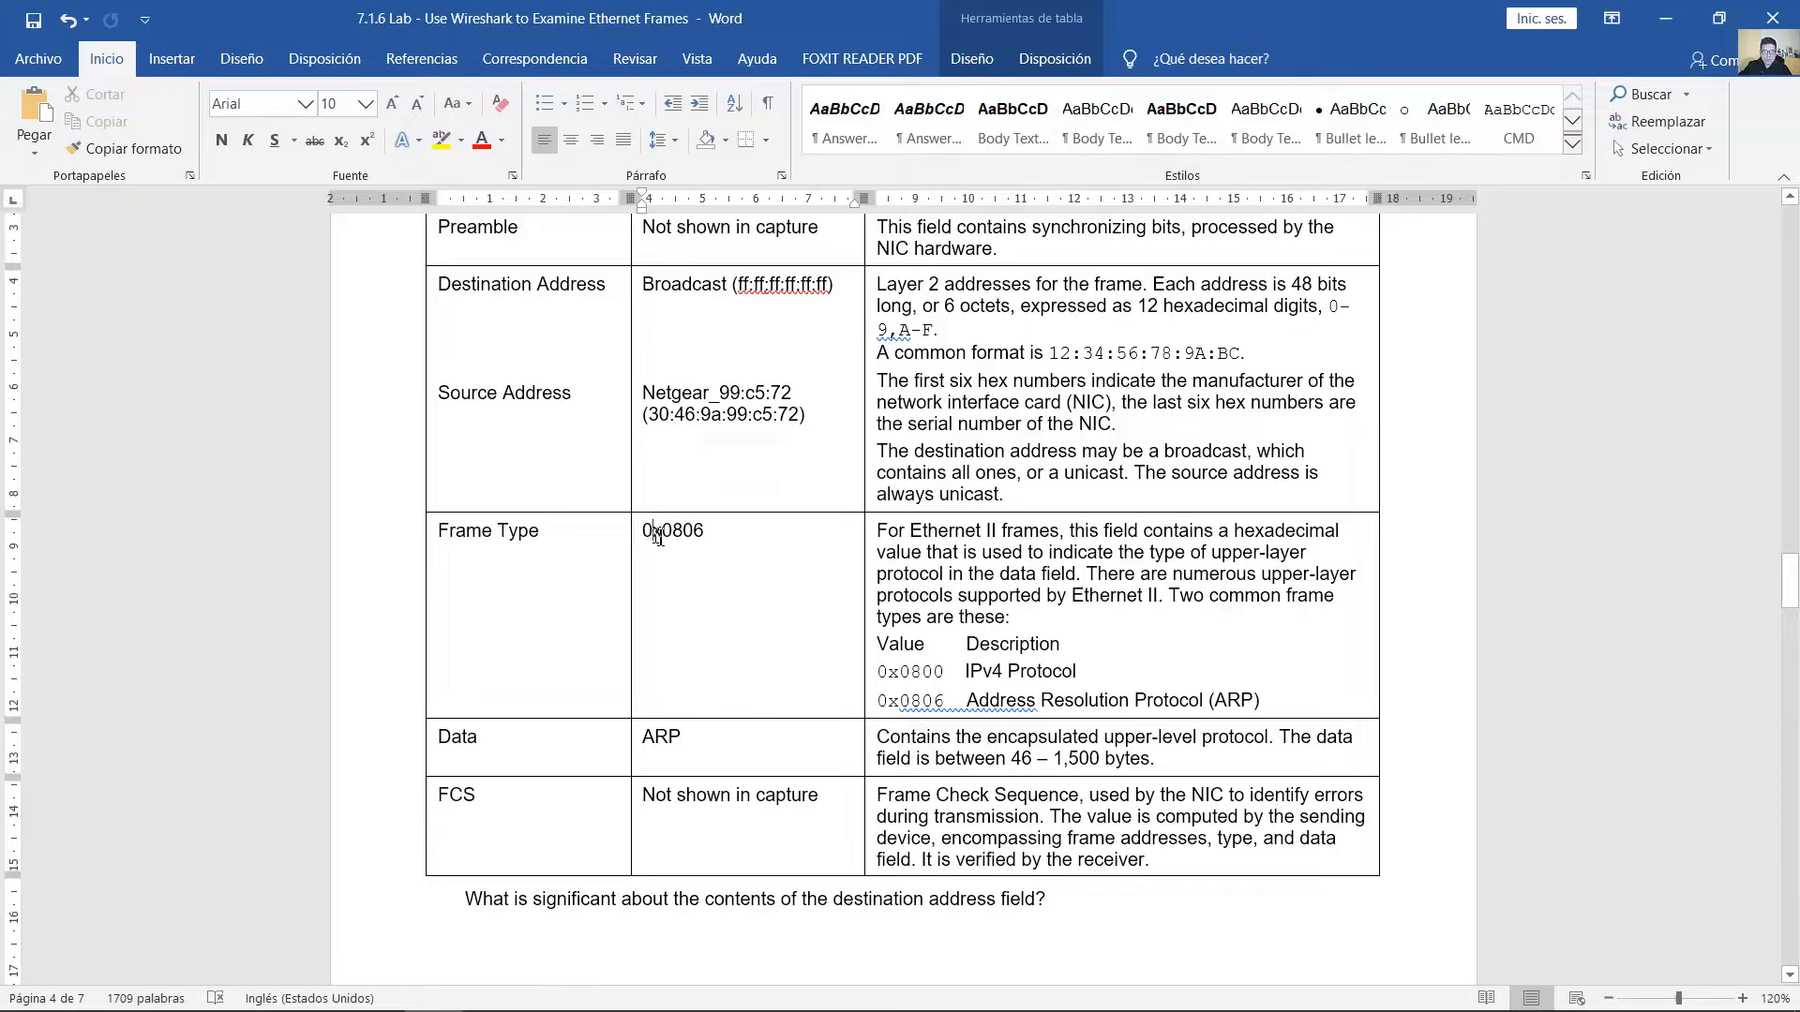
drag(643, 536, 663, 538)
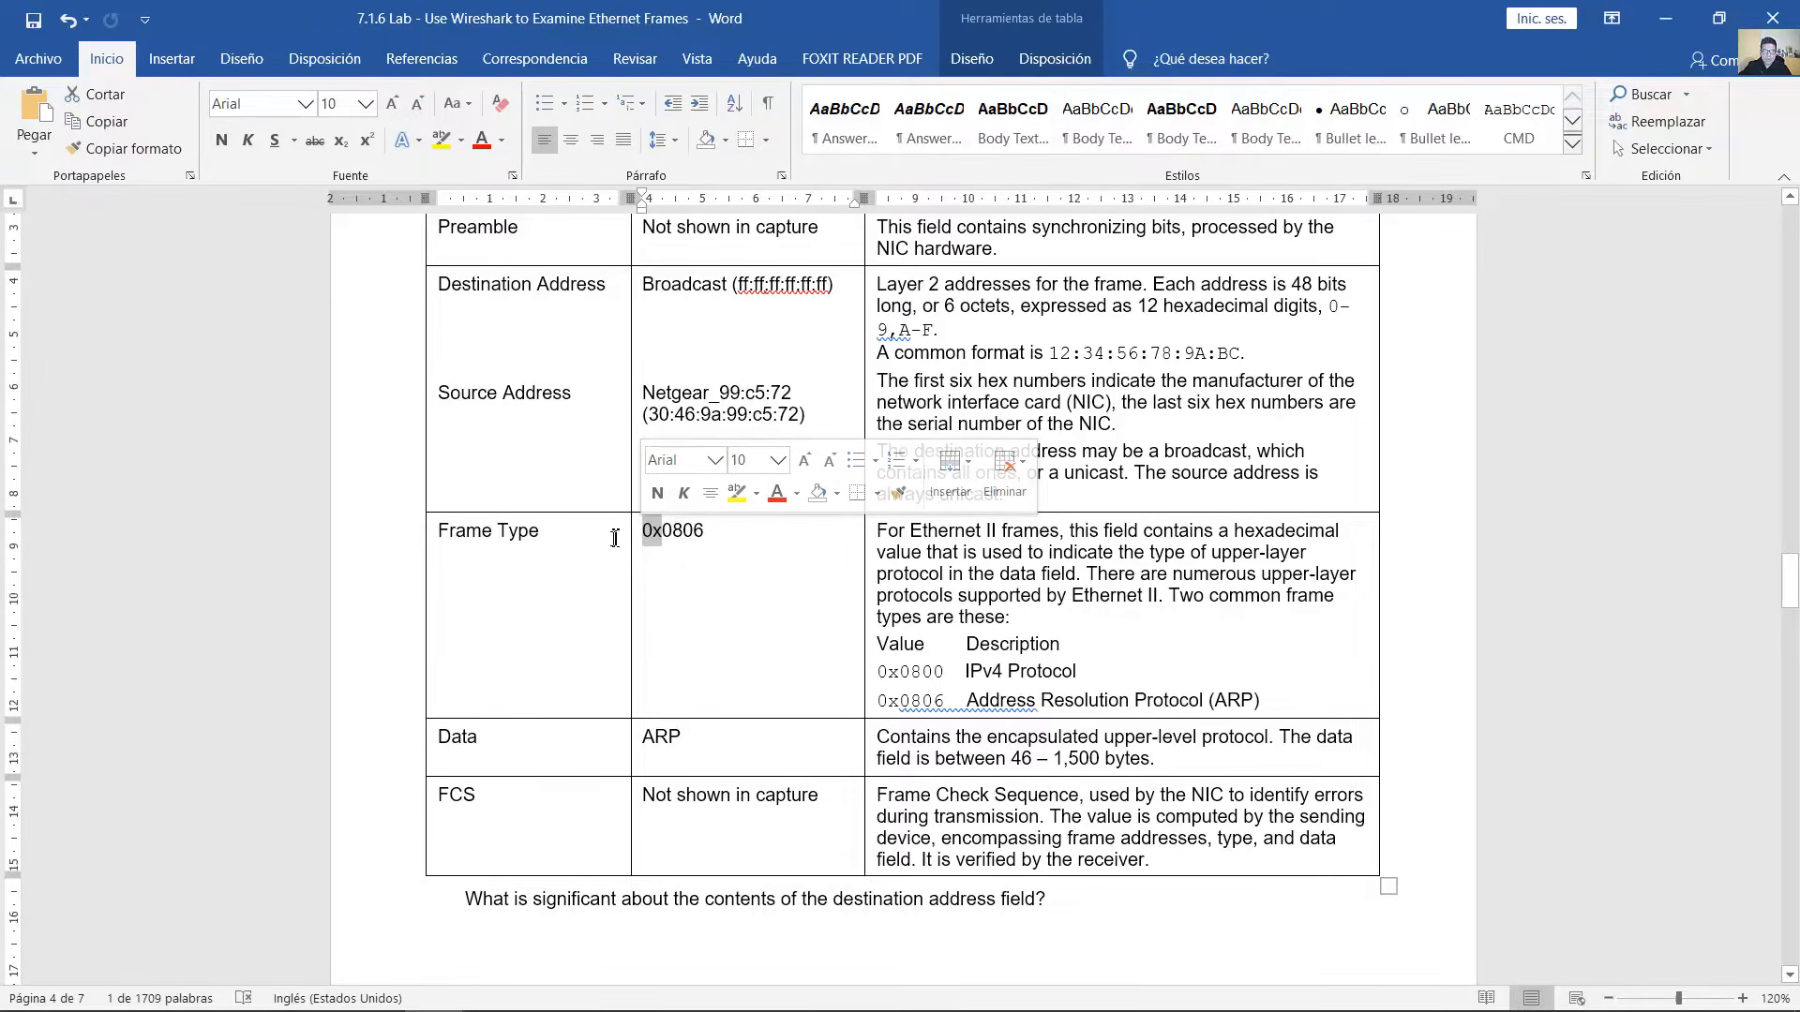
drag(663, 536, 705, 535)
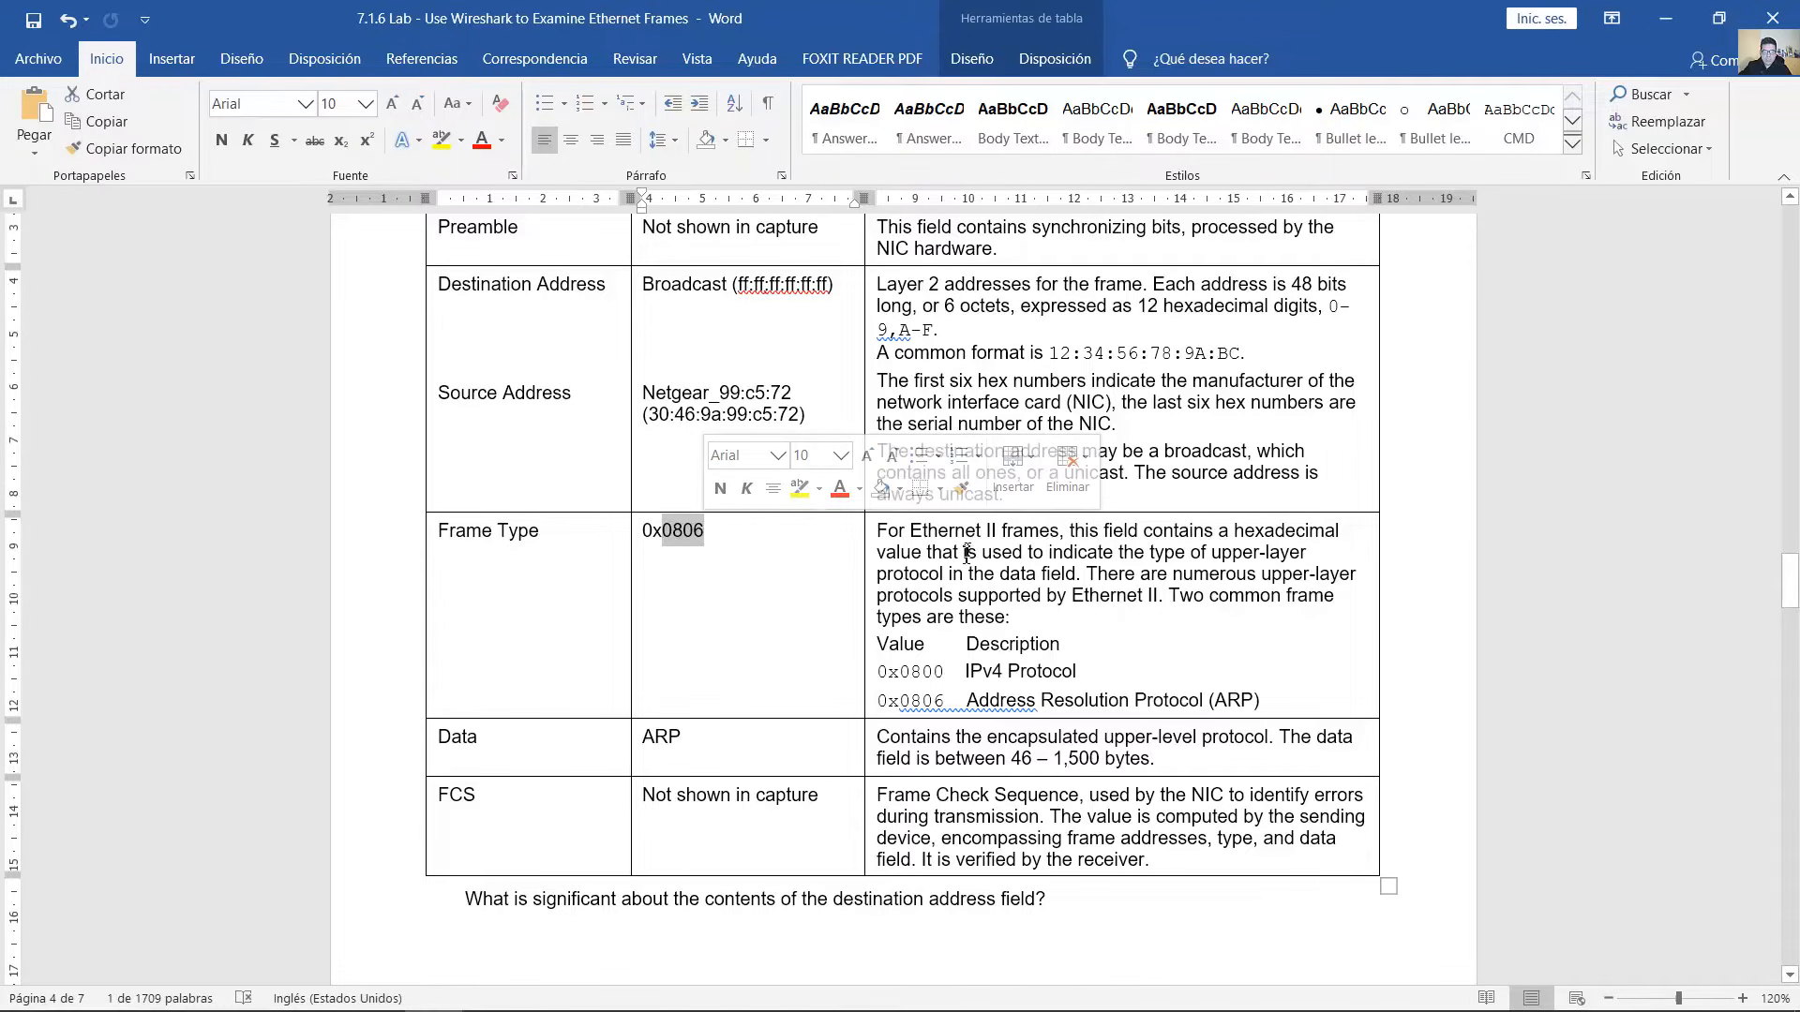
click(898, 545)
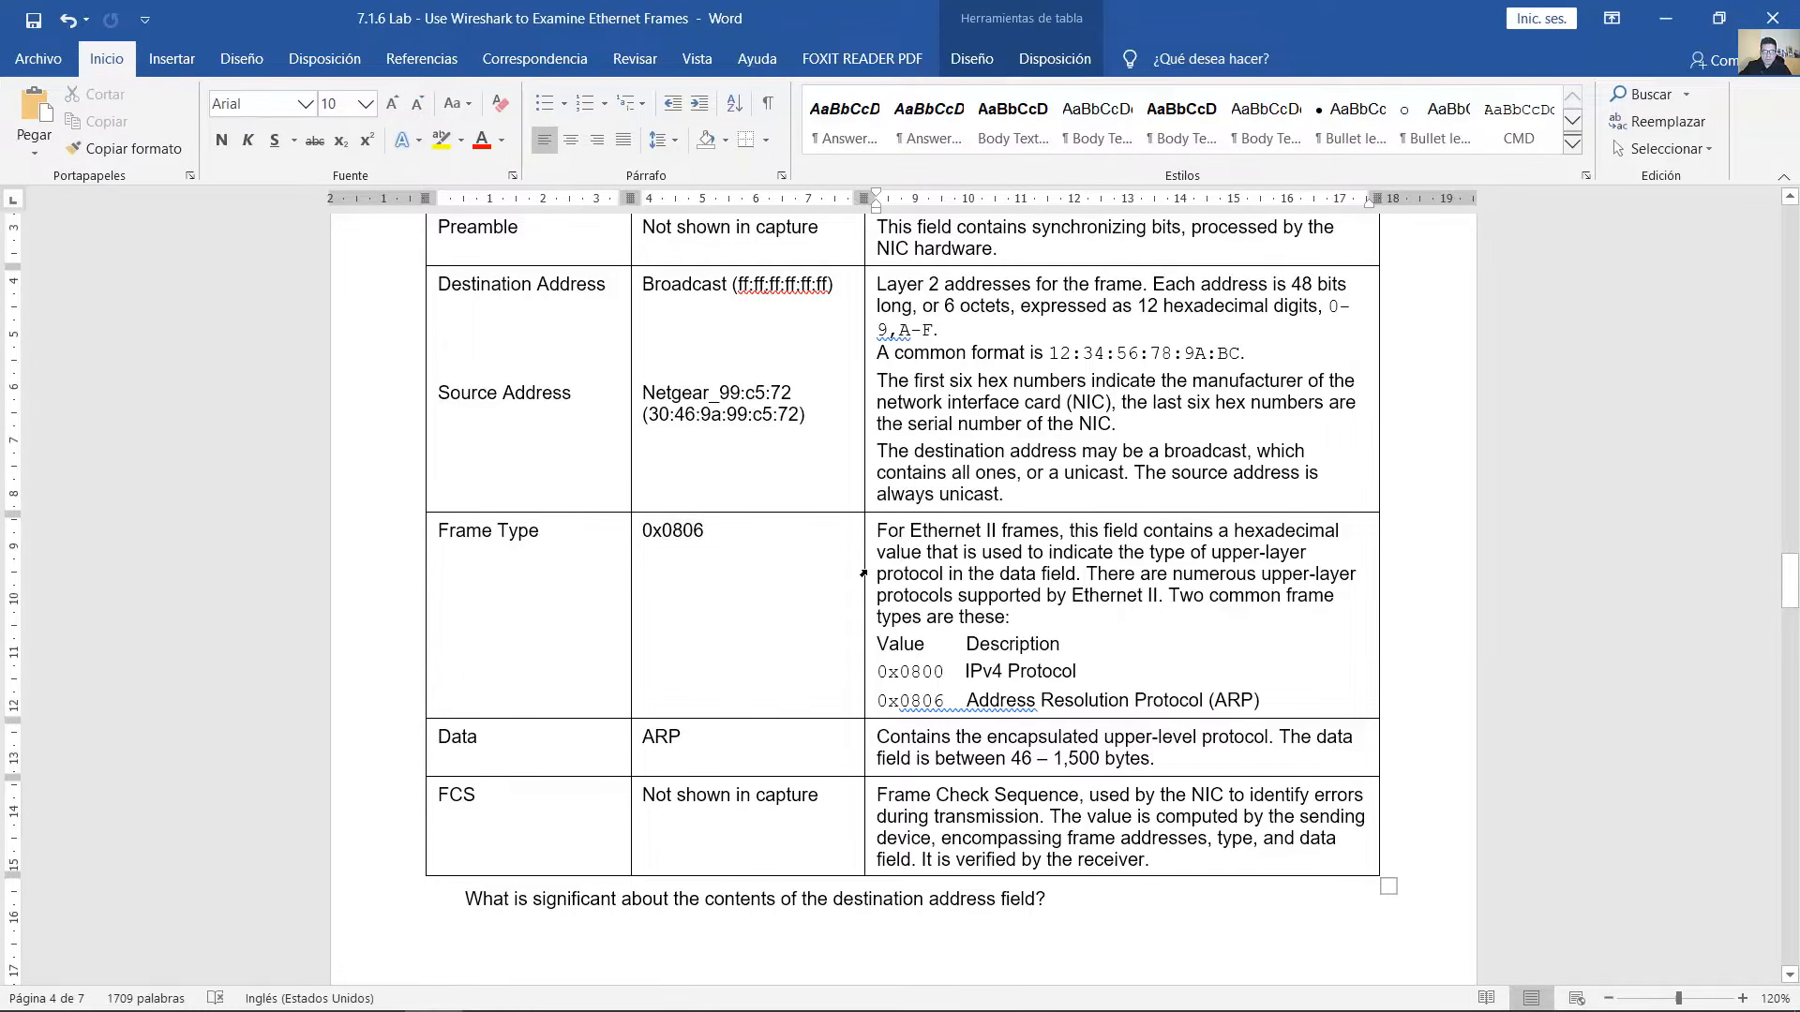
- Switch to Wireshark, select frame 1's Type field to compare it with the lab table, and return to Word
click(607, 989)
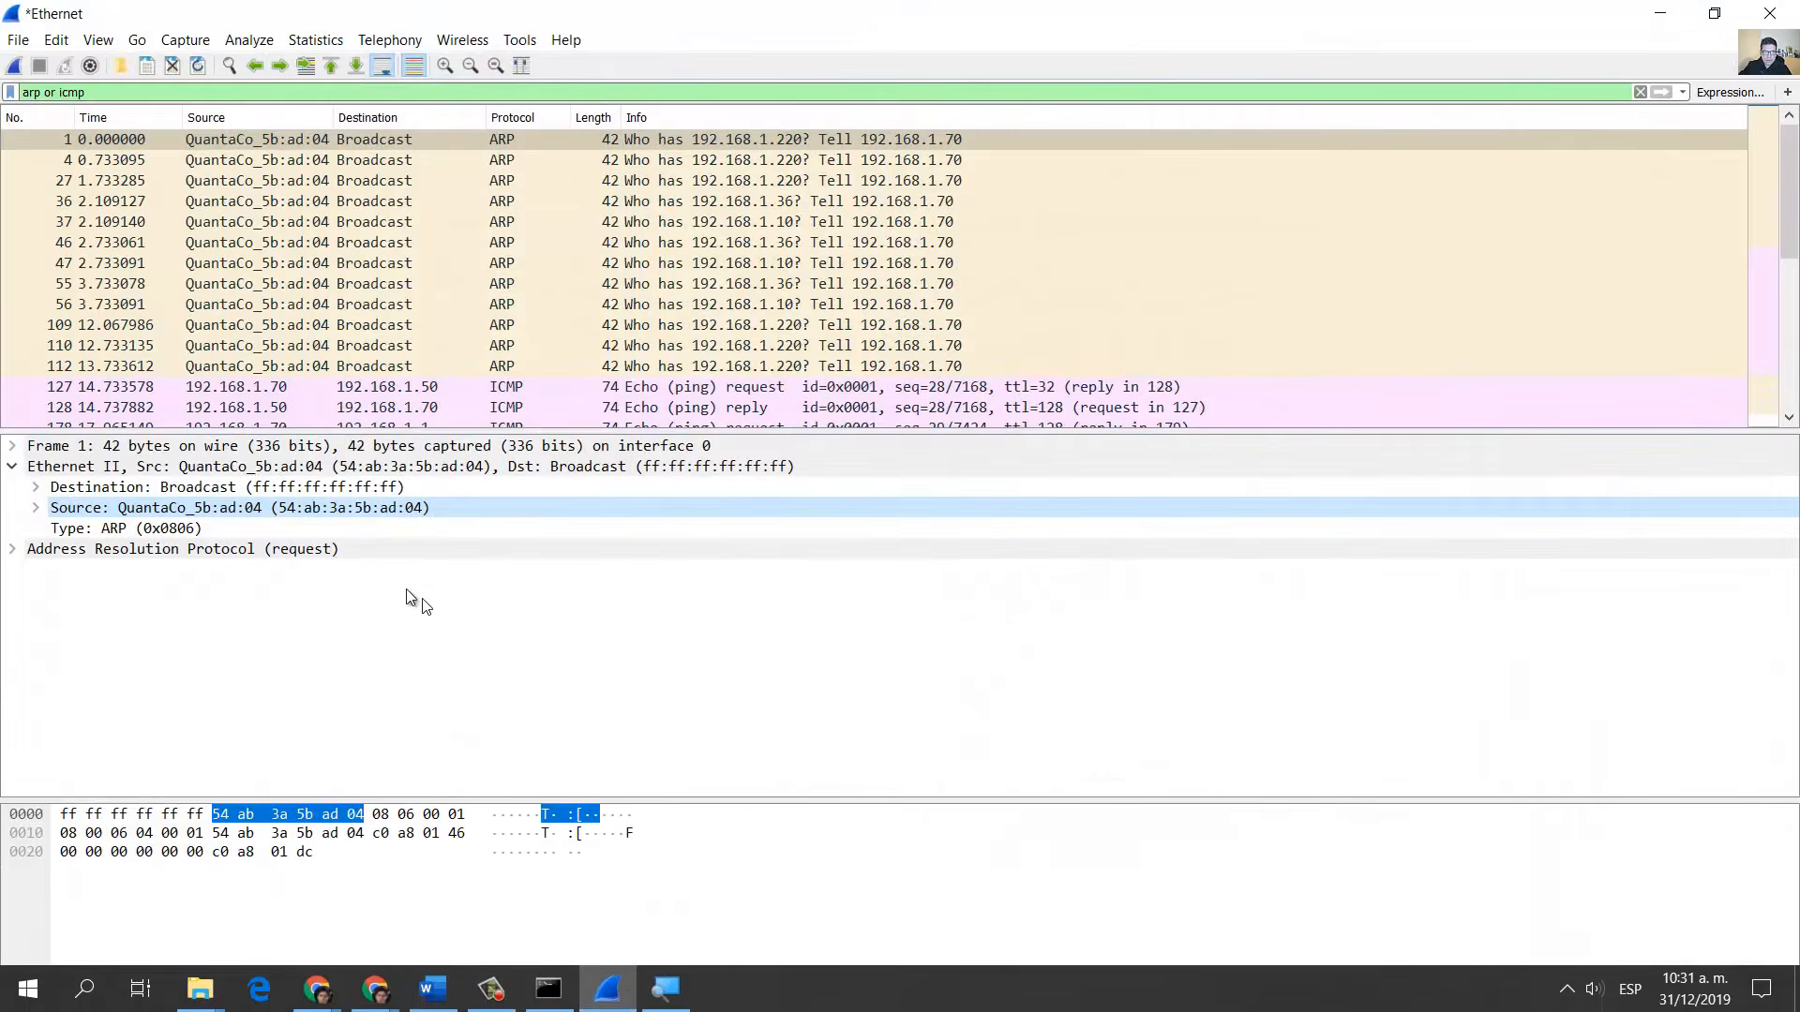
click(105, 530)
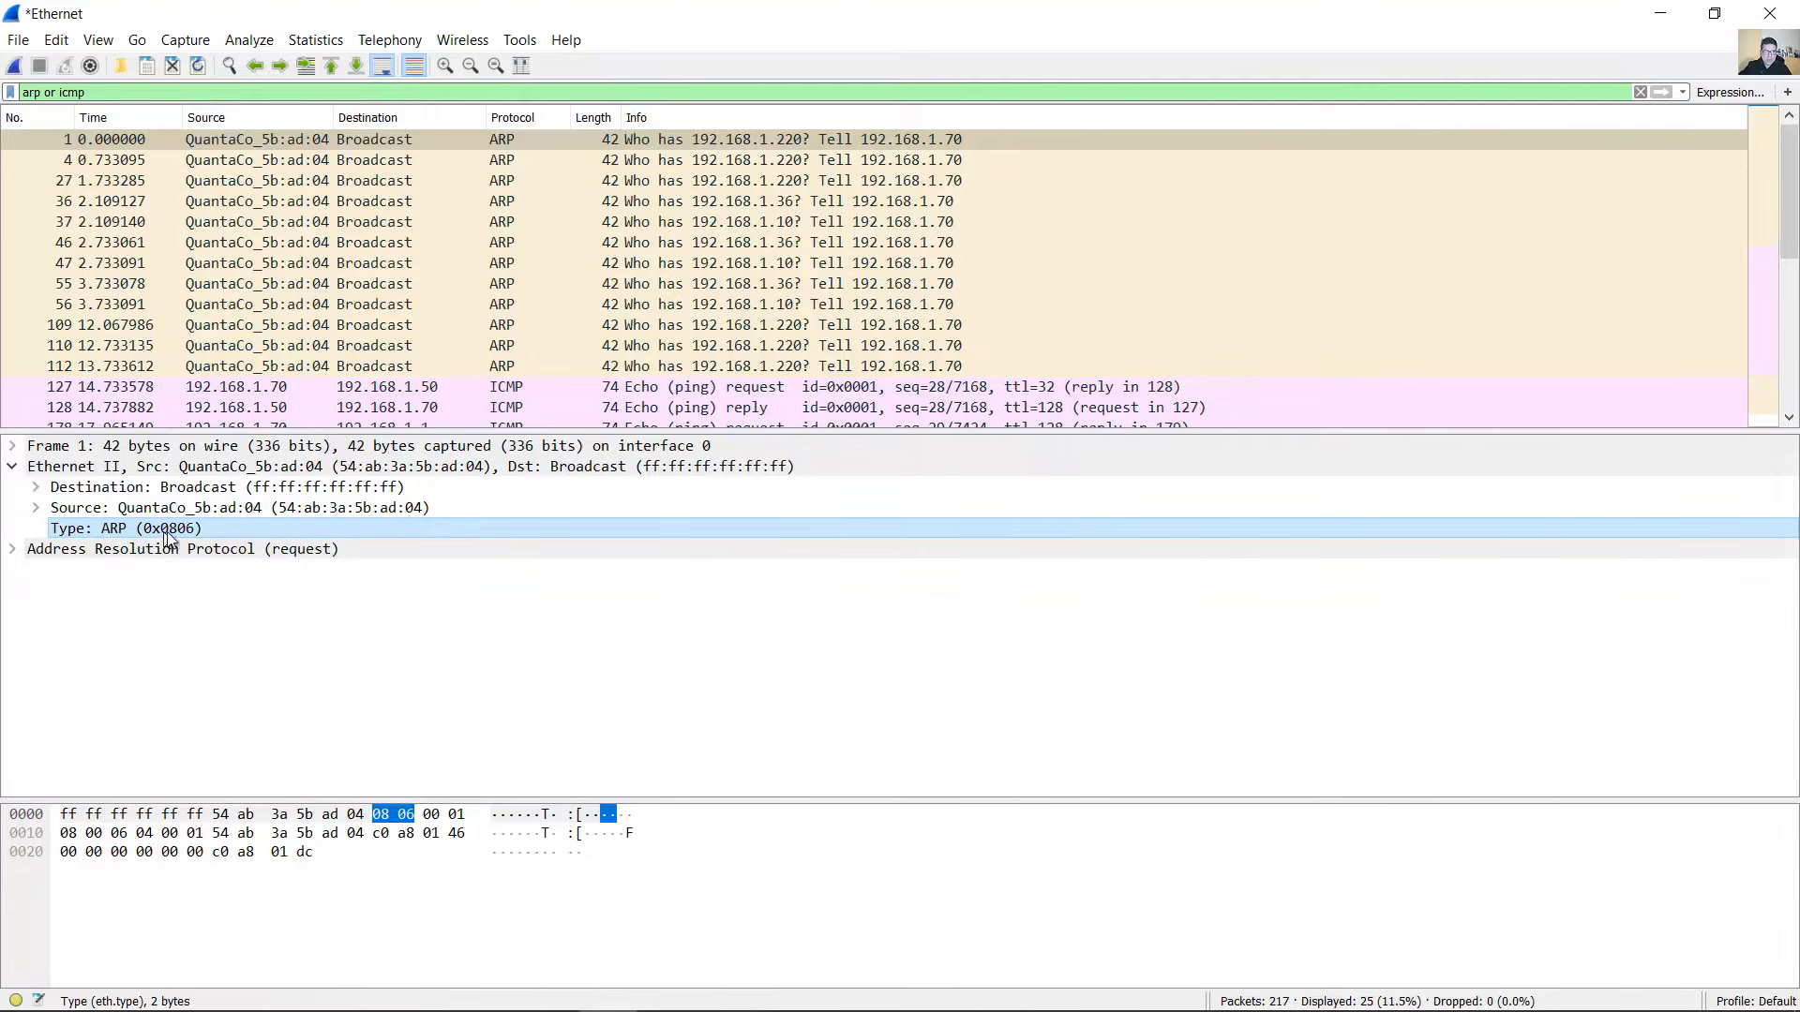
click(1660, 13)
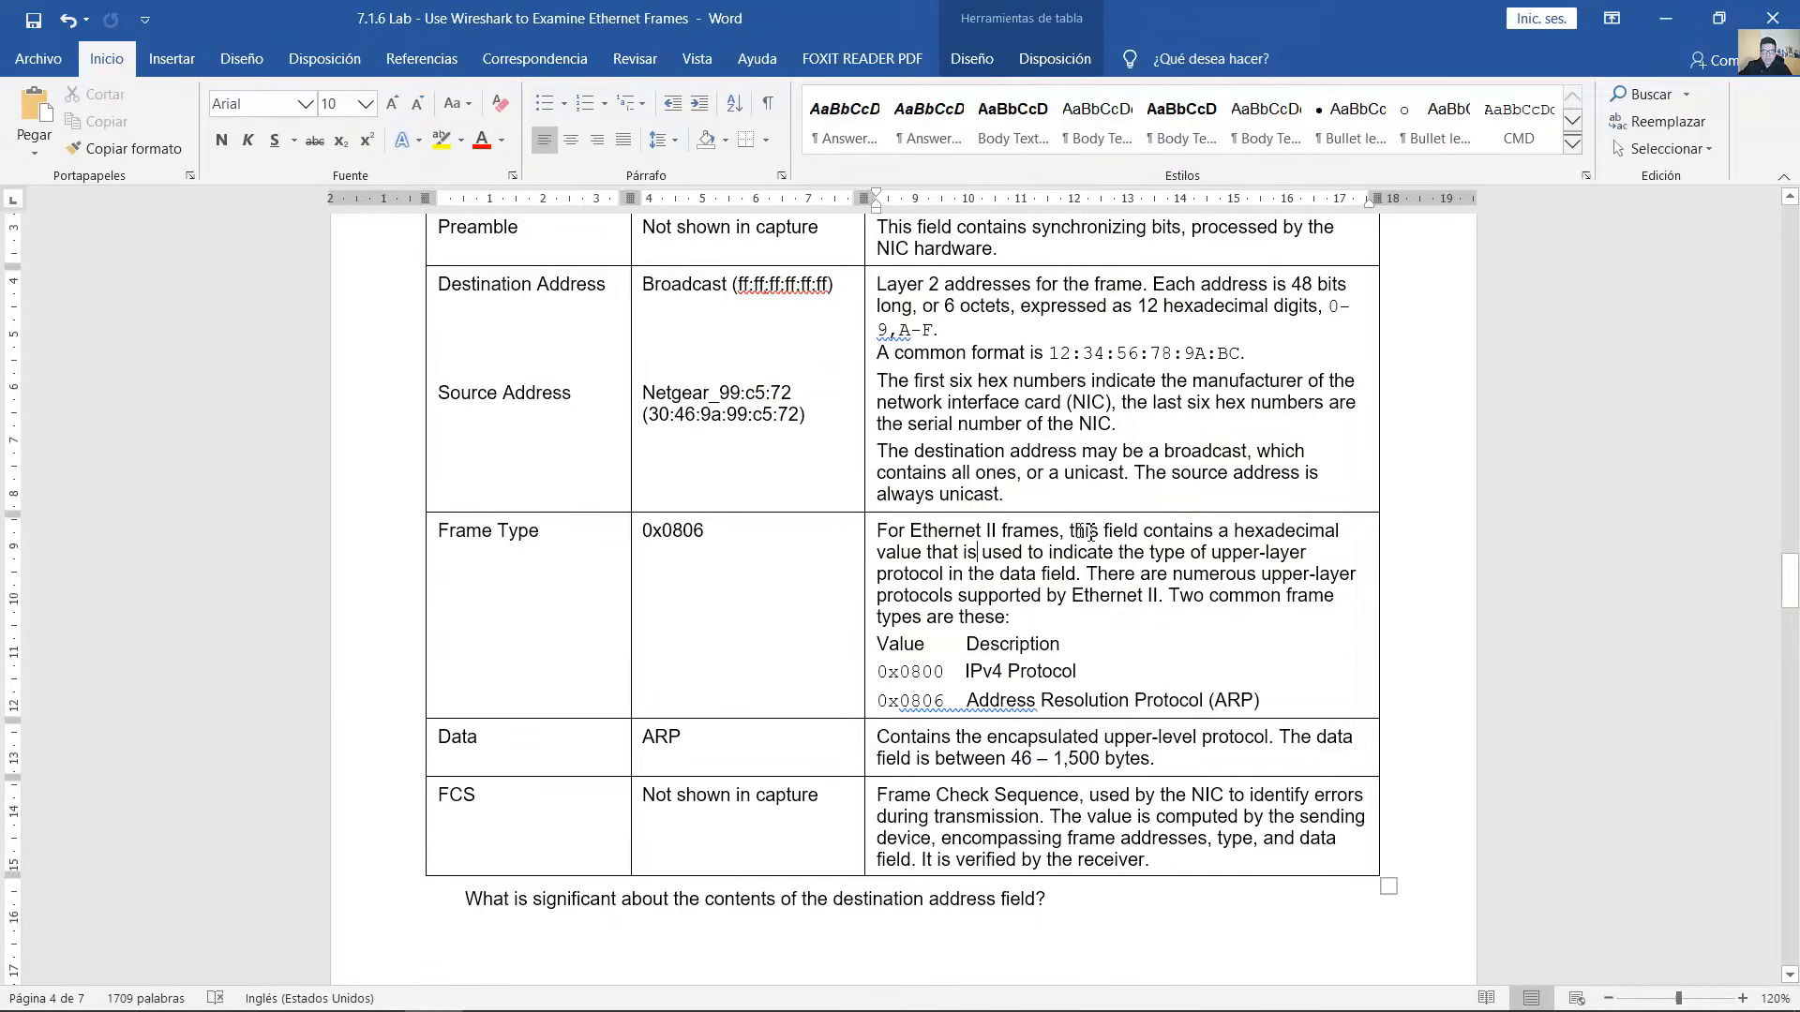
- Highlight the Frame Type description, the 0x0800 IPv4 and 0x0806 ARP entries, and the row's 0x0806 value
drag(1069, 531, 1005, 621)
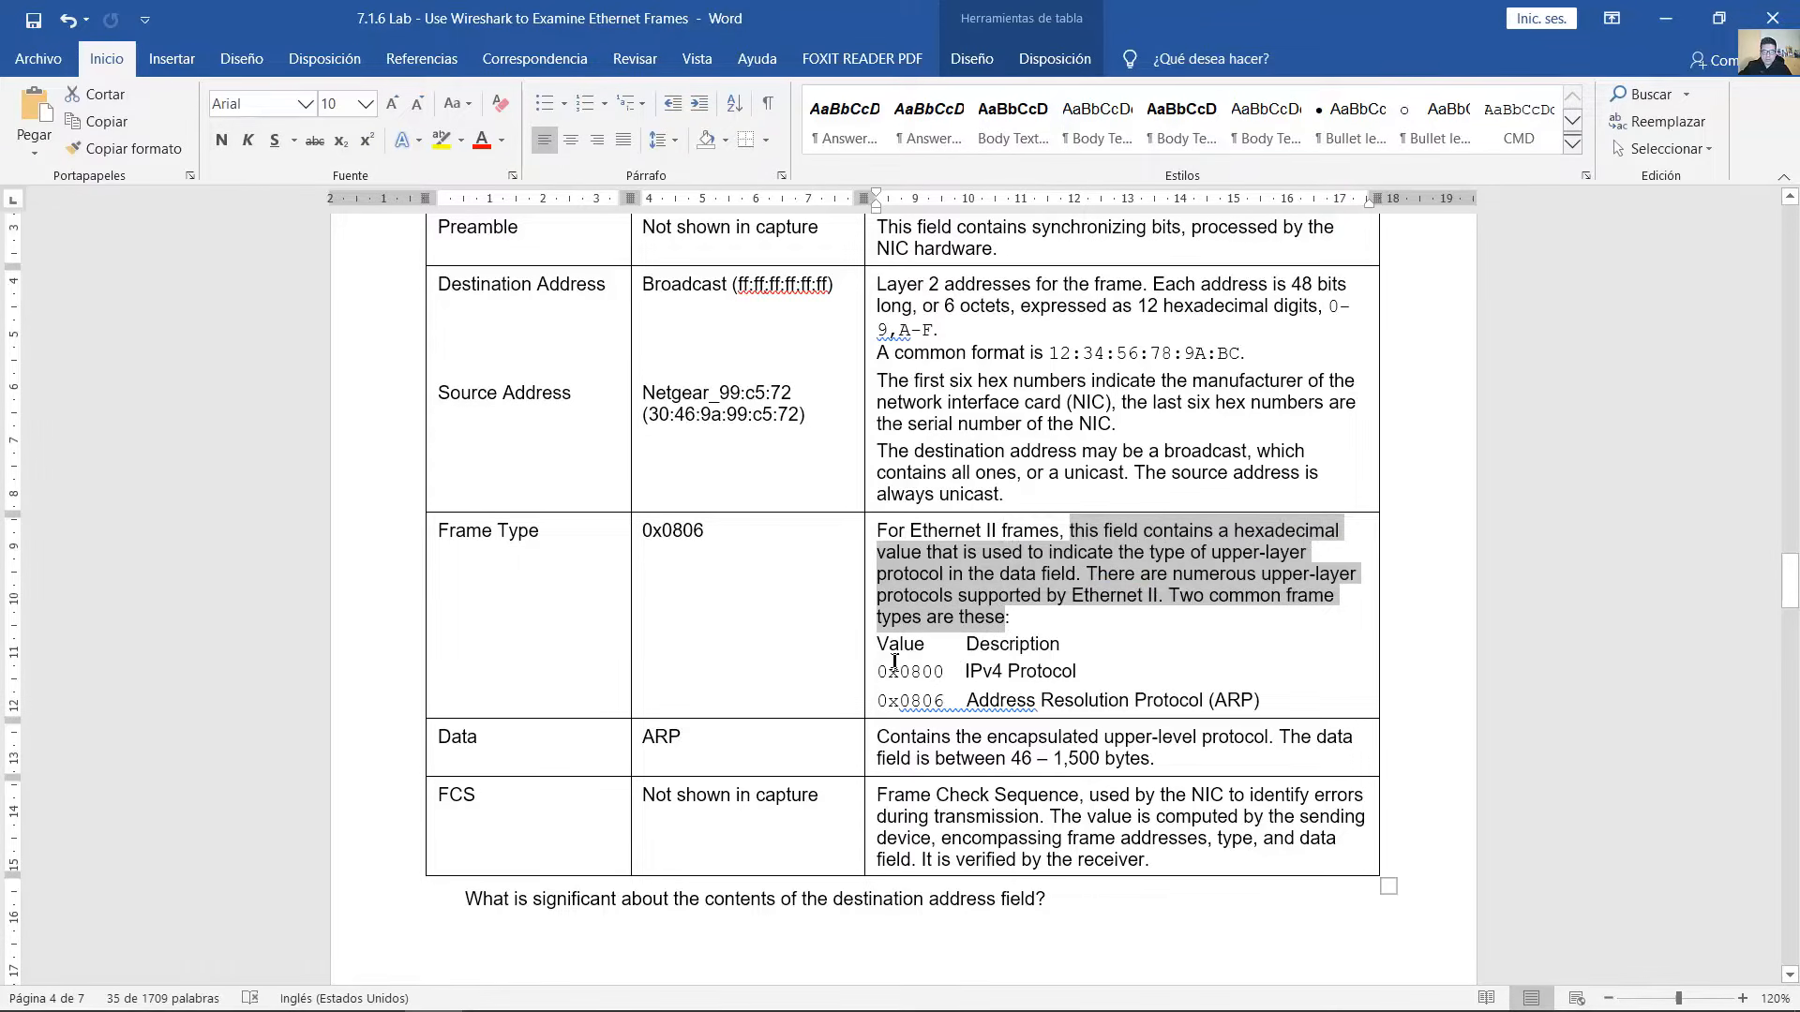
drag(908, 673, 1074, 673)
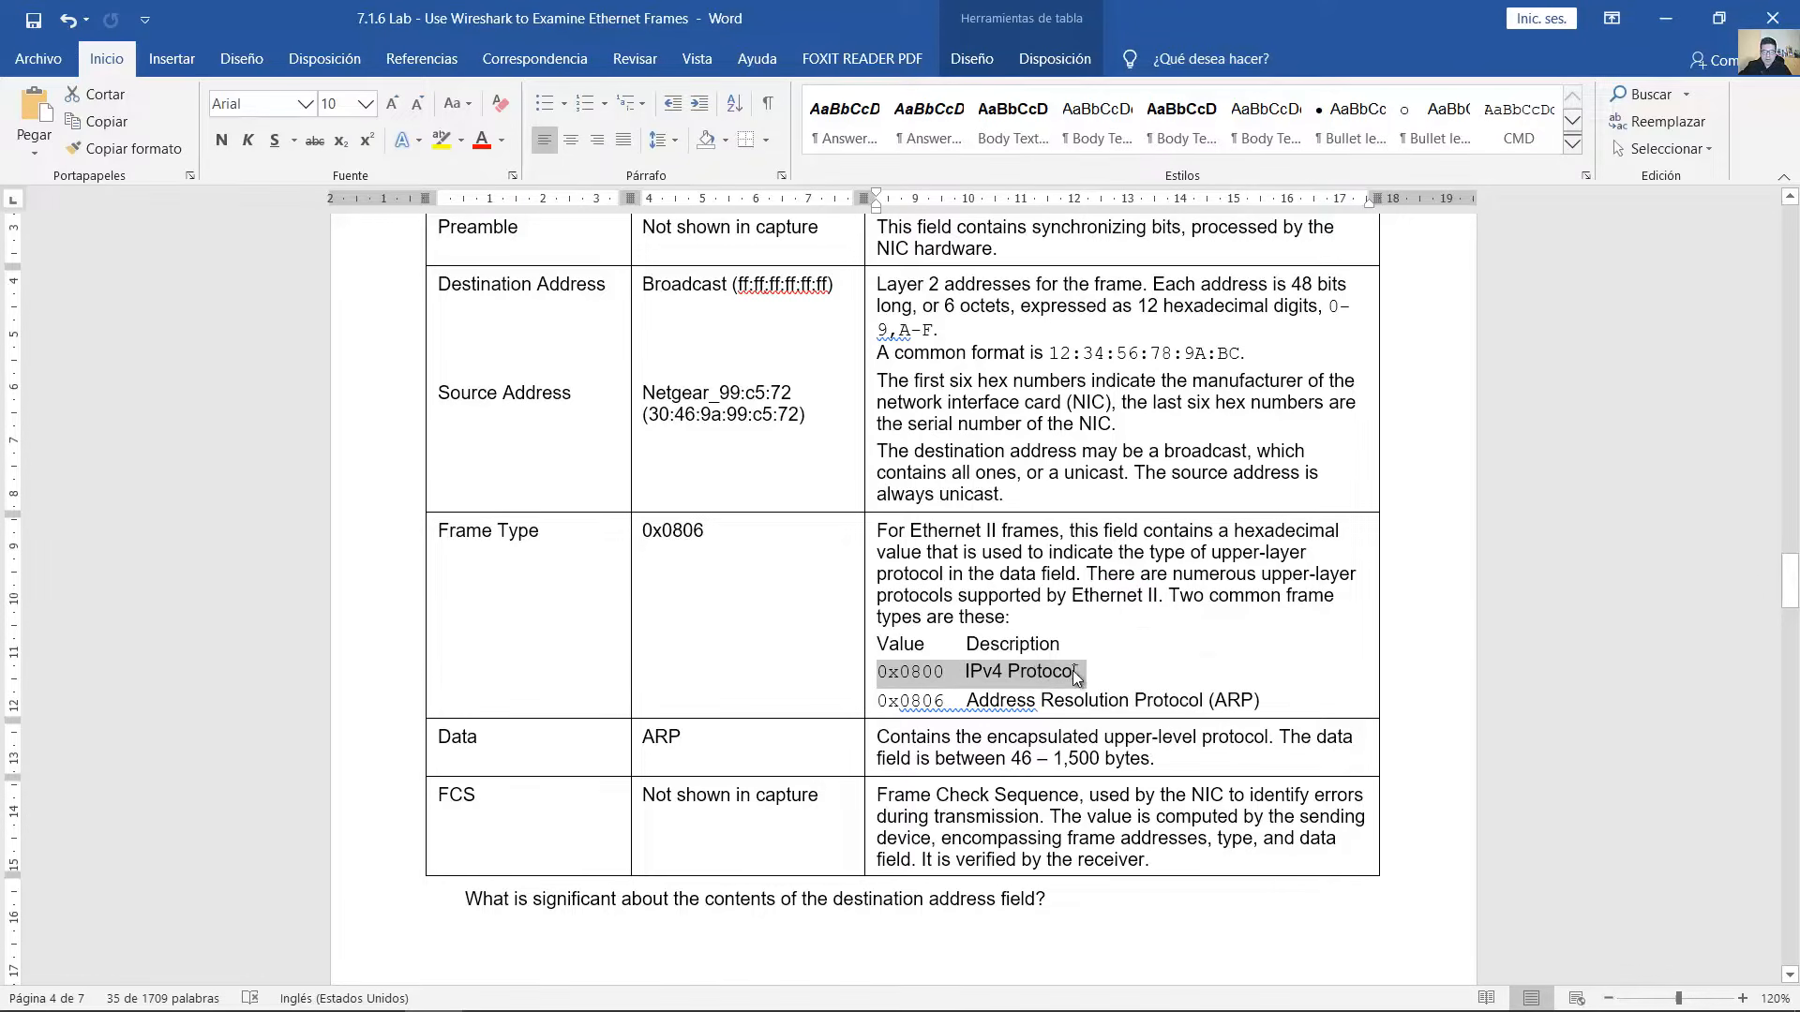
drag(900, 701, 1254, 704)
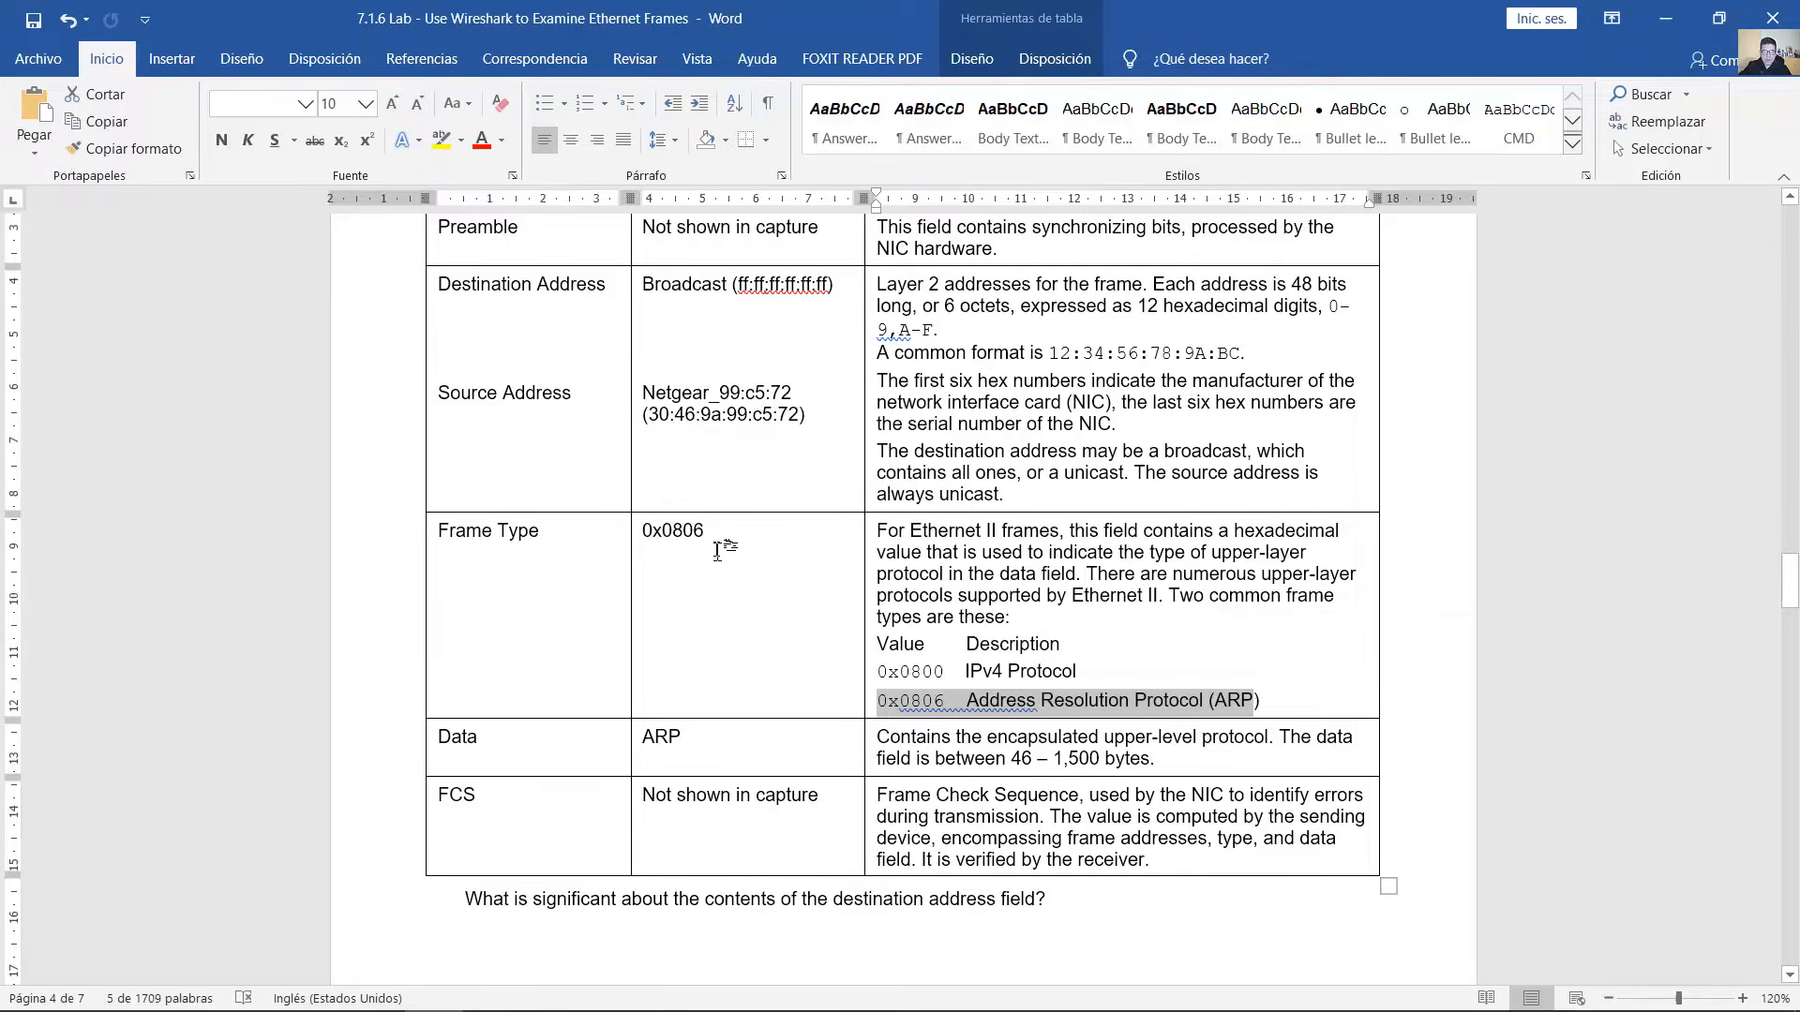
drag(707, 531, 645, 530)
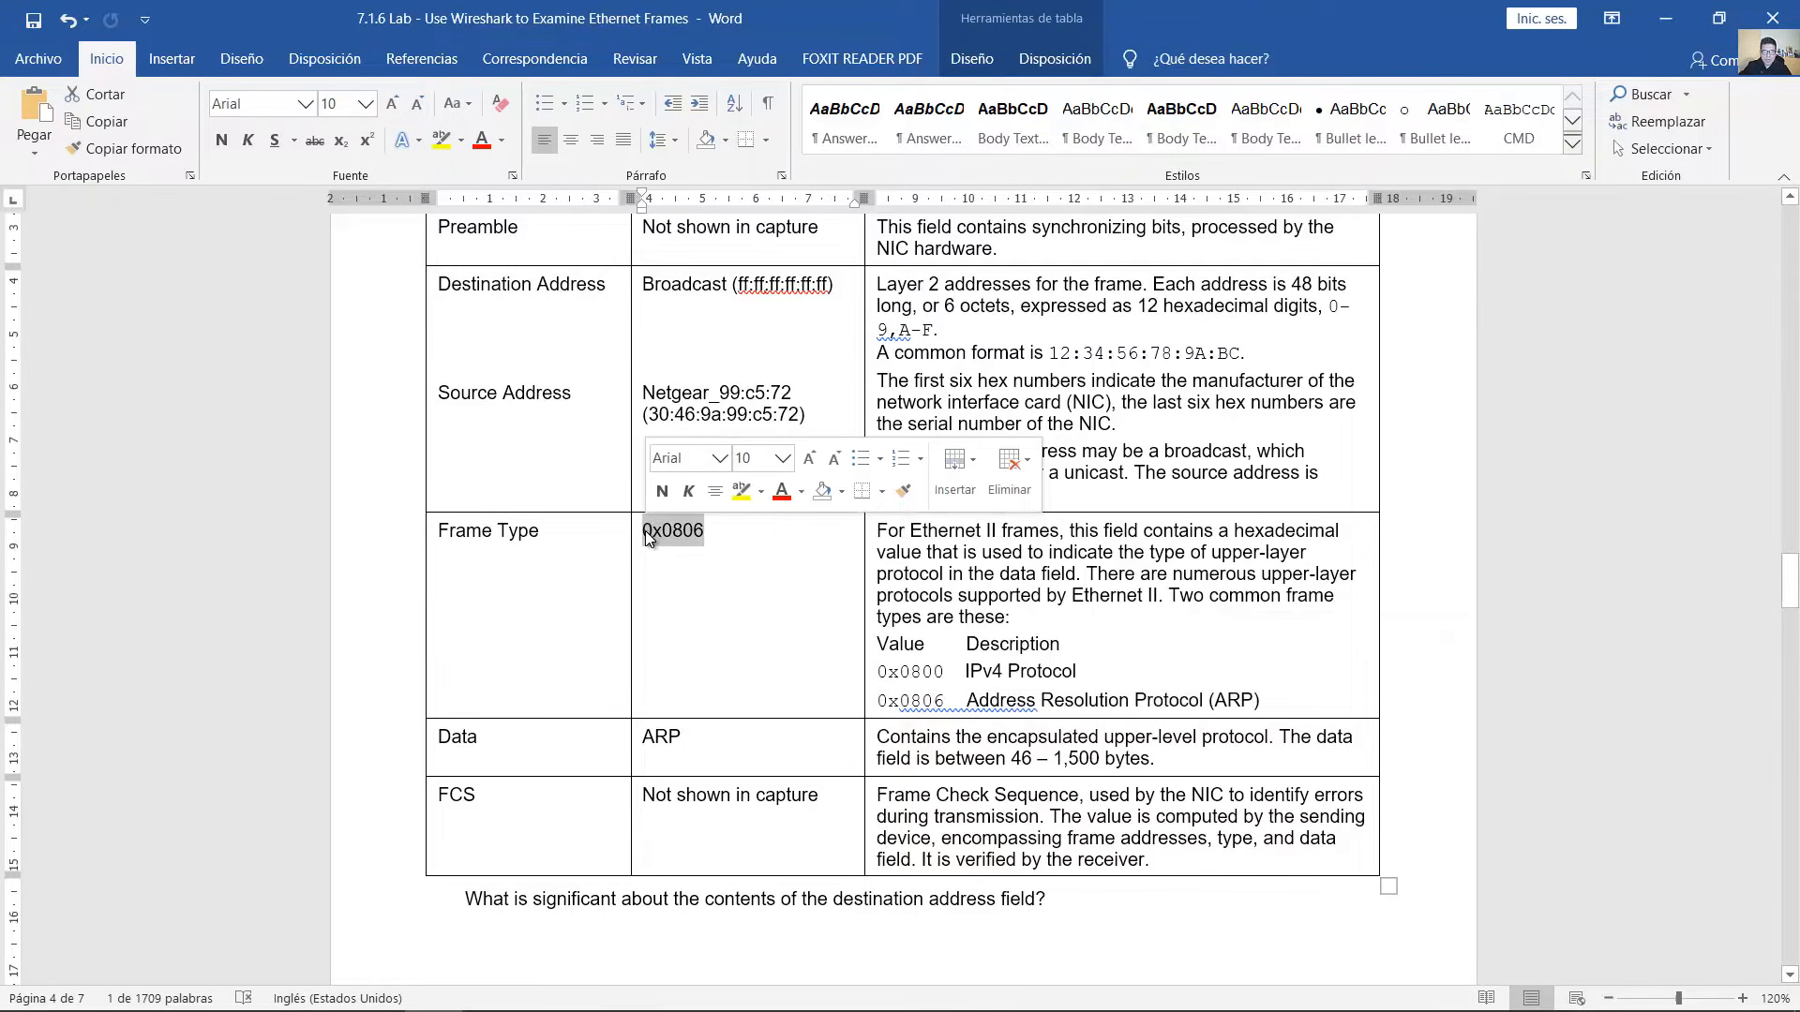
- Read the table's Data row, highlighting its label, the ARP value and the description of the encapsulated upper-level protocol
scroll(645, 541, down, 3)
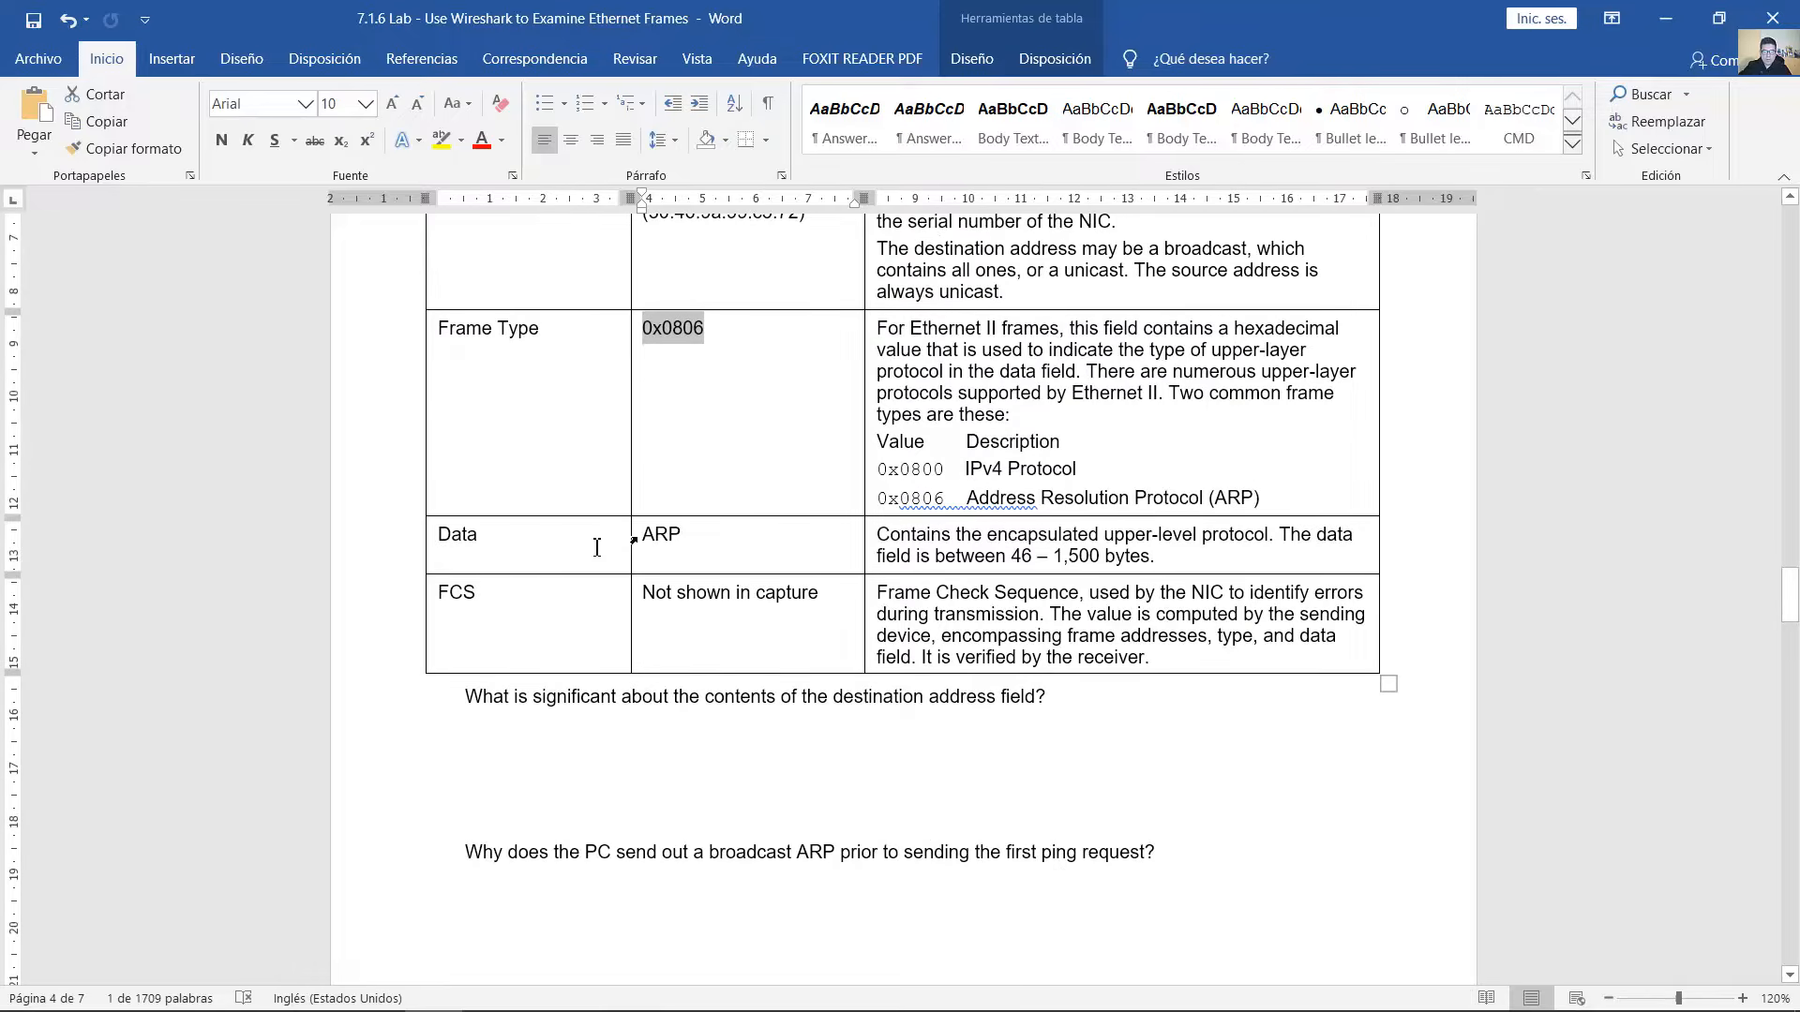
double_click(510, 538)
click(476, 537)
double_click(465, 538)
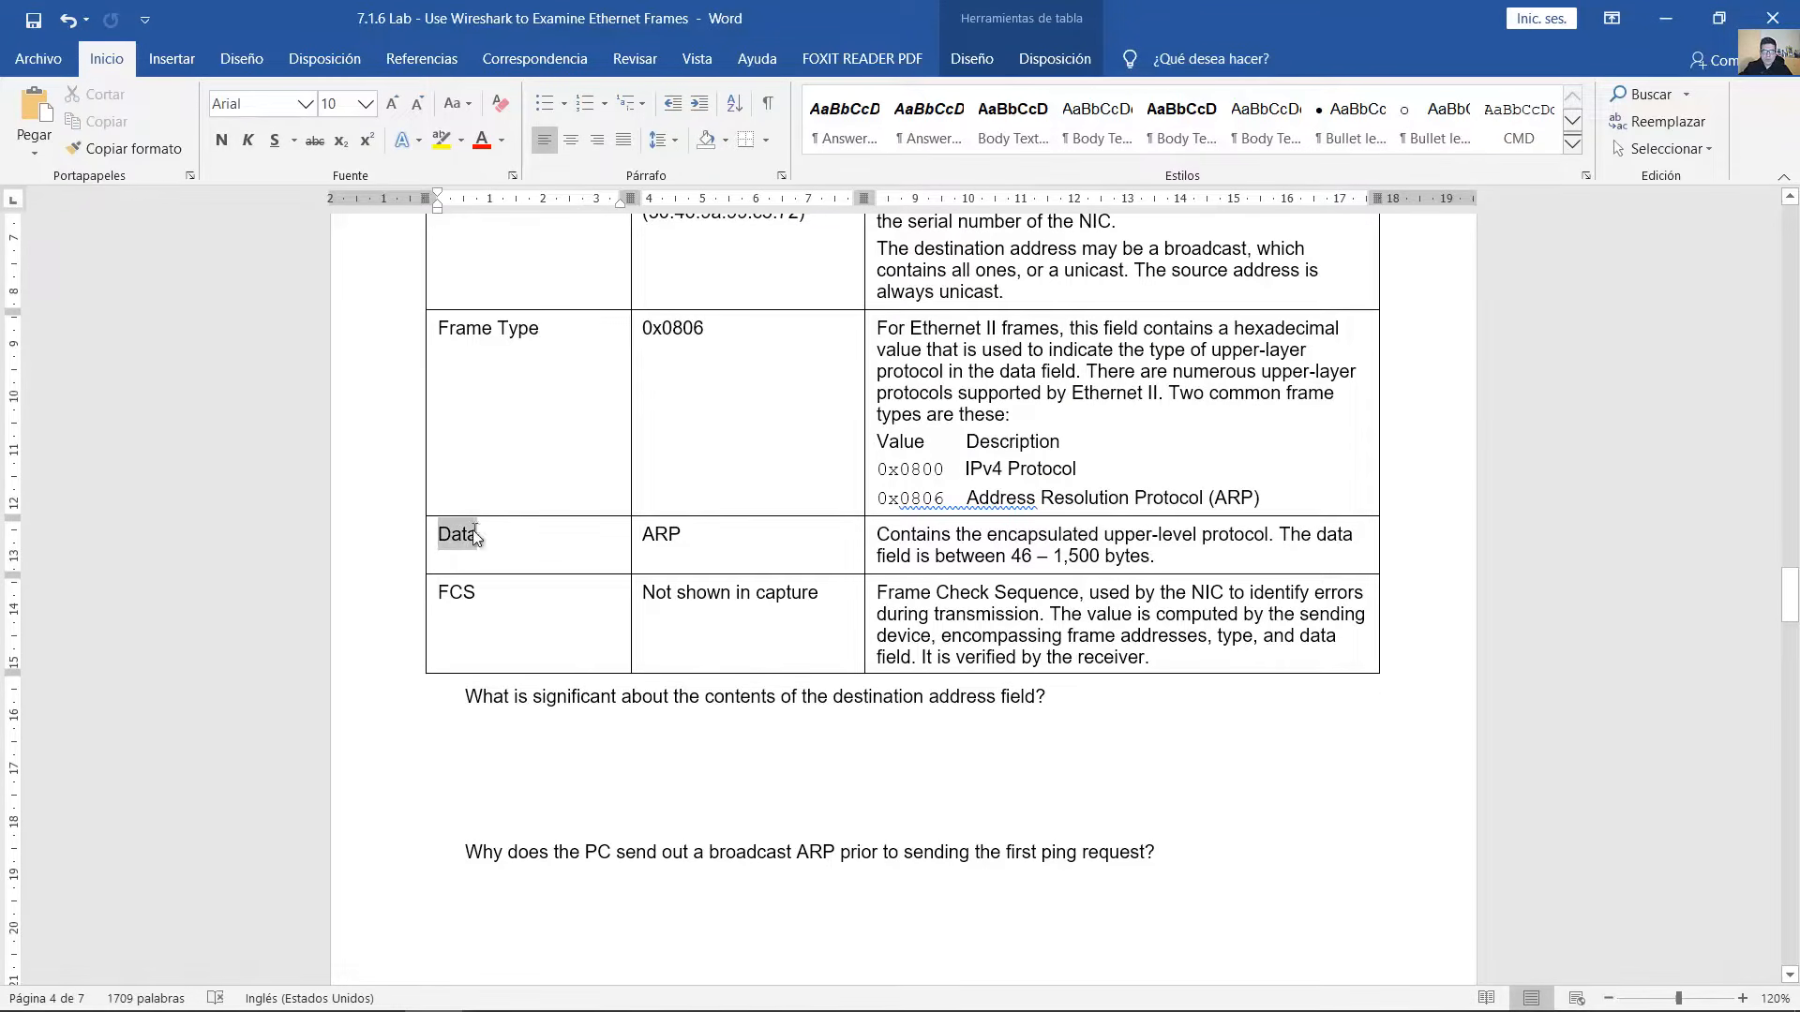
double_click(656, 535)
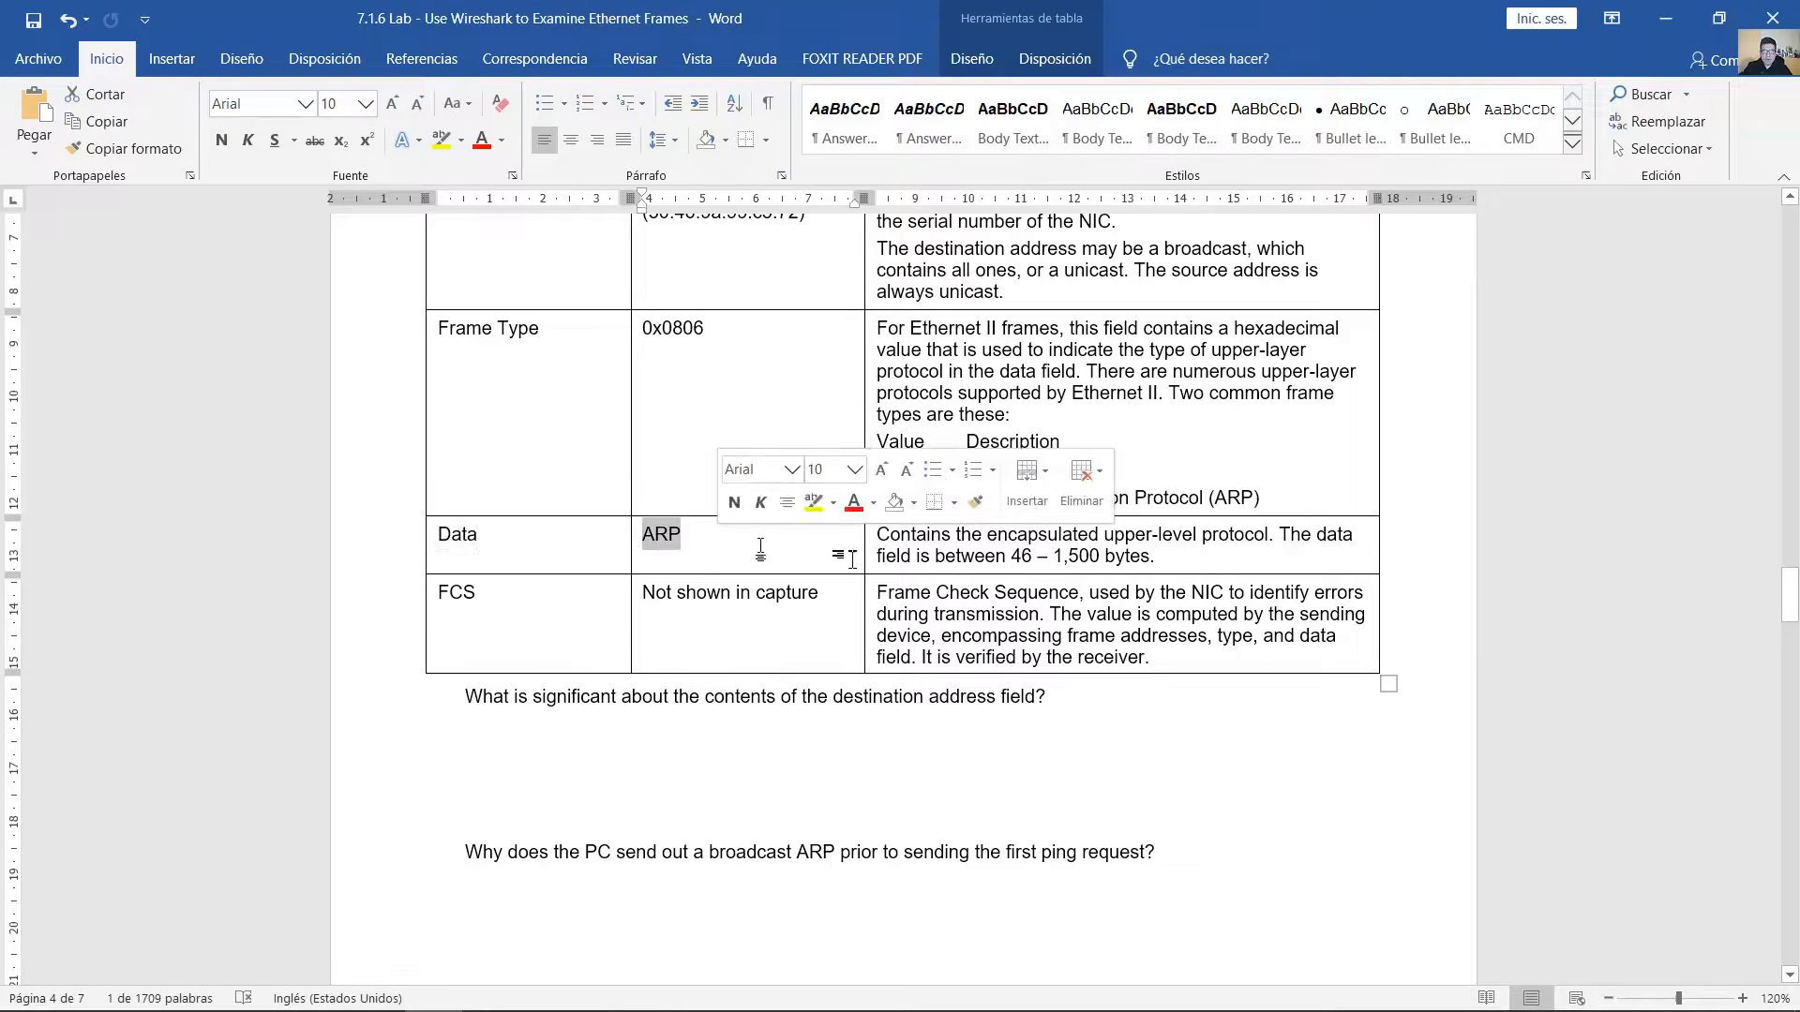
click(913, 553)
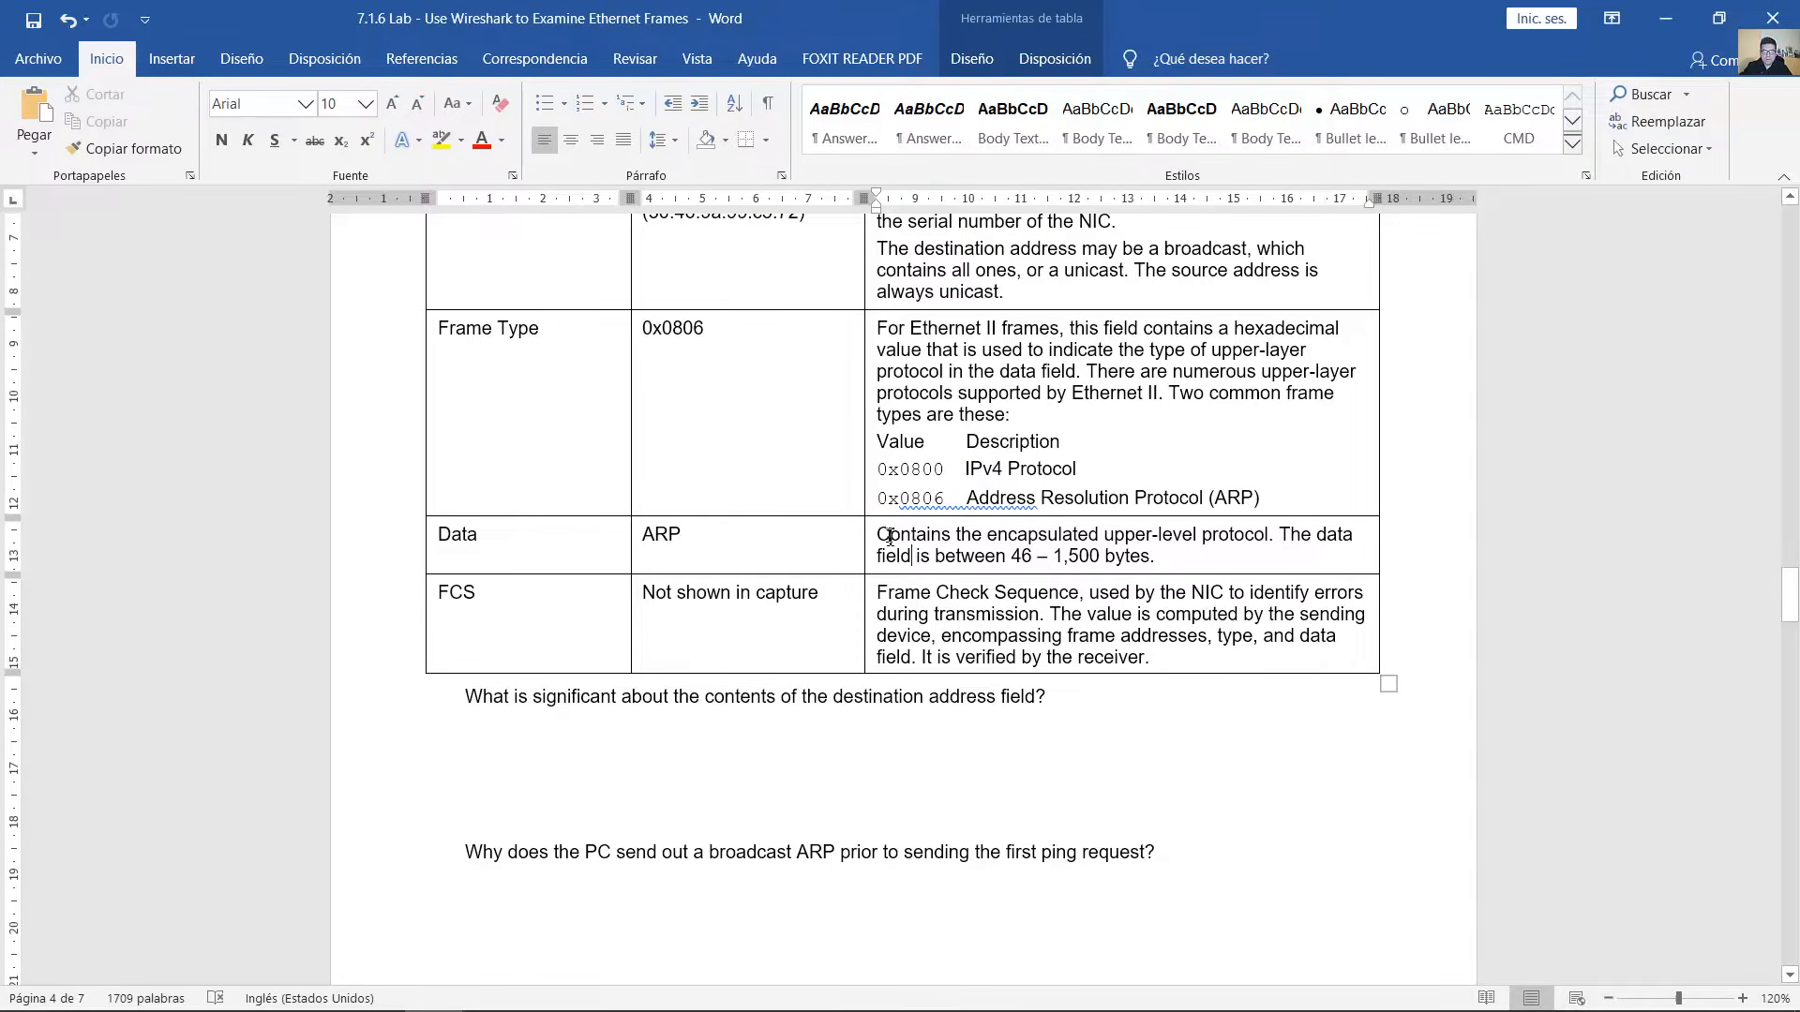
drag(902, 532, 1163, 555)
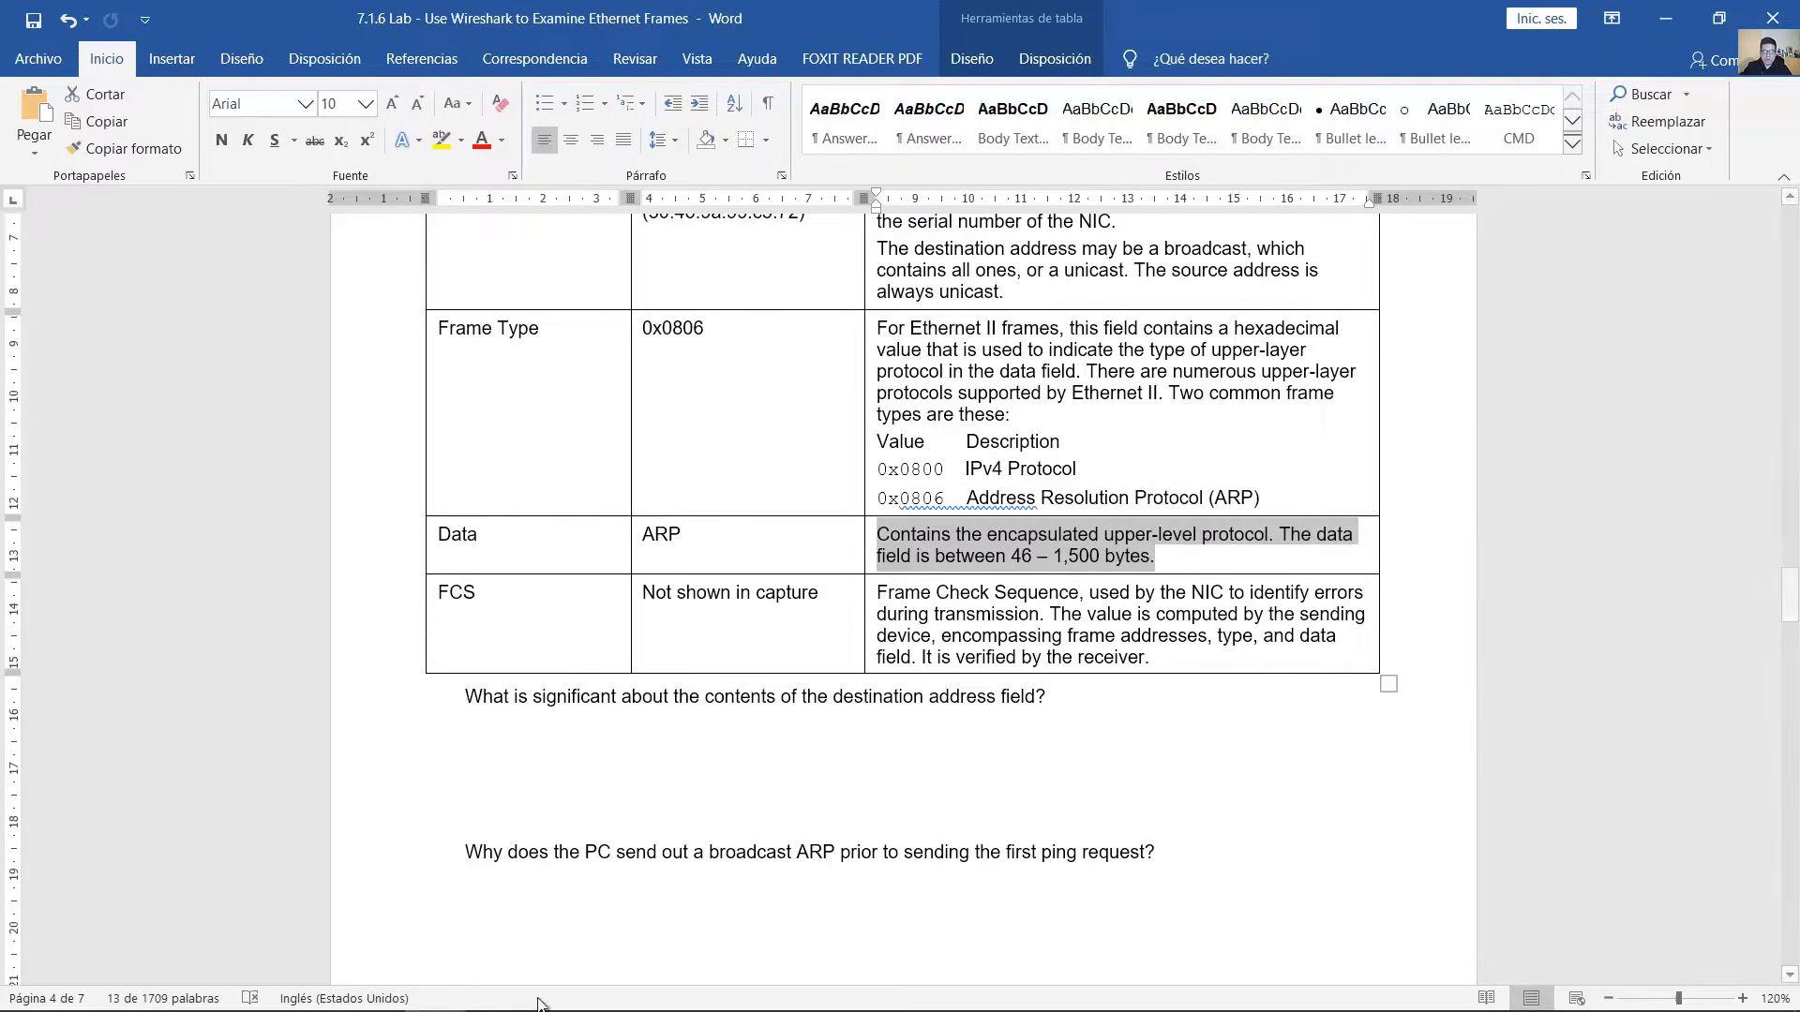
- Switch to Wireshark, expand frame 1's Address Resolution Protocol (request) section, and inspect its Opcode and Protocol type fields
click(608, 1005)
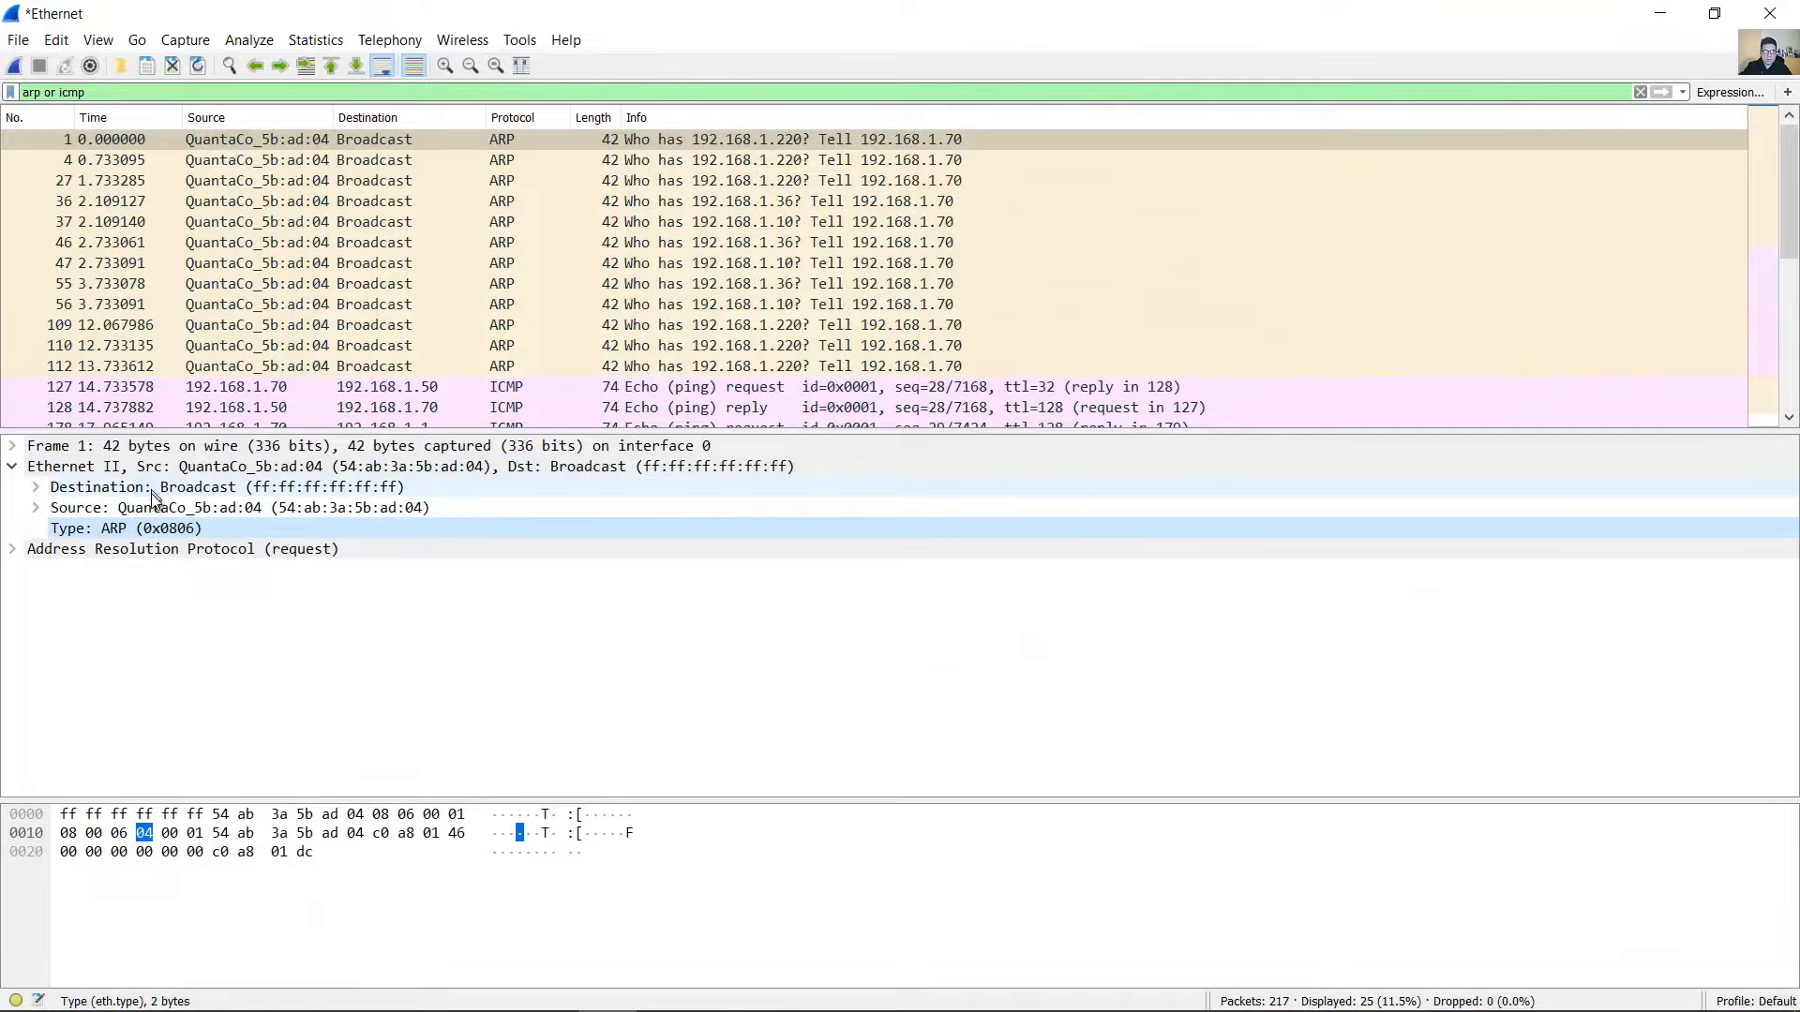
click(51, 552)
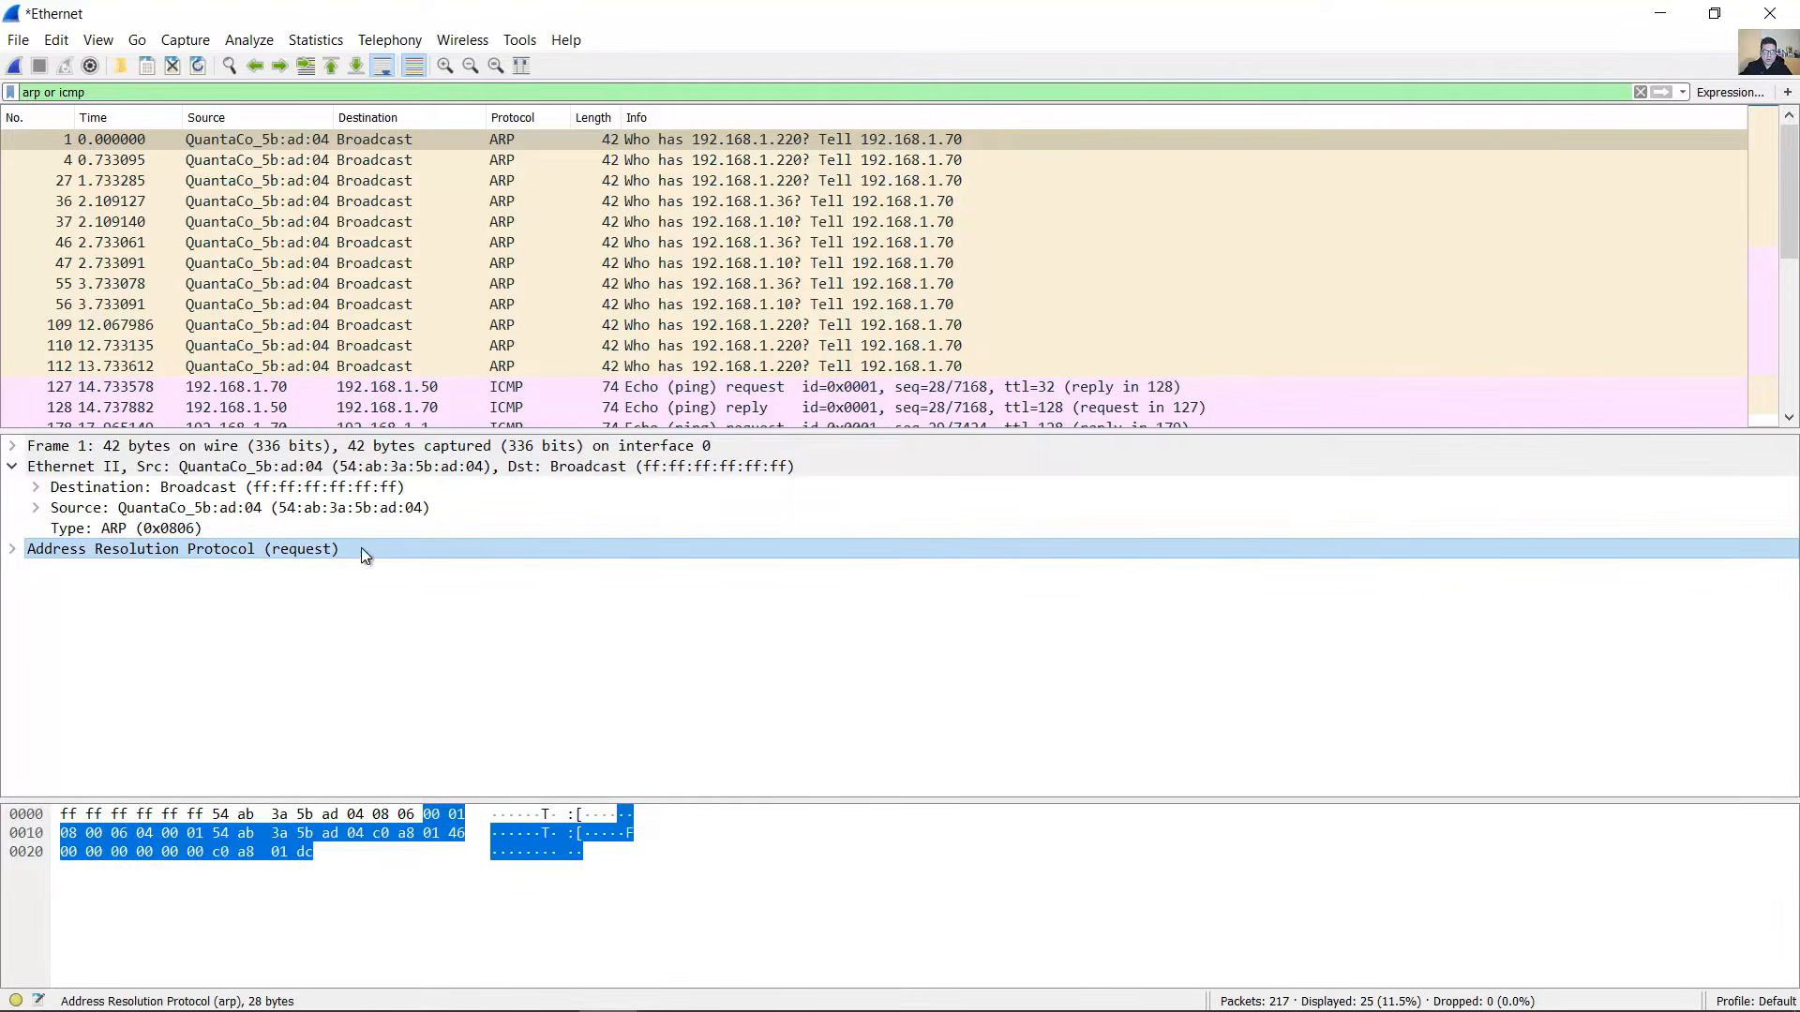
click(12, 549)
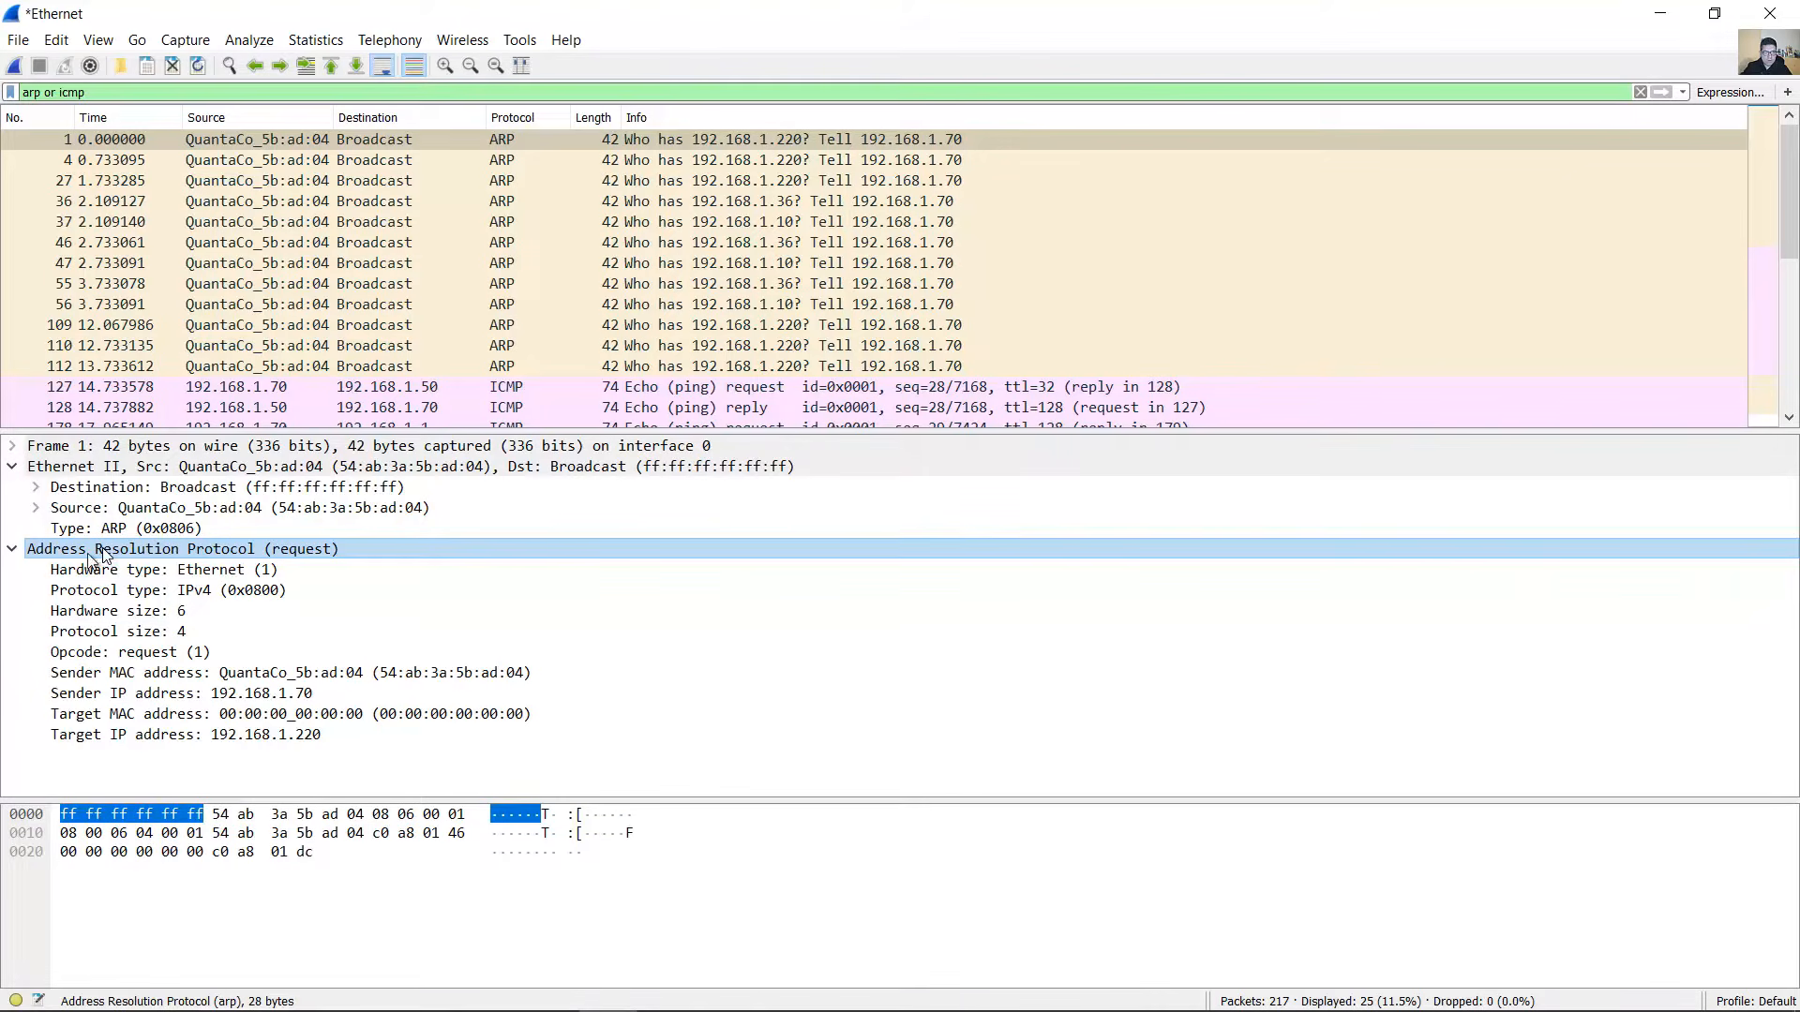
click(157, 656)
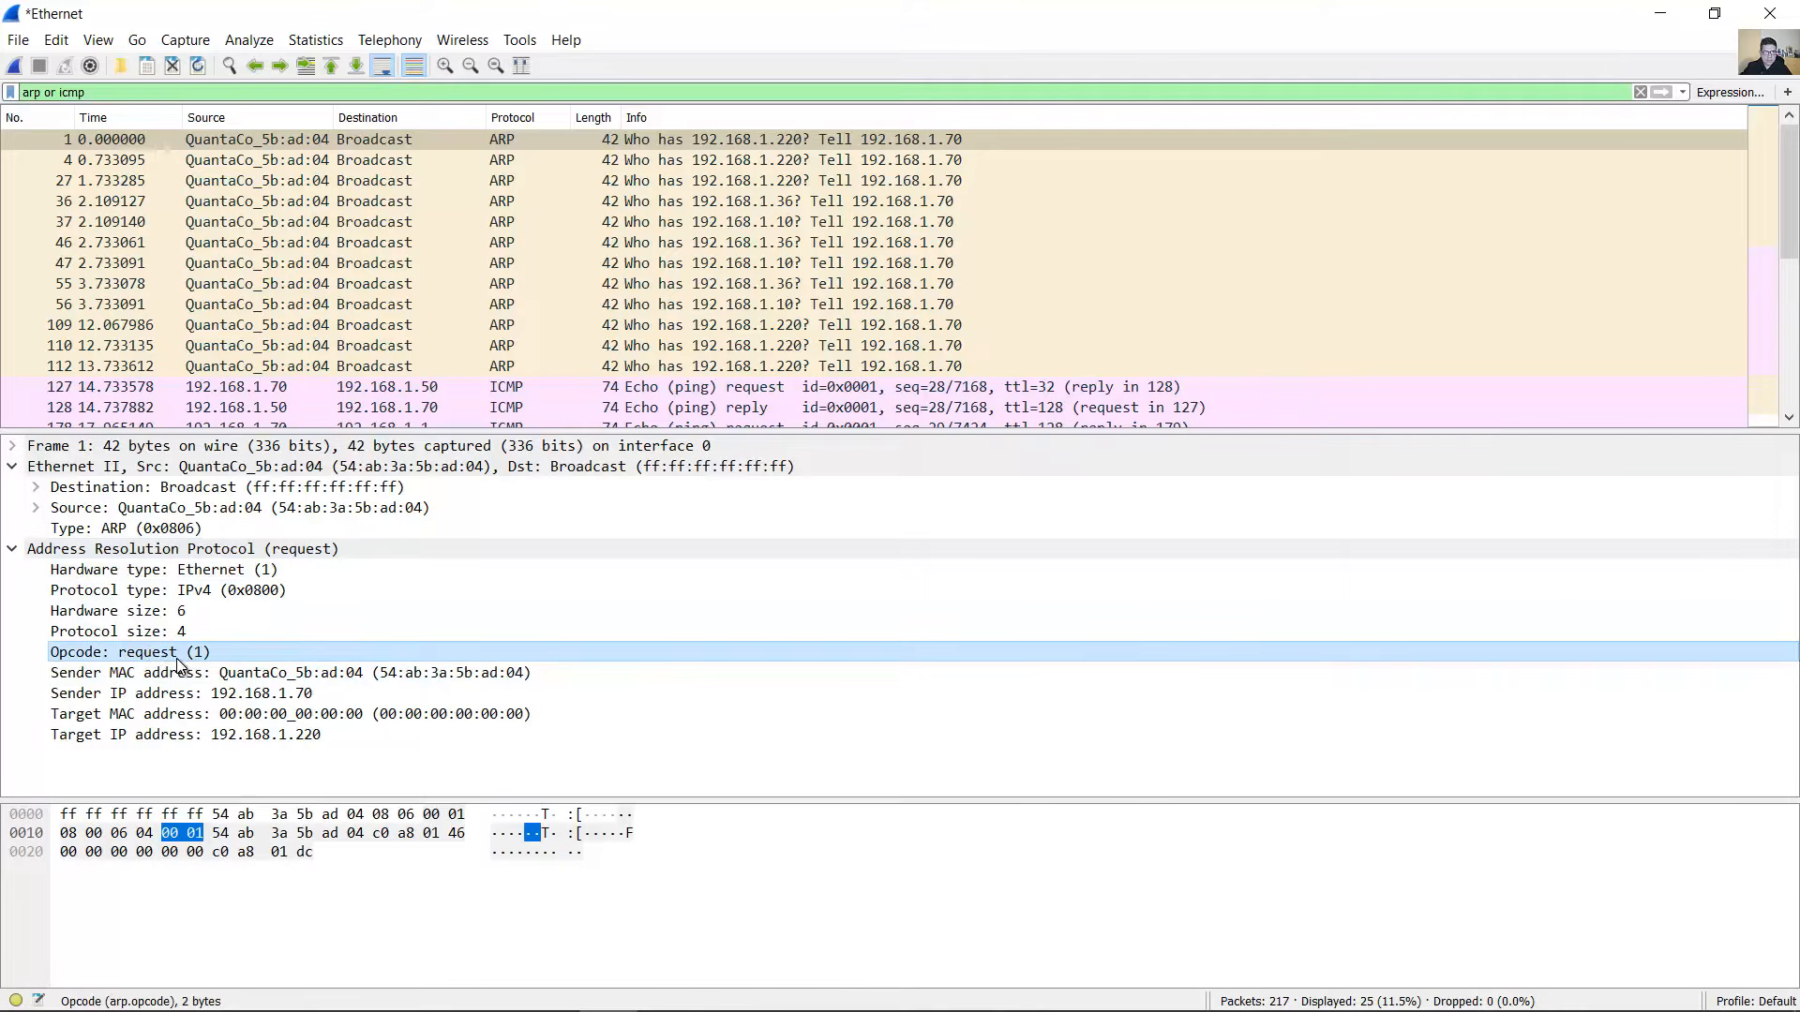
click(178, 588)
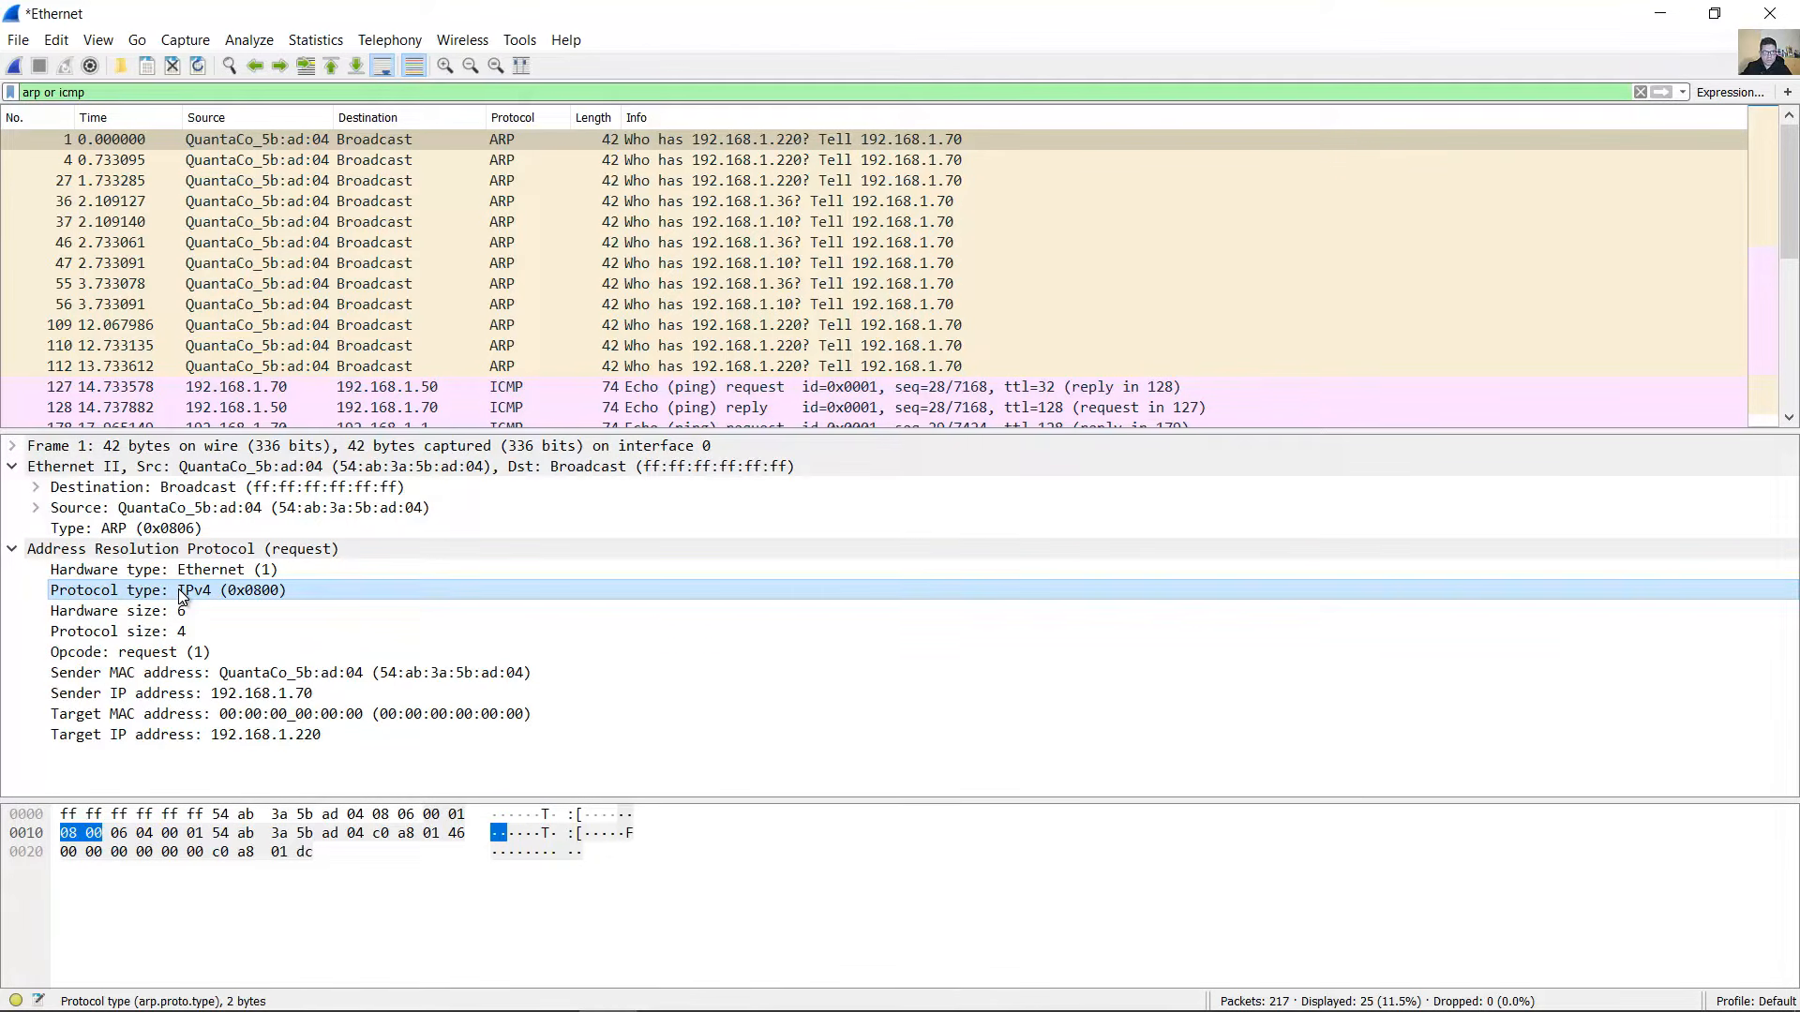
- Inspect the sender MAC and IP and the target MAC and IP fields of the ARP request, and return to the Word lab document
click(190, 677)
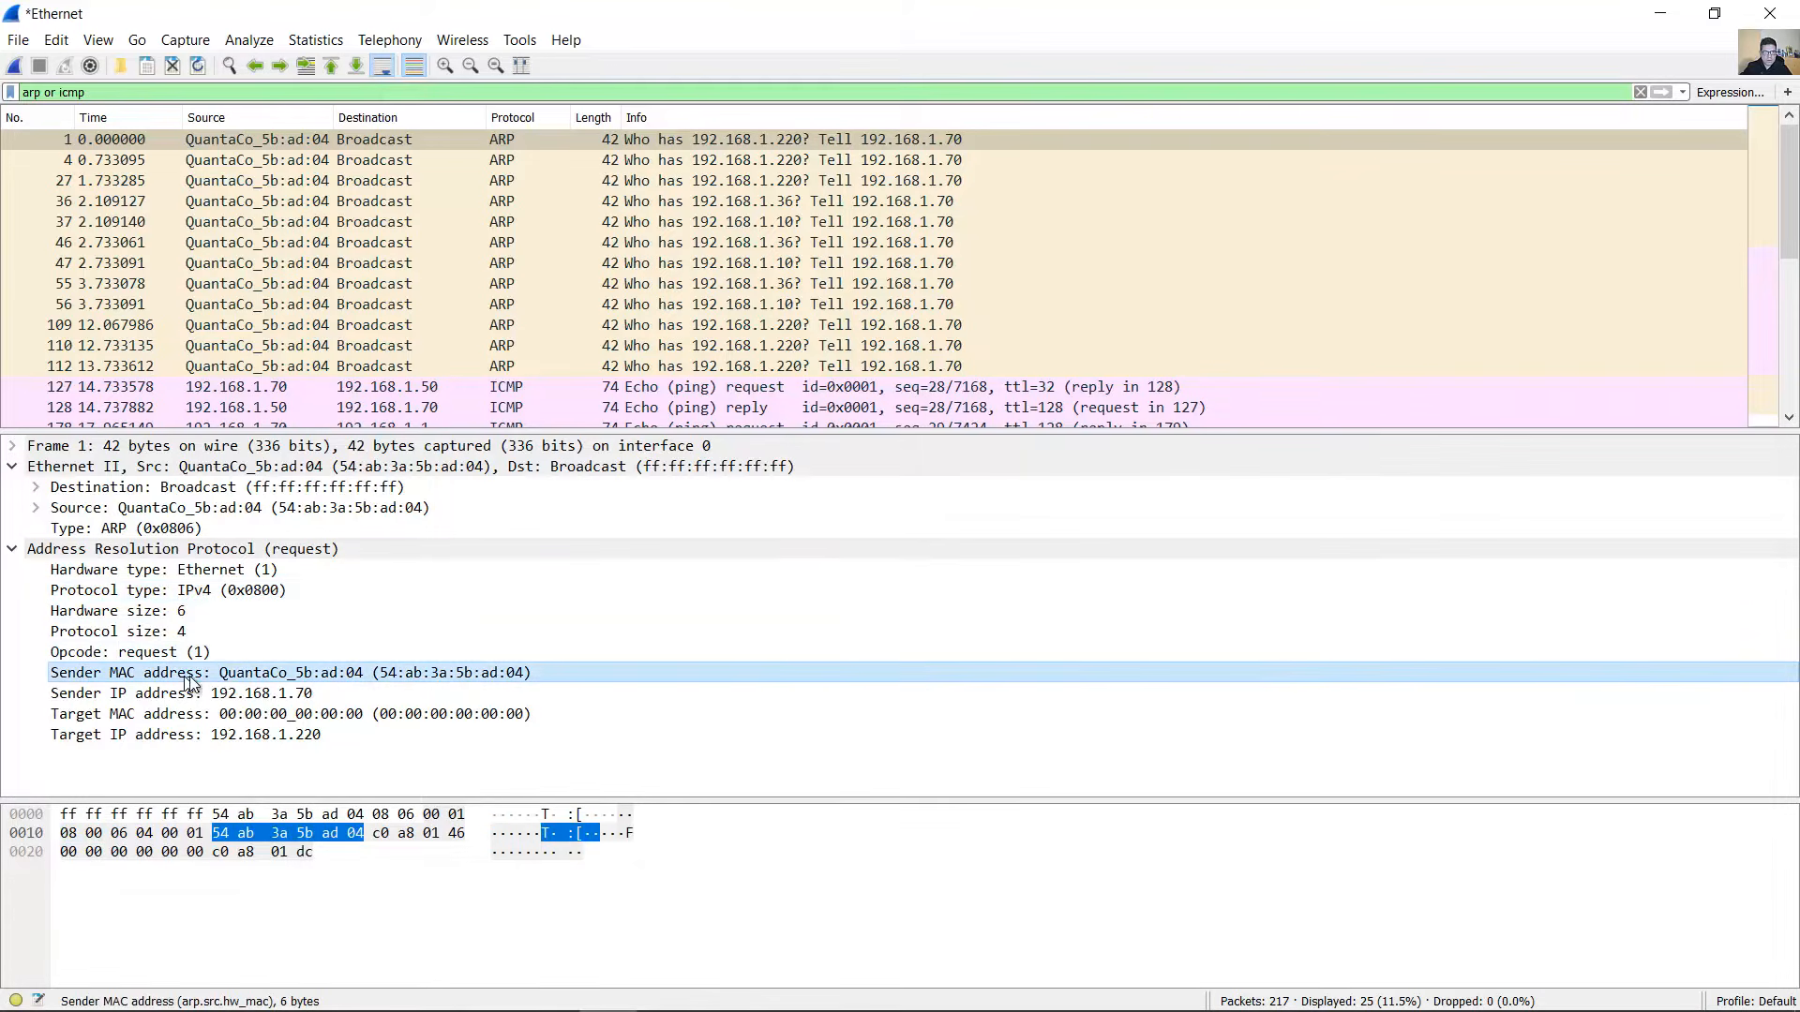
click(267, 695)
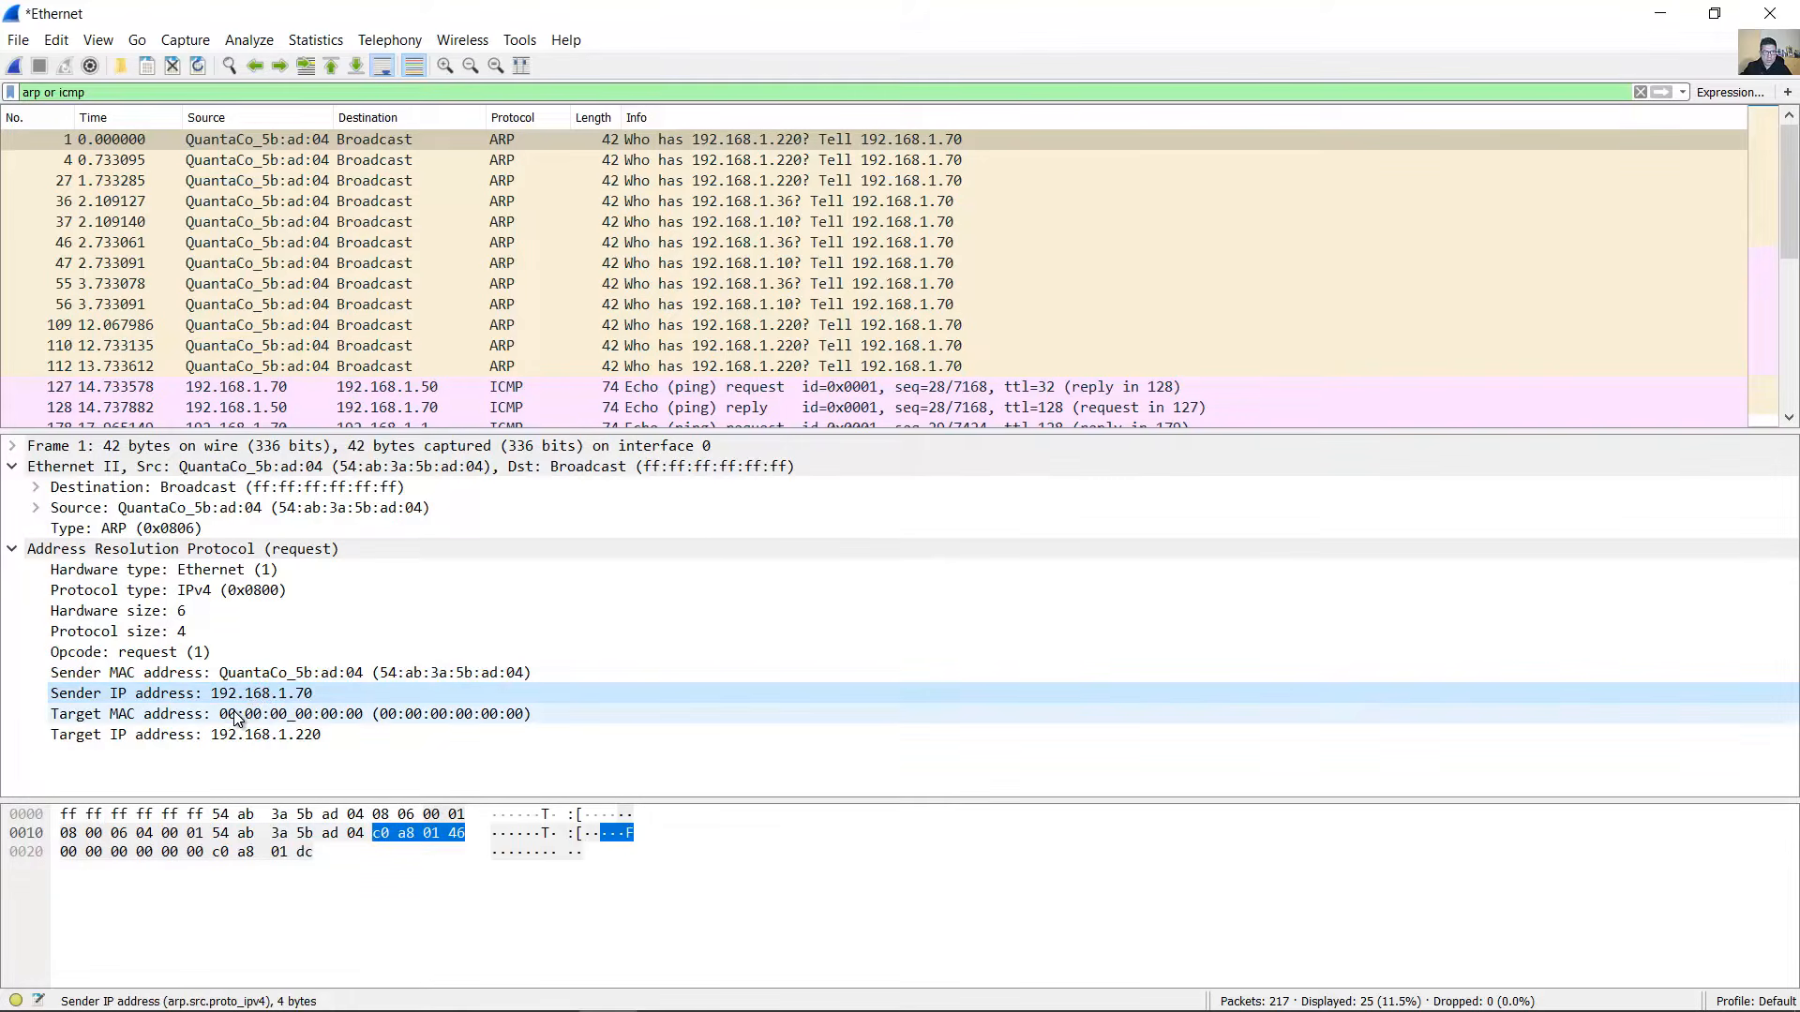
click(236, 717)
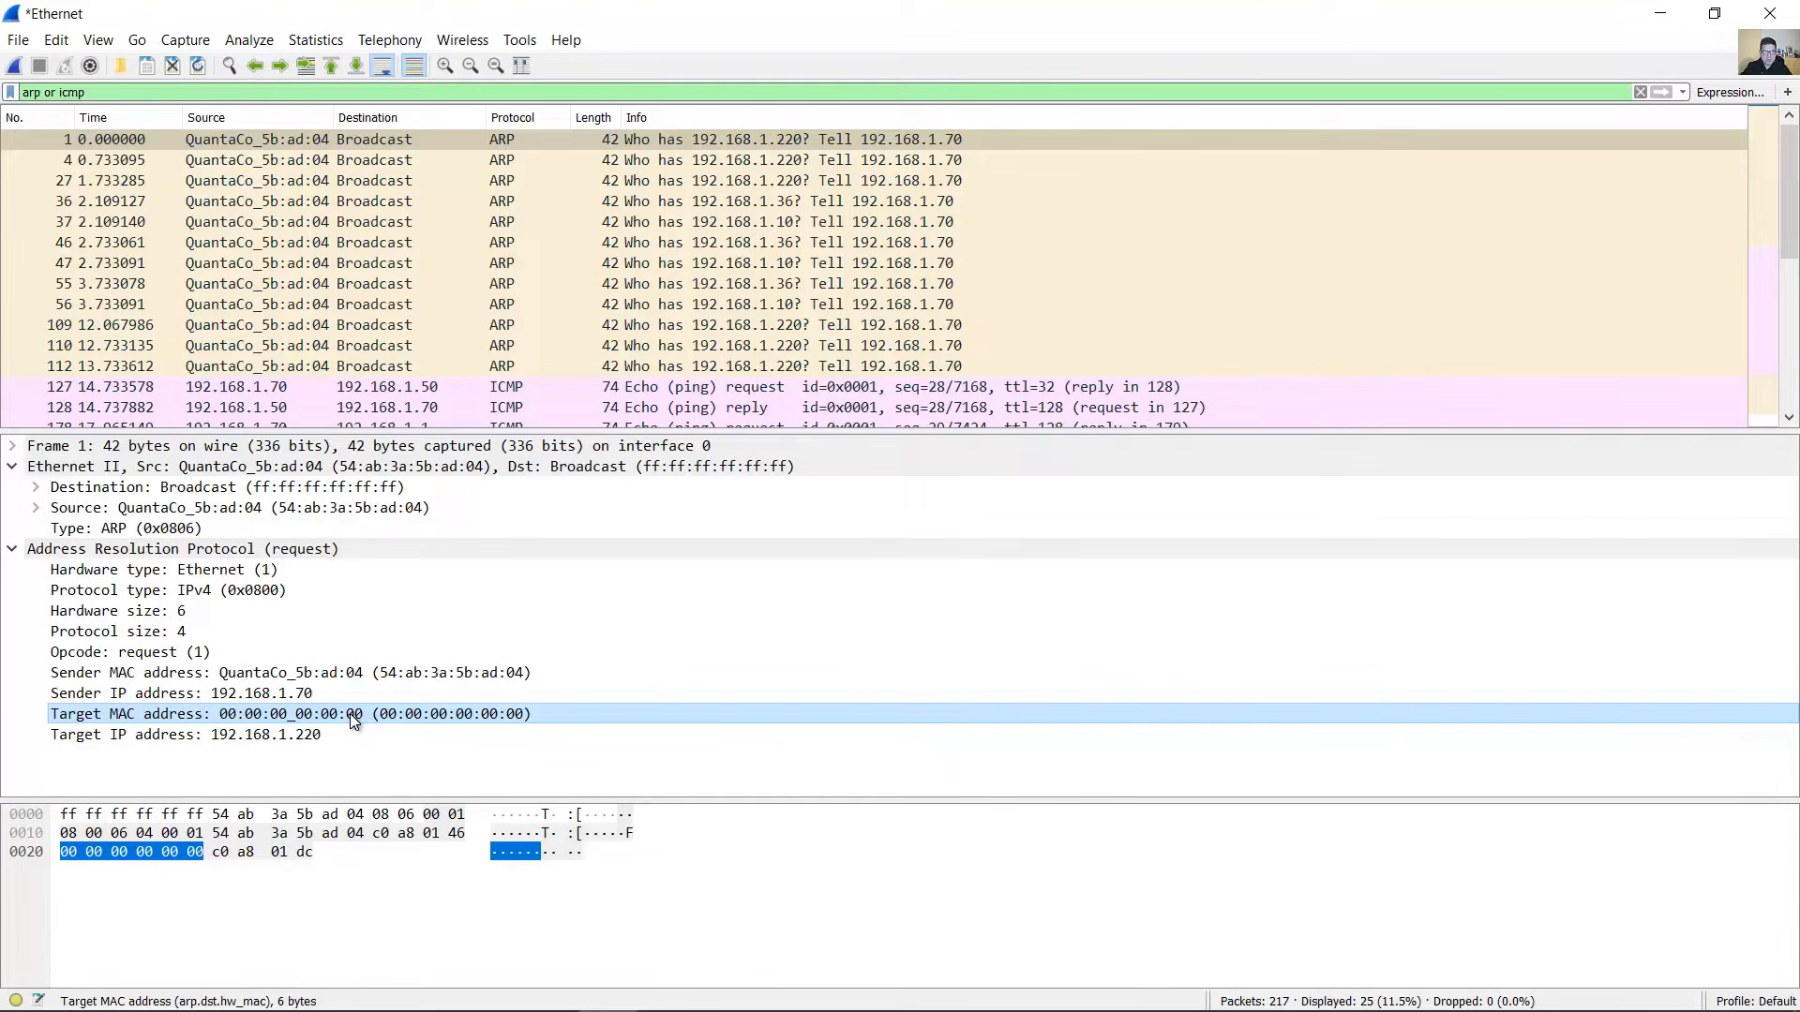
click(234, 735)
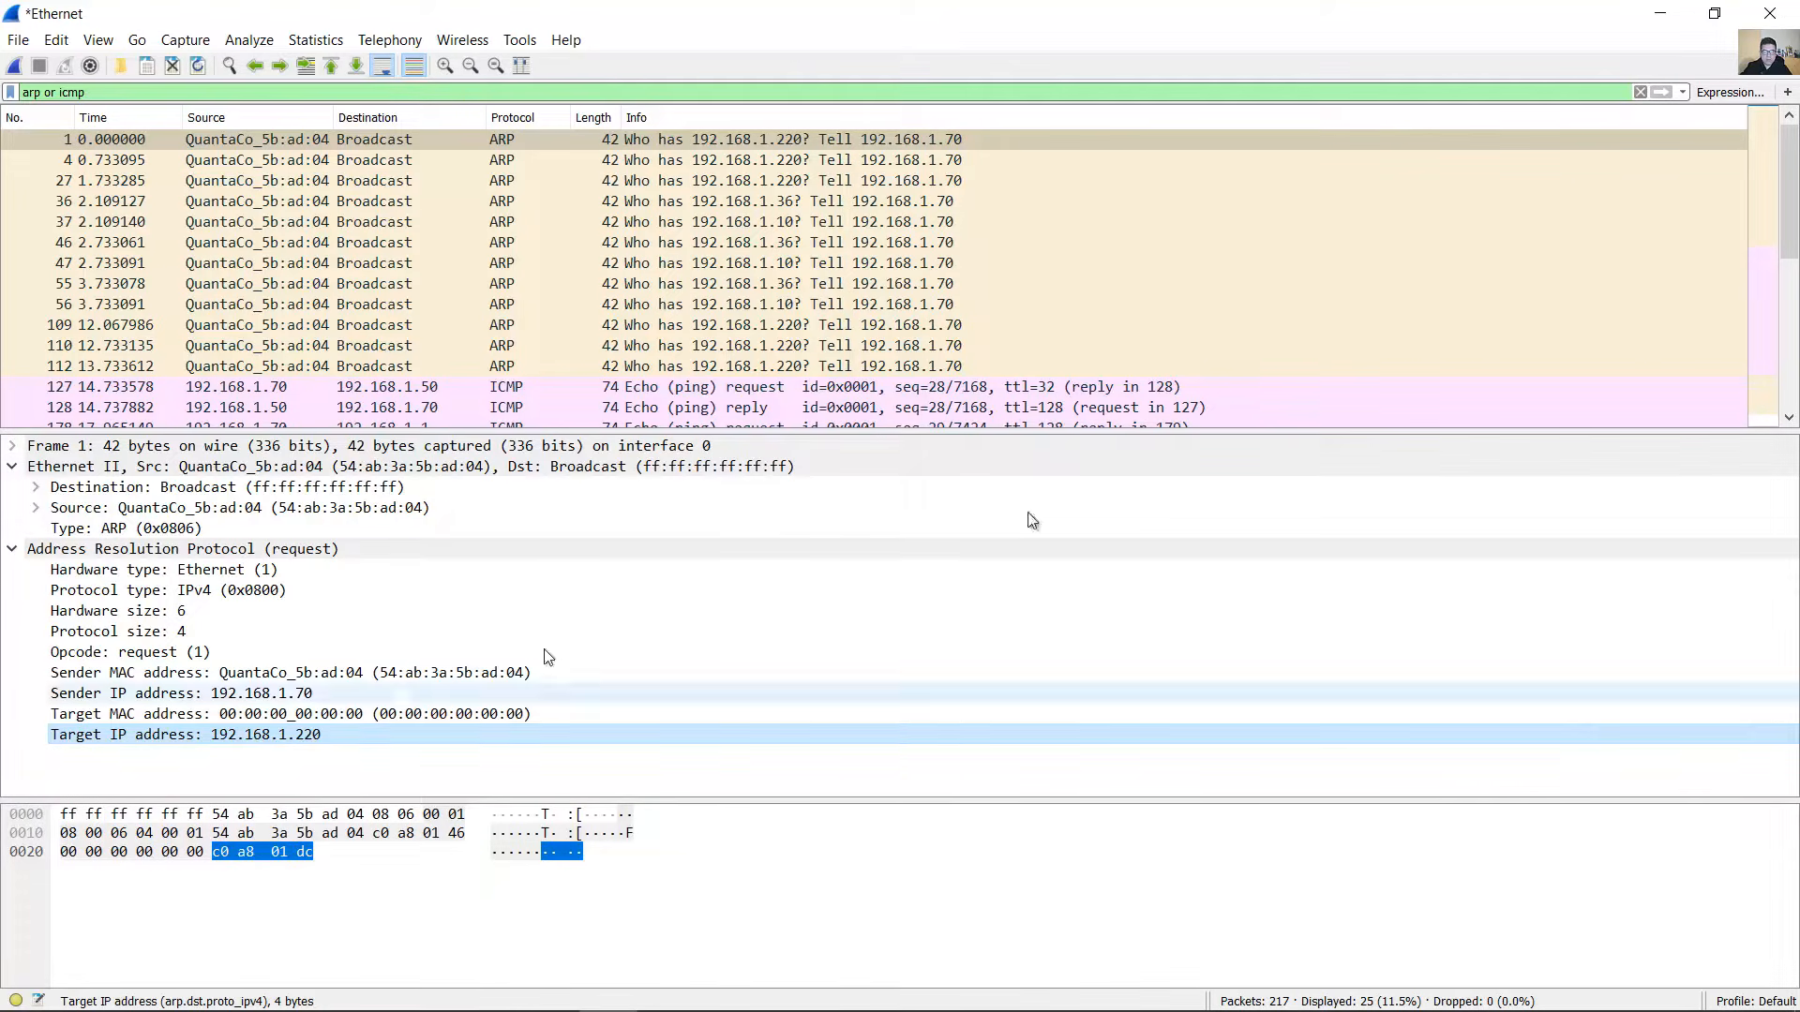
click(1661, 13)
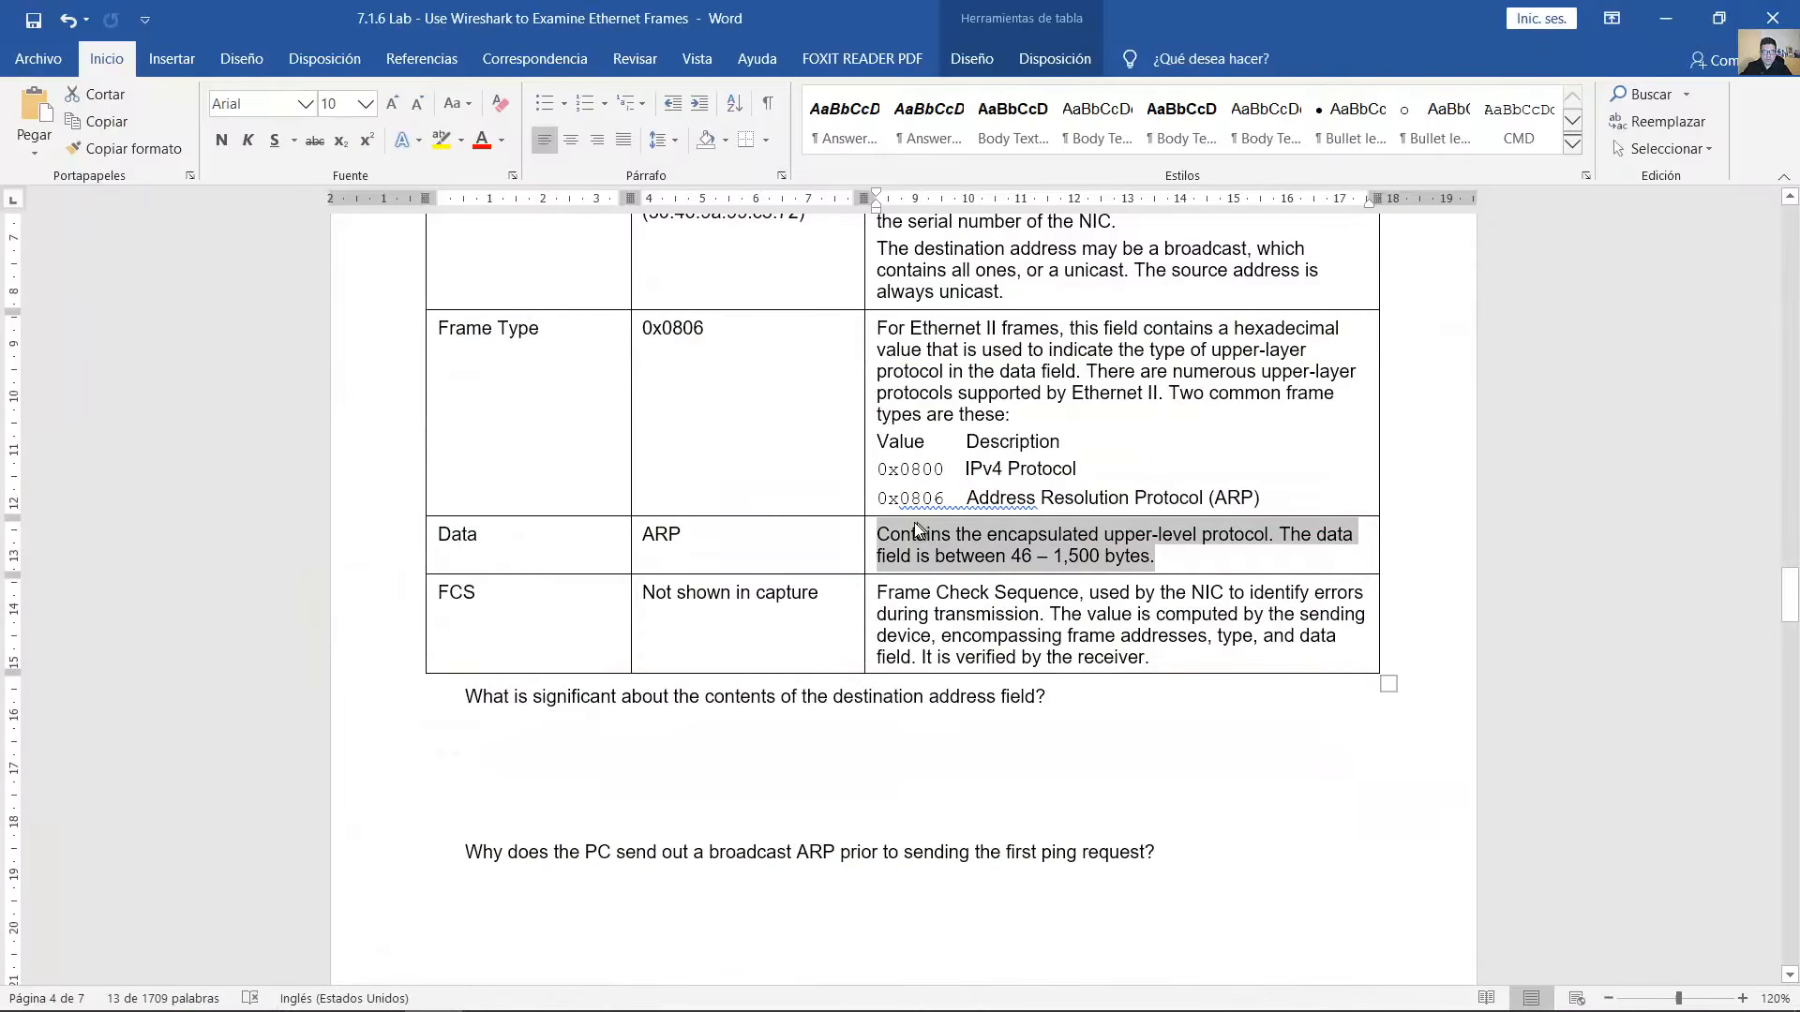
- Read the table's FCS row, highlighting its label, value and Frame Check Sequence description, and briefly check the capture in Wireshark
click(787, 536)
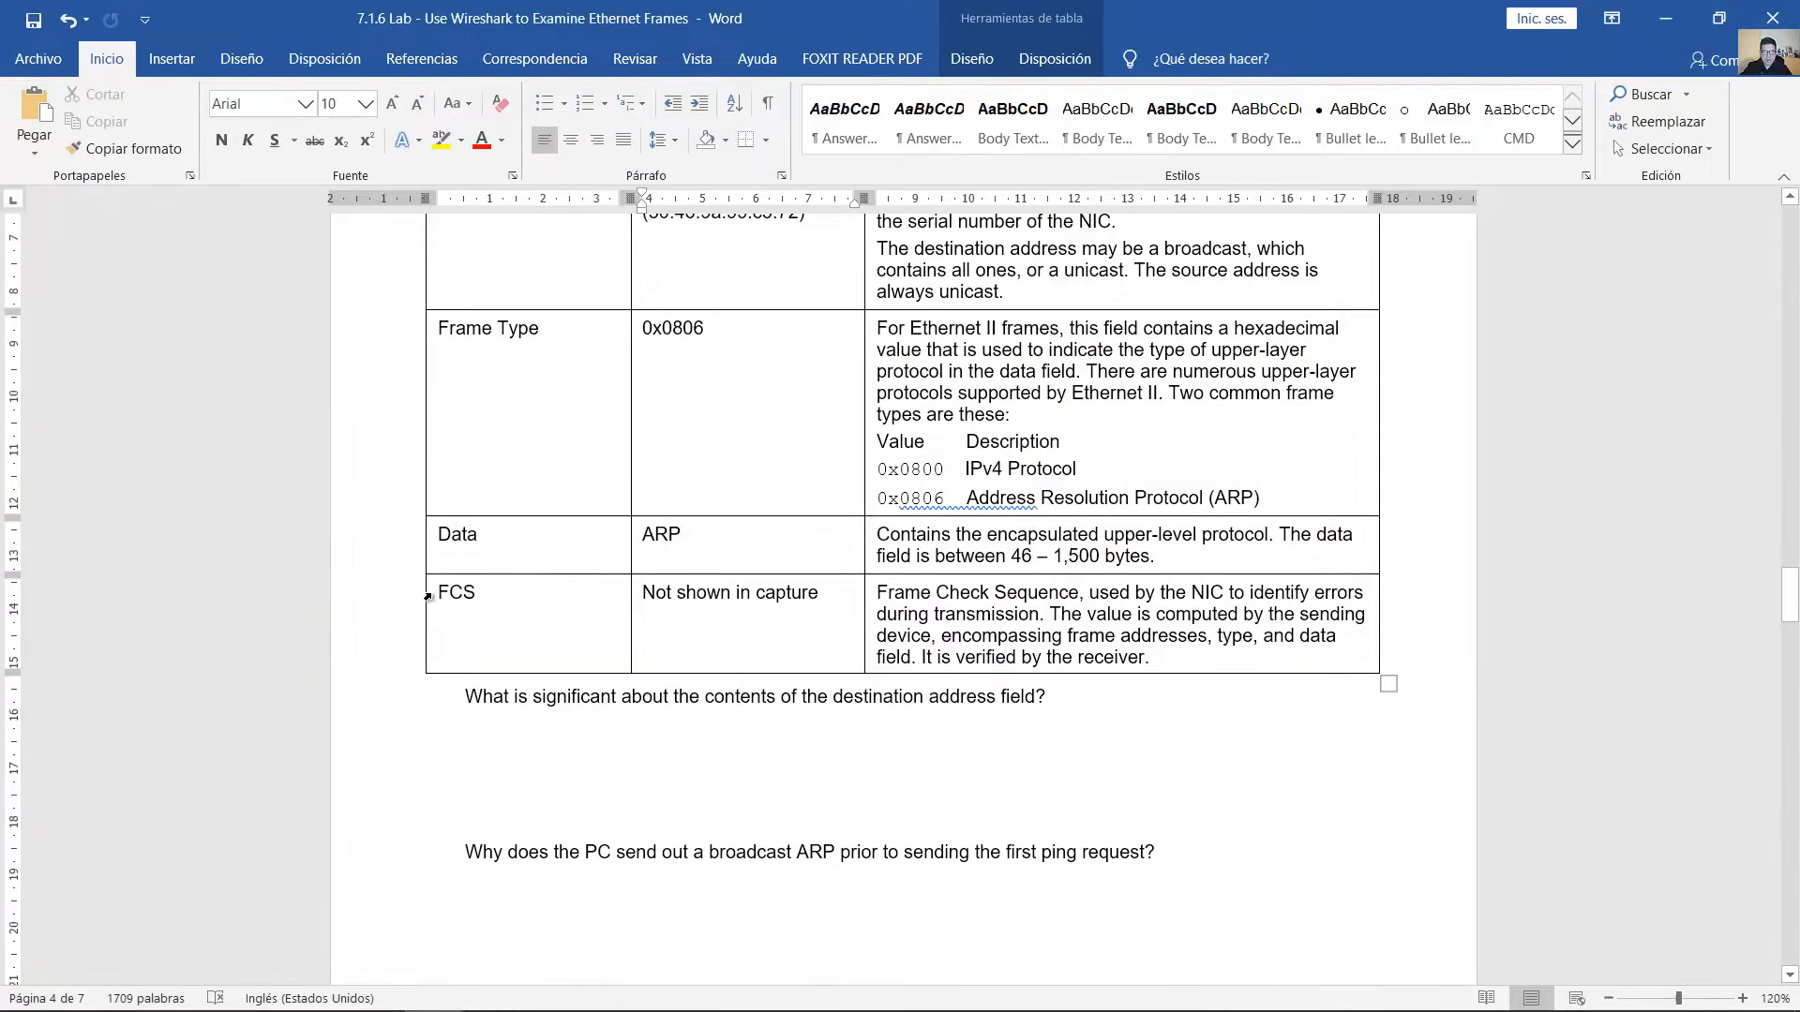
drag(443, 593, 711, 598)
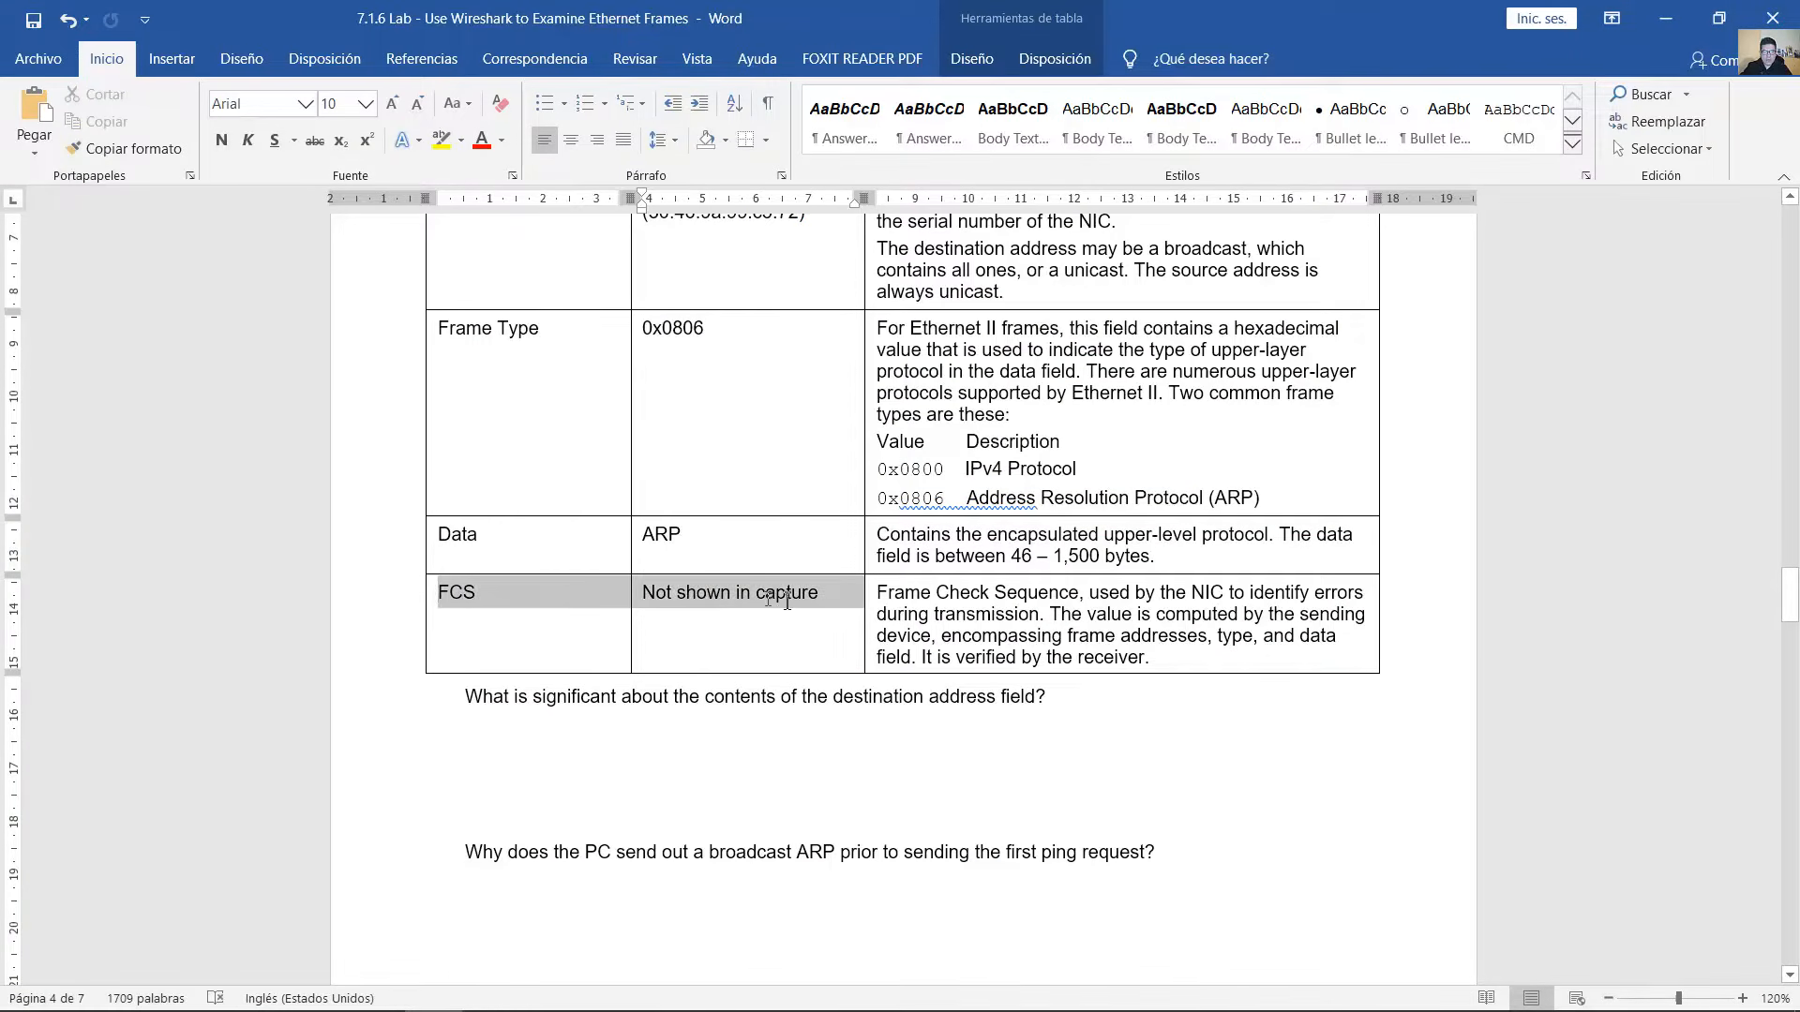
click(886, 595)
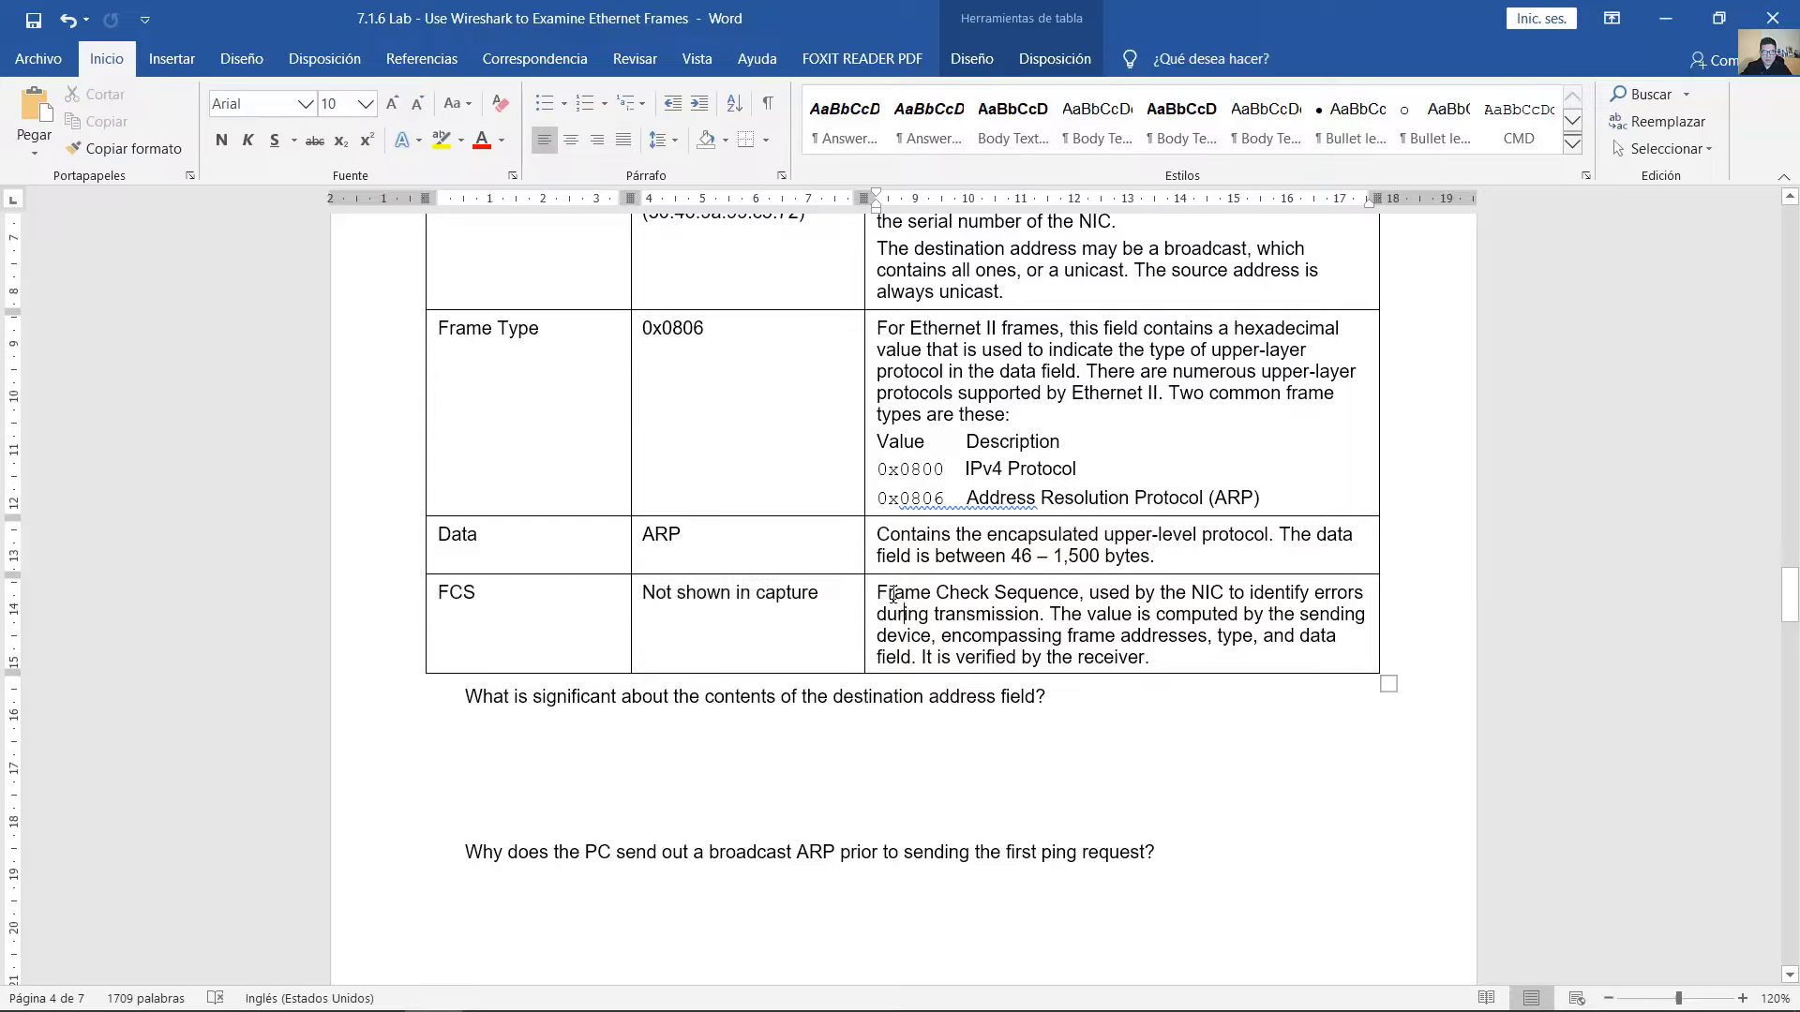
drag(1109, 591, 1169, 655)
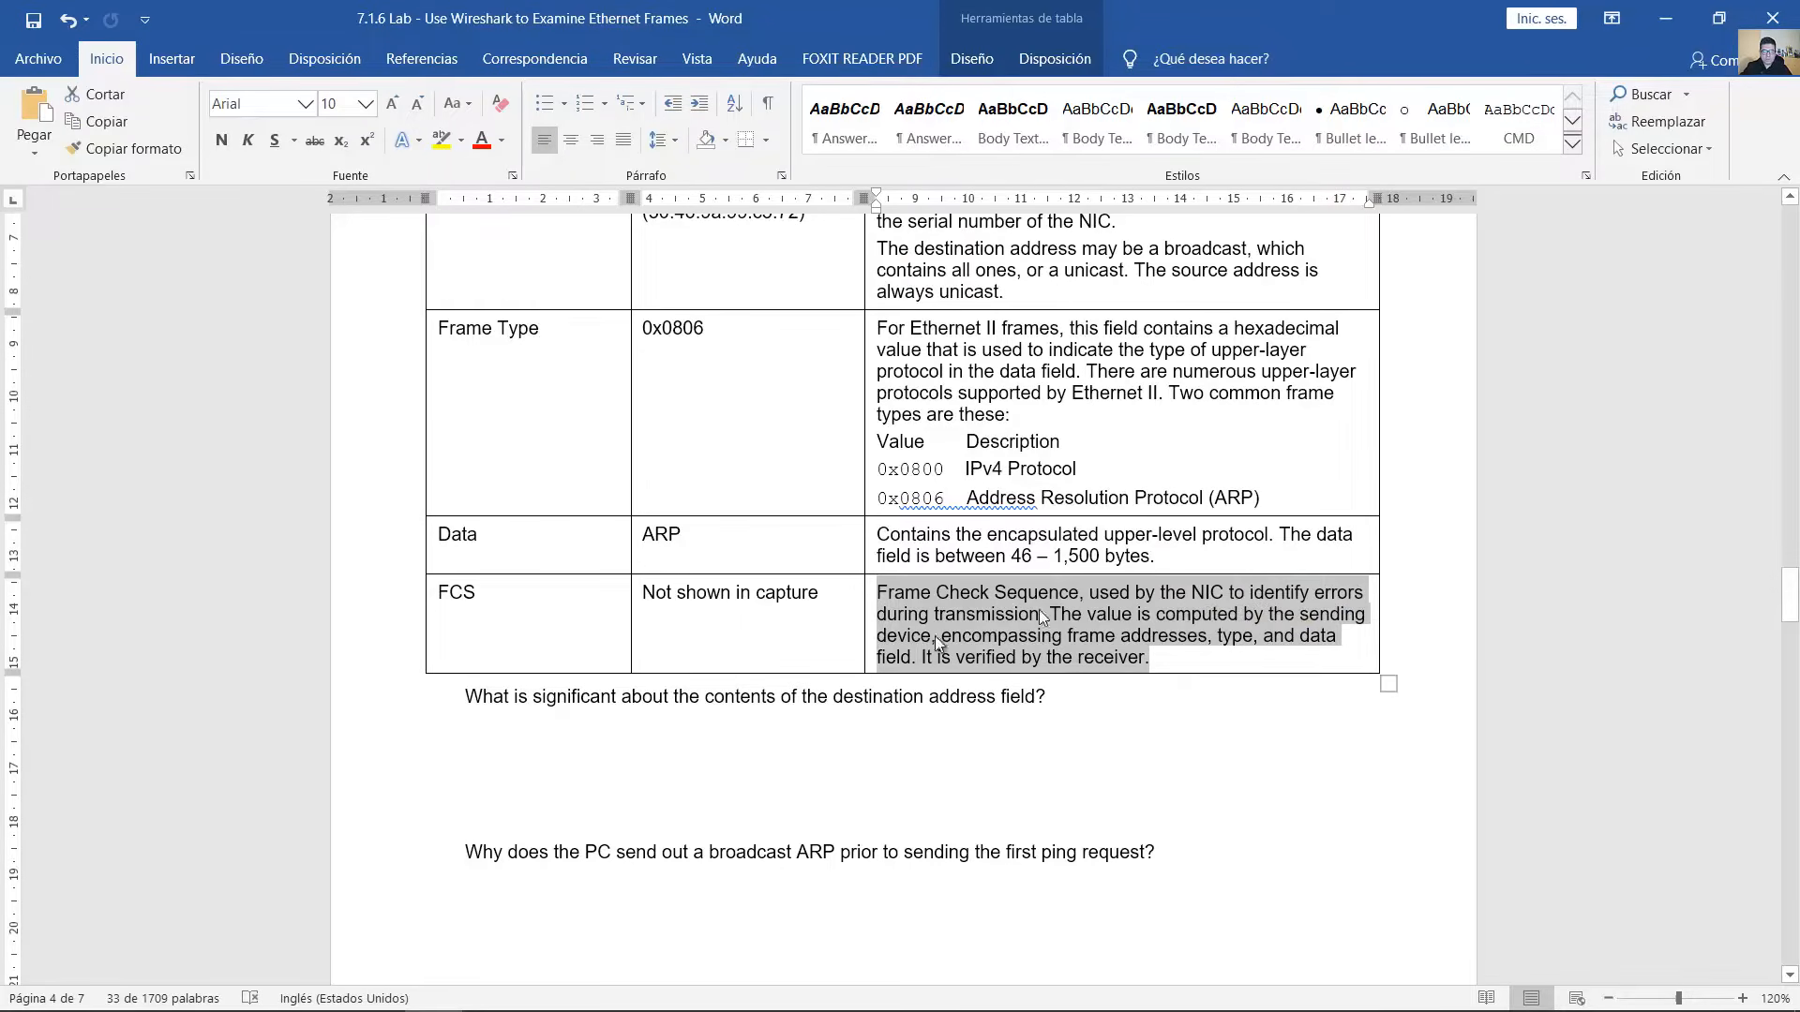
mouse_move(544, 997)
click(611, 990)
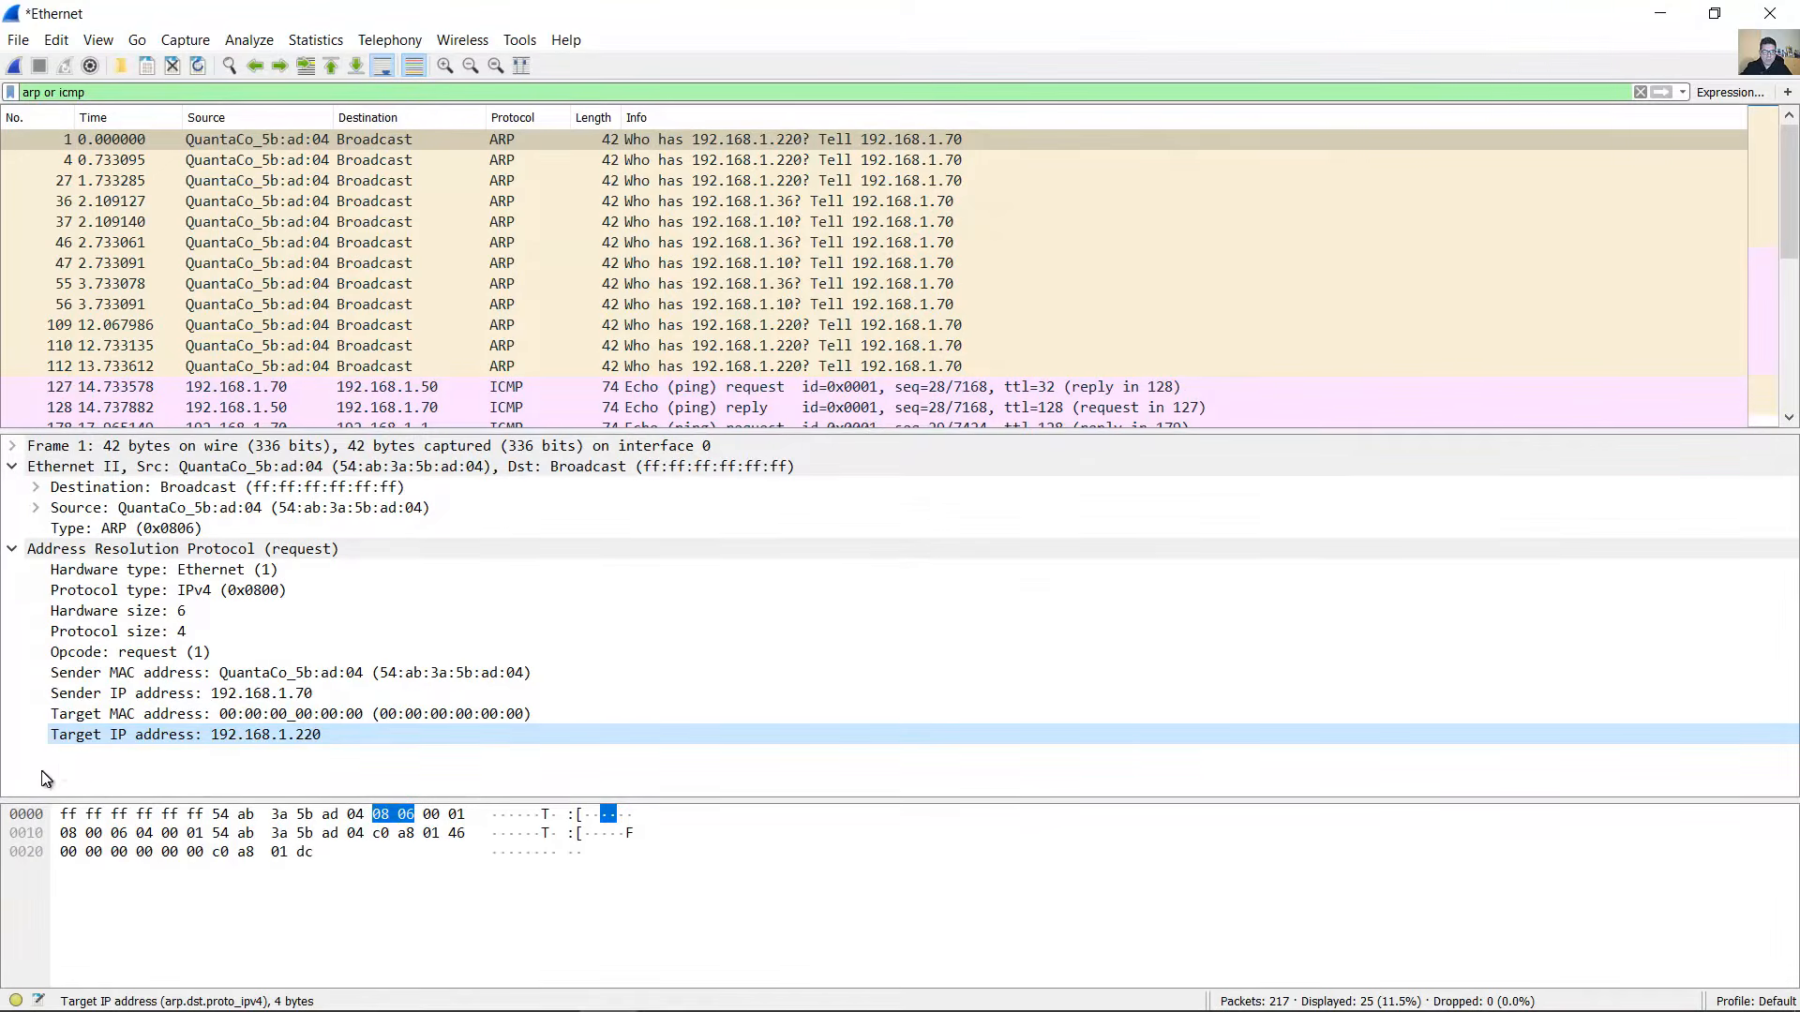
key(alt+Tab)
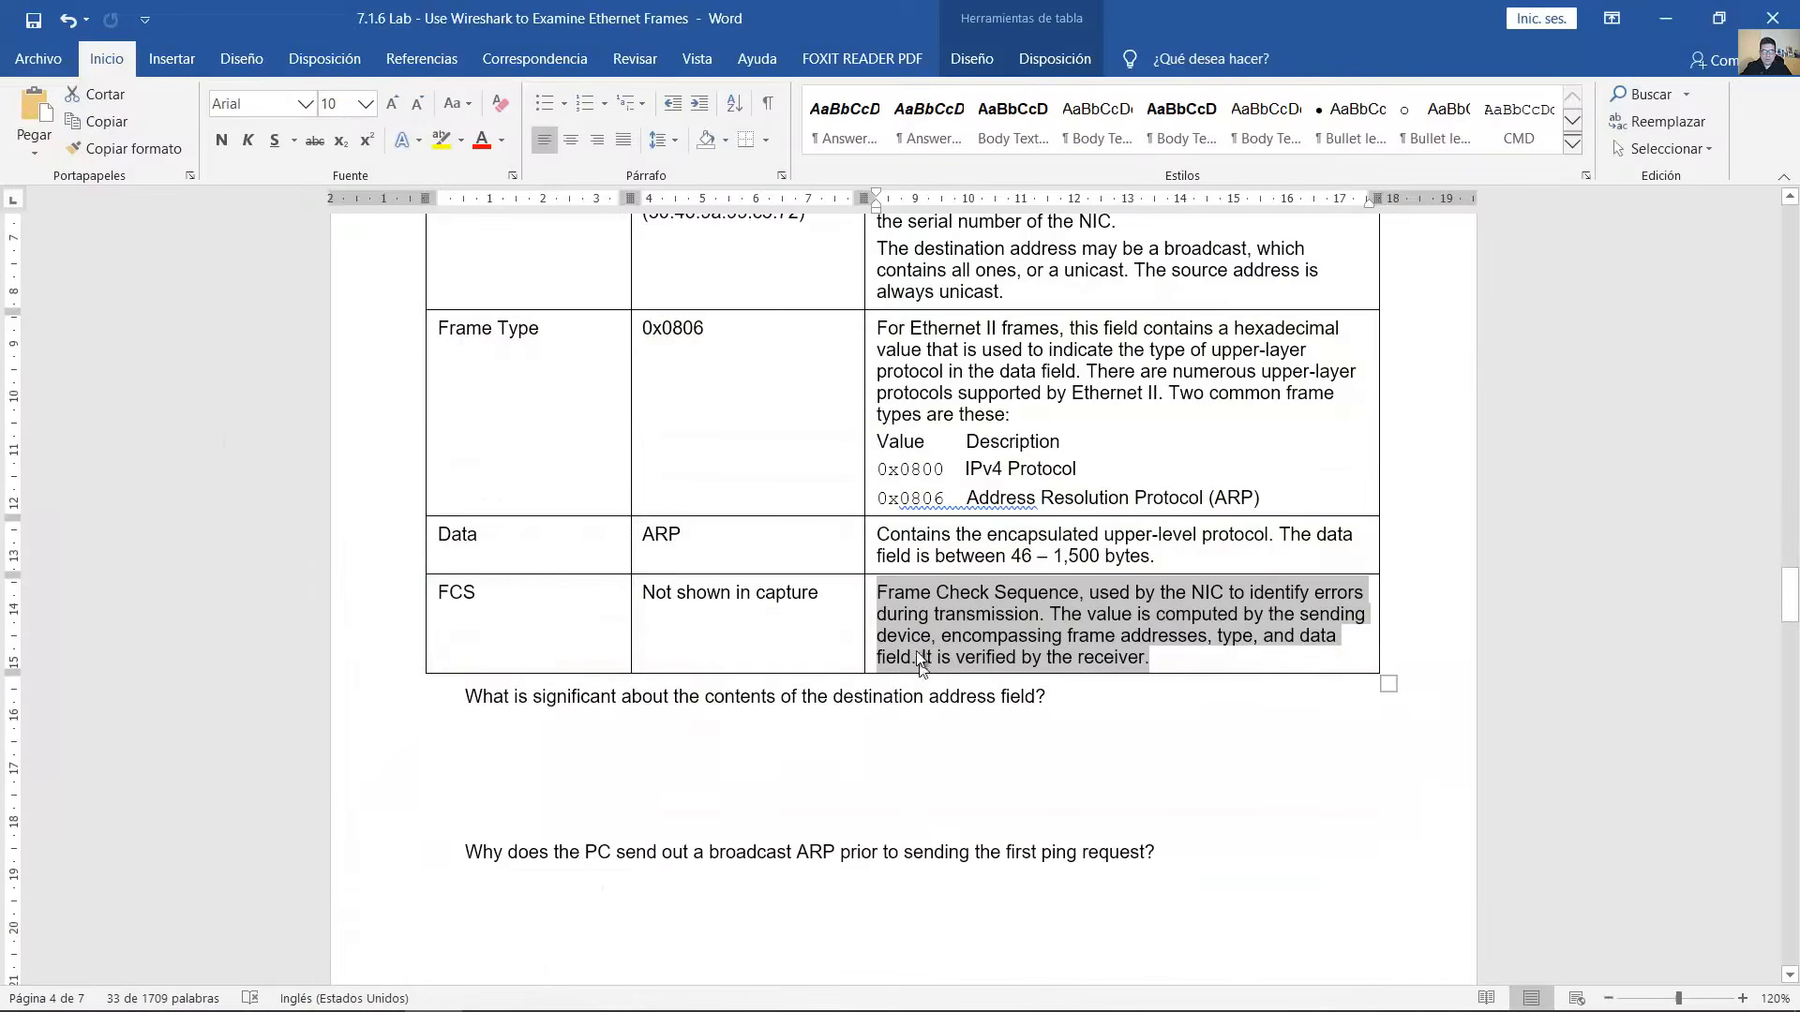
- Highlight the question on the significance of the destination address field, check frame 1 in Wireshark, and return to the Word document
scroll(831, 526, down, 5)
drag(483, 232, 1051, 233)
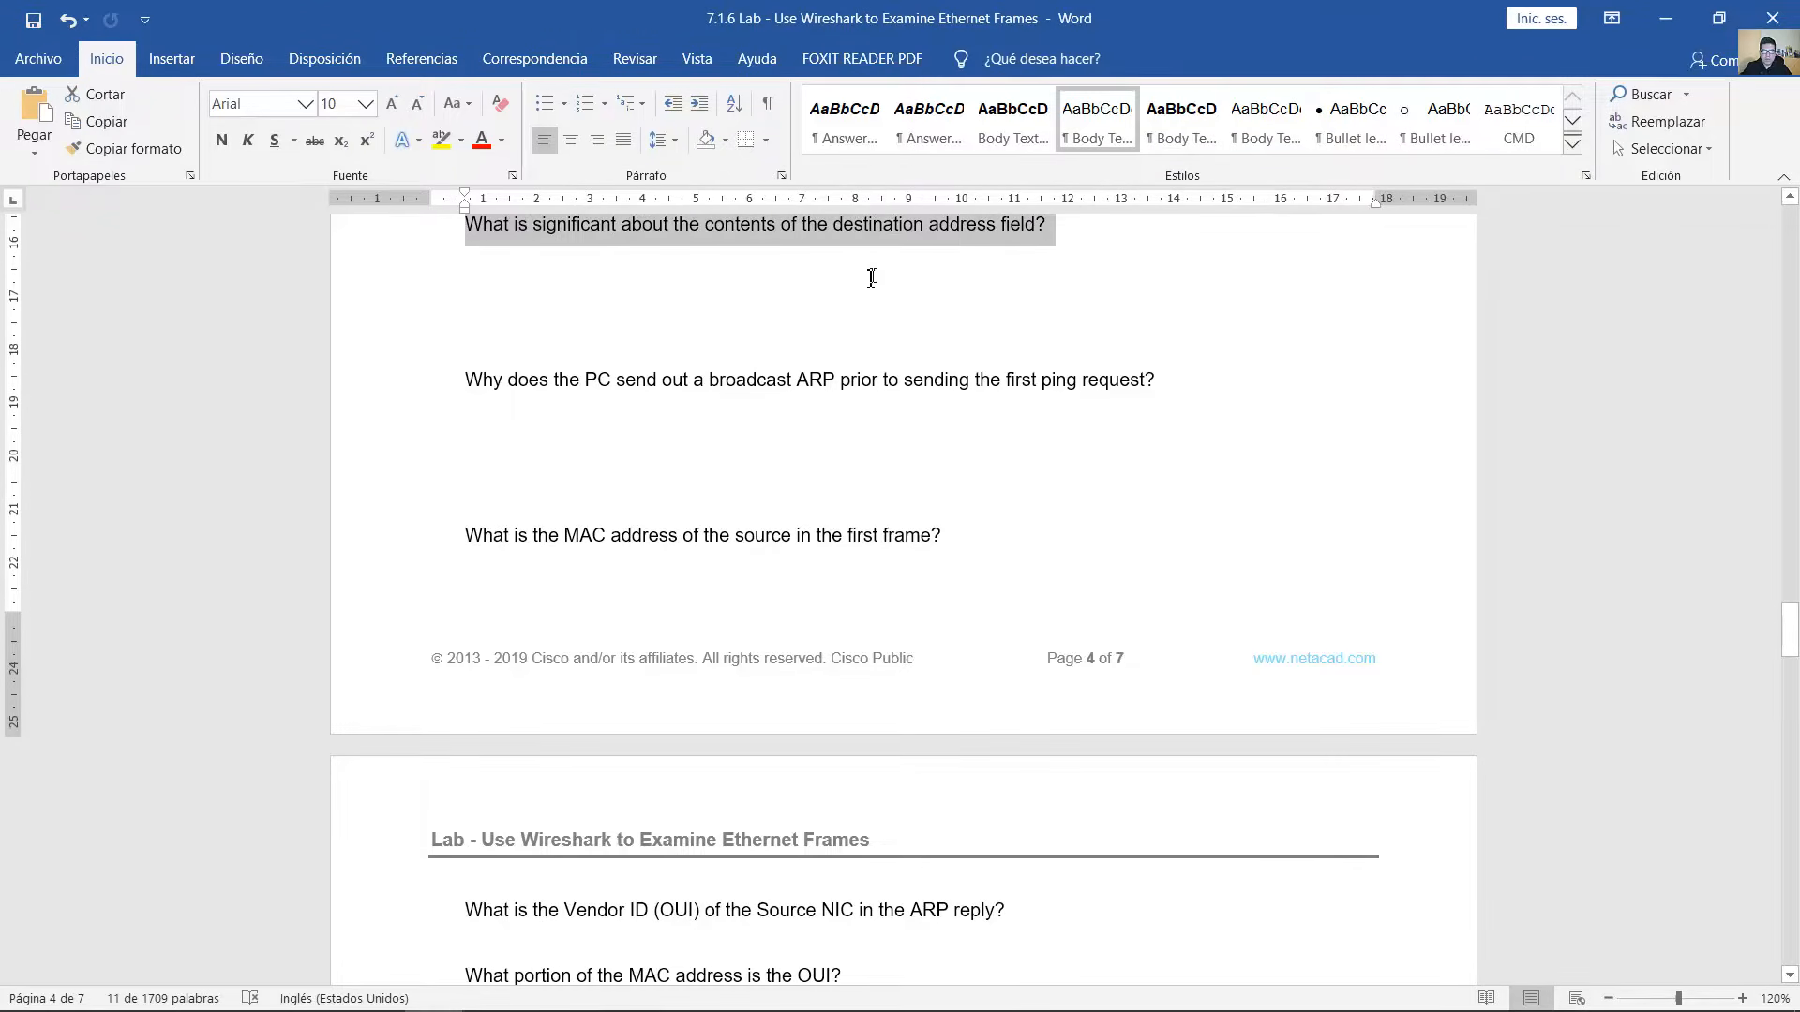
click(907, 354)
drag(908, 338, 715, 233)
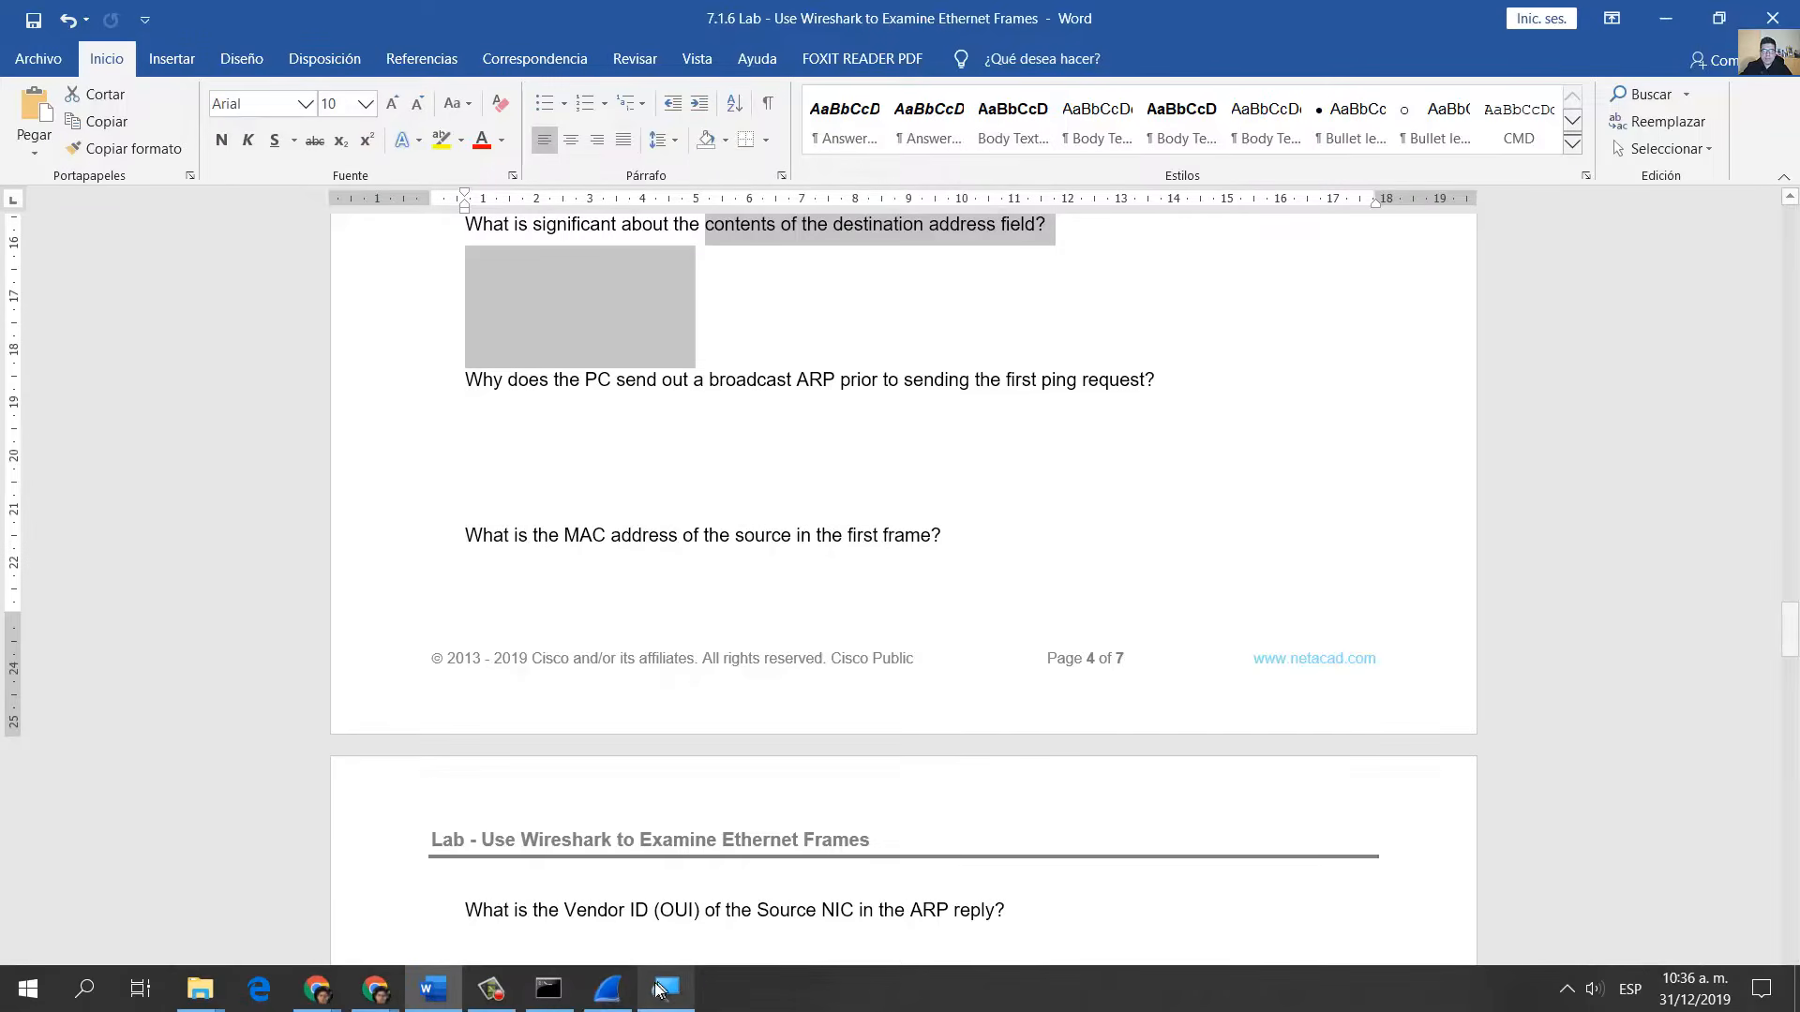
click(607, 988)
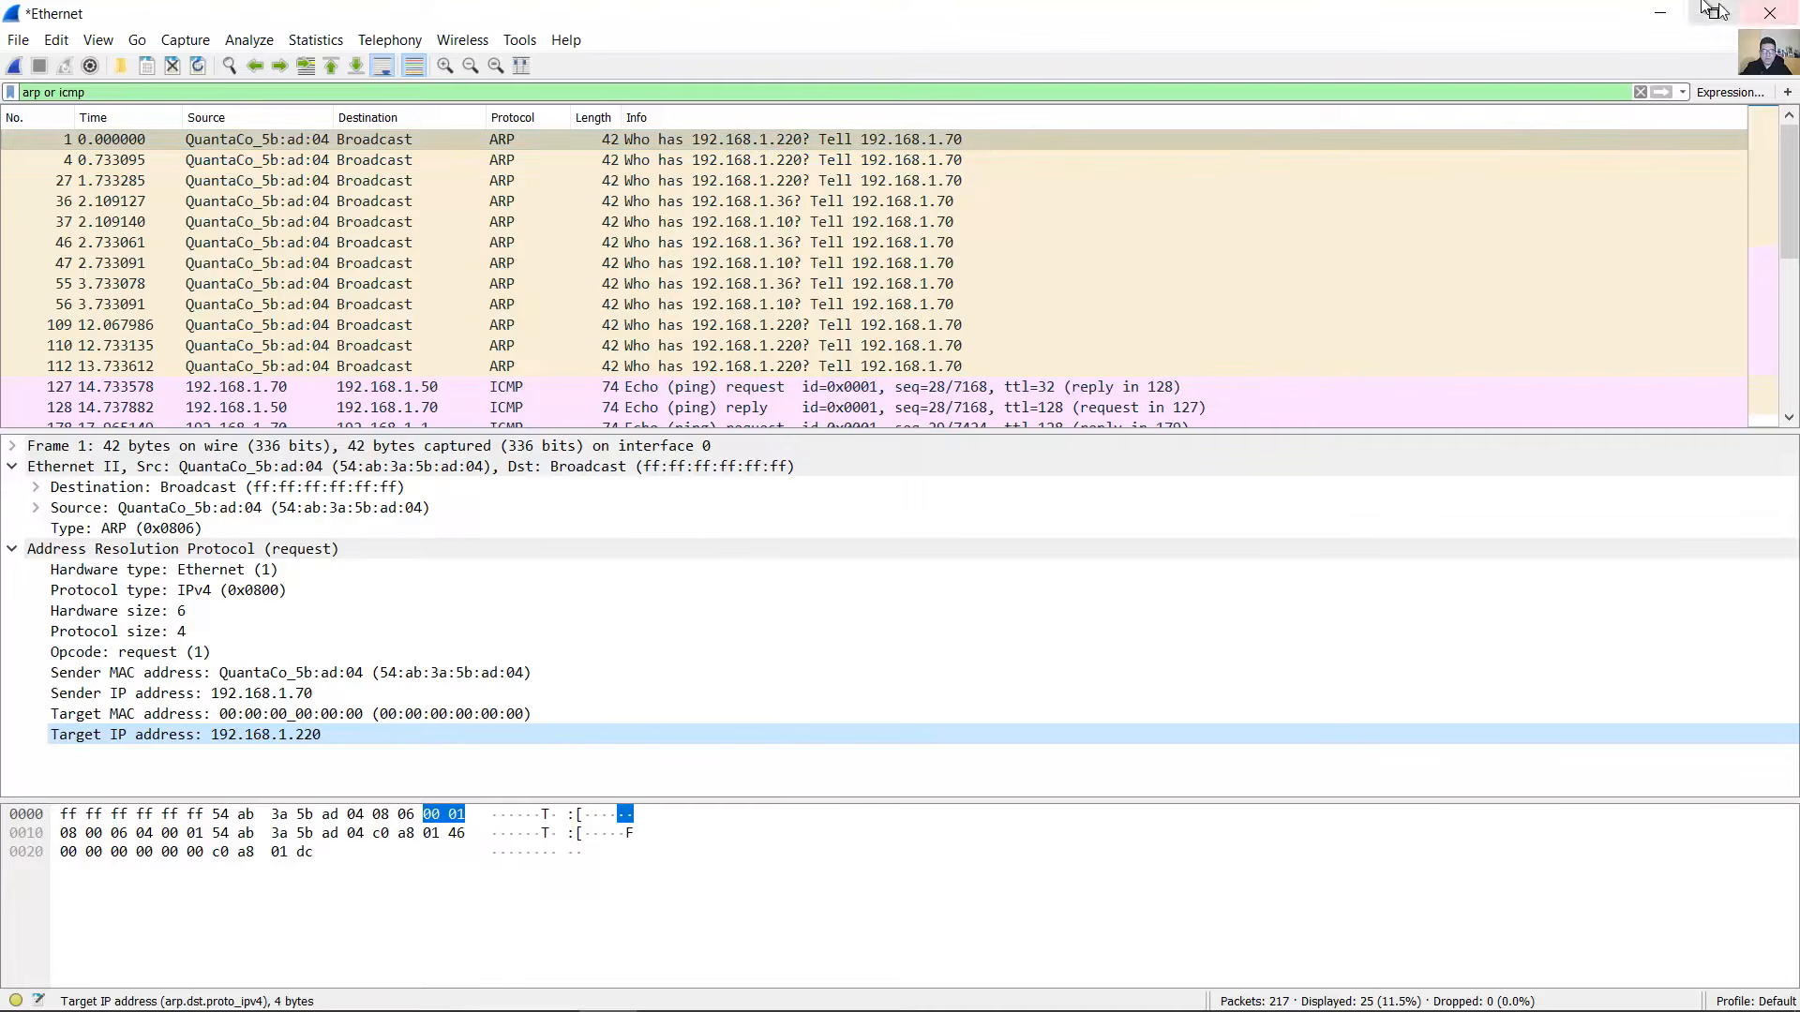
click(1657, 16)
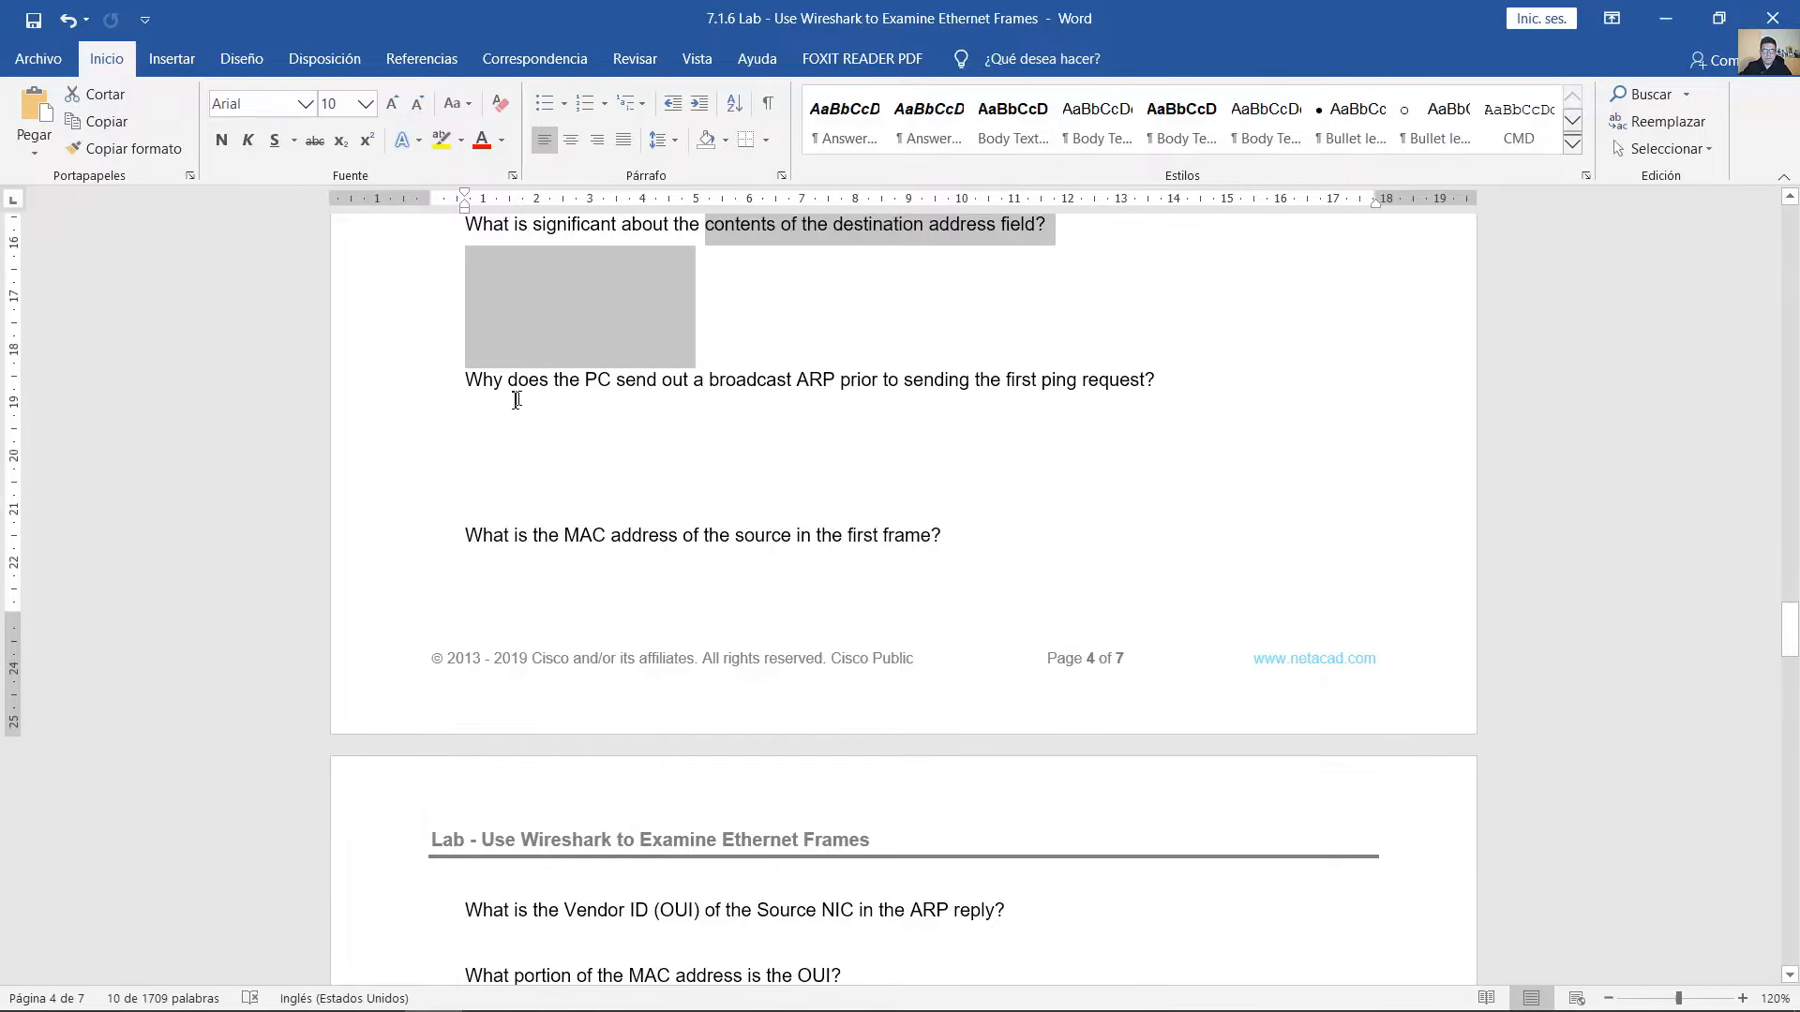
- Highlight the question asking why the PC sends a broadcast ARP prior to the first ping request
drag(469, 382, 1170, 384)
click(861, 475)
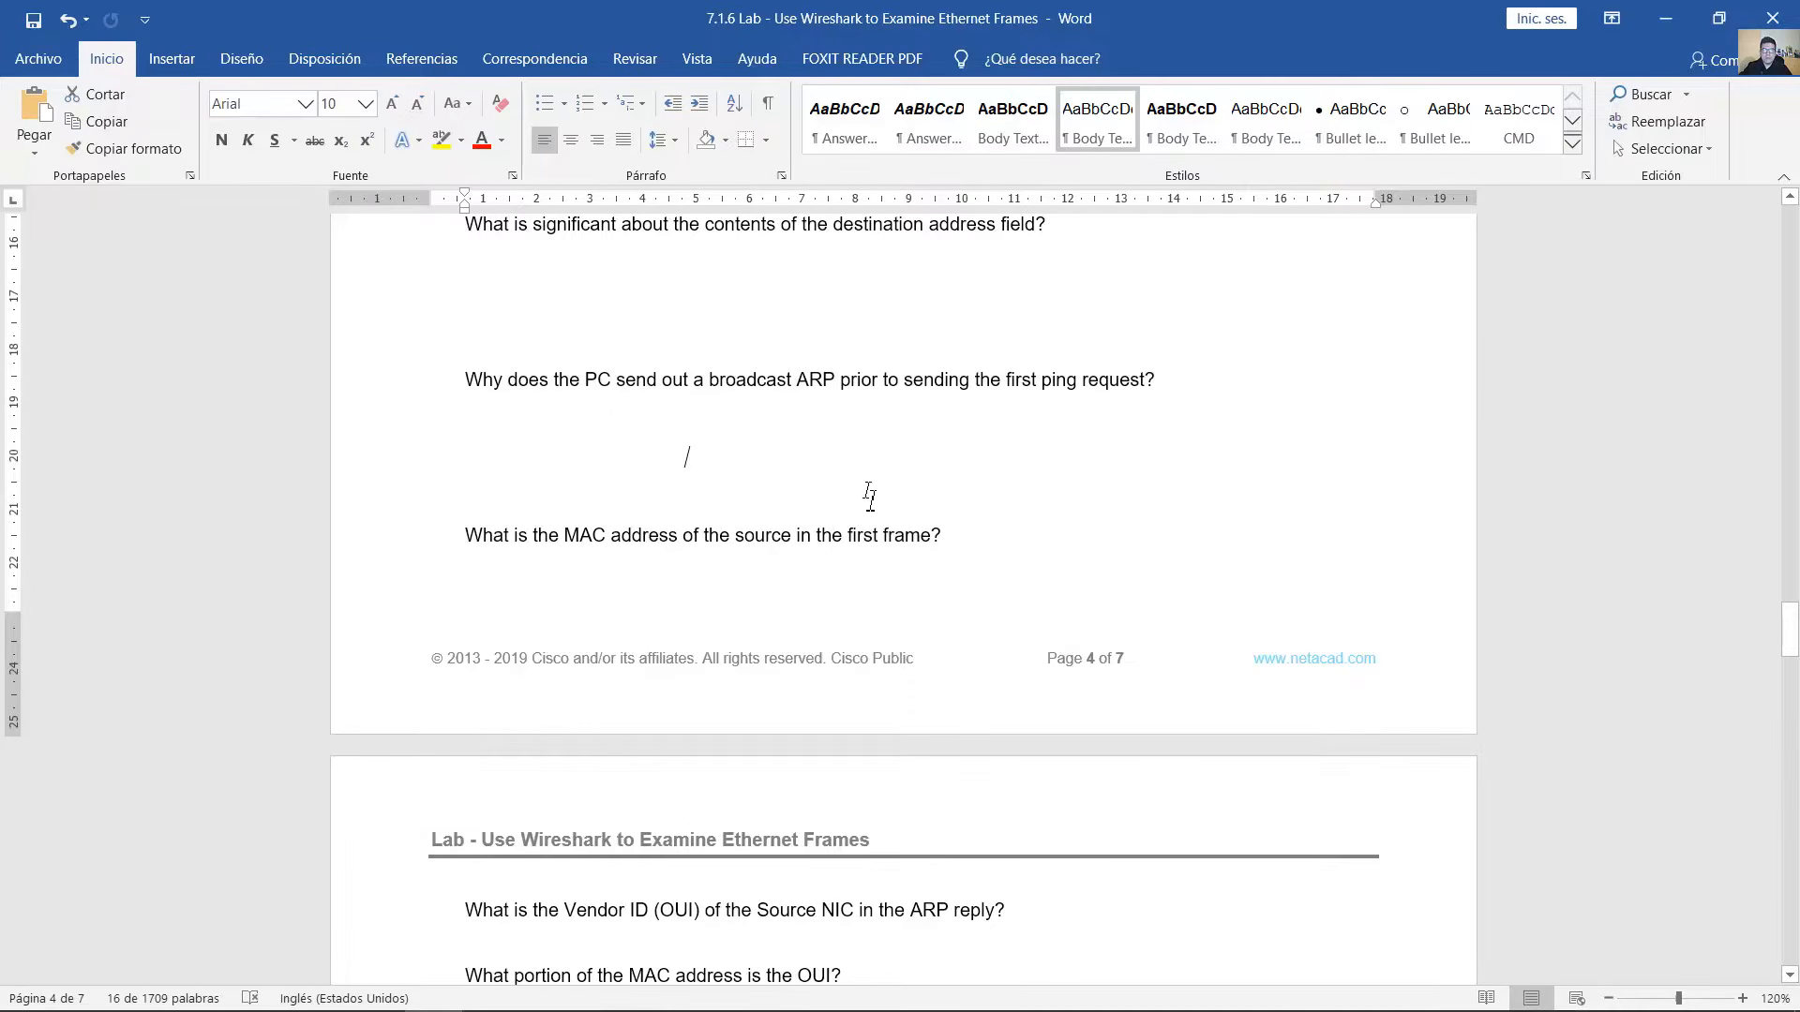
shift+click(861, 384)
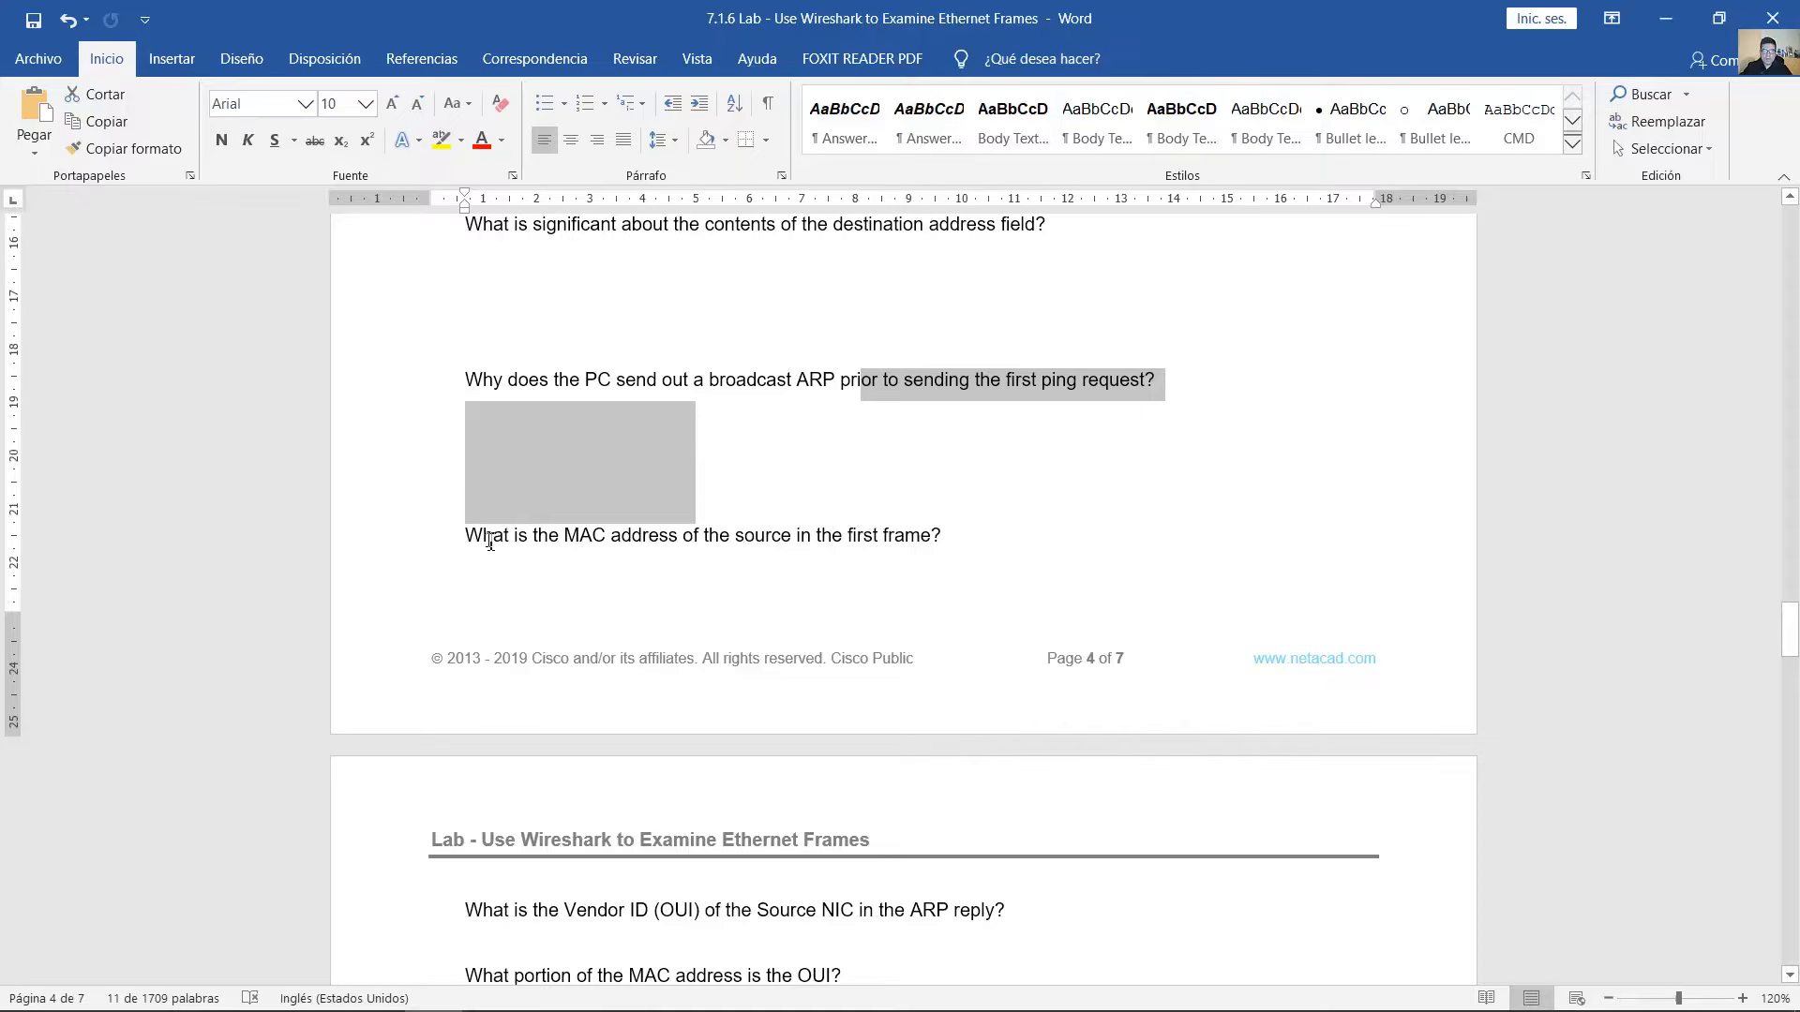
- Highlight the question on the first frame's source MAC address, inspect frame 1's Ethernet Source field in Wireshark, and return to Word
drag(490, 542, 947, 551)
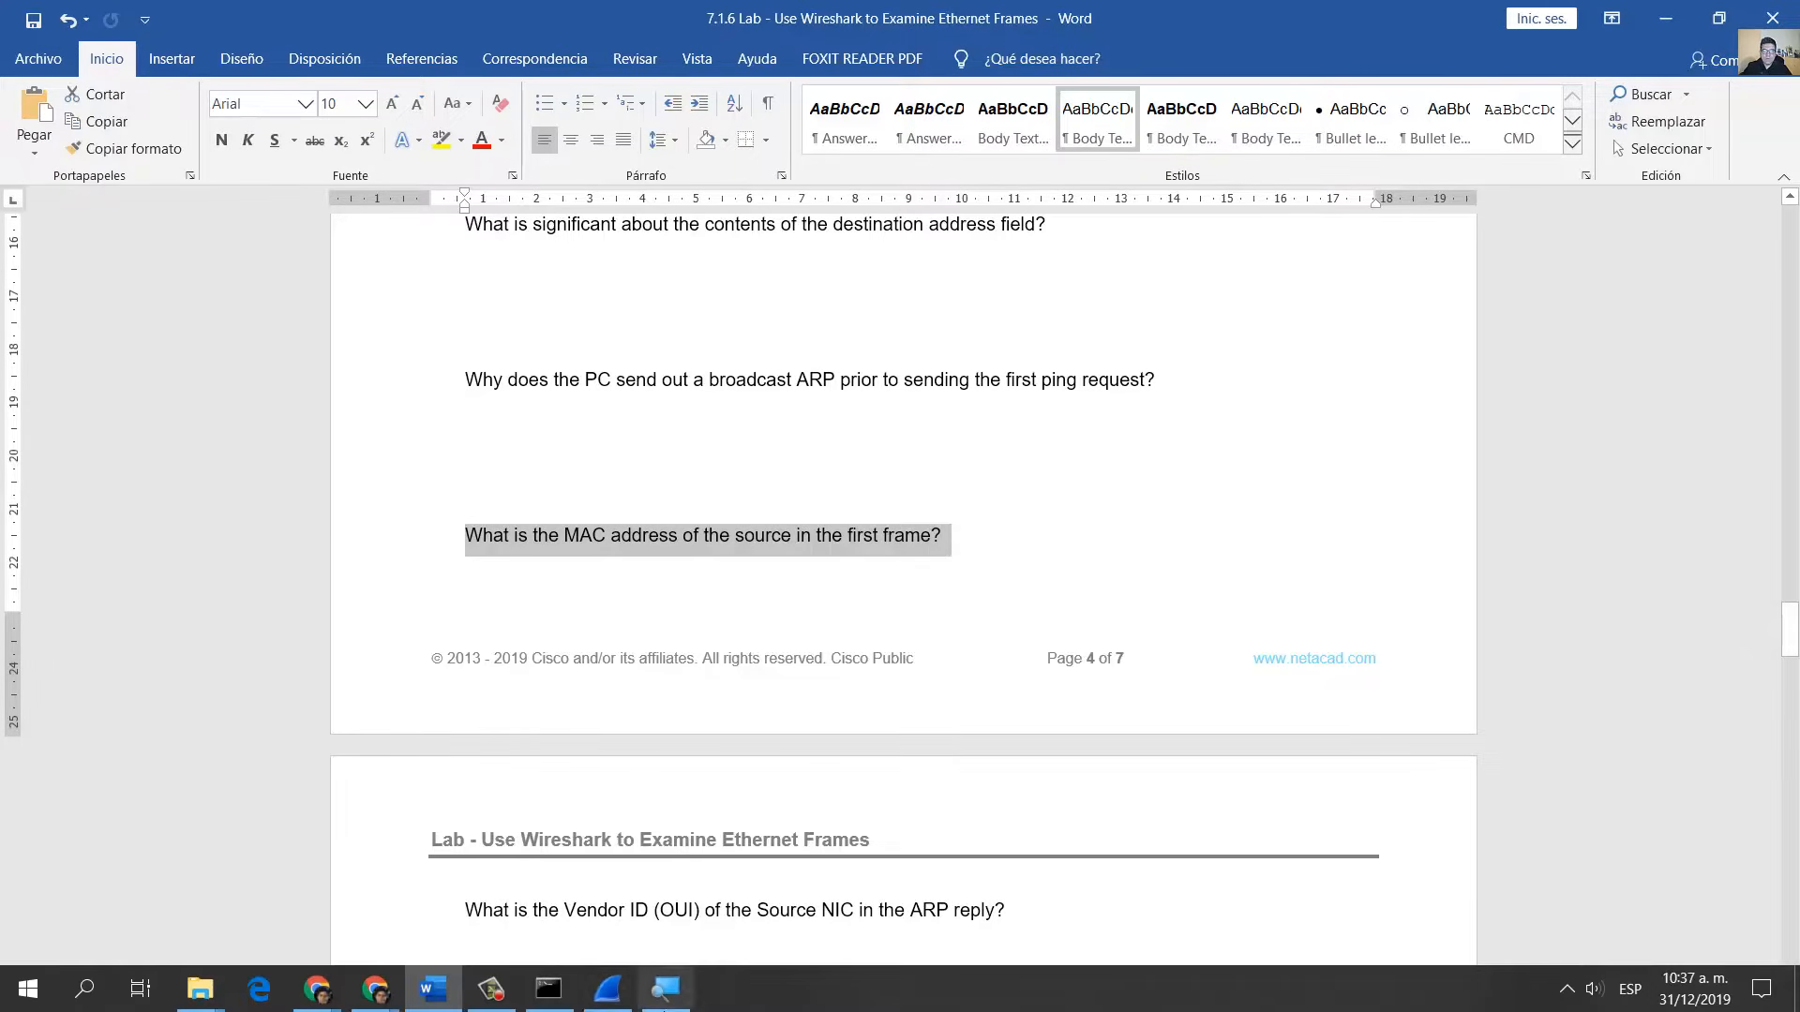
click(624, 999)
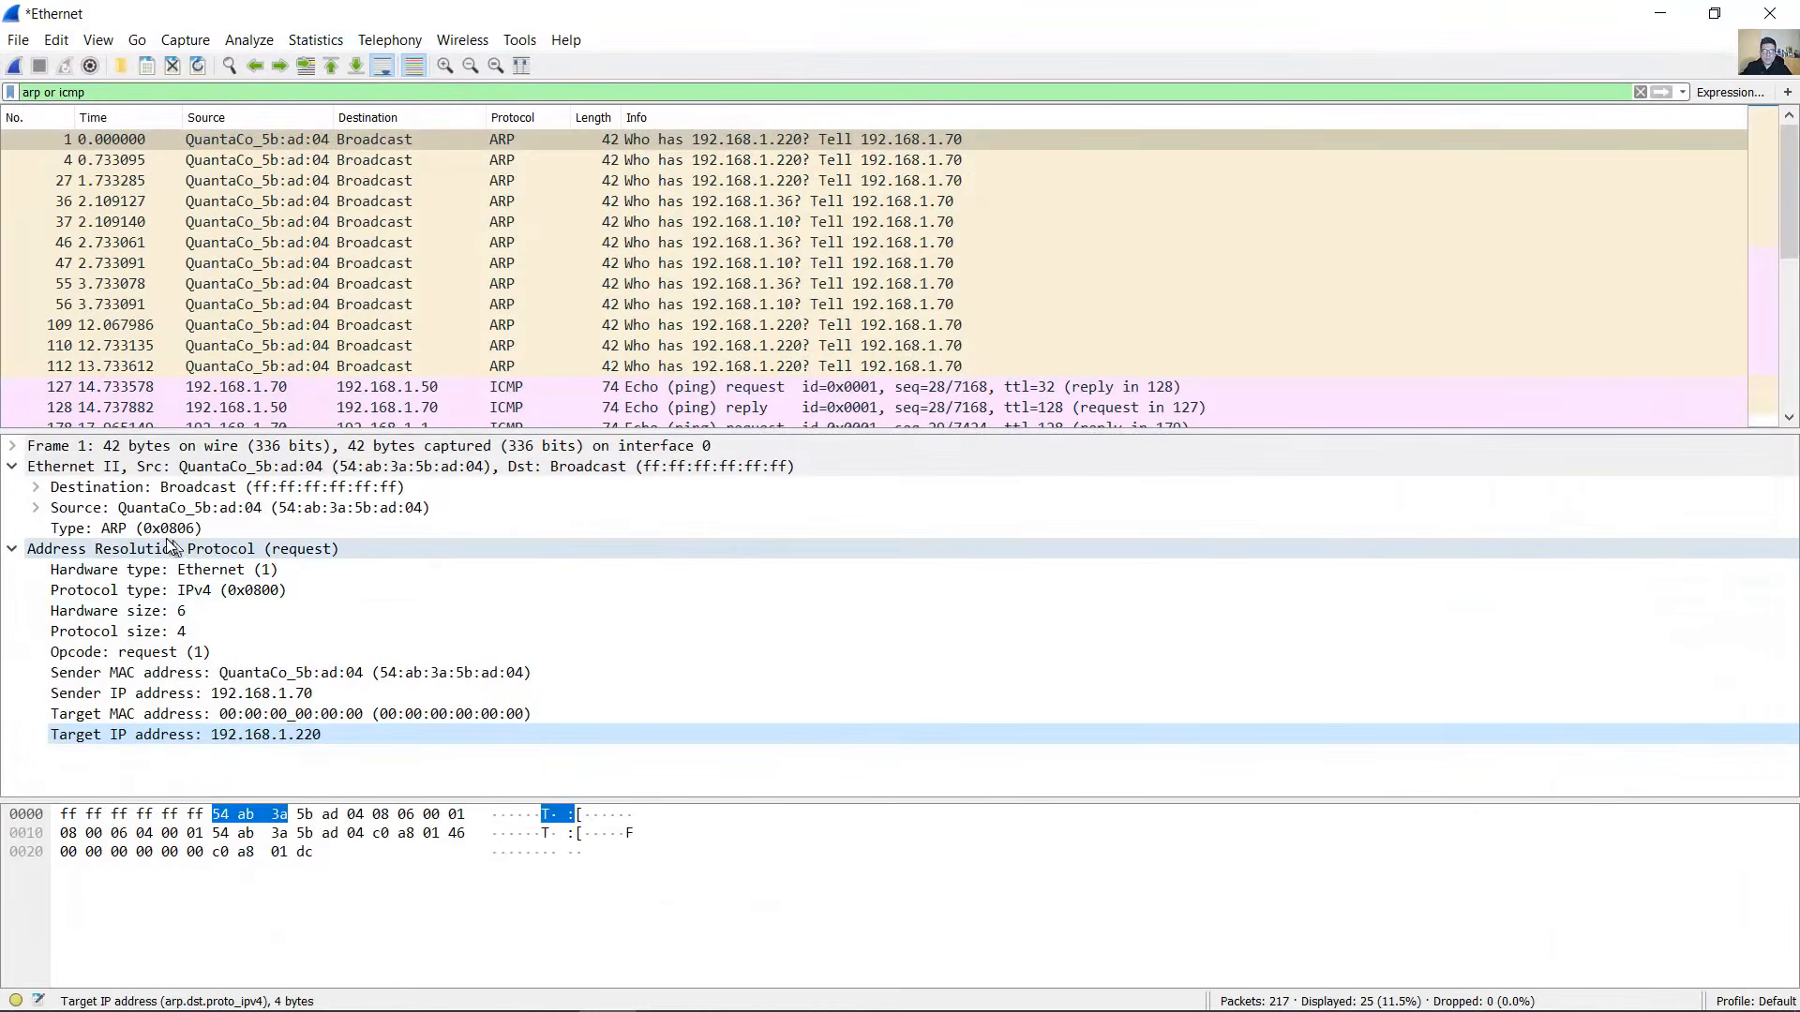
click(150, 510)
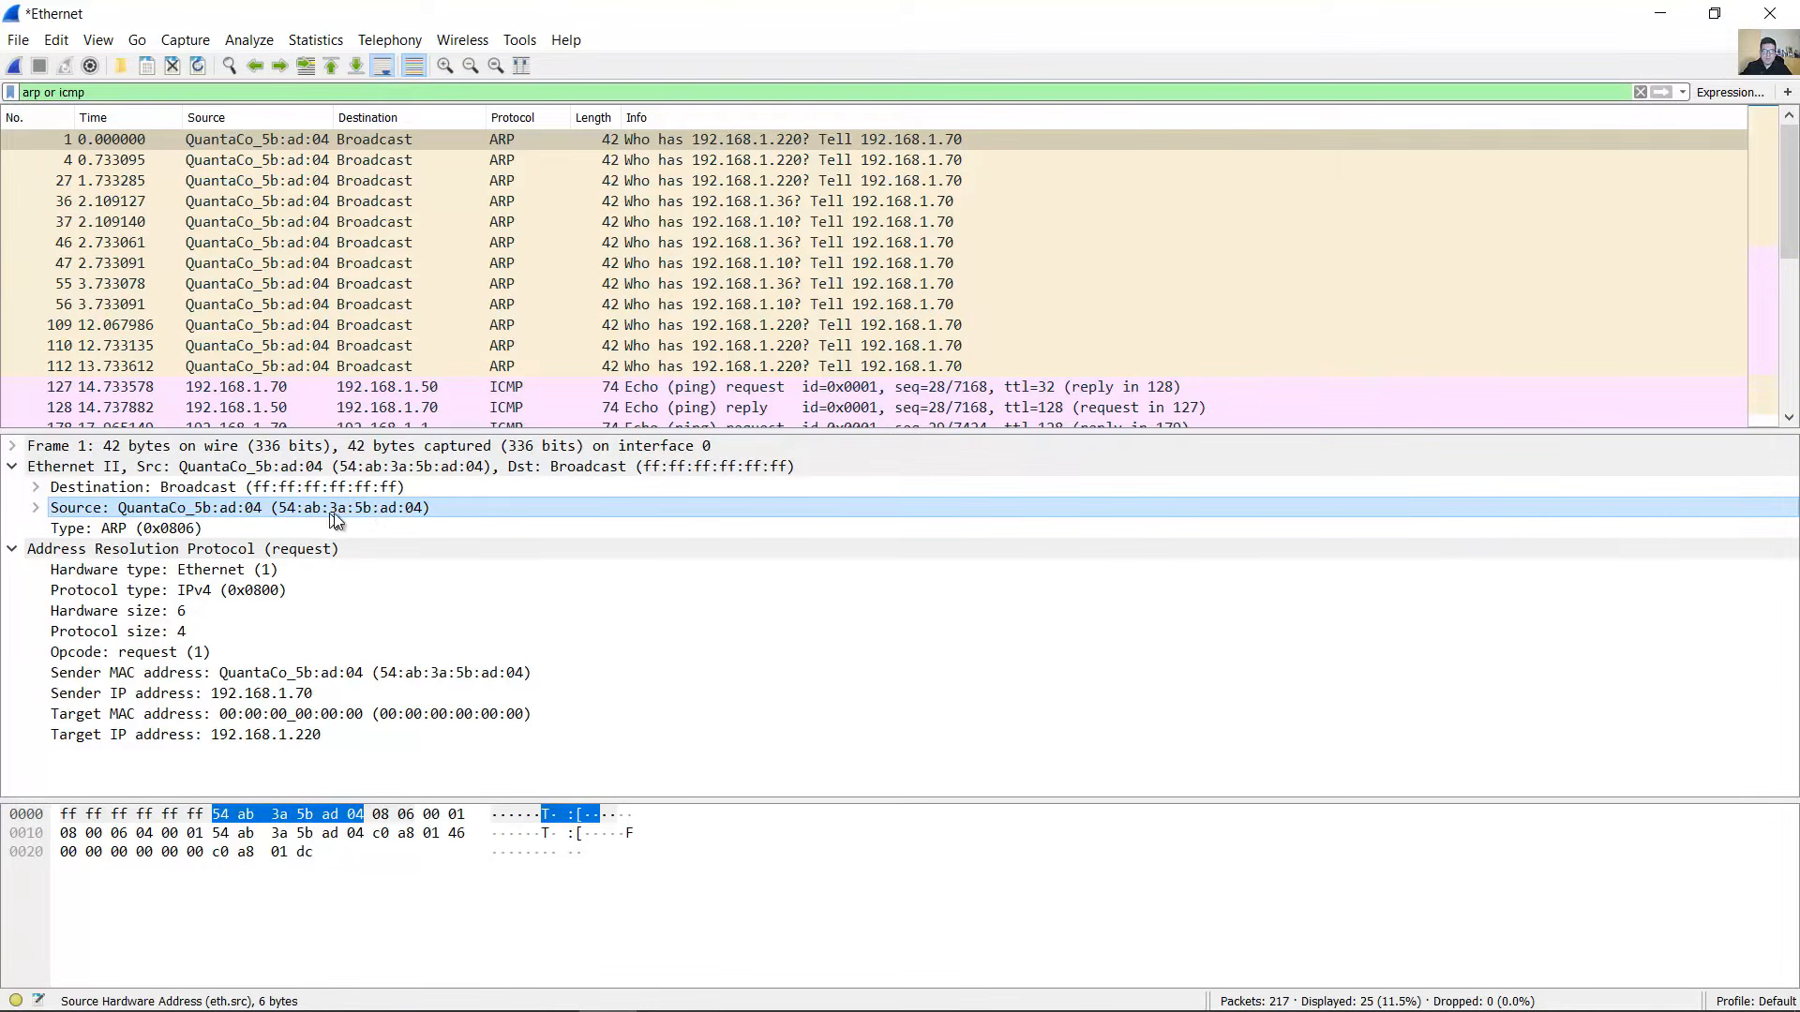
click(1660, 14)
- Highlight the question on the Source NIC's Vendor ID (OUI) in the ARP reply, and scan Wireshark's packet list for ARP packets
scroll(944, 568, down, 5)
drag(468, 370, 633, 373)
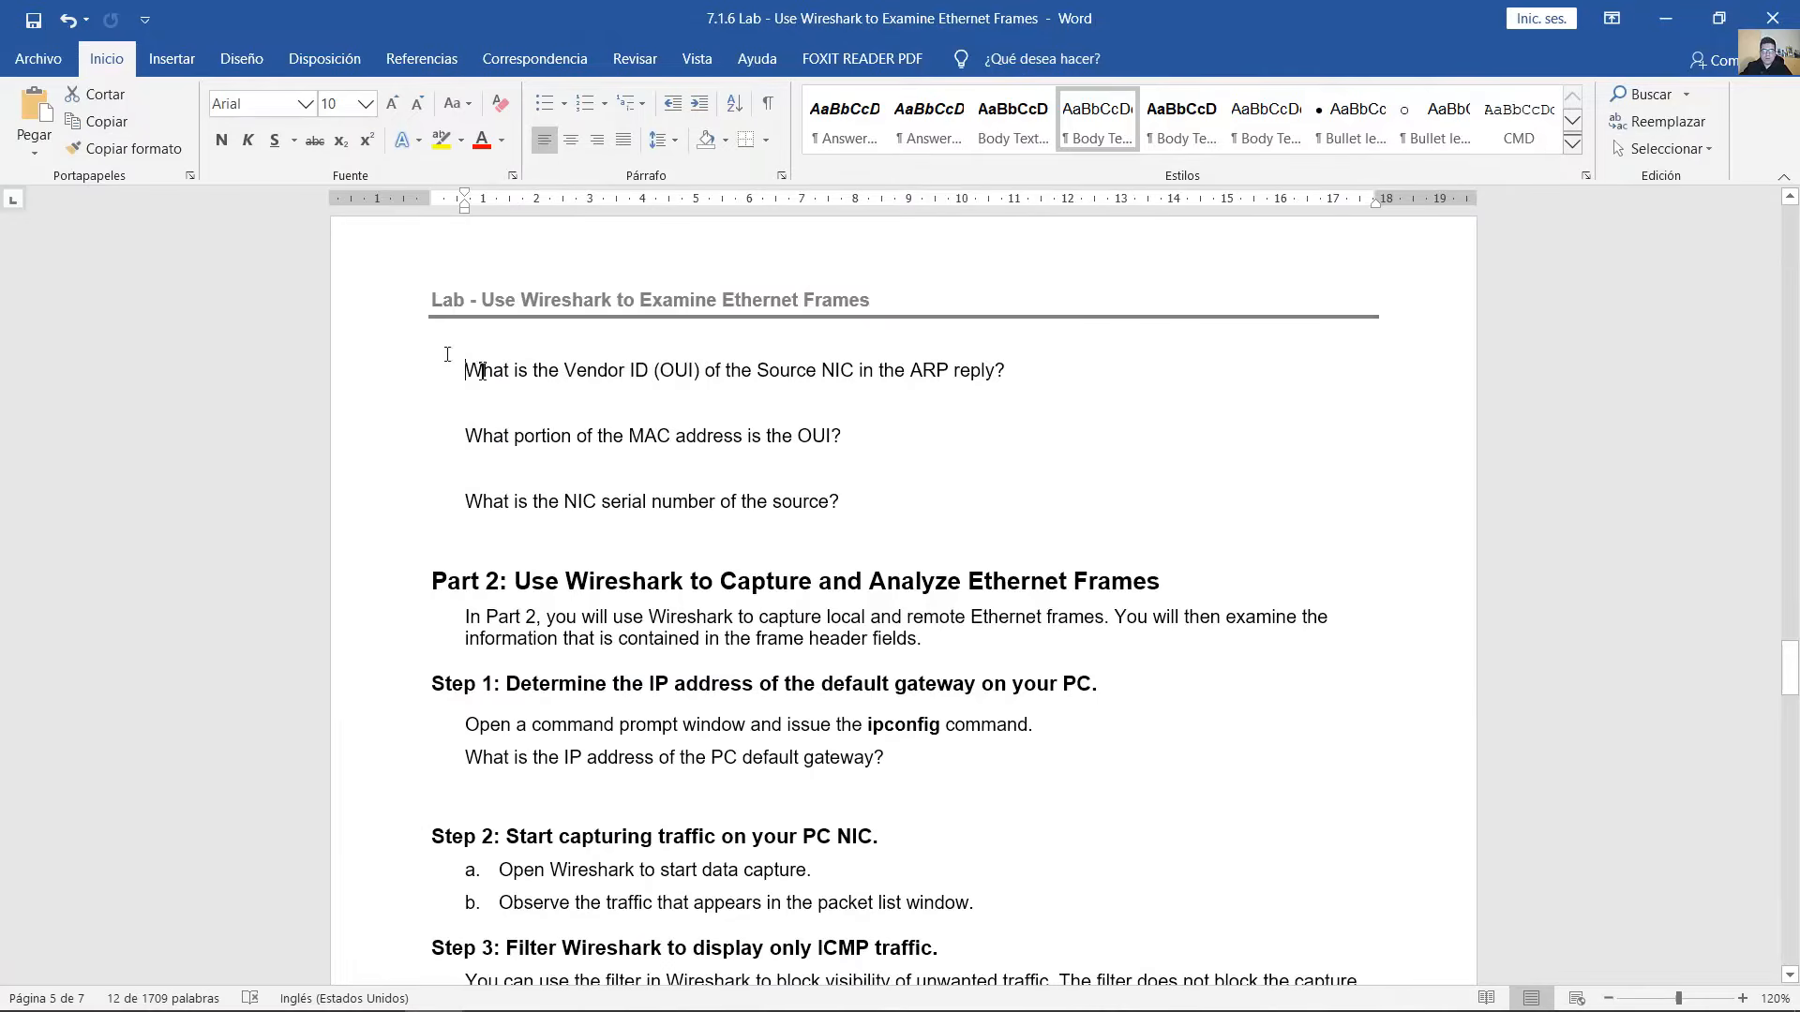
drag(454, 366, 1005, 373)
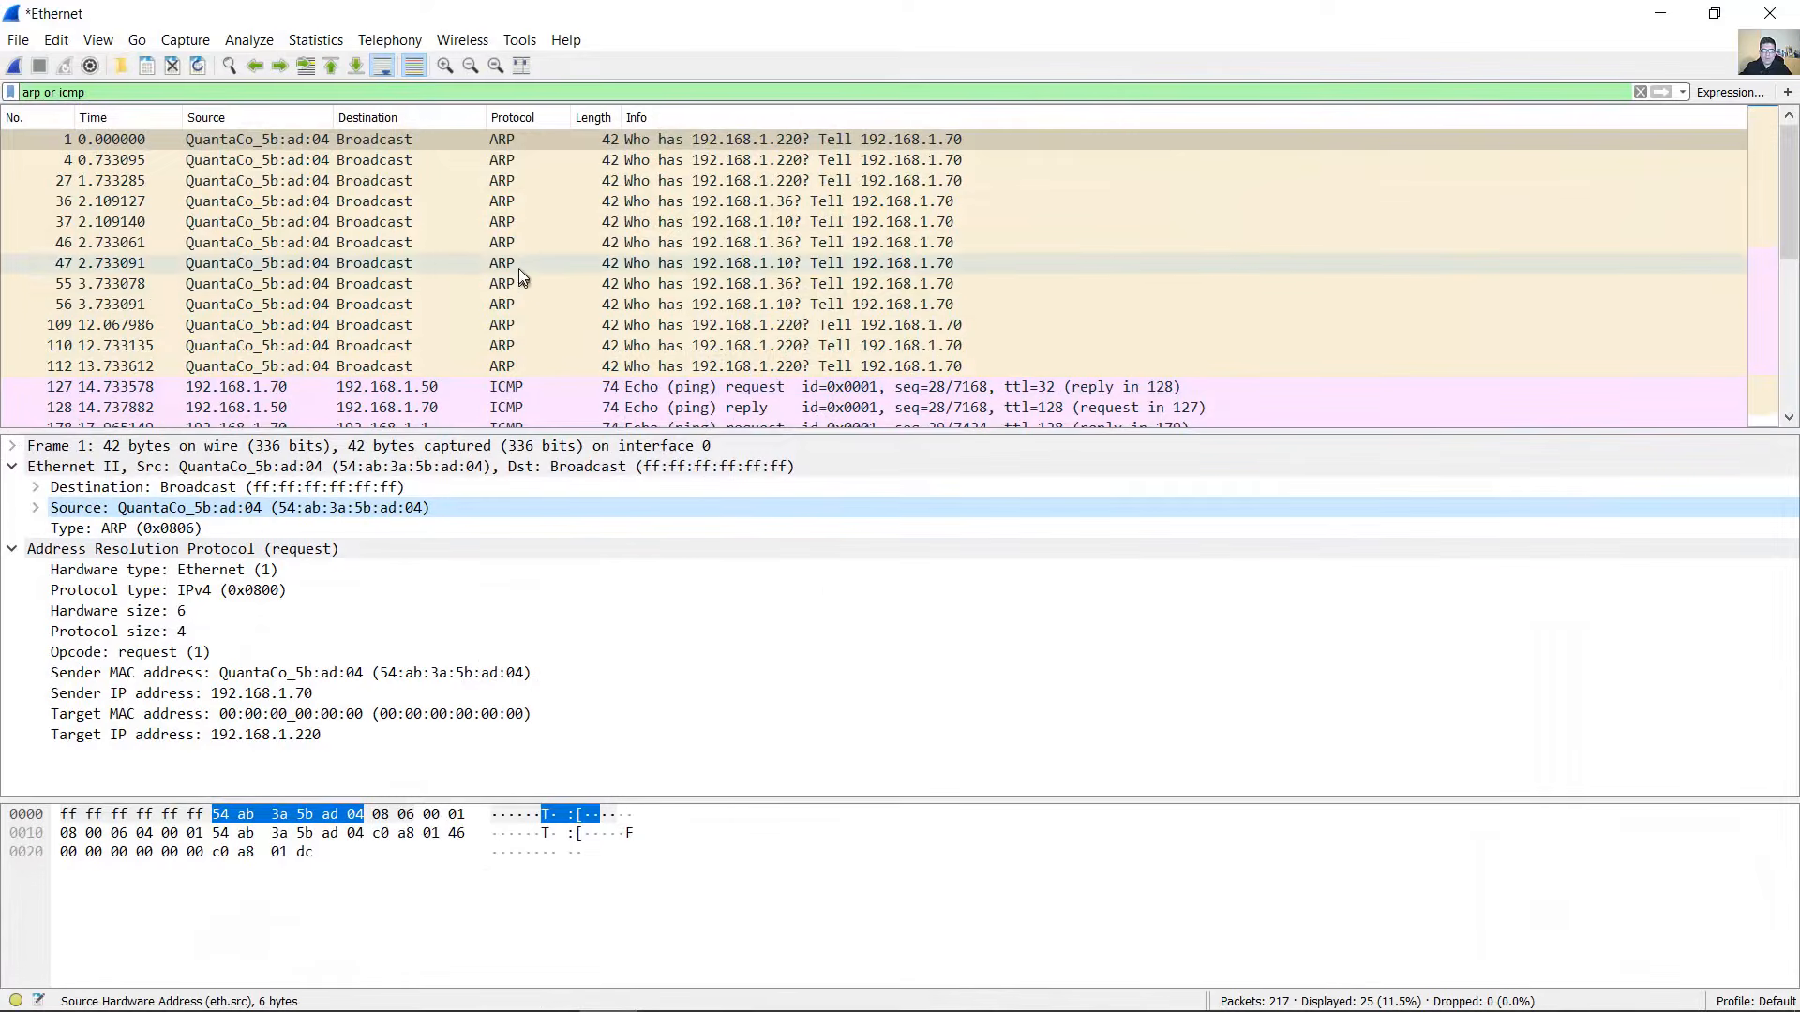
scroll(549, 288, down, 3)
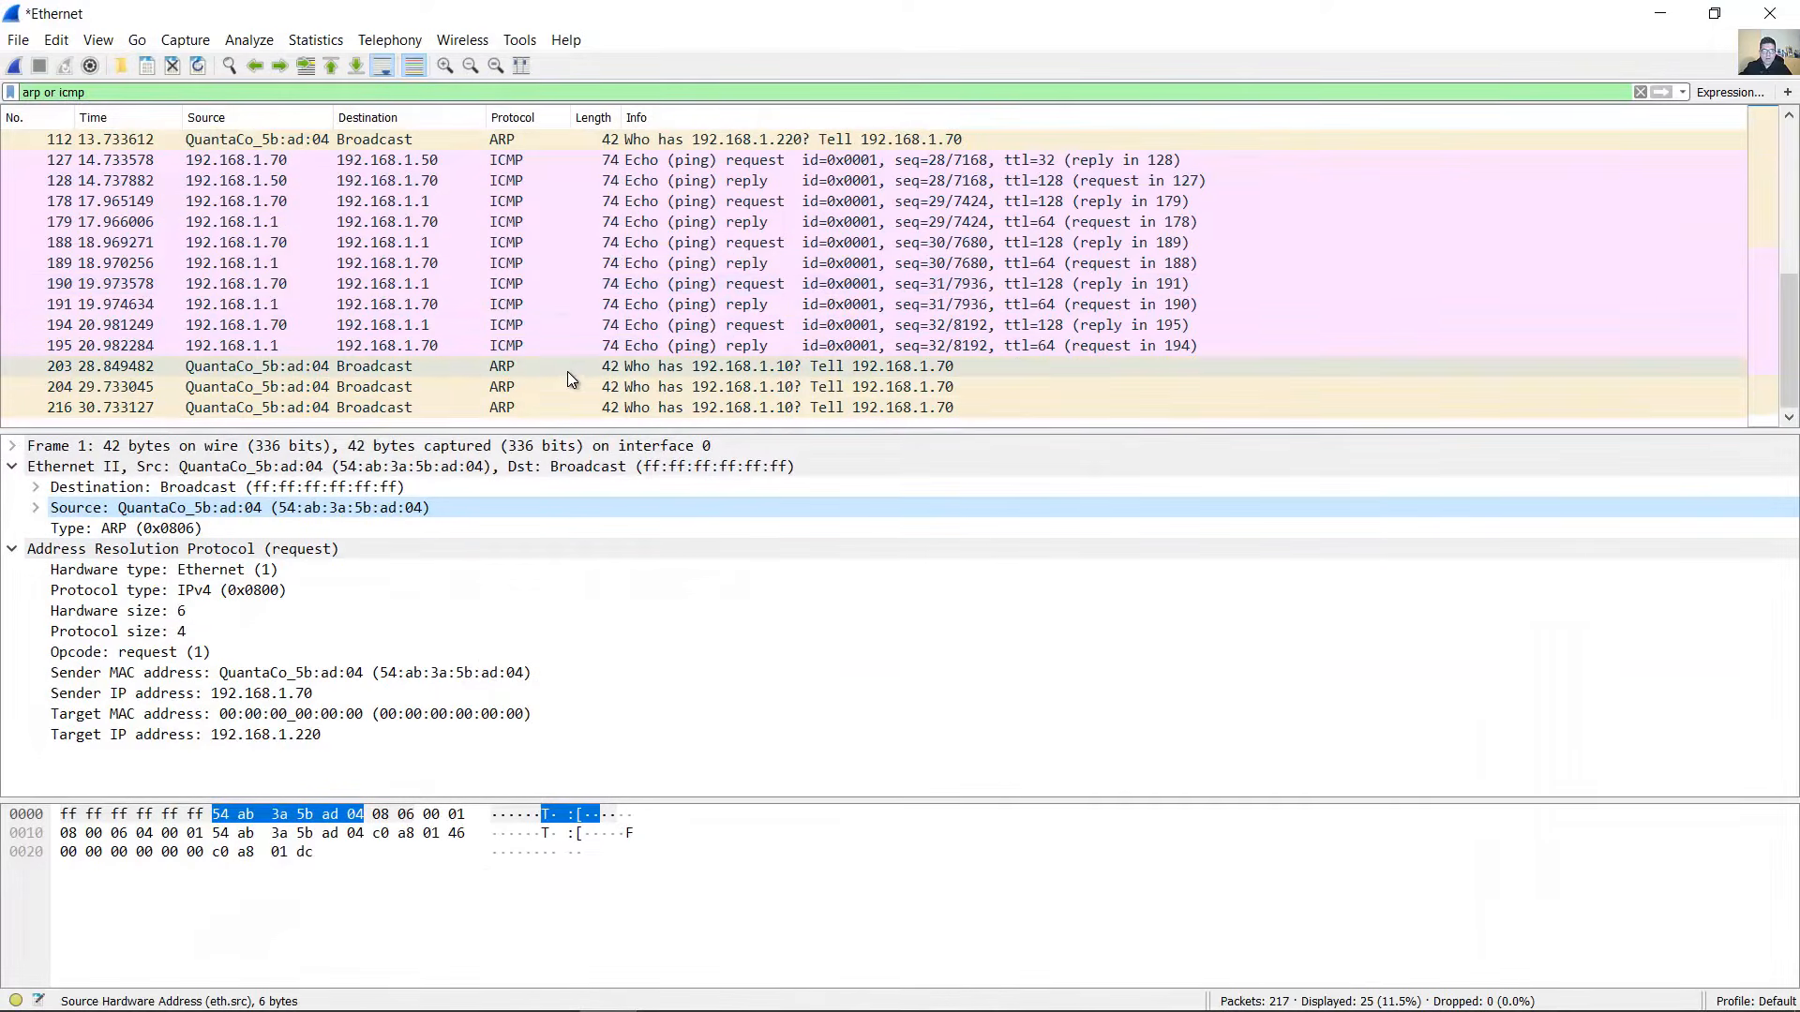
scroll(567, 375, up, 1)
scroll(568, 371, up, 3)
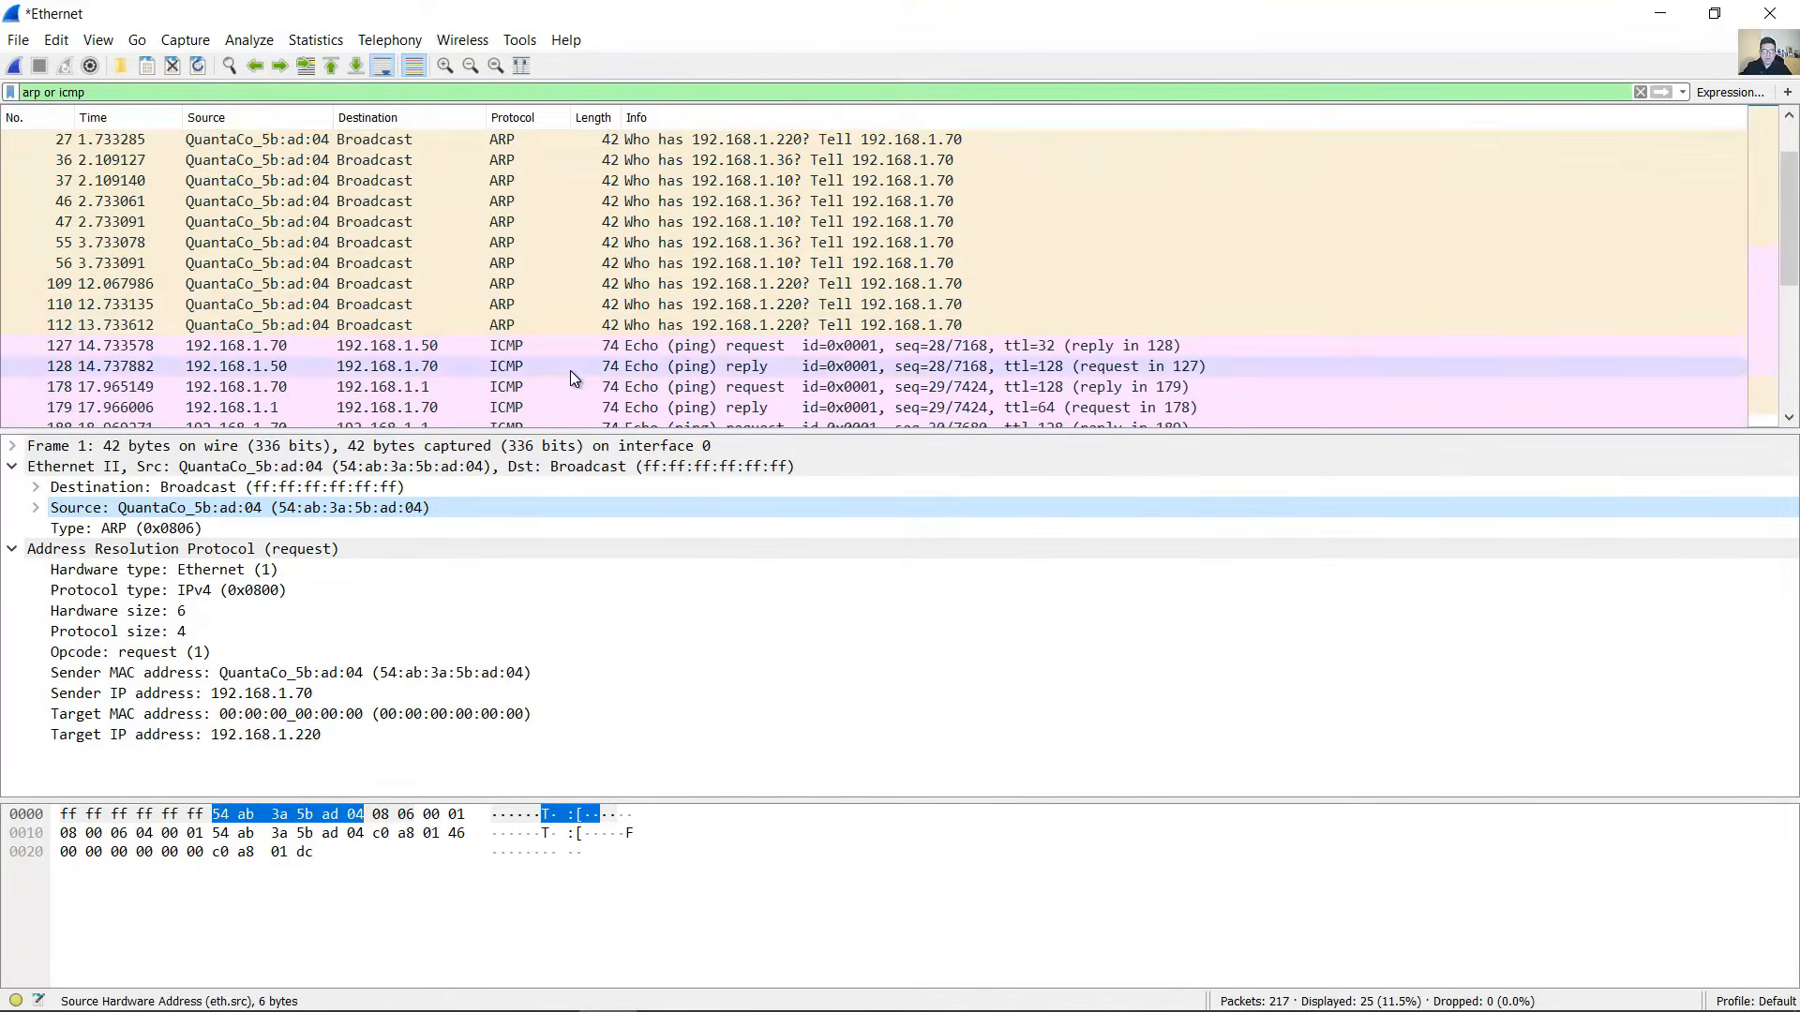
- Go through the captured ARP frames one by one from frame 4 to frame 55, looking for an ARP reply
click(533, 165)
click(530, 180)
click(533, 201)
click(534, 221)
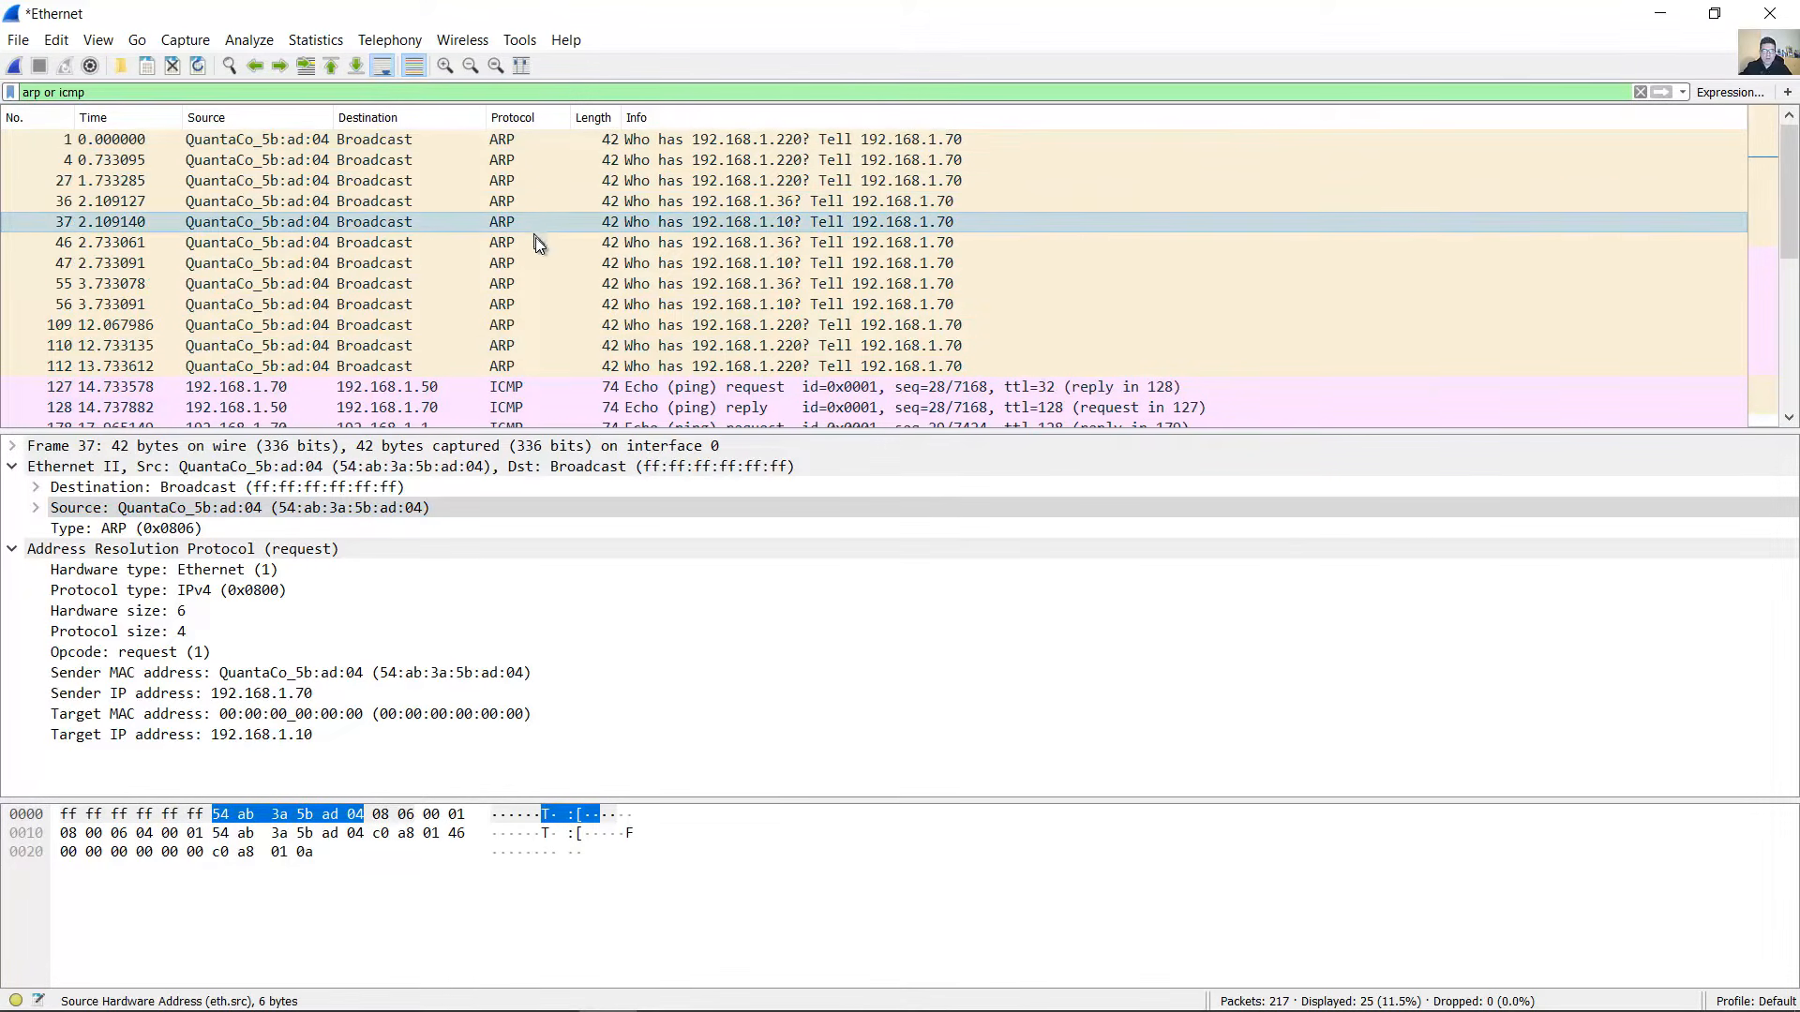
click(537, 242)
click(542, 261)
click(577, 285)
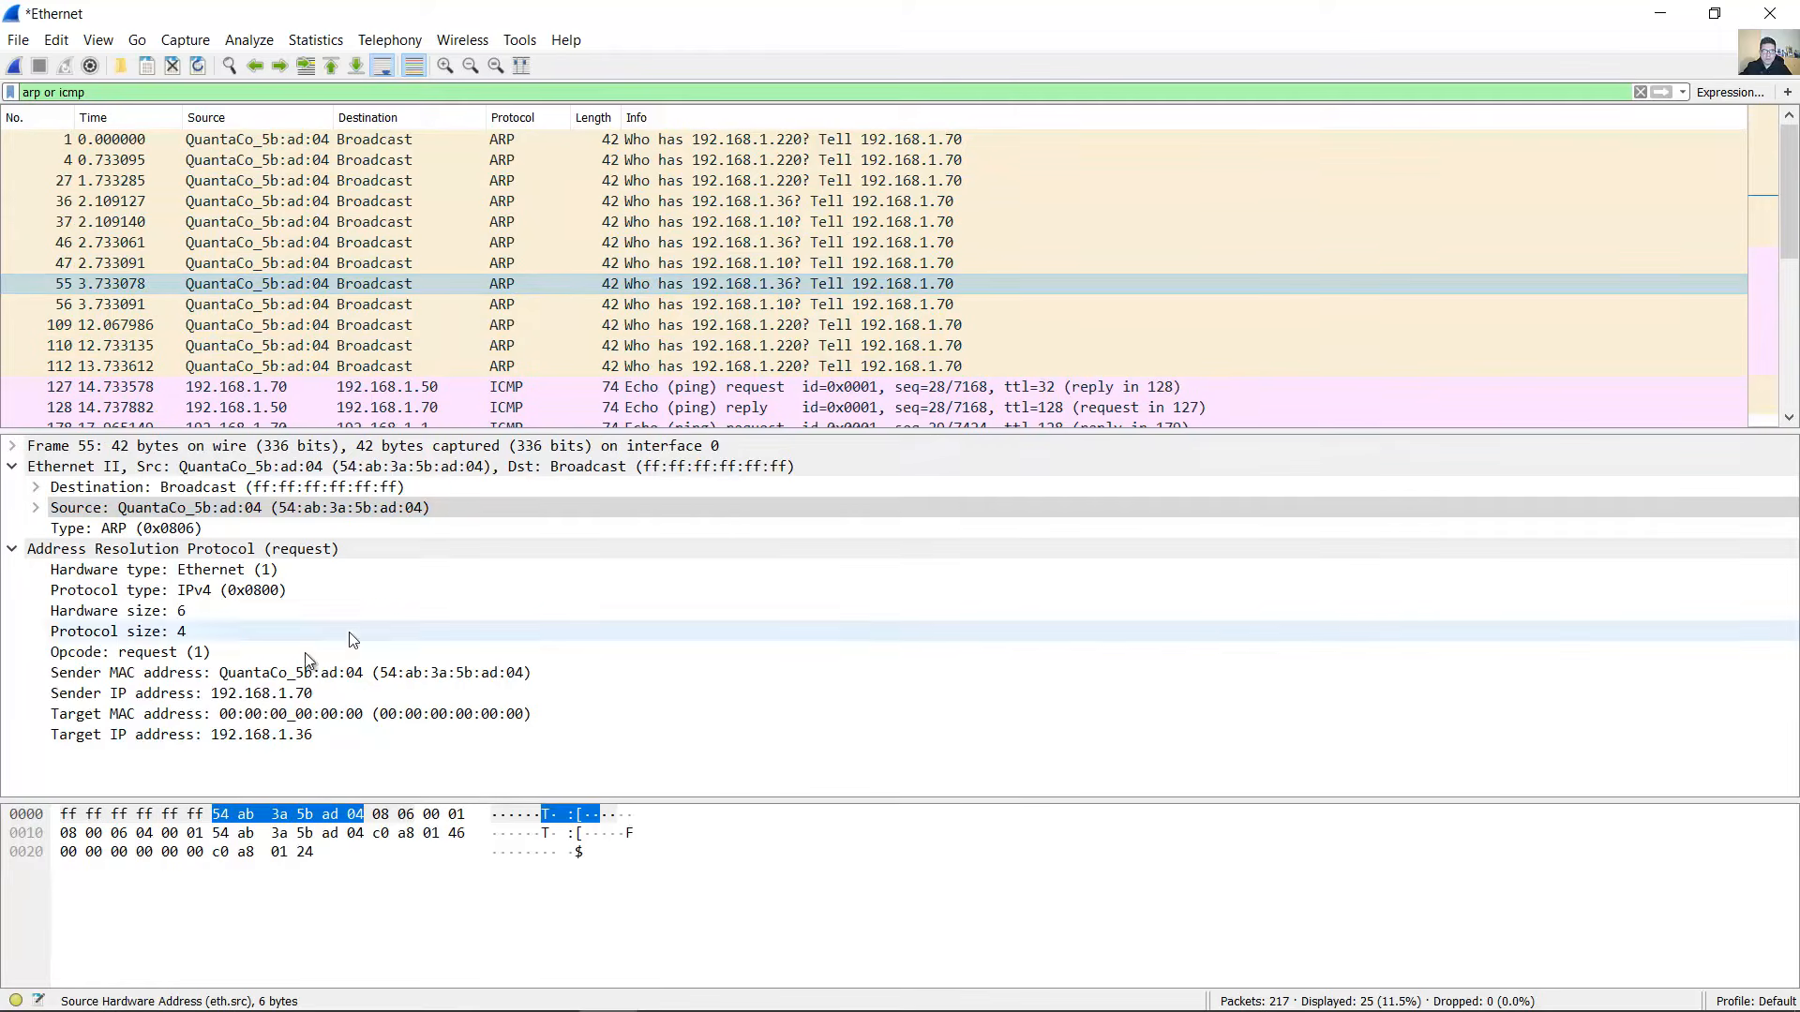
- Inspect the Opcode field of ARP frames 55 and 56, and check the details of frames 204 and 27
click(145, 656)
click(593, 304)
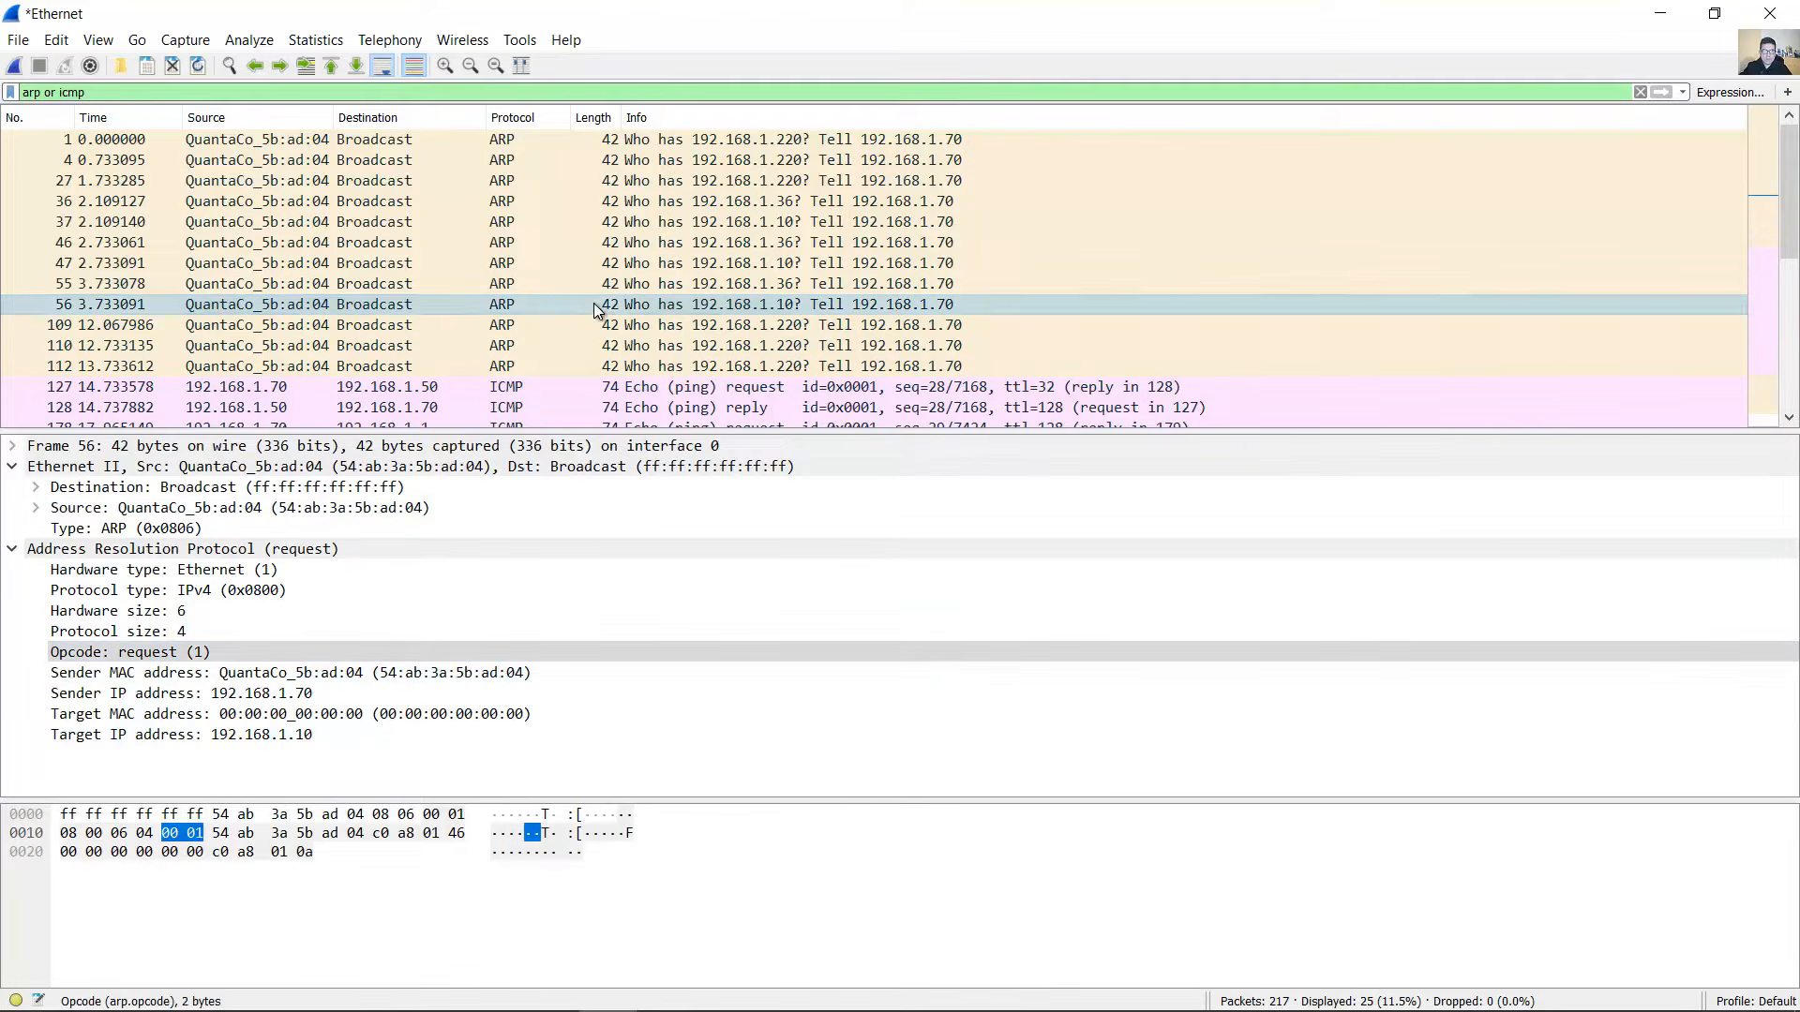
click(176, 654)
scroll(677, 282, down, 4)
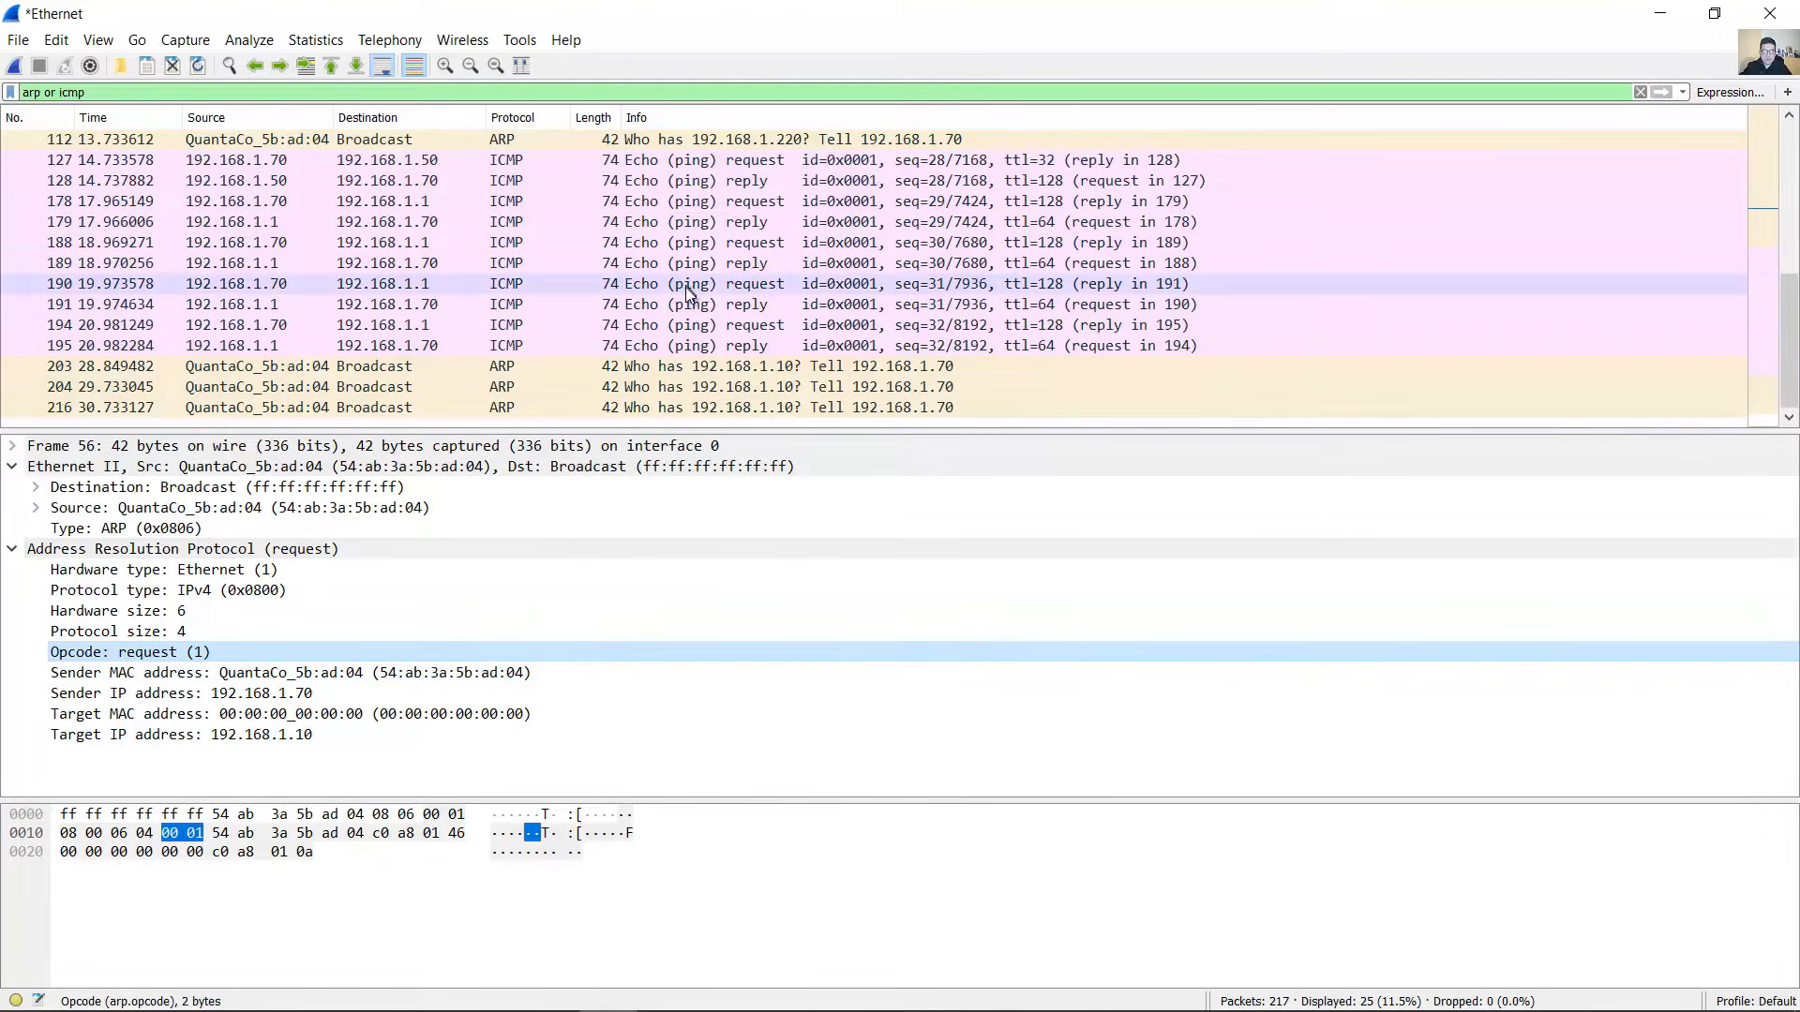
click(504, 387)
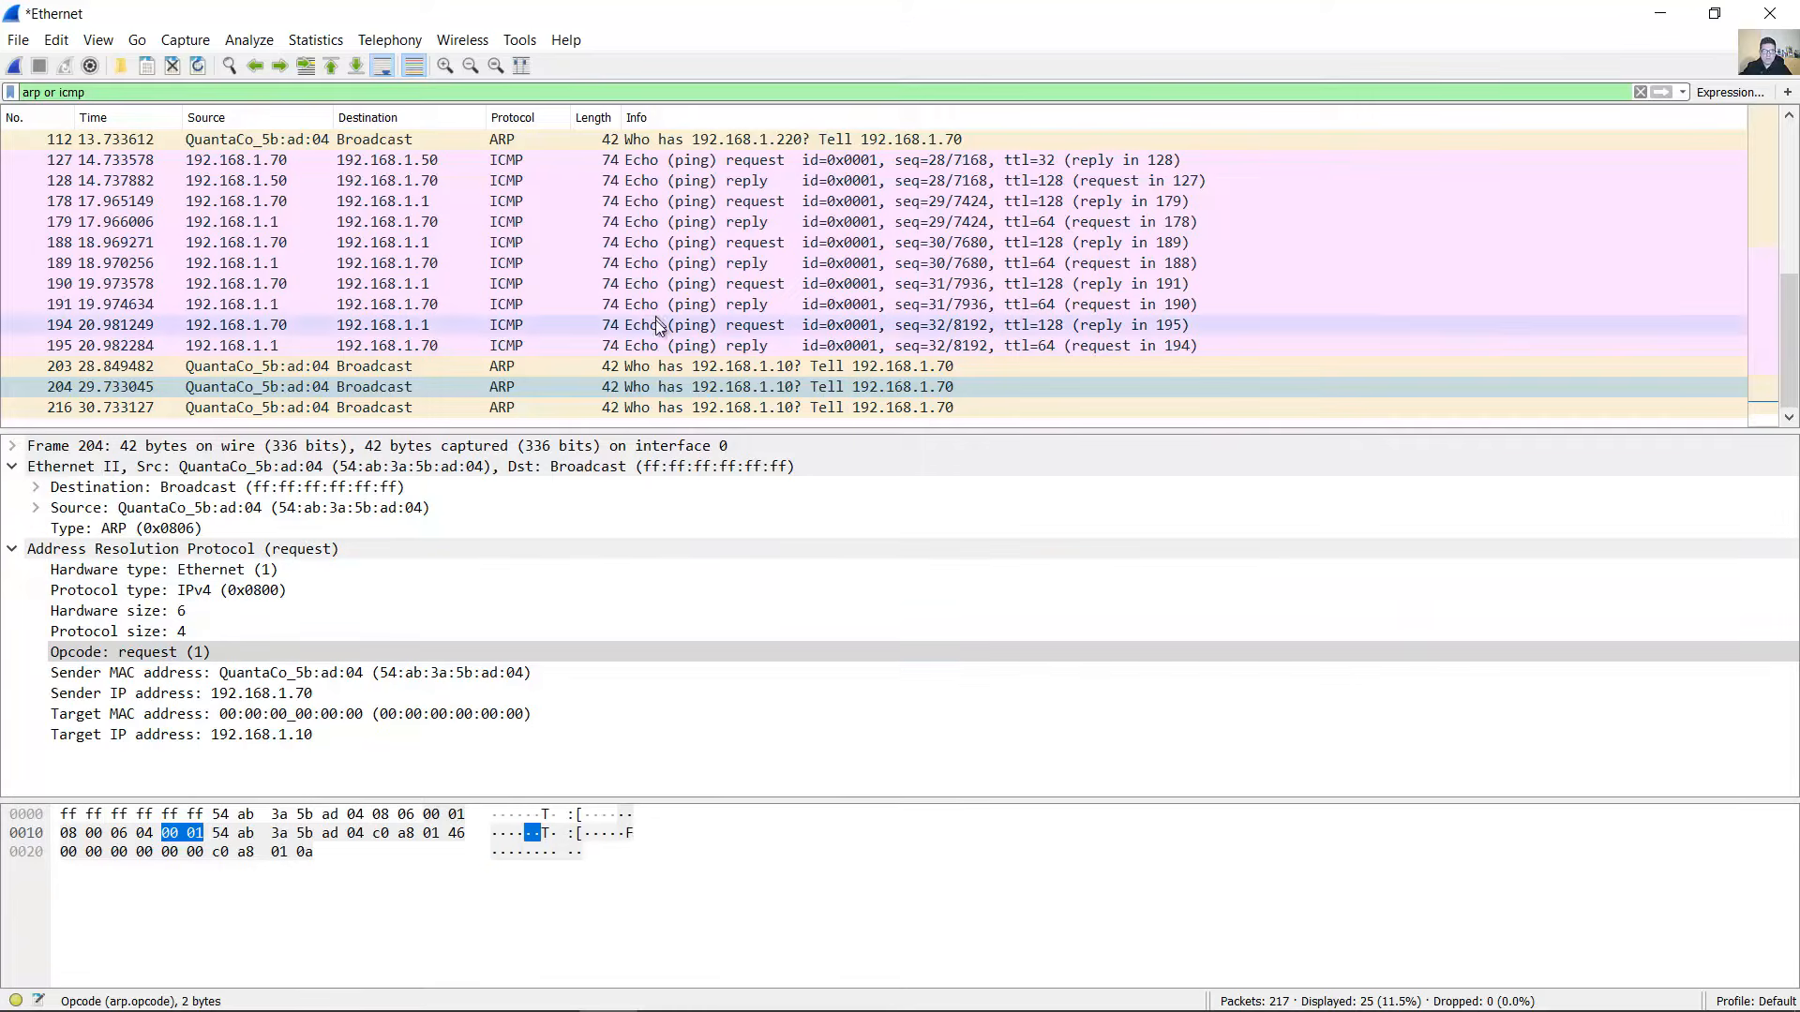
scroll(655, 322, up, 4)
click(632, 182)
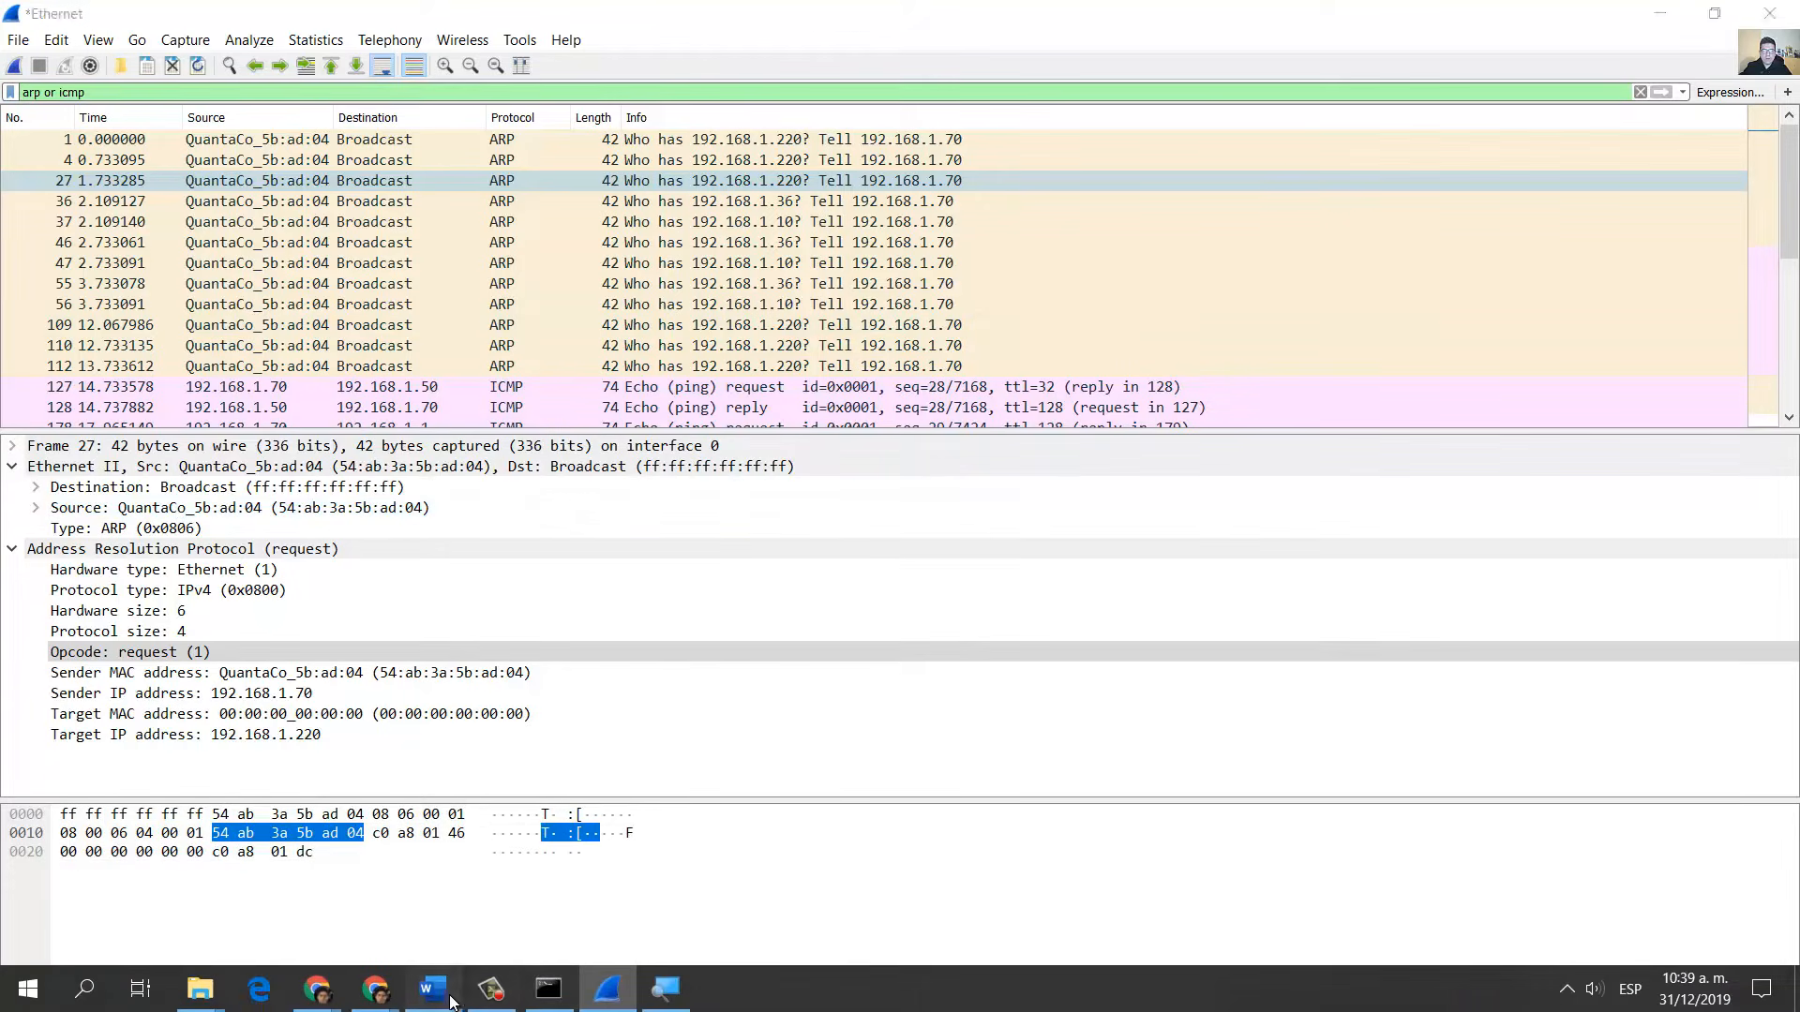
- Highlight Word's OUI portion and NIC serial number questions, inspect frame 27's Ethernet Source field in Wireshark, and return to Word
click(432, 989)
drag(466, 370, 846, 367)
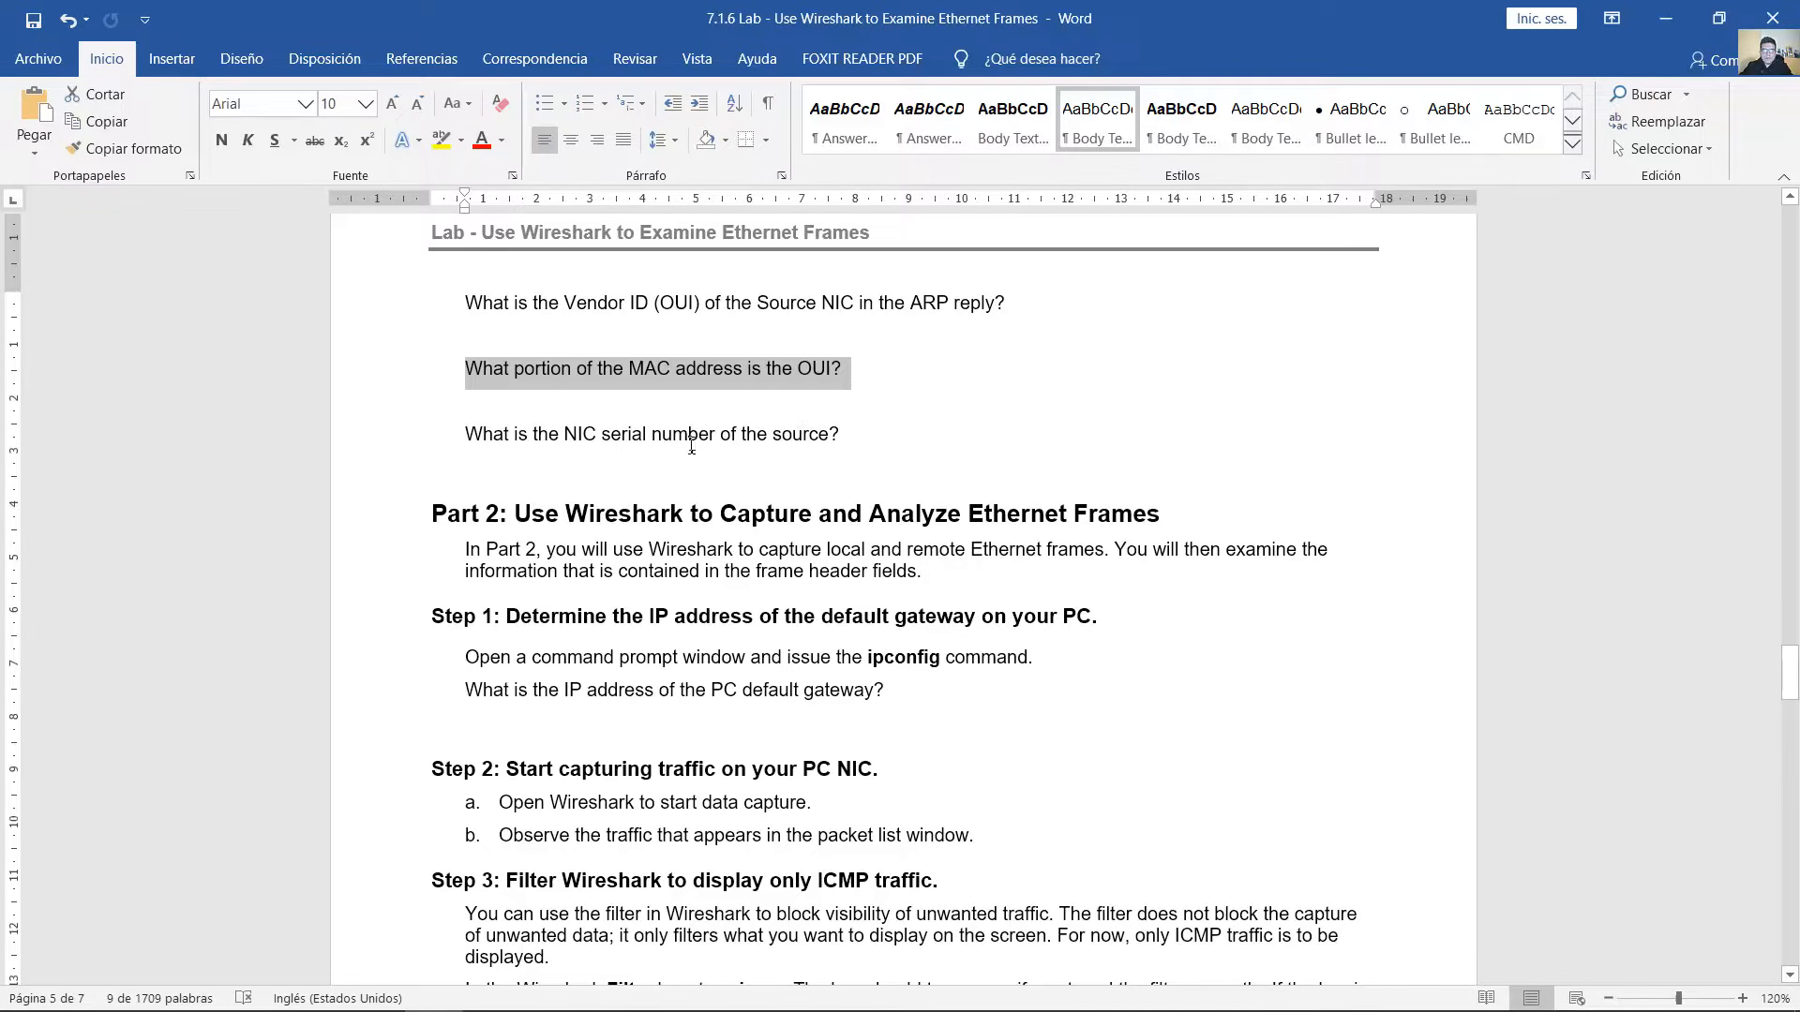
drag(463, 431, 845, 431)
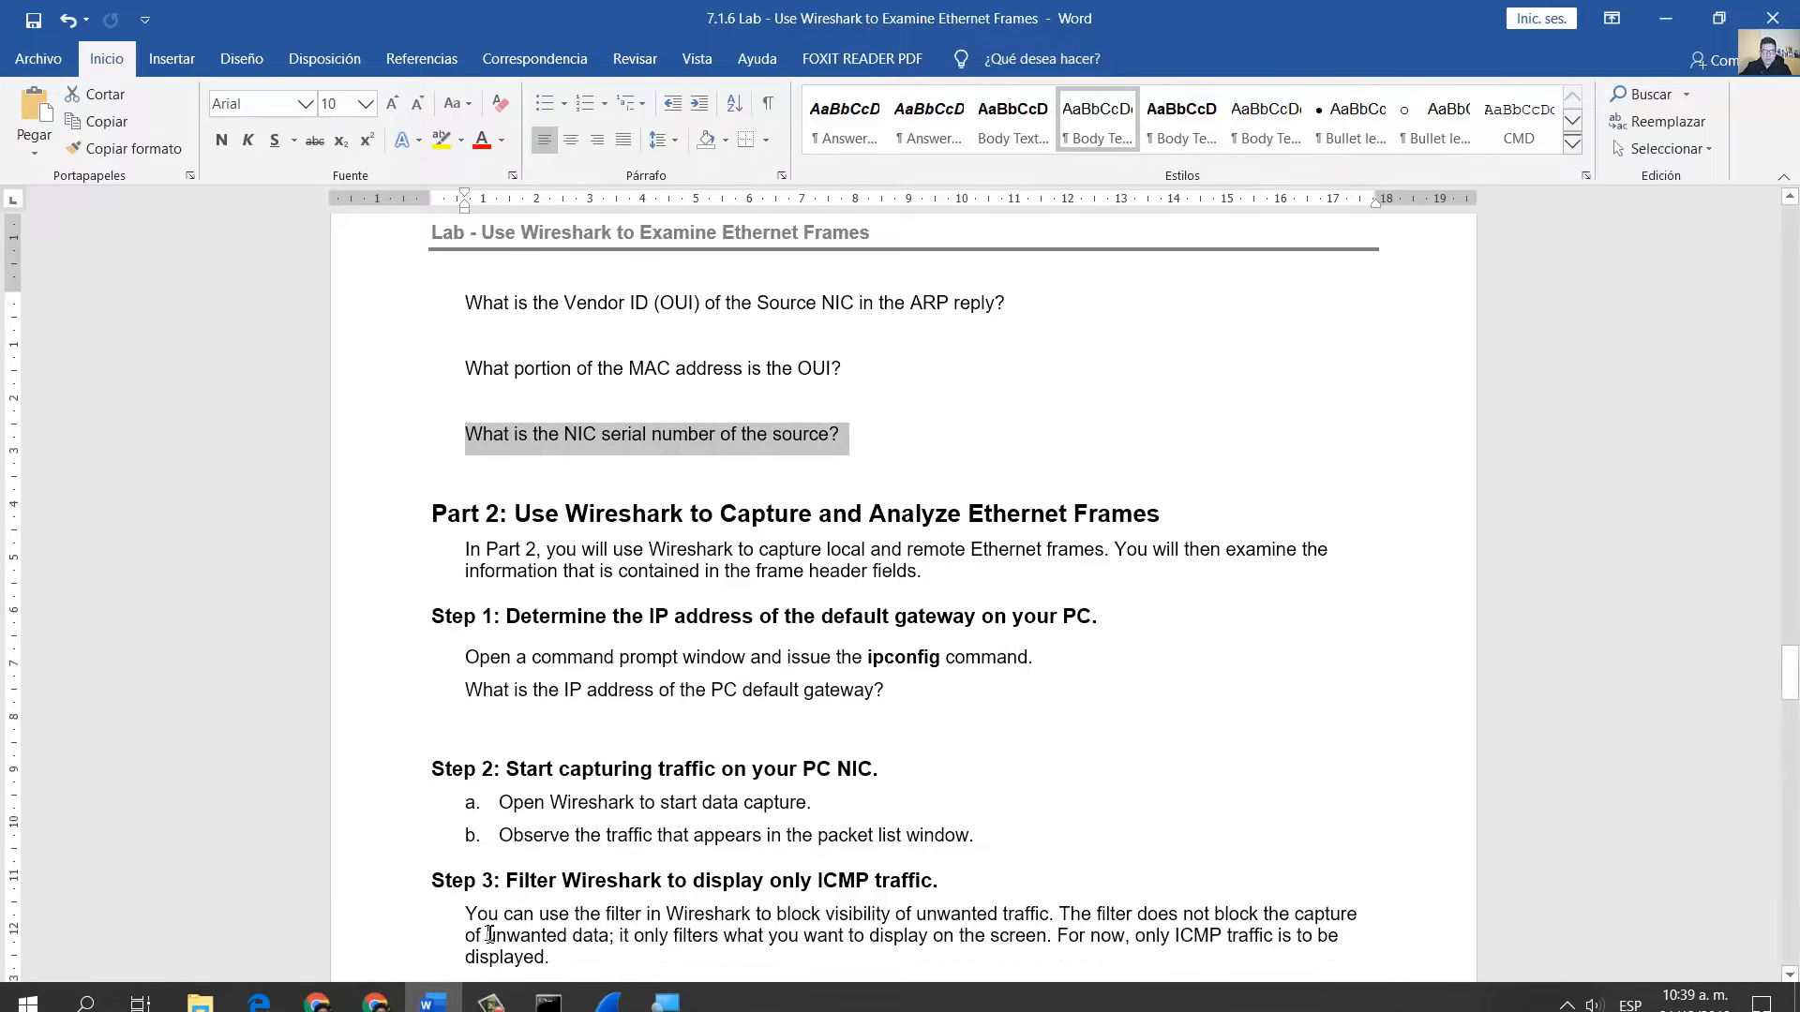
click(607, 1001)
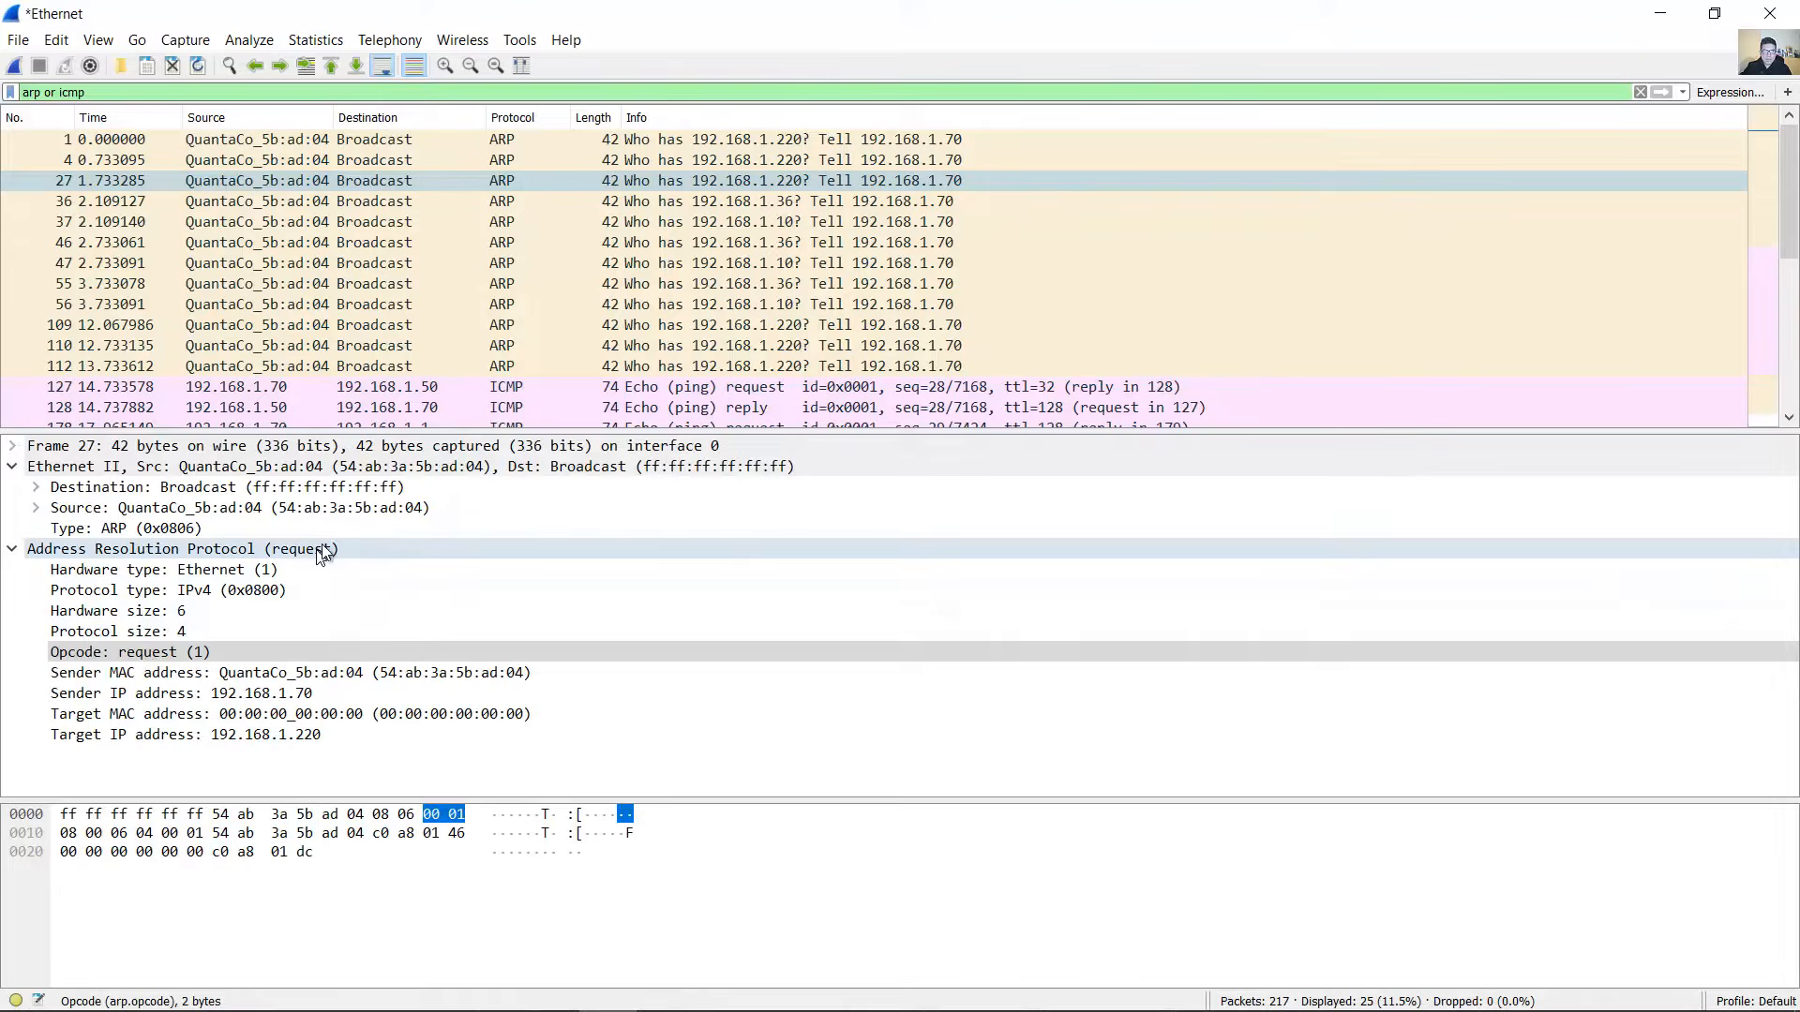
click(363, 514)
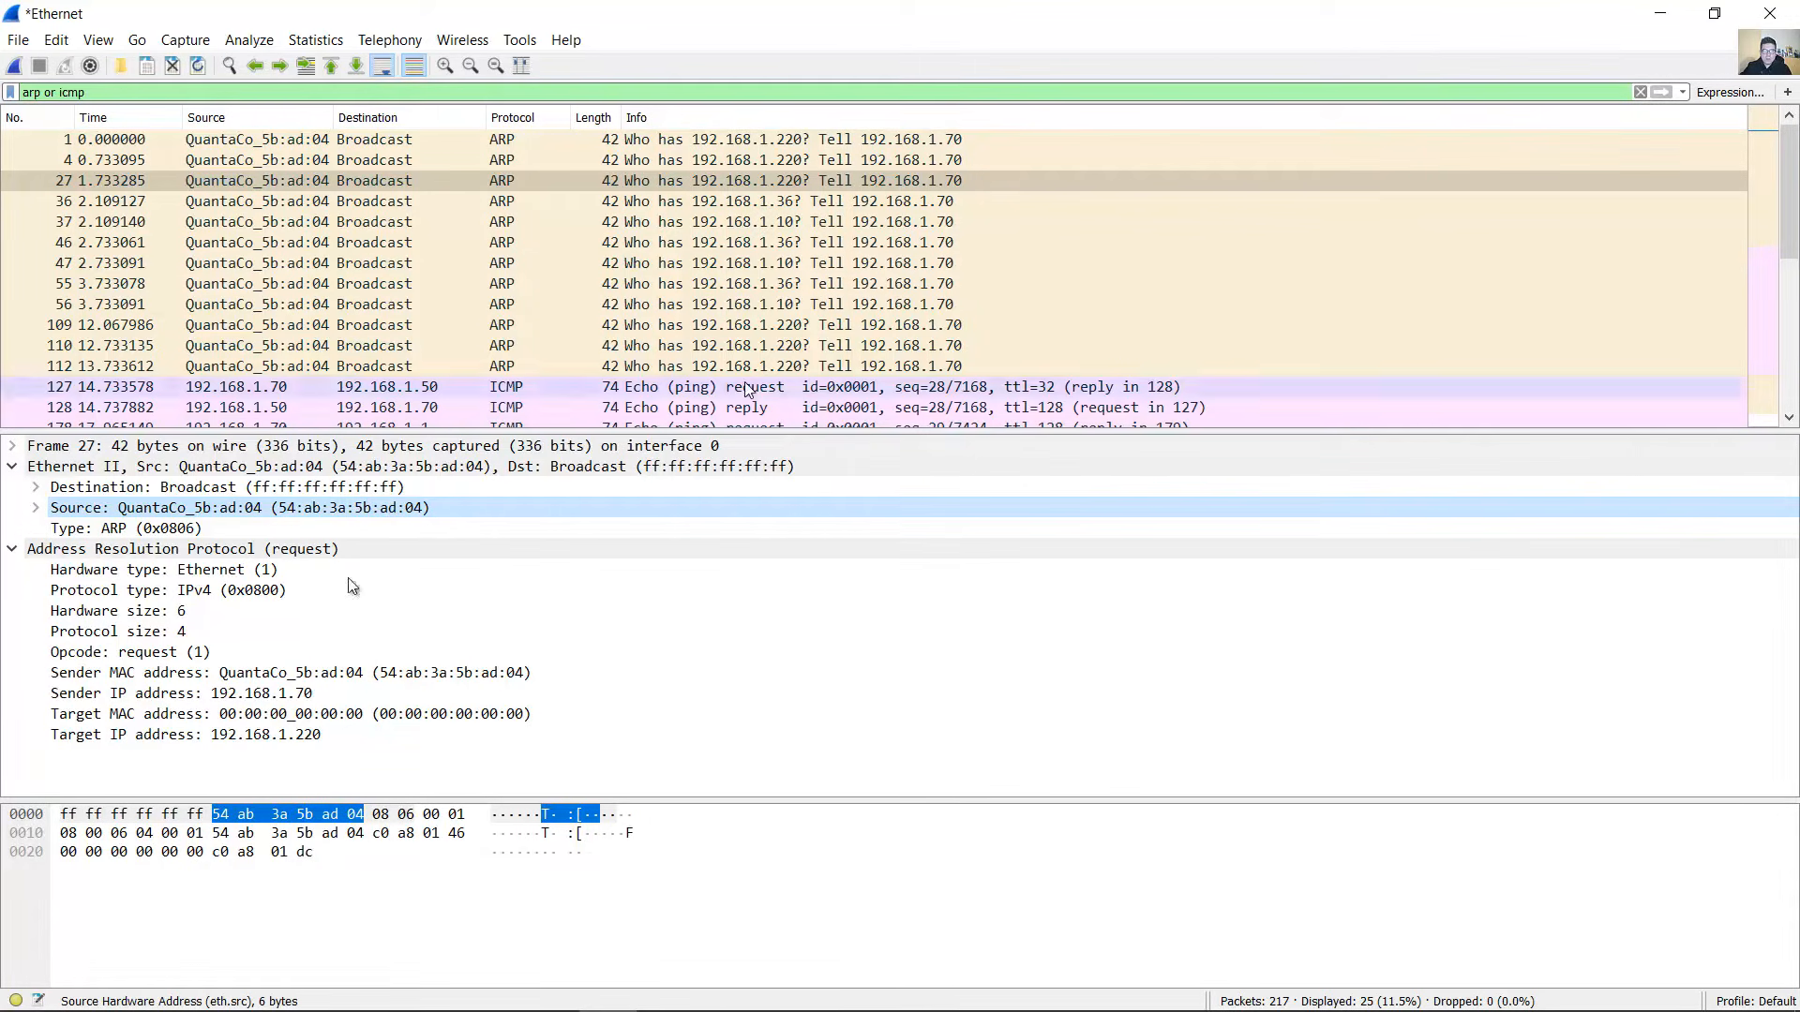
click(1675, 10)
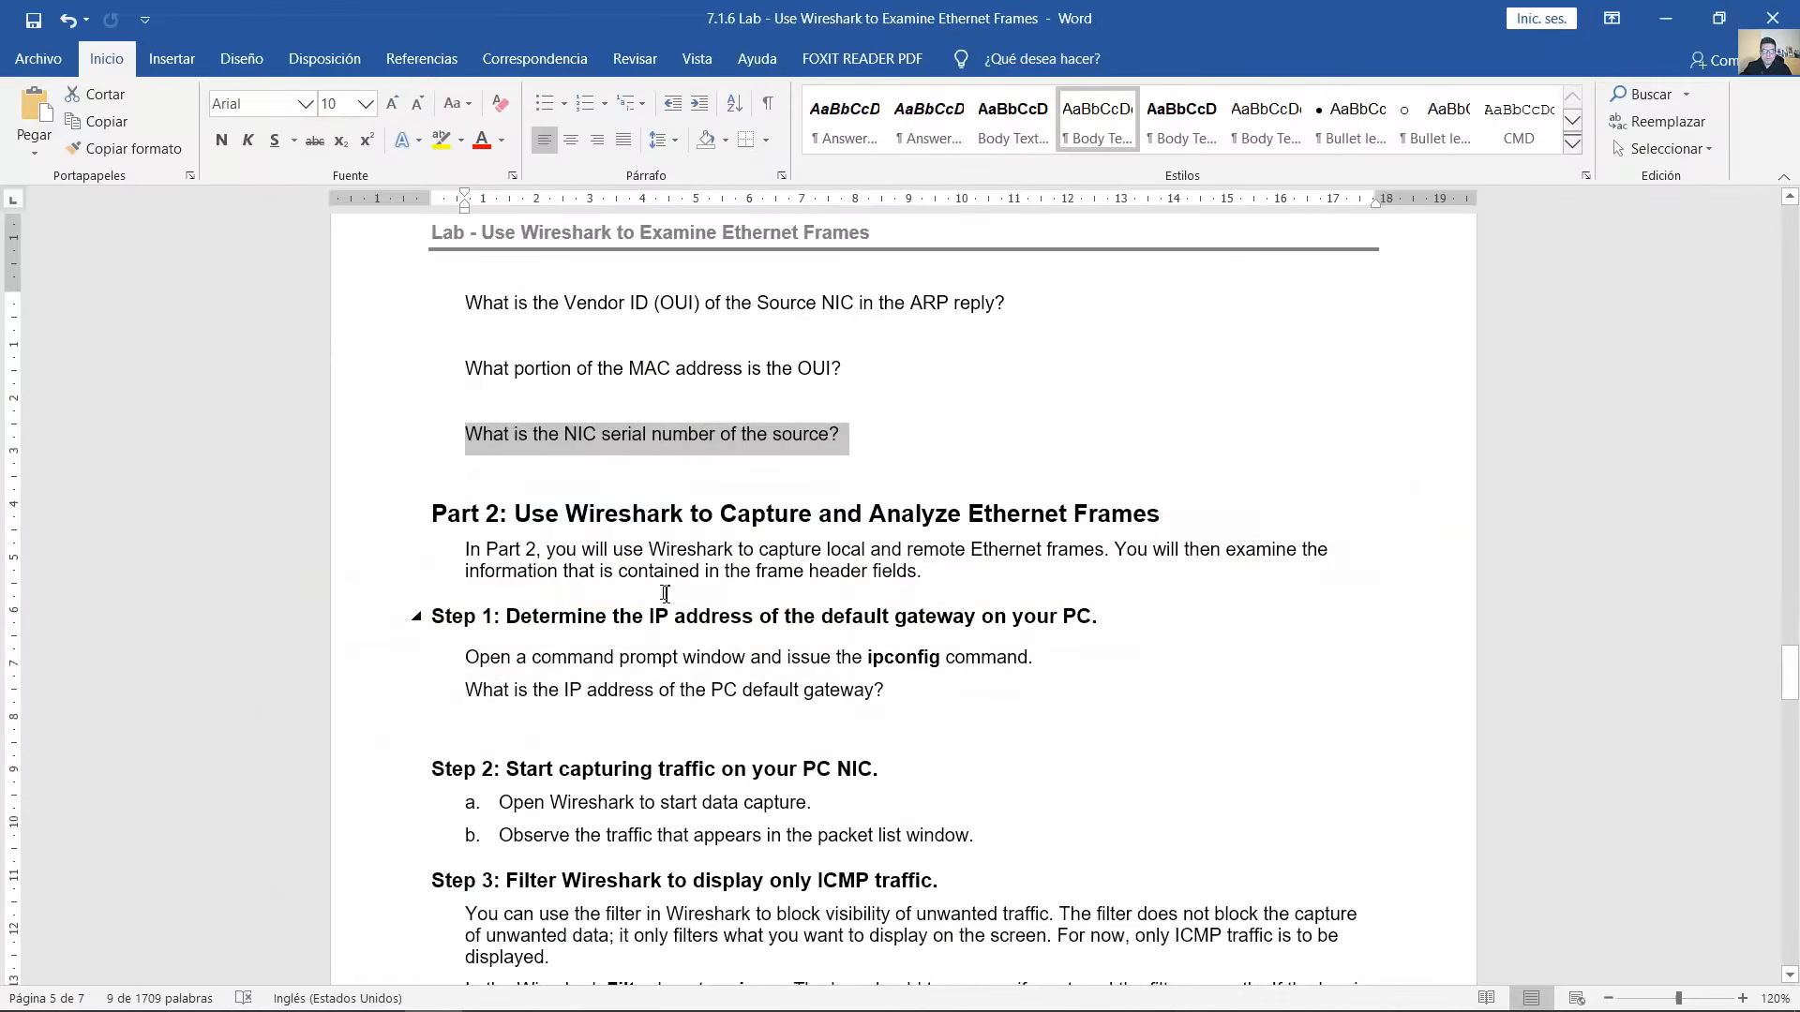
- Highlight the Part 2 title, Step 1 heading and default gateway question, and switch to the Command Prompt to view the Ethernet adapter settings
scroll(576, 373, down, 2)
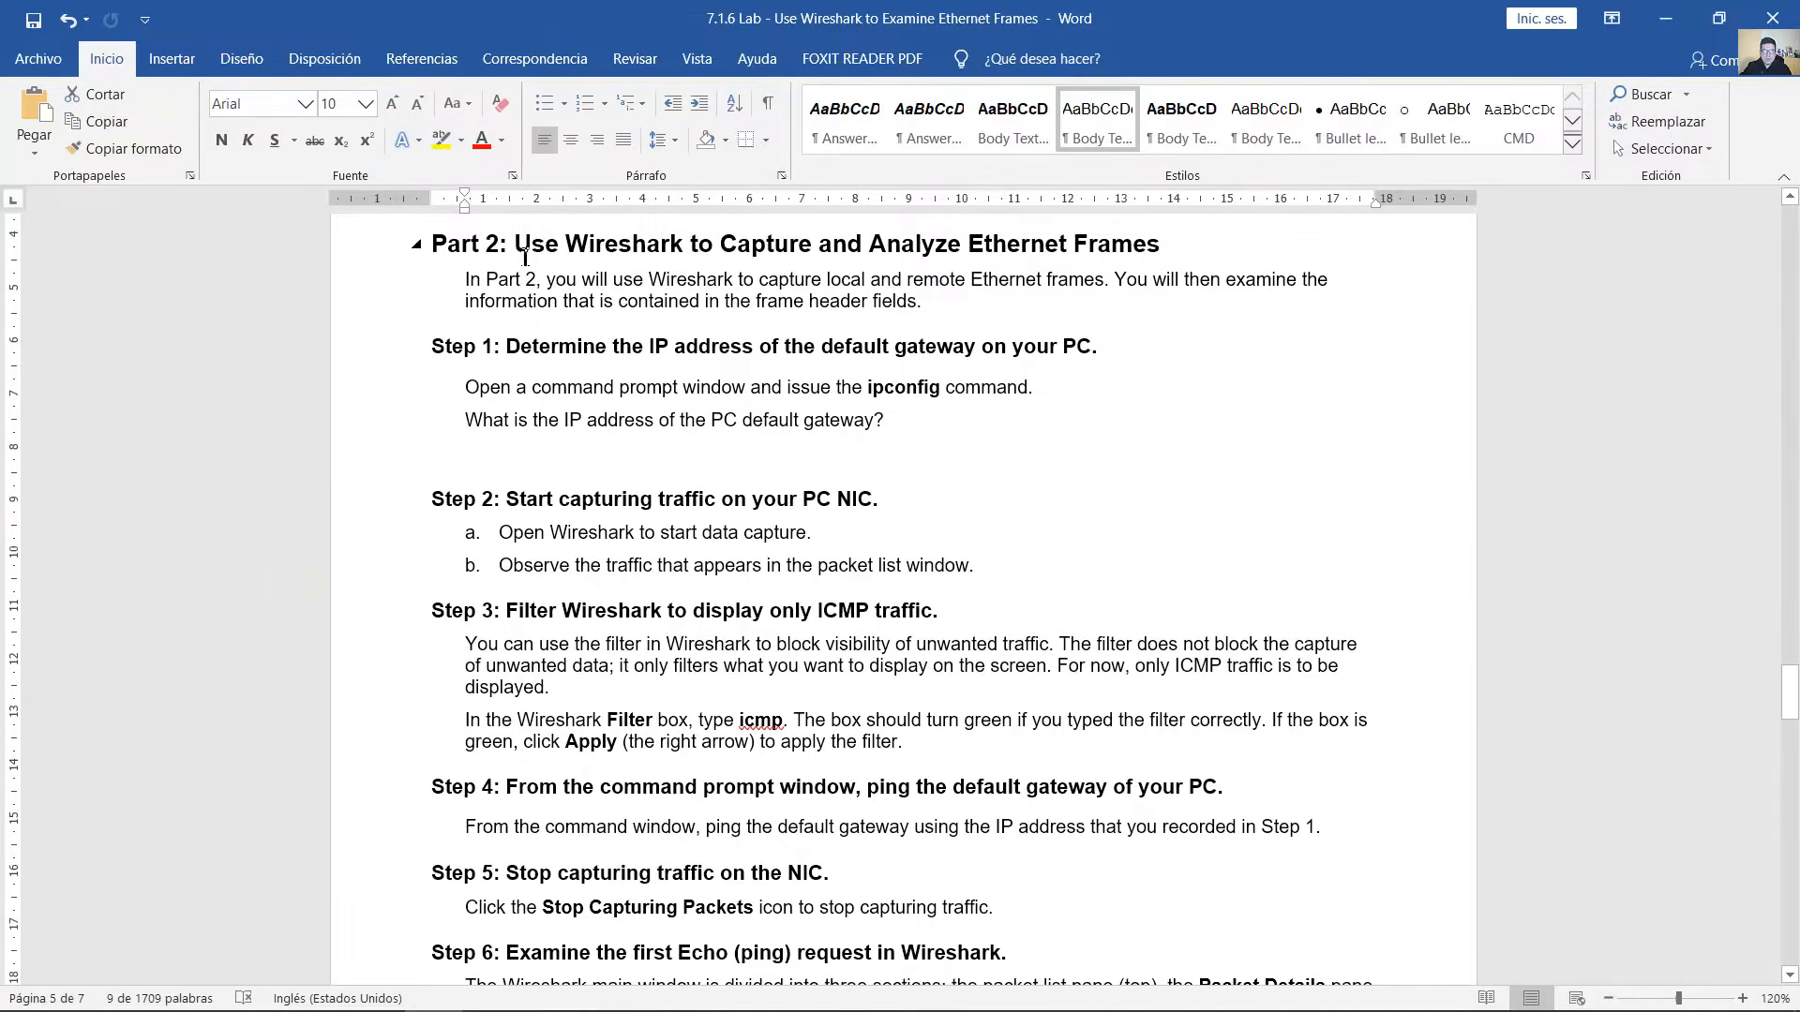
drag(525, 240, 1149, 246)
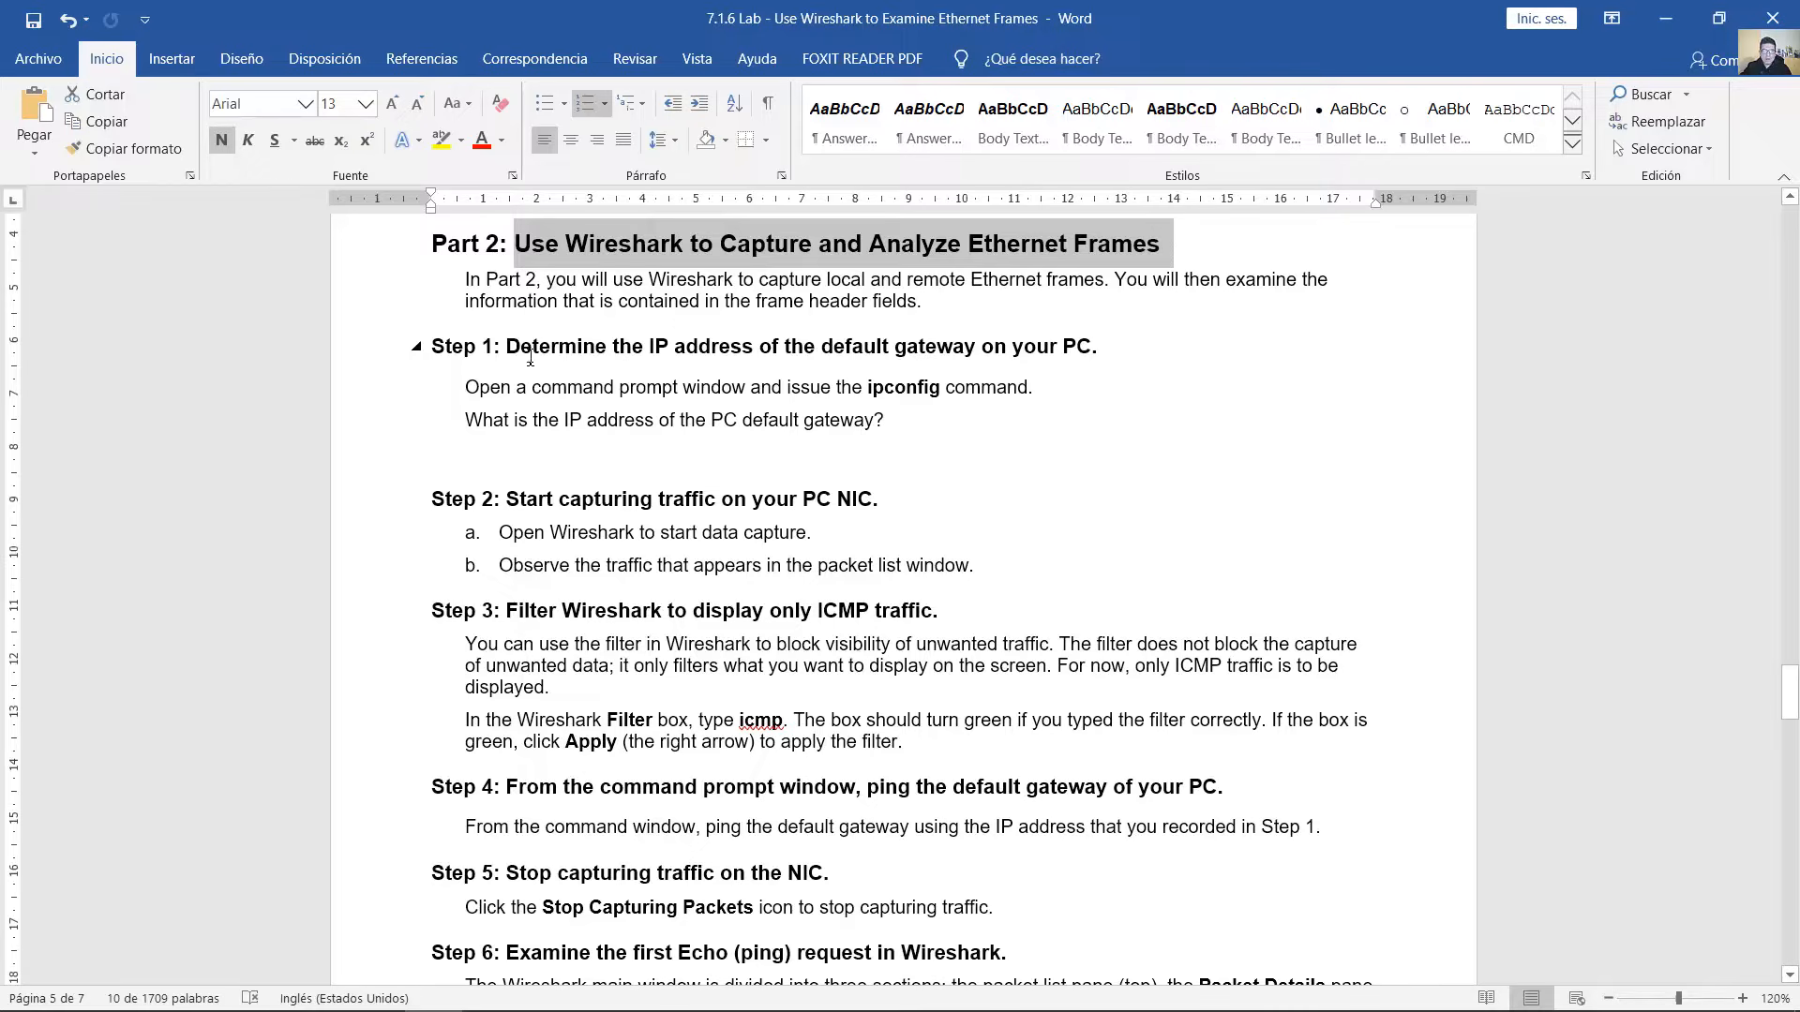
drag(526, 354, 1091, 363)
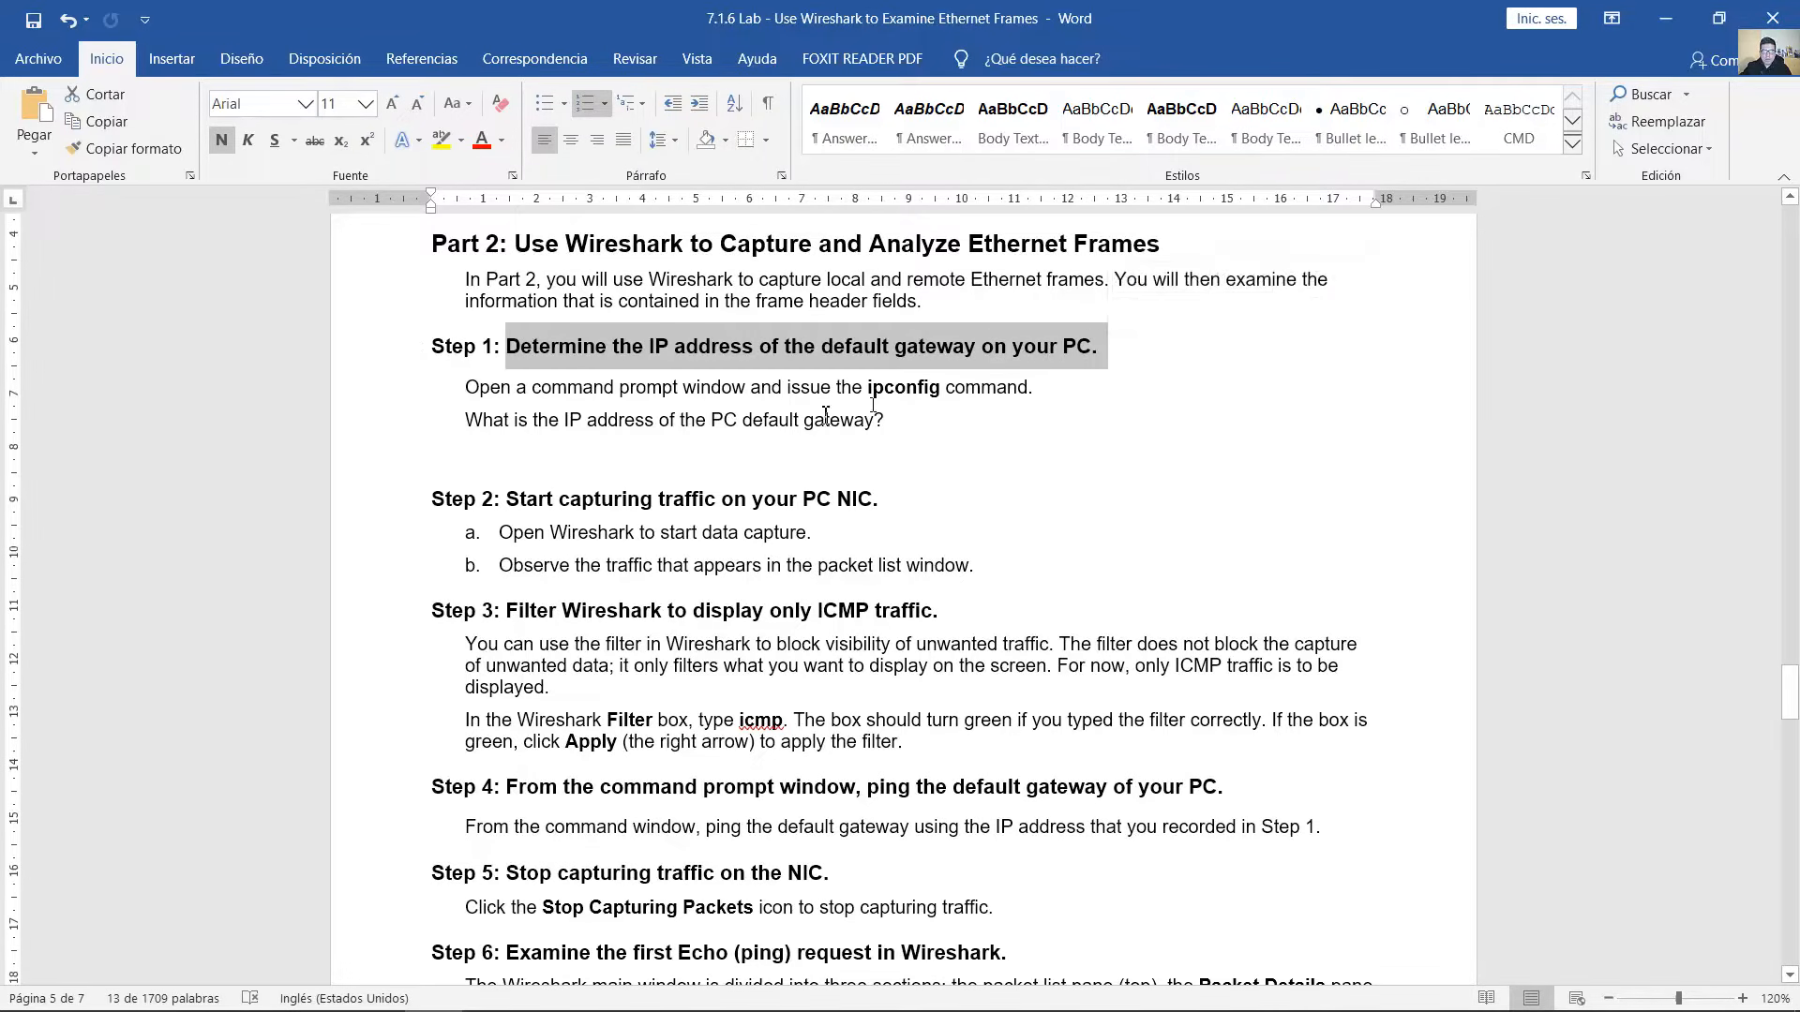
drag(467, 421, 888, 430)
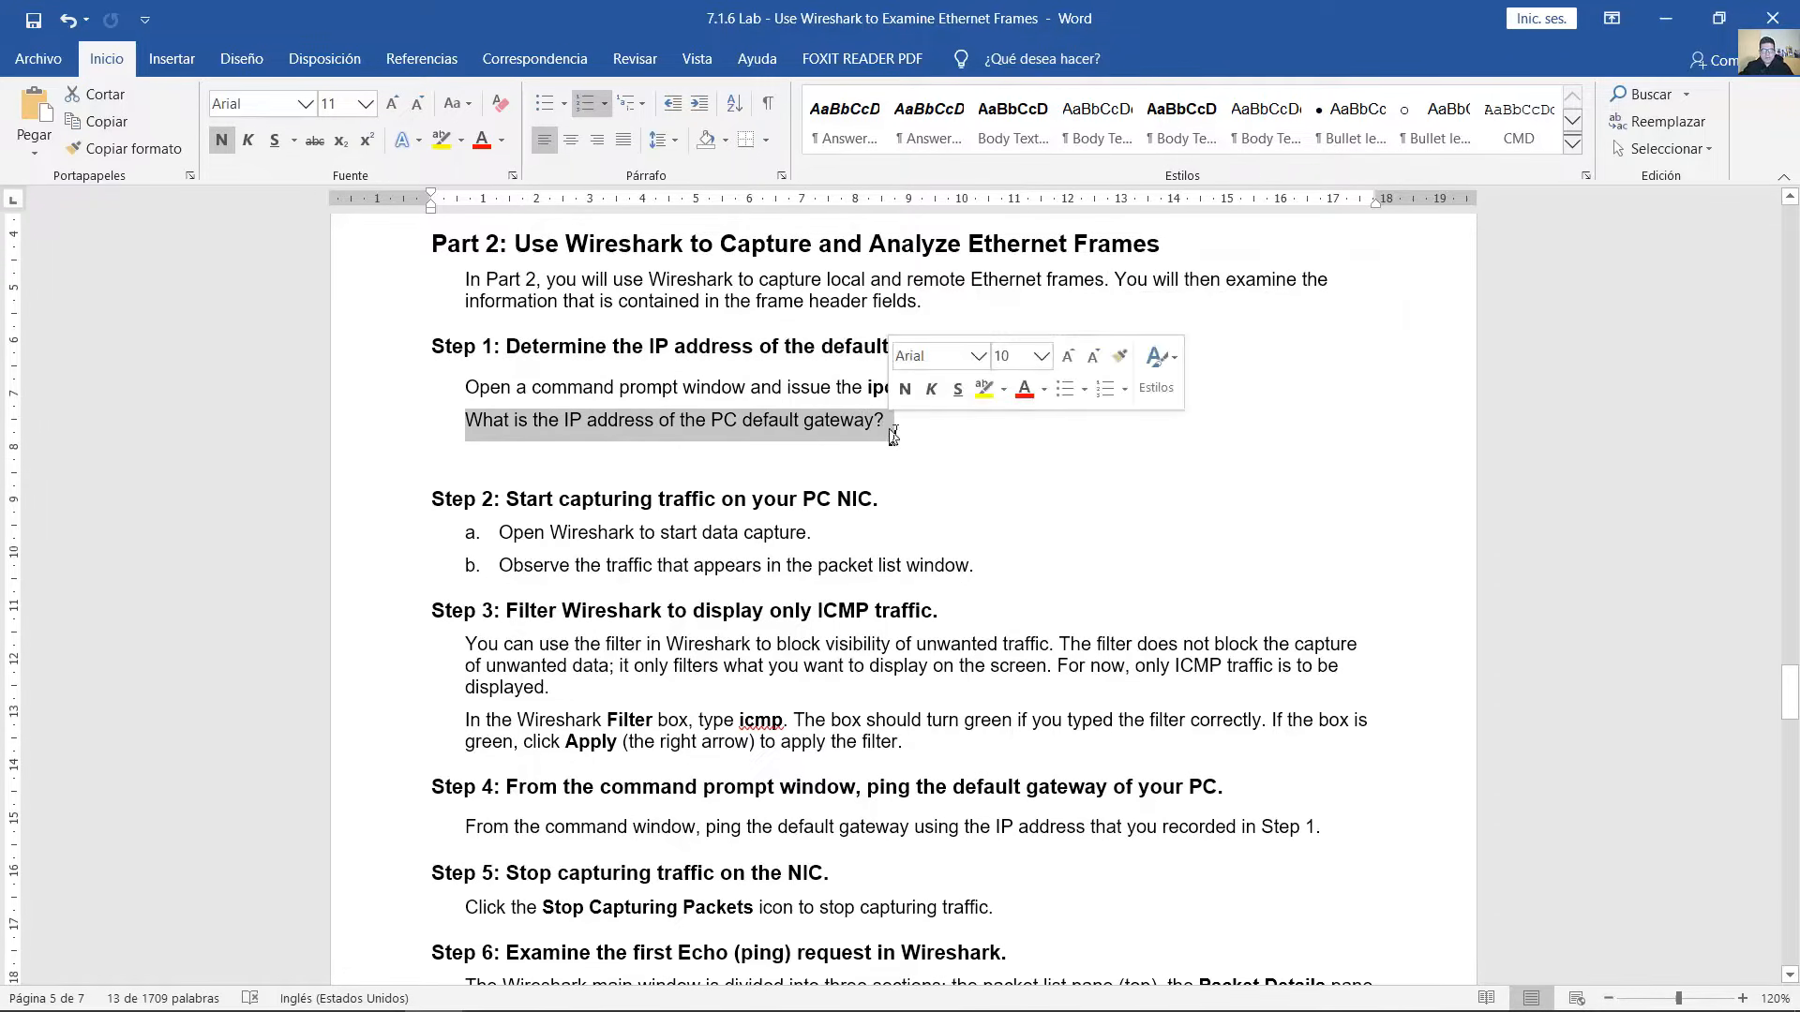
click(548, 991)
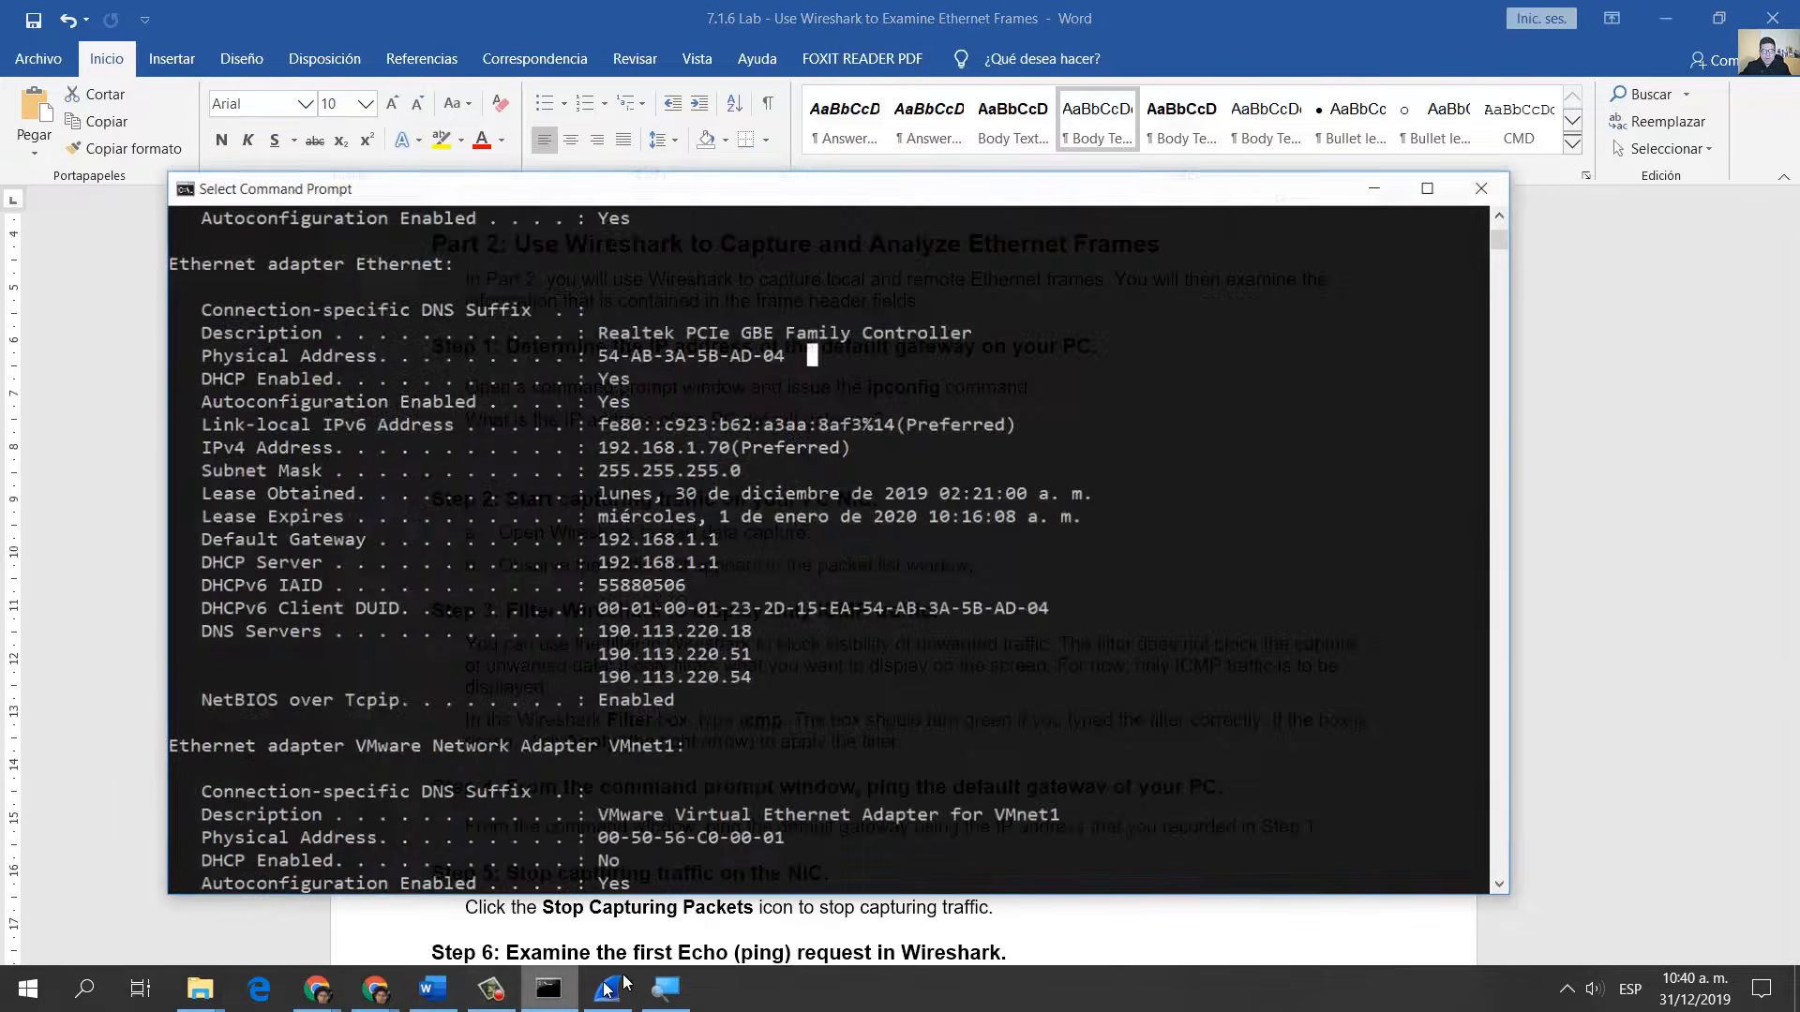
- Mark the Ethernet adapter's default gateway address in the Command Prompt output, and highlight Step 2's heading and both instructions in Word
drag(600, 528, 729, 527)
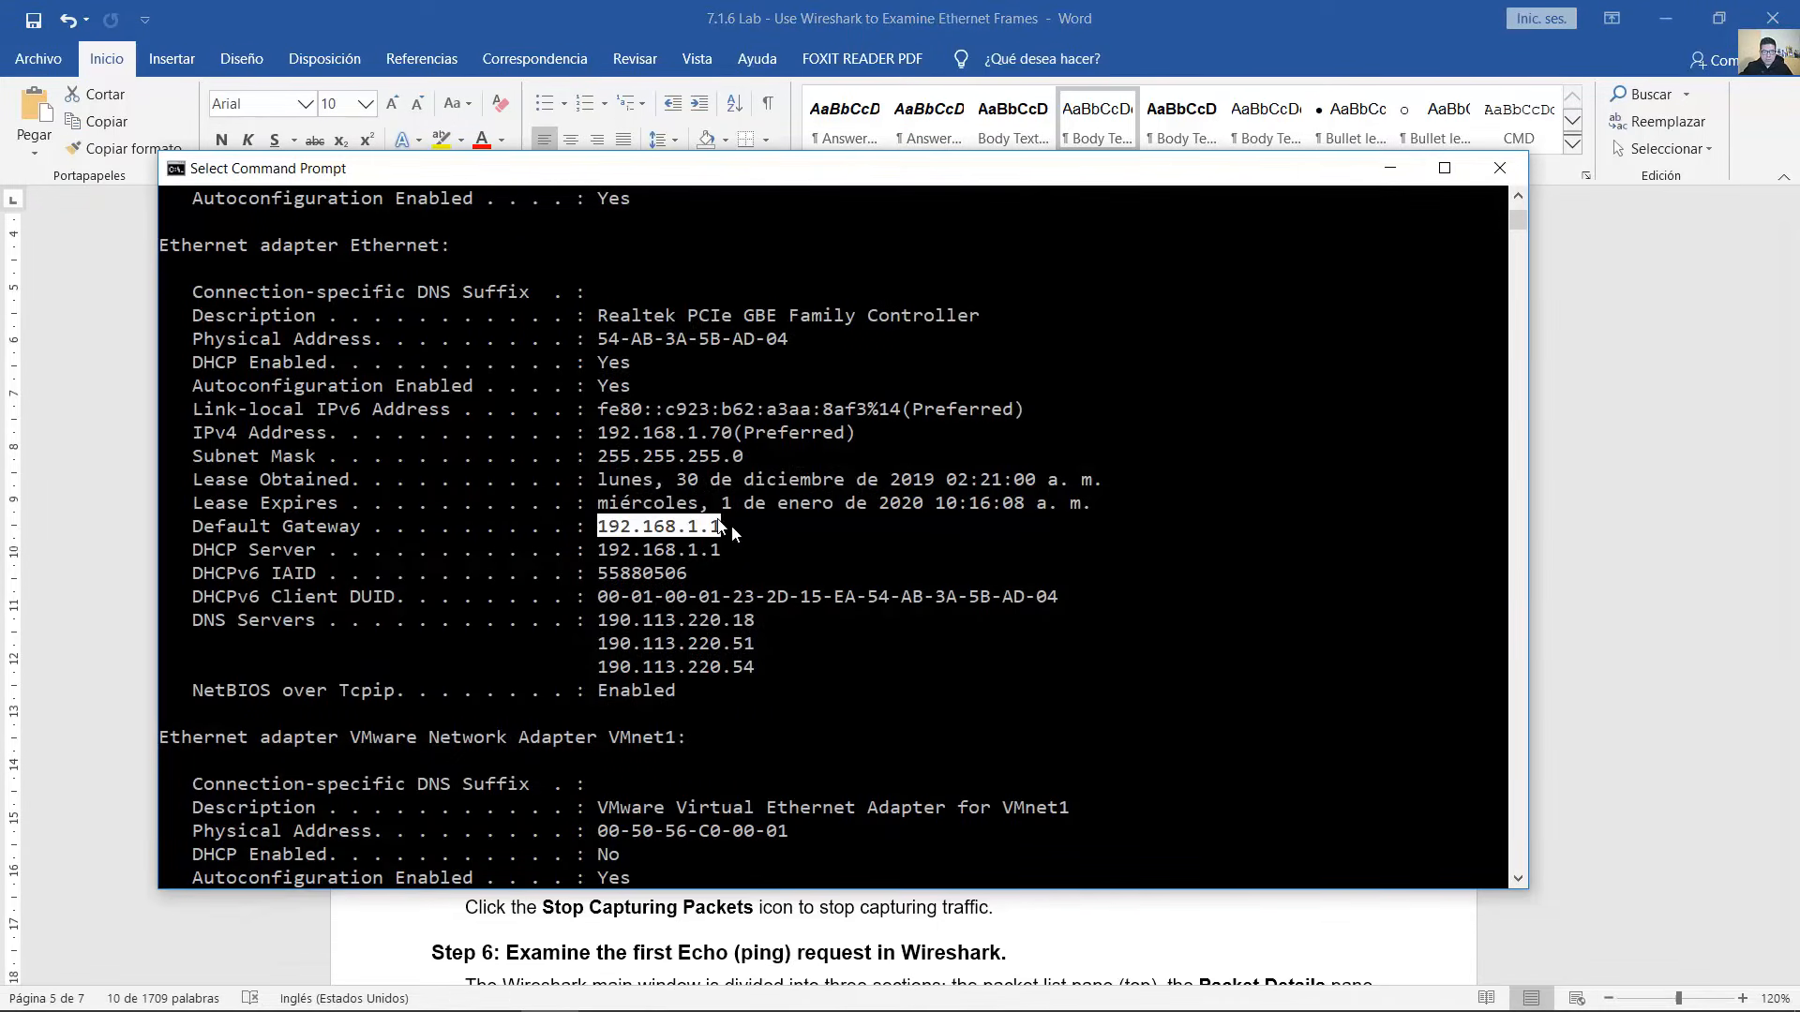
click(1110, 31)
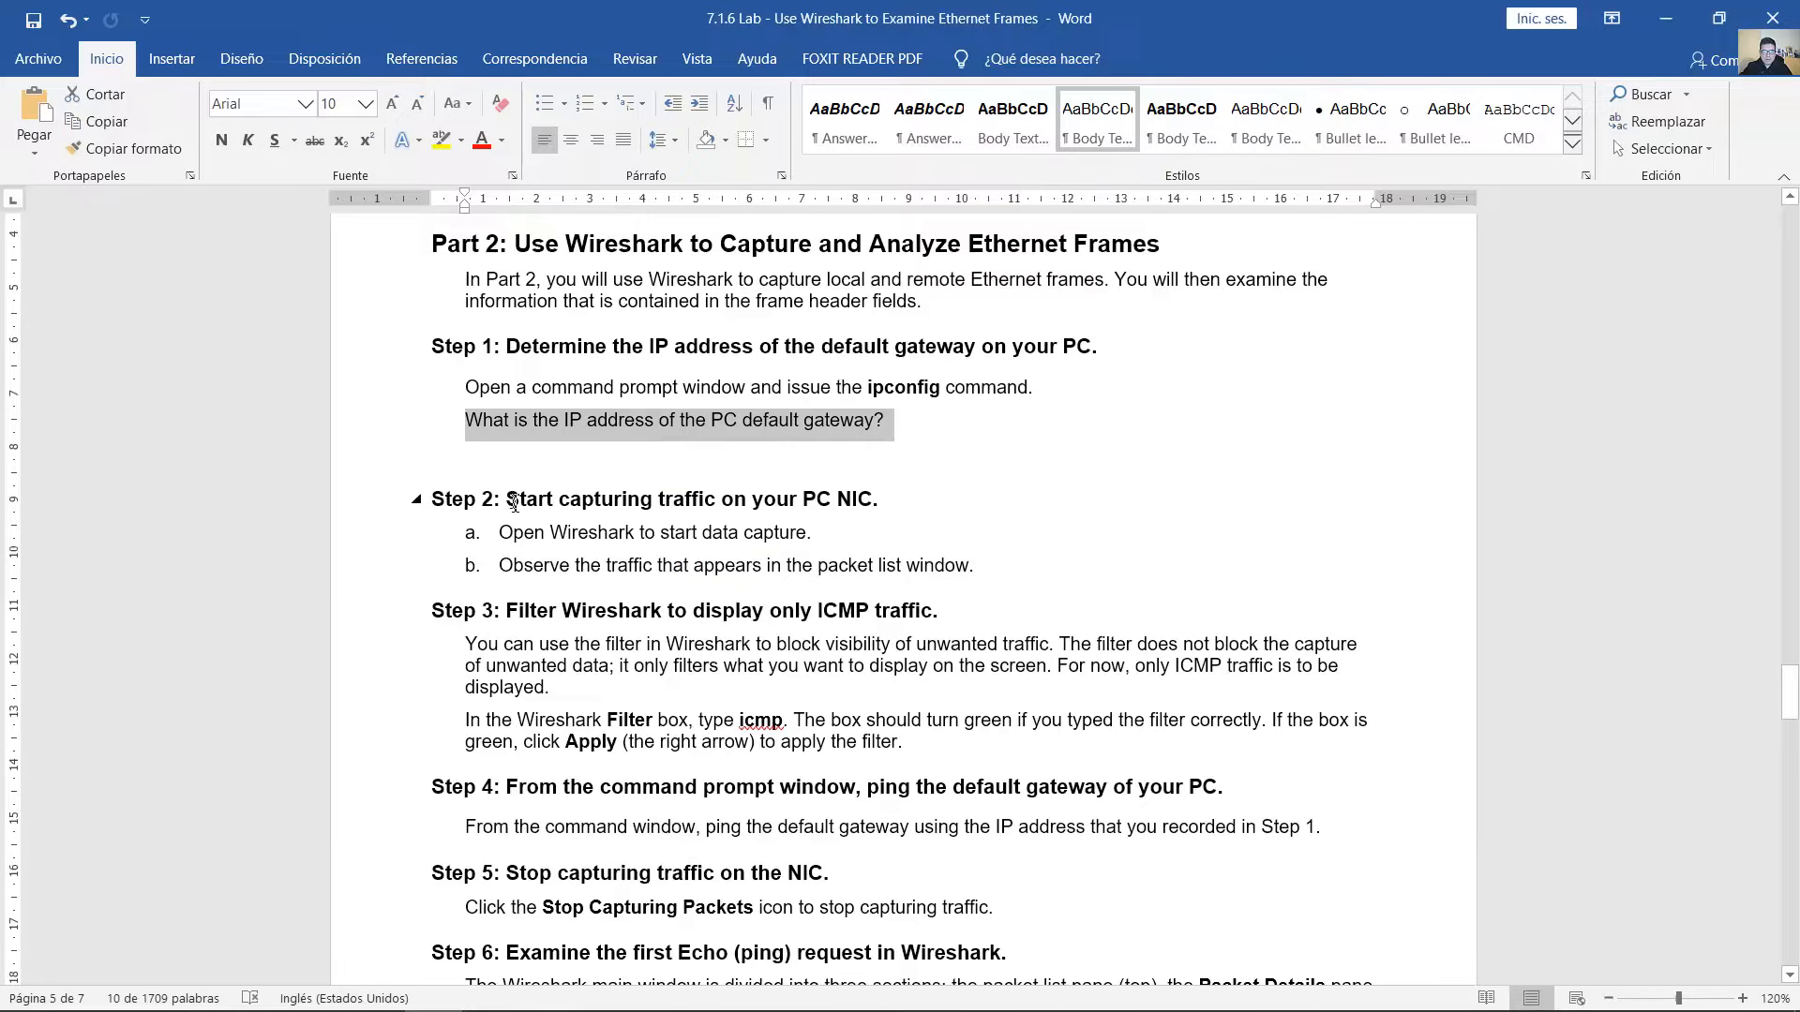
drag(514, 508, 881, 506)
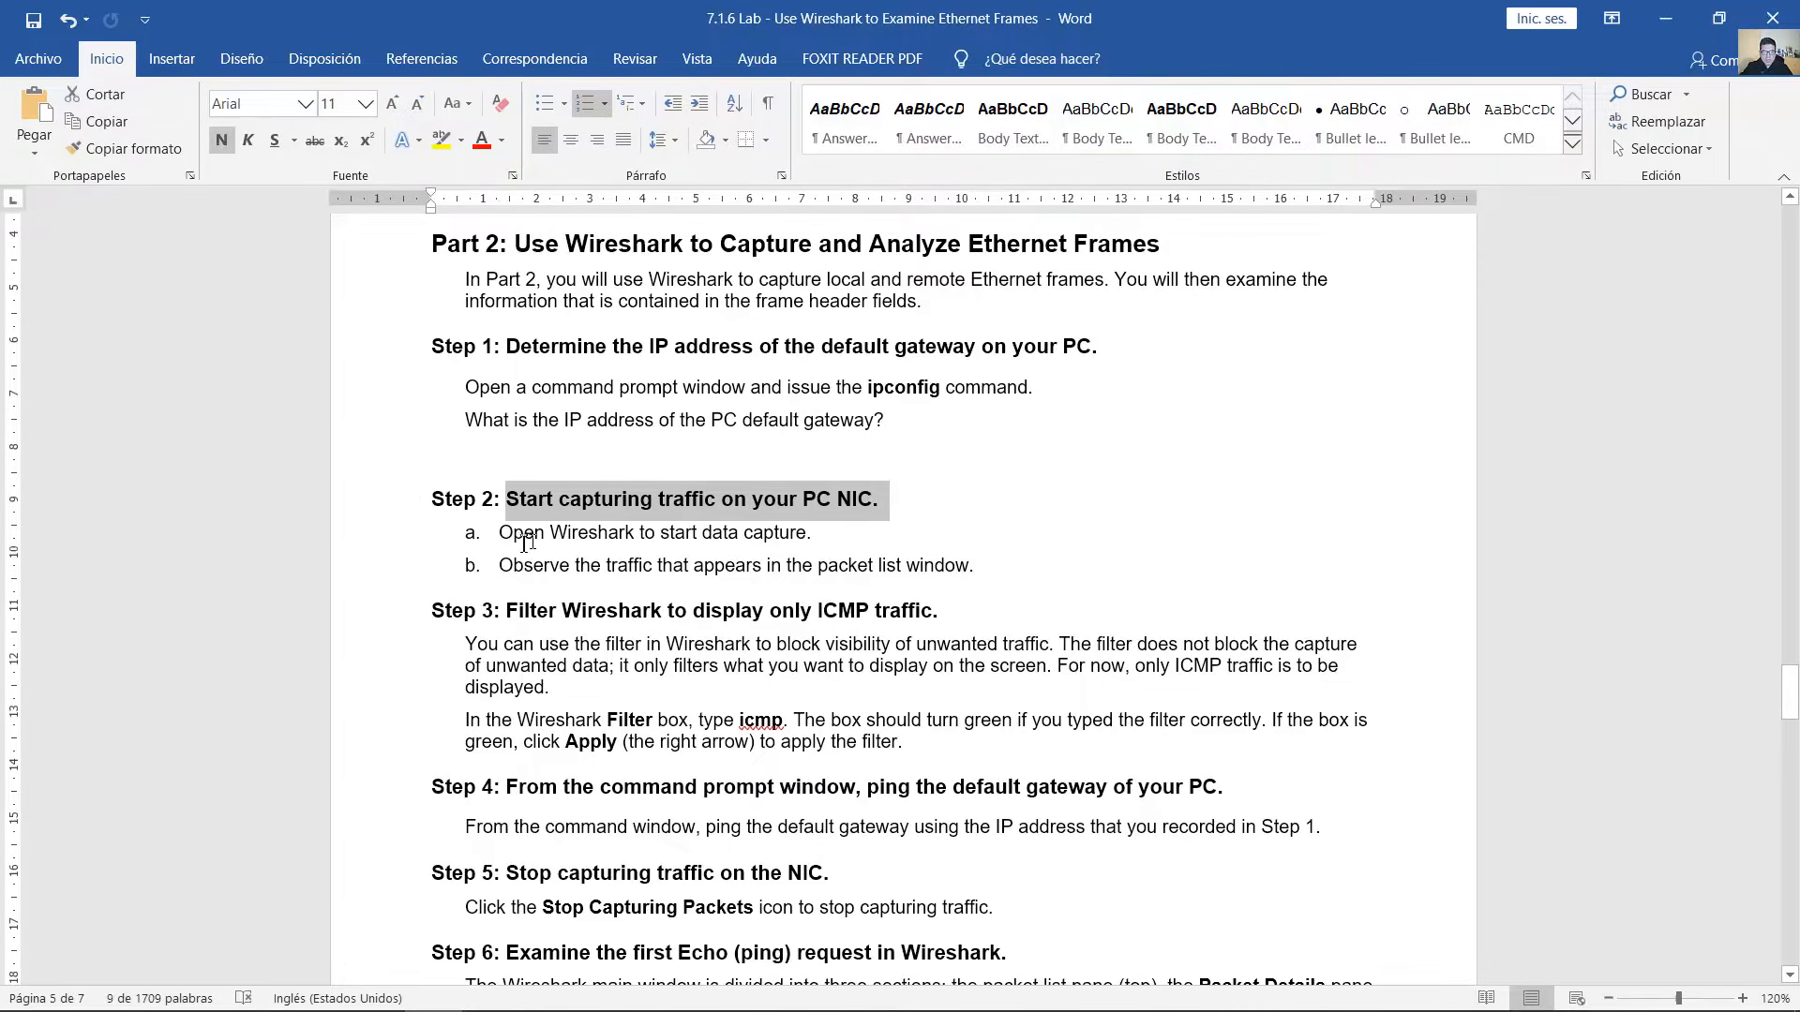
drag(529, 536, 801, 528)
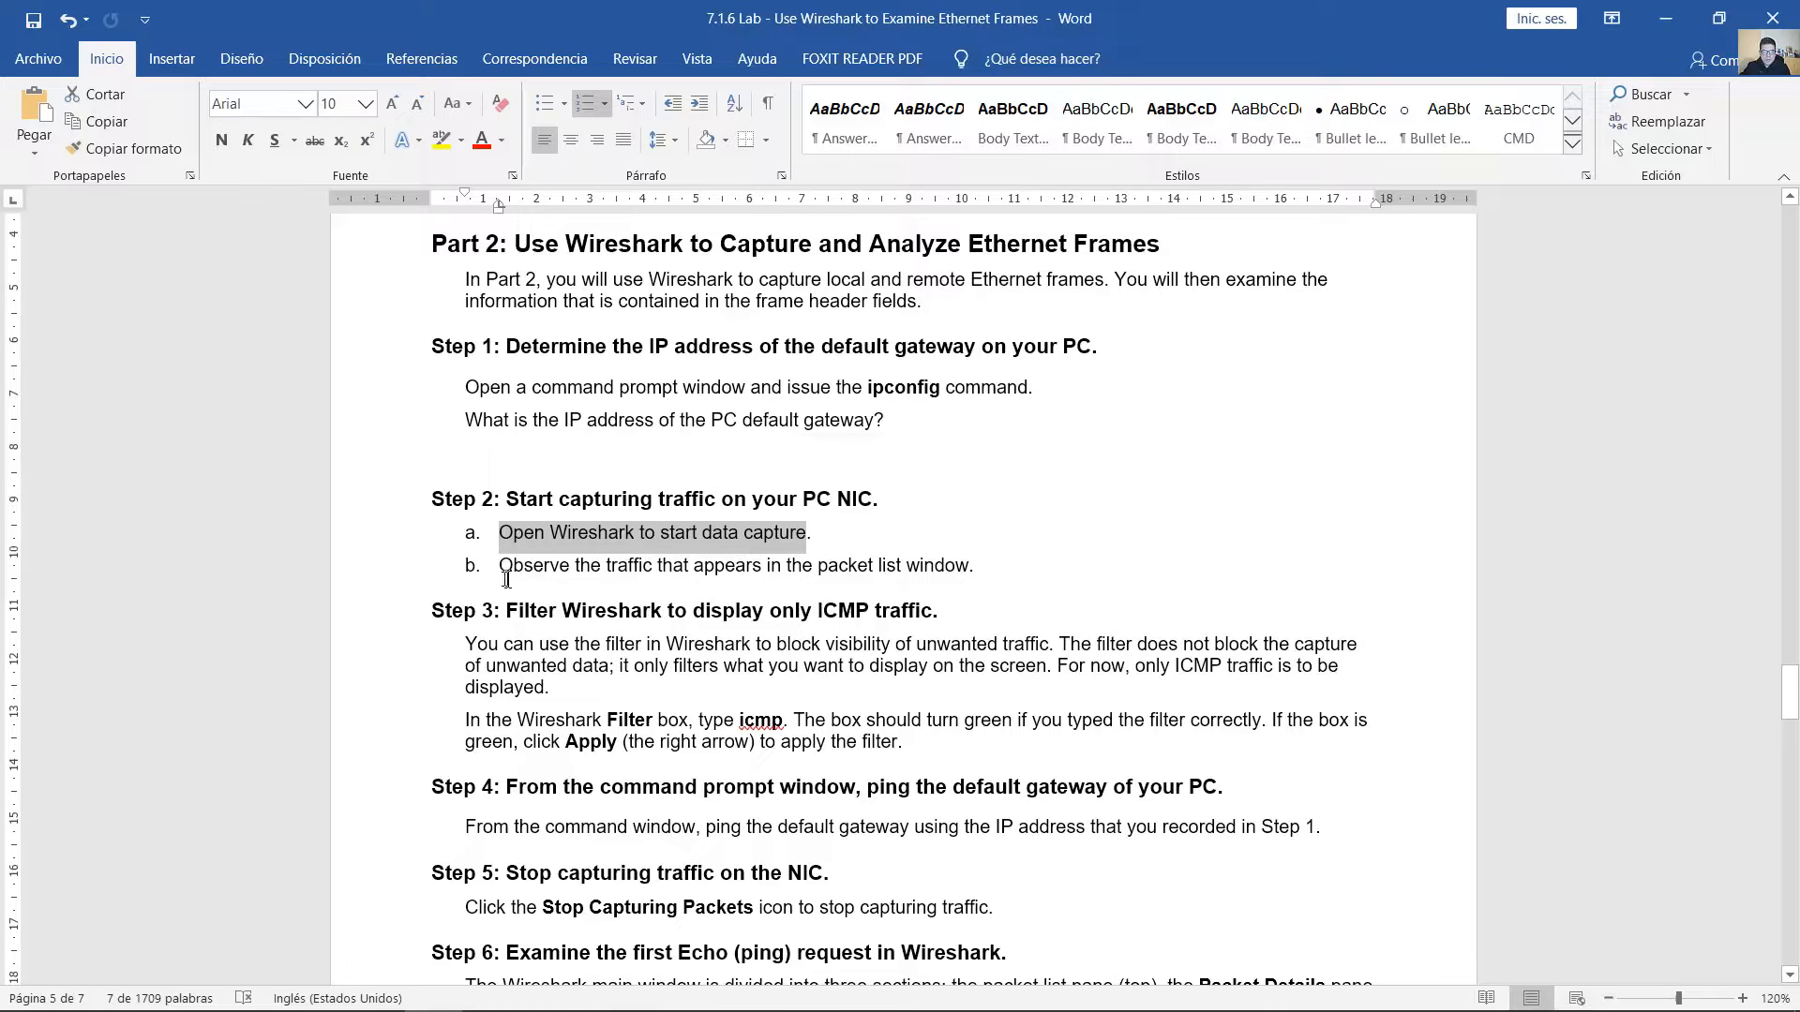
drag(506, 578, 968, 575)
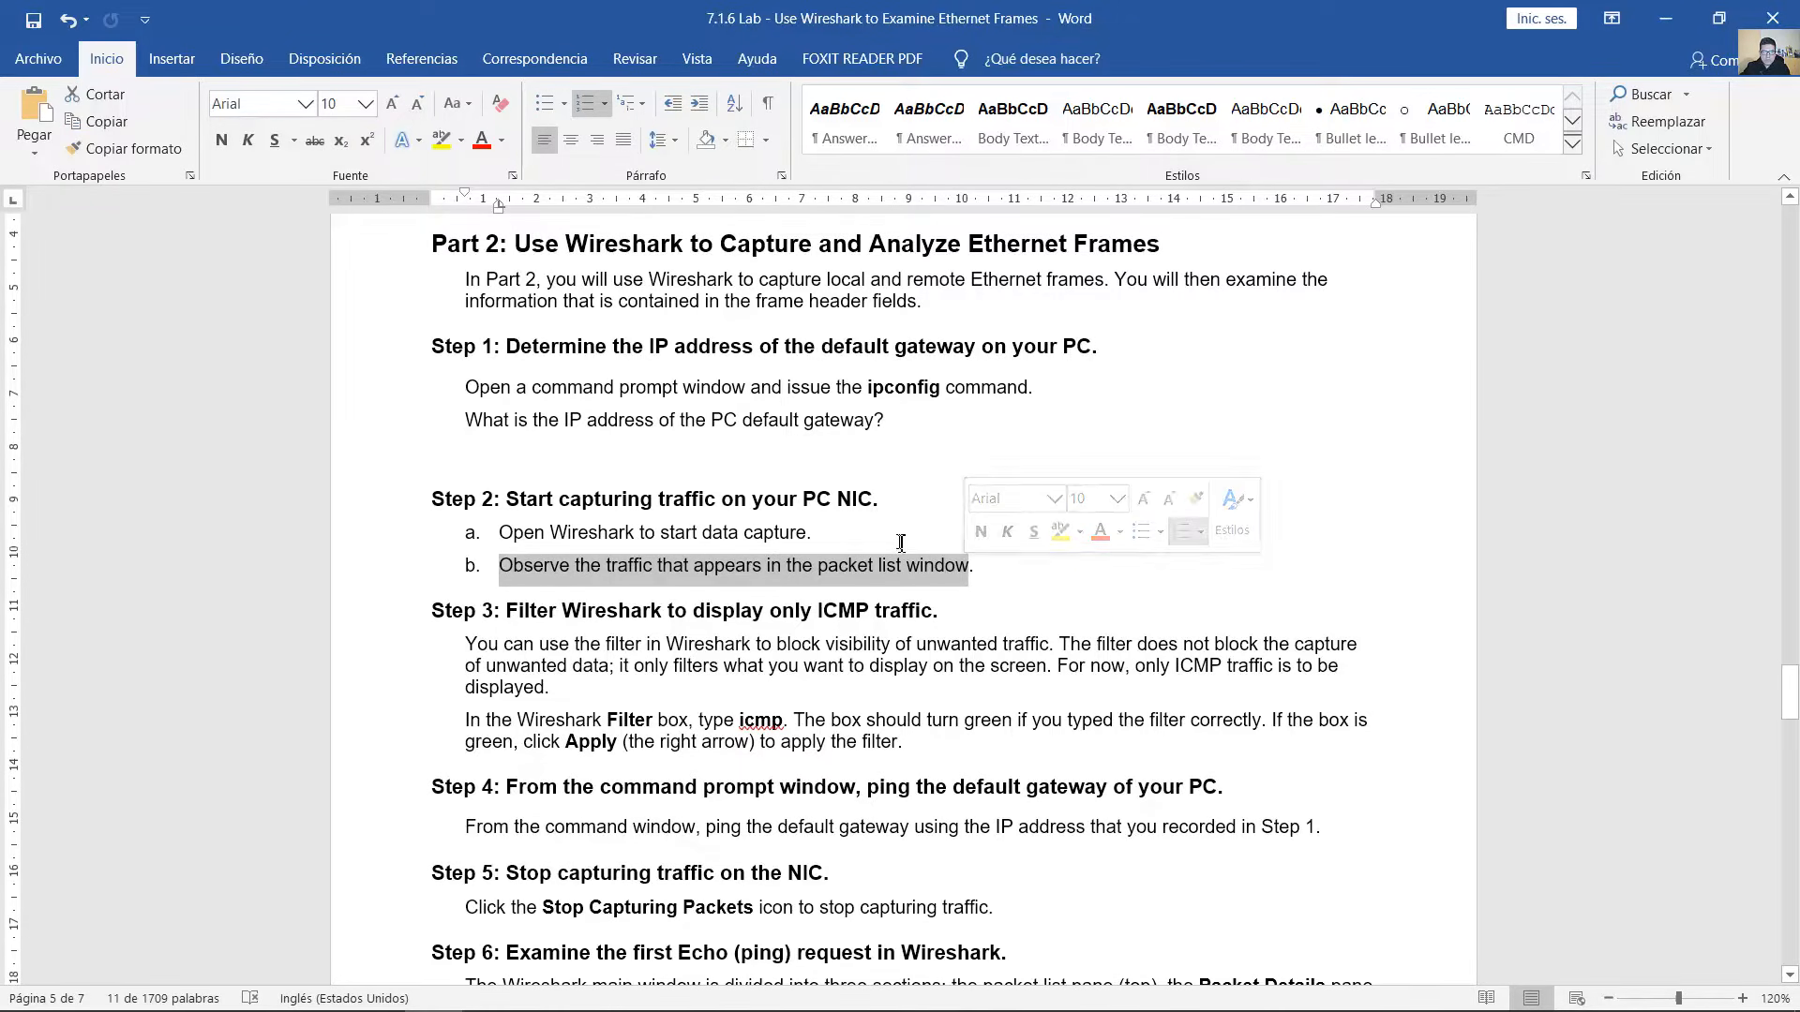
scroll(901, 541, down, 3)
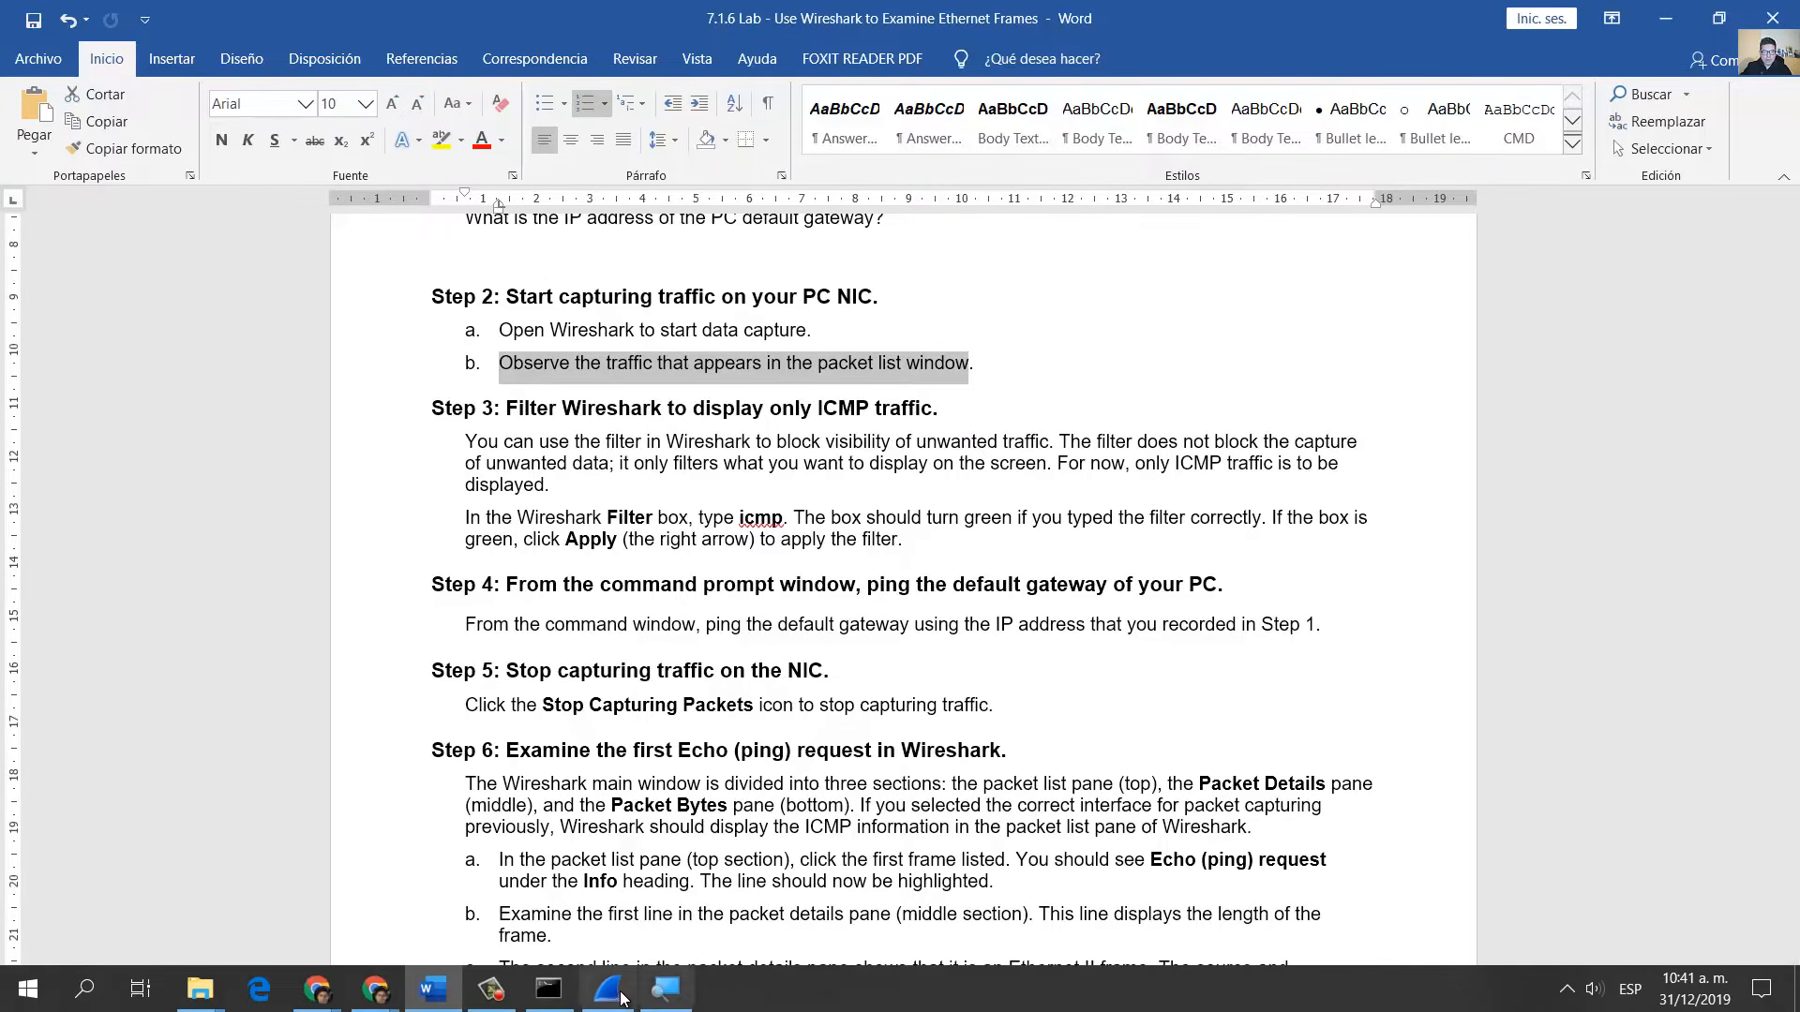
- Switch to Wireshark, look through ARP frames 27 to 55, and minimize both Wireshark and Word
click(608, 992)
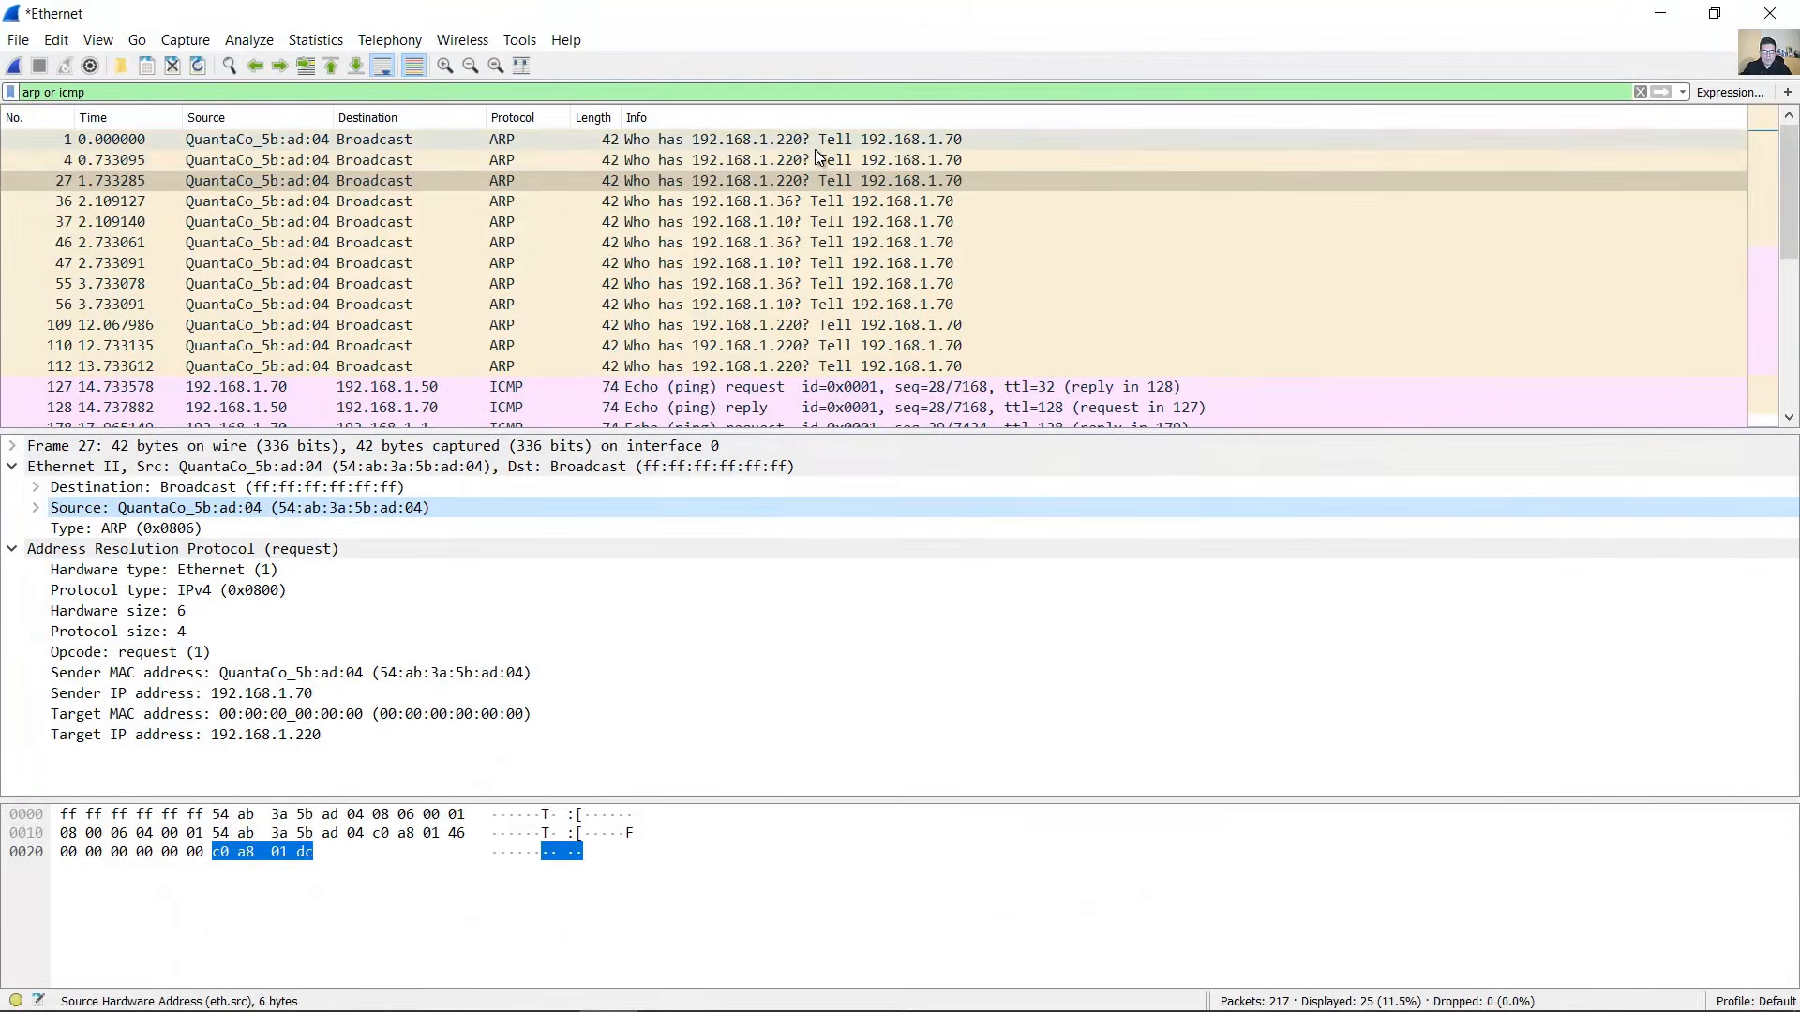
click(818, 180)
click(822, 205)
click(821, 223)
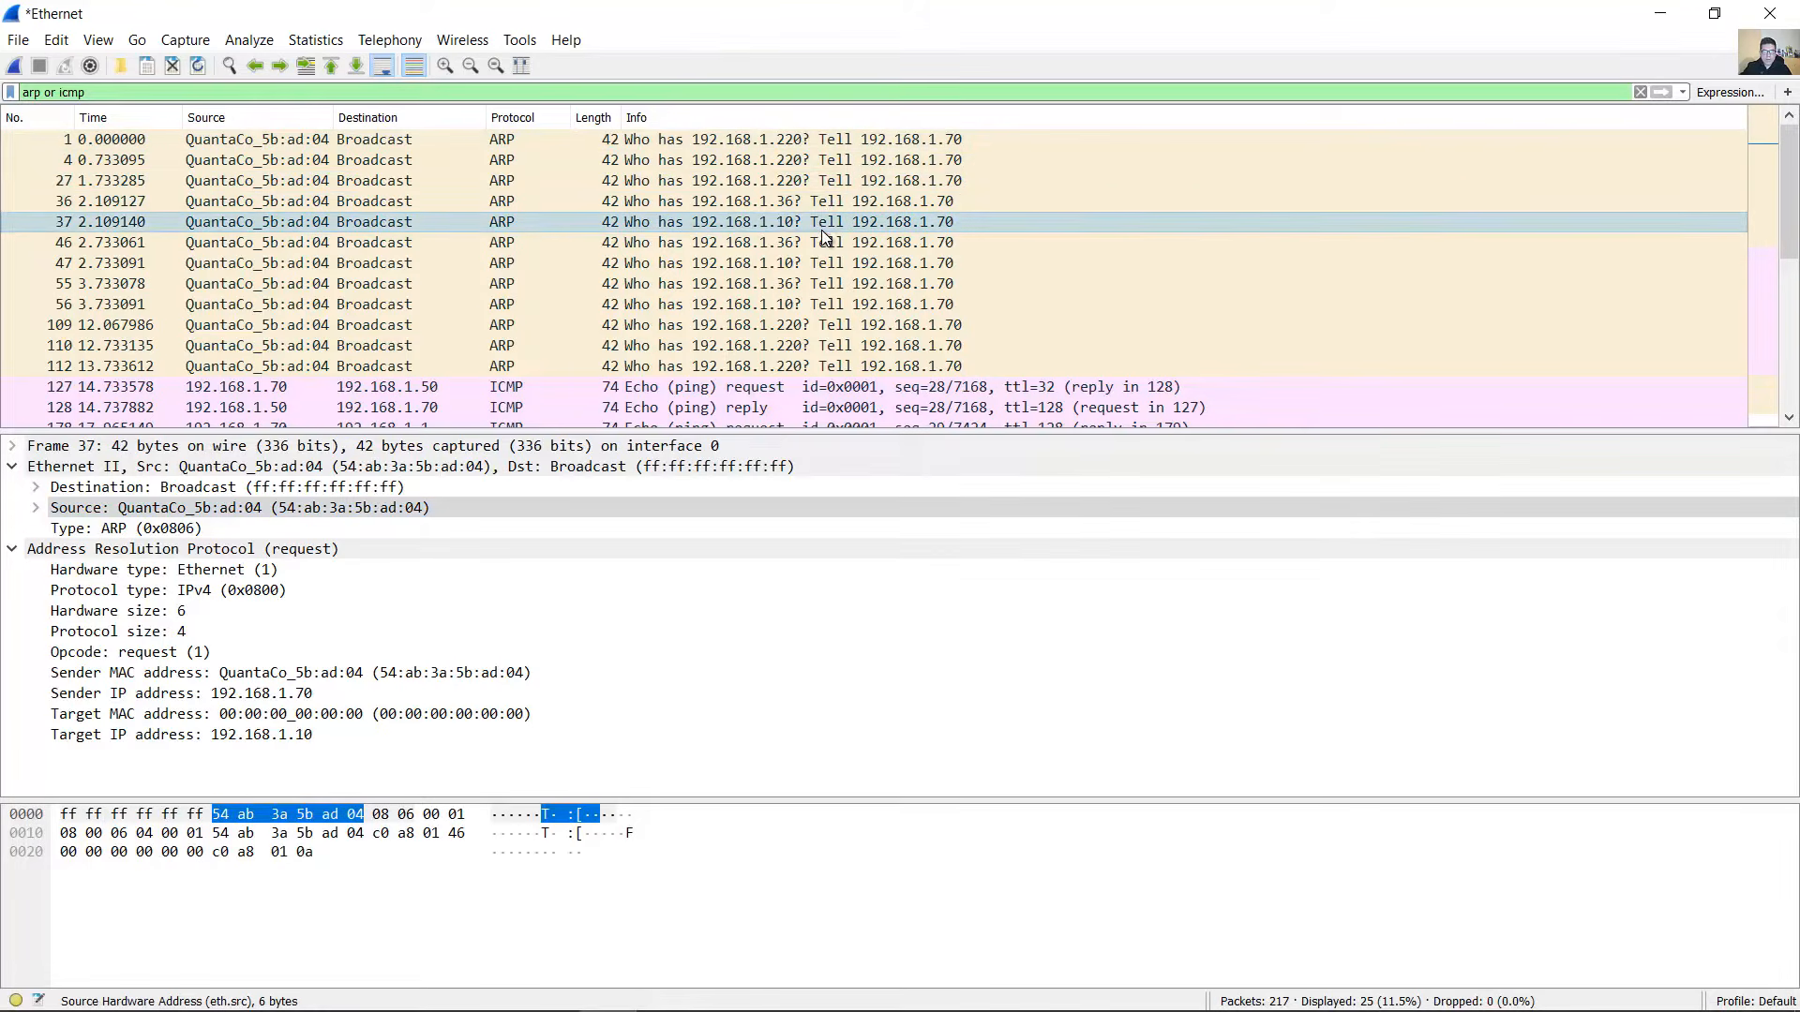
click(824, 244)
click(826, 264)
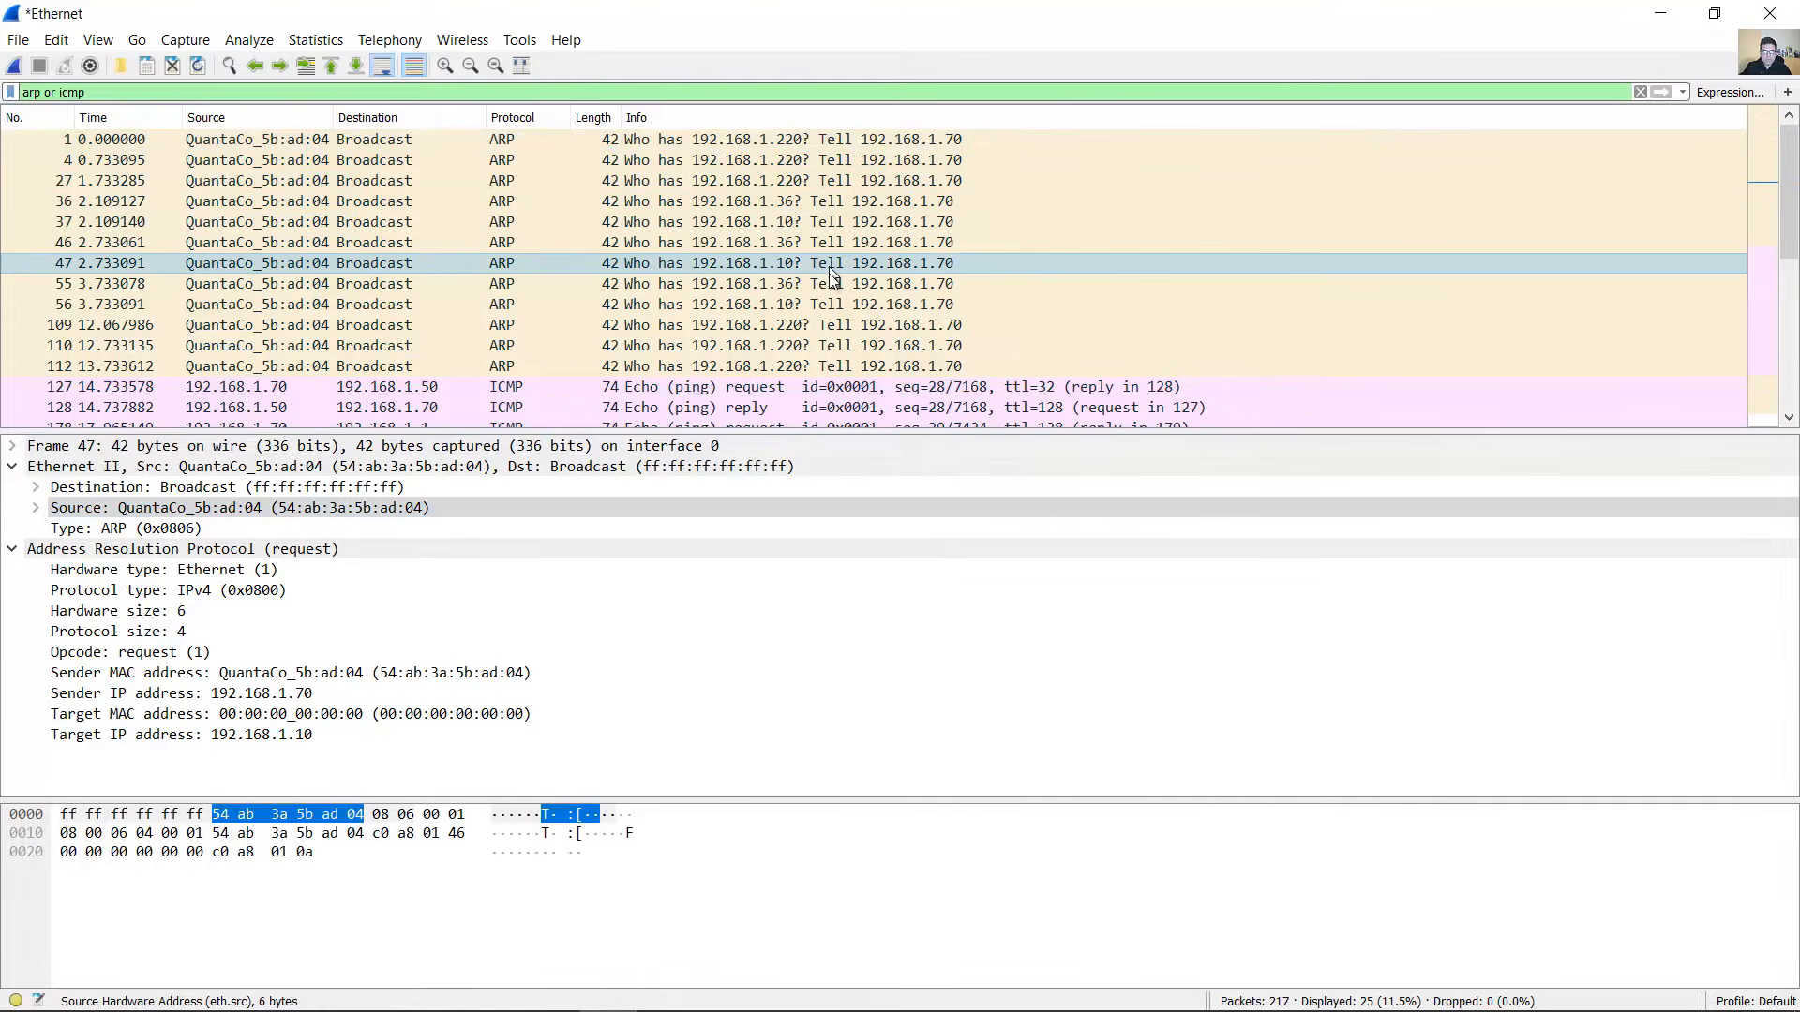
click(827, 283)
click(1661, 7)
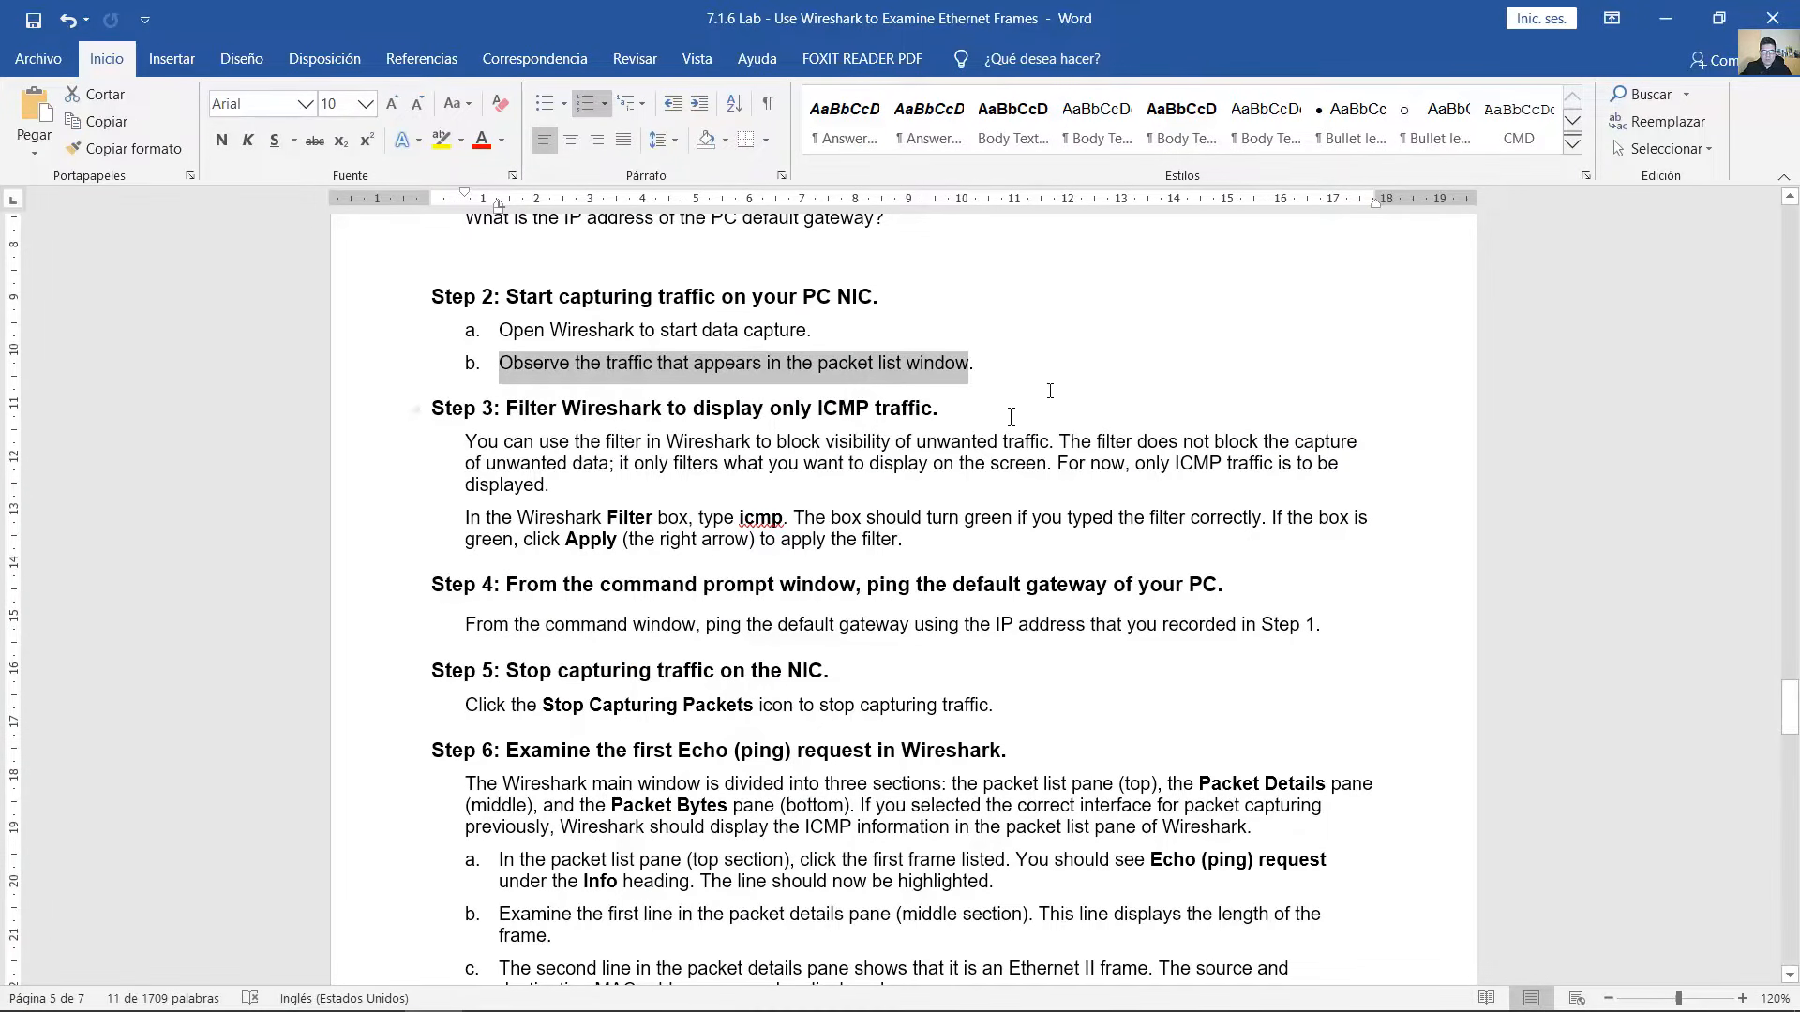
click(1665, 18)
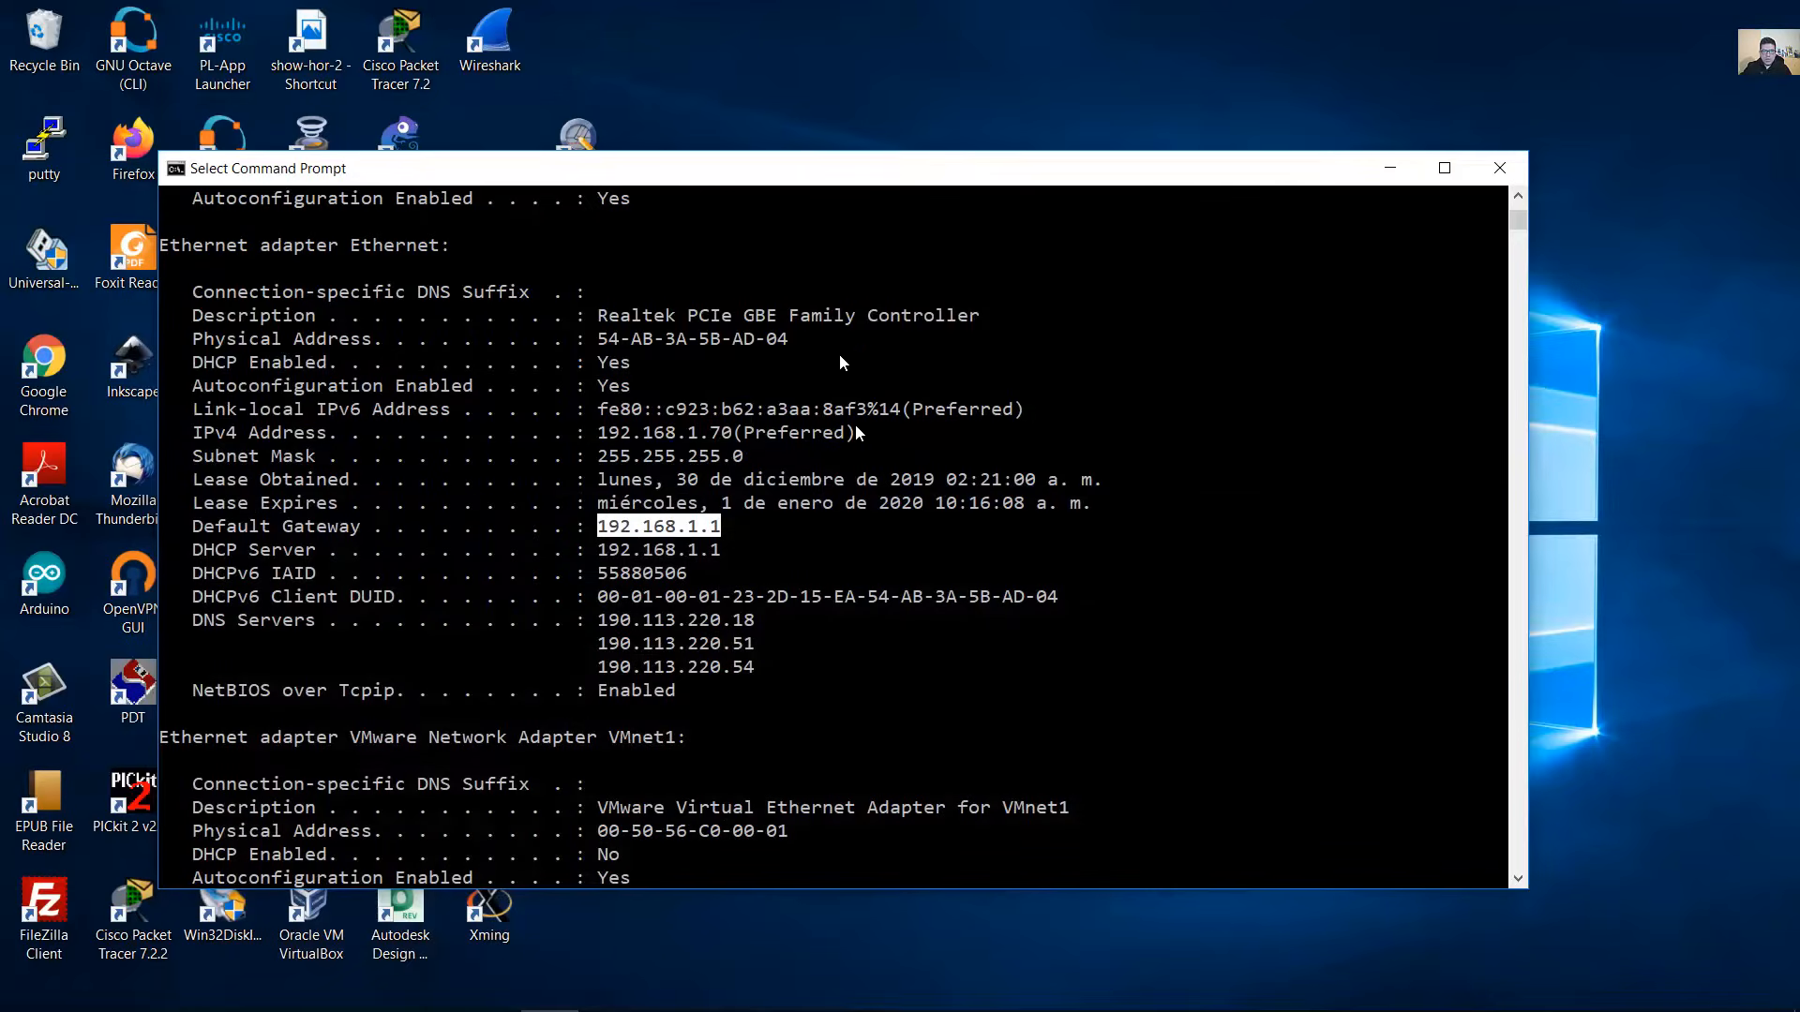
- Return to Wireshark and go through the captured ICMP echo request and reply frames one by one, from frame 127 to frame 195
click(544, 994)
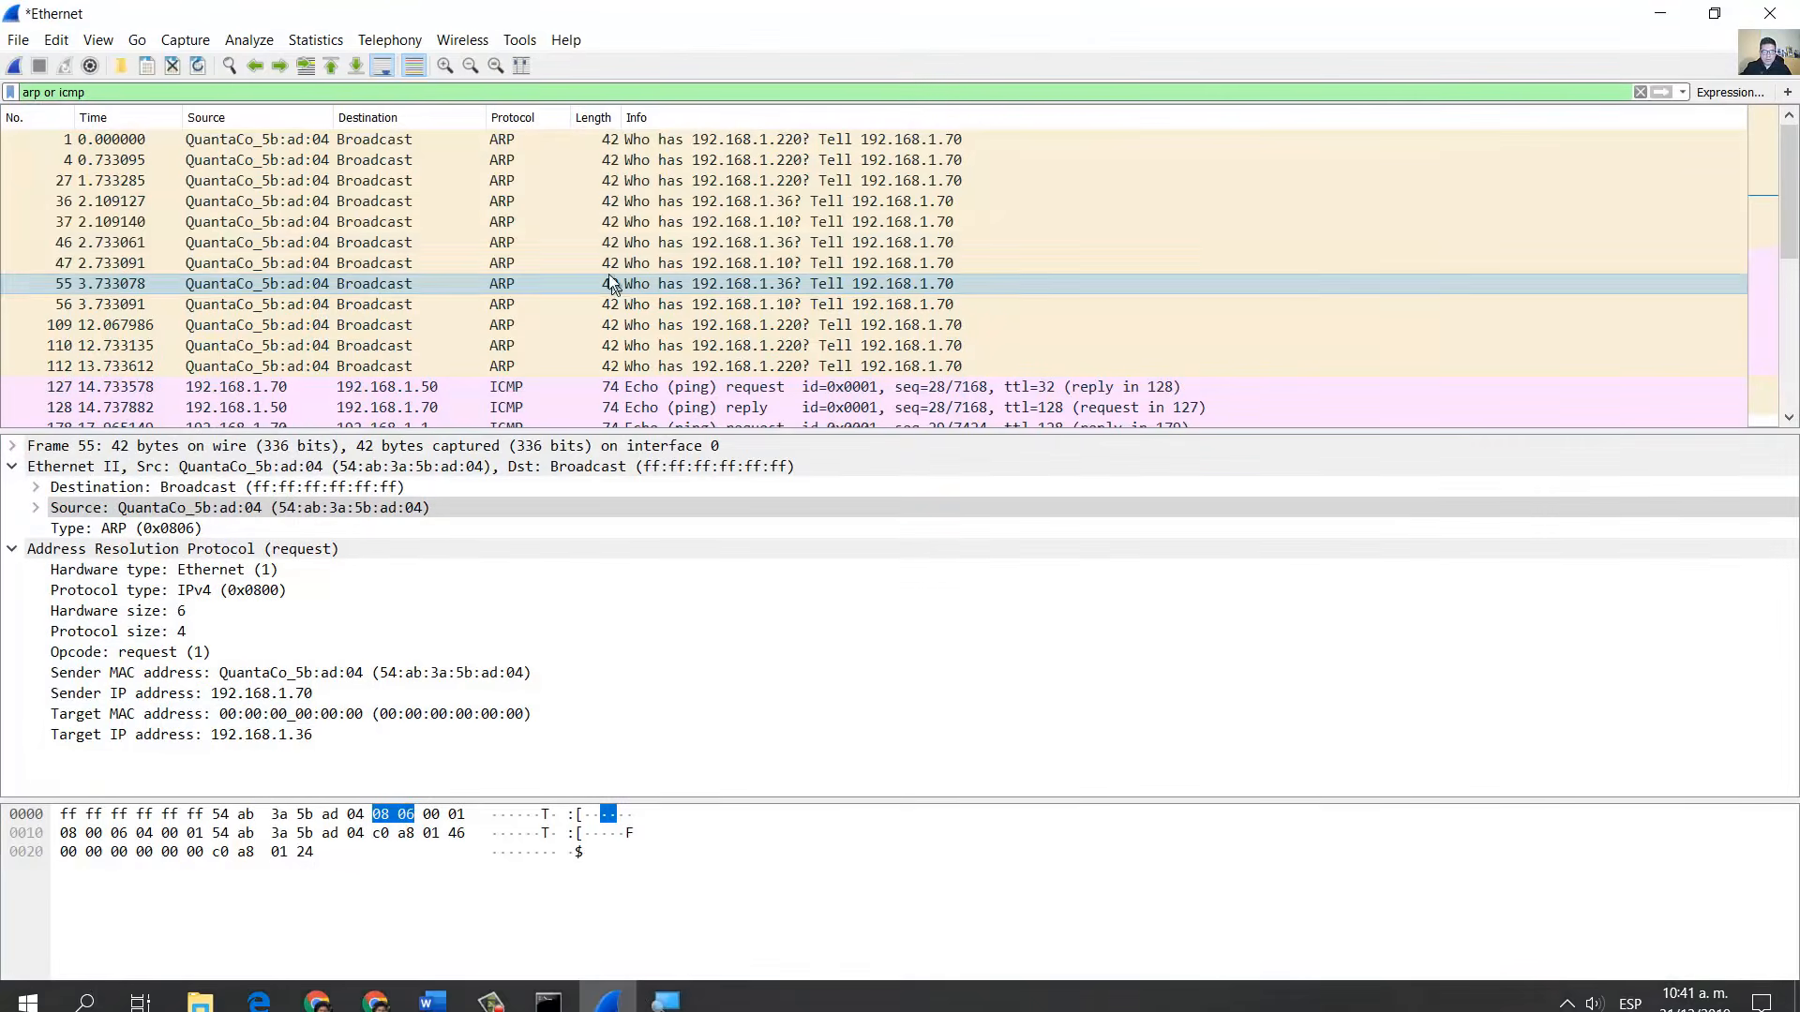
scroll(694, 273, down, 4)
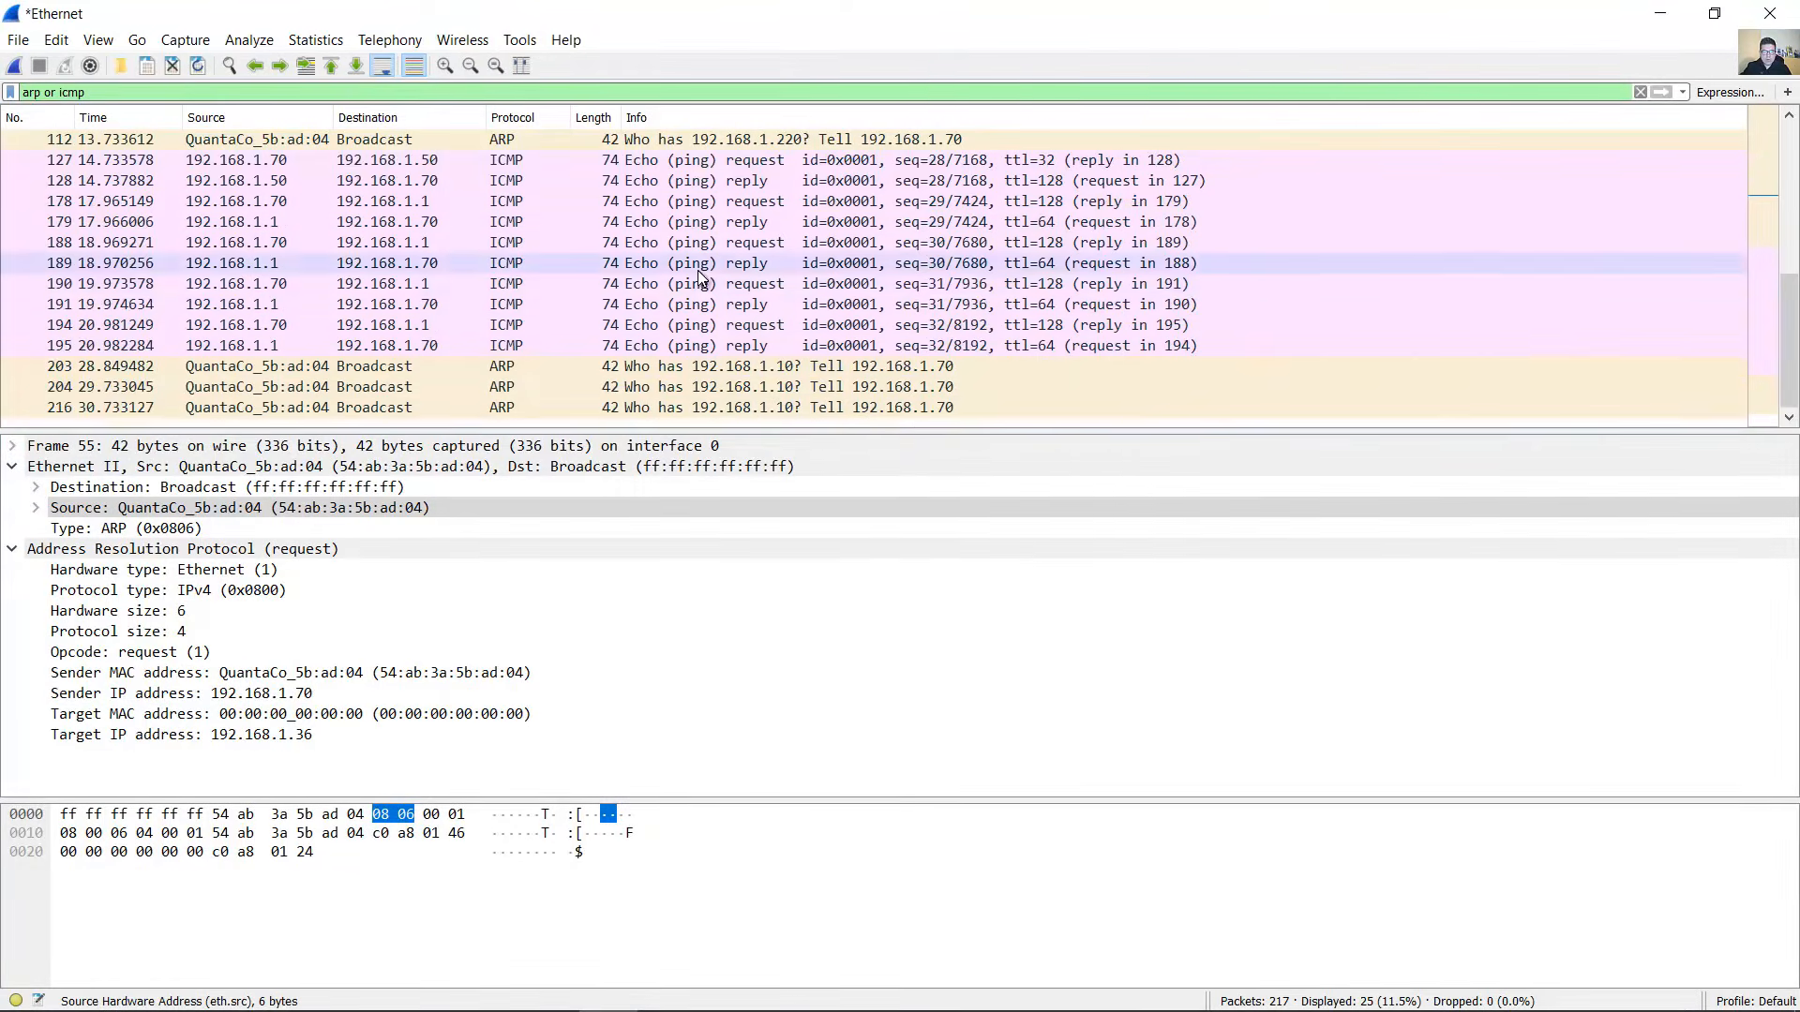
scroll(699, 279, up, 1)
scroll(697, 278, down, 1)
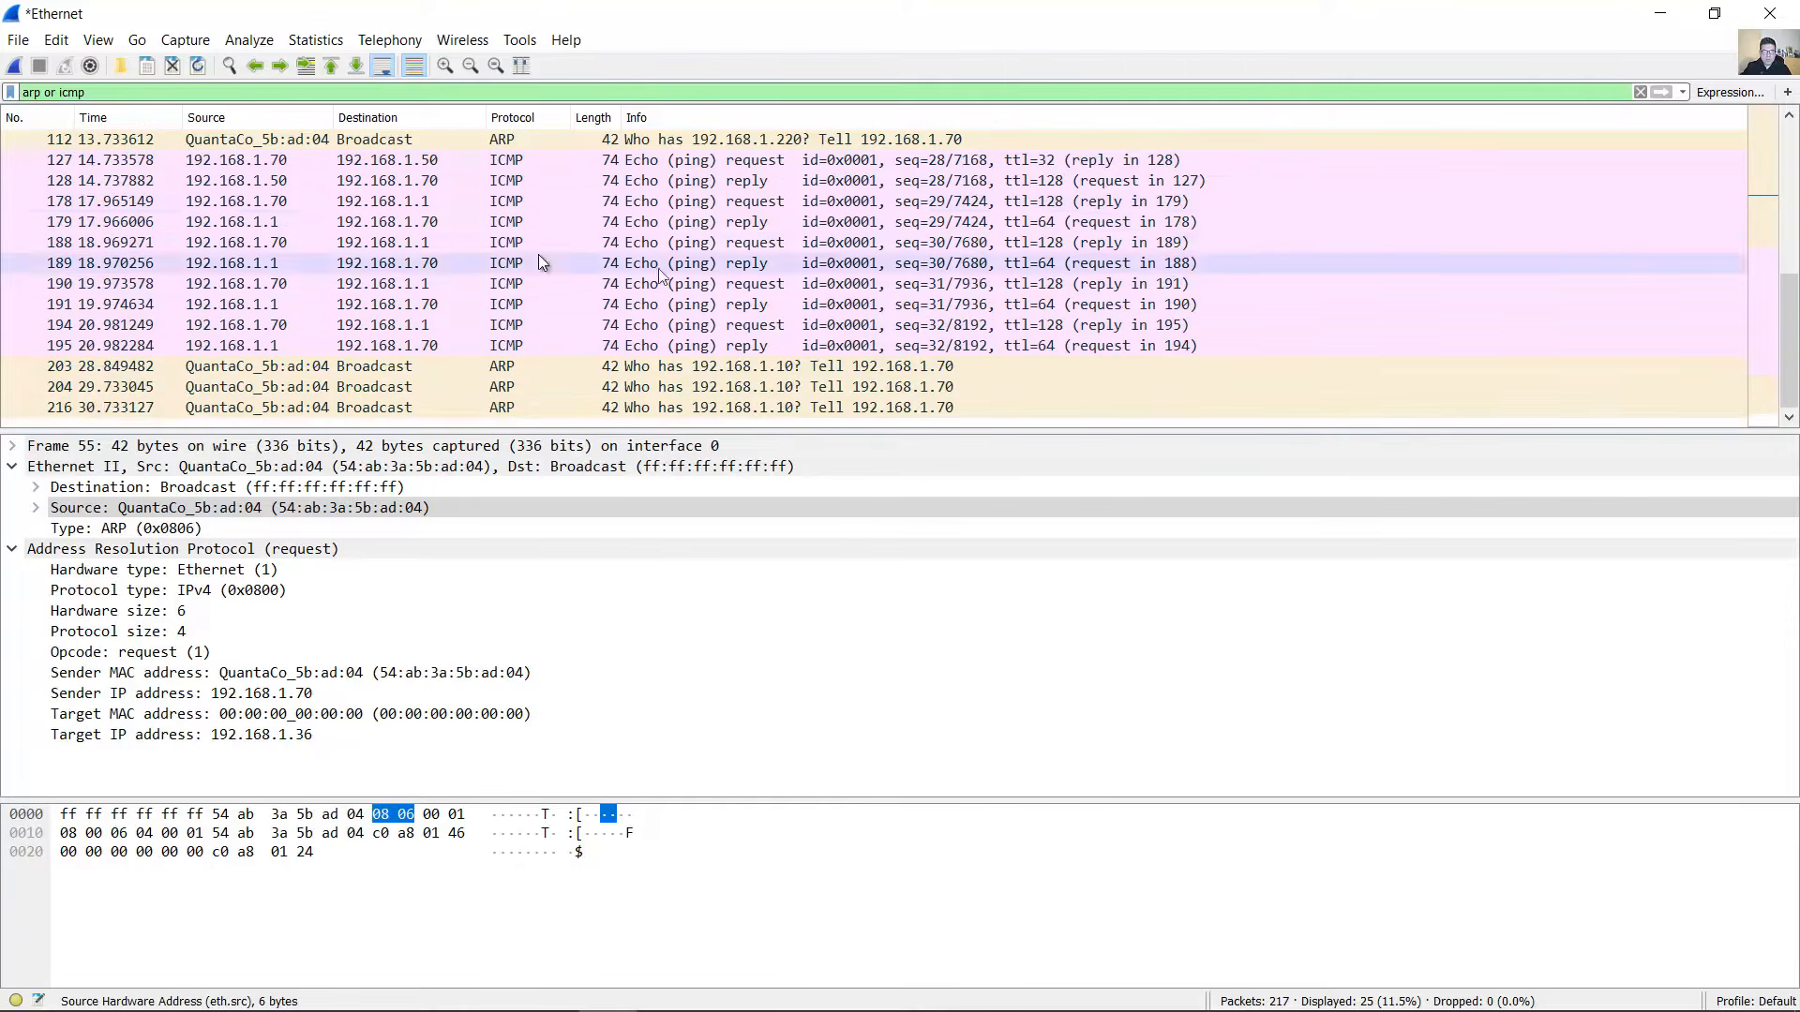
click(422, 165)
click(422, 180)
click(449, 203)
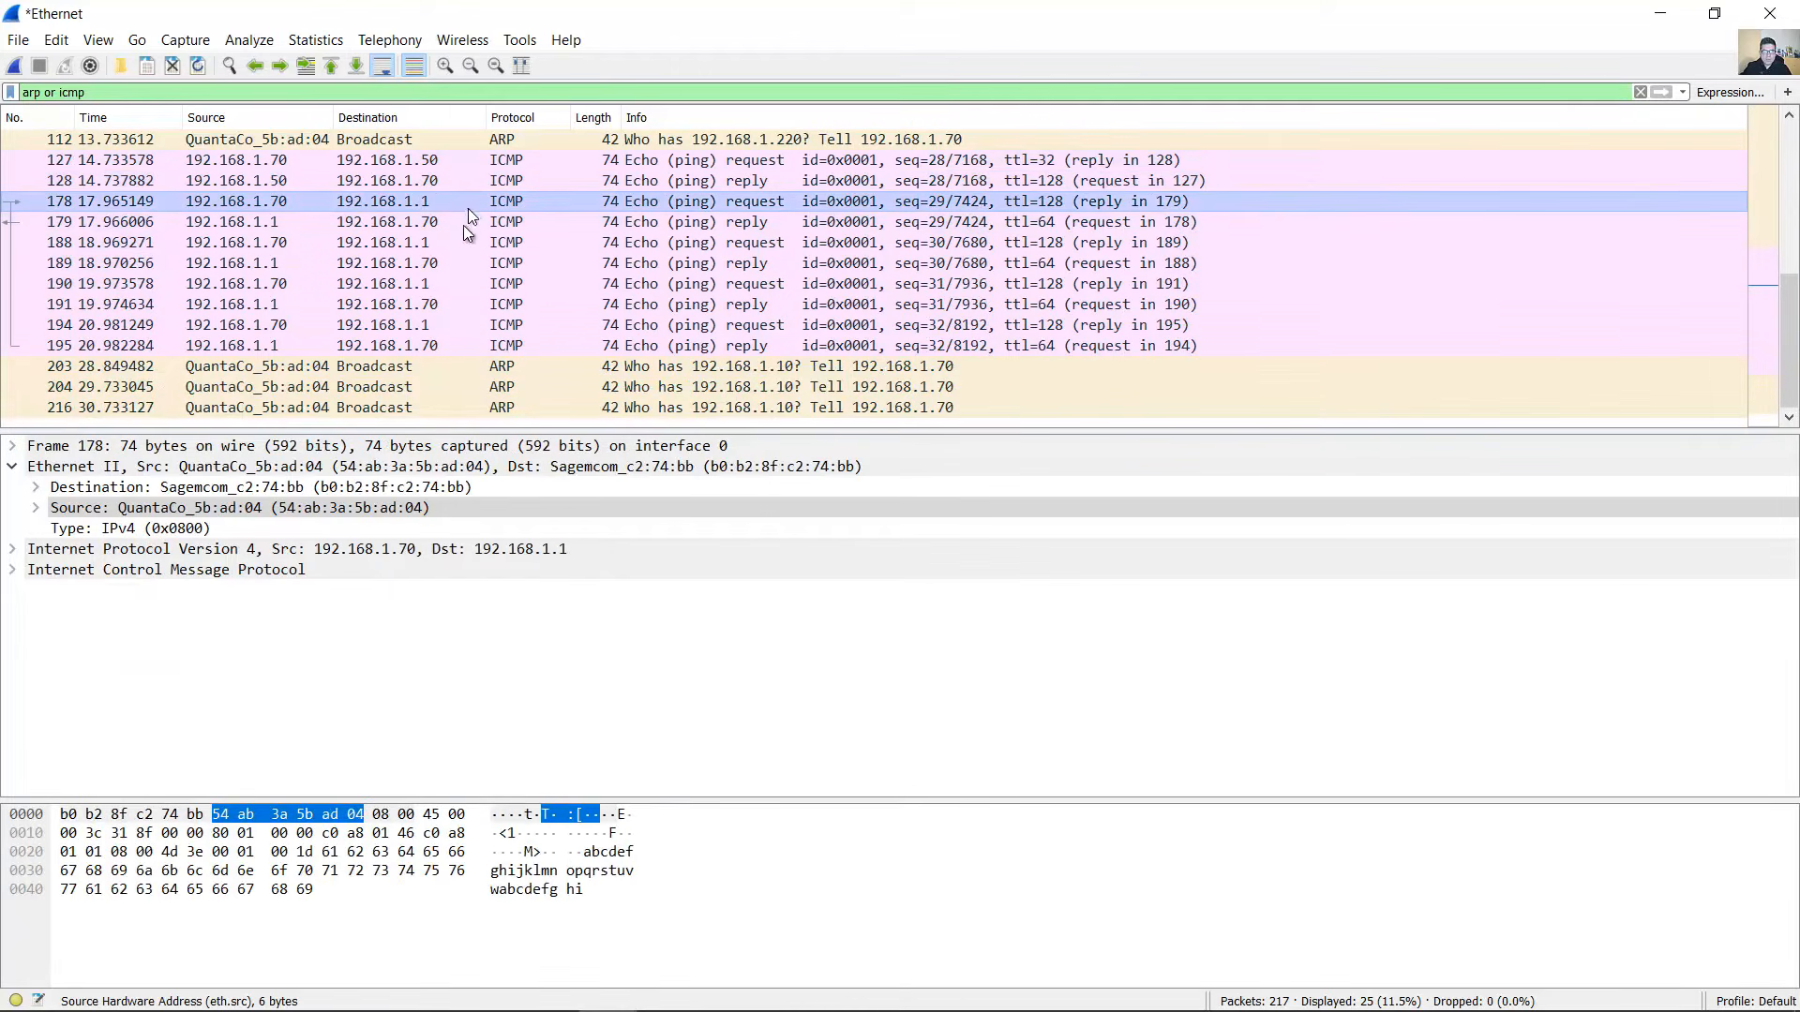
click(463, 223)
click(467, 244)
click(474, 265)
click(480, 285)
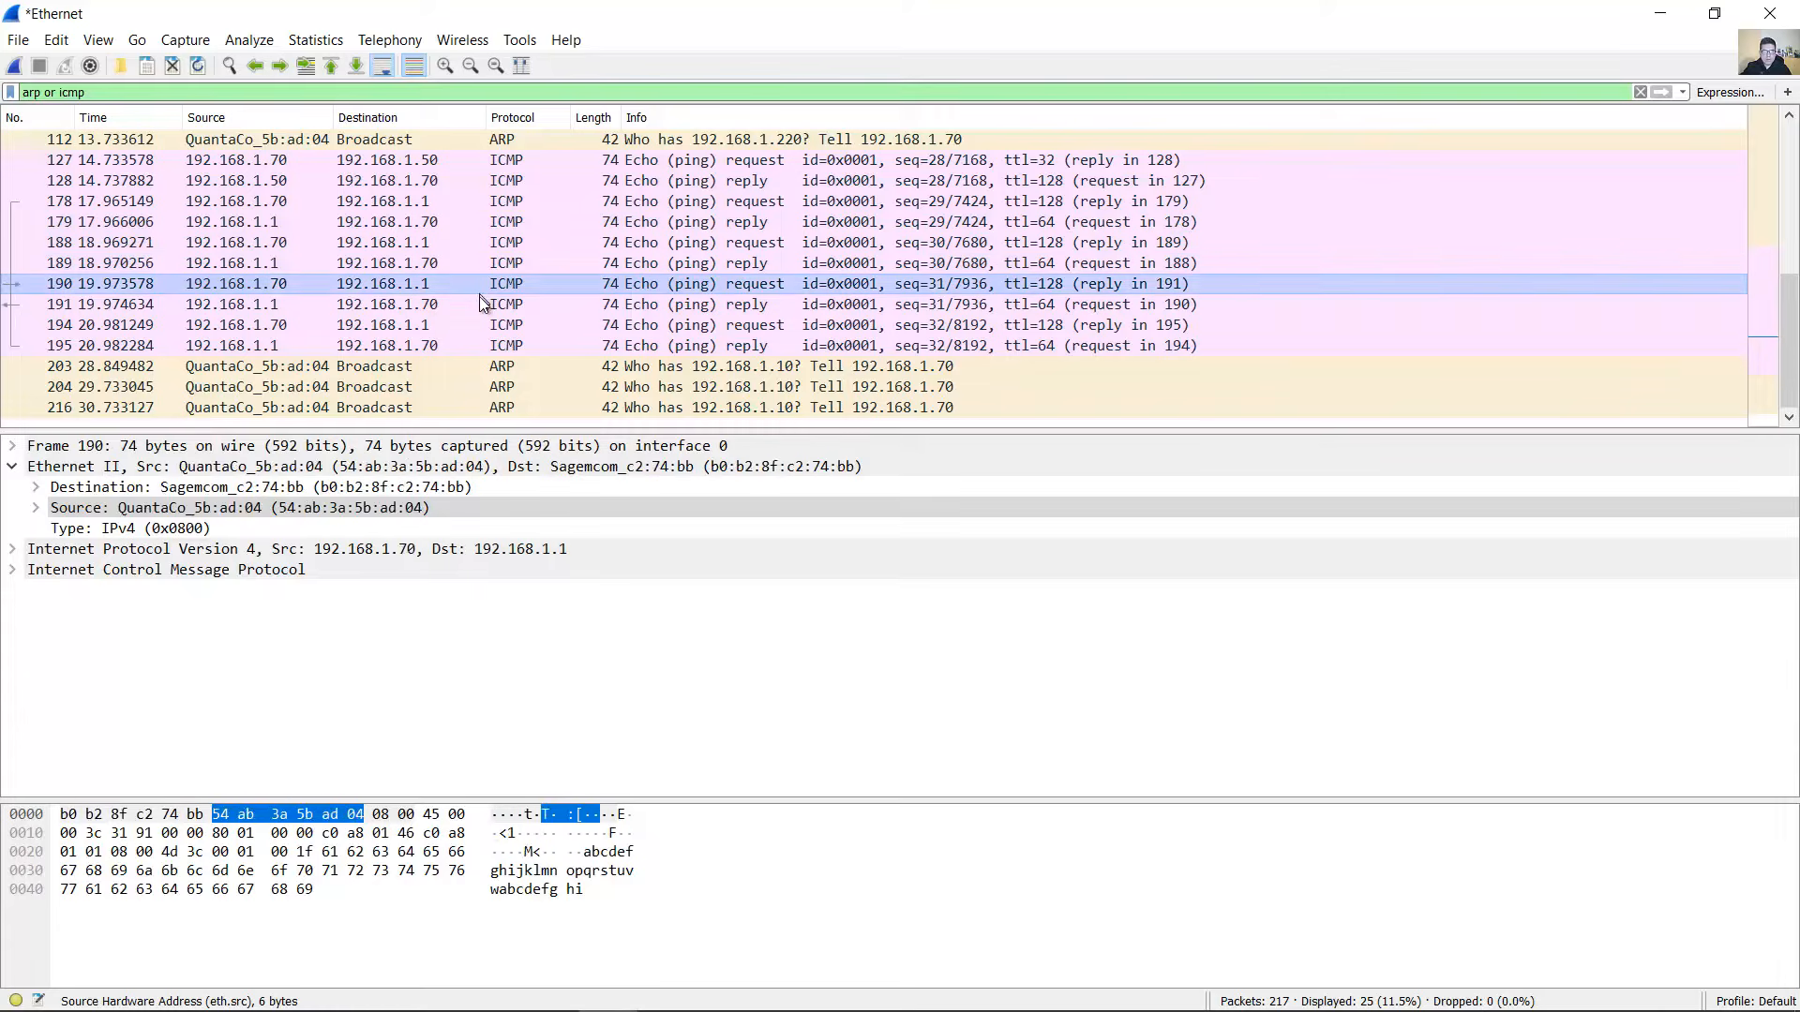
click(478, 303)
click(456, 324)
click(459, 345)
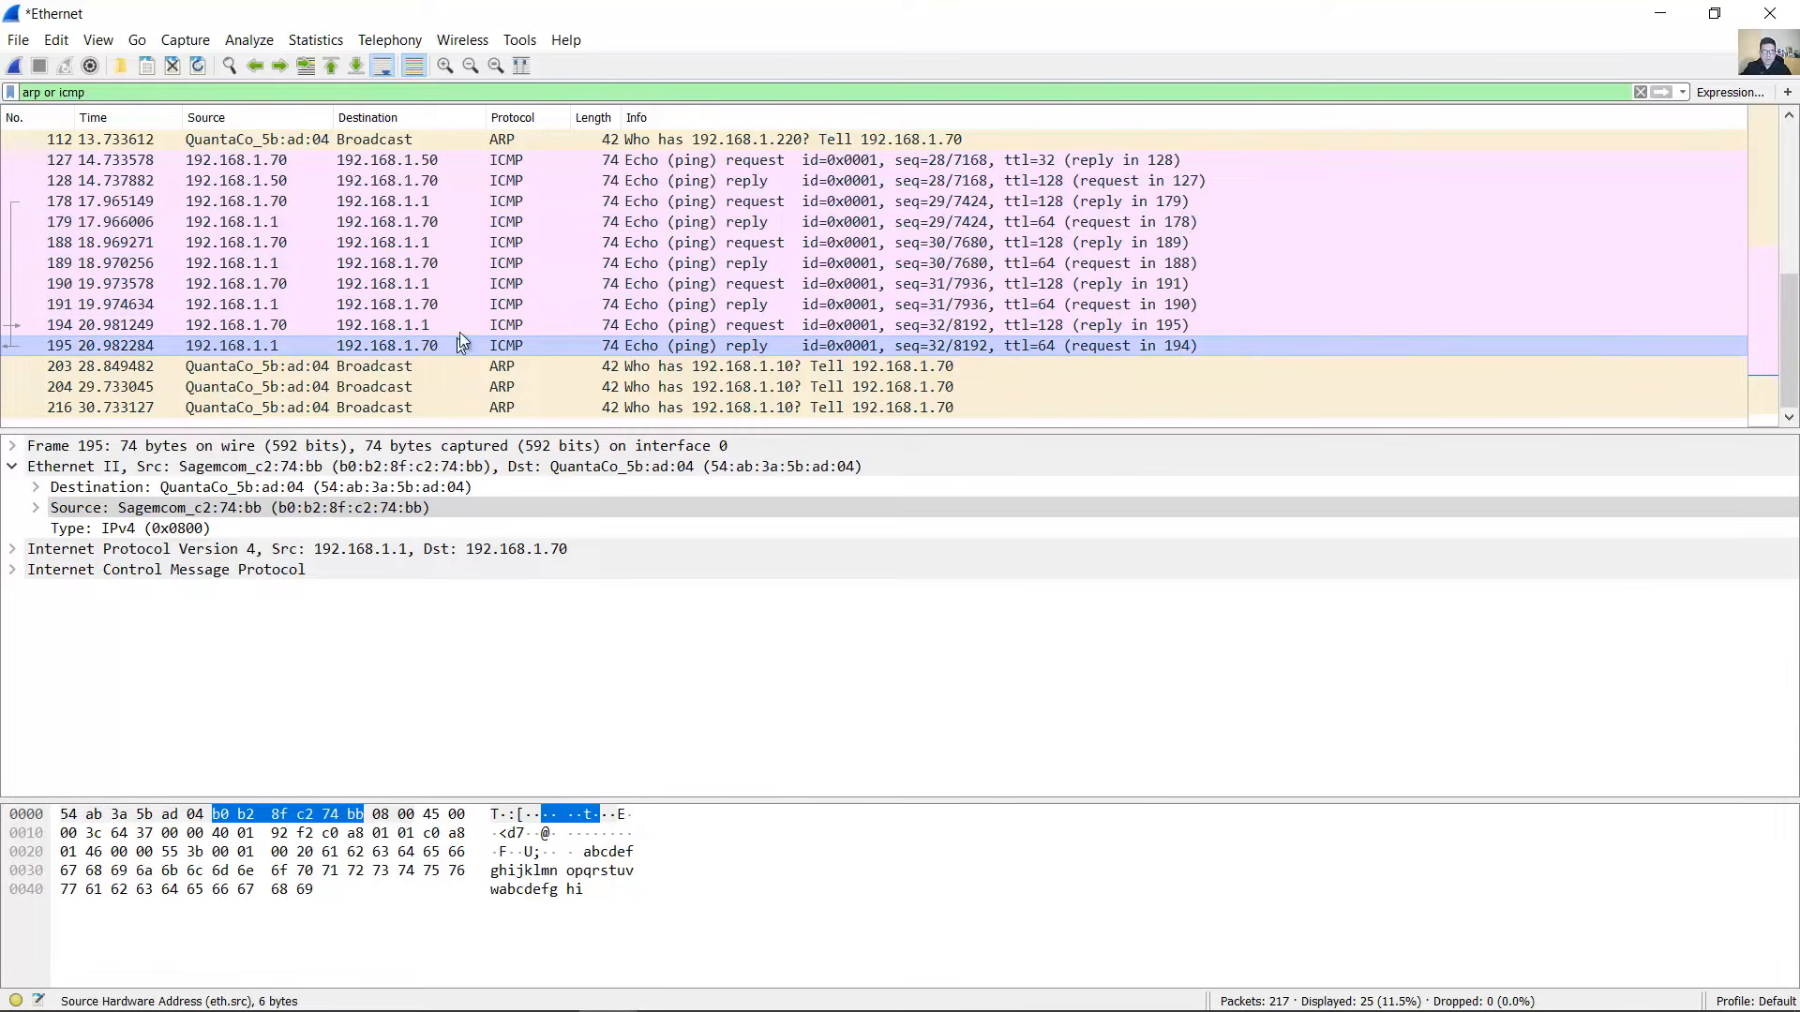
- Start a new Wireshark capture without saving the old packets, and ping the default gateway 192.168.1.1 from the Command Prompt
click(14, 73)
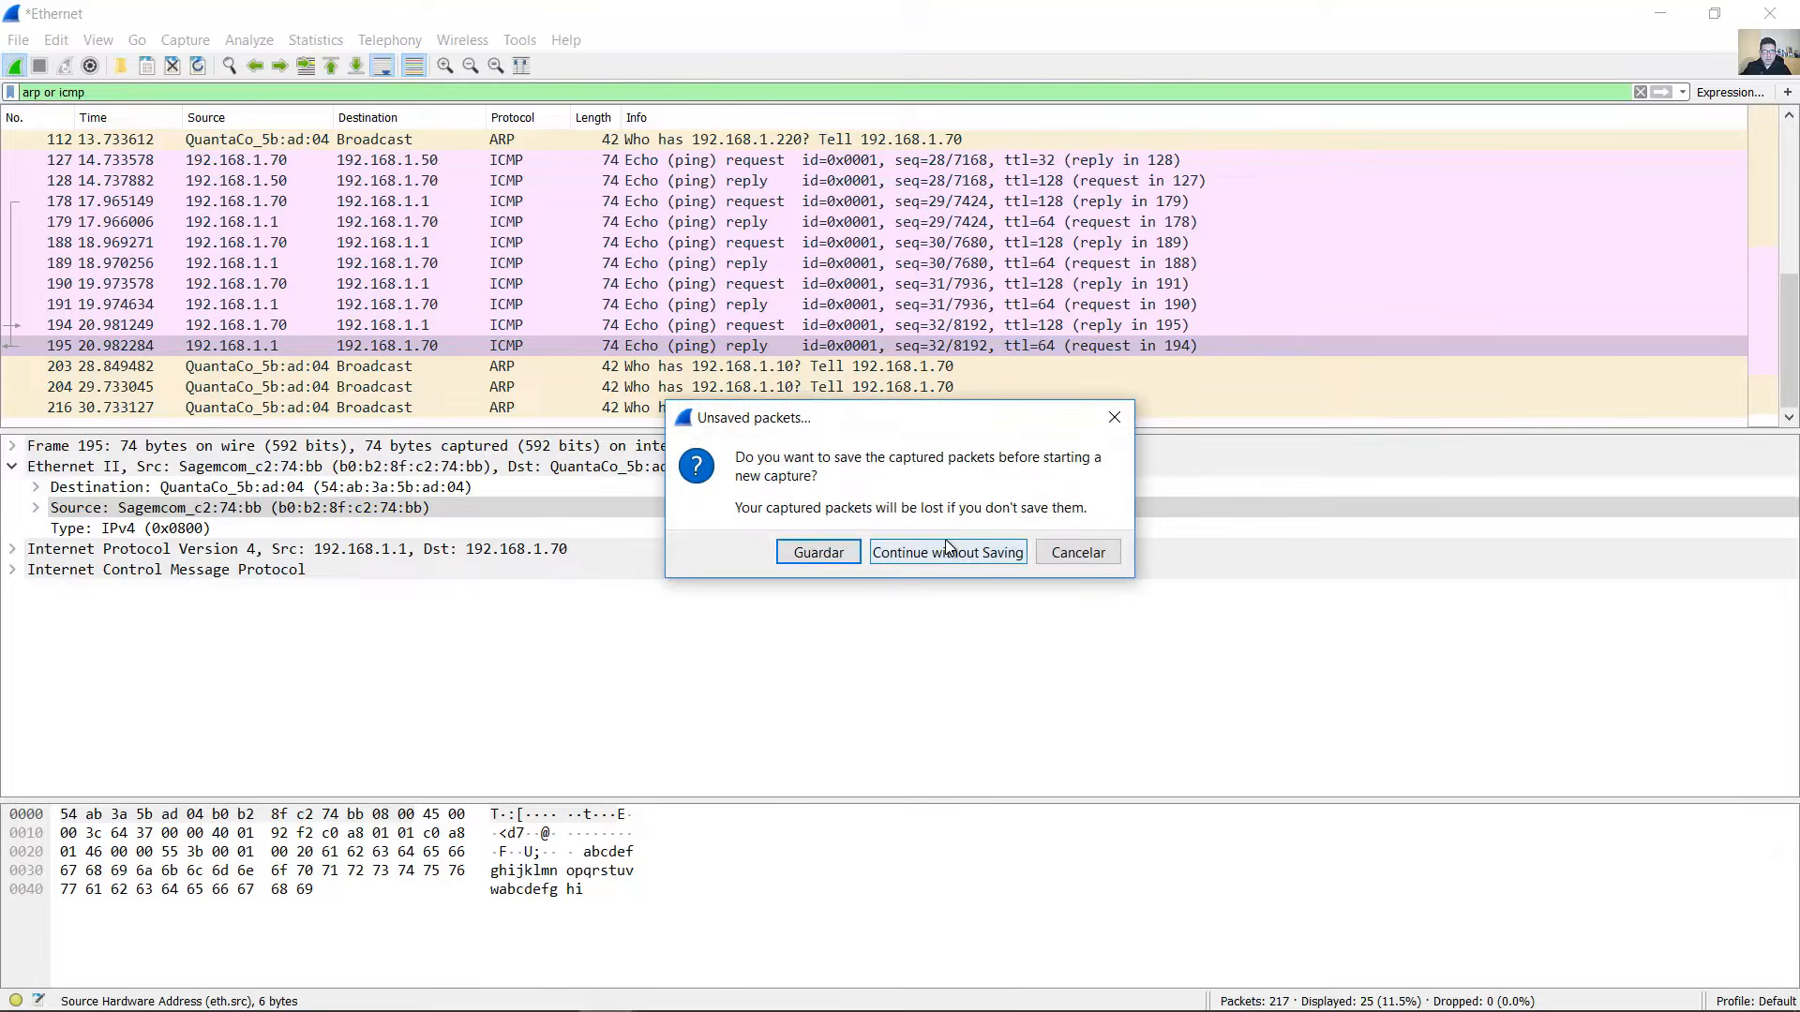
click(990, 553)
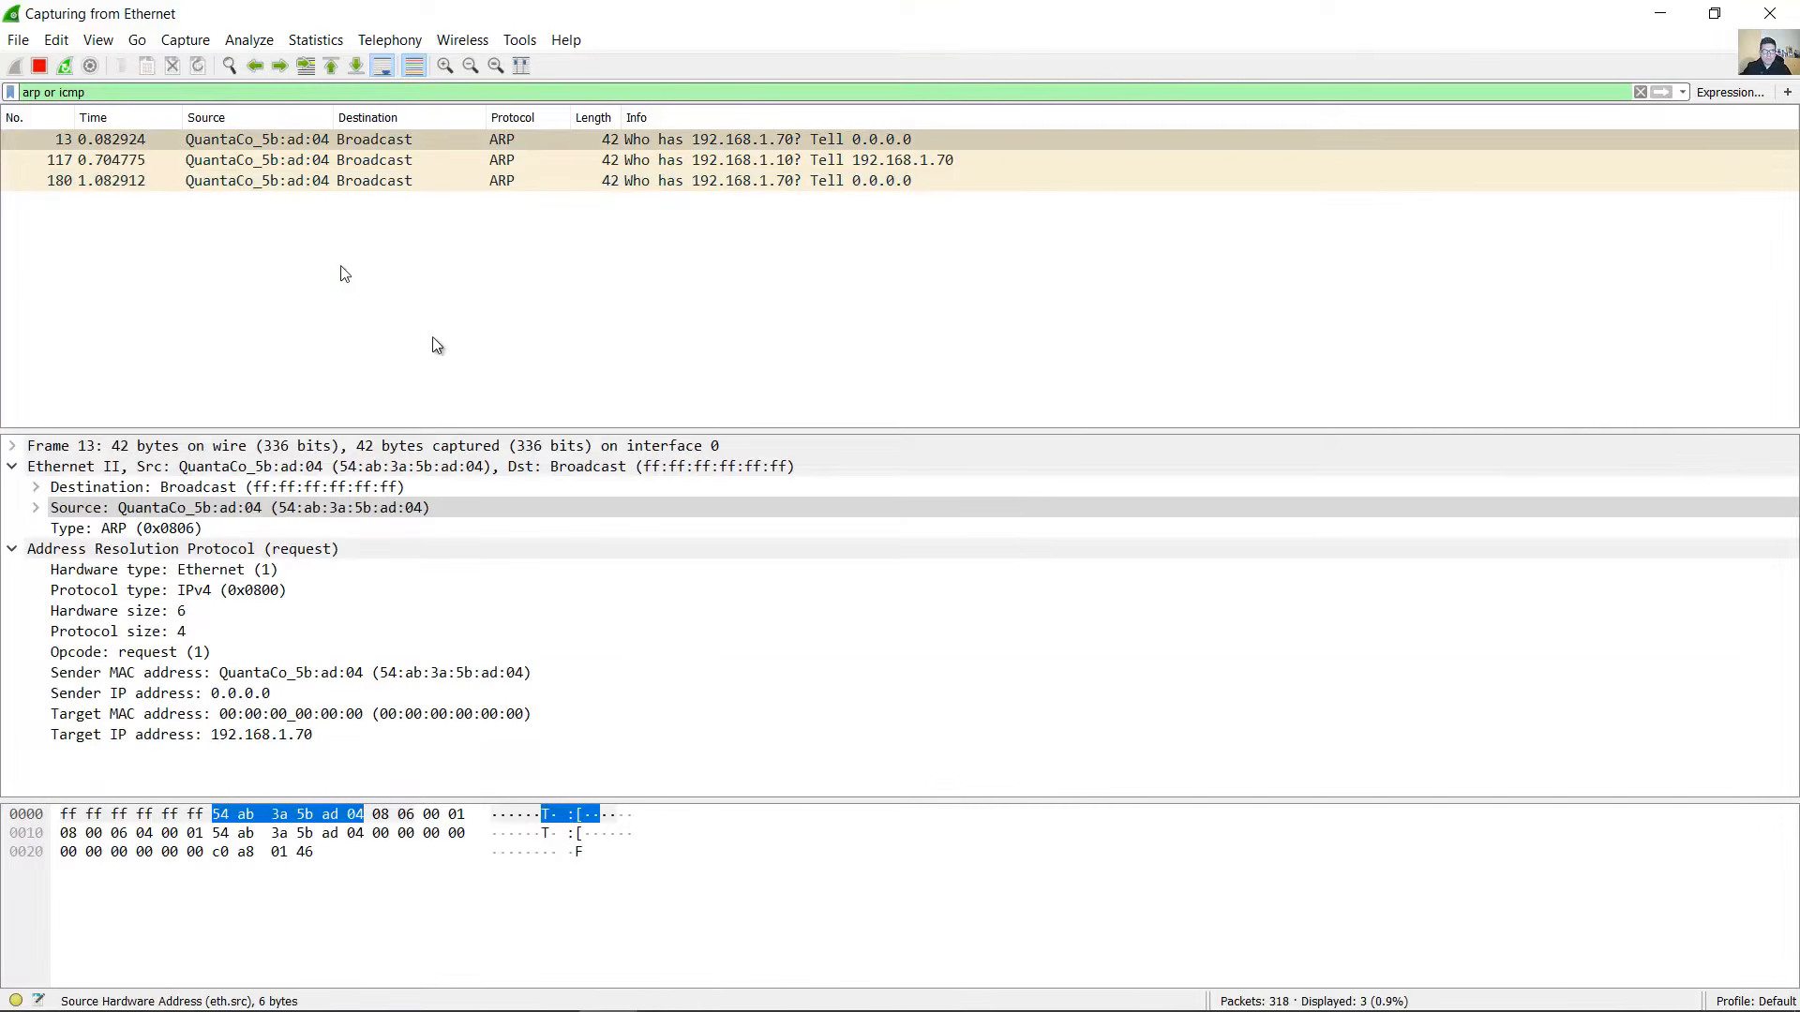
click(562, 1001)
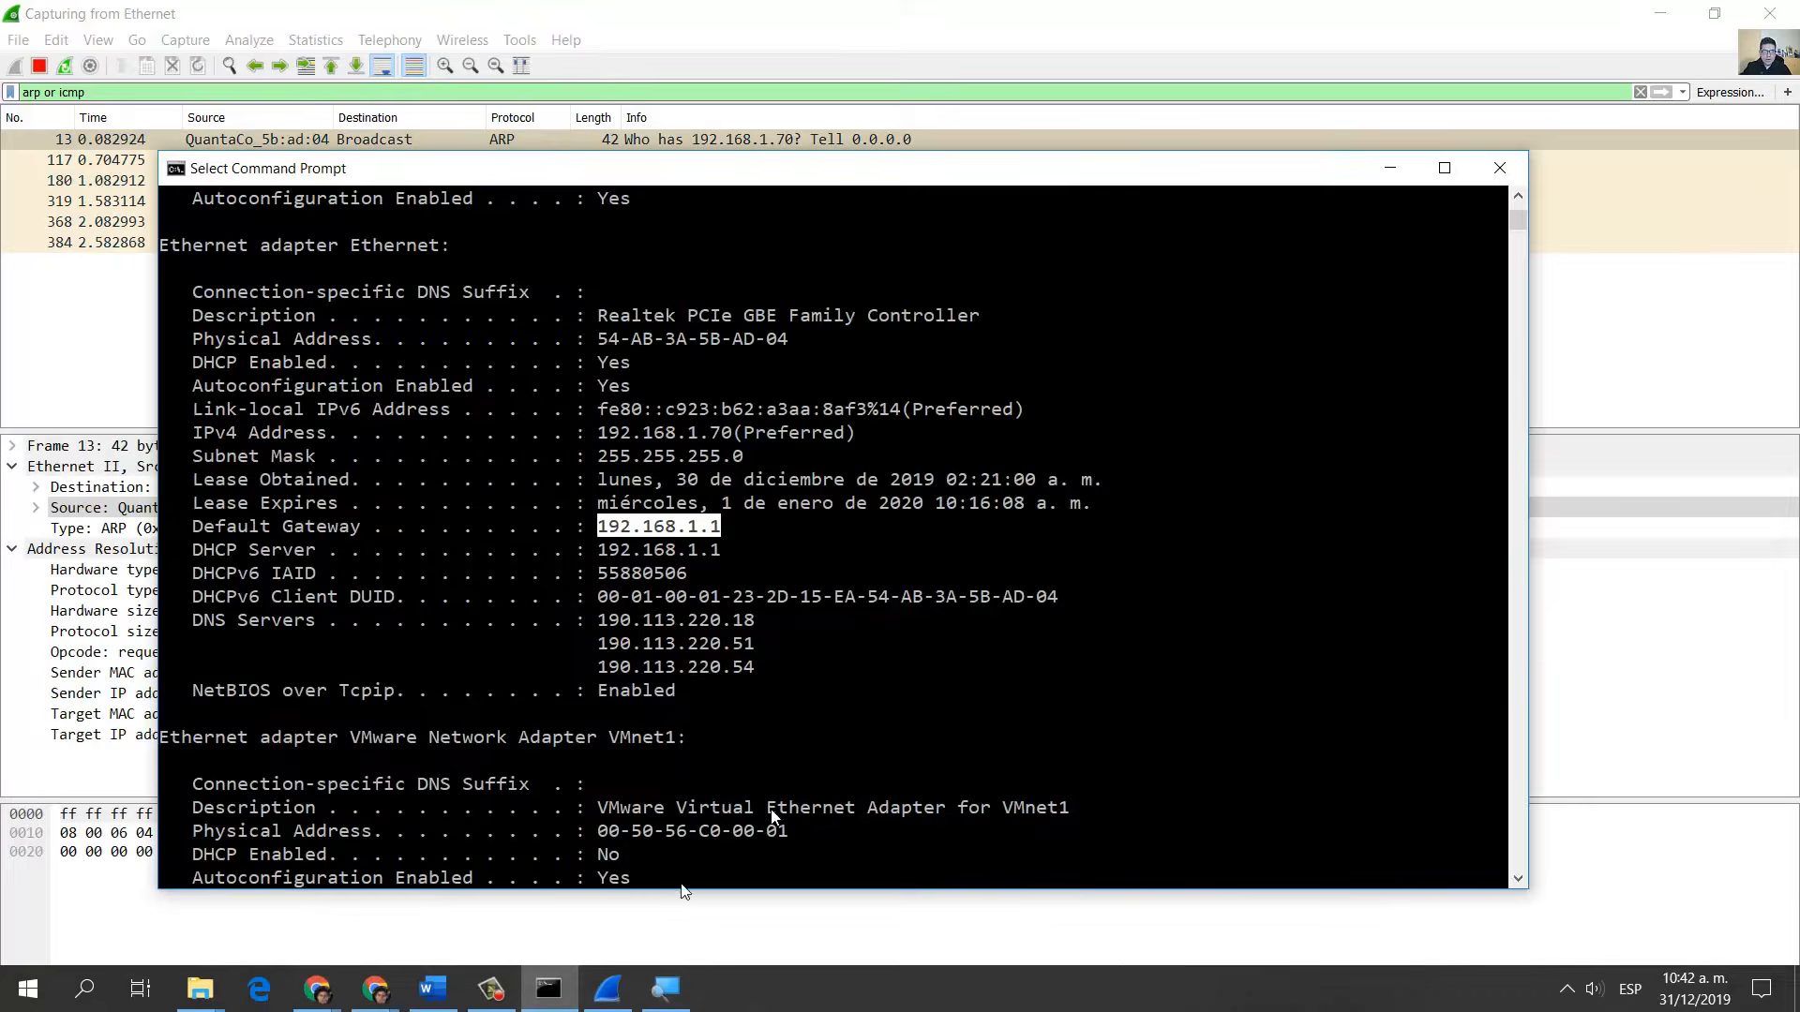
click(878, 719)
key(Up)
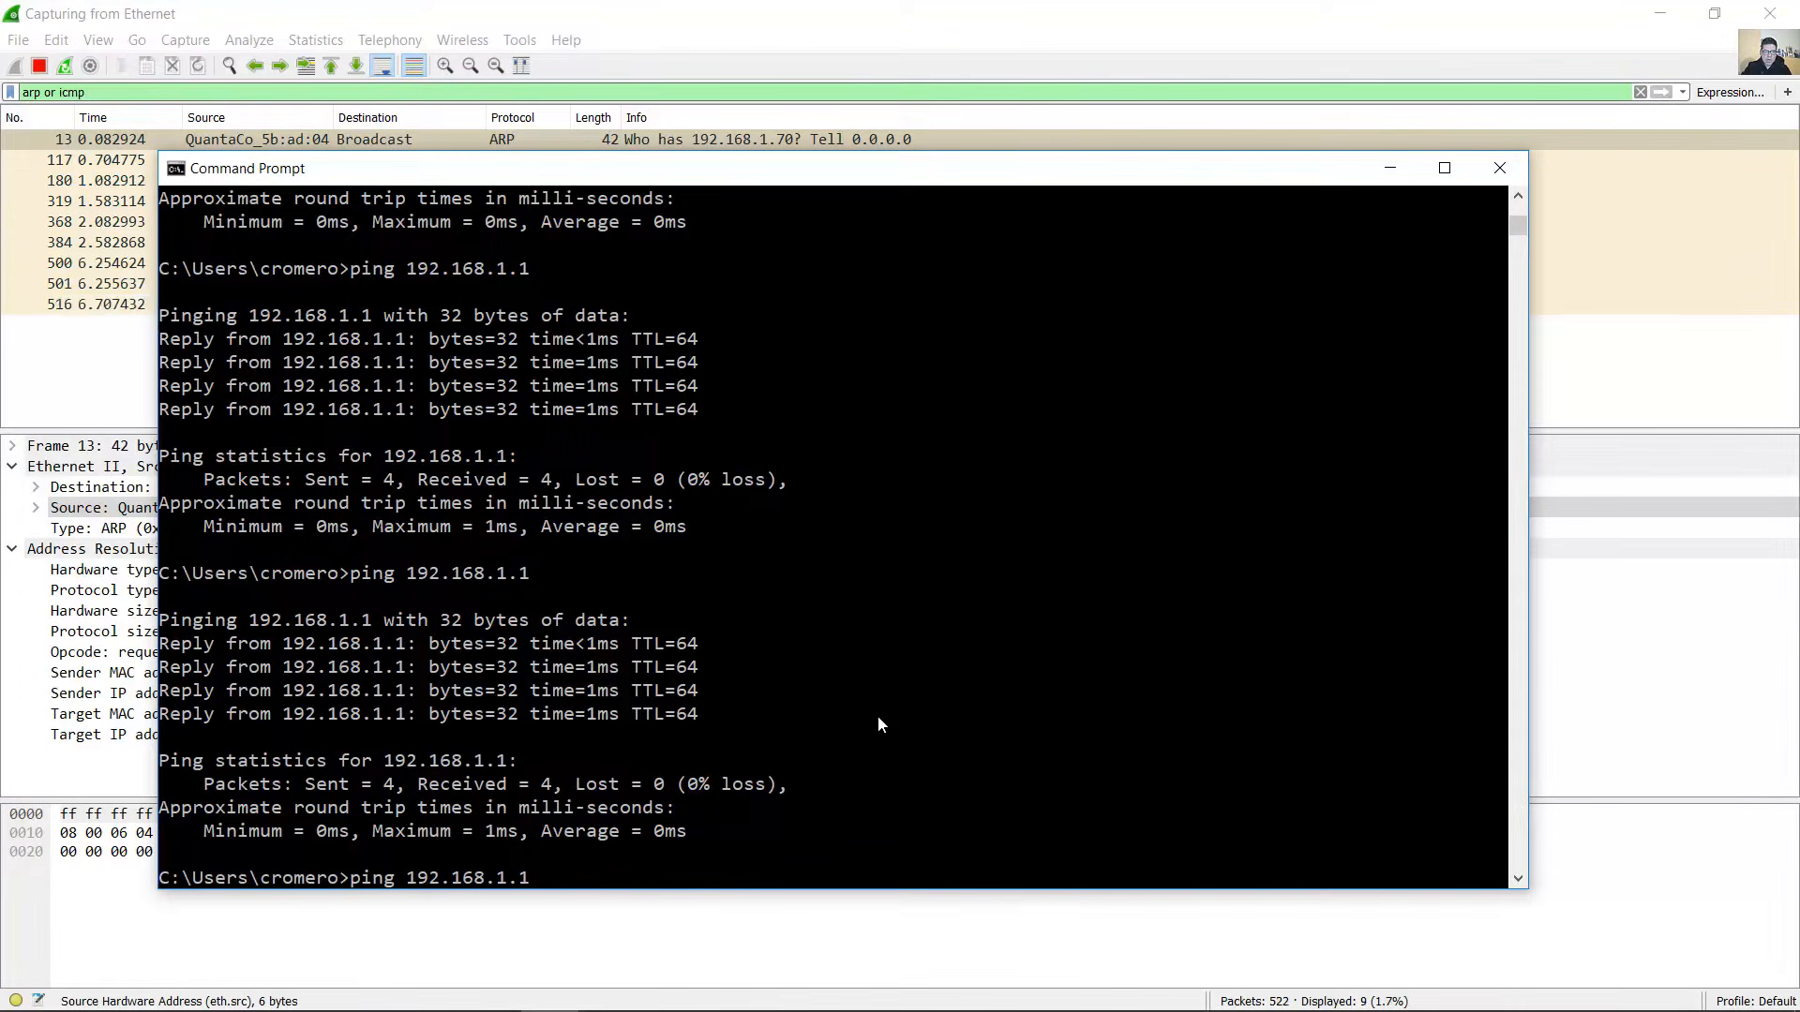
key(Return)
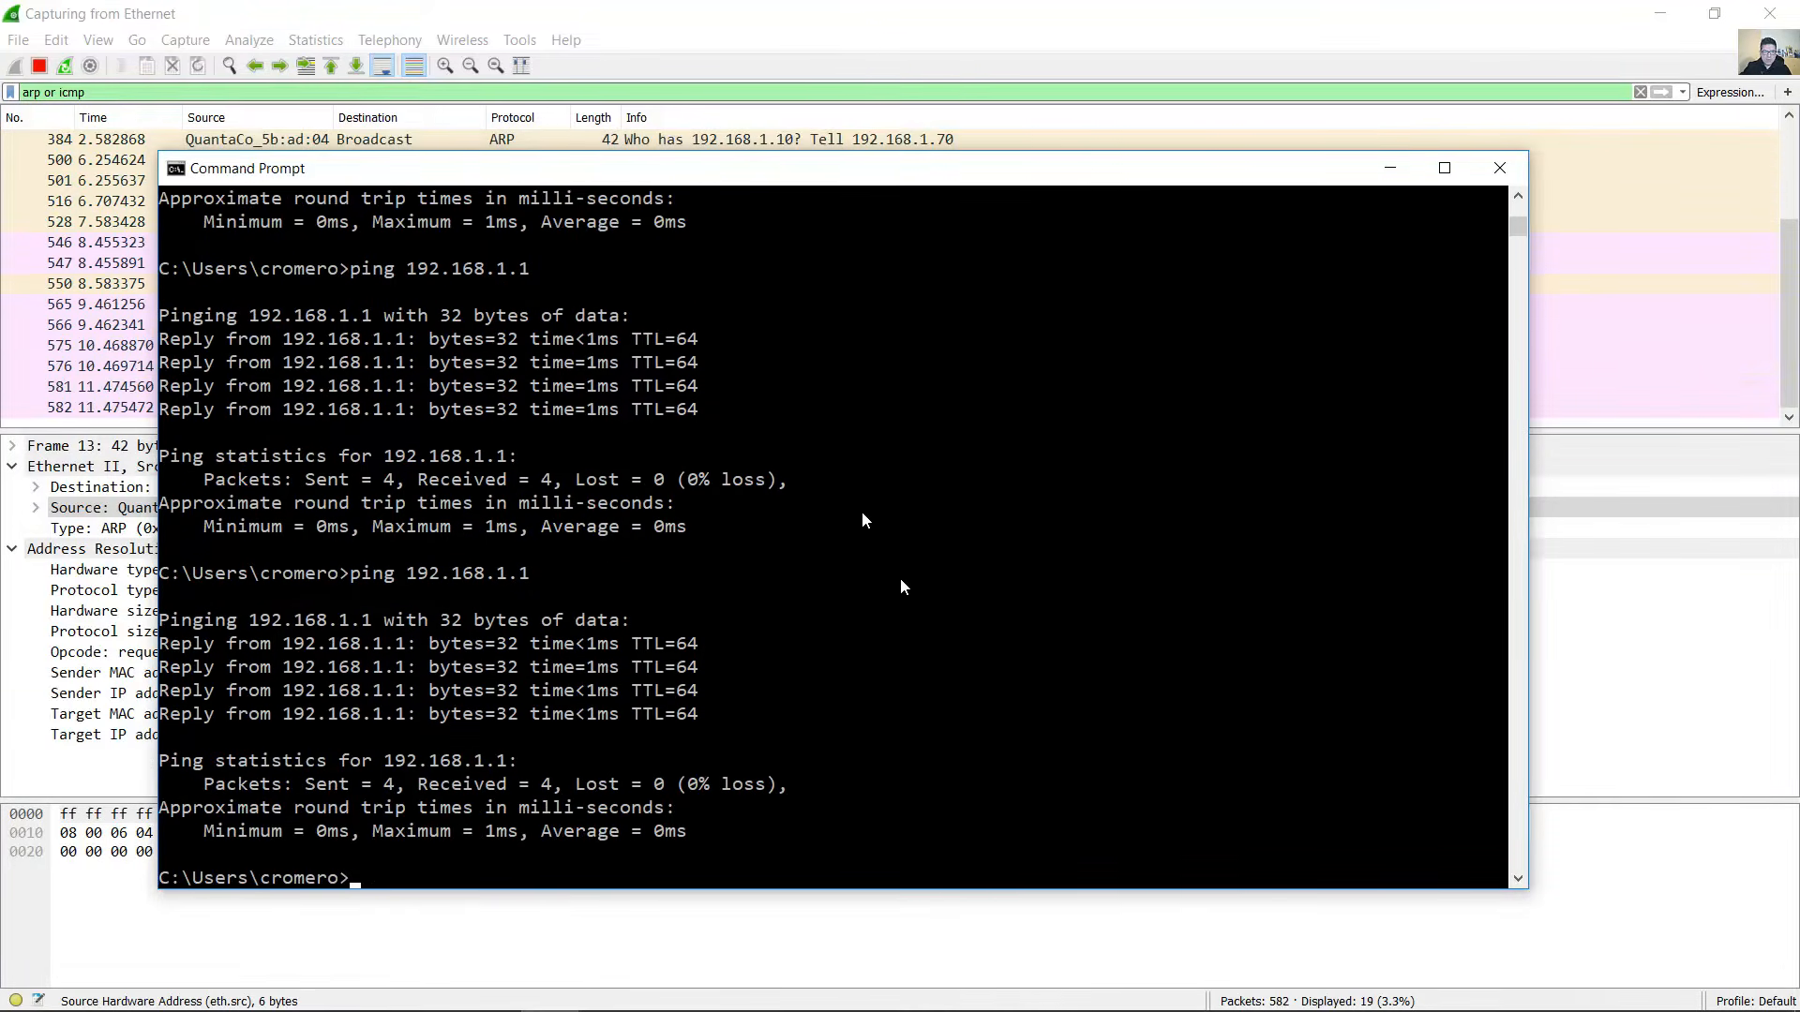
- Stop the running capture in Wireshark, and highlight the Step 3 heading about filtering ICMP traffic in Word
click(435, 19)
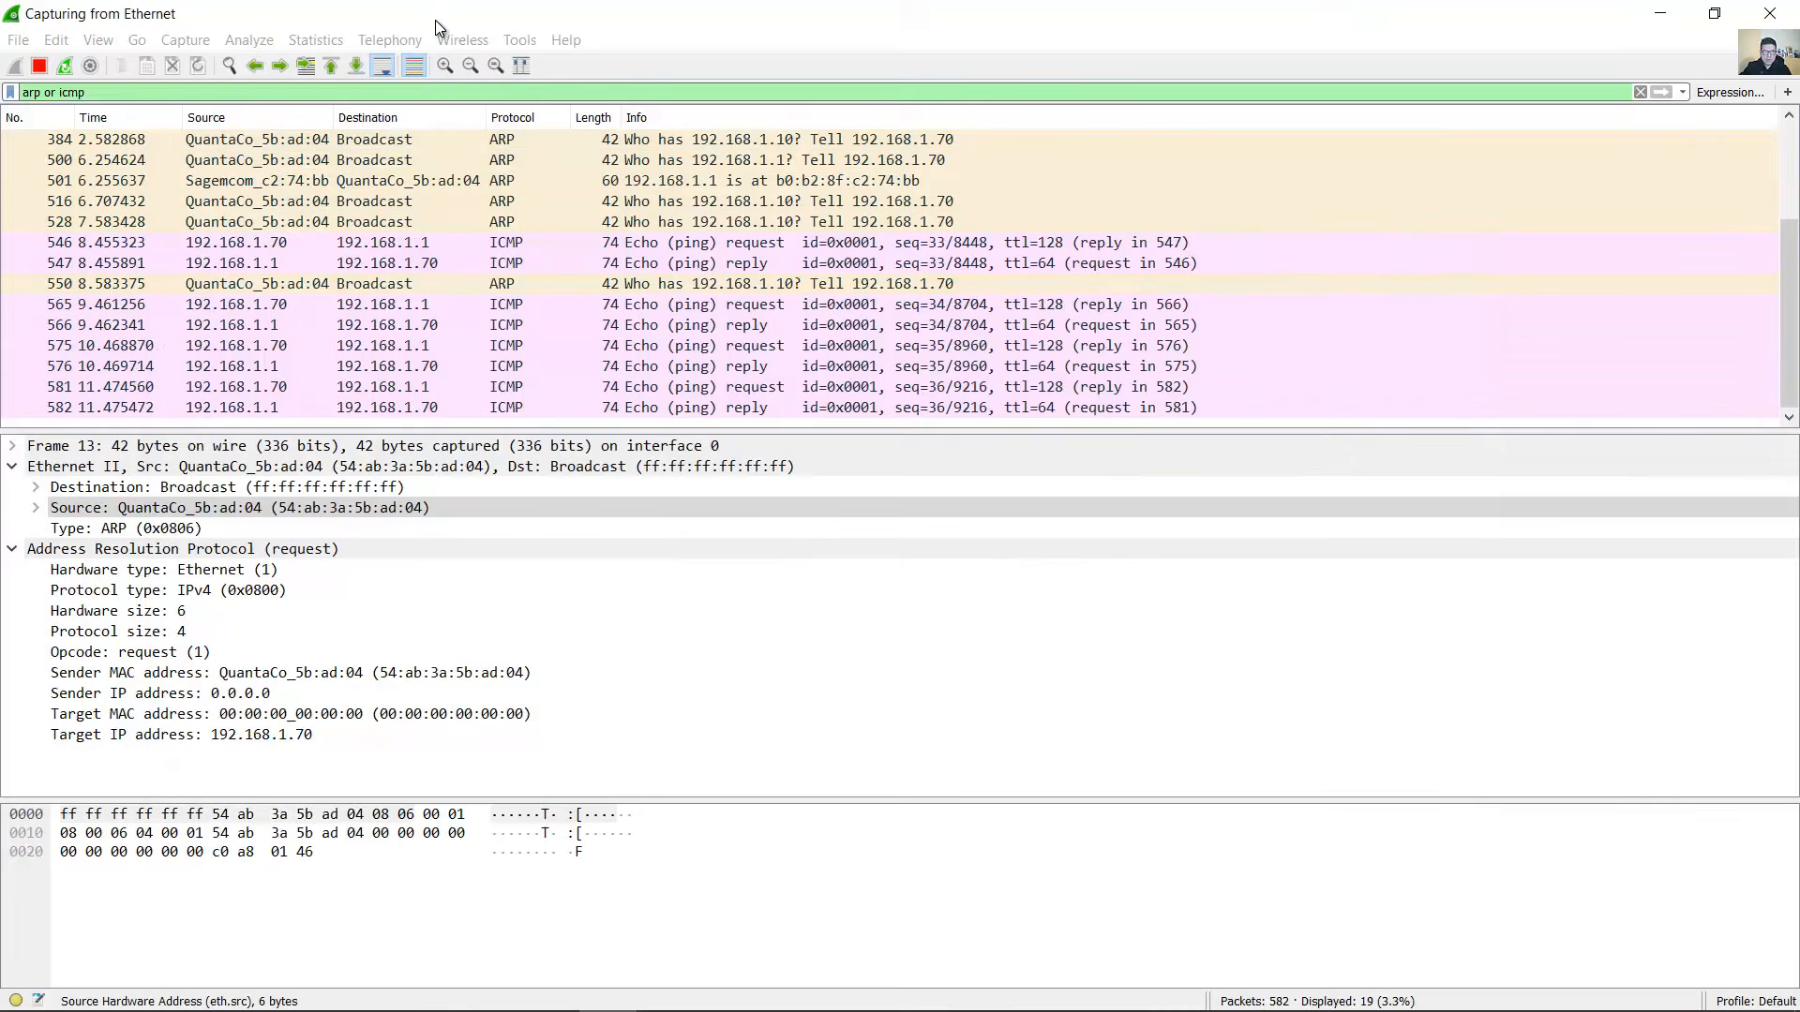
click(38, 67)
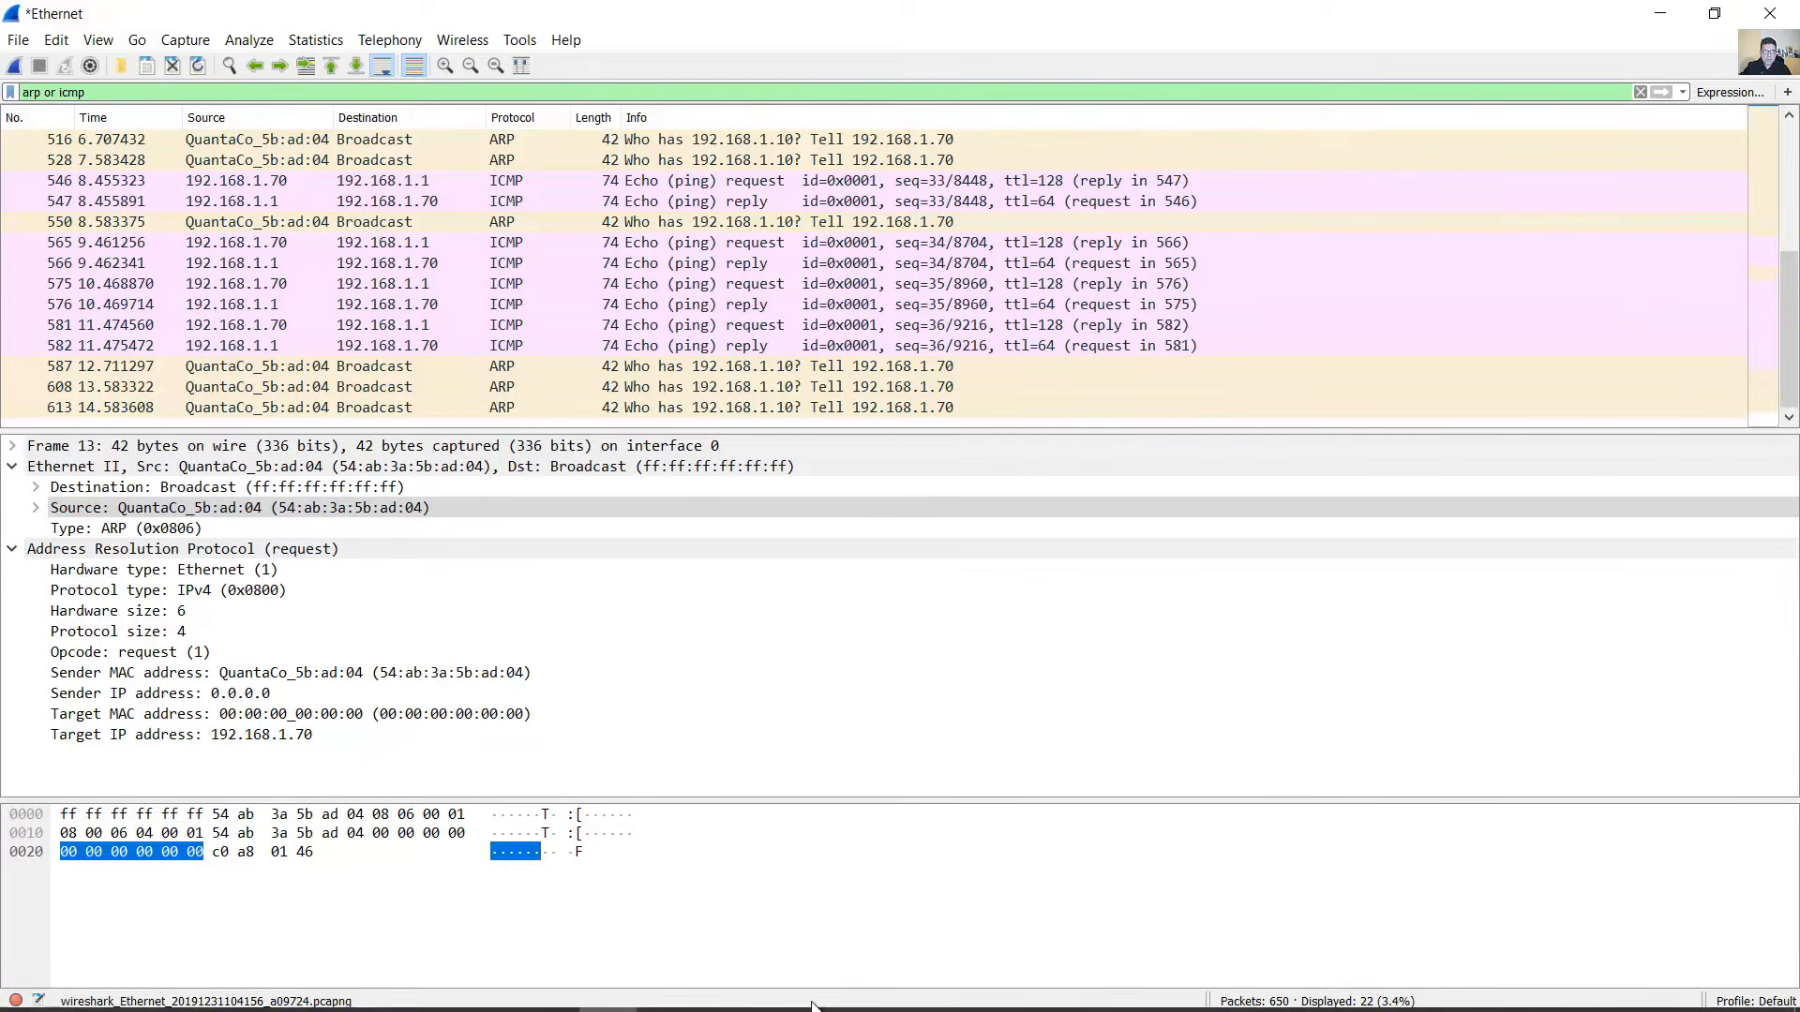
click(433, 988)
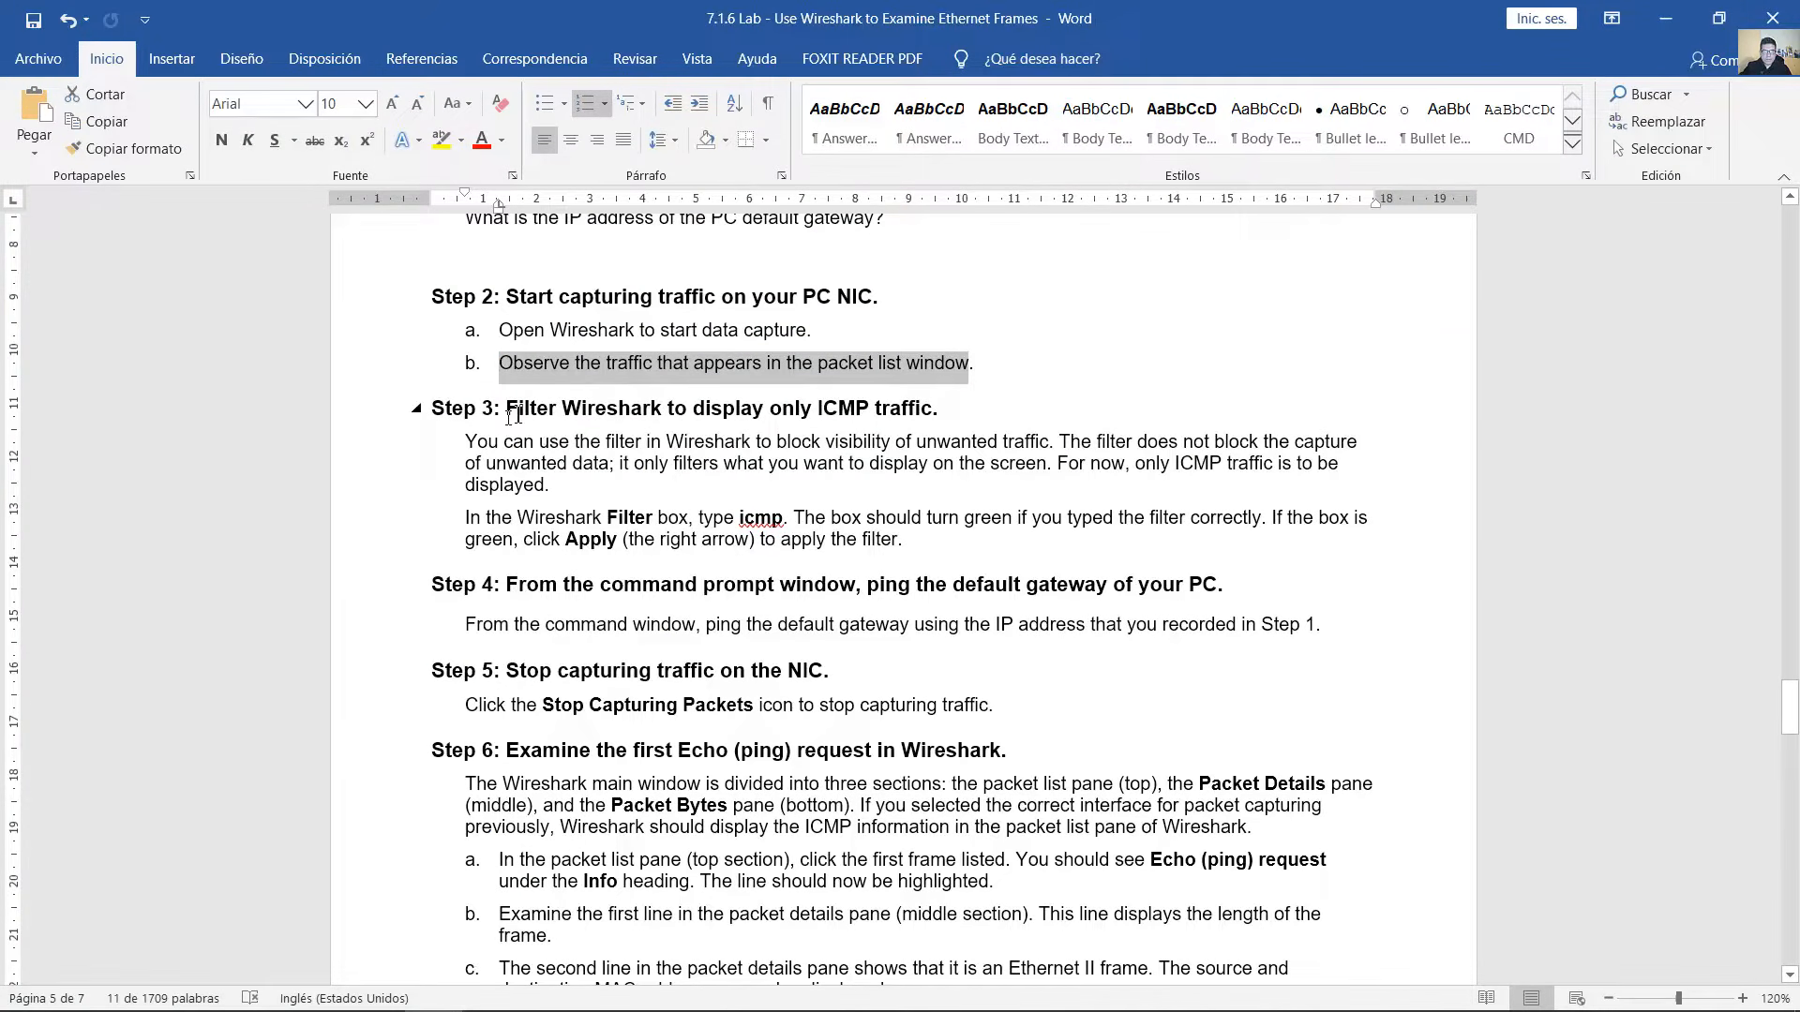
drag(508, 408, 917, 403)
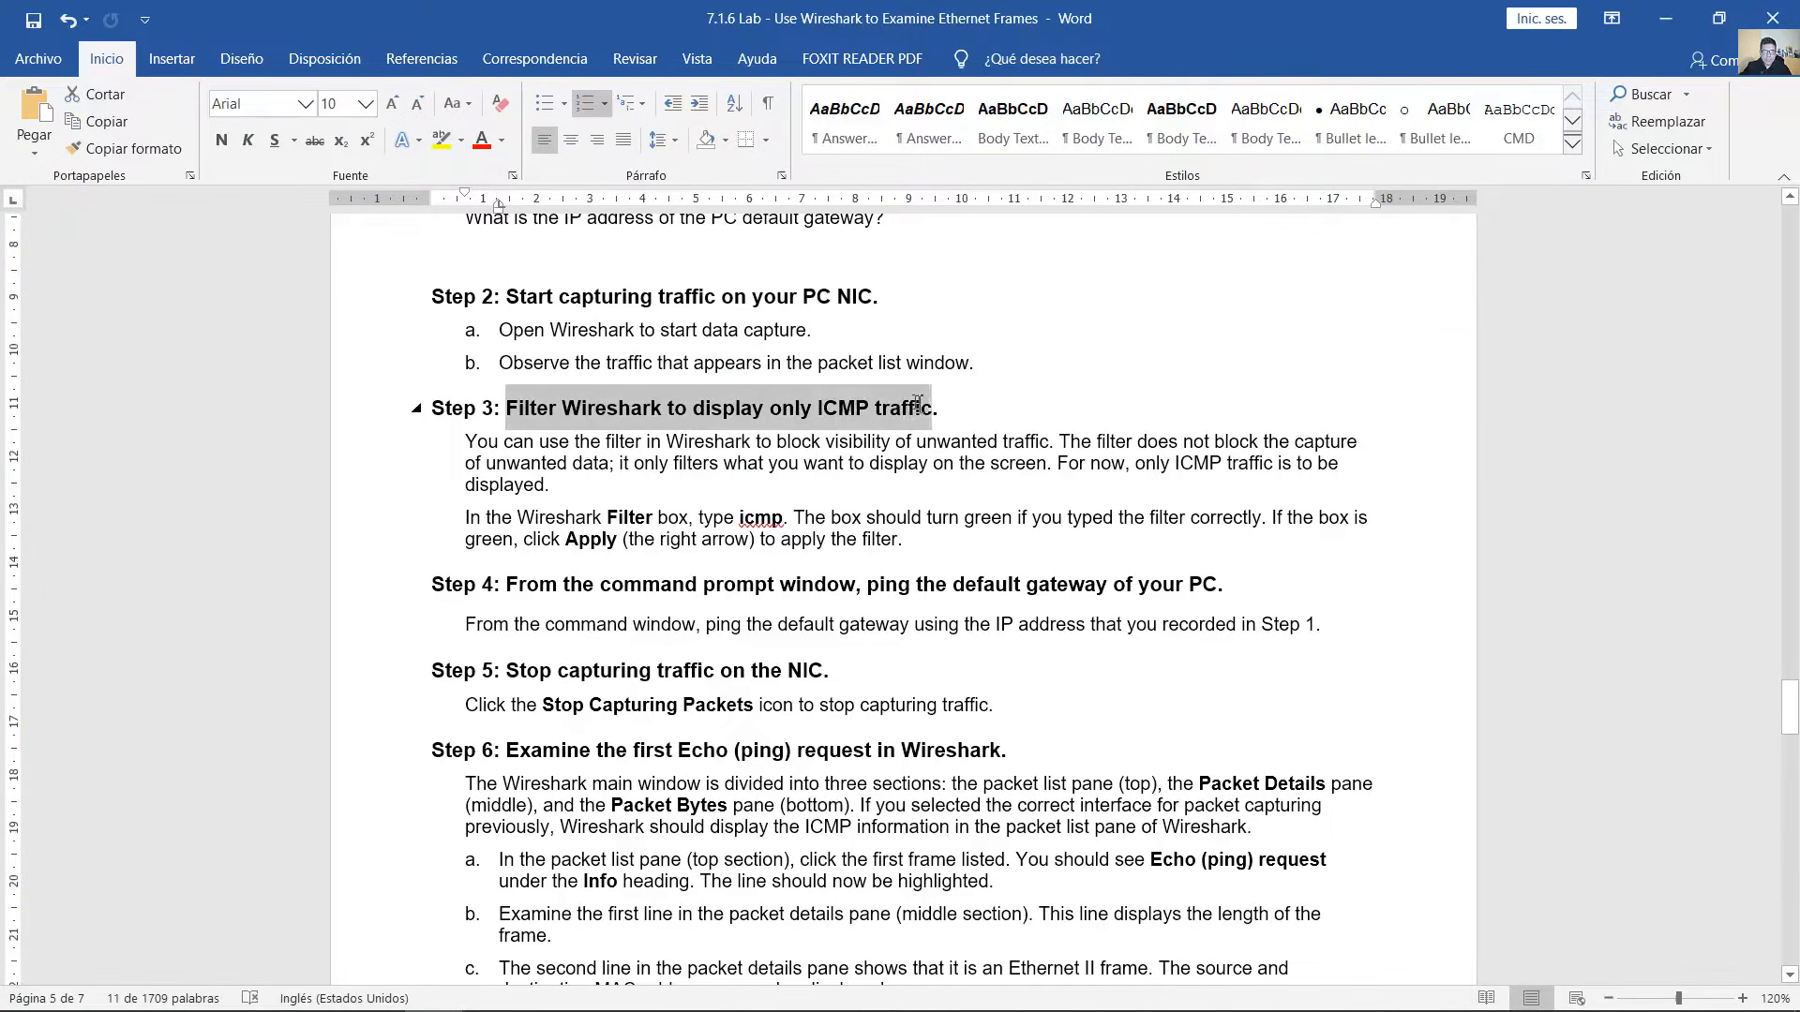
- Remove "arp or" from Wireshark's display filter and apply the filter "icmp"
click(612, 988)
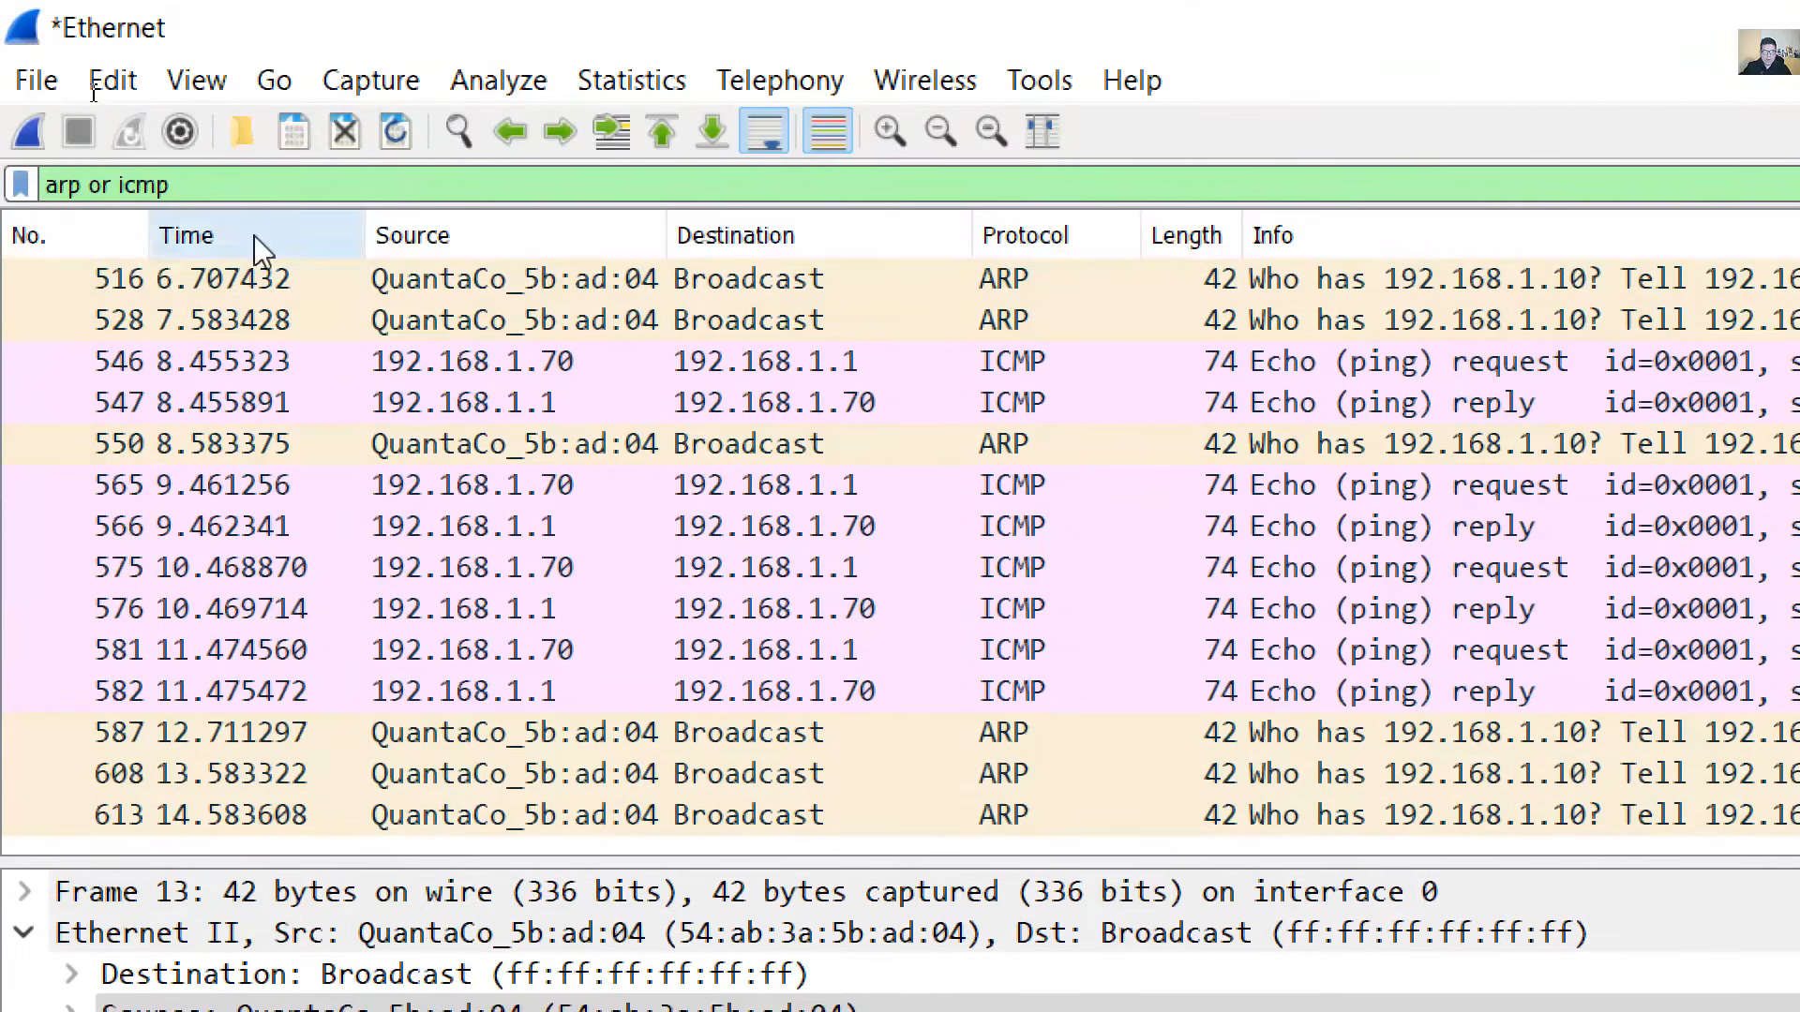
drag(117, 185, 13, 187)
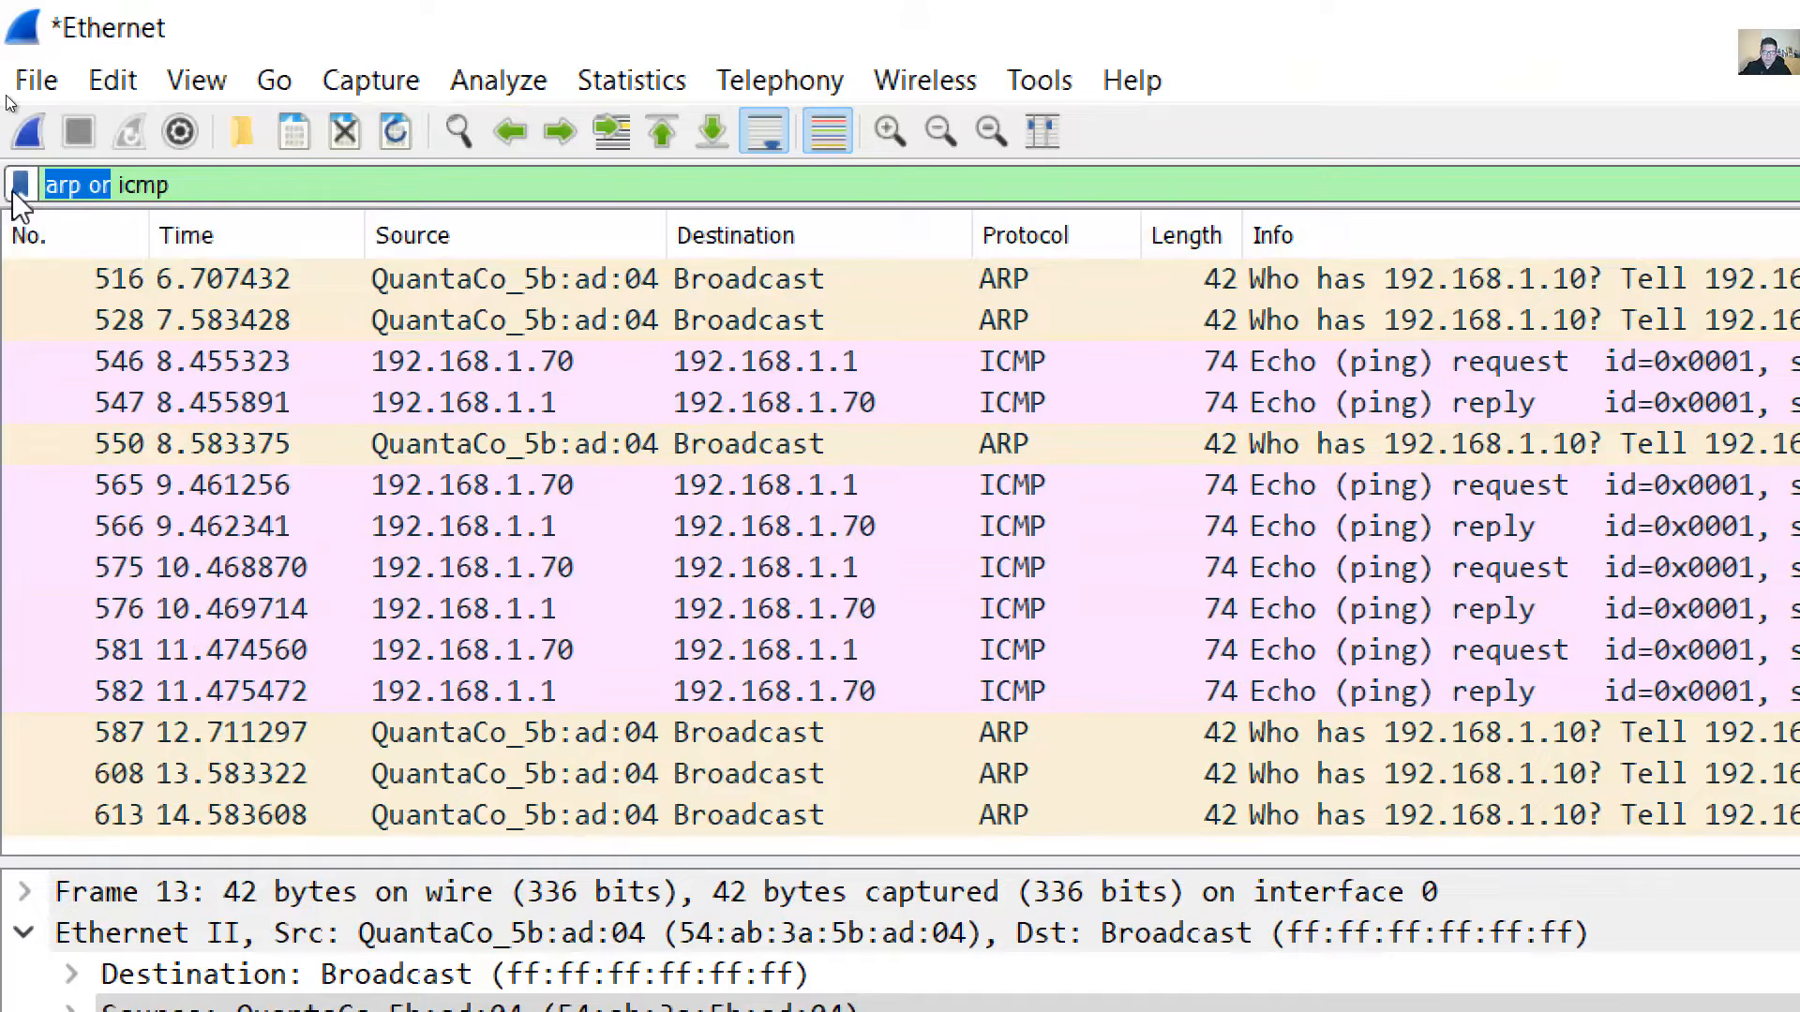
key(BackSpace)
click(234, 176)
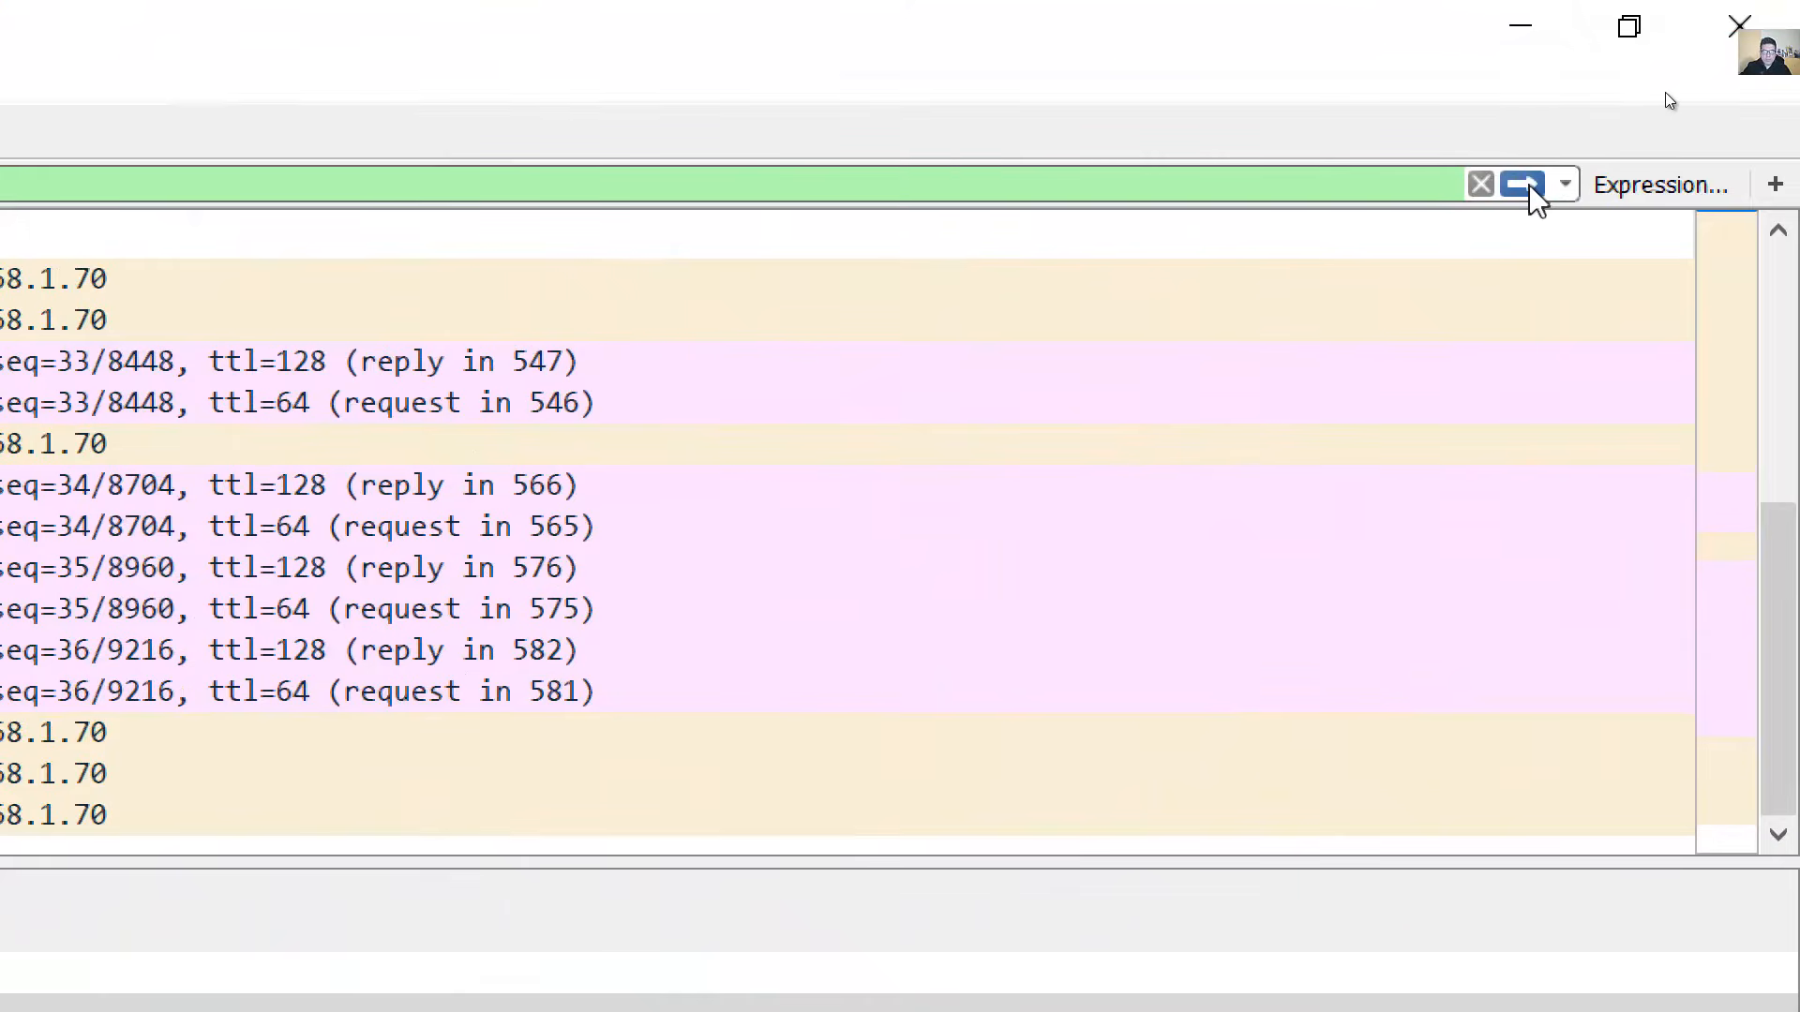
click(1531, 187)
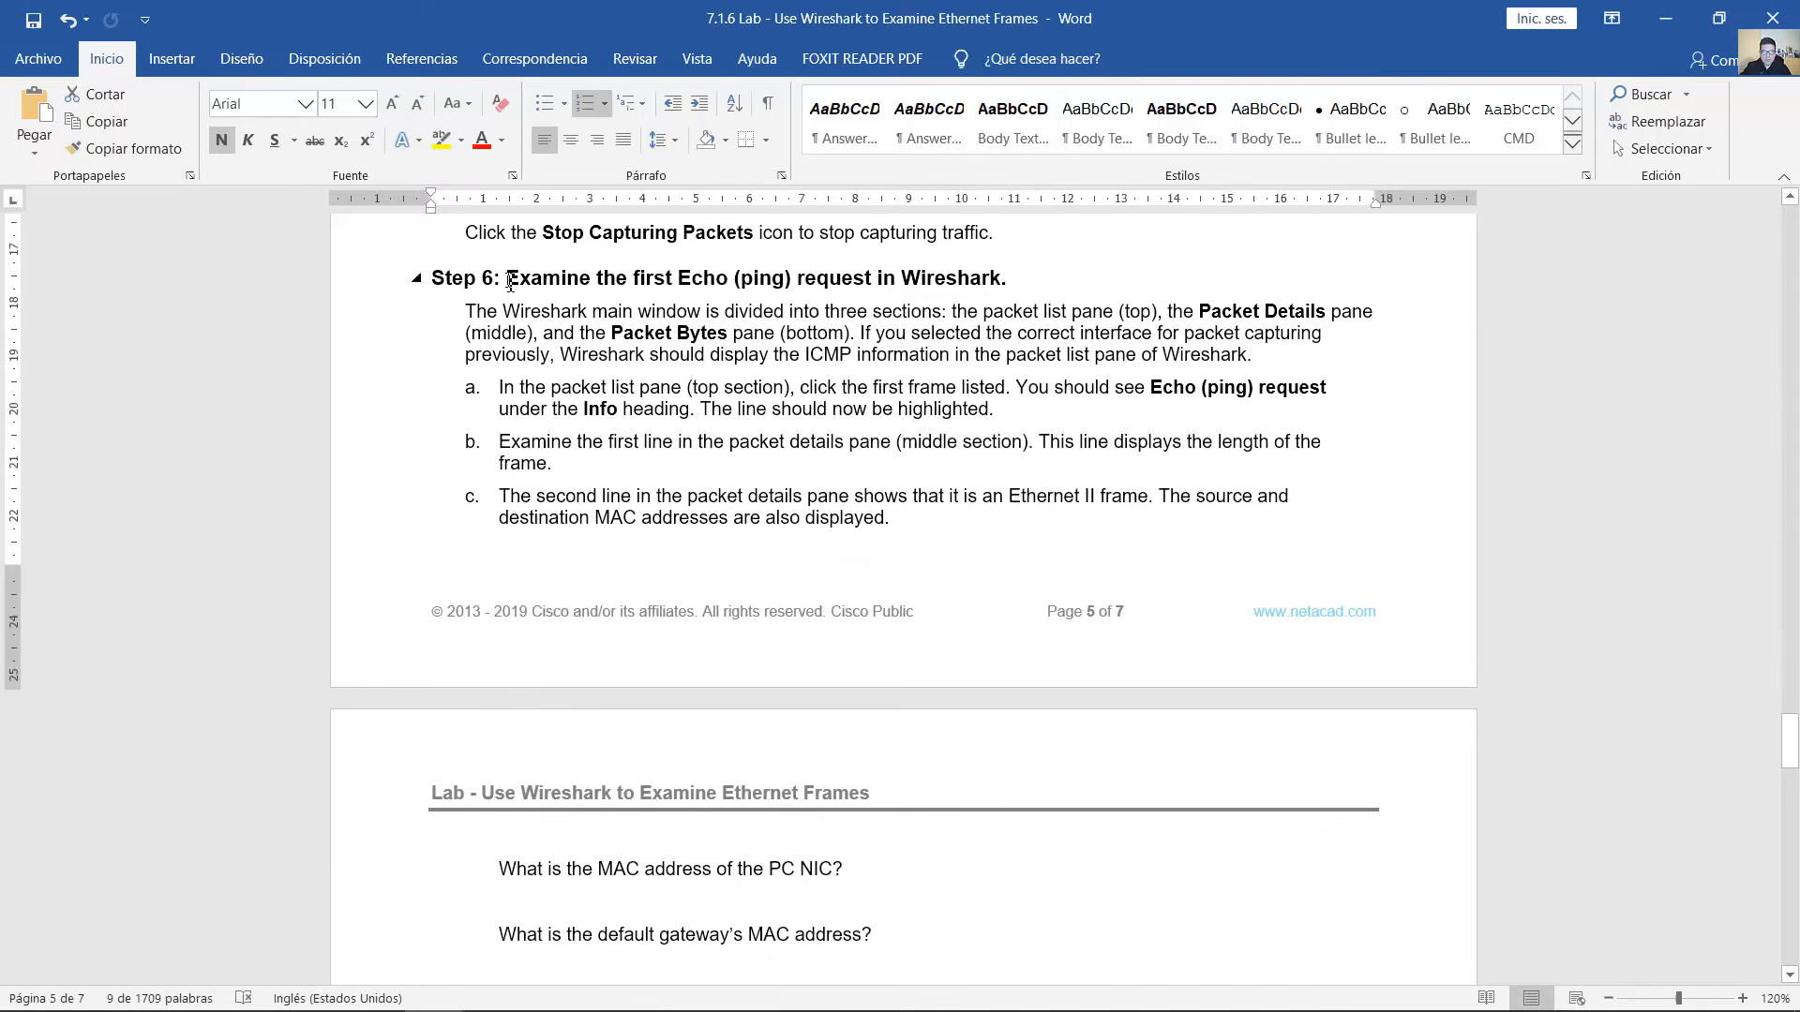
- Highlight Word's Step 6 heading and the start of the sentence describing Wireshark's three sections, up to the packet list pane
drag(573, 289, 991, 284)
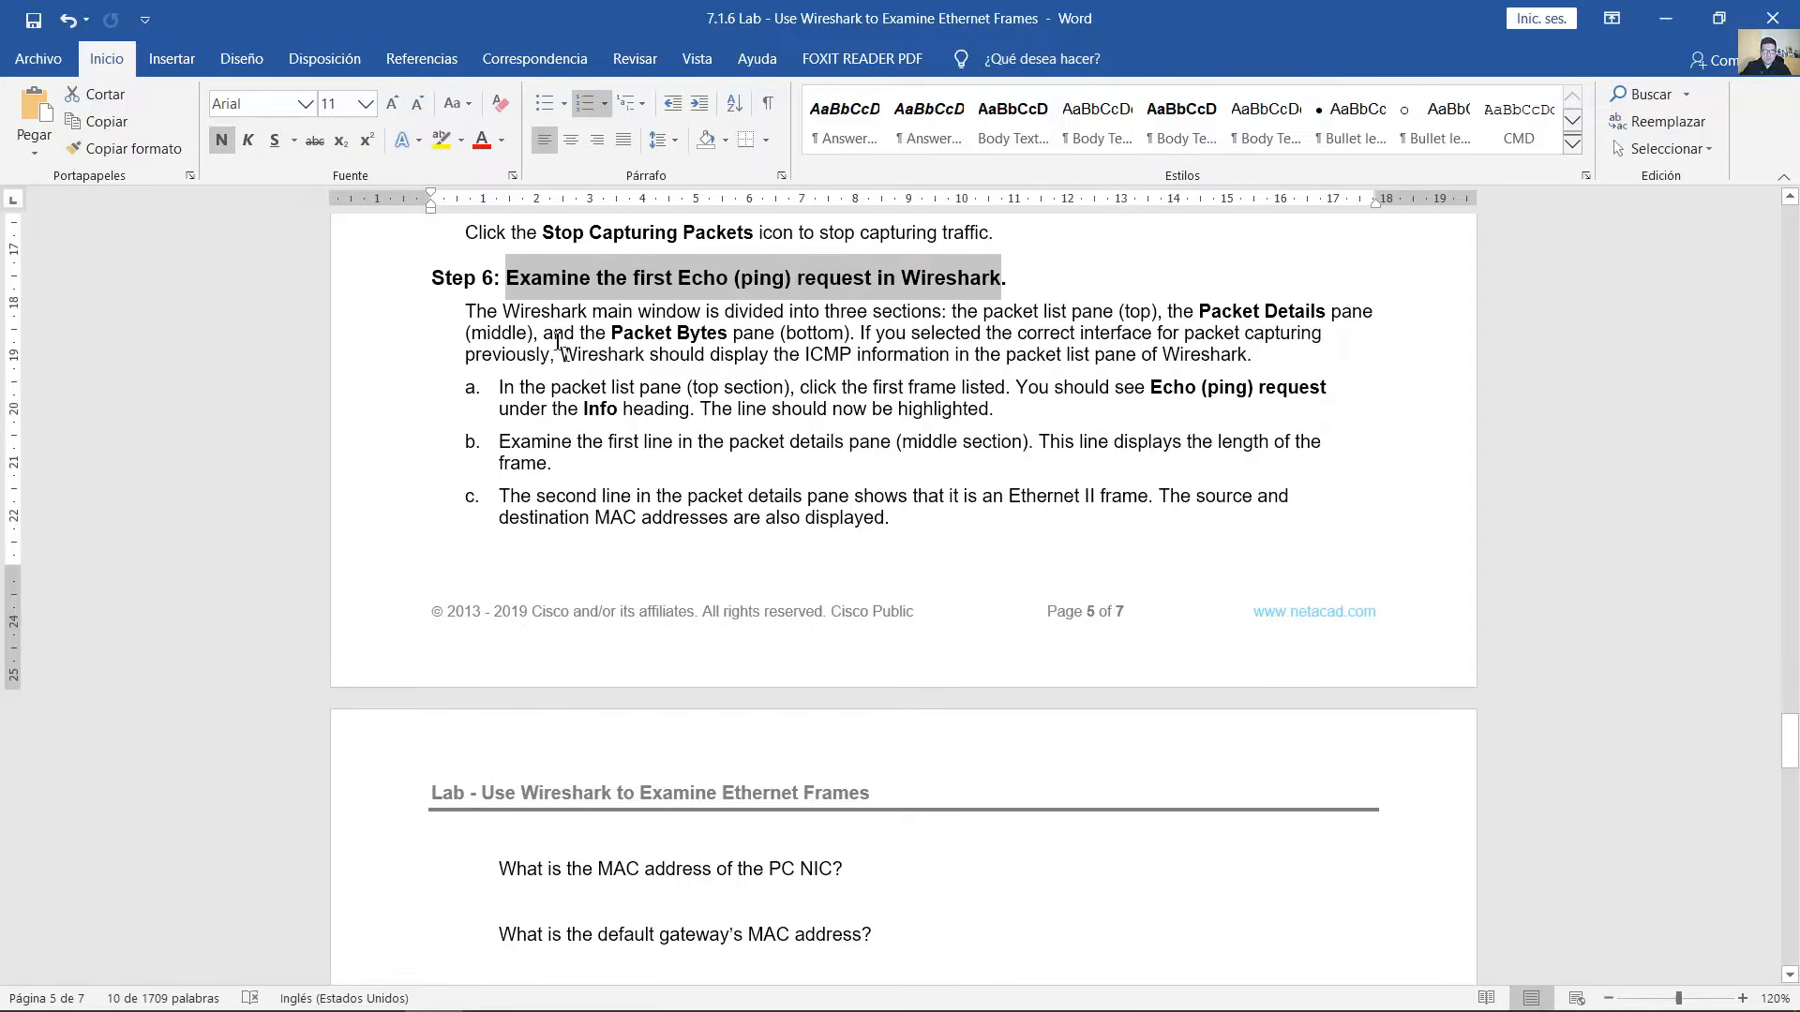
drag(470, 316, 1109, 310)
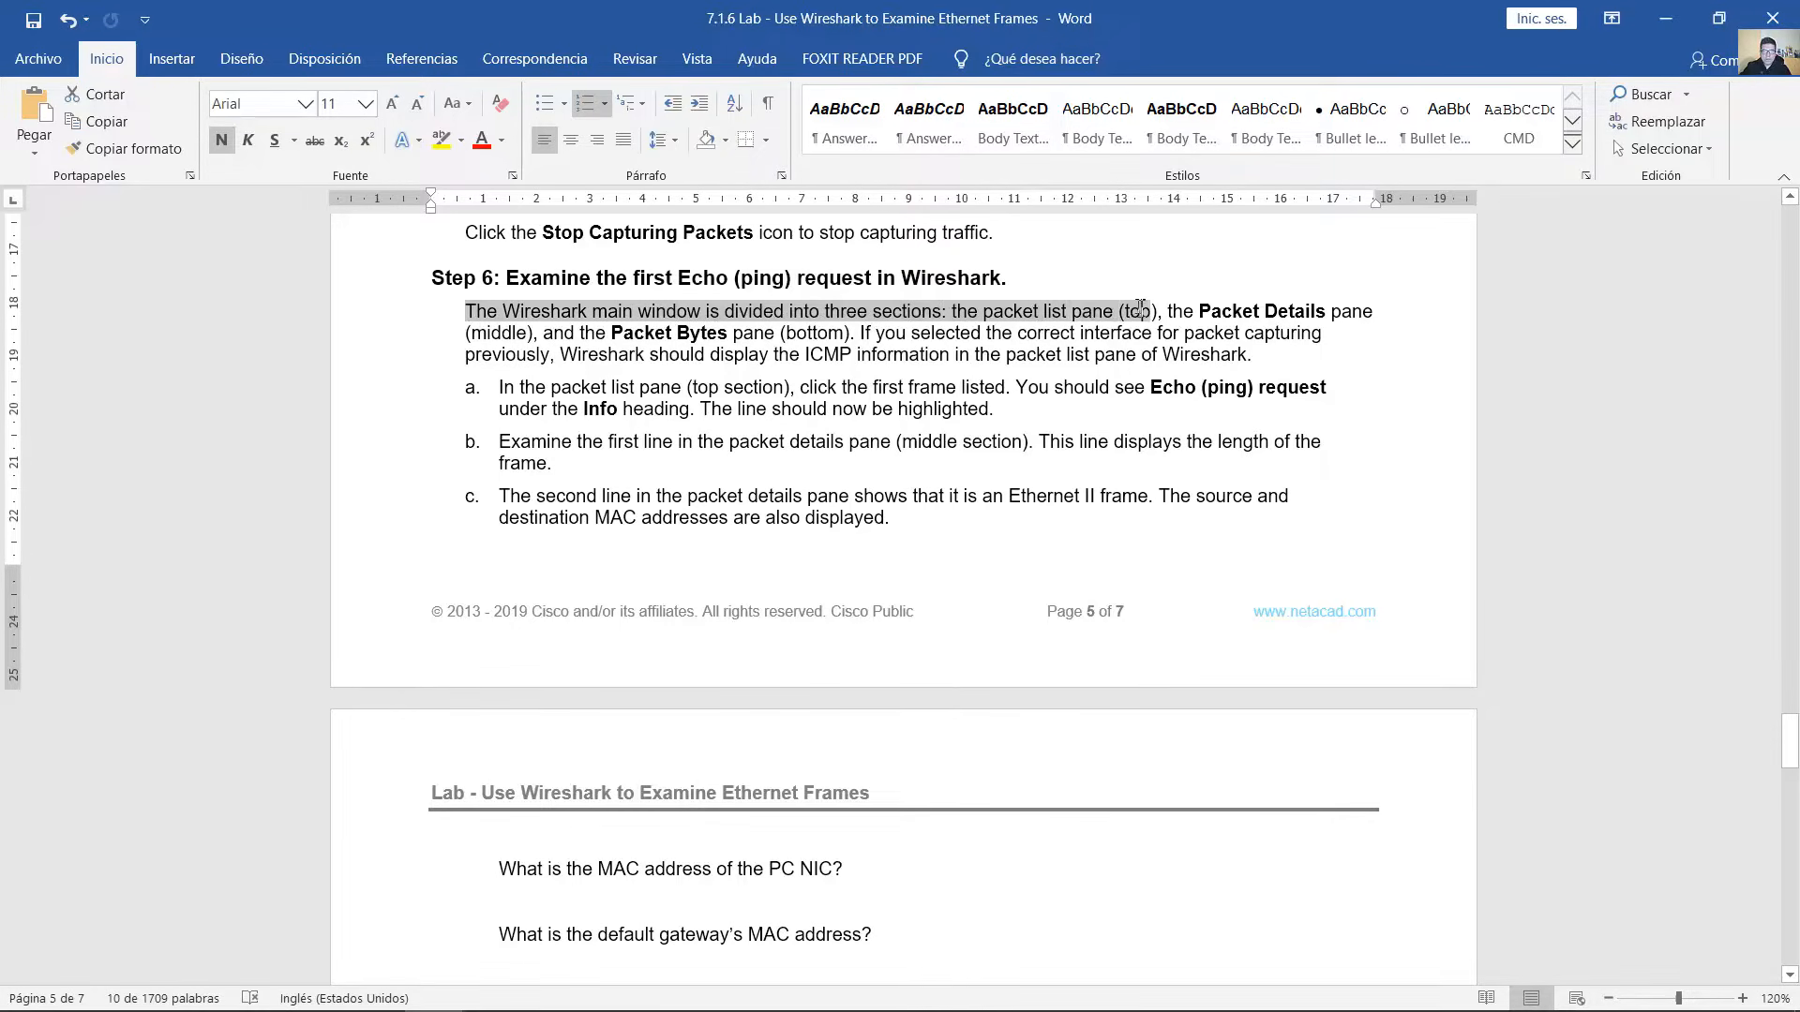
drag(1160, 319, 1159, 319)
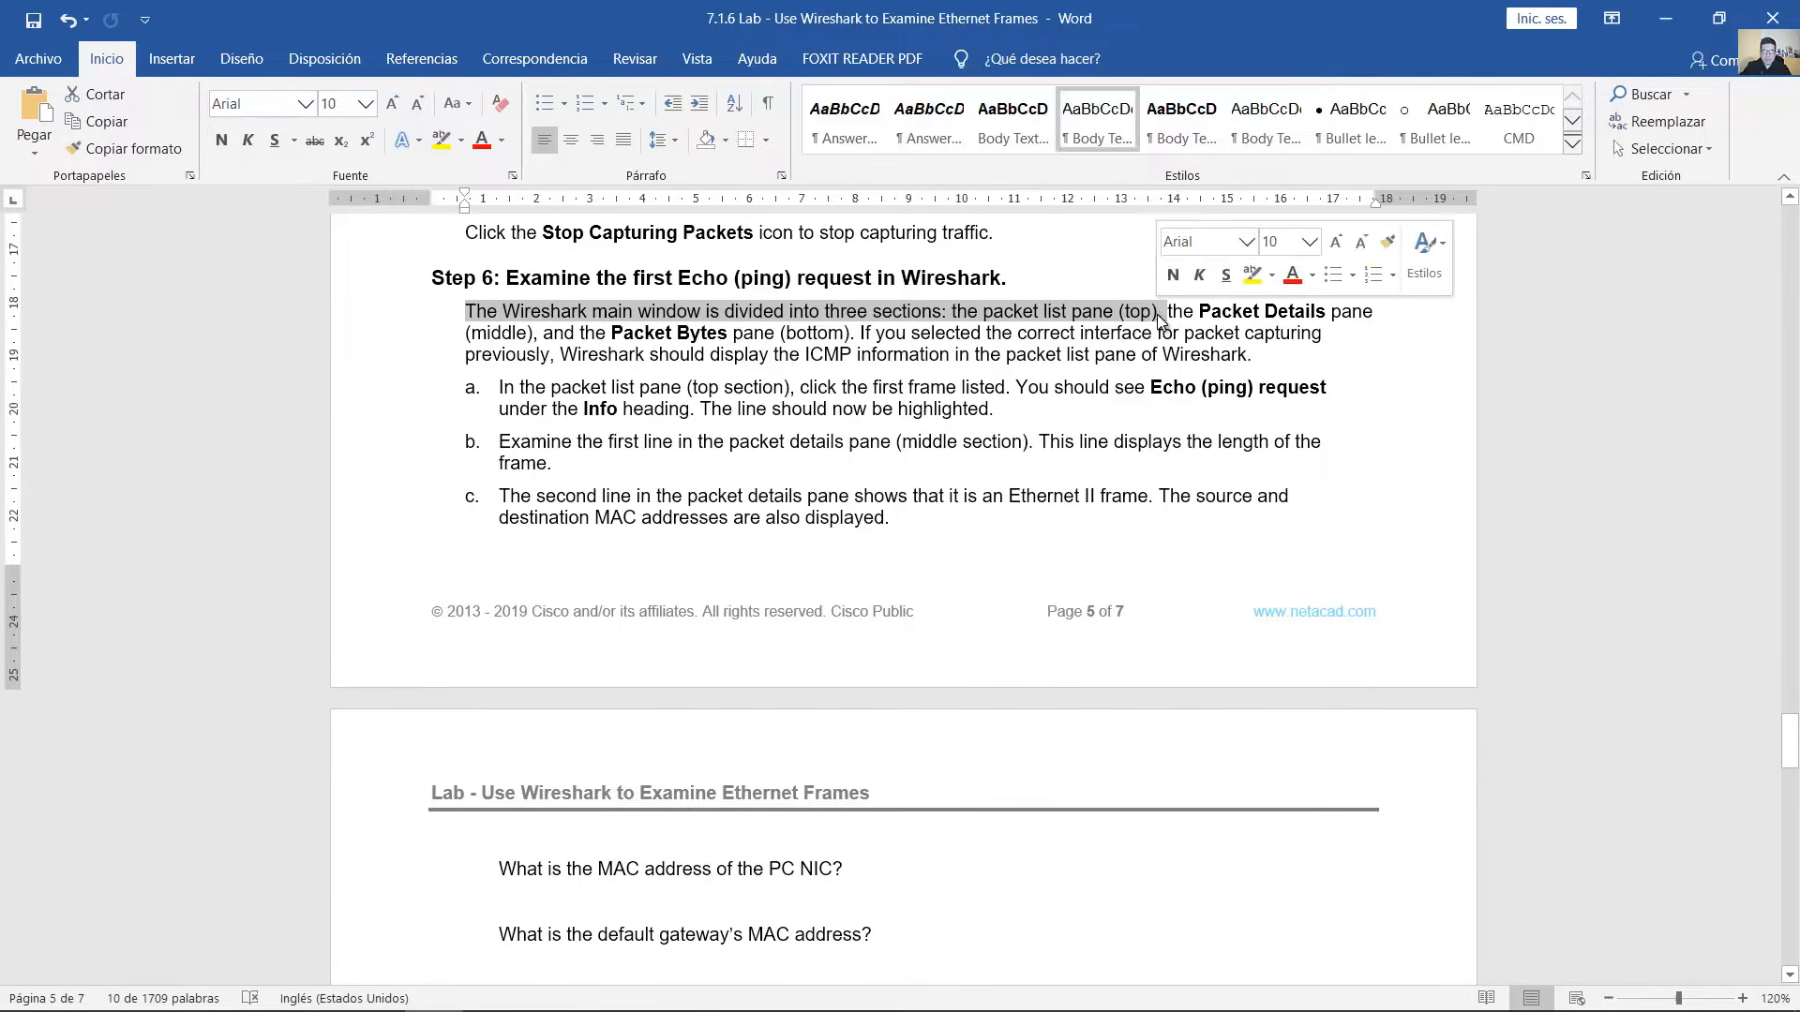
- Switch to Wireshark, go through the ICMP packets in the packet list, and open packet 581 in its own window and close it
click(609, 987)
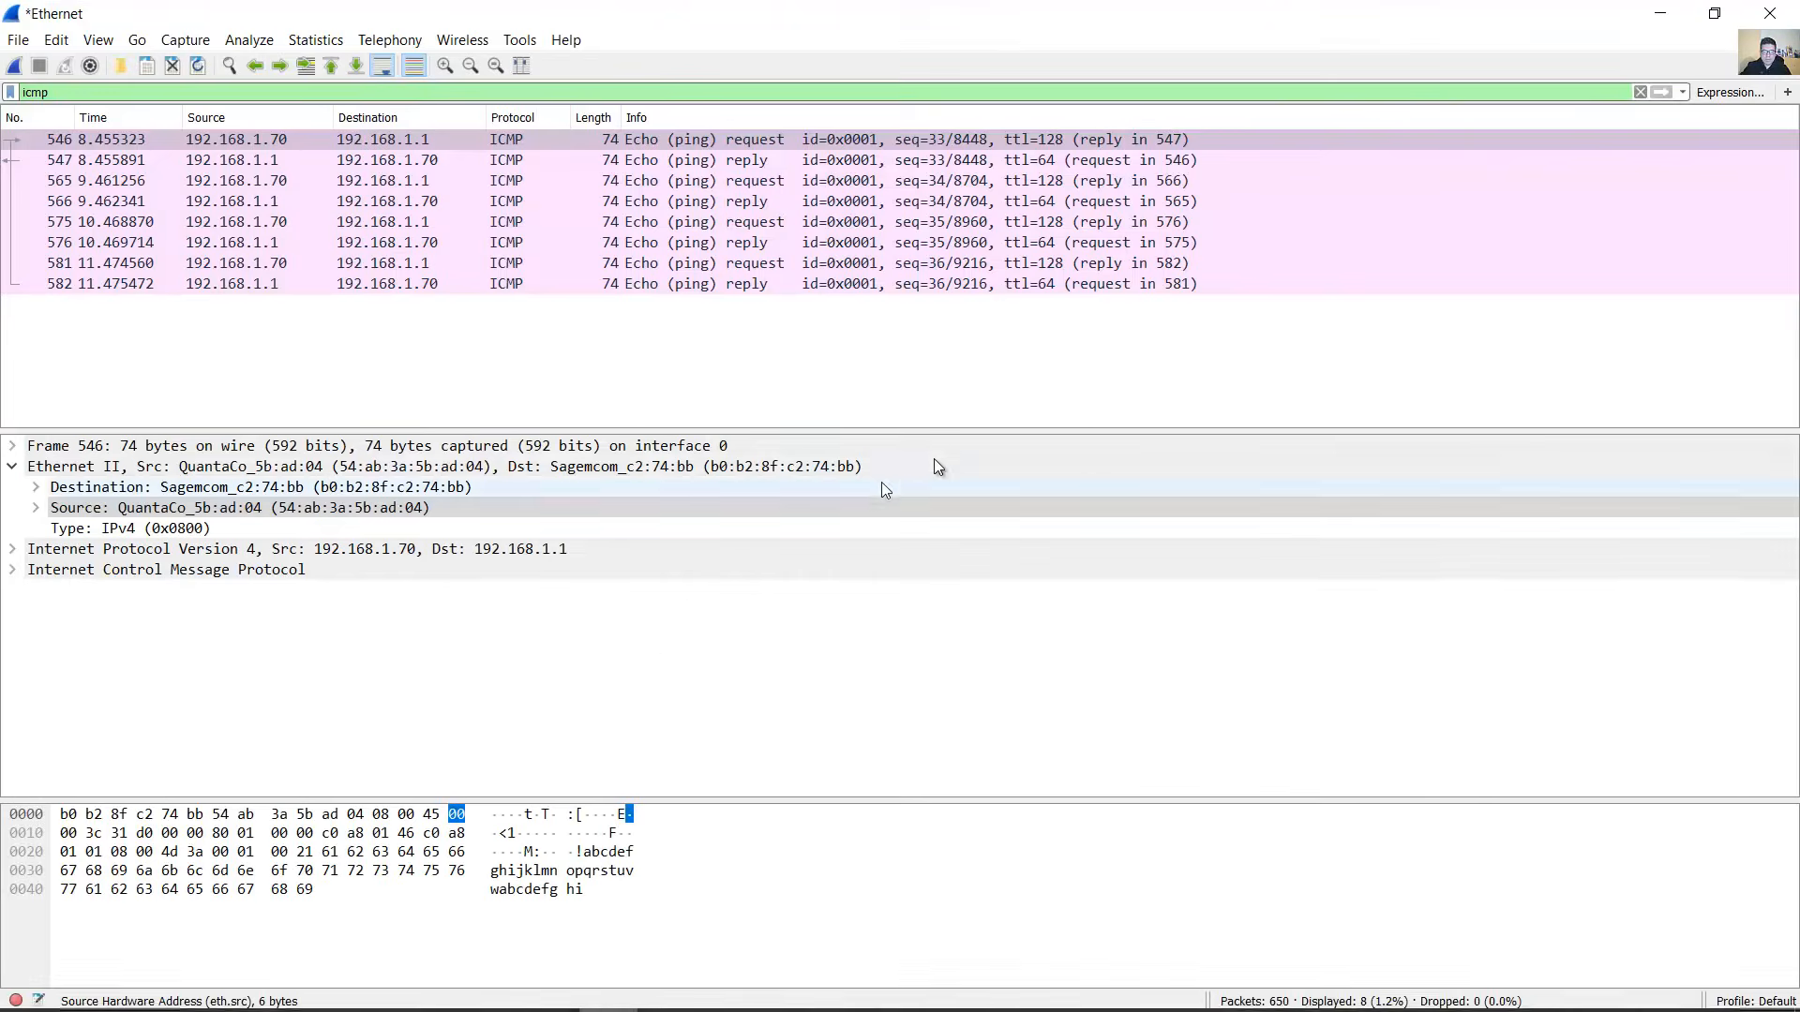
click(776, 286)
click(764, 223)
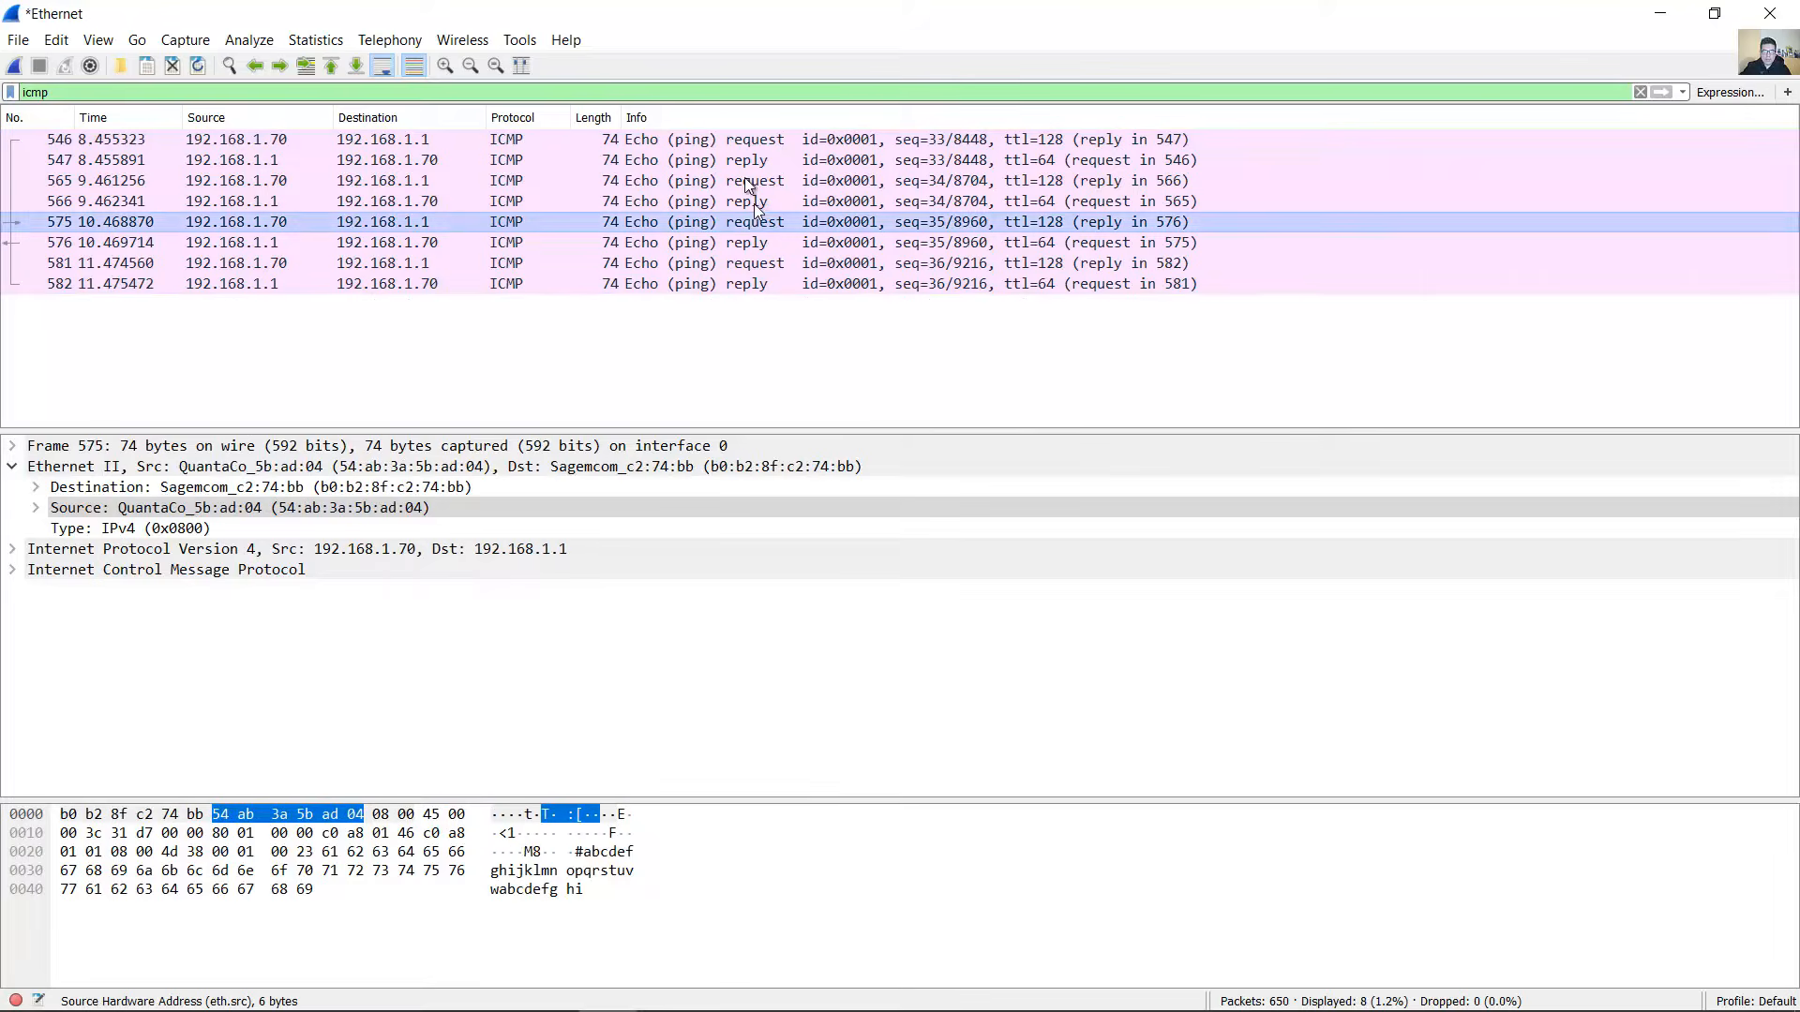
click(753, 182)
click(735, 141)
click(741, 165)
click(747, 181)
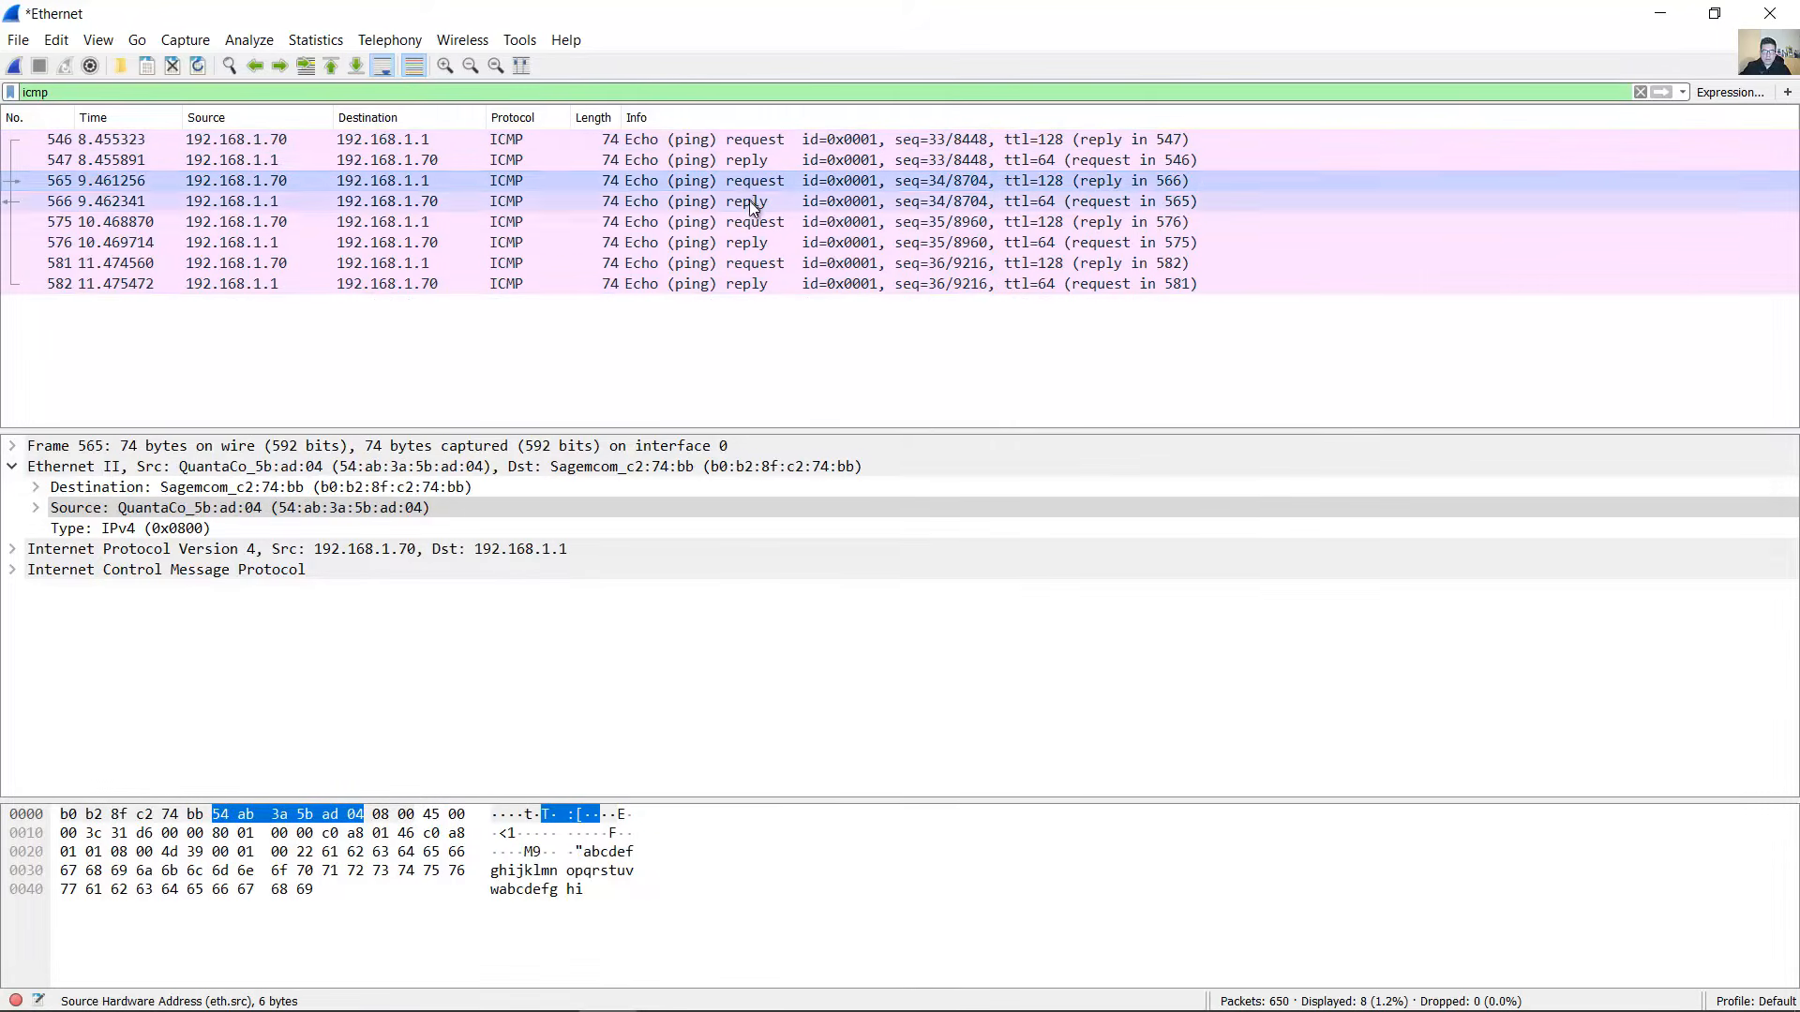
click(748, 202)
click(749, 223)
click(749, 243)
click(750, 264)
double_click(747, 265)
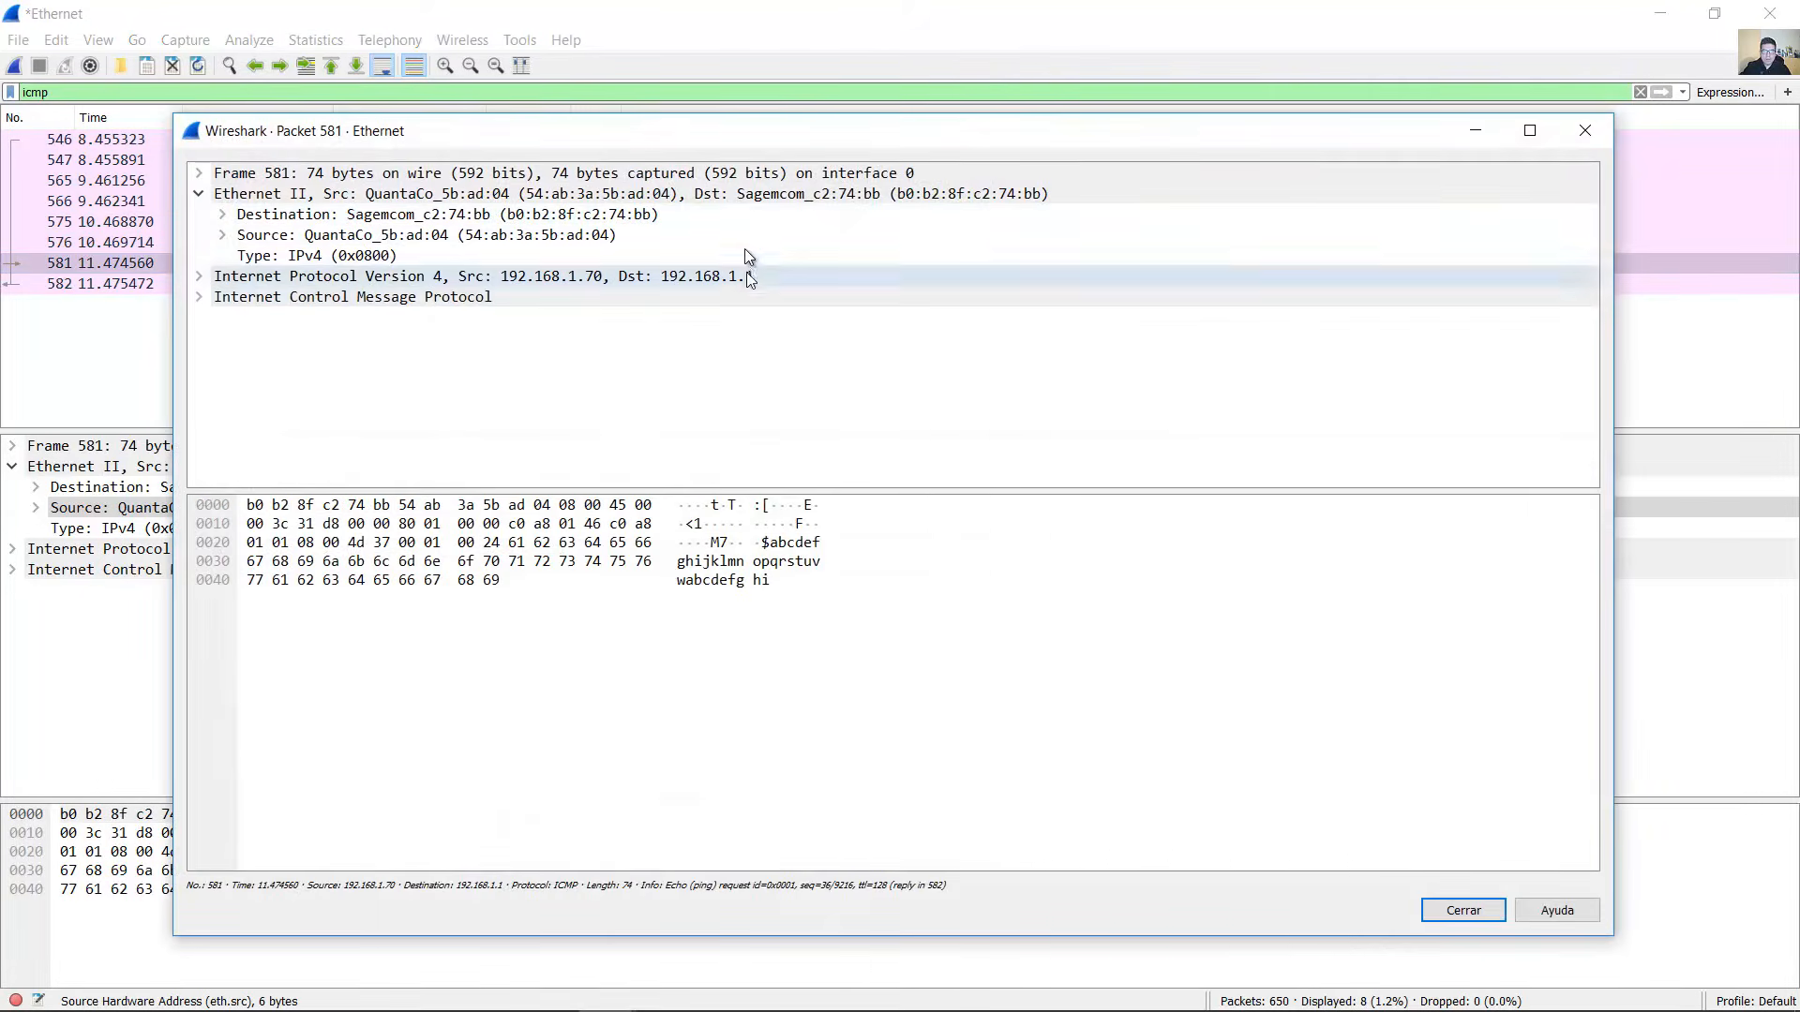
click(1578, 128)
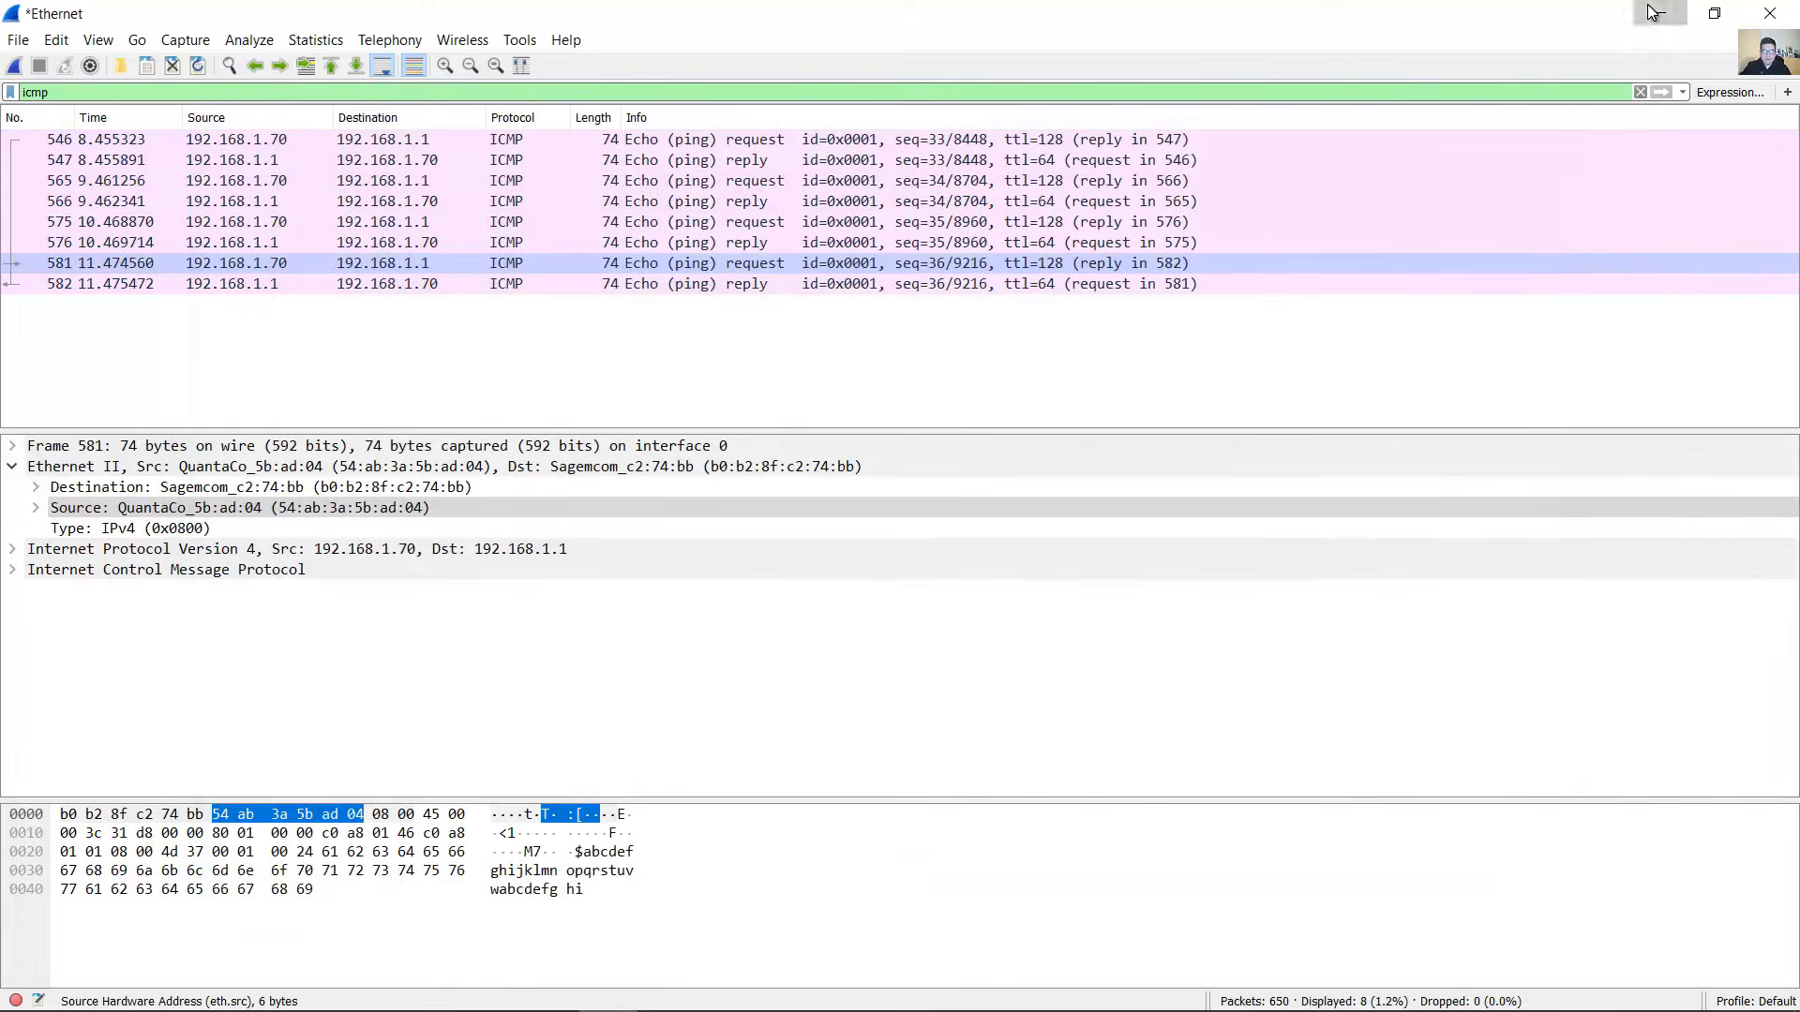
- Highlight "Packet Details pane (middle)" in Word, and go through packet 581's detail lines in Wireshark, from Frame to Internet Control Message Protocol
click(1660, 13)
drag(1219, 314, 541, 335)
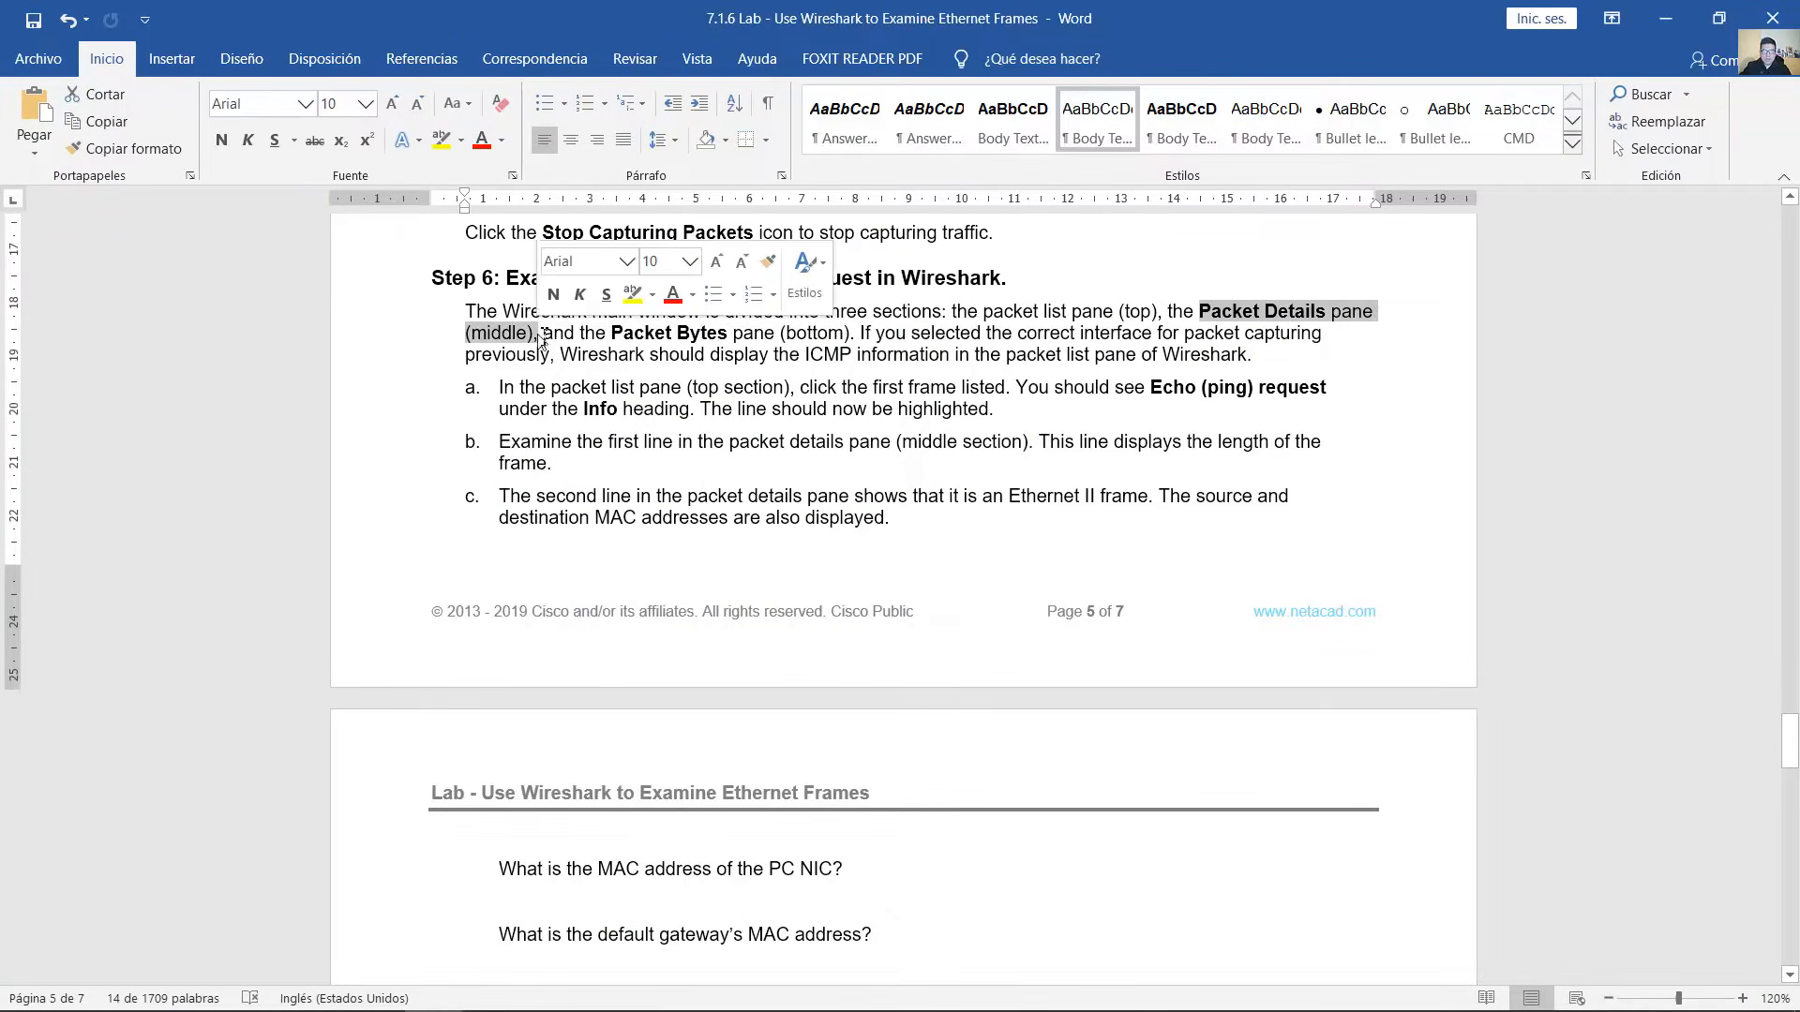
click(607, 989)
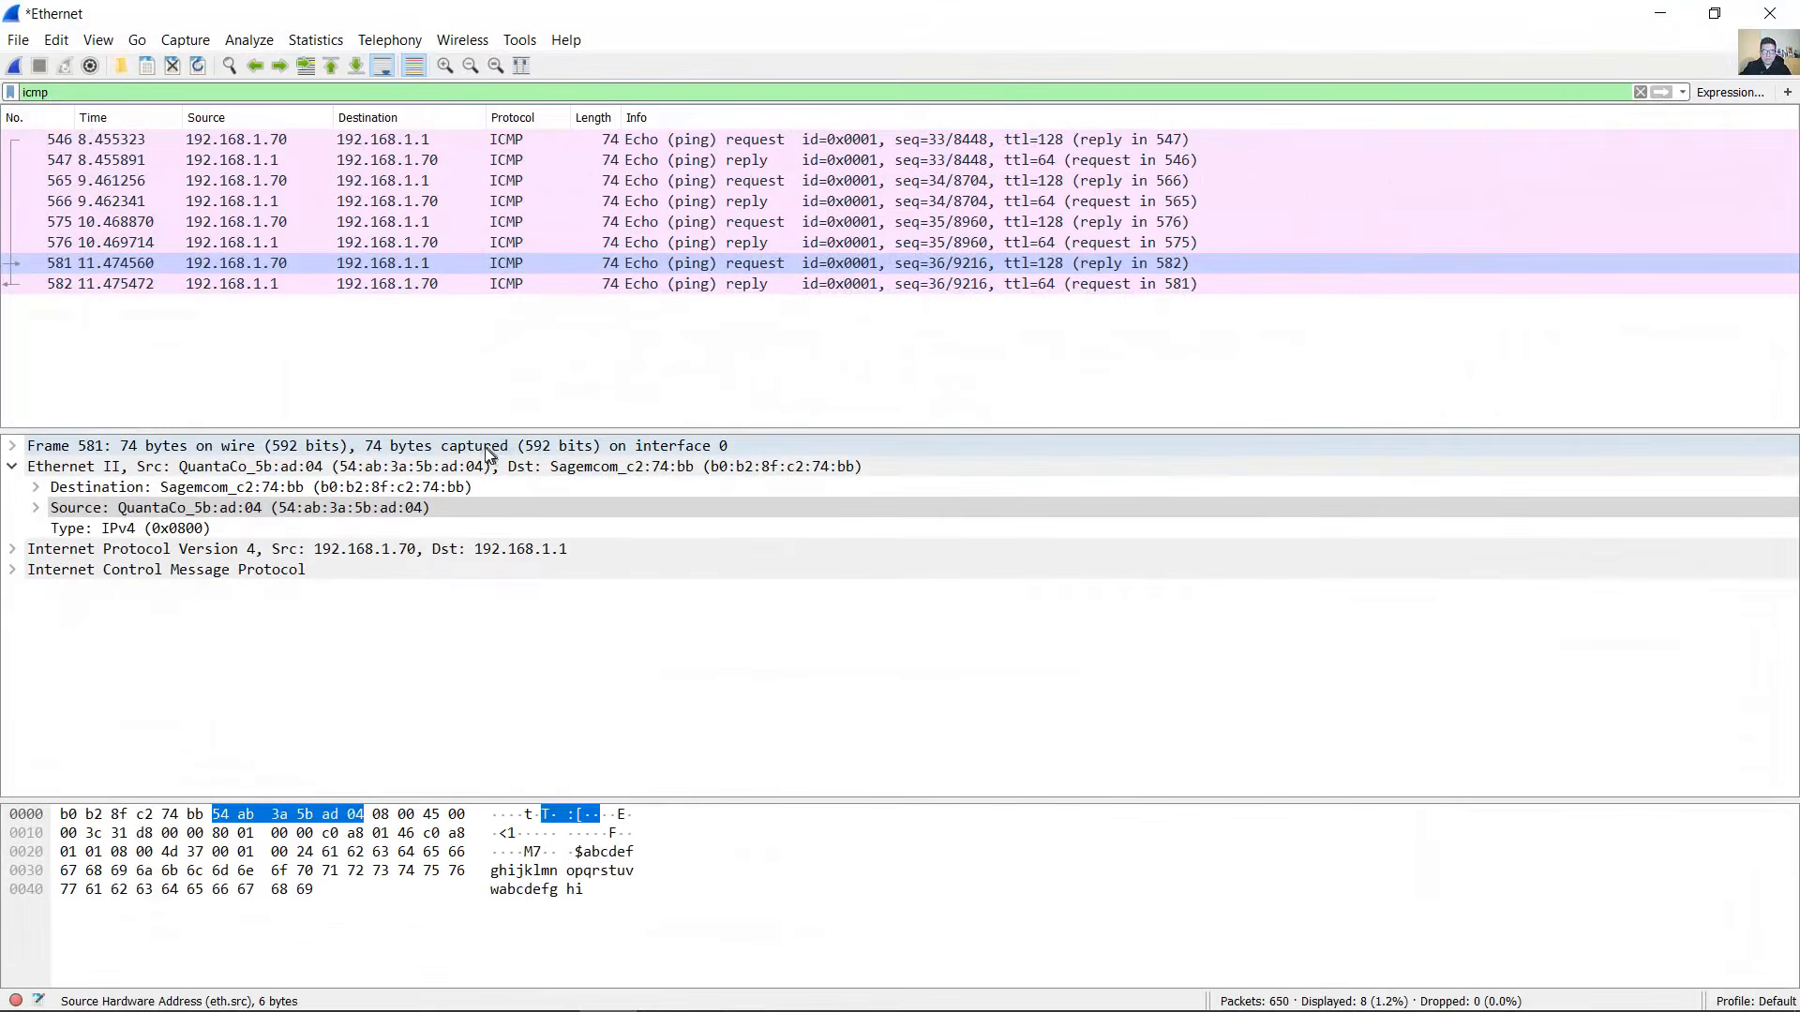
click(480, 449)
click(480, 469)
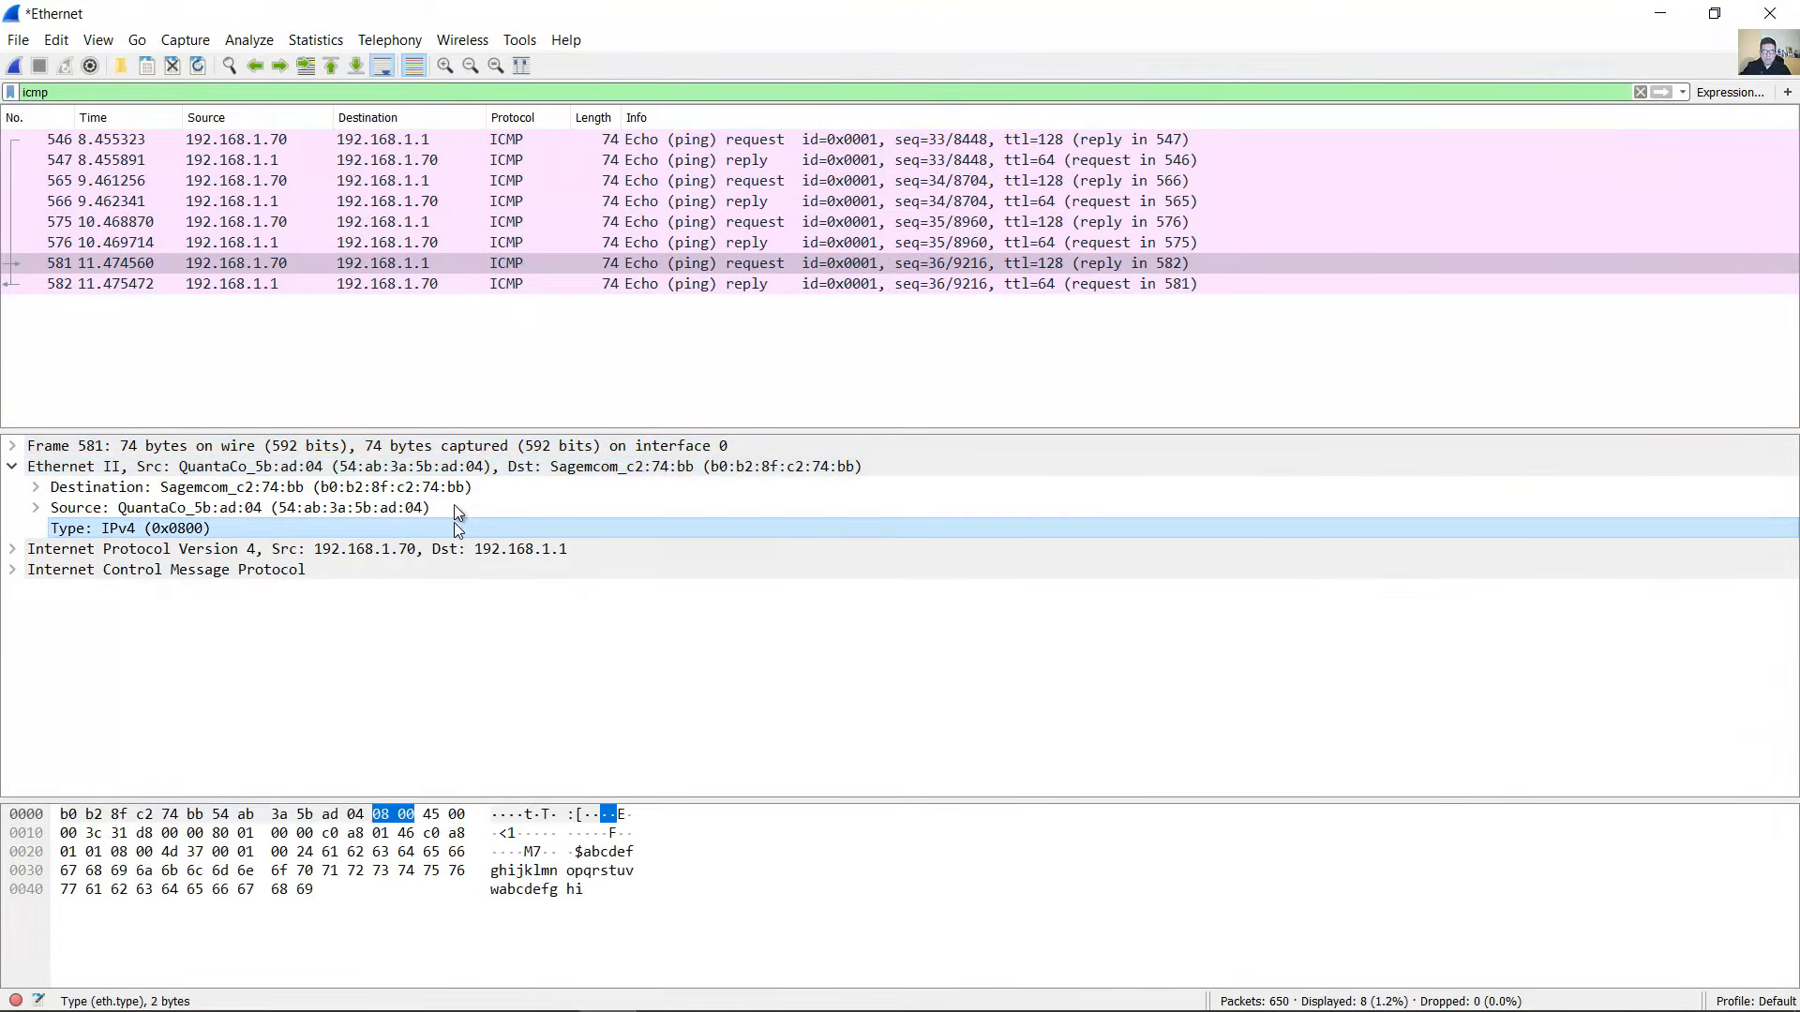
click(448, 488)
click(430, 508)
click(413, 530)
click(420, 509)
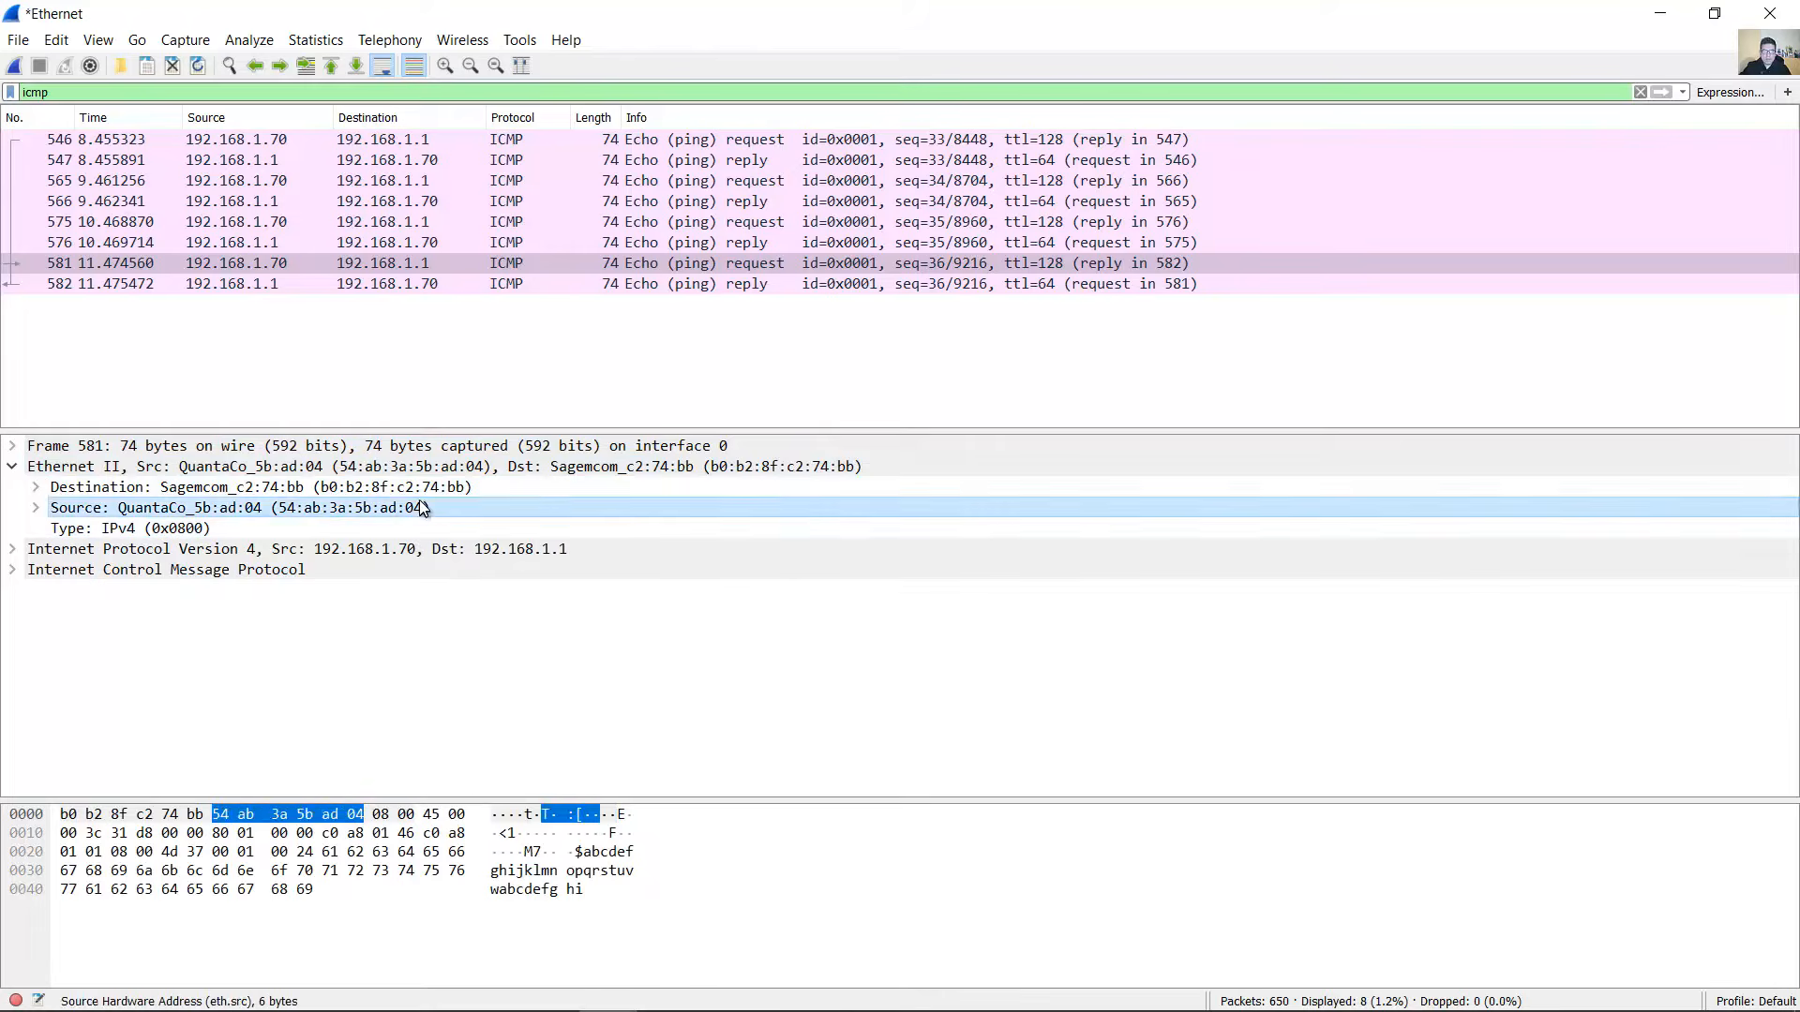
click(429, 489)
click(429, 468)
click(426, 449)
click(427, 569)
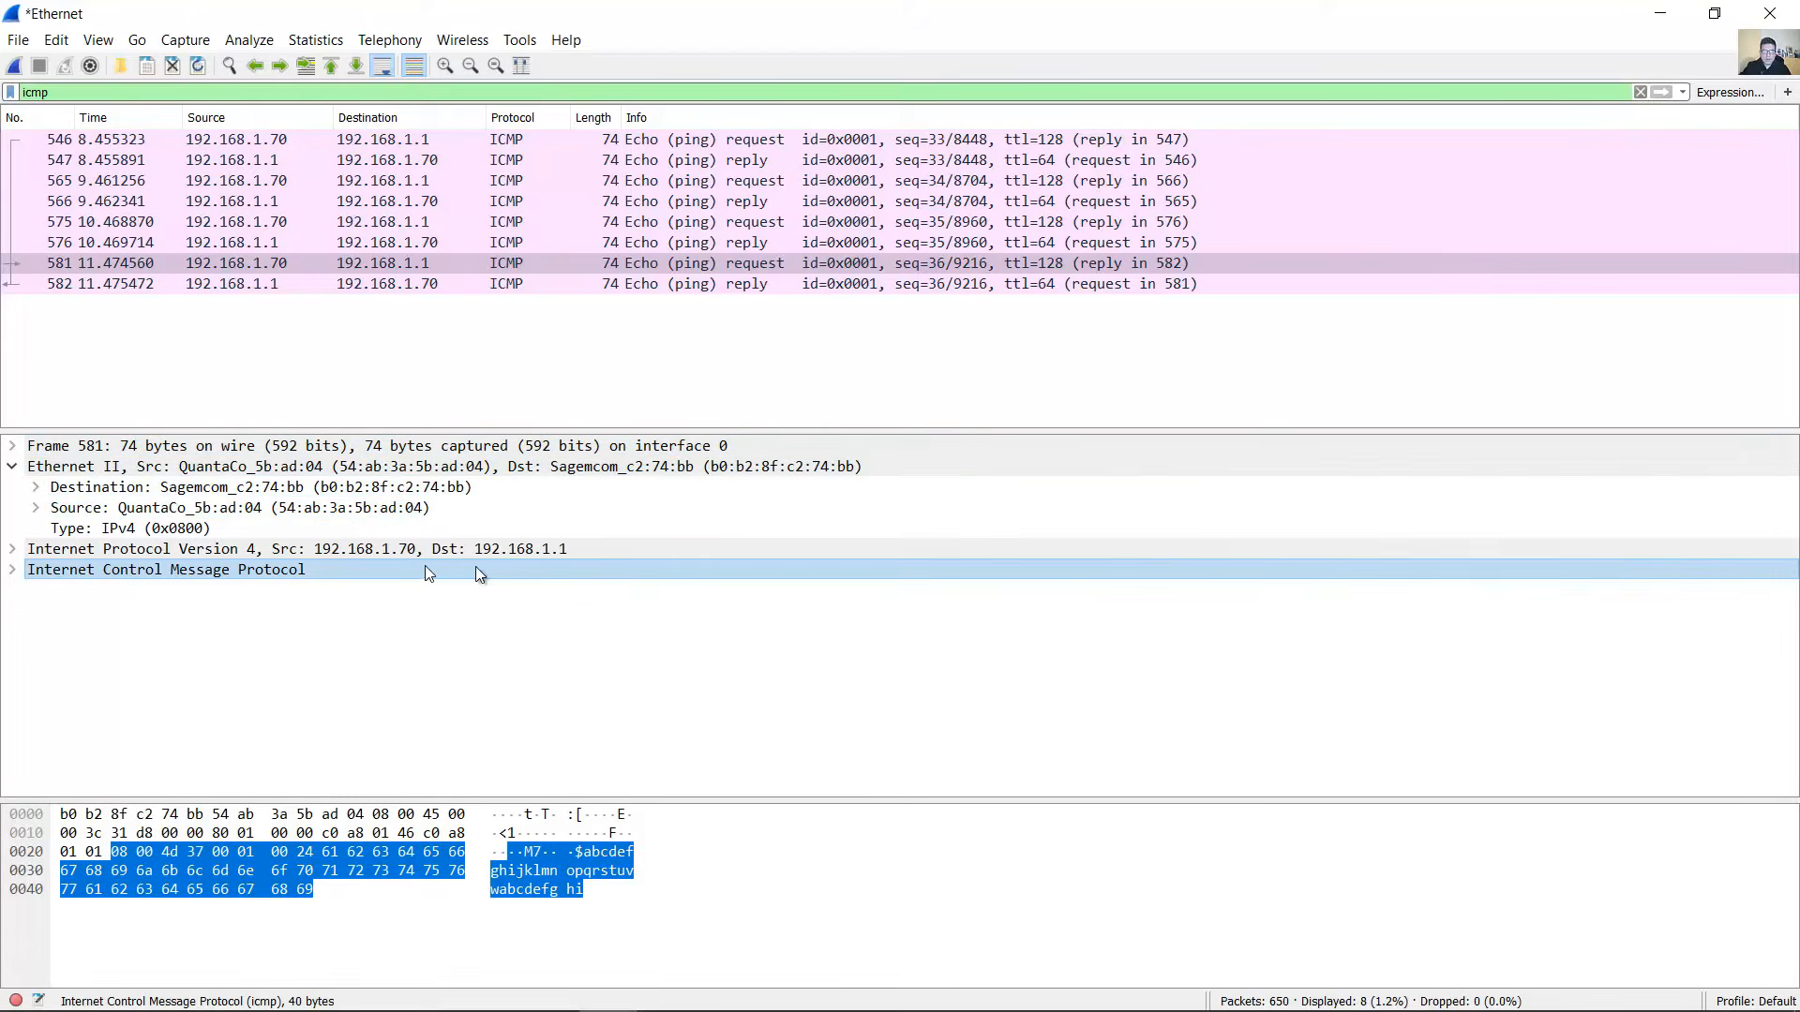
- Highlight the phrase about the Packet Bytes pane (bottom) in Word, and examine the hex bytes of packet 581 in Wireshark
click(1660, 13)
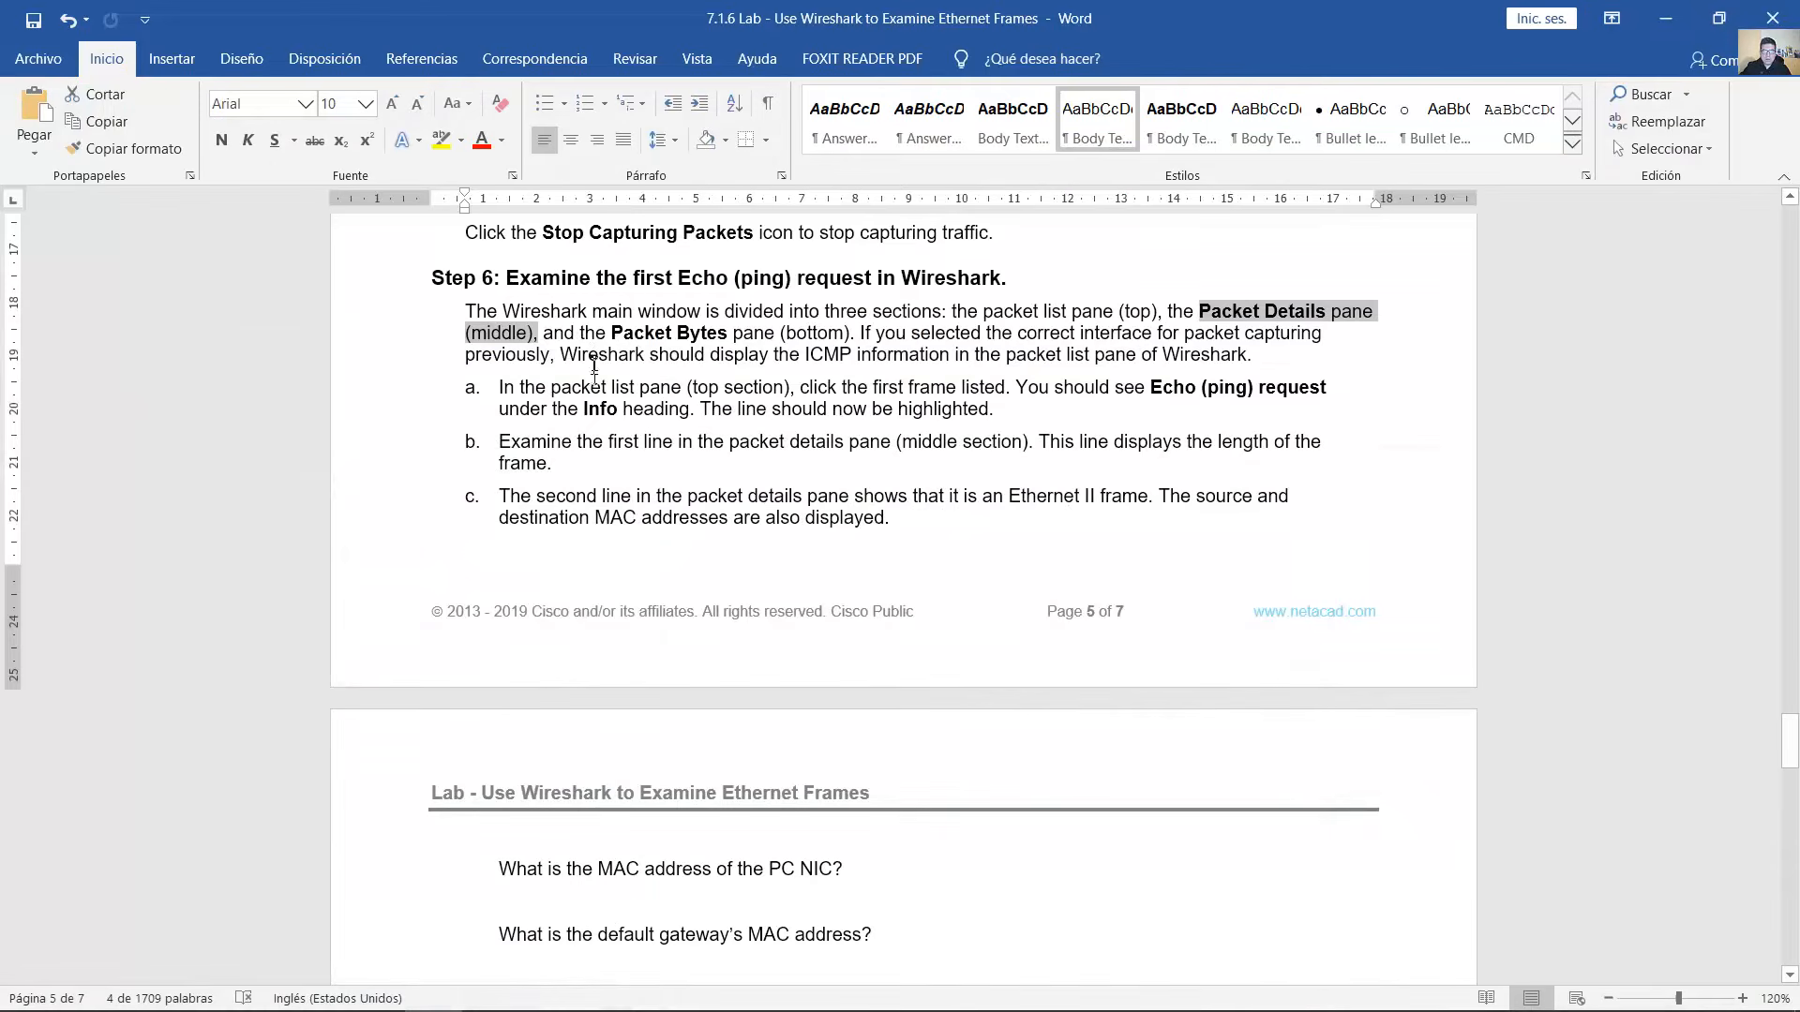
drag(544, 334, 844, 343)
click(1666, 18)
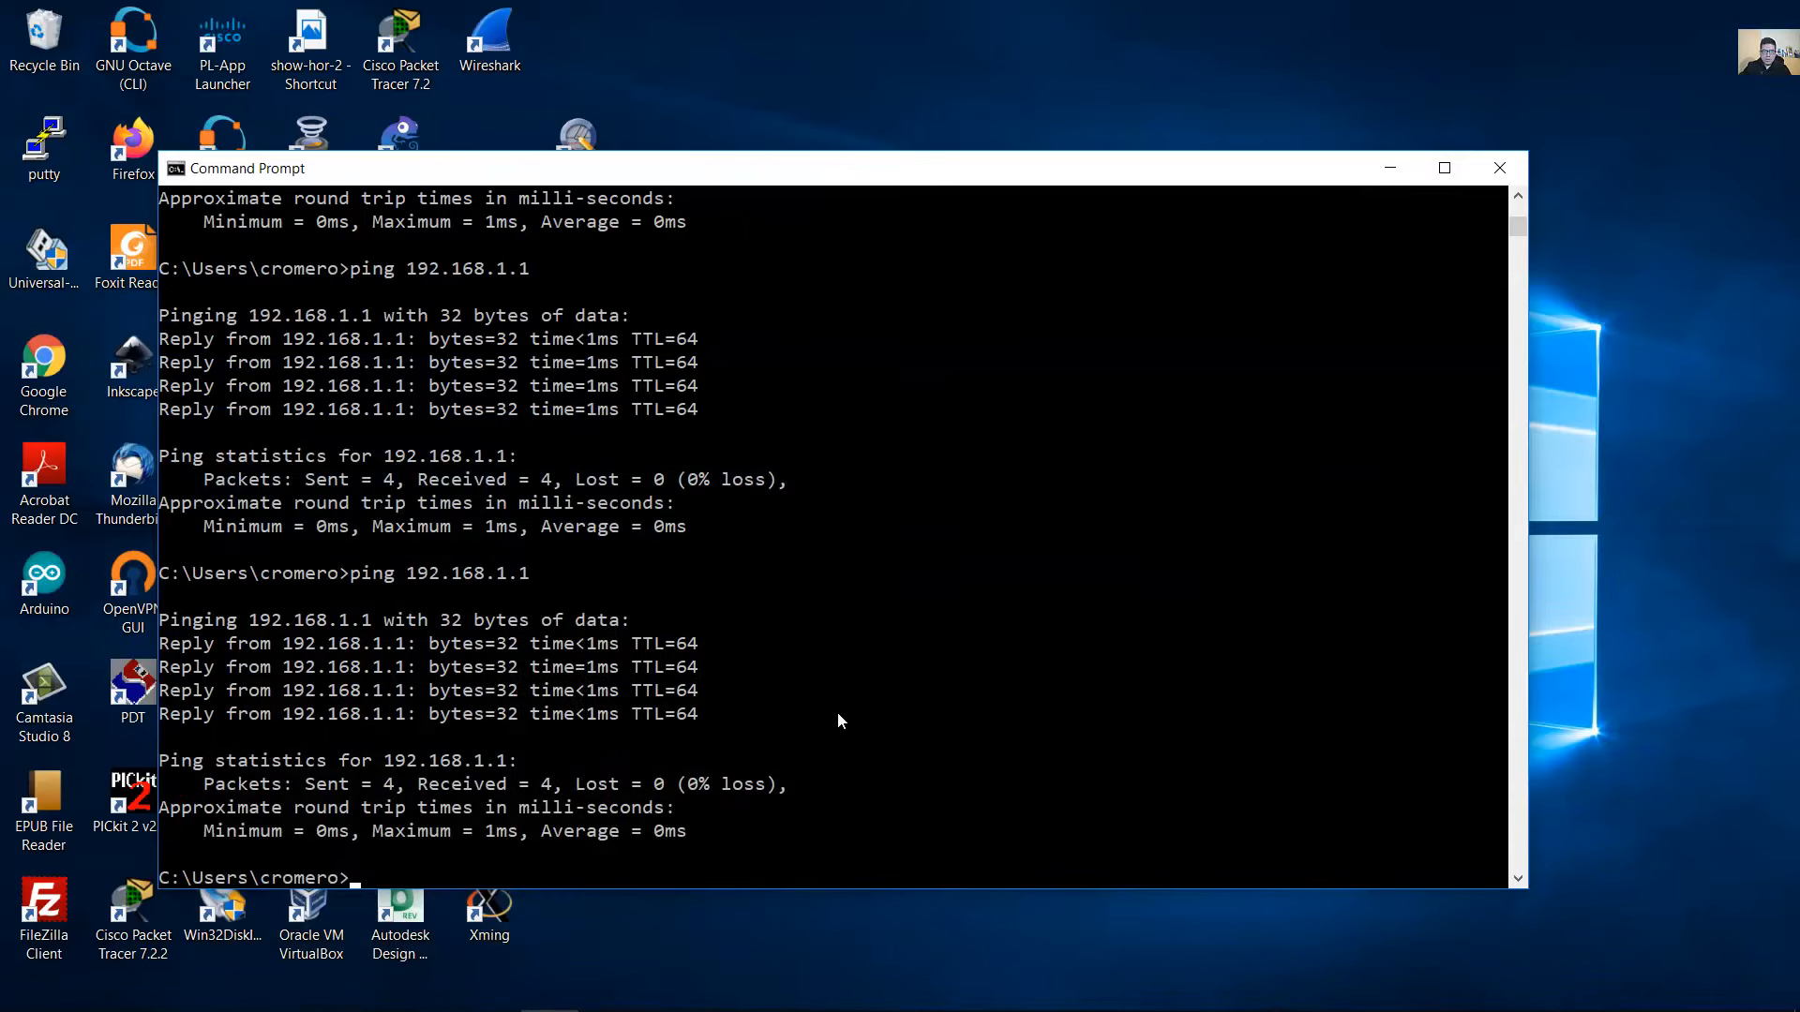
click(607, 989)
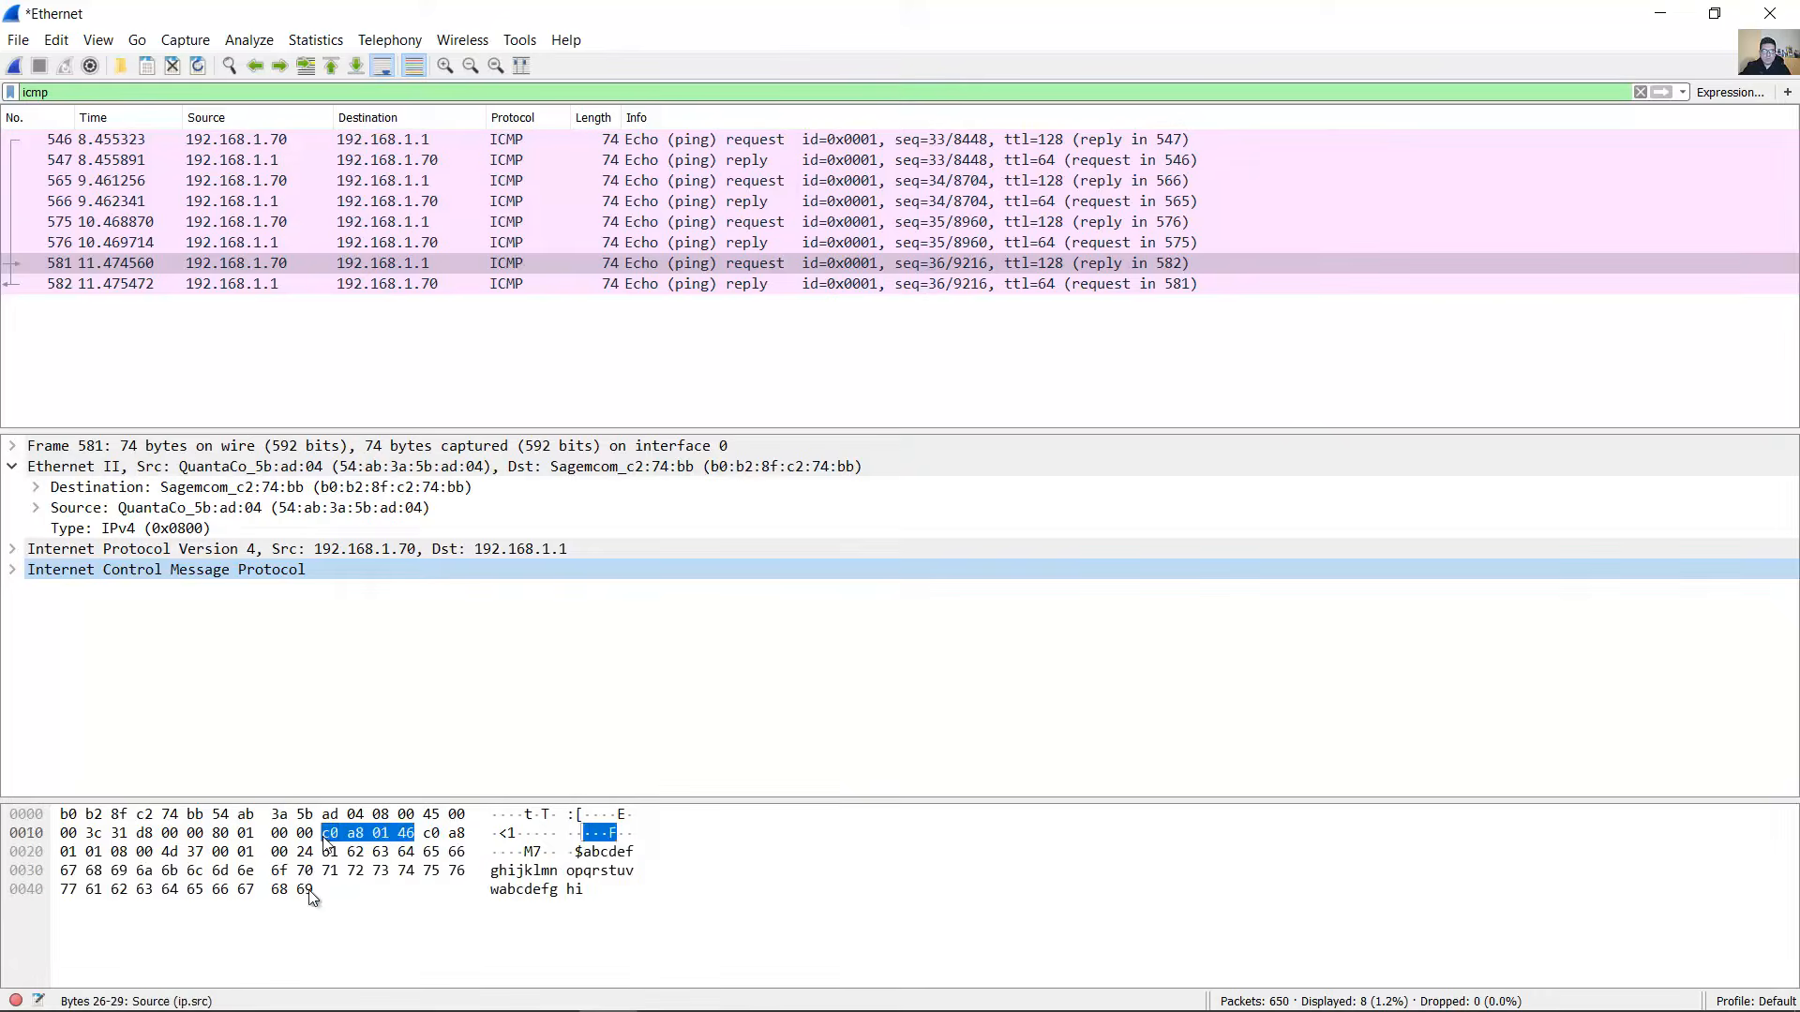
- Highlight Step 6a's instruction about the first listed frame in Word, and select frame 546 in Wireshark's packet list
click(1661, 14)
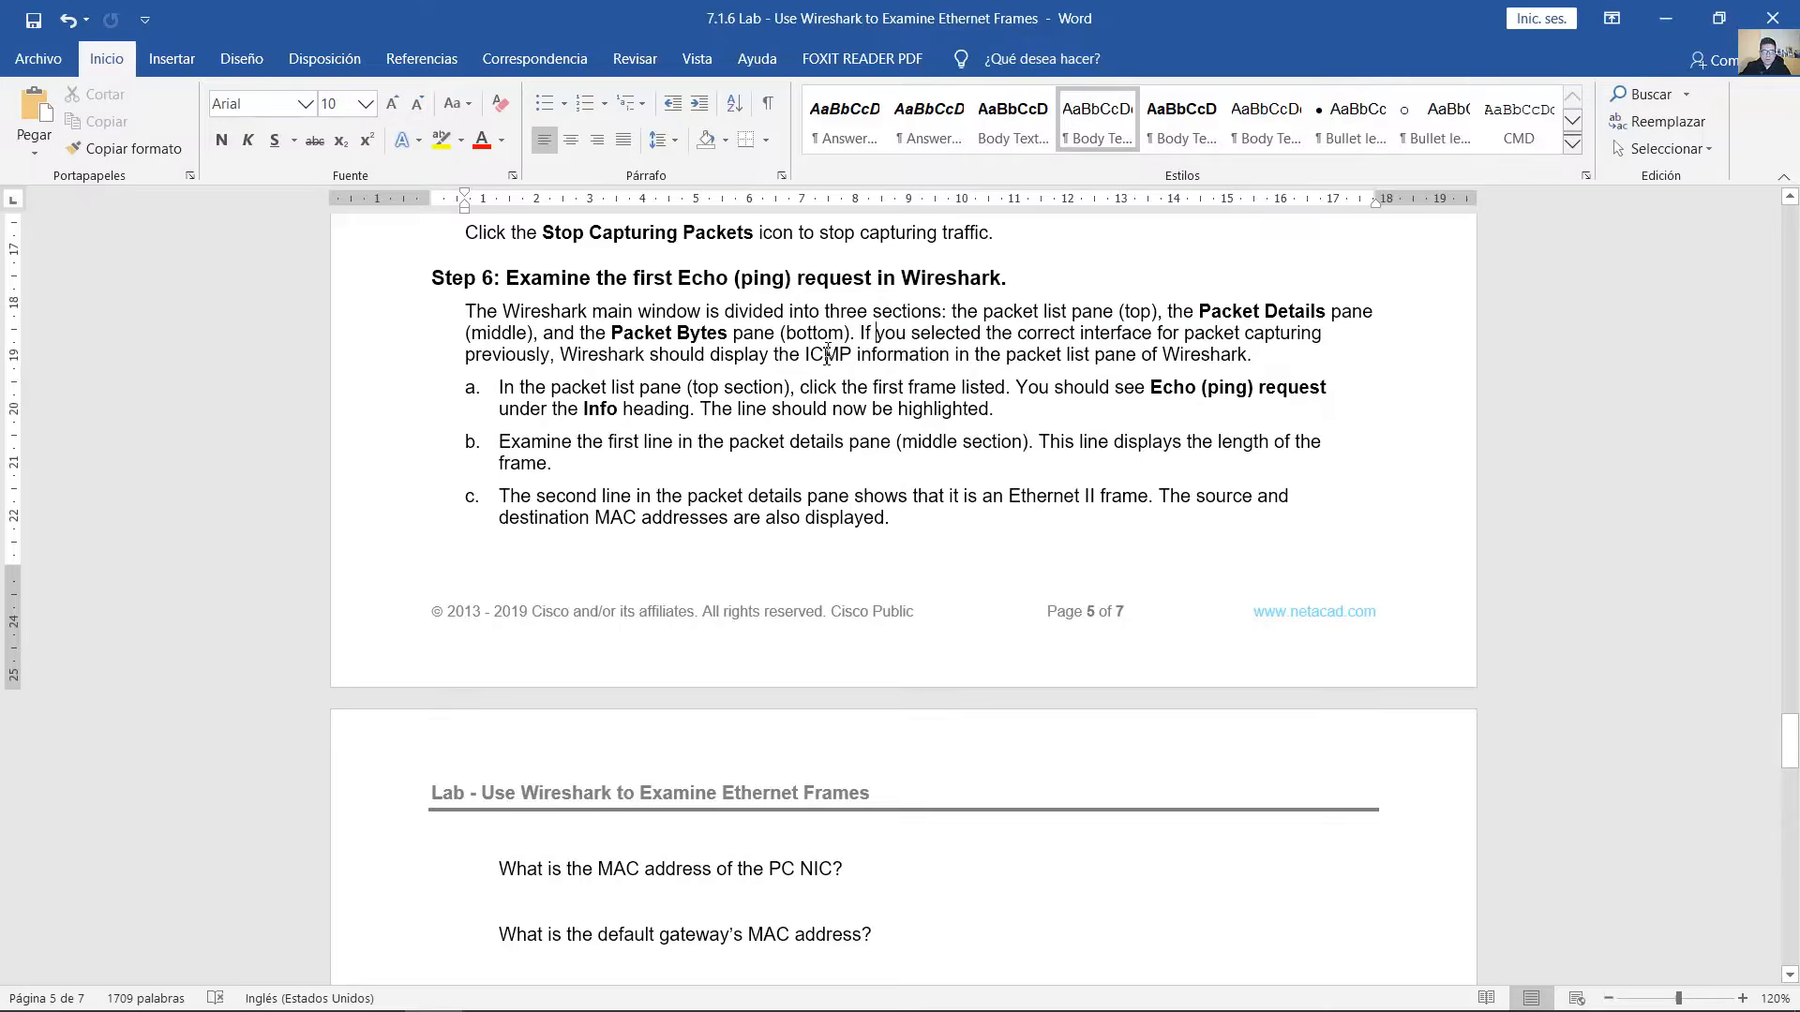
drag(517, 389, 1007, 390)
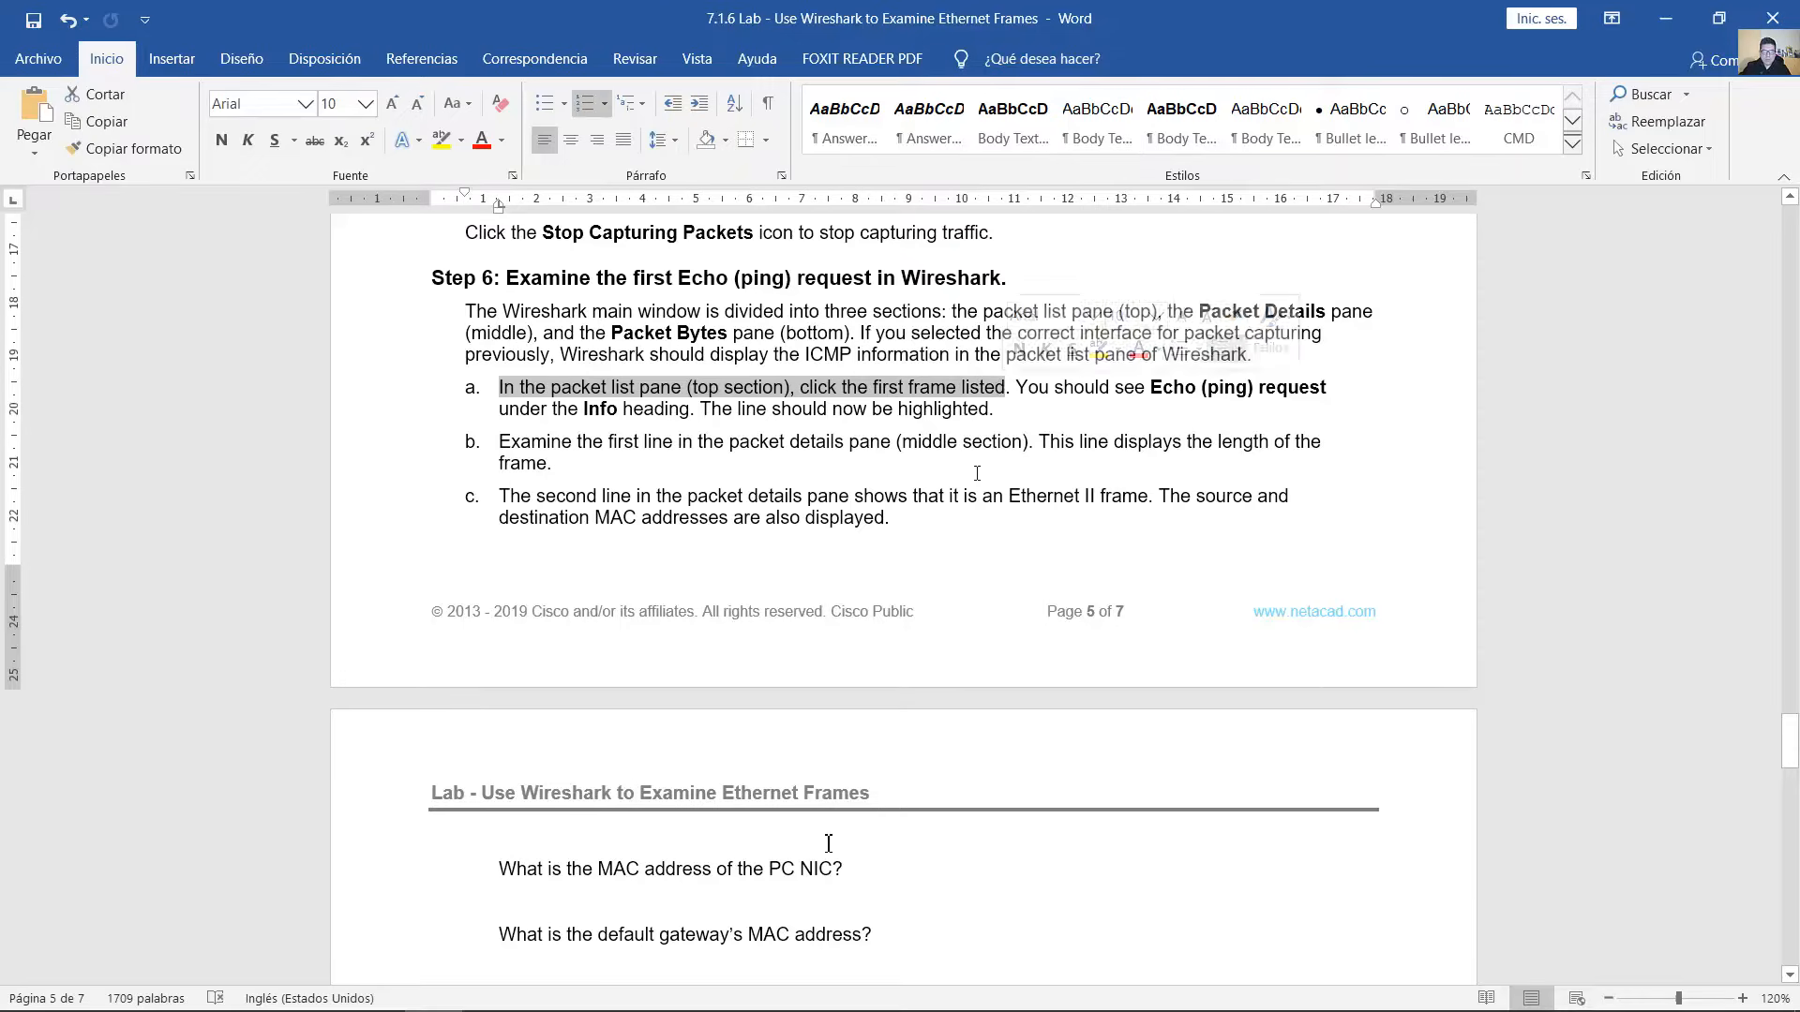
click(608, 1001)
click(335, 139)
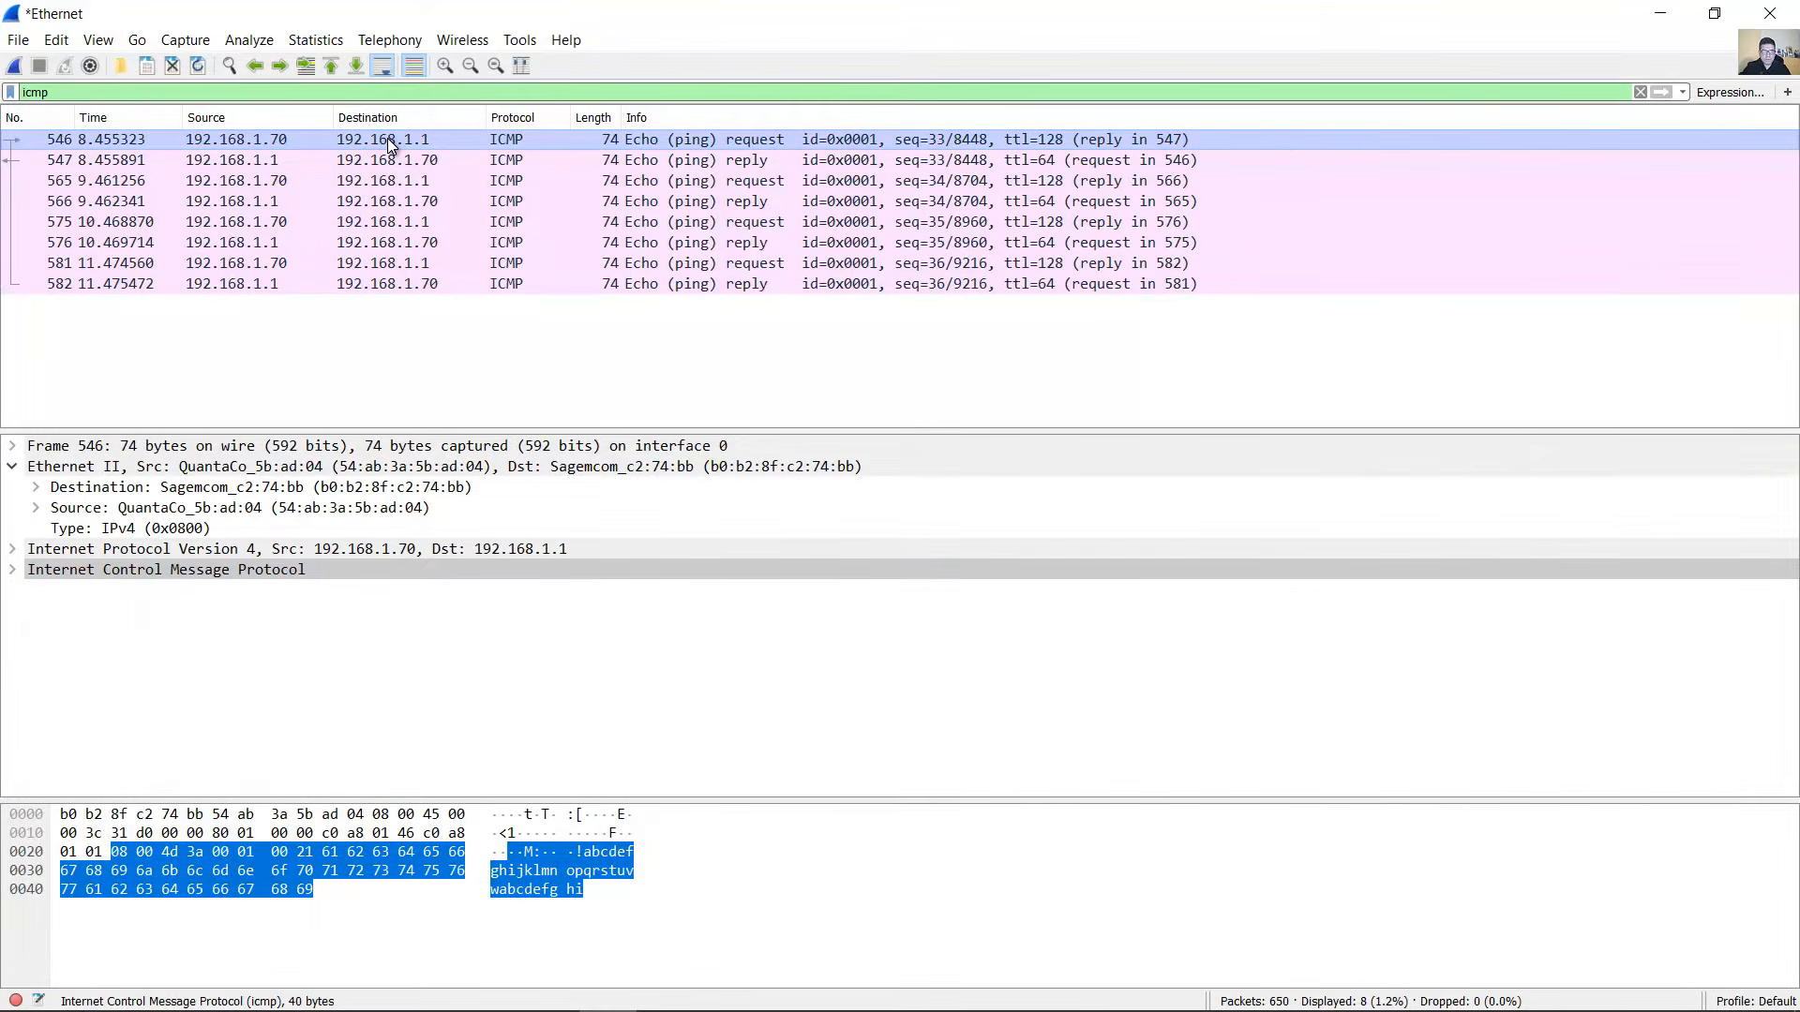
- Highlight Word's sentence about Echo (ping) request under the Info heading, and examine that information for frame 546 in Wireshark
click(1661, 13)
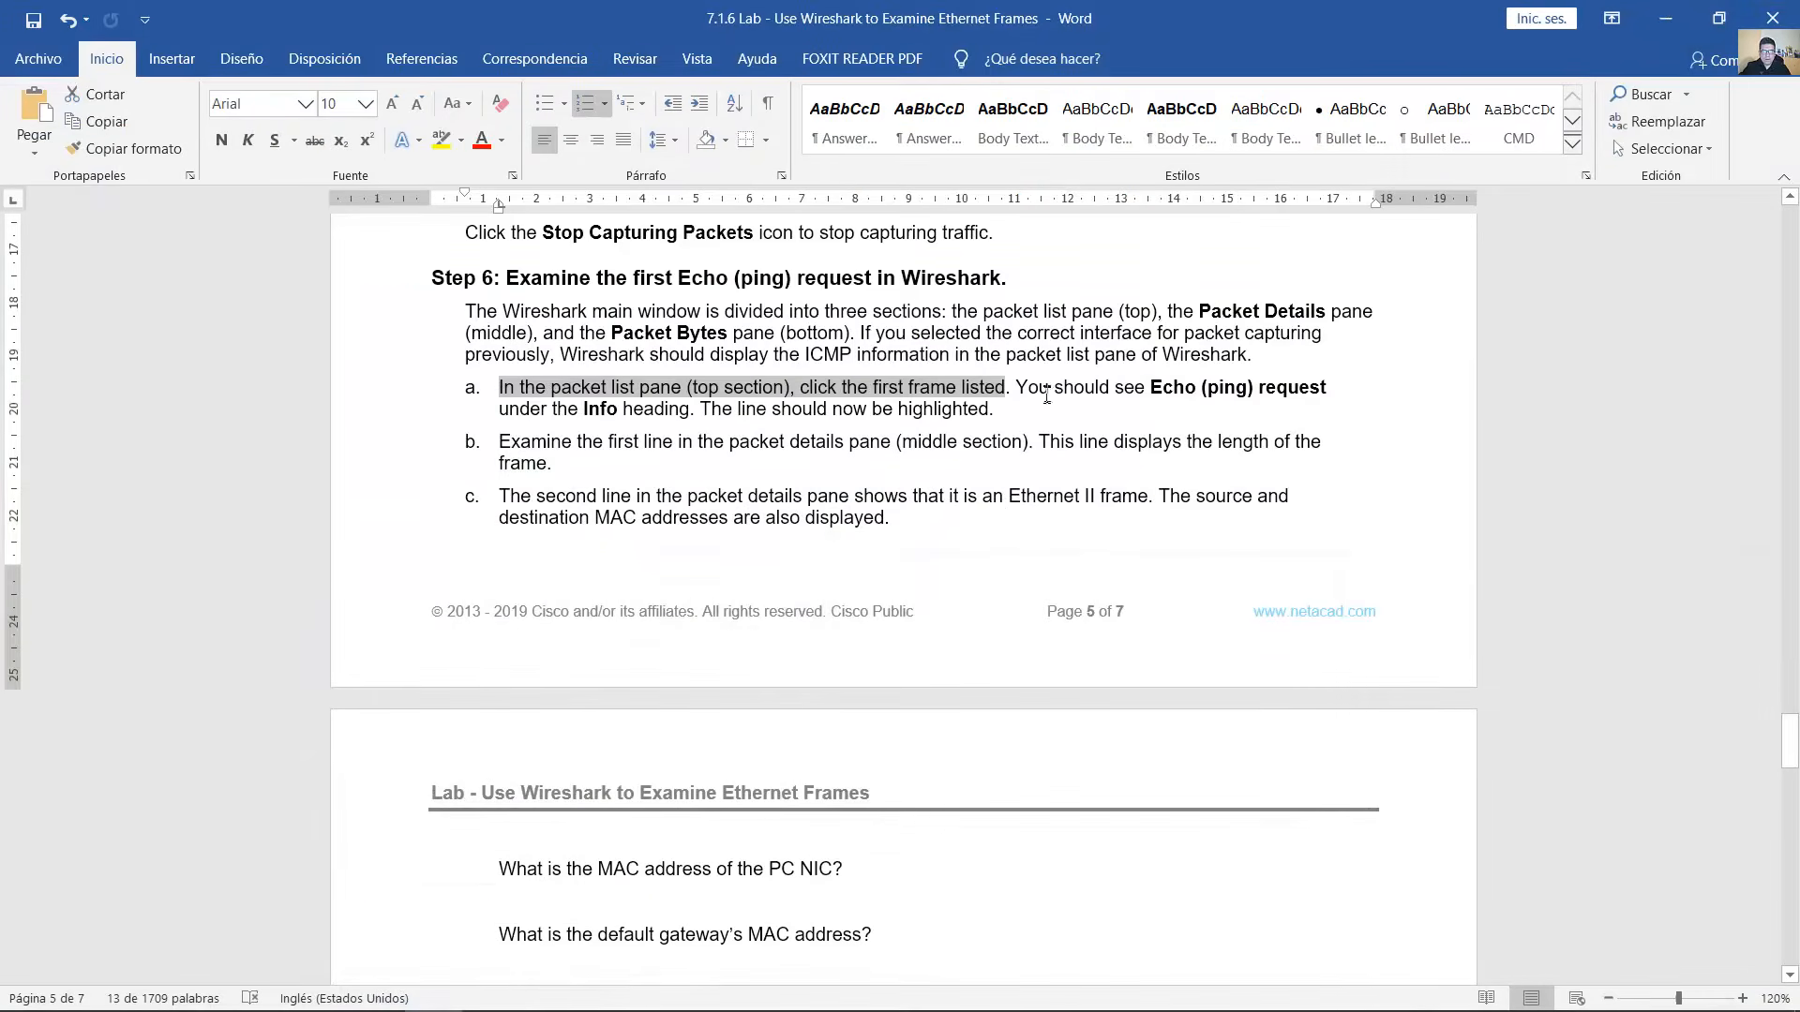
drag(1025, 387, 668, 409)
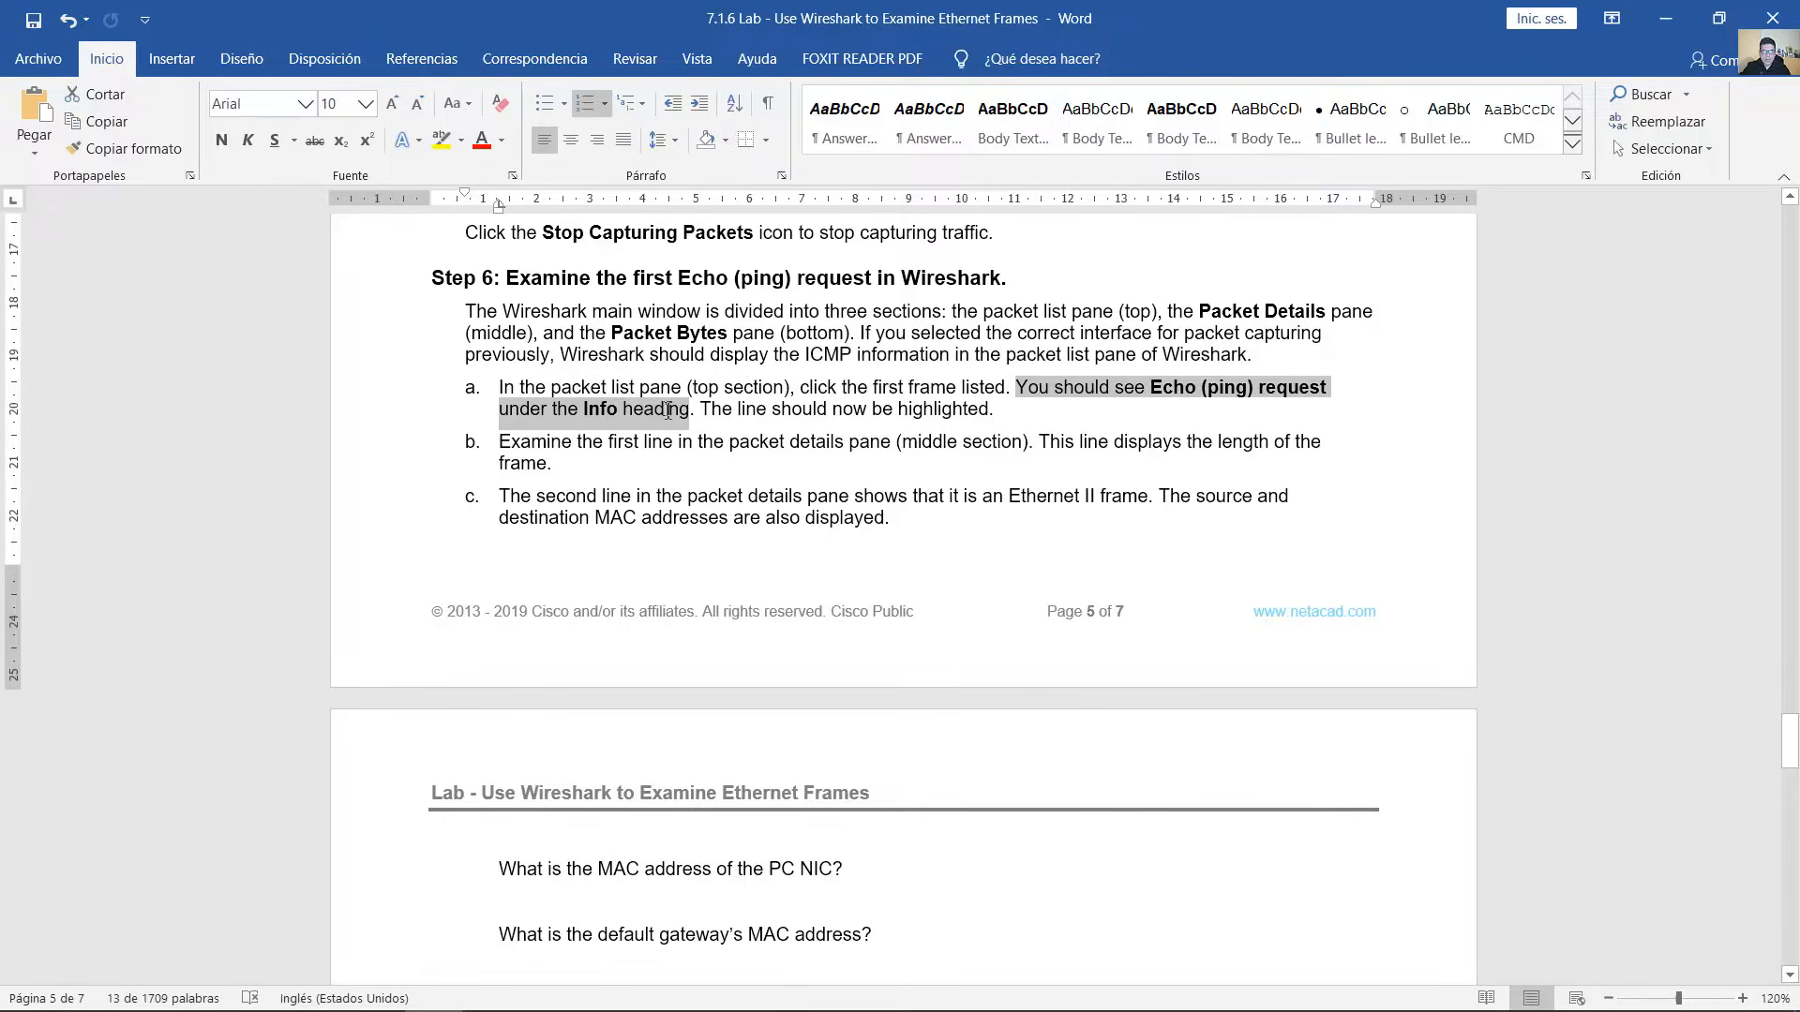
key(alt+Tab)
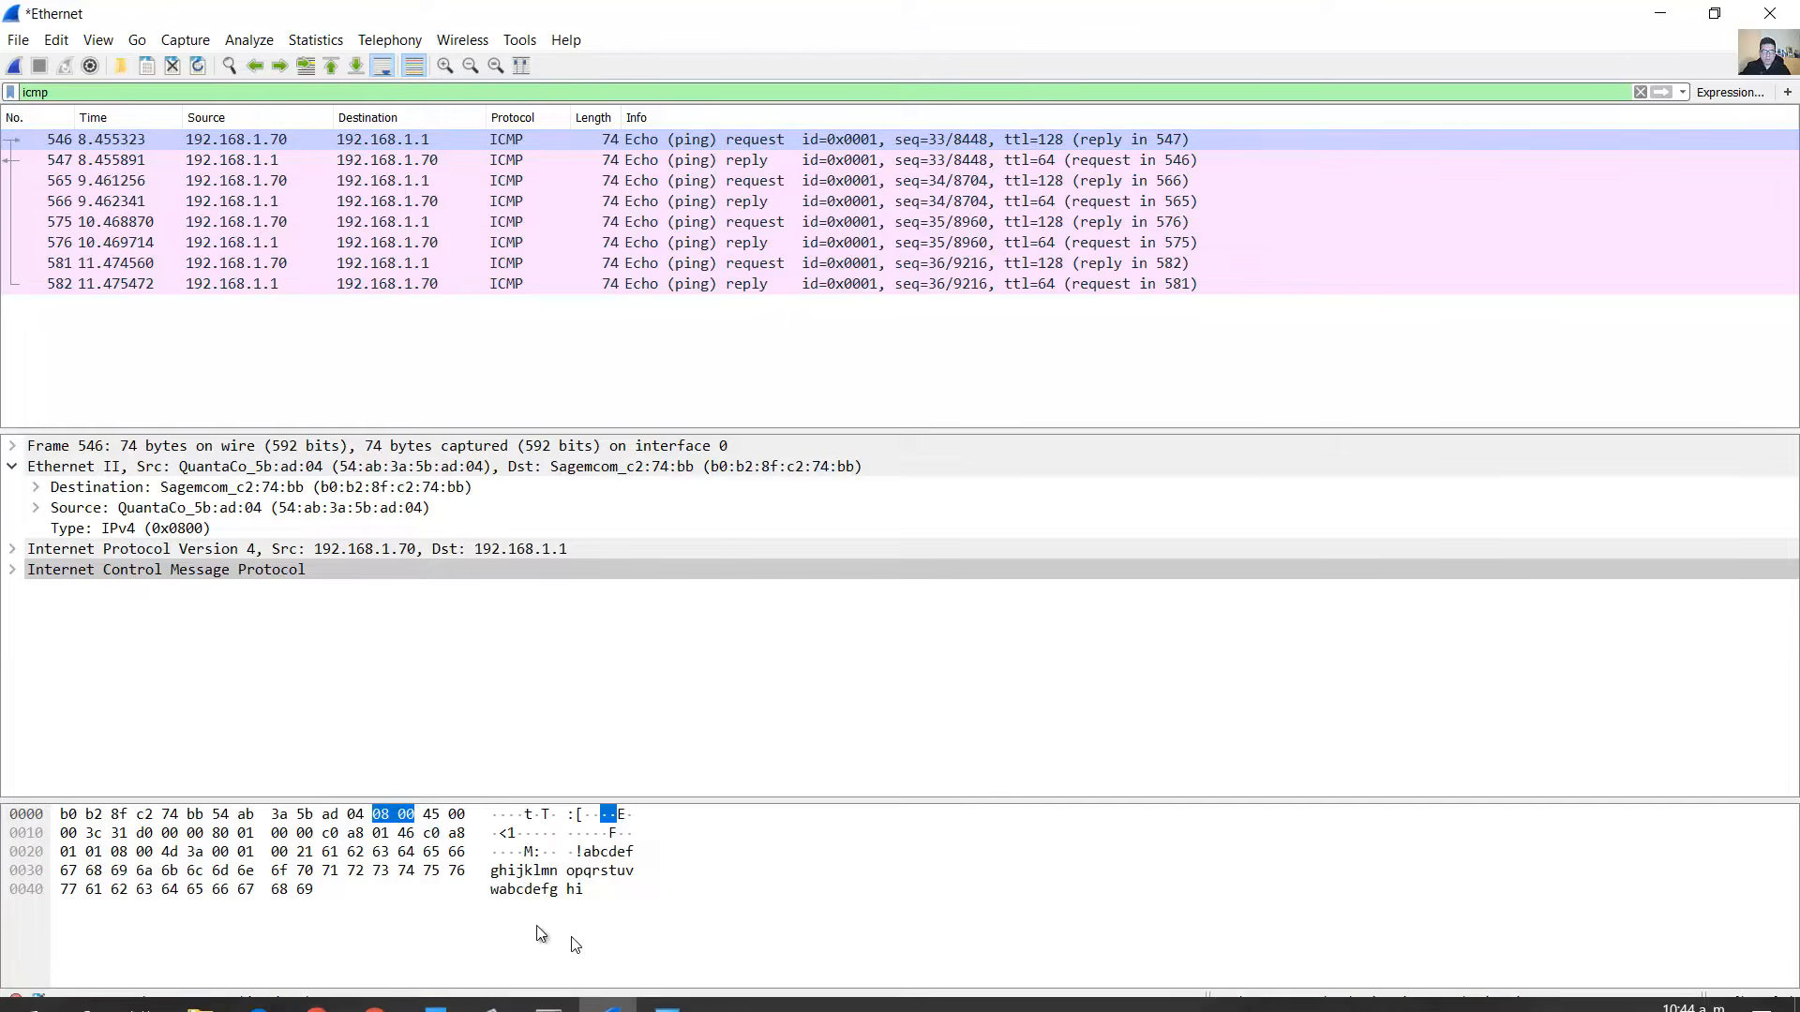
click(469, 996)
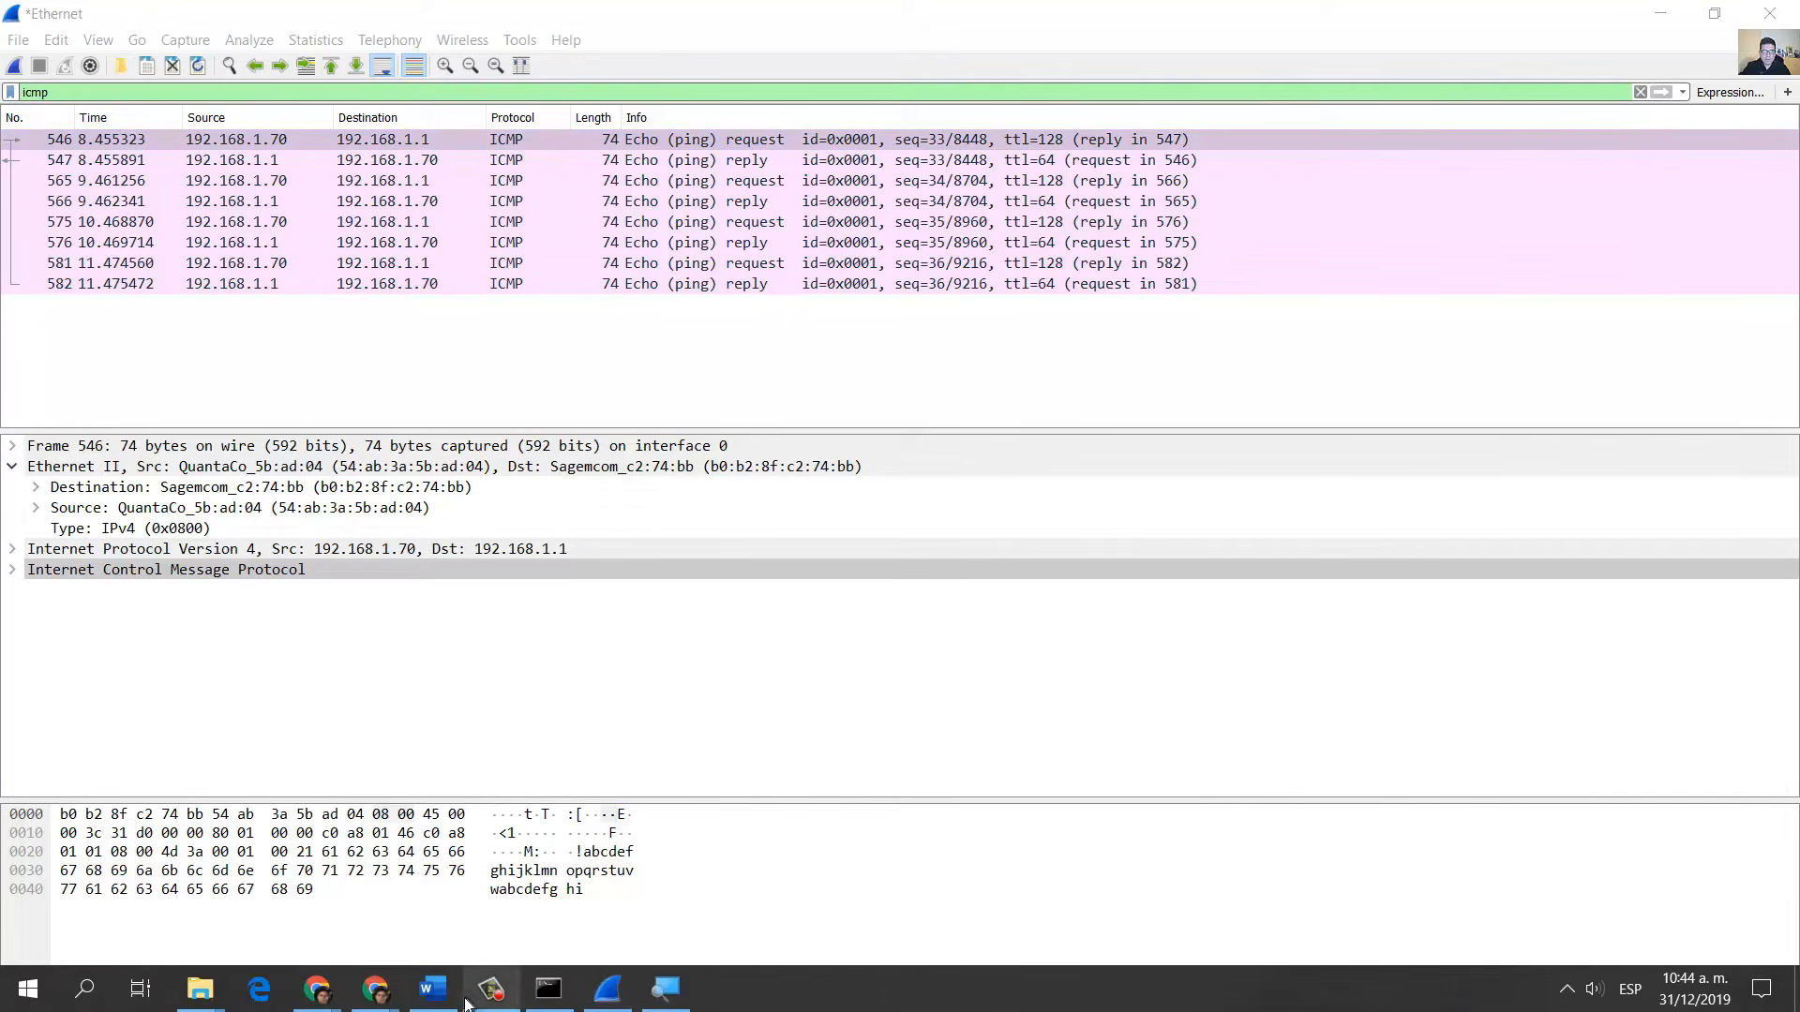
- Highlight Step 6b about the frame length in Word, and select the Frame 546 line in Wireshark's packet details
click(432, 989)
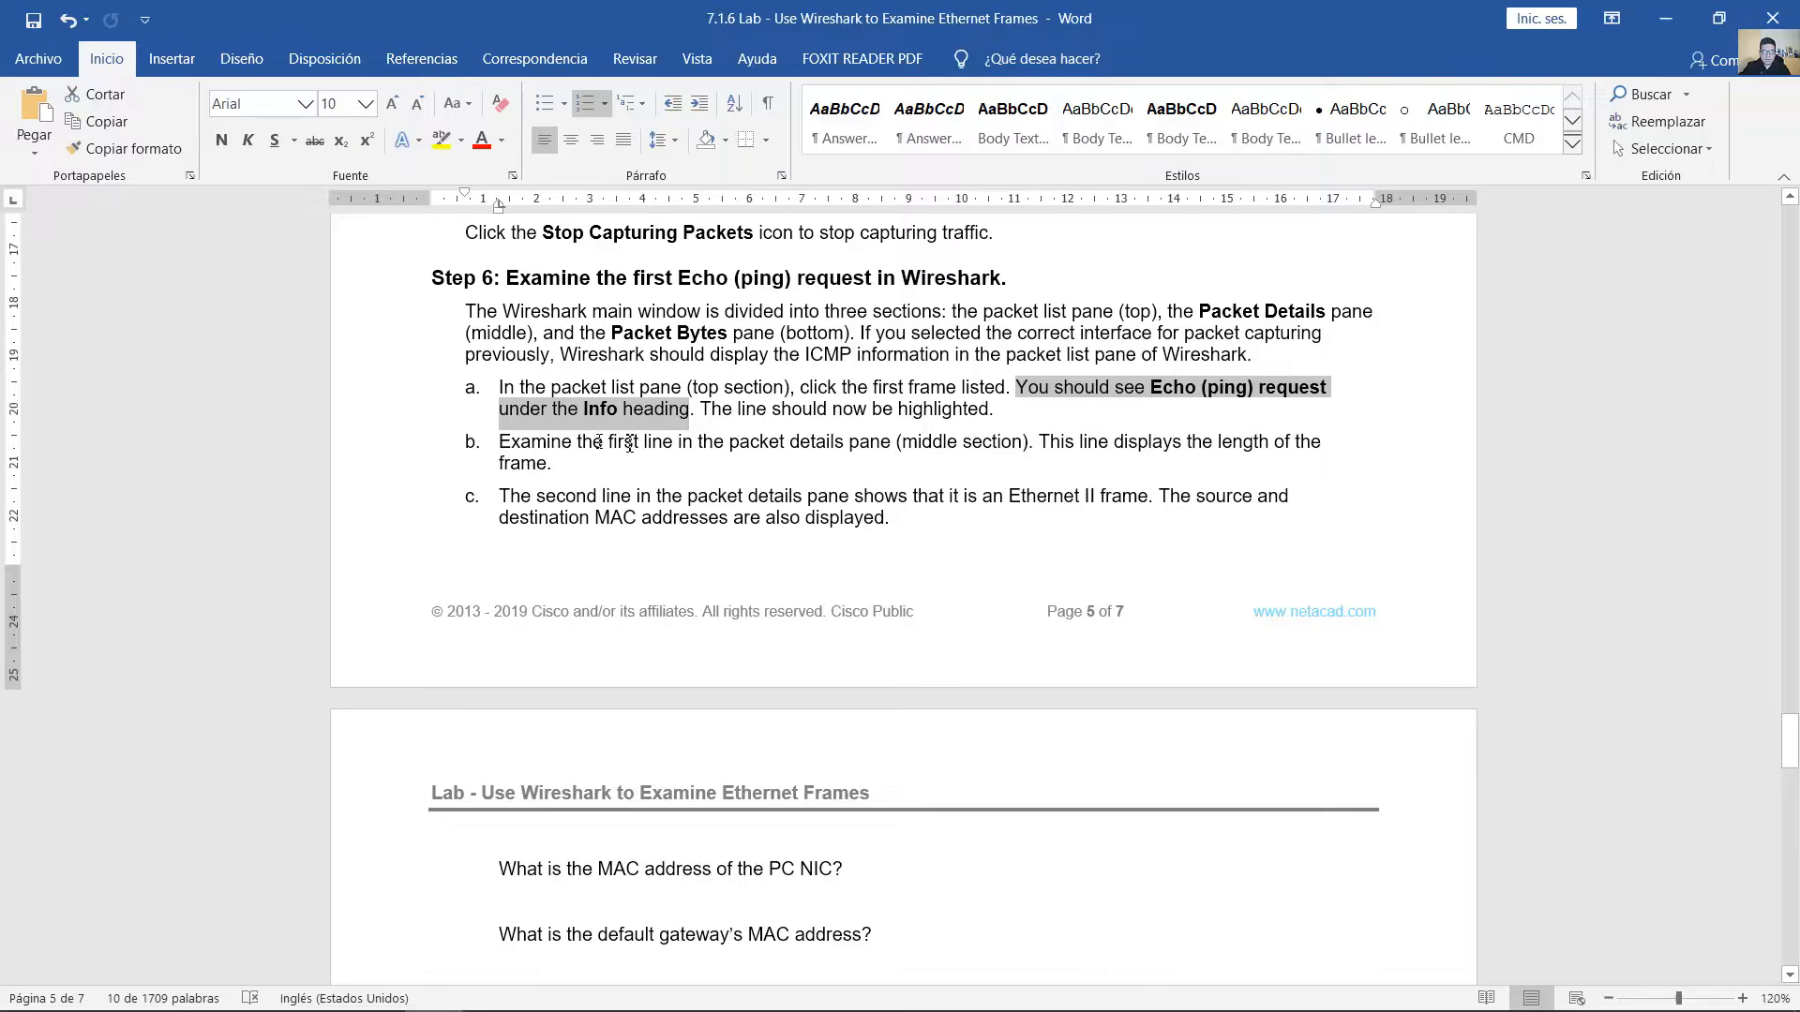
drag(599, 443, 1318, 450)
click(1672, 10)
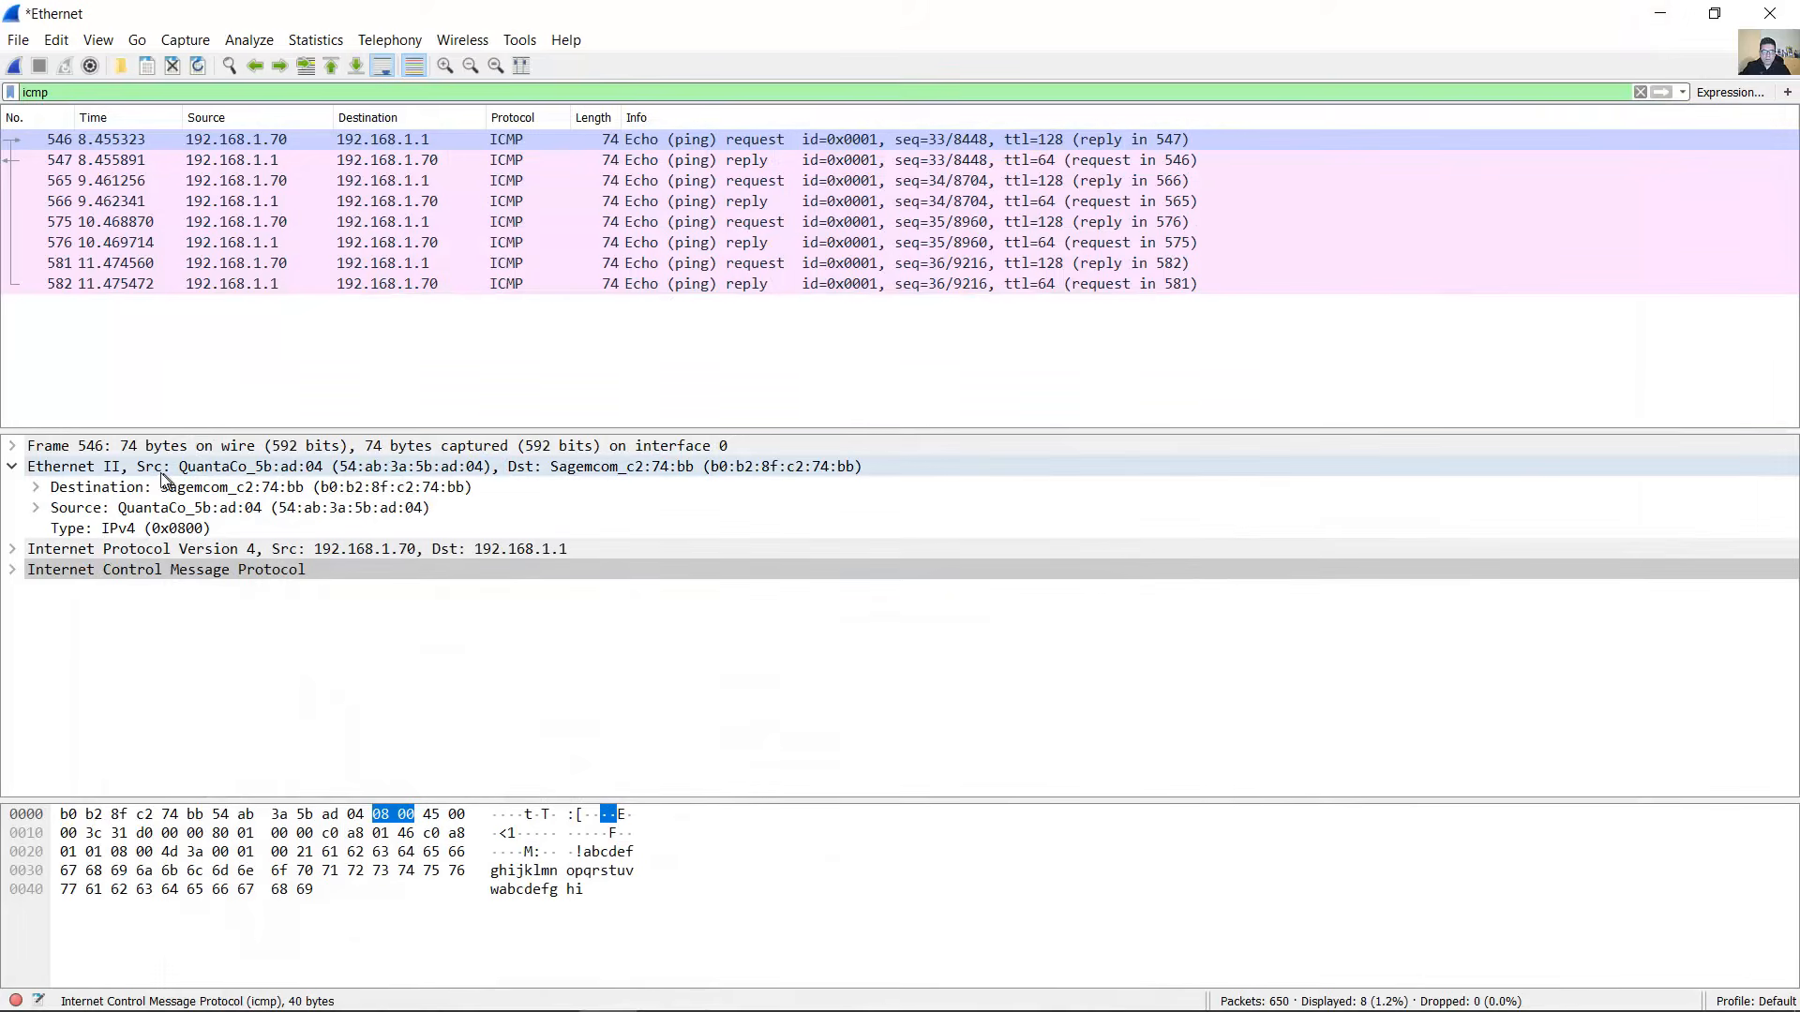
click(72, 450)
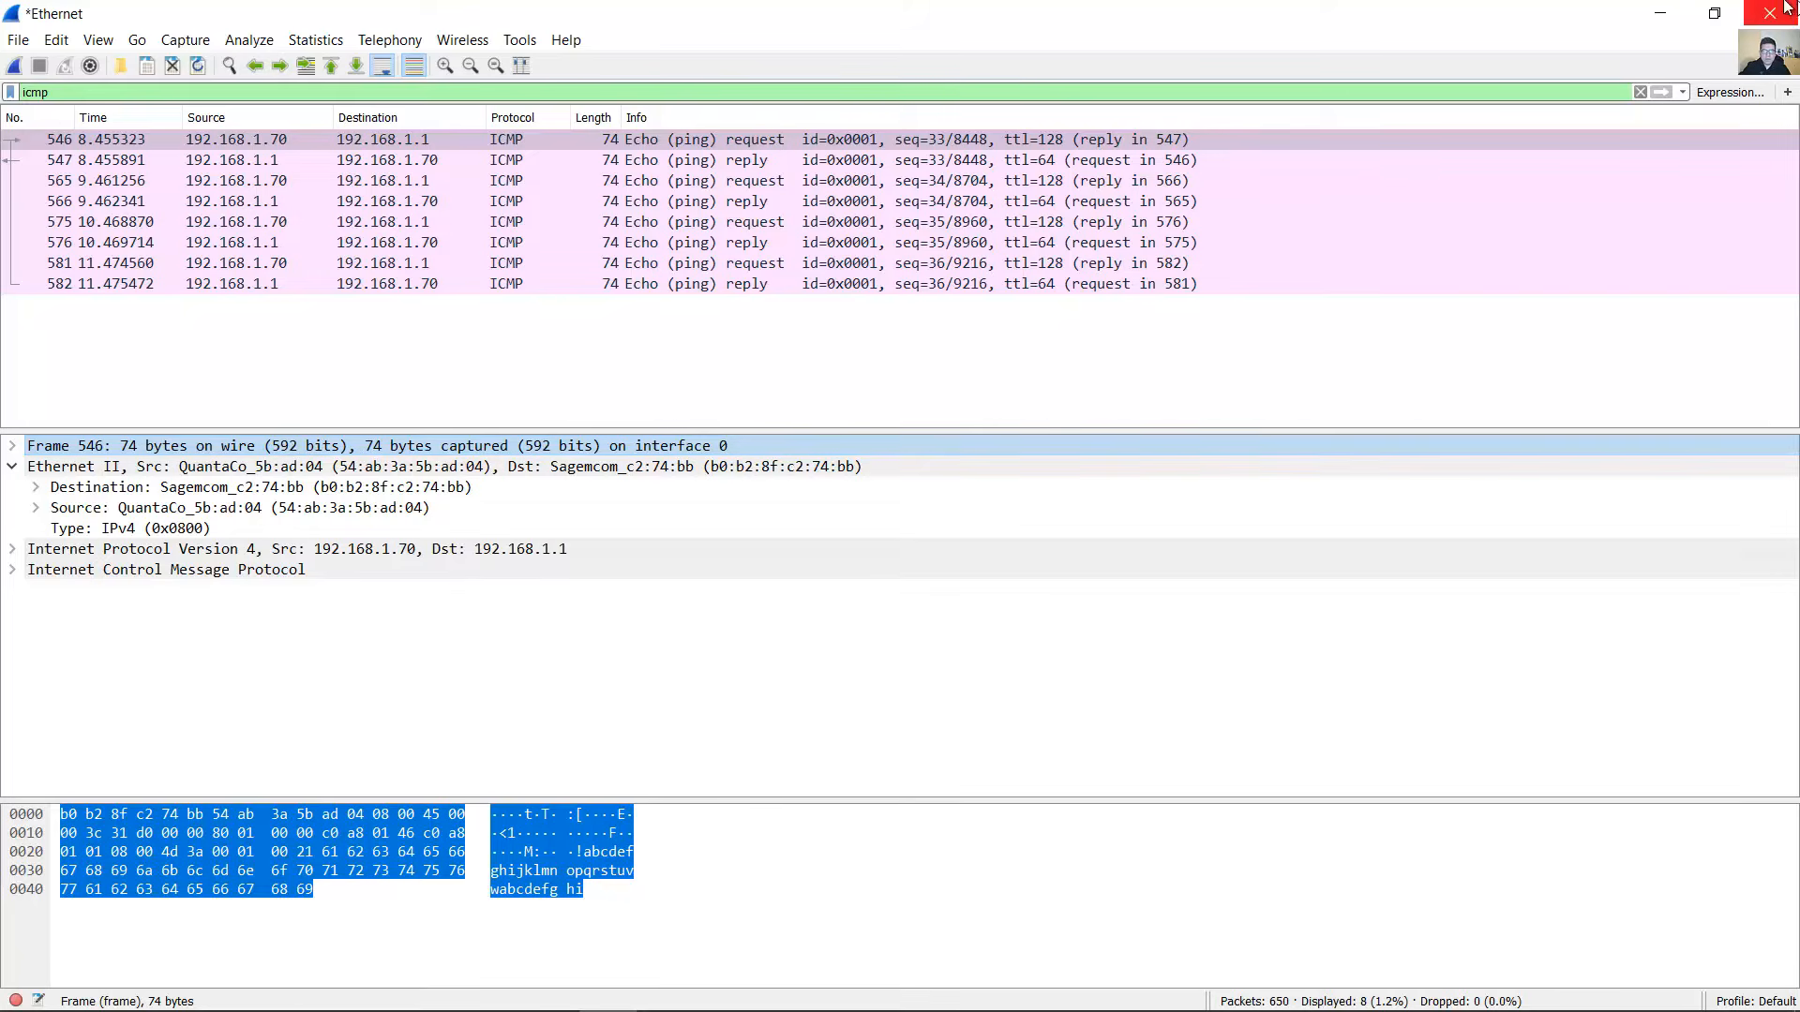
- Highlight Step 6c about the Ethernet II frame and MAC addresses in Word, and select frame 546's Ethernet II line in Wireshark
click(1660, 13)
drag(536, 295, 1126, 289)
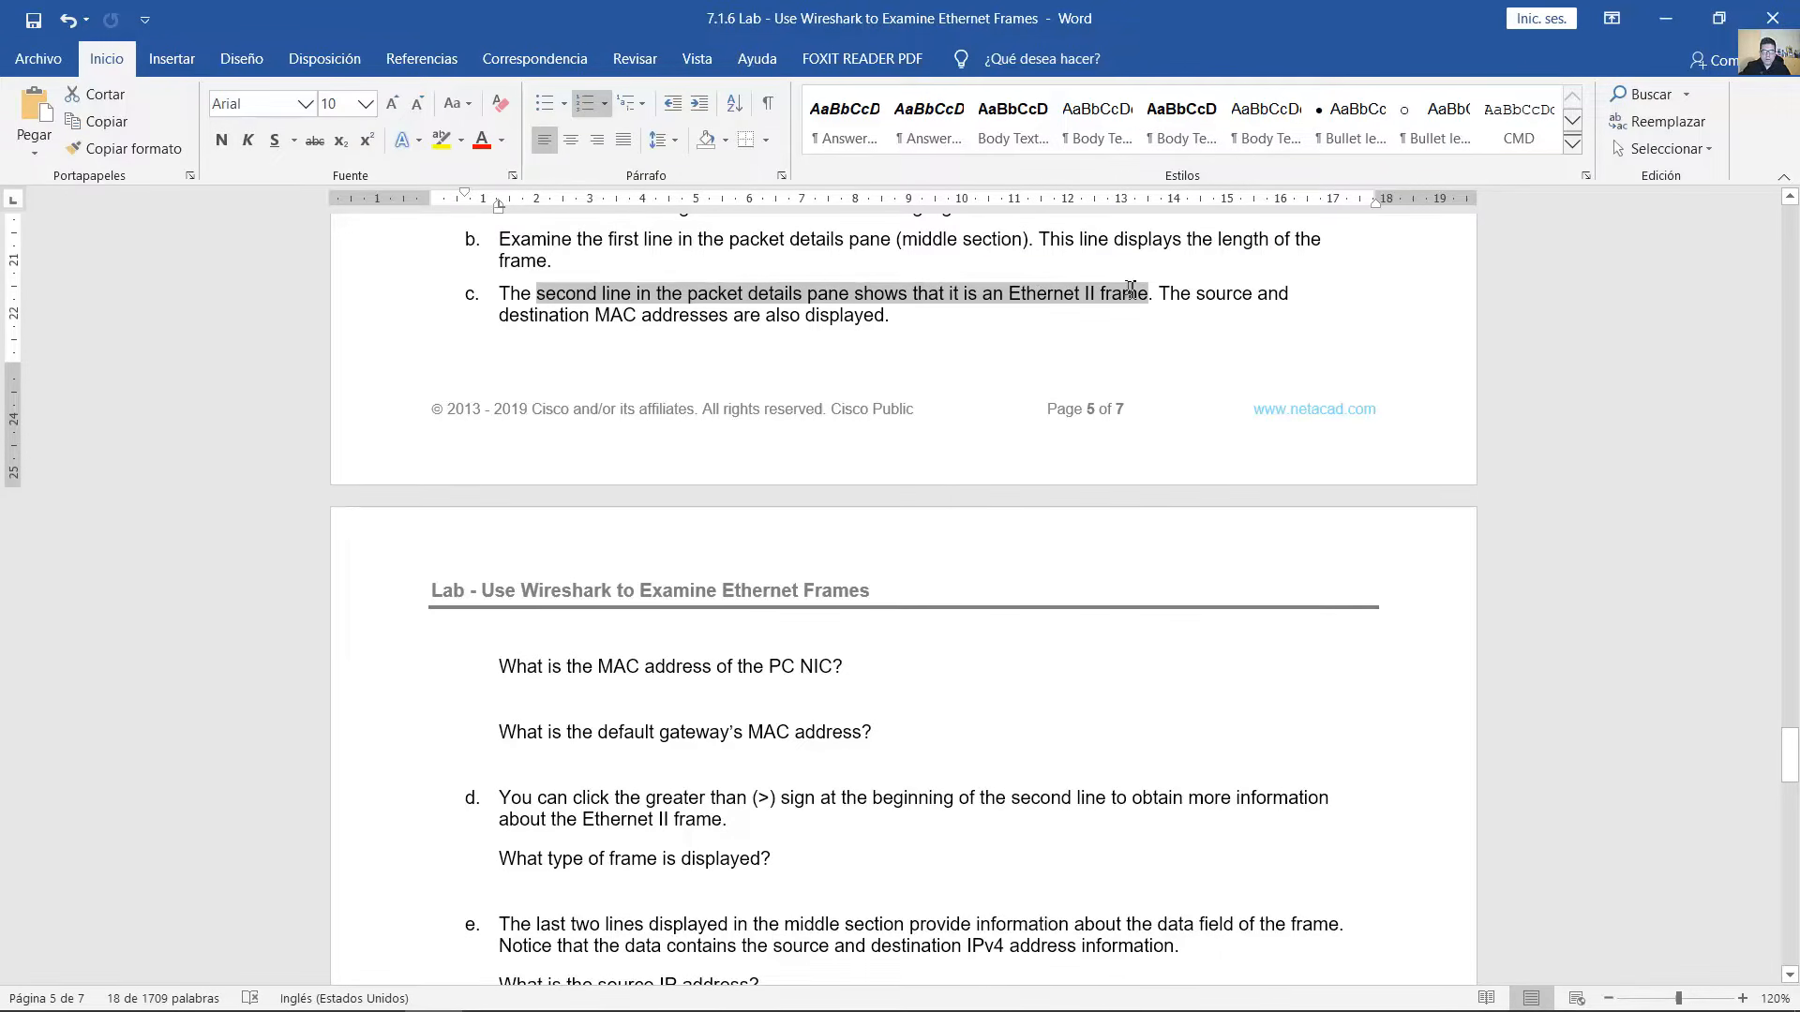
drag(1135, 293, 1123, 325)
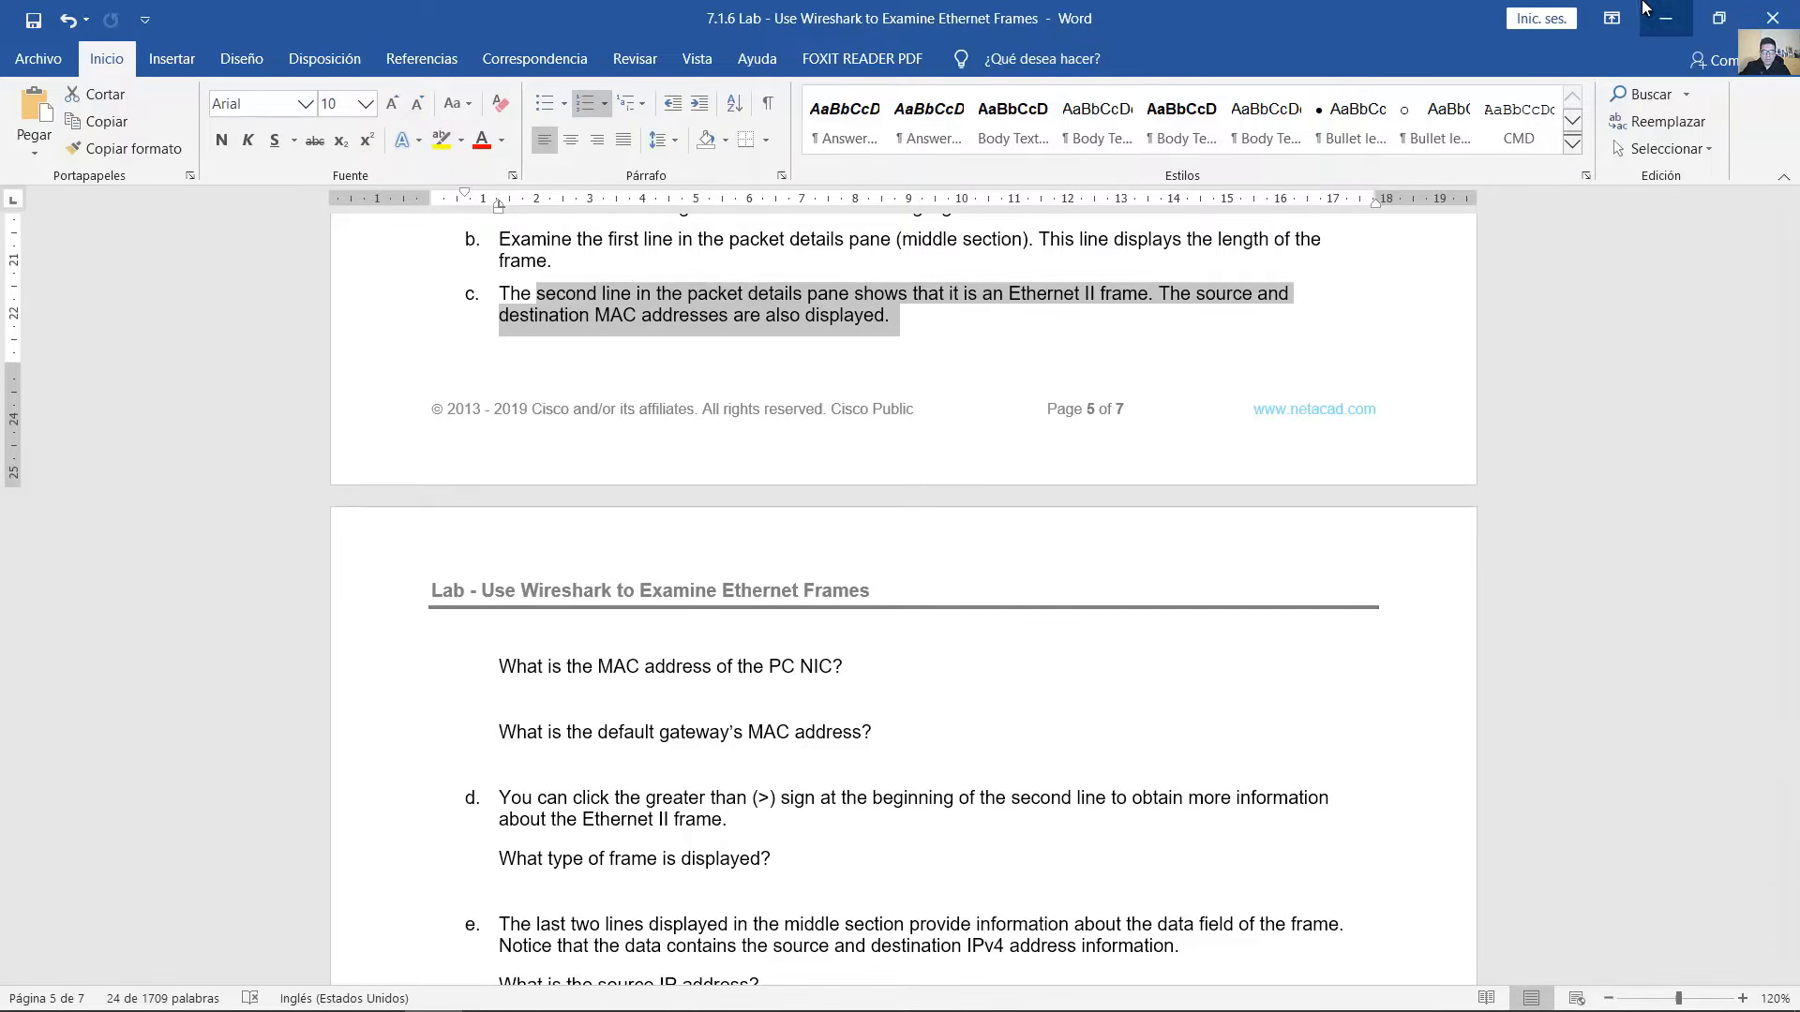
click(1666, 16)
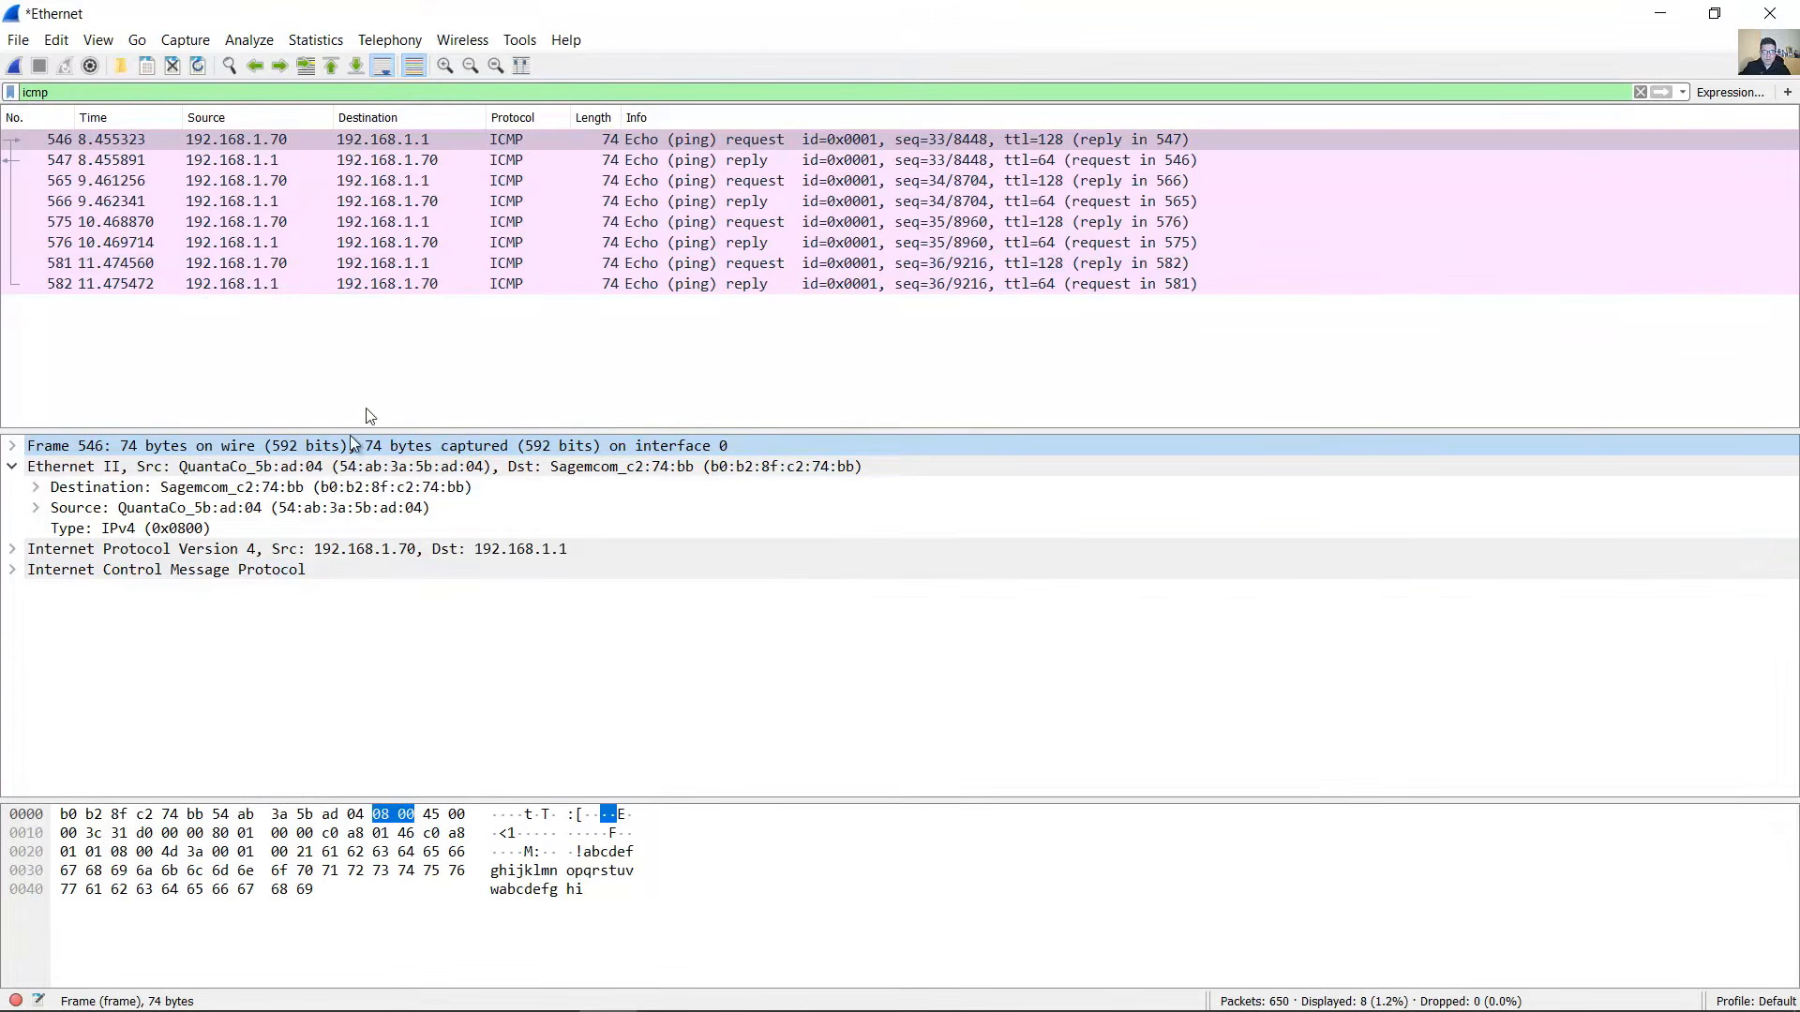
click(103, 470)
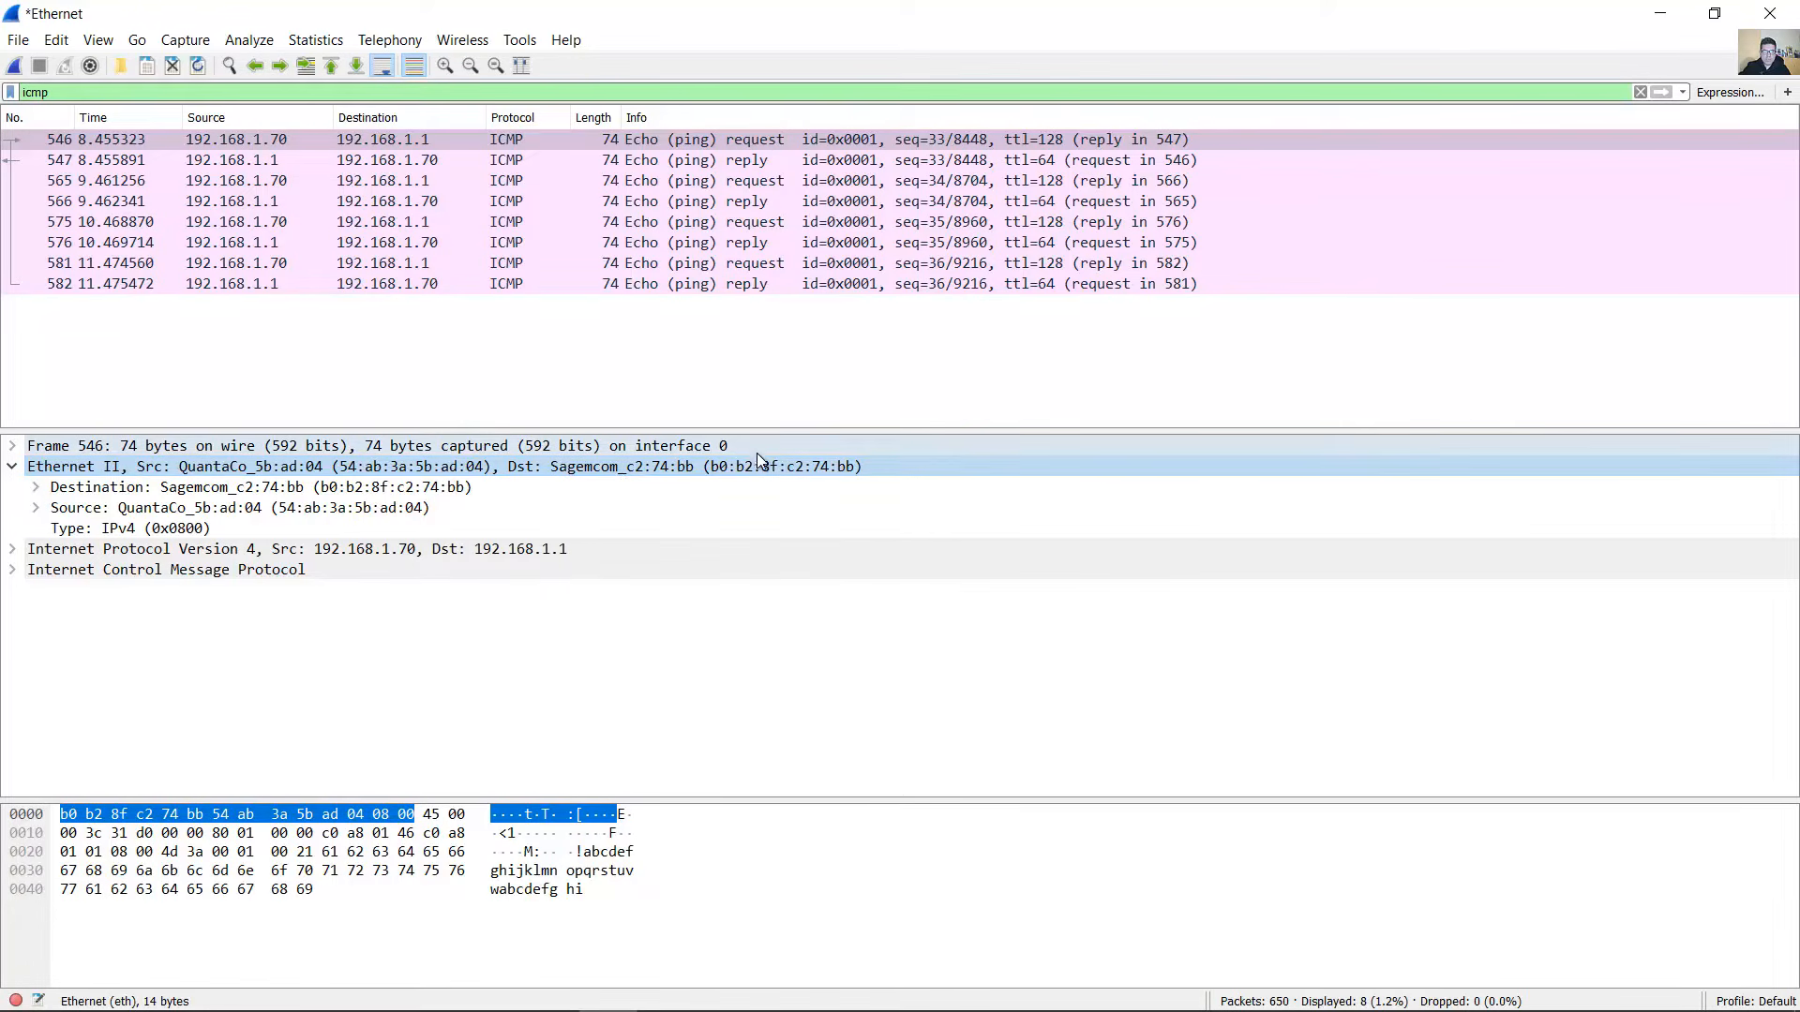
- Highlight the question about the PC NIC's MAC address in Word, and select the Ethernet II Source line of frame 546 in Wireshark
click(1660, 13)
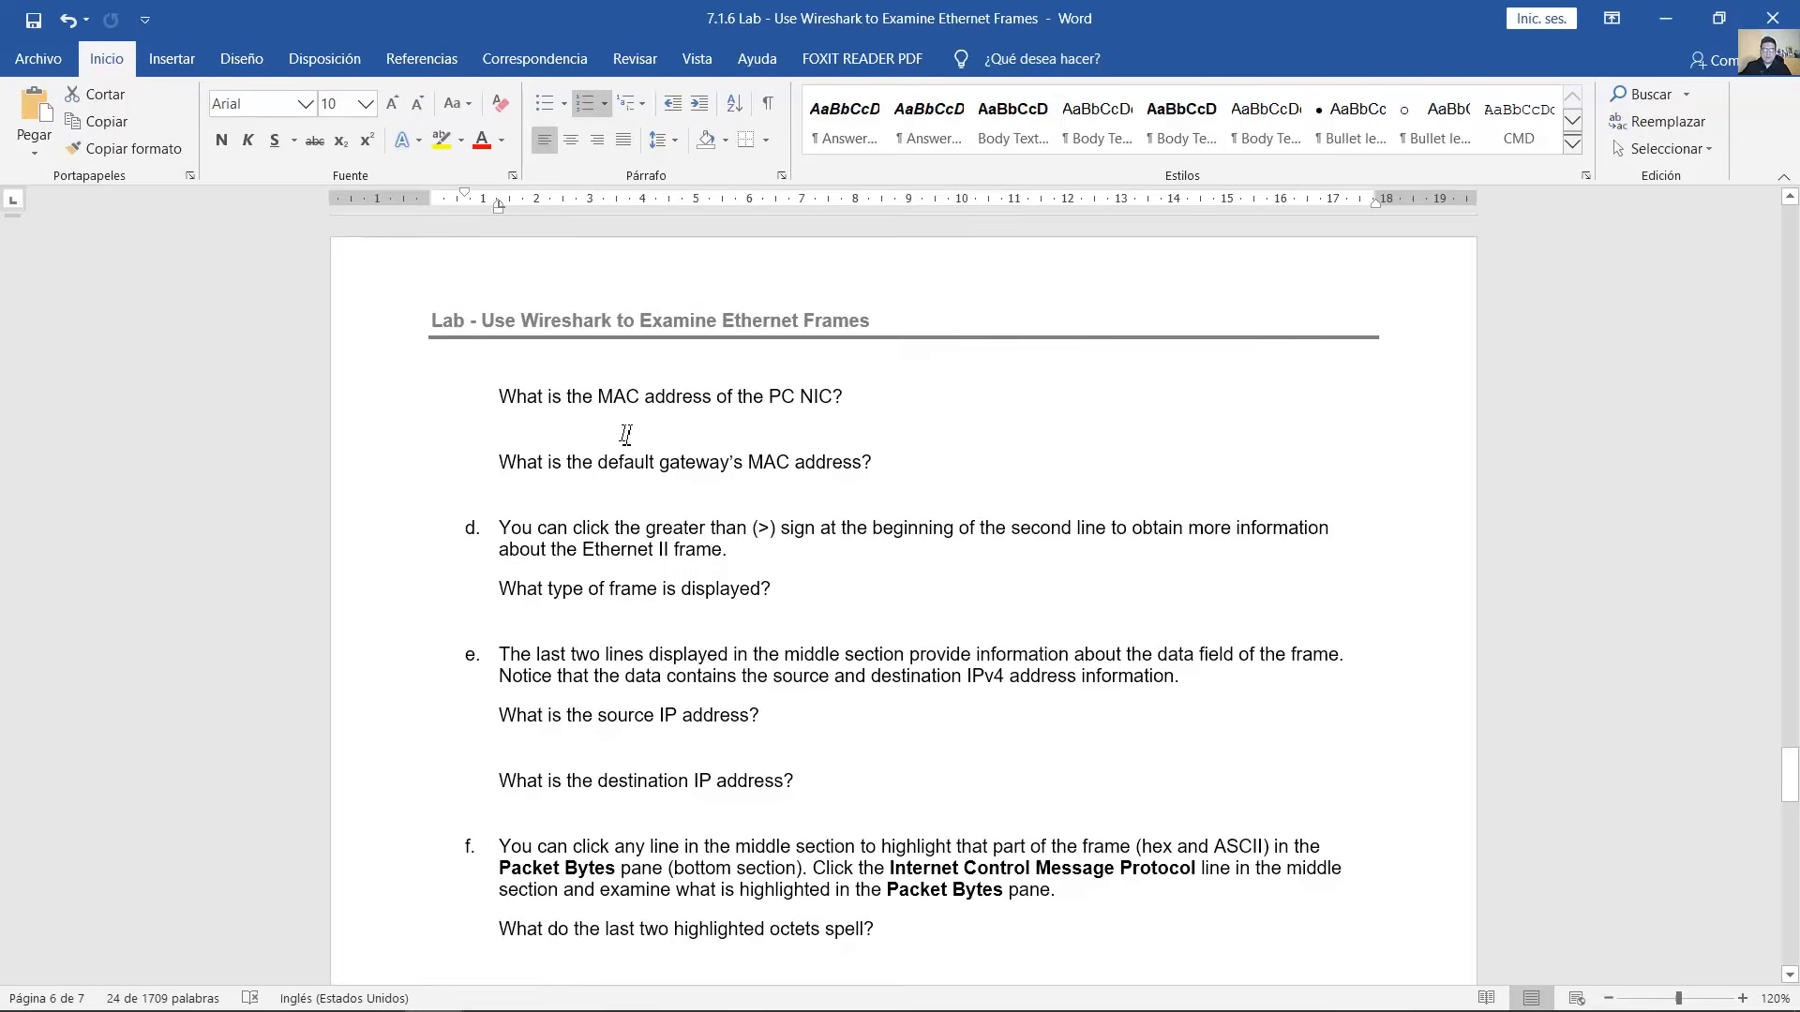
drag(499, 397, 849, 397)
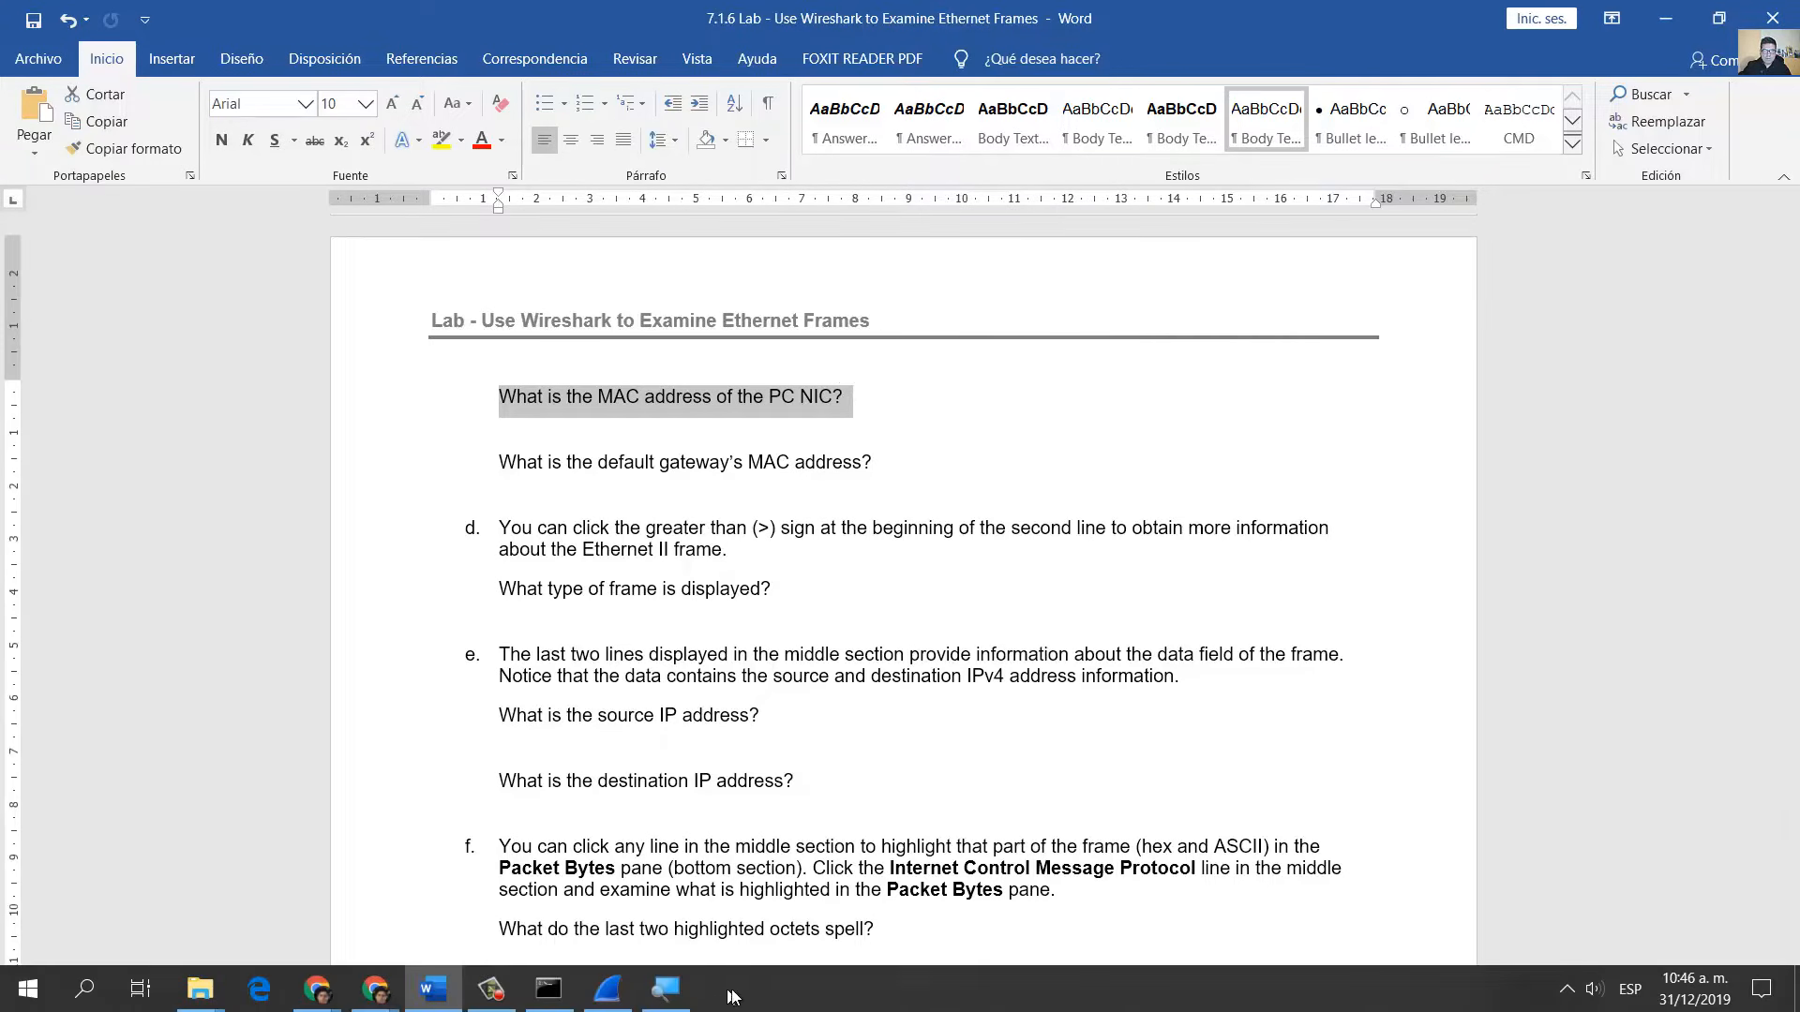
click(607, 989)
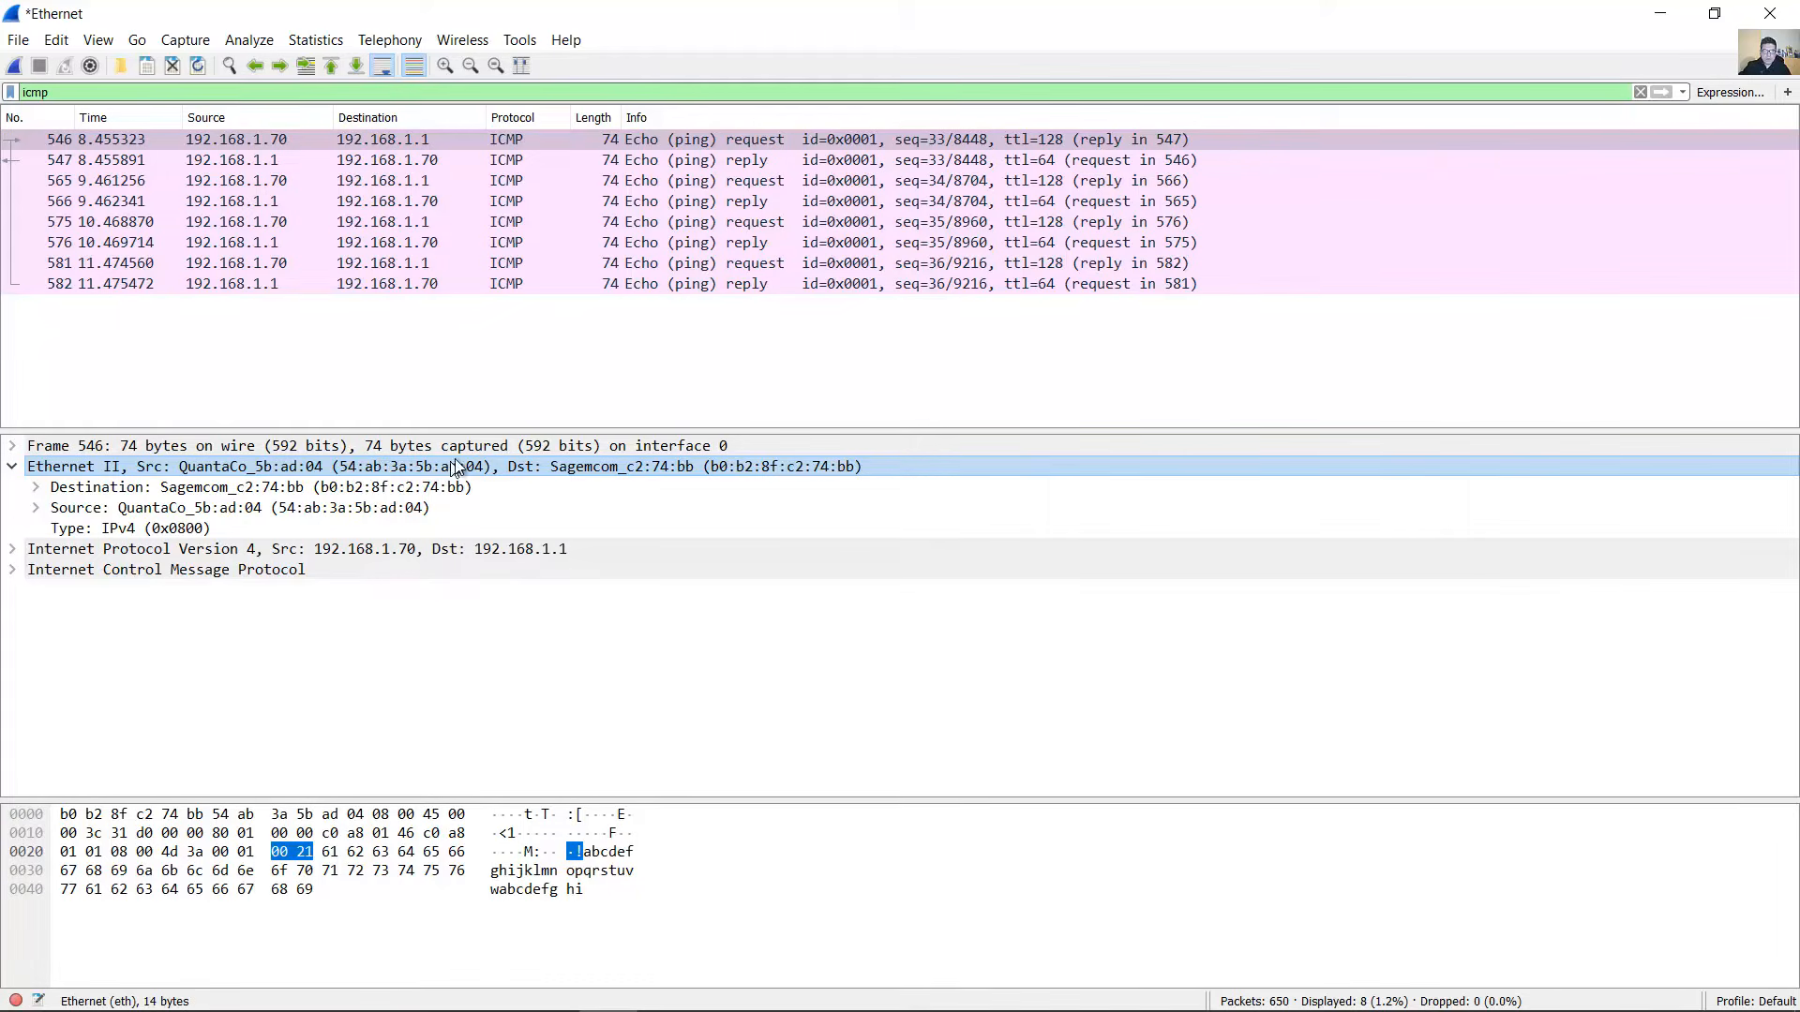
click(352, 507)
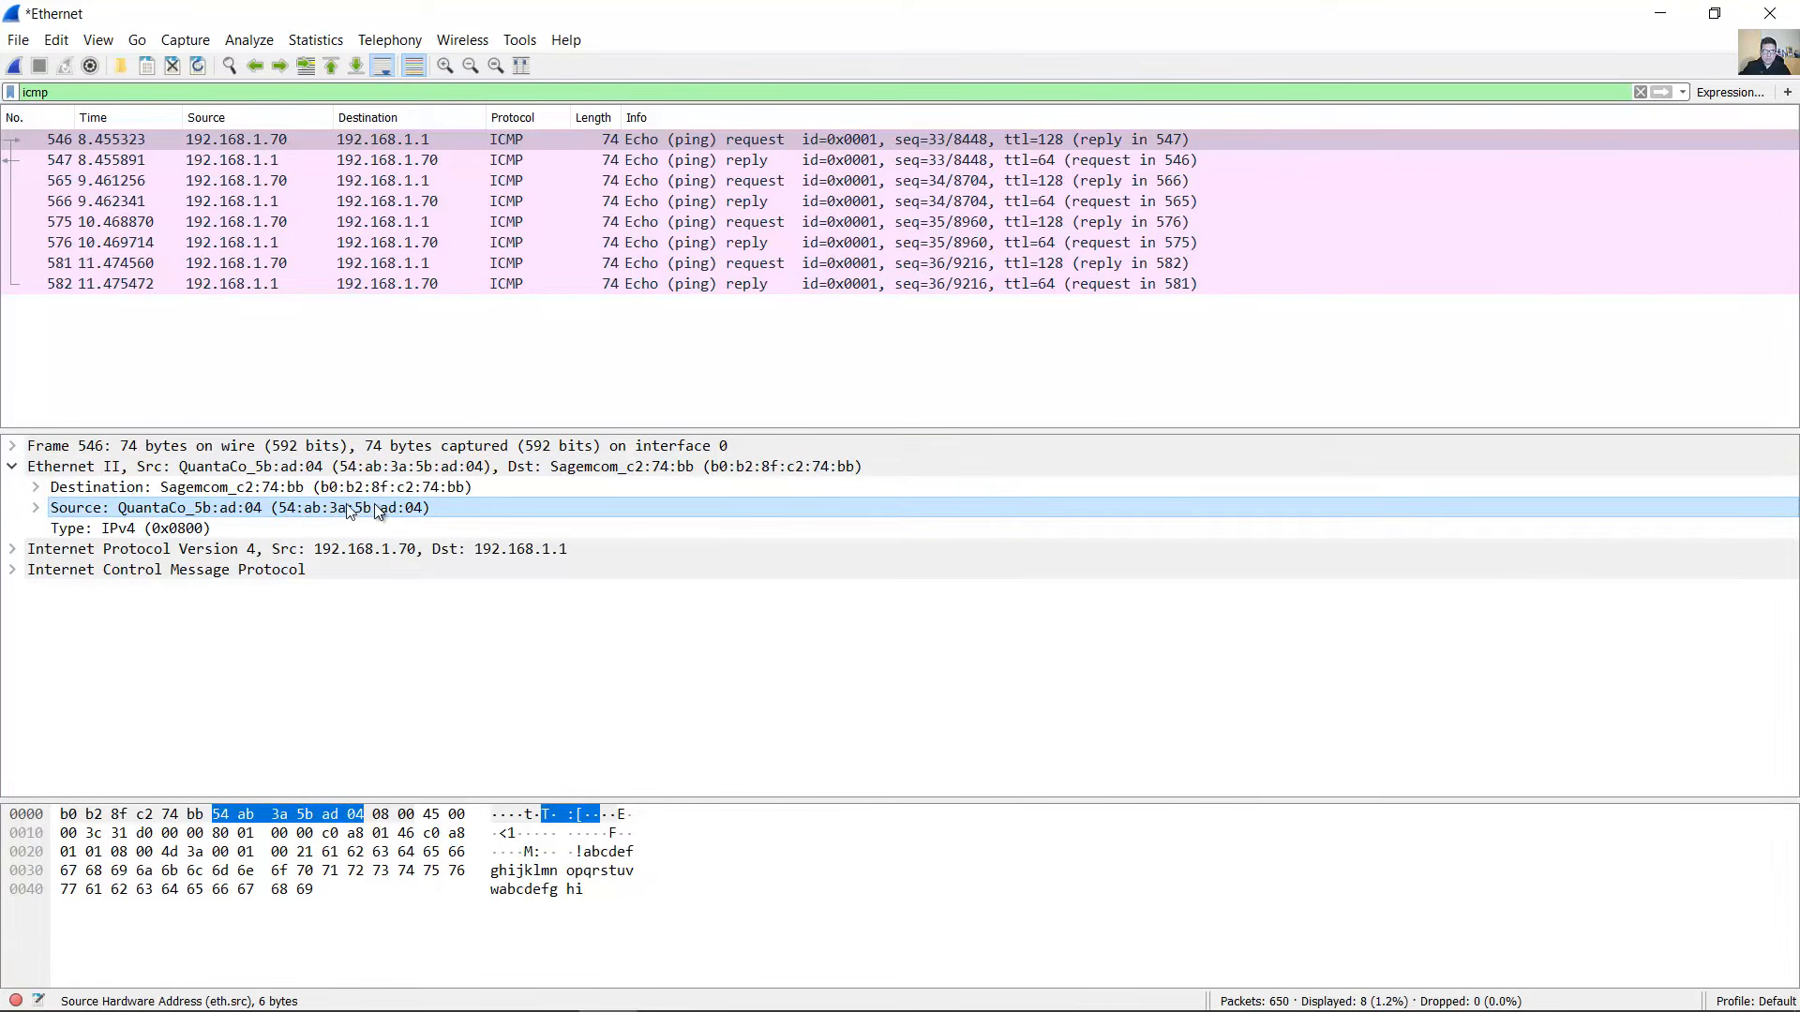
- Highlight the question about the default gateway's MAC address in Word, and select frame 546's Ethernet II Destination line in Wireshark
click(1661, 13)
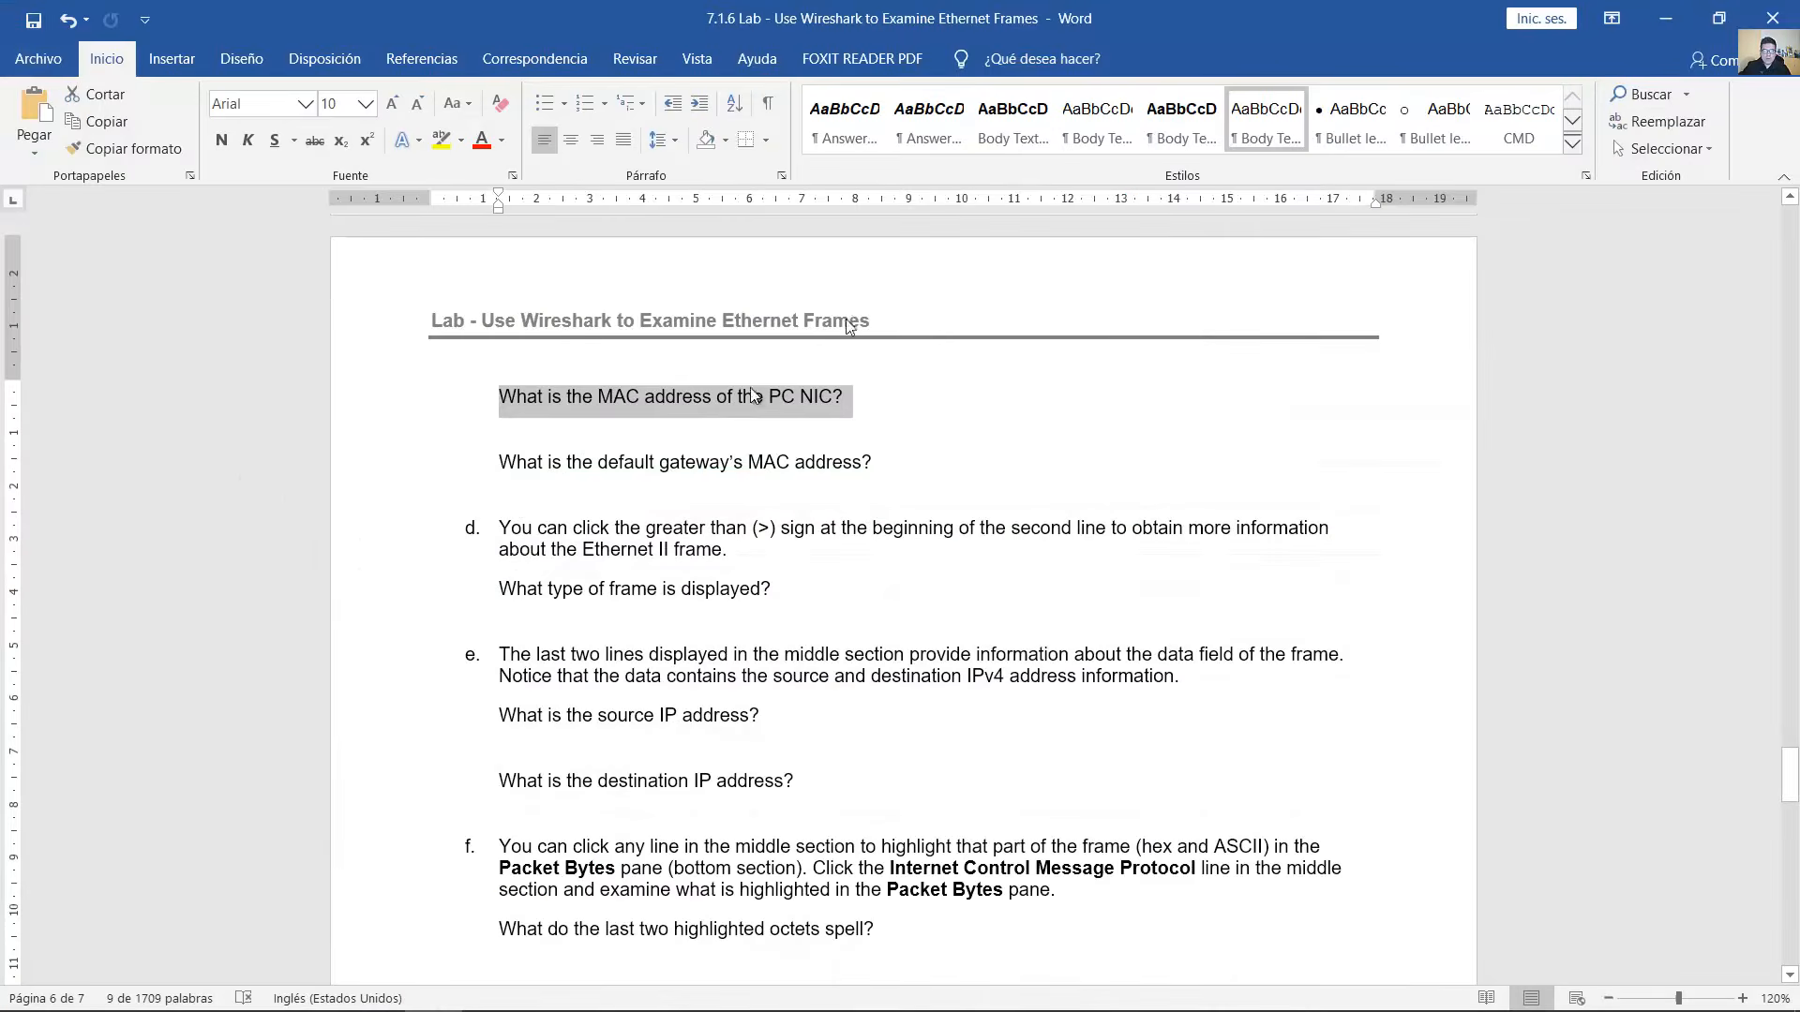
drag(500, 462, 882, 463)
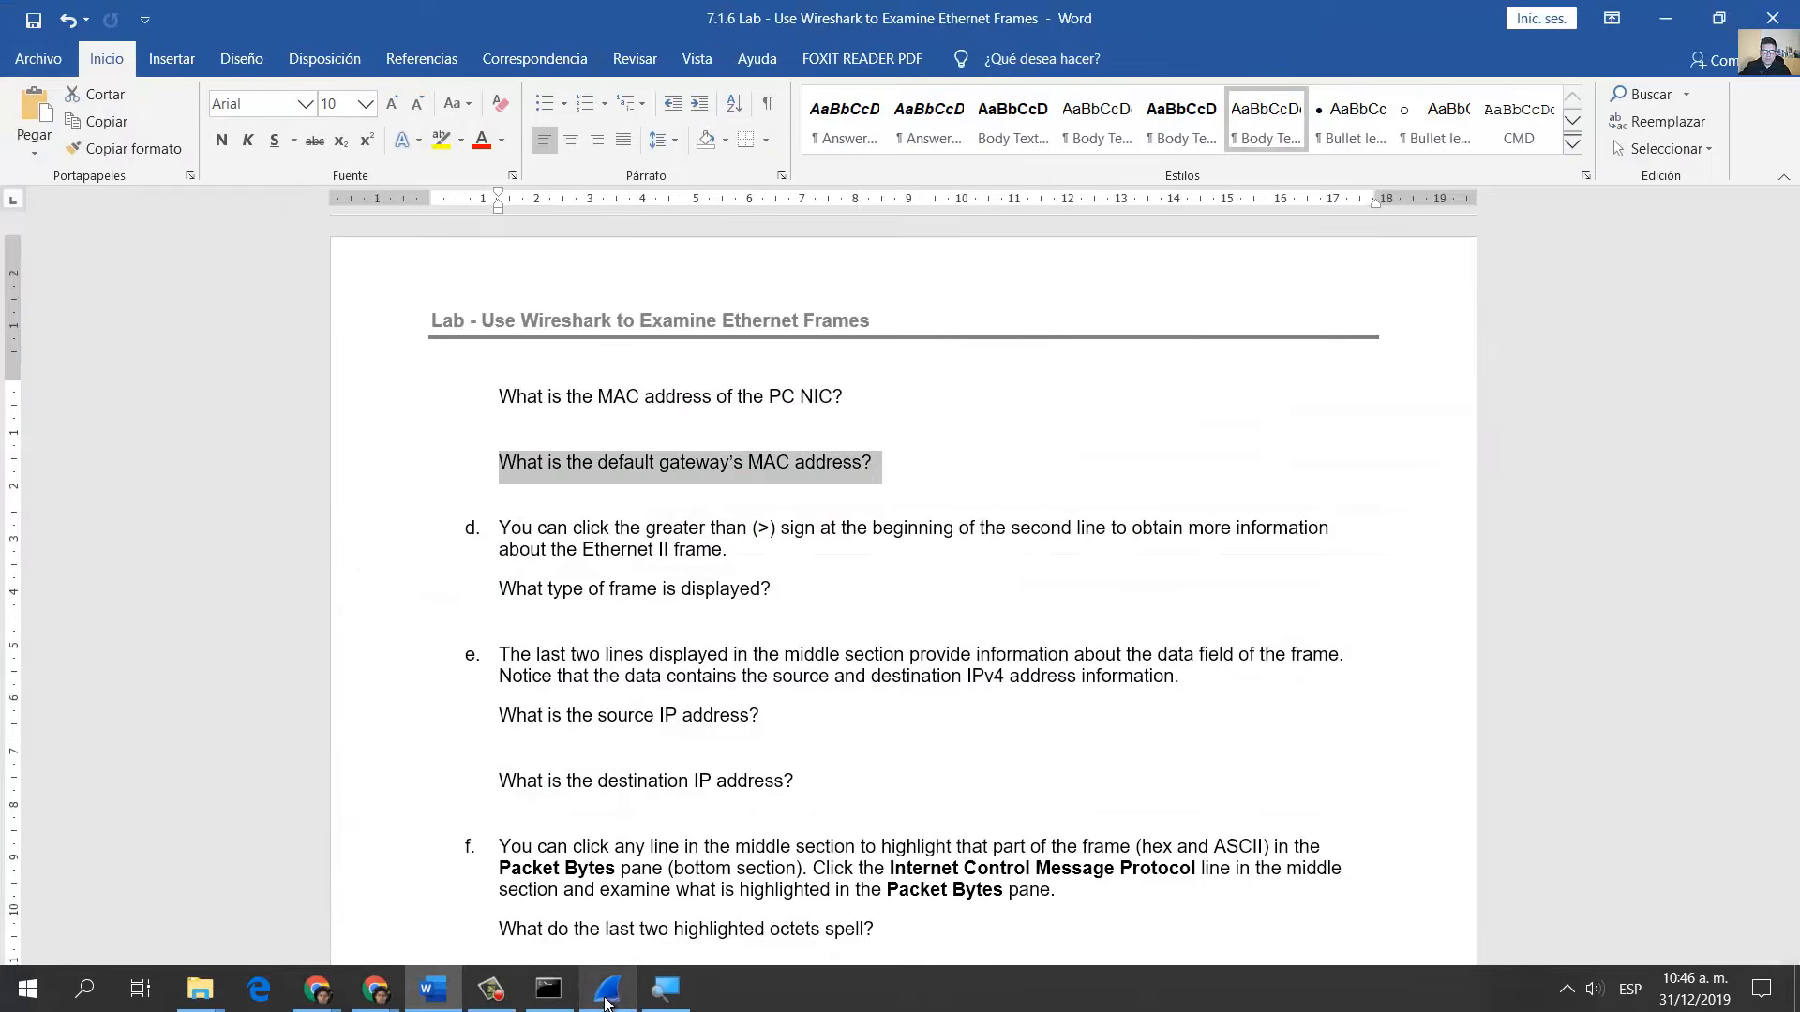
click(608, 1002)
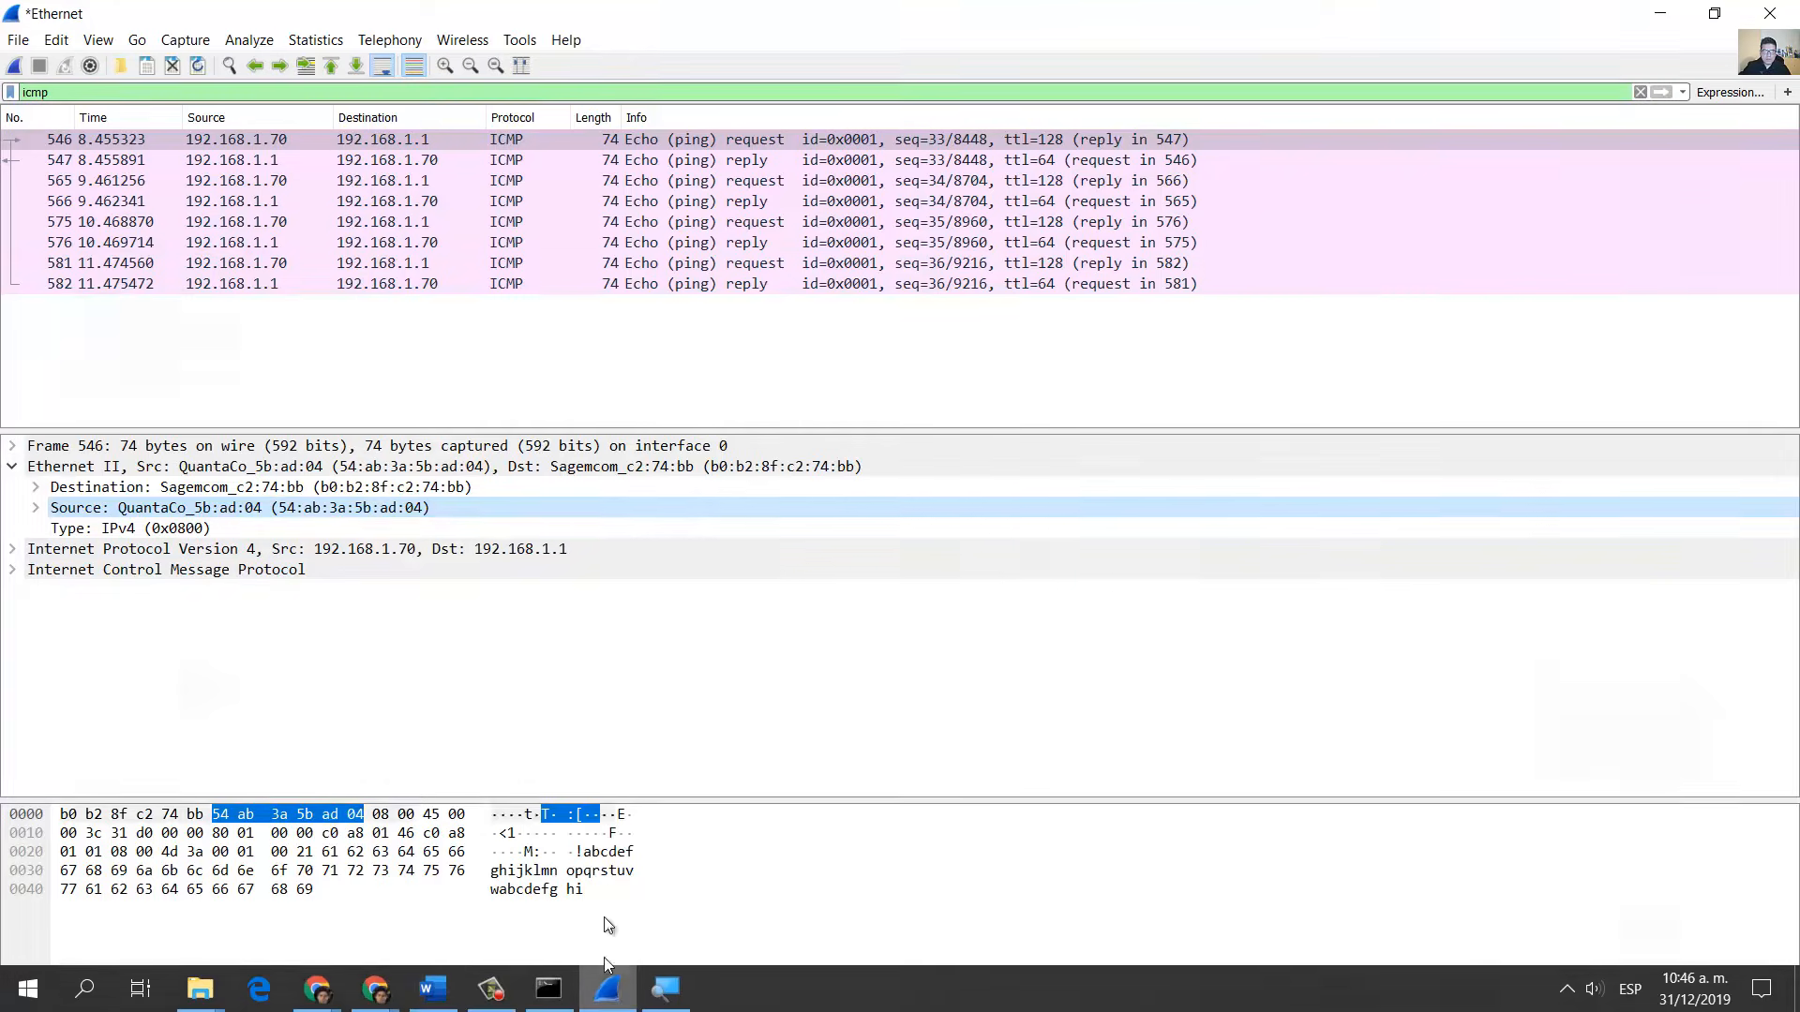
click(351, 492)
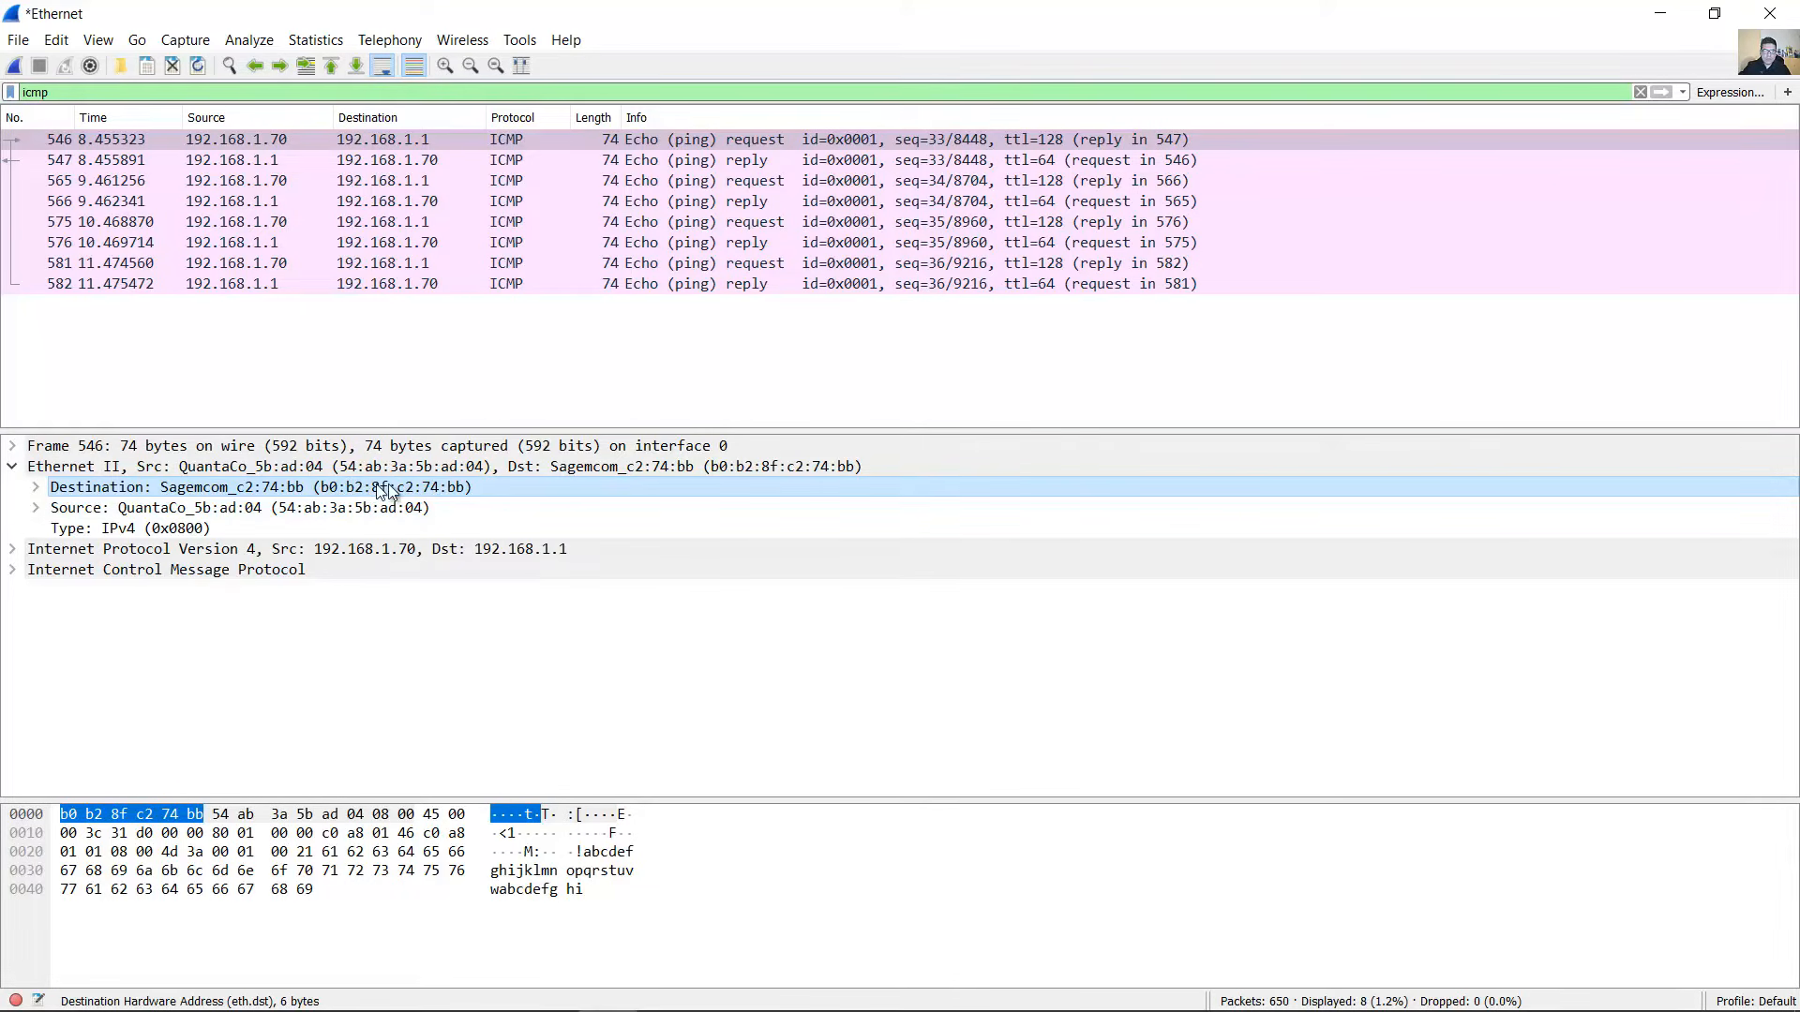
- Highlight Step 6d and its frame type question in Word, and select the Type line under frame 546's Ethernet II in Wireshark
click(1660, 13)
scroll(1032, 334, down, 3)
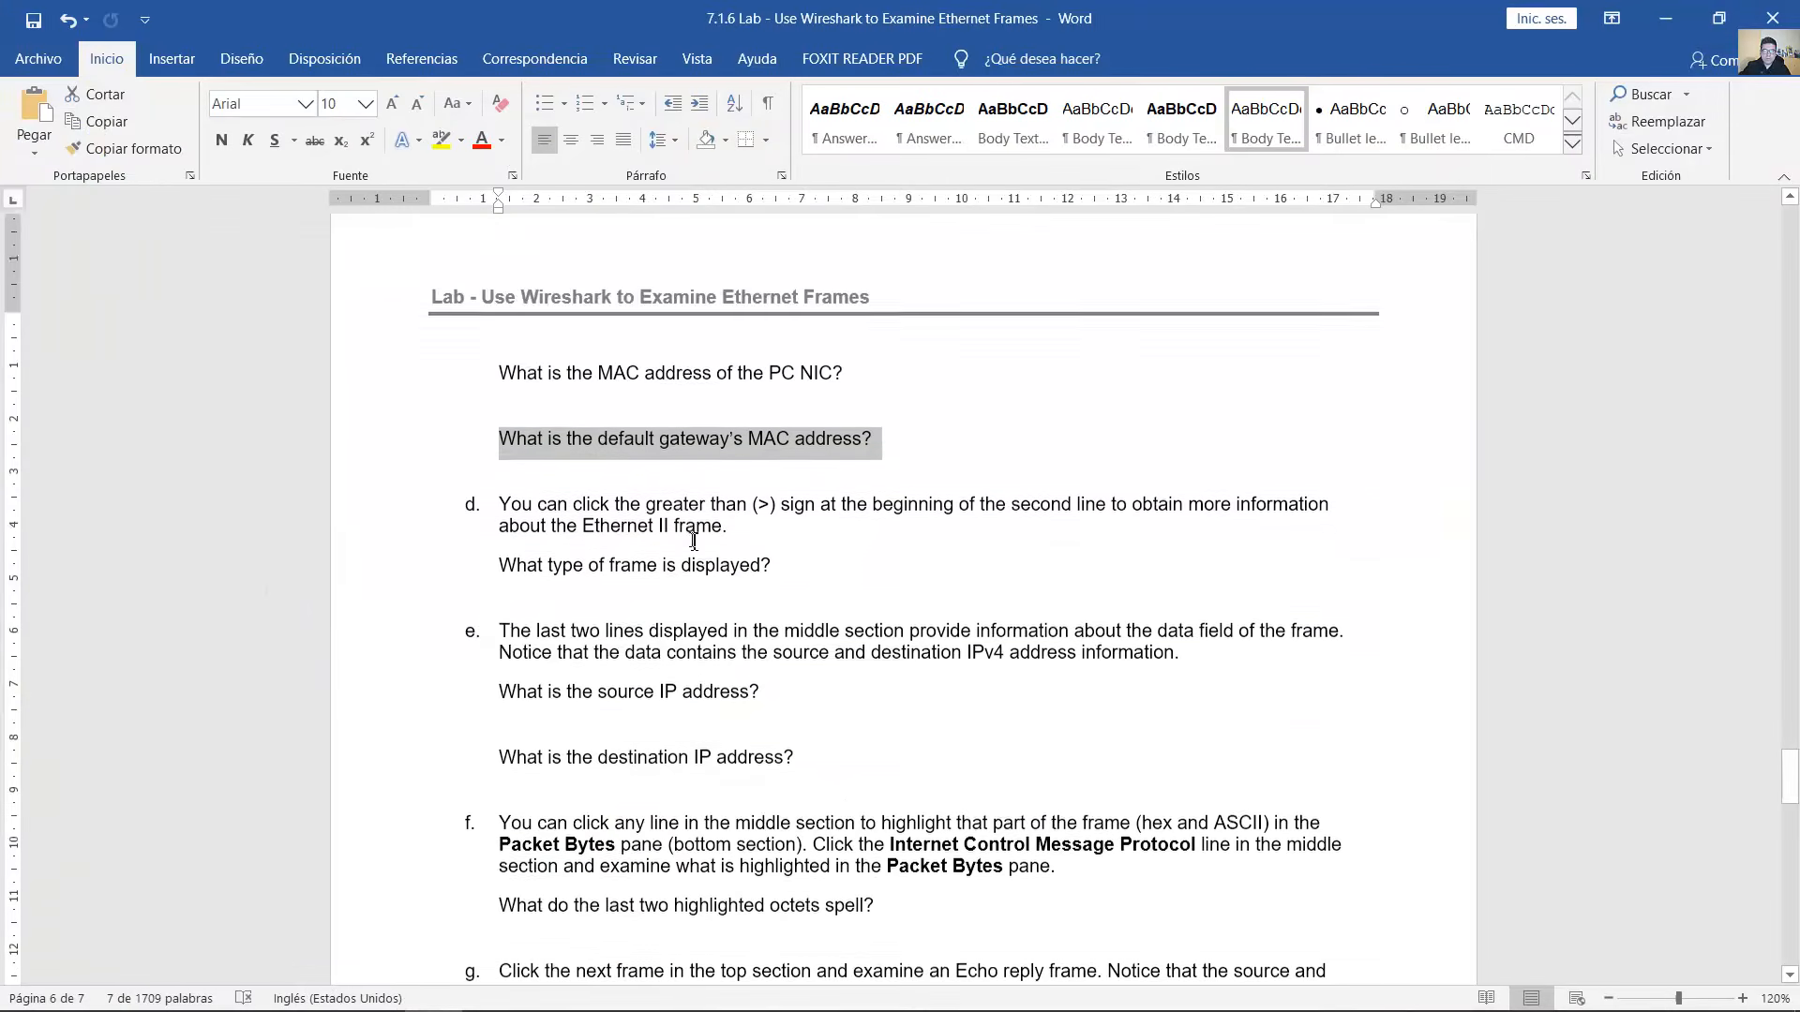
click(805, 394)
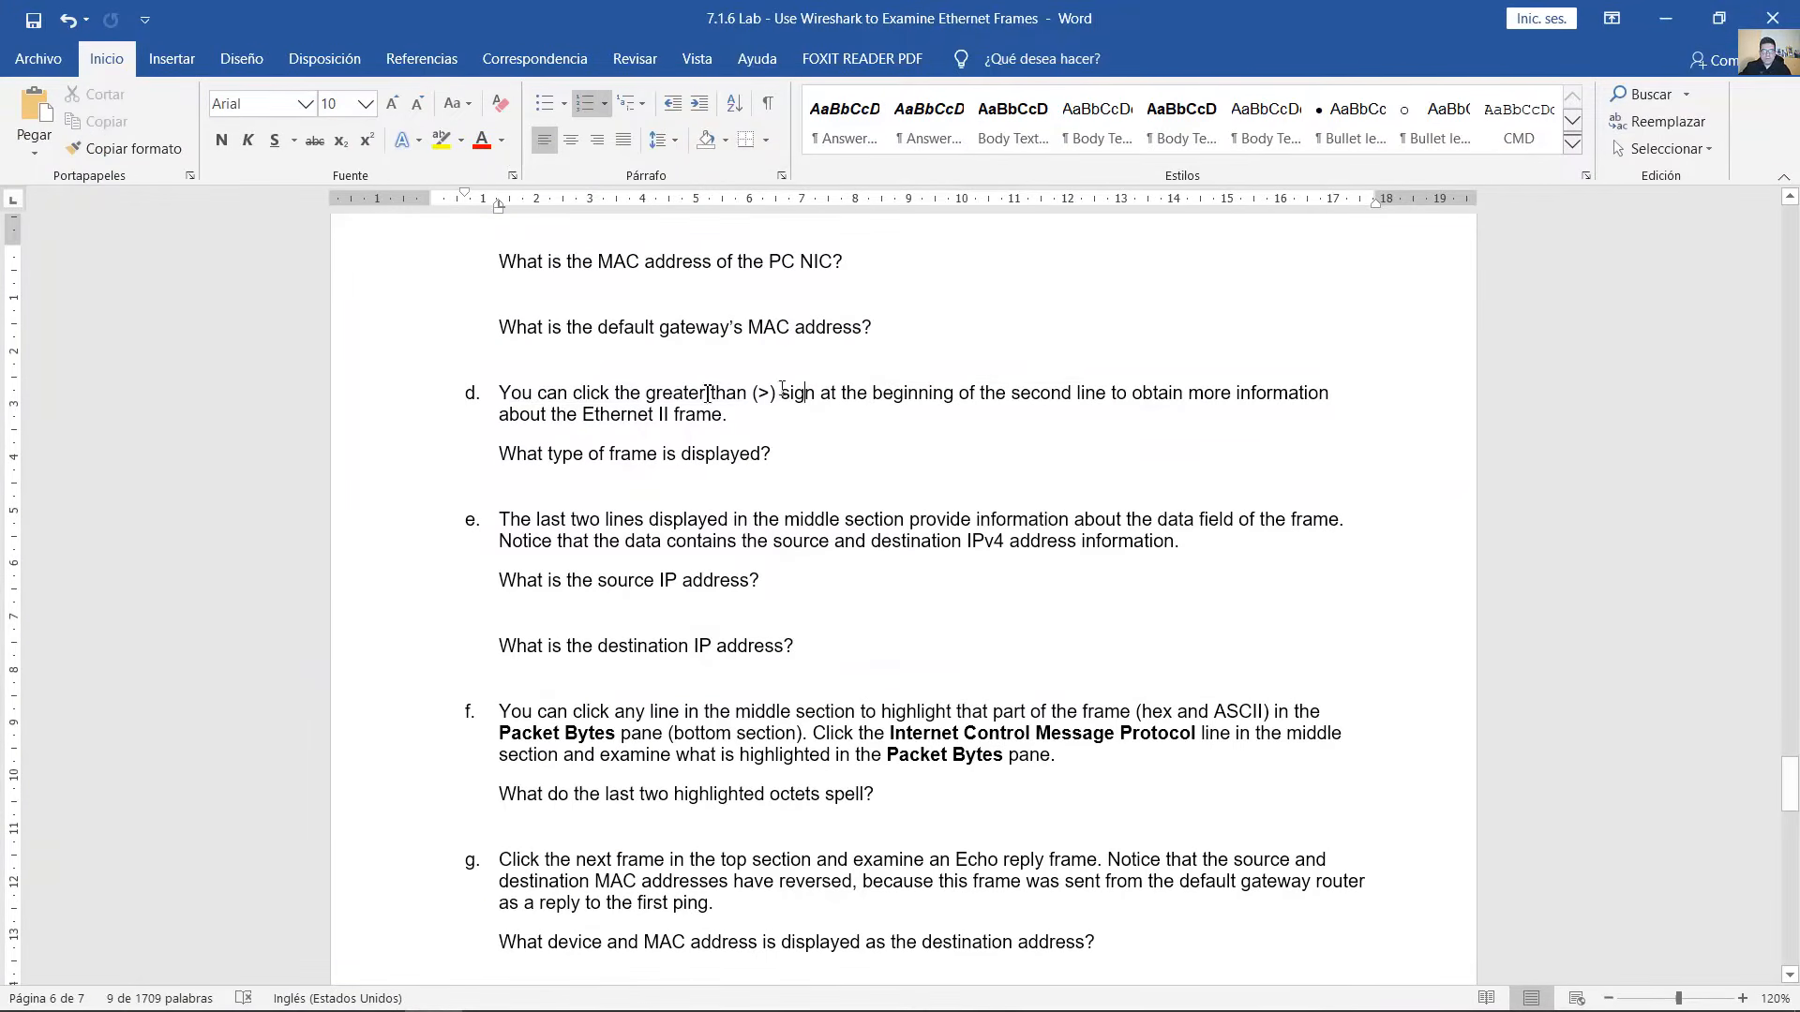
drag(498, 391, 775, 456)
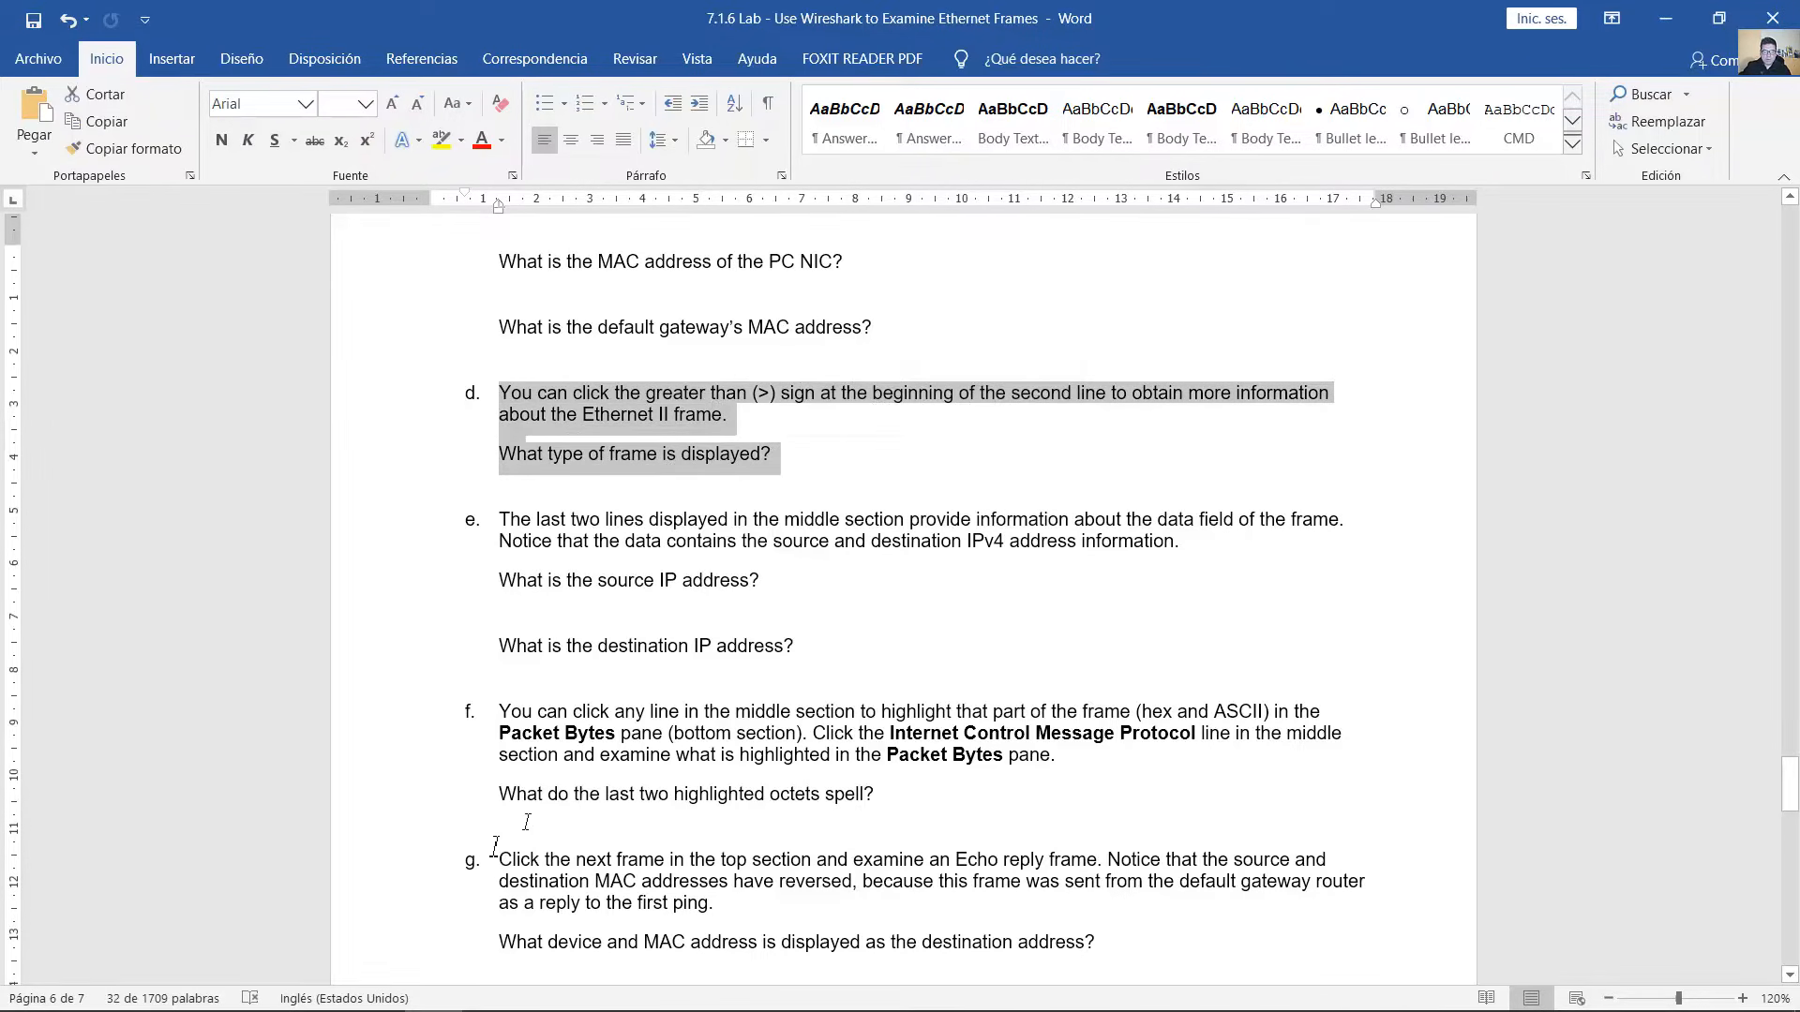
click(619, 995)
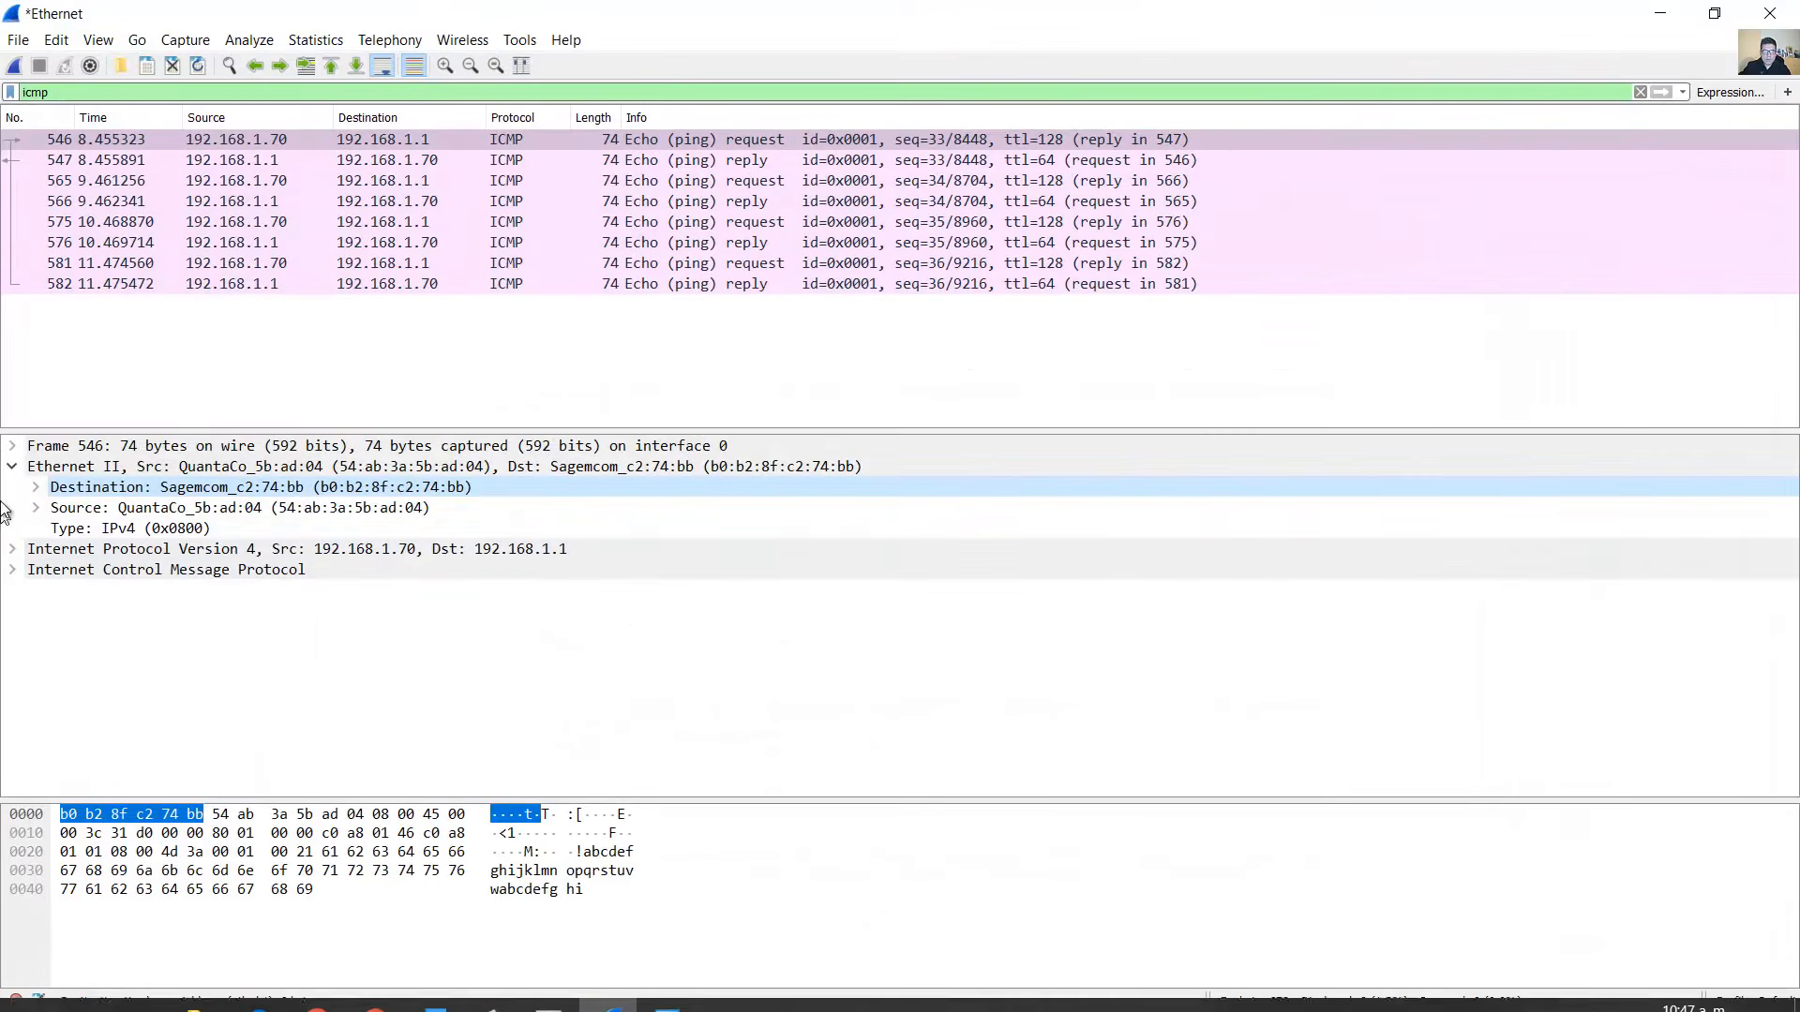
click(13, 468)
click(14, 468)
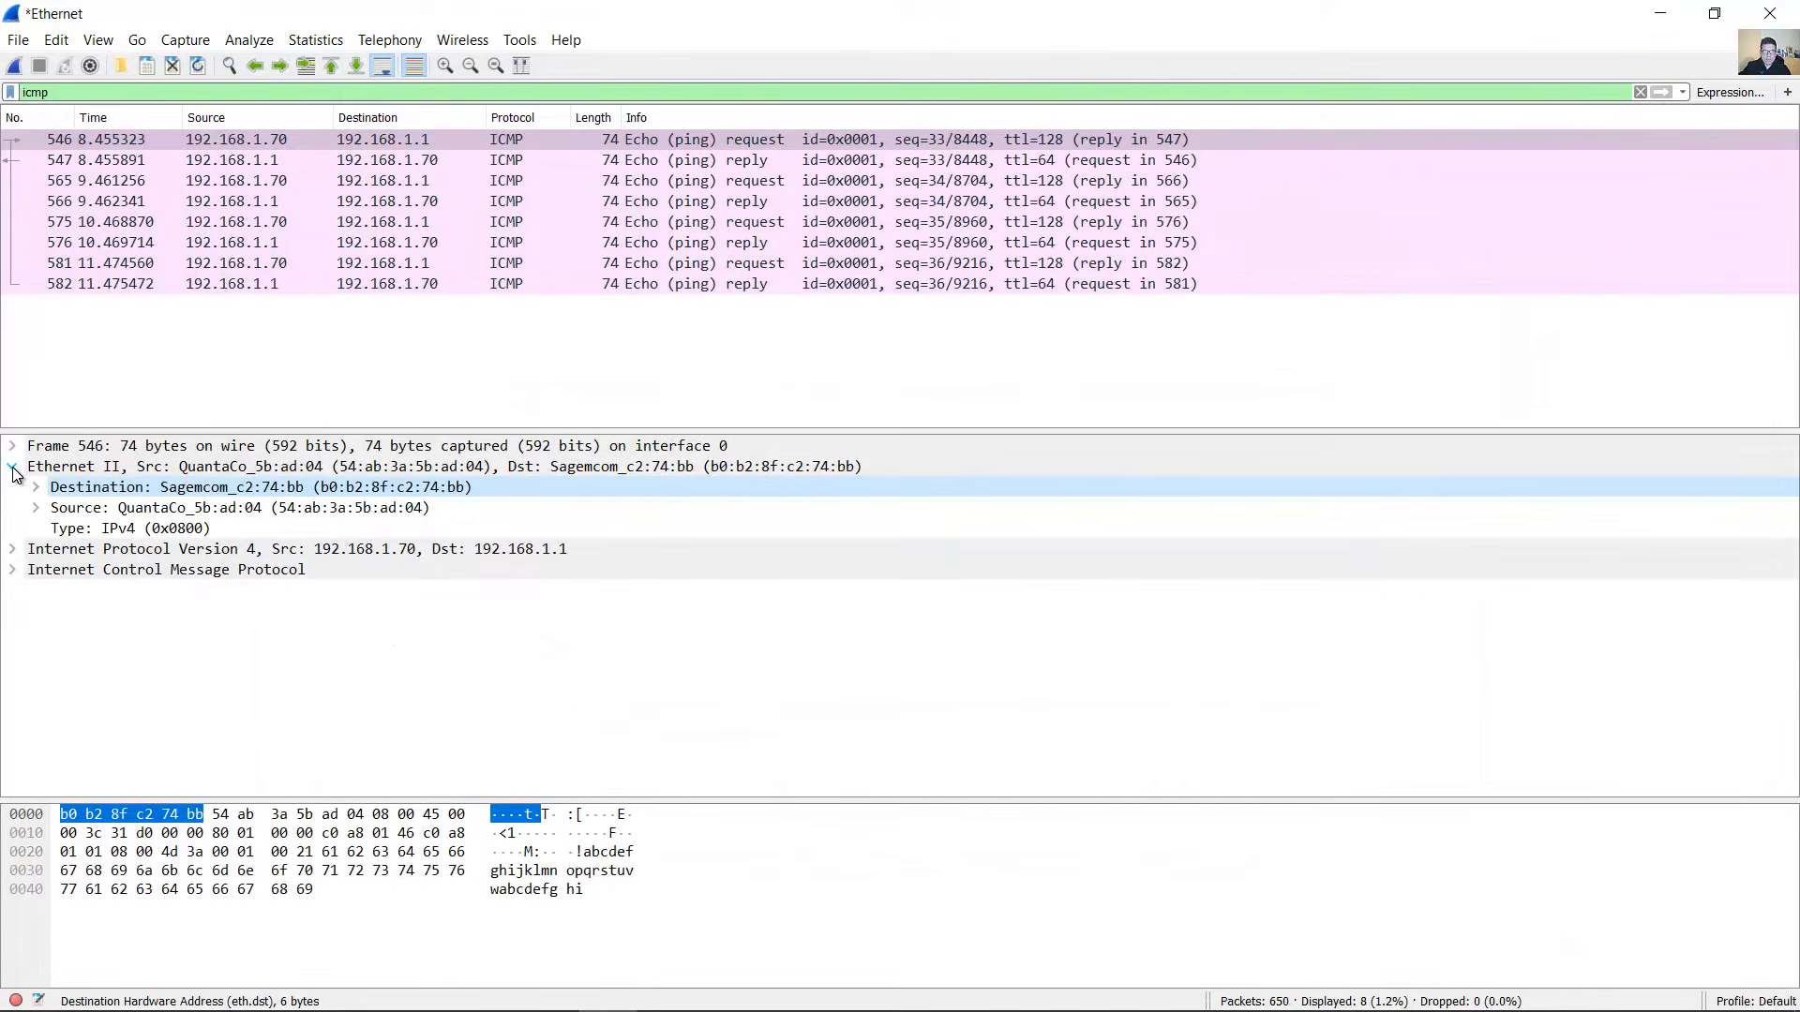
click(13, 467)
click(13, 468)
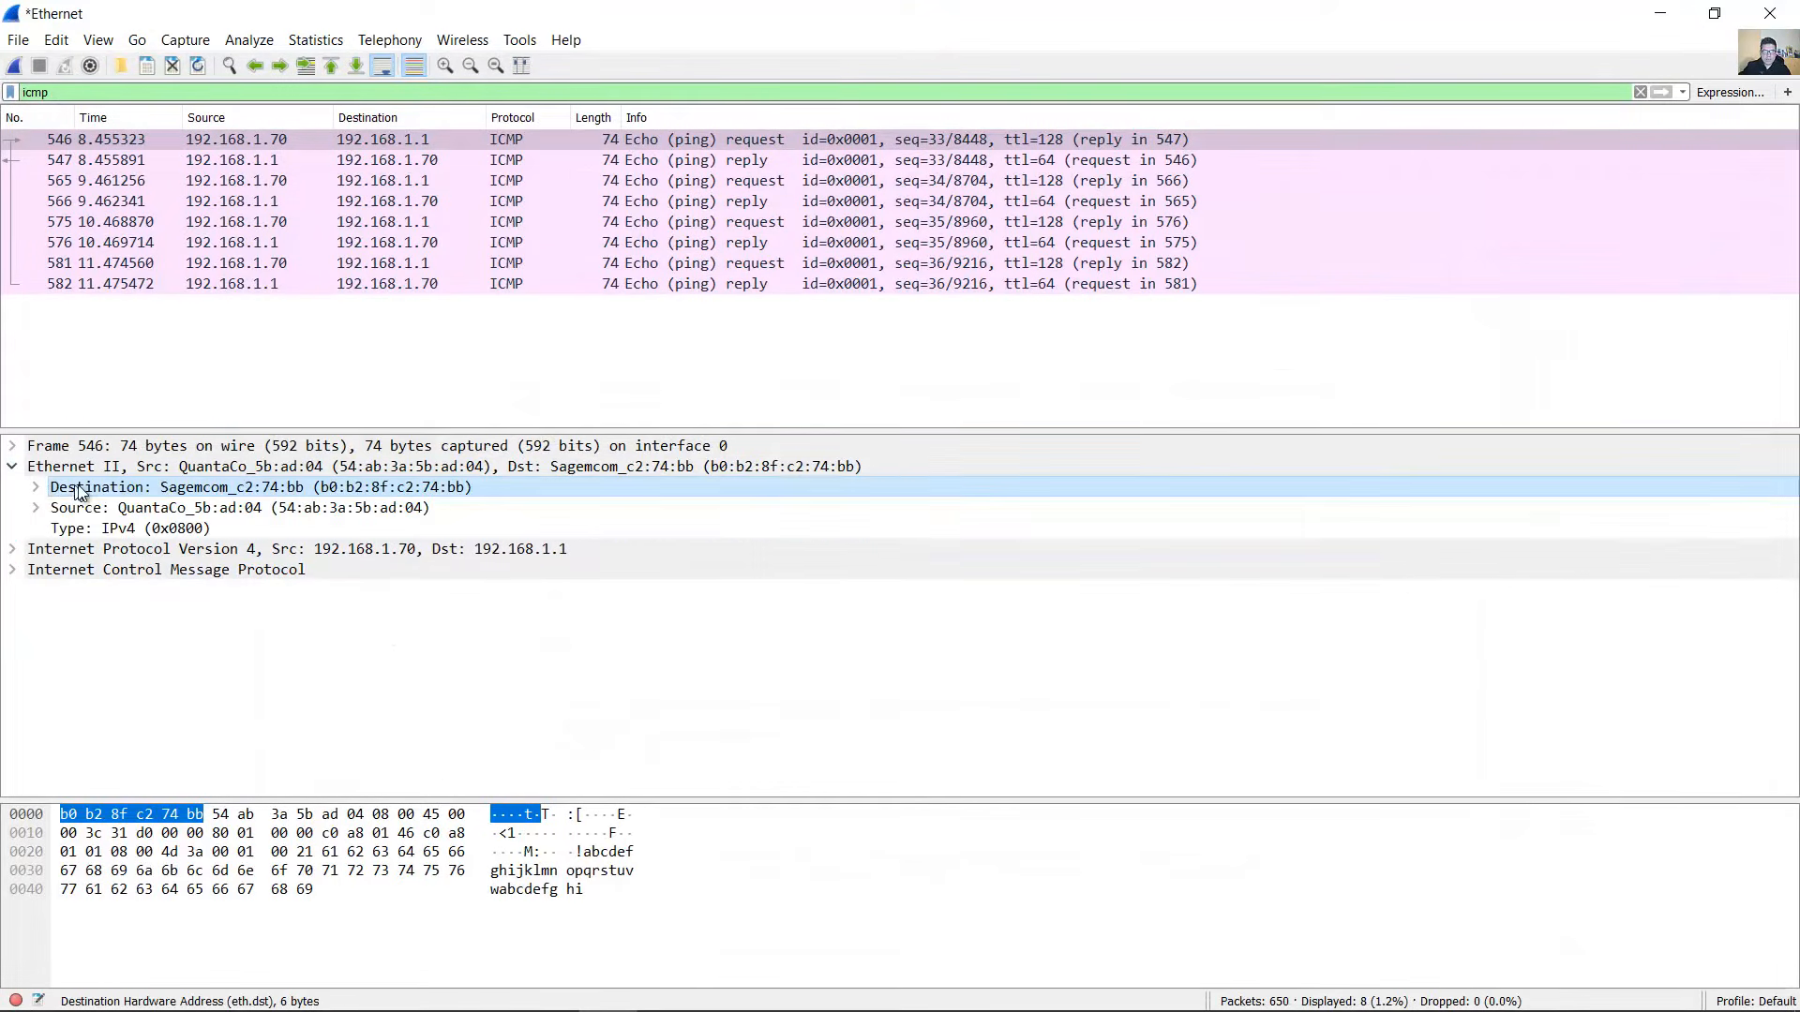
click(141, 528)
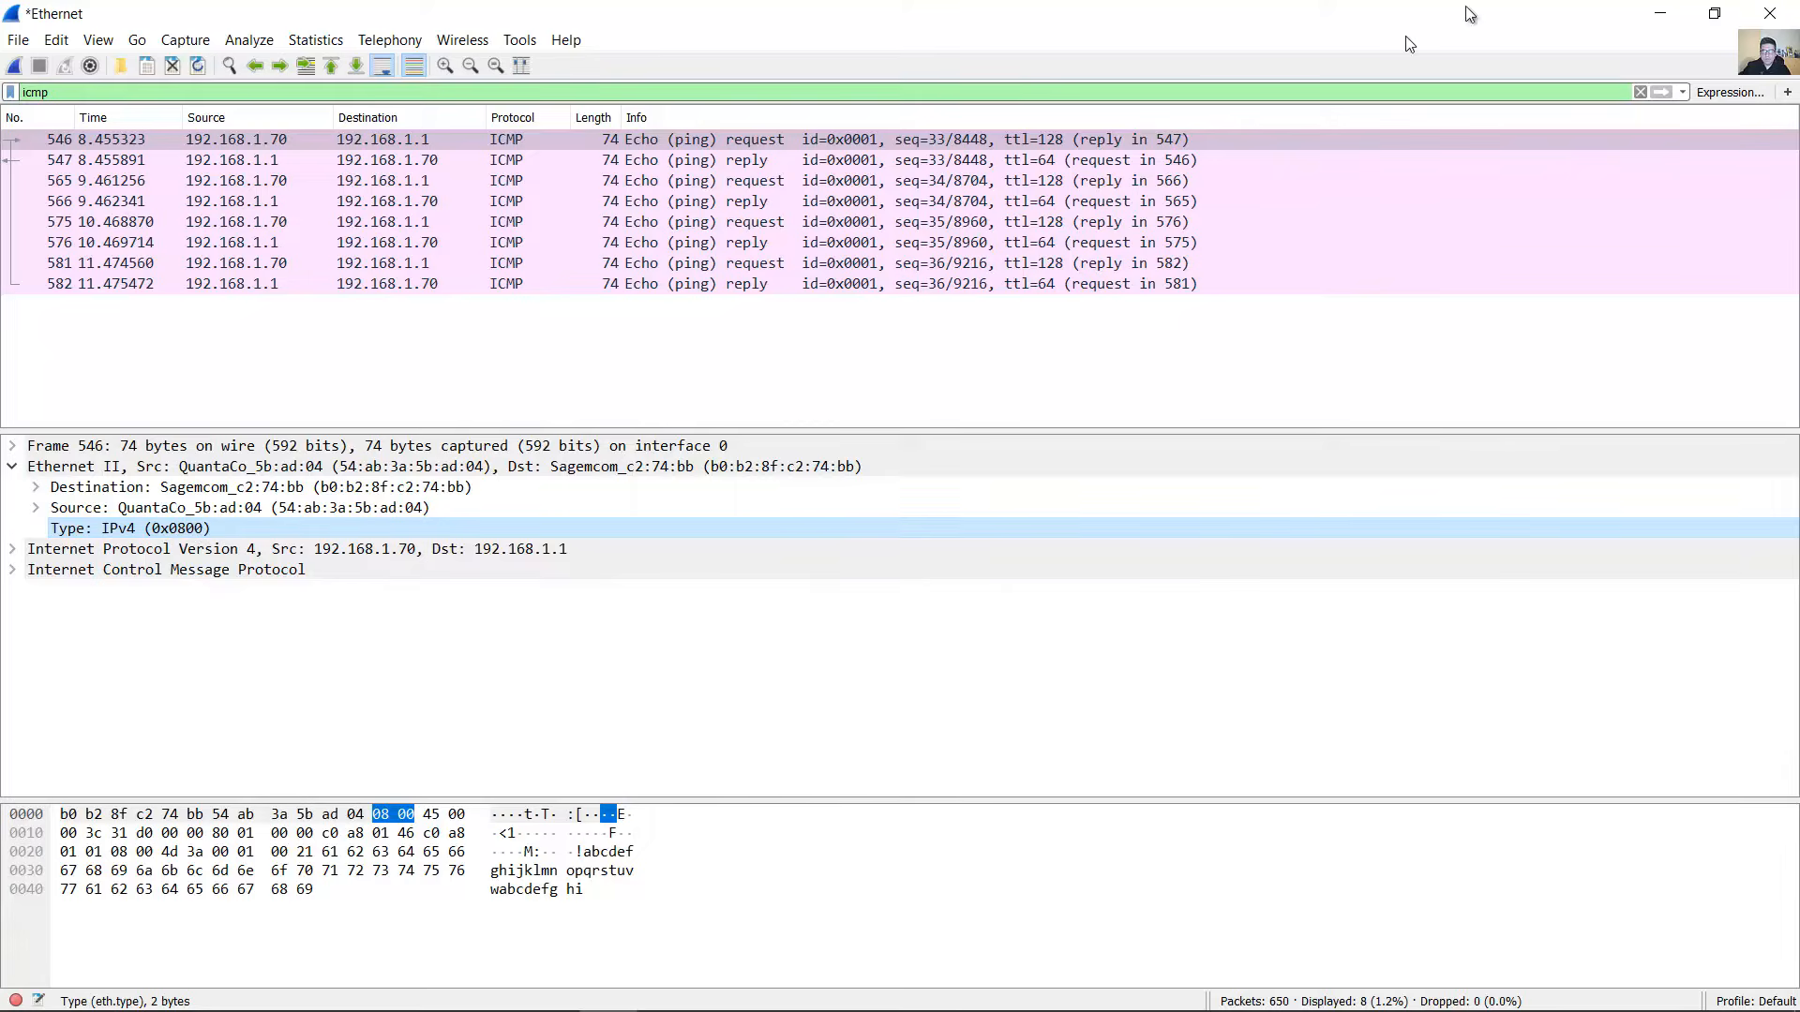
- Highlight Step 6e and its source and destination IP questions in Word, and select frame 546's Internet Protocol Version 4 line in Wireshark
click(1661, 13)
scroll(844, 469, down, 3)
drag(510, 386, 1337, 377)
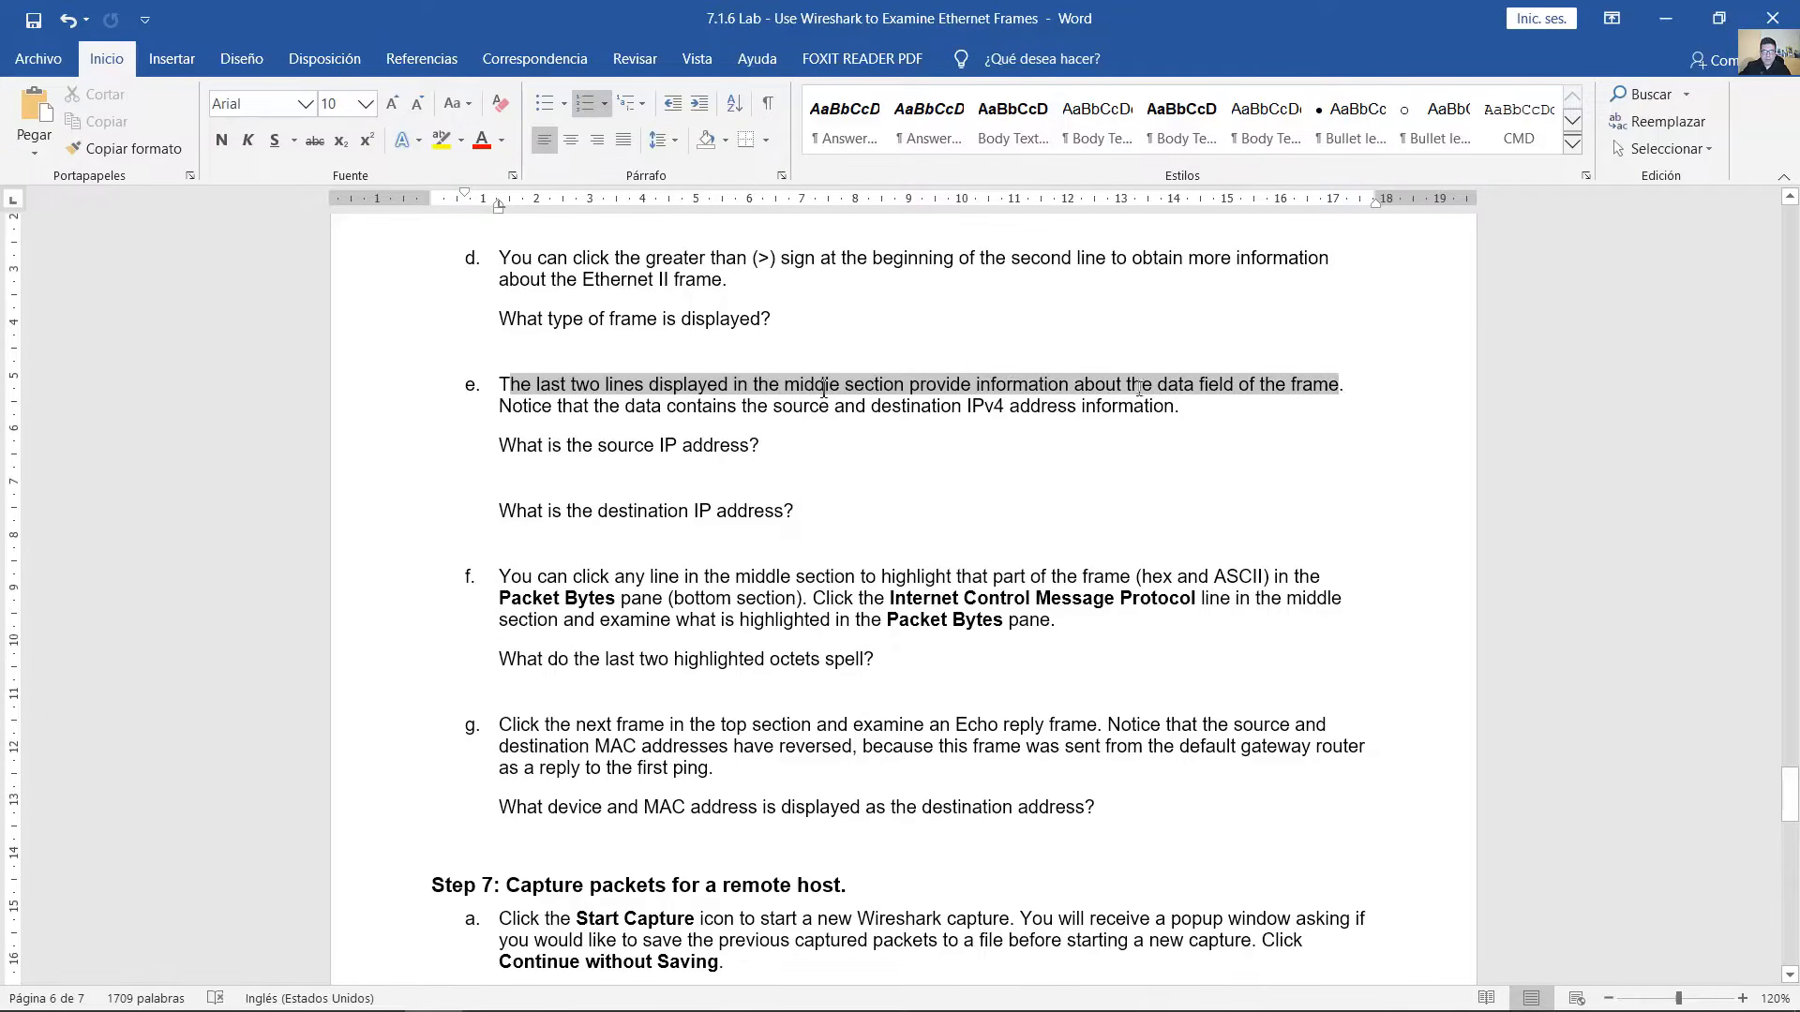
drag(1139, 388, 1205, 410)
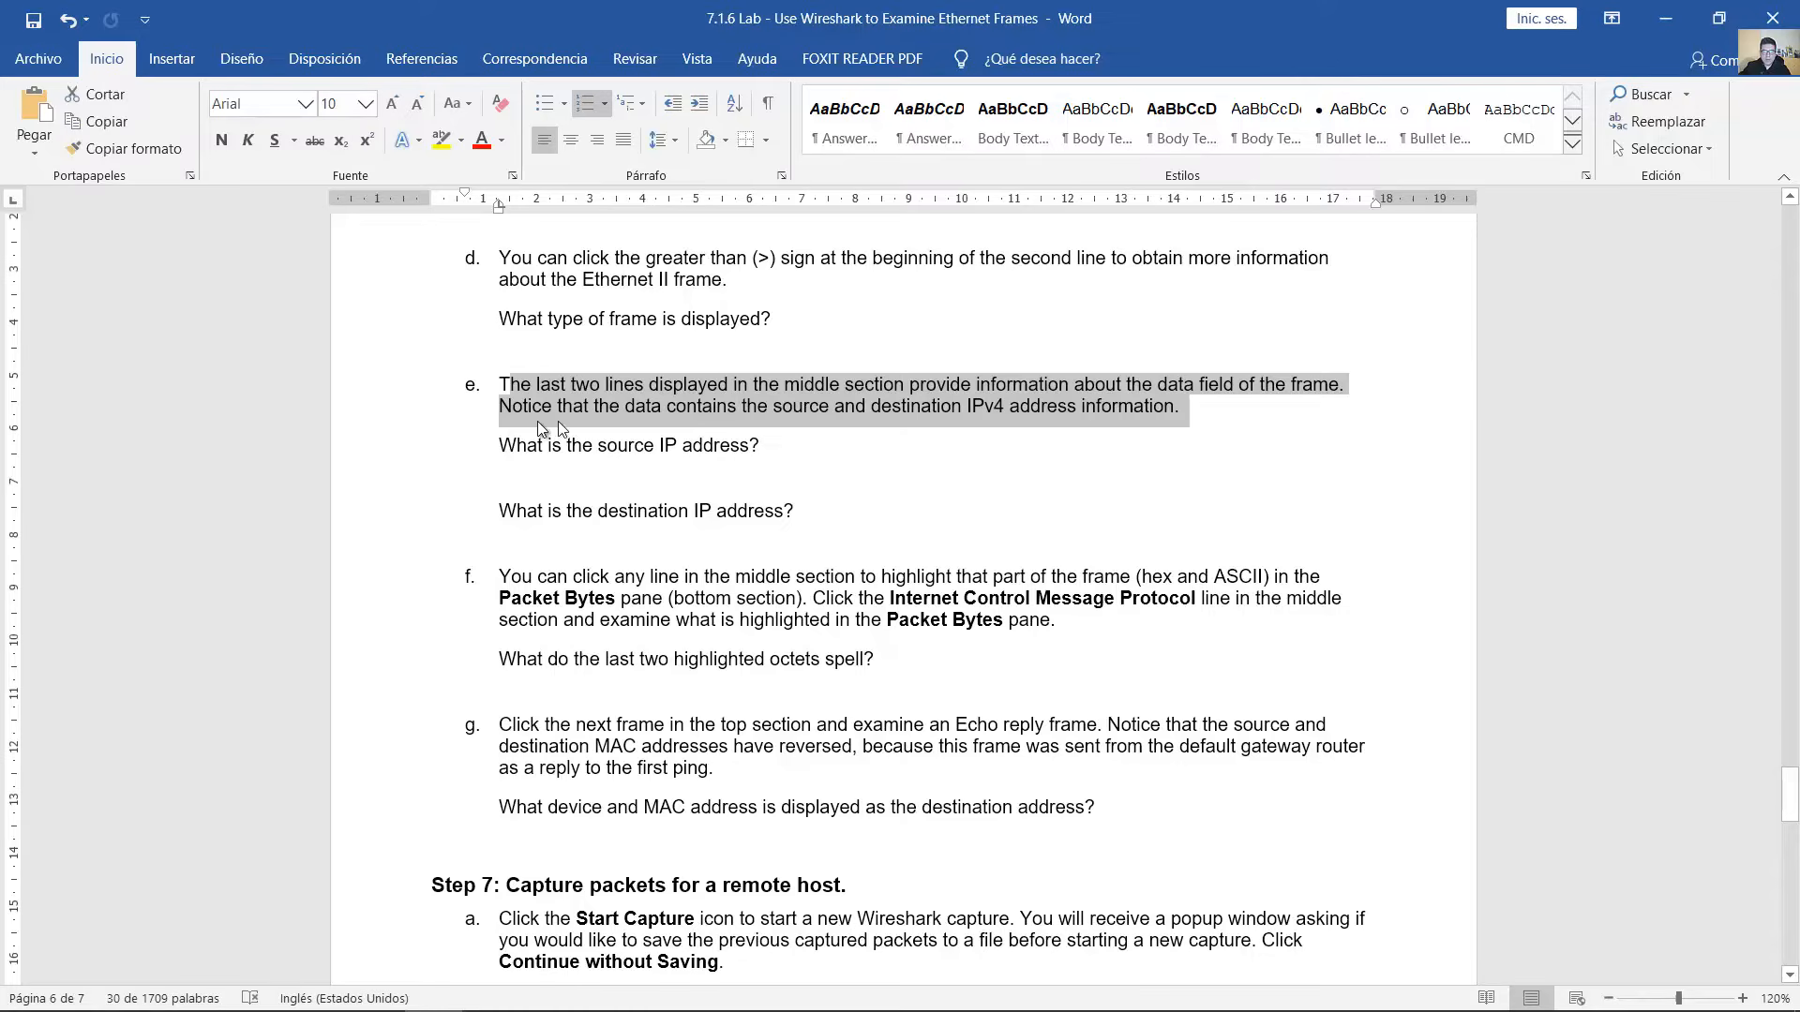
drag(506, 452, 805, 522)
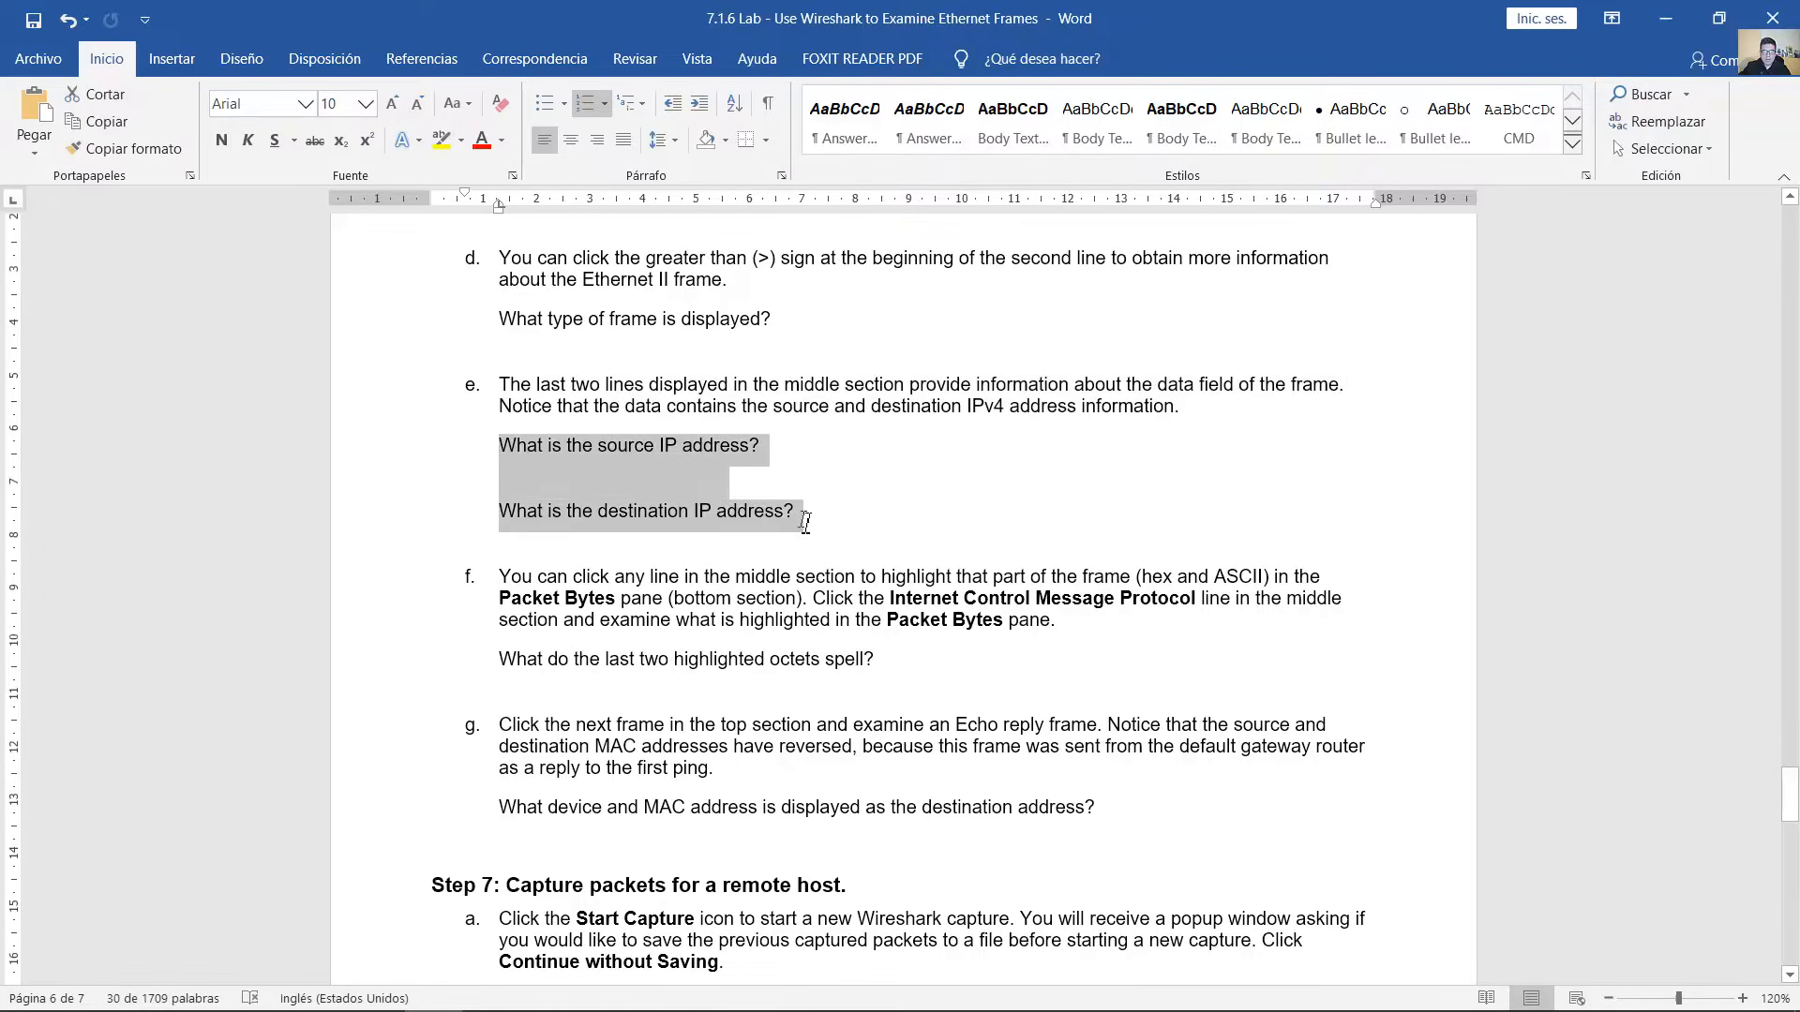
click(1667, 18)
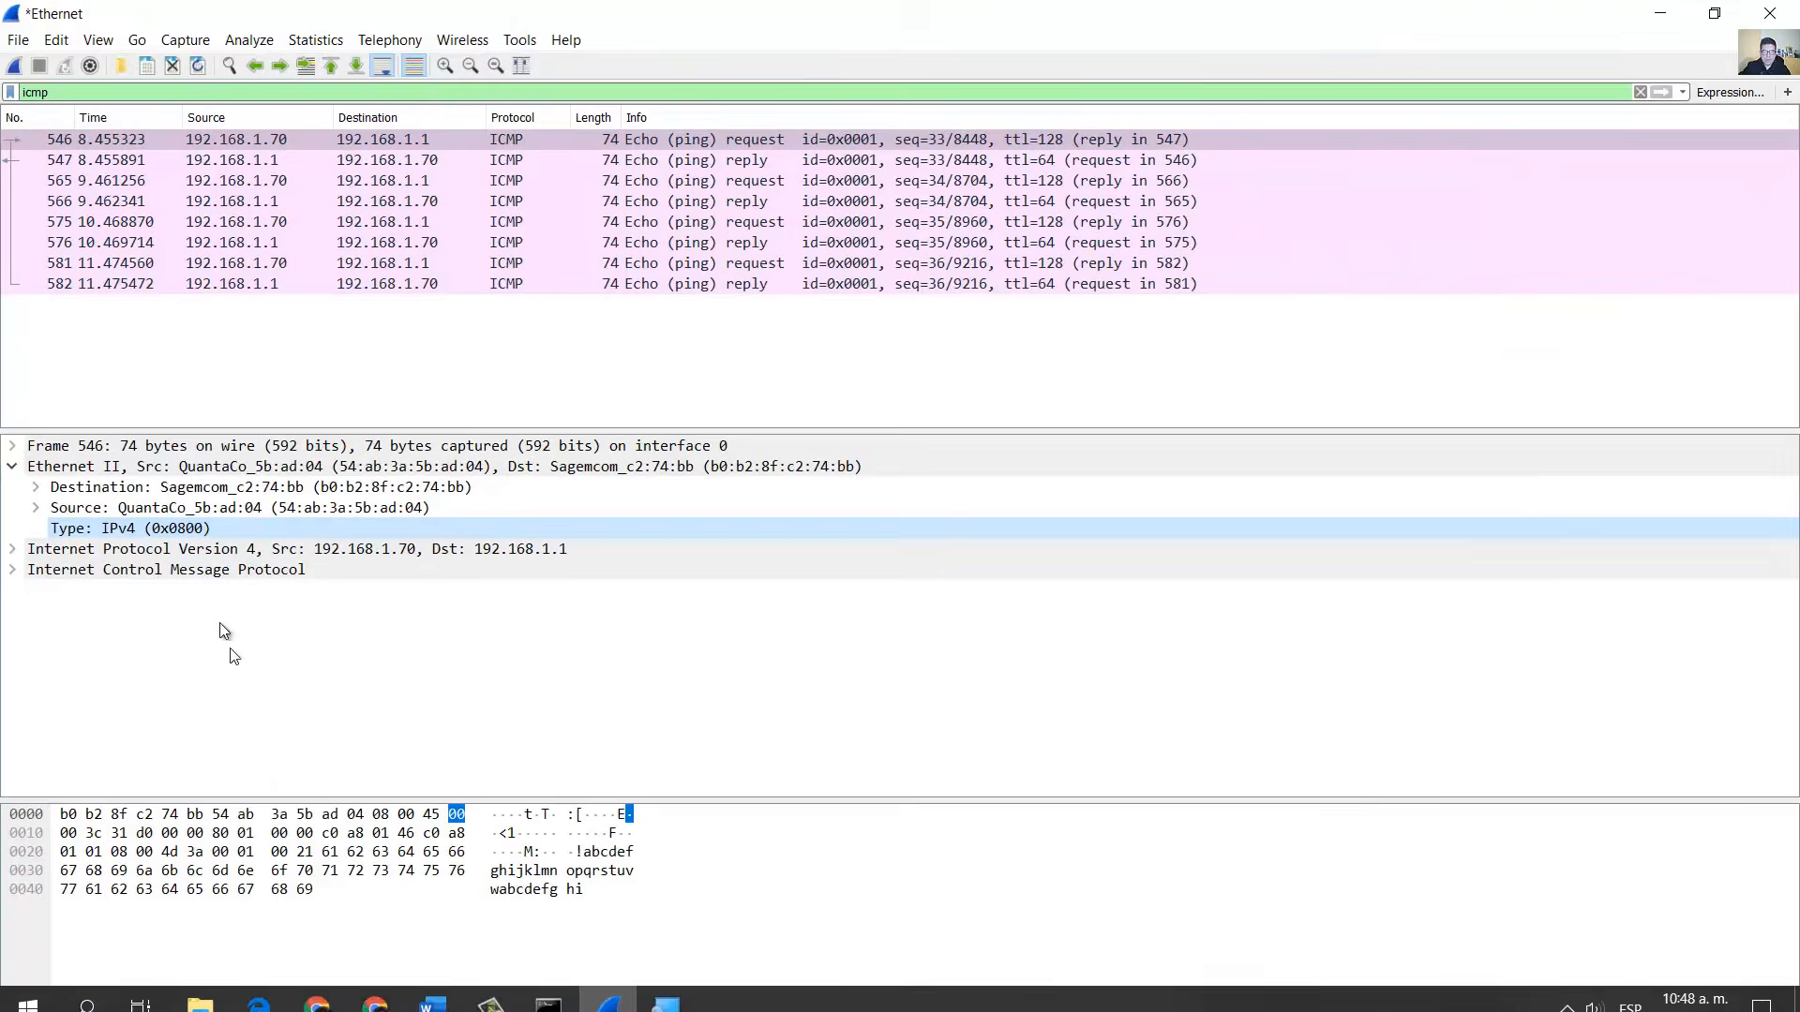
click(210, 556)
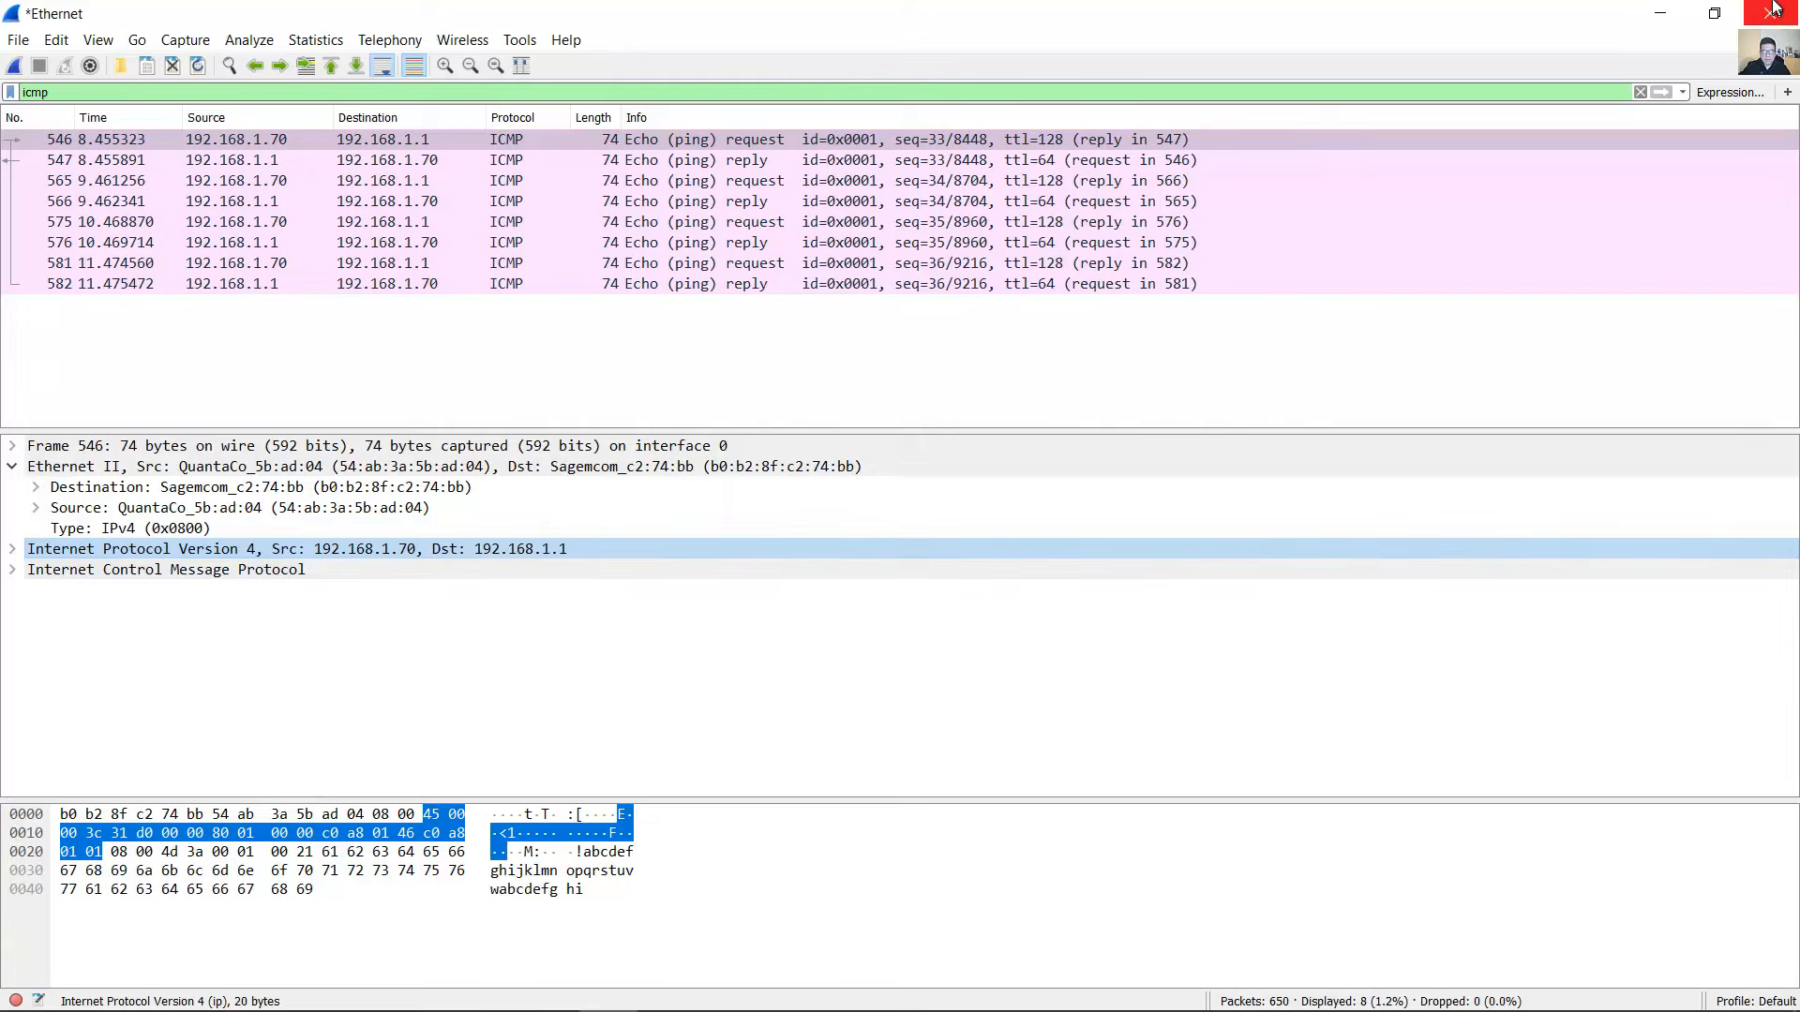
- Highlight Step 6f's Internet Control Message Protocol instruction in Word, and select that protocol line of frame 546 in Wireshark
key(alt+Tab)
drag(798, 328, 1050, 353)
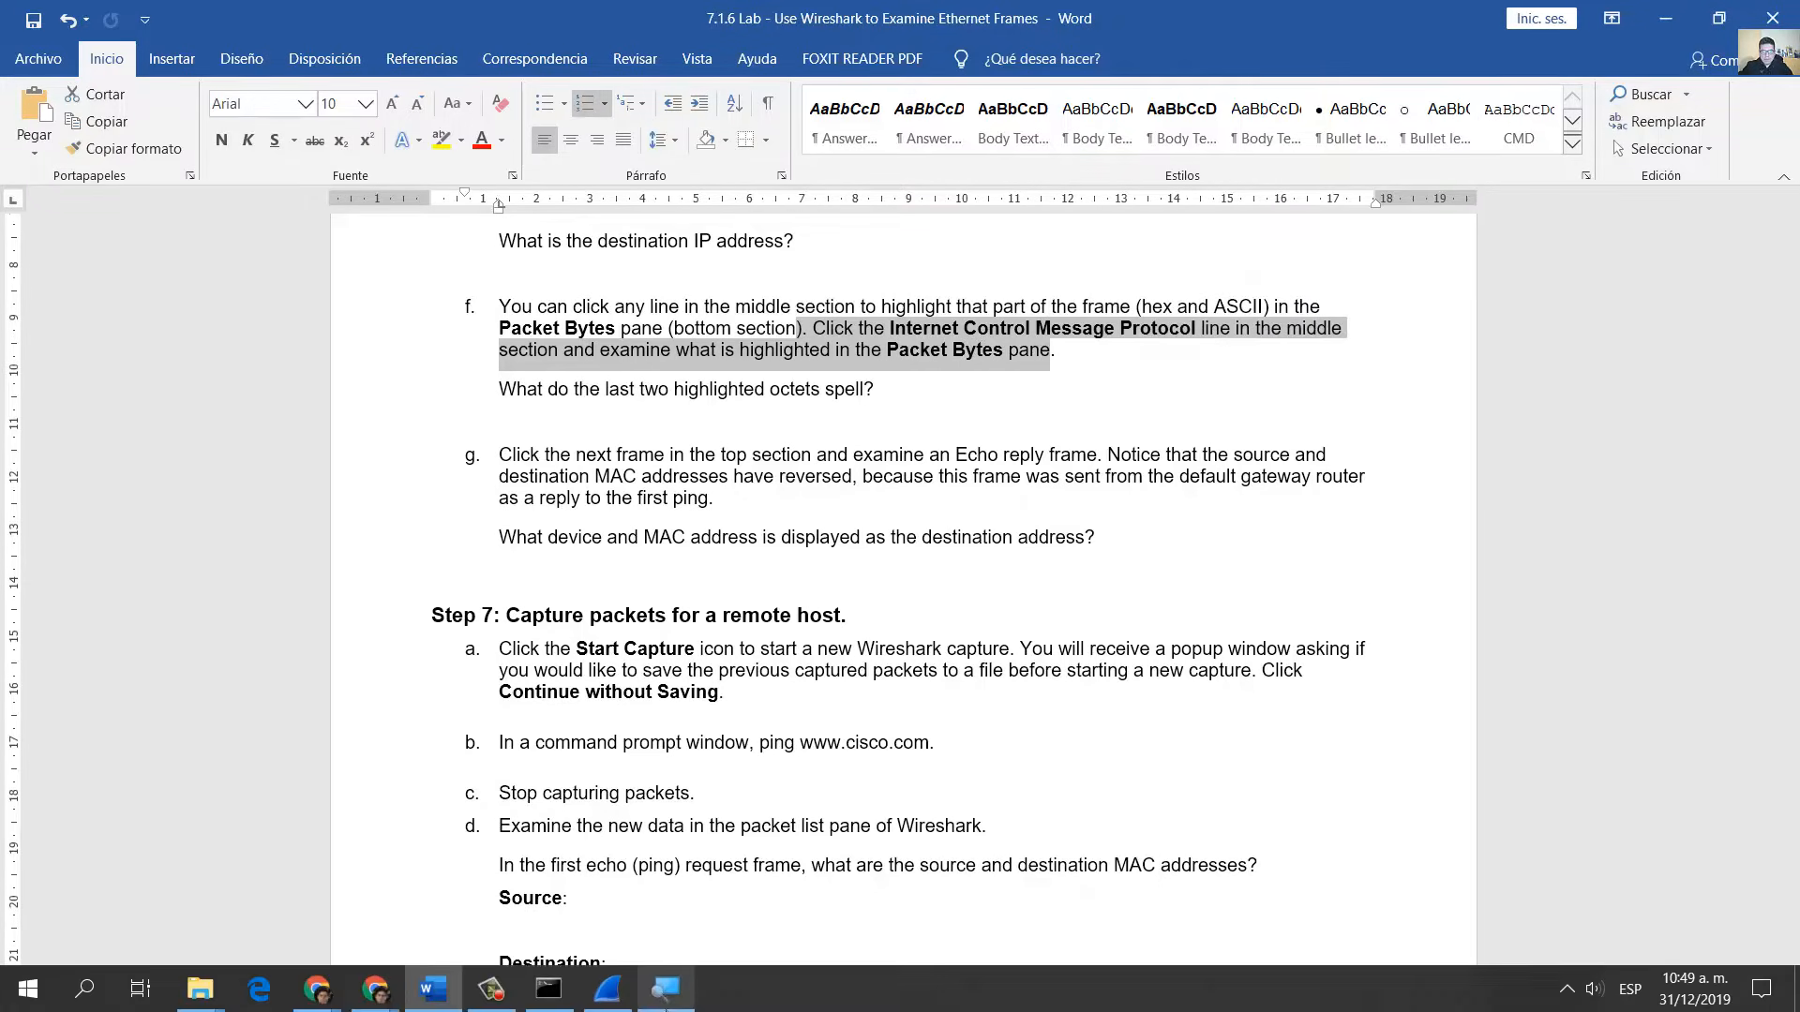
click(610, 986)
click(48, 574)
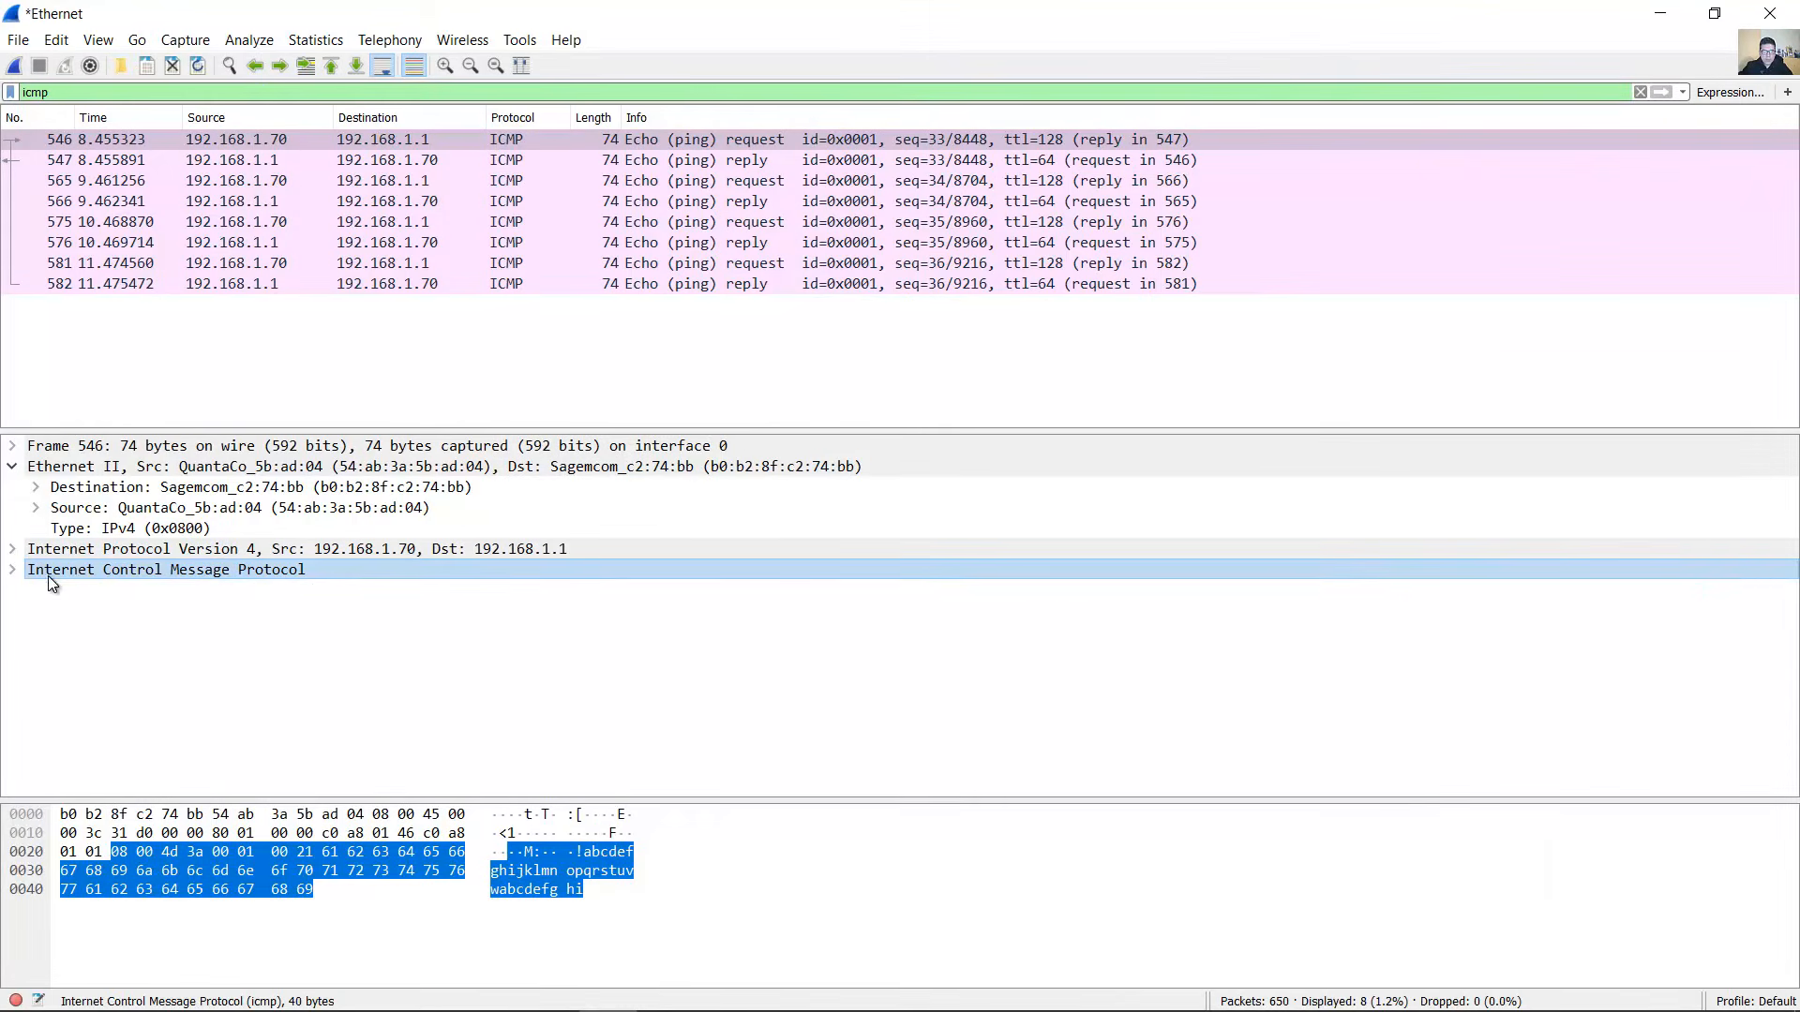
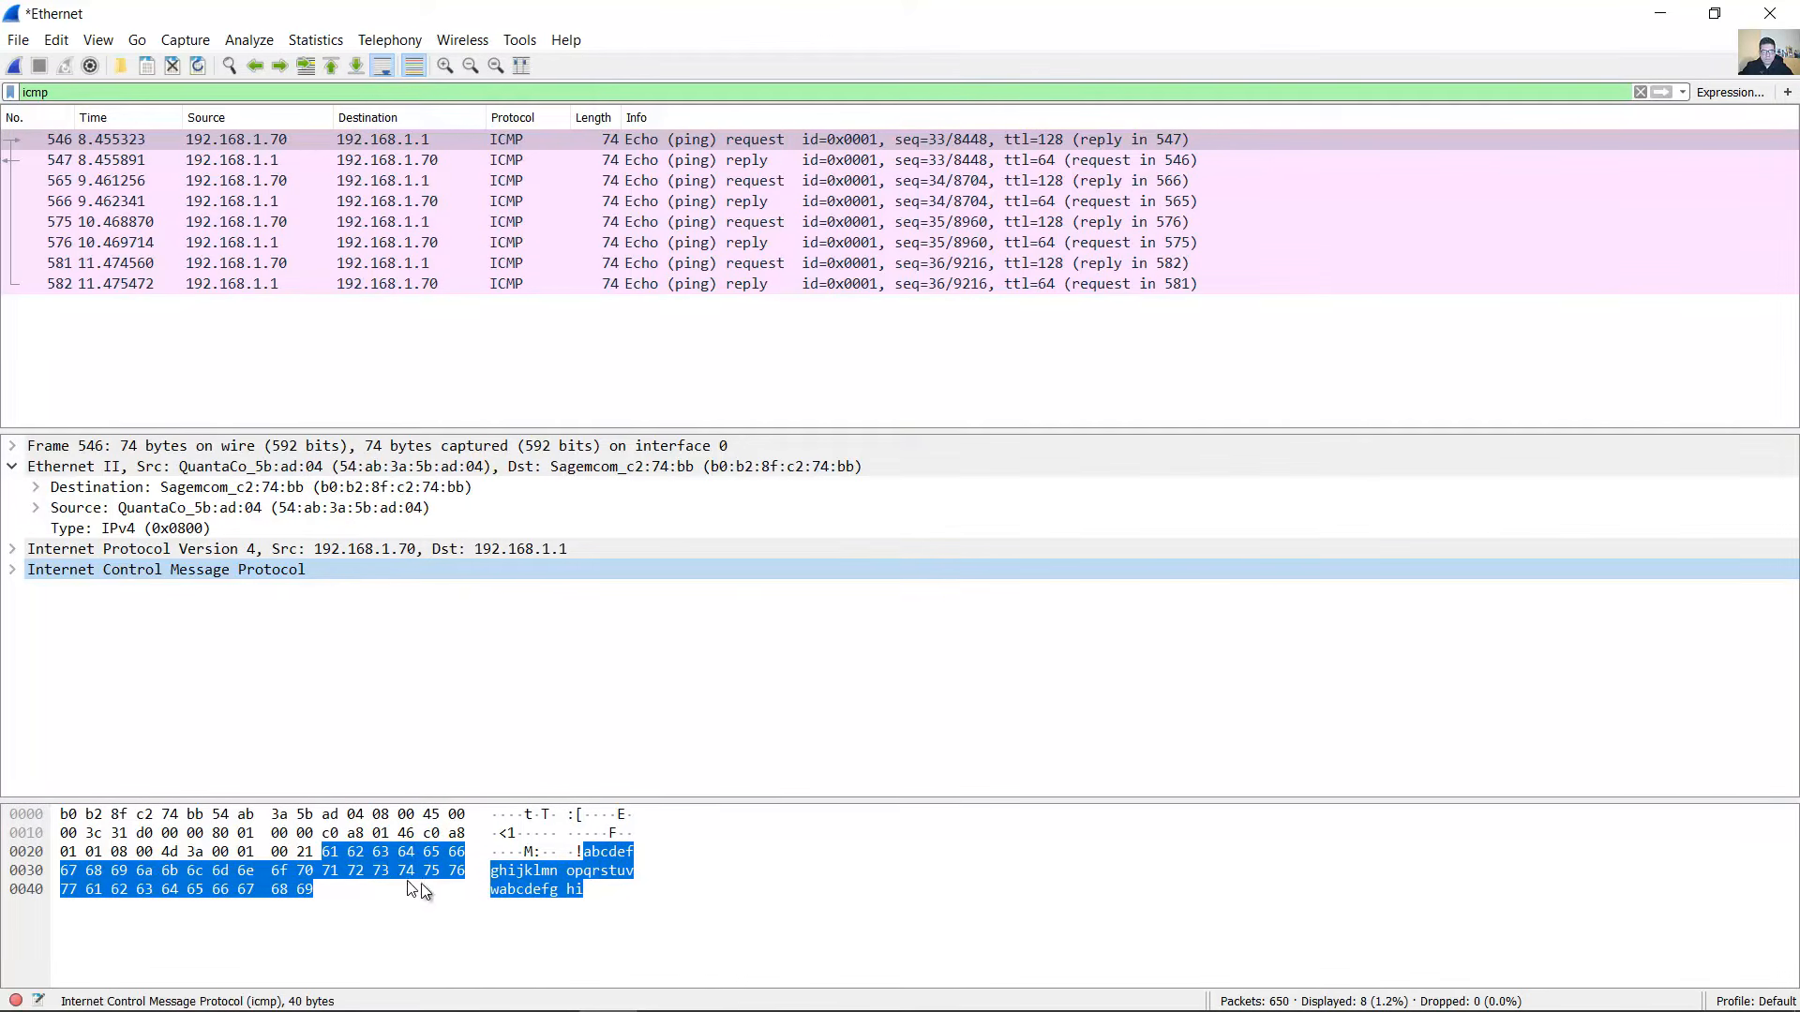
- Highlight the question about the last two highlighted octets in Word, and select frame 546's data bytes ending in "hi" in Wireshark
click(1679, 8)
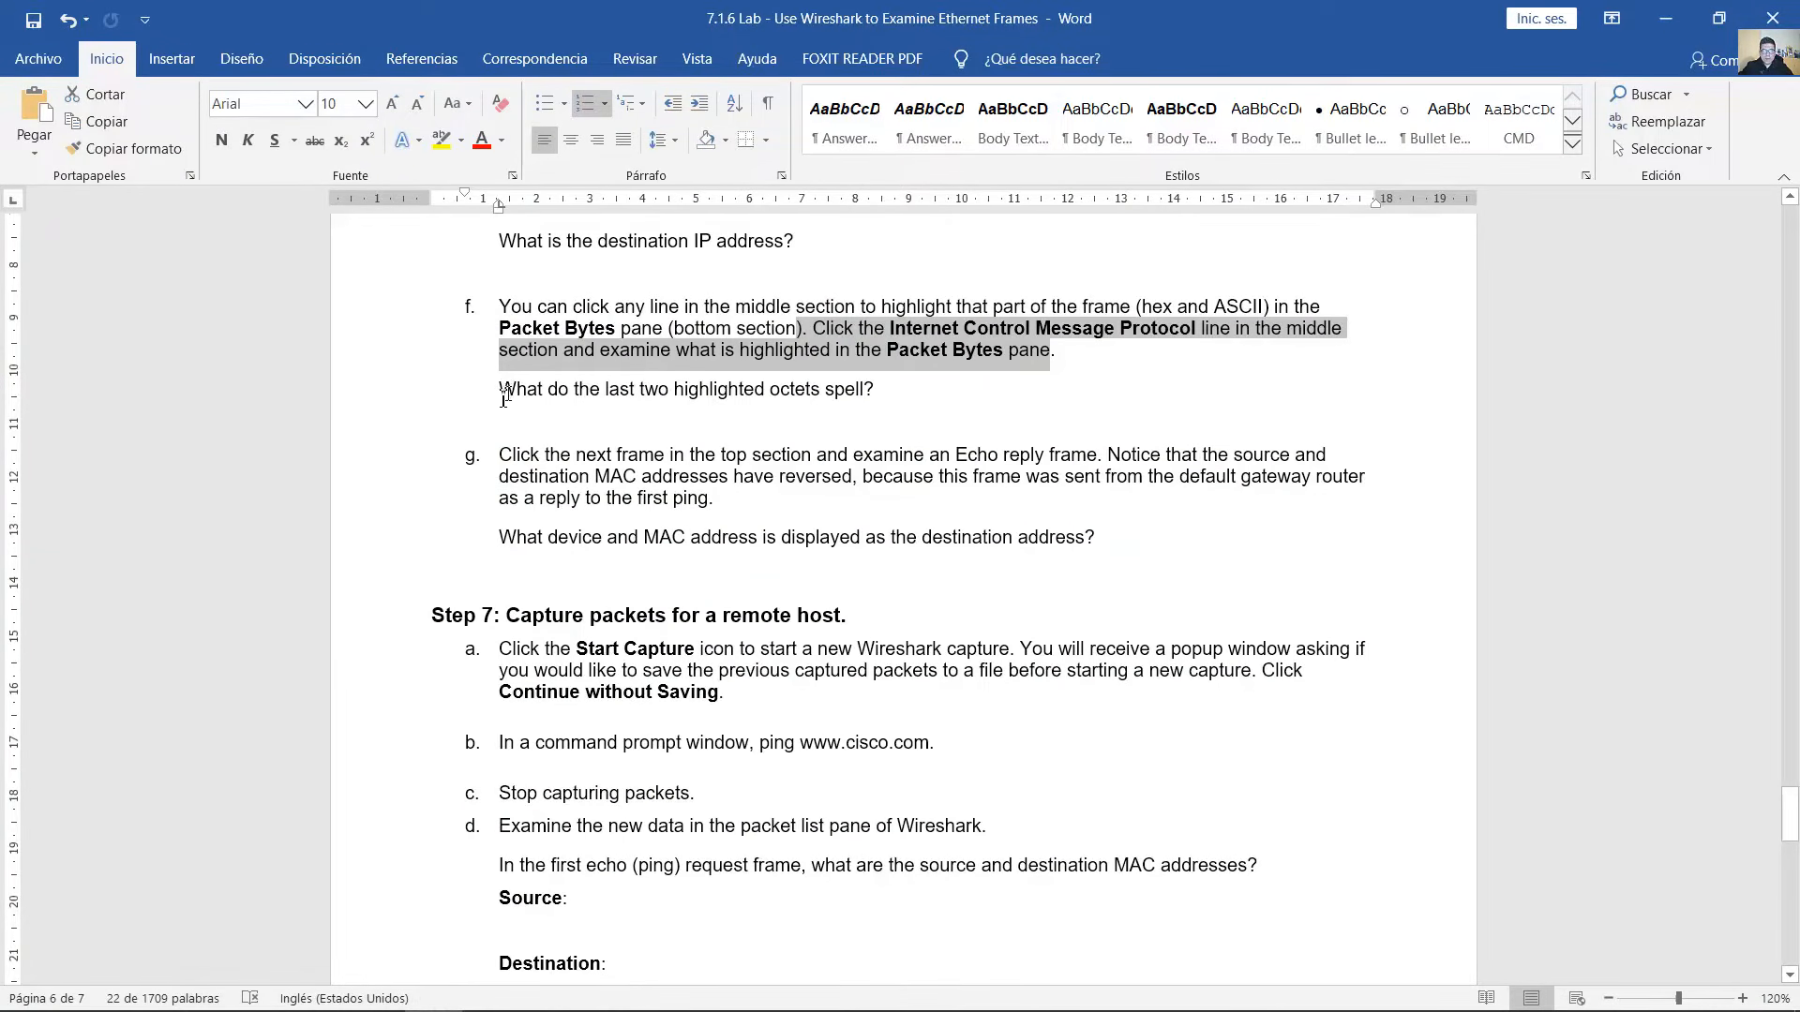
drag(506, 389, 883, 396)
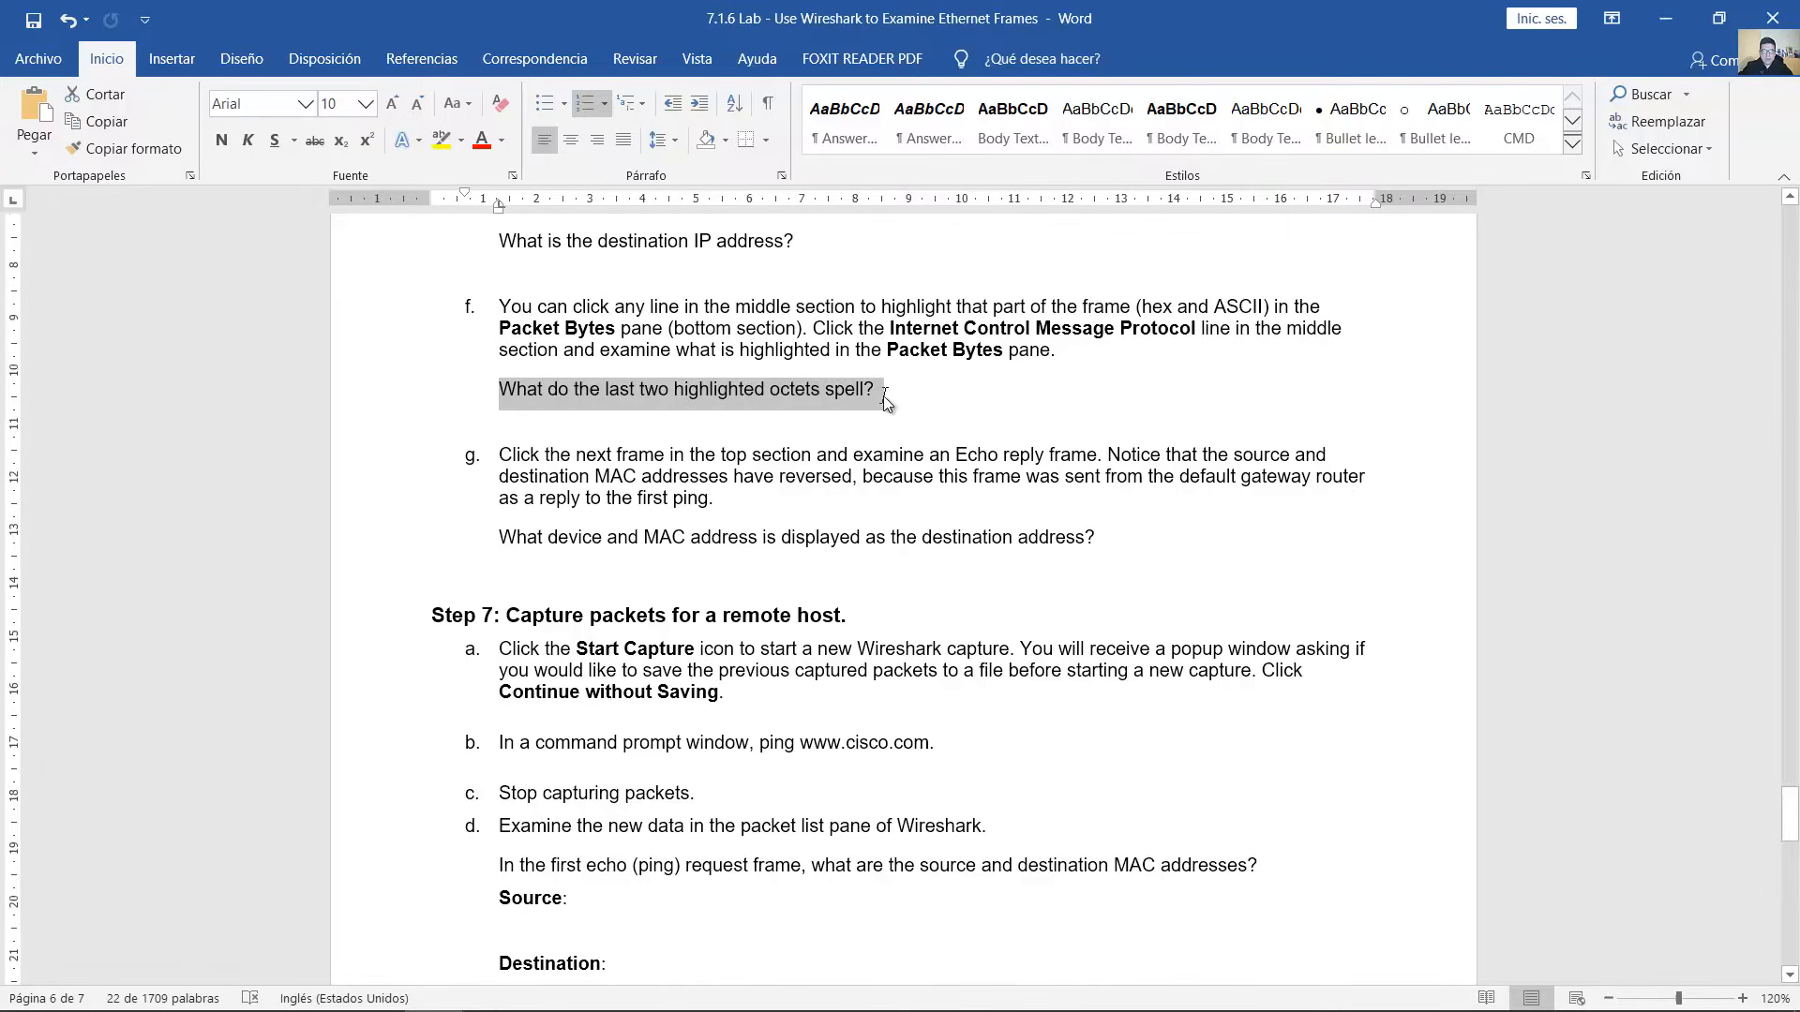
click(613, 986)
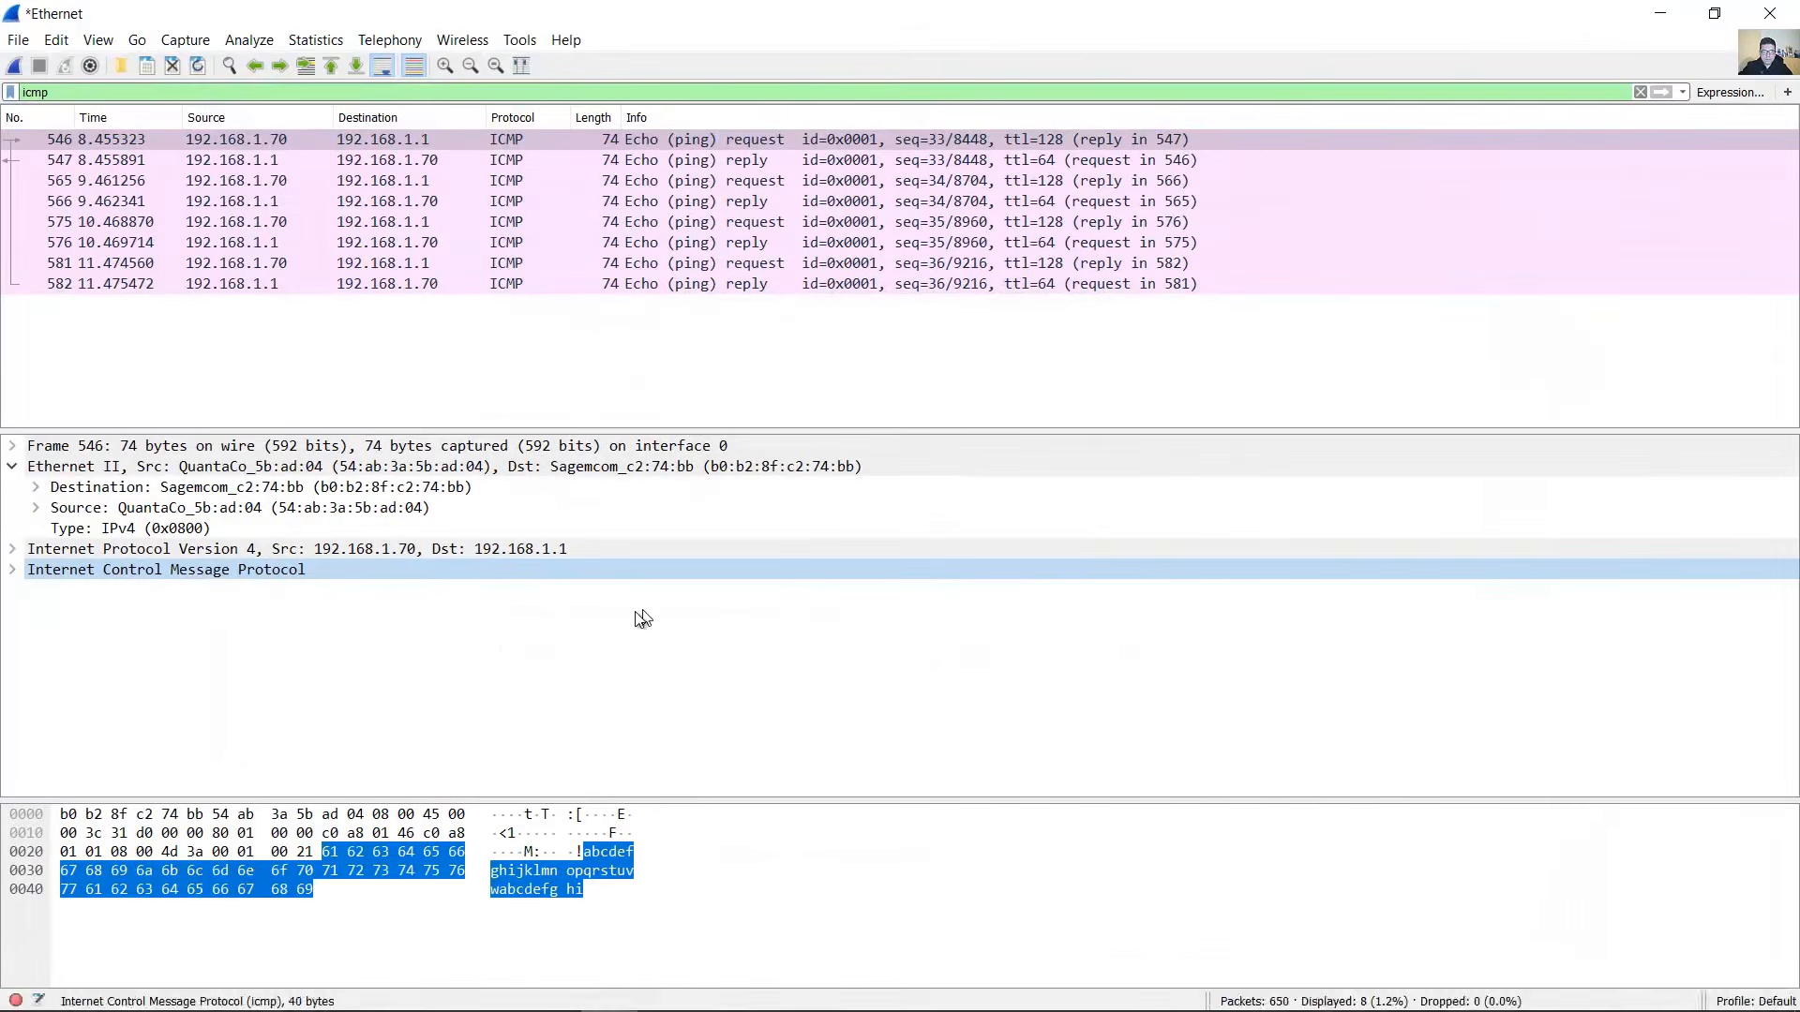
click(591, 898)
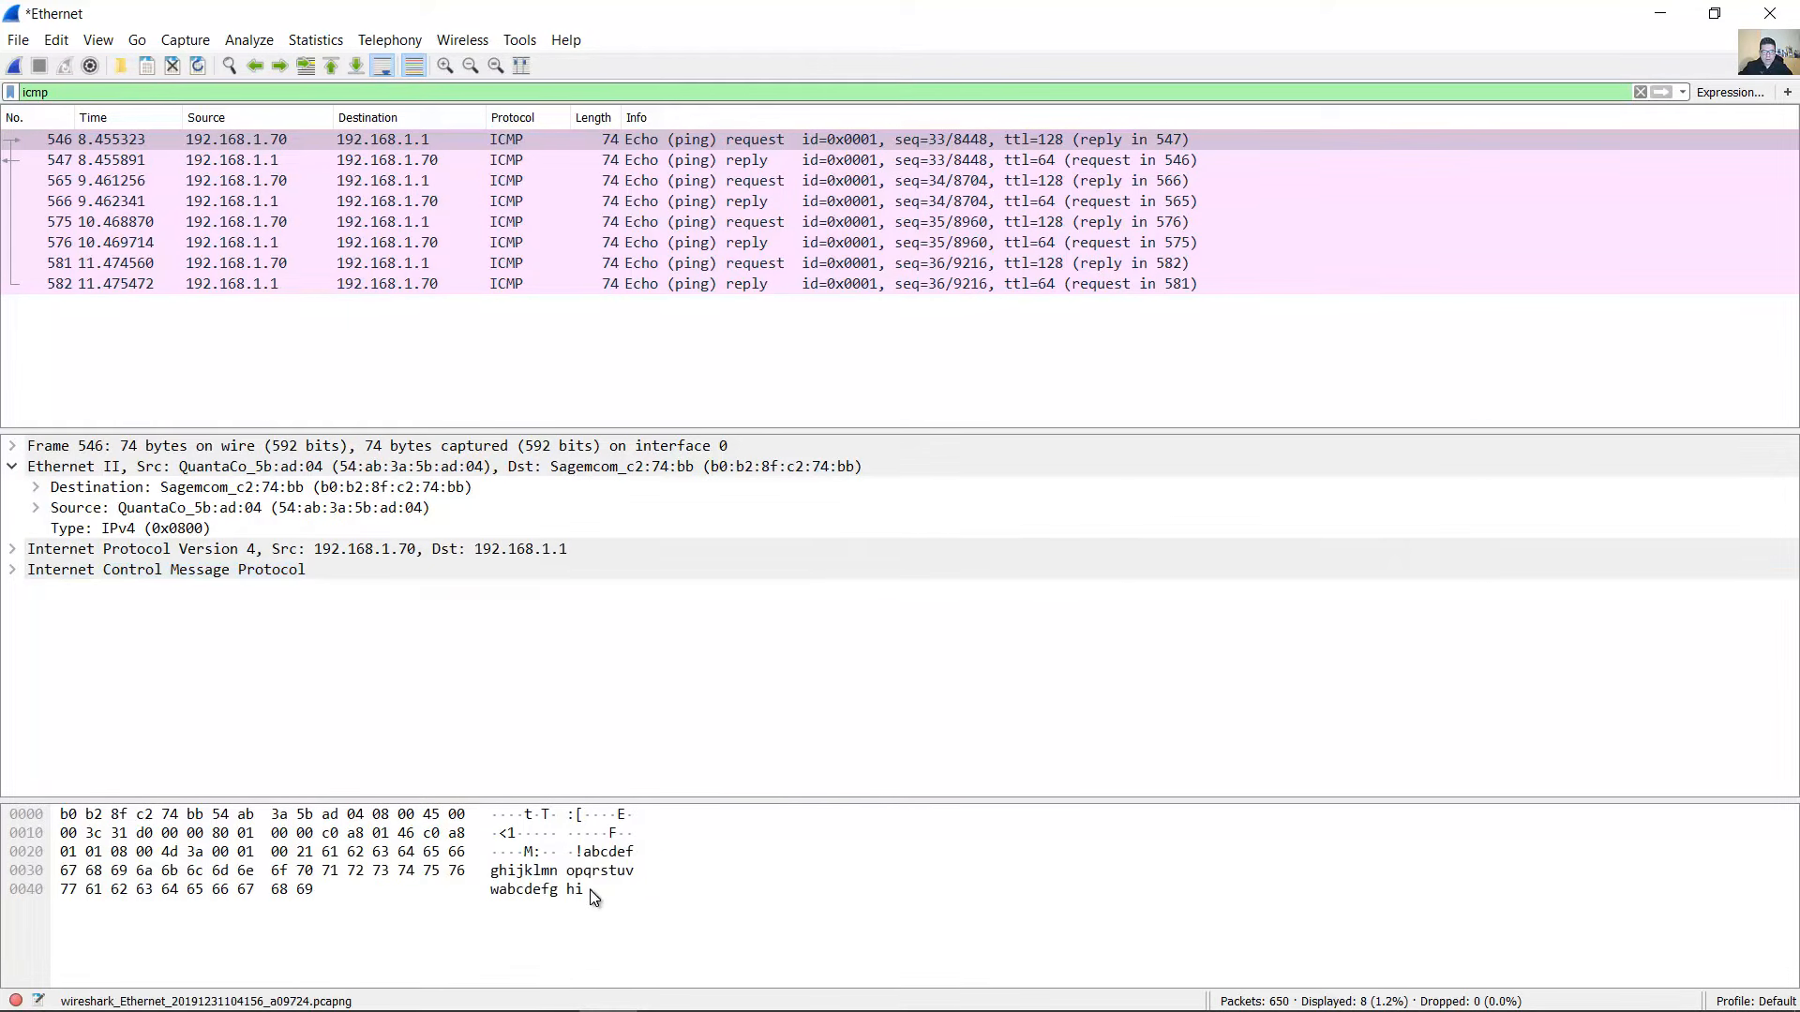
click(572, 890)
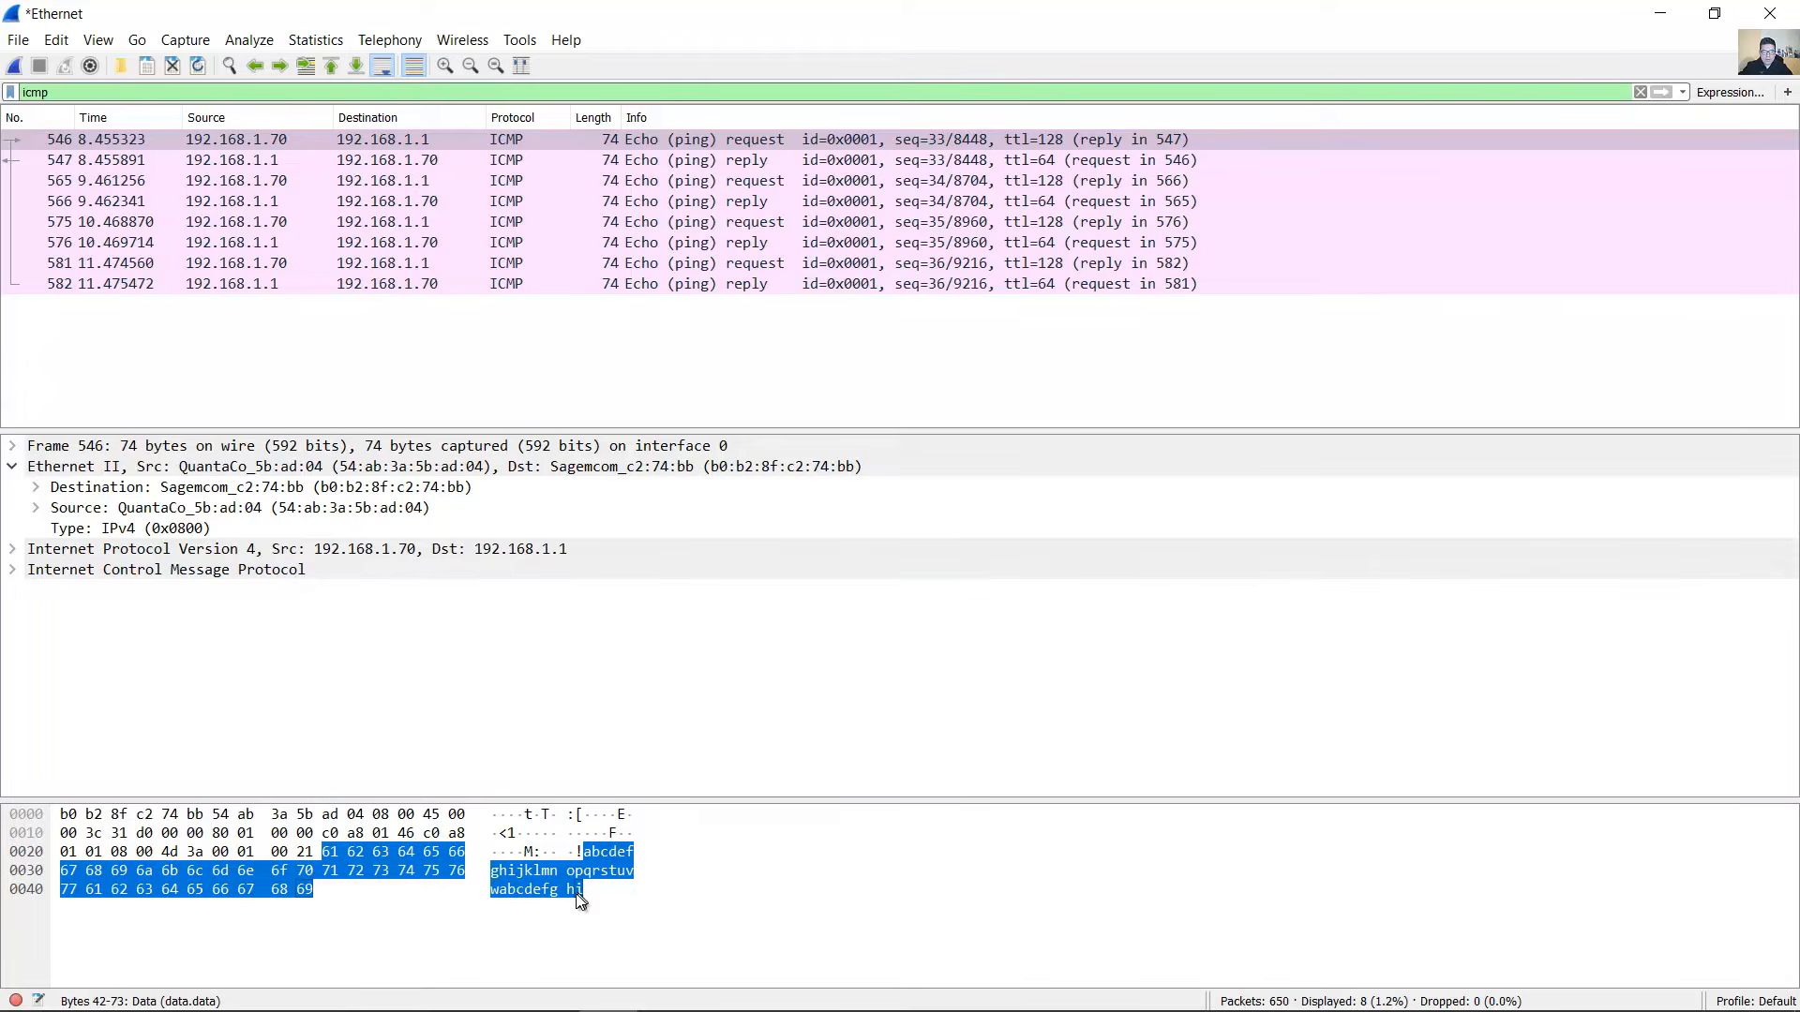
- Highlight Step 6f's opening sentence about the Packet Bytes pane in Word, and return to frame 546 in Wireshark
mouse_move(582, 992)
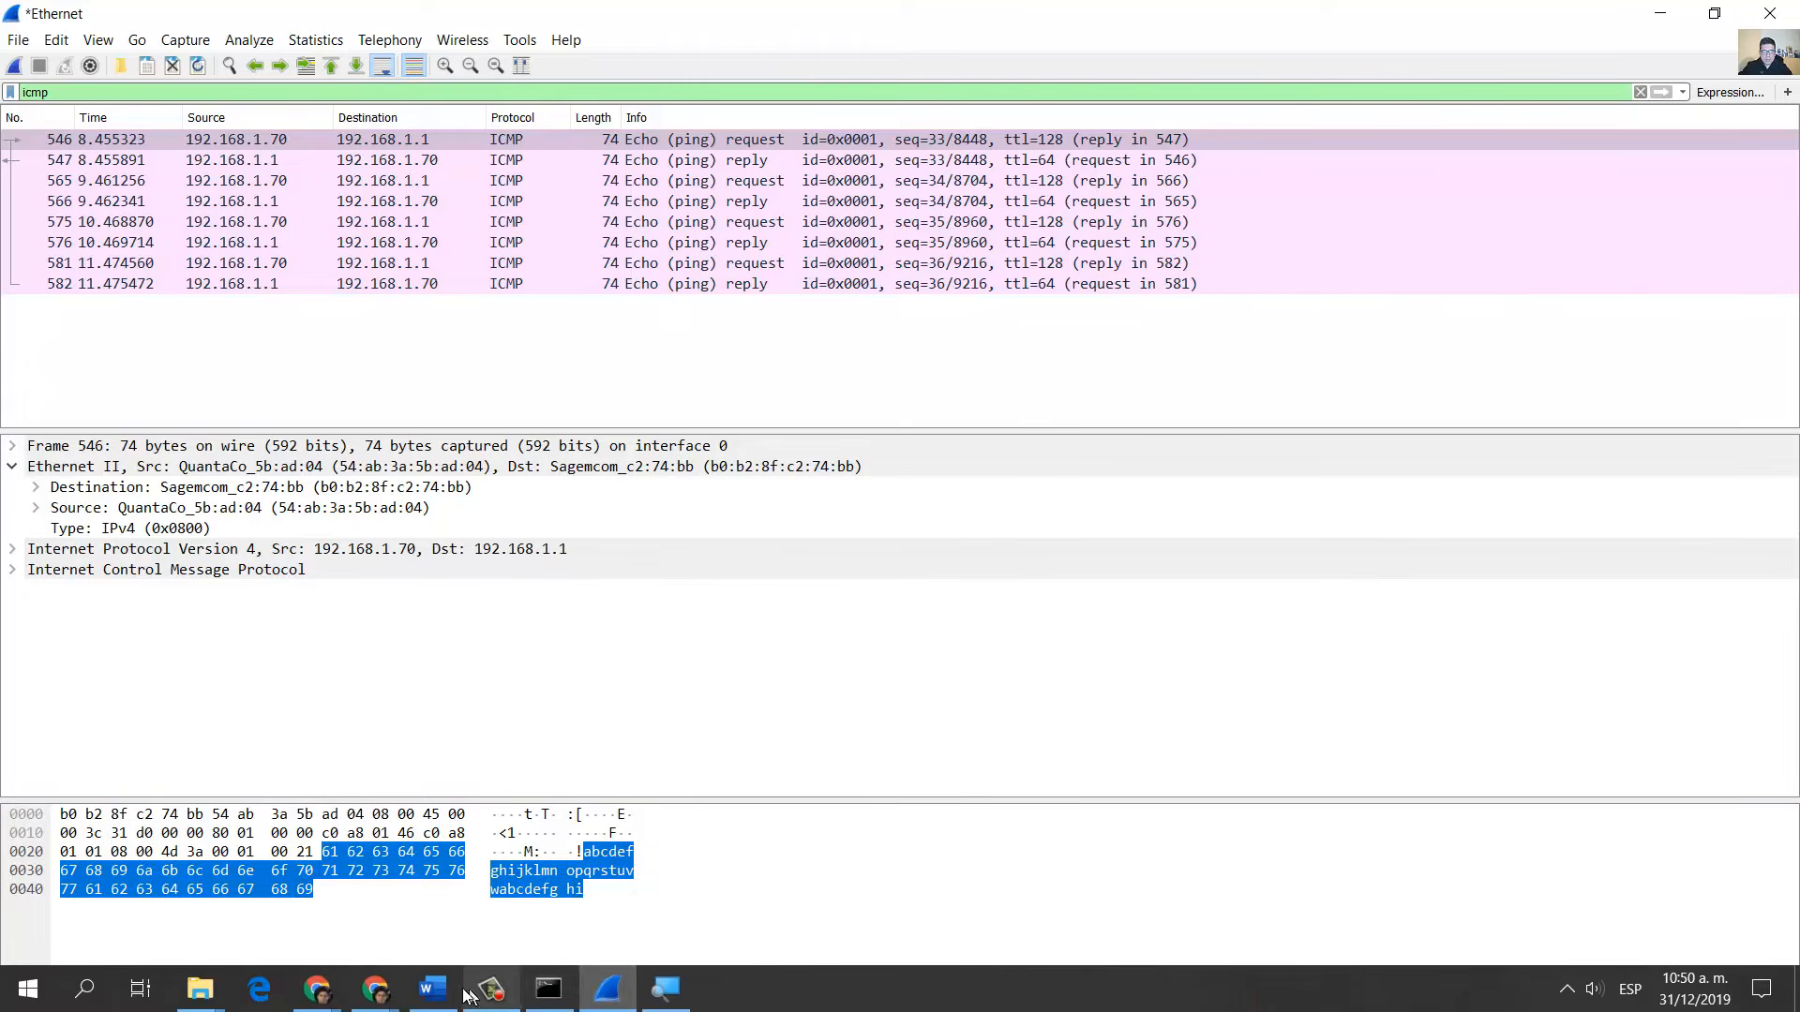
click(432, 988)
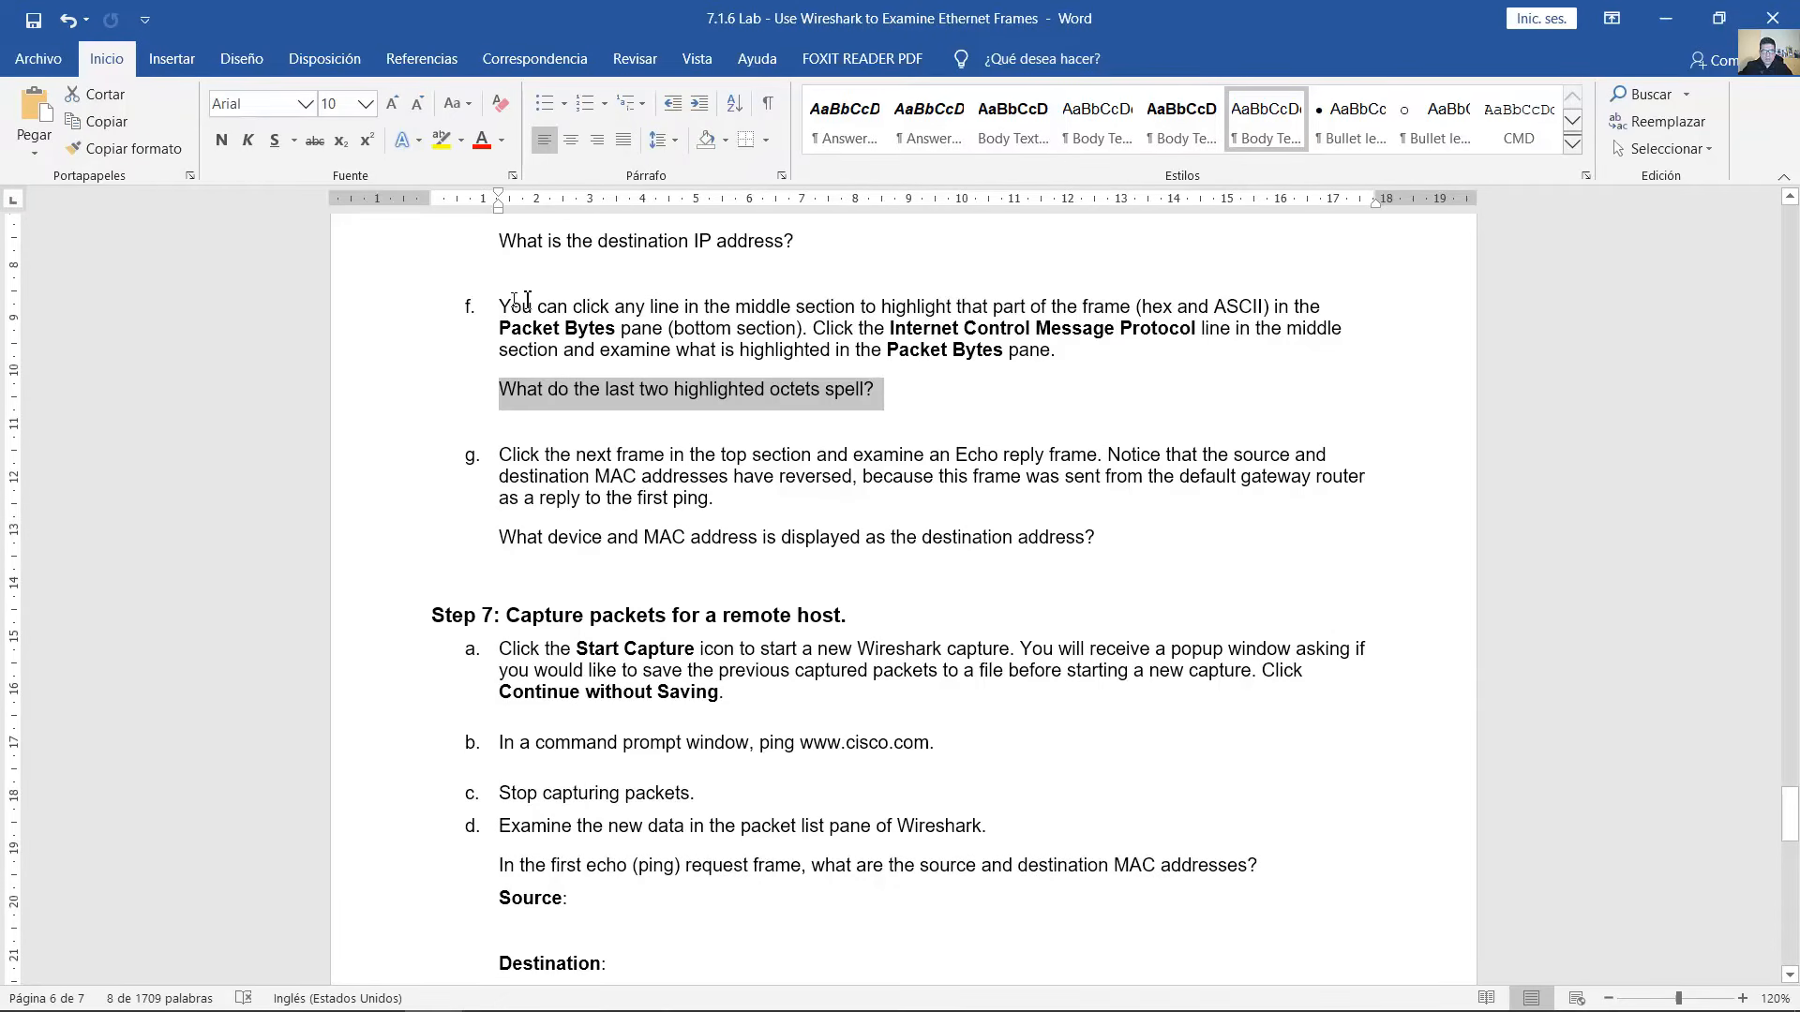
drag(527, 300, 915, 354)
drag(1284, 306, 804, 328)
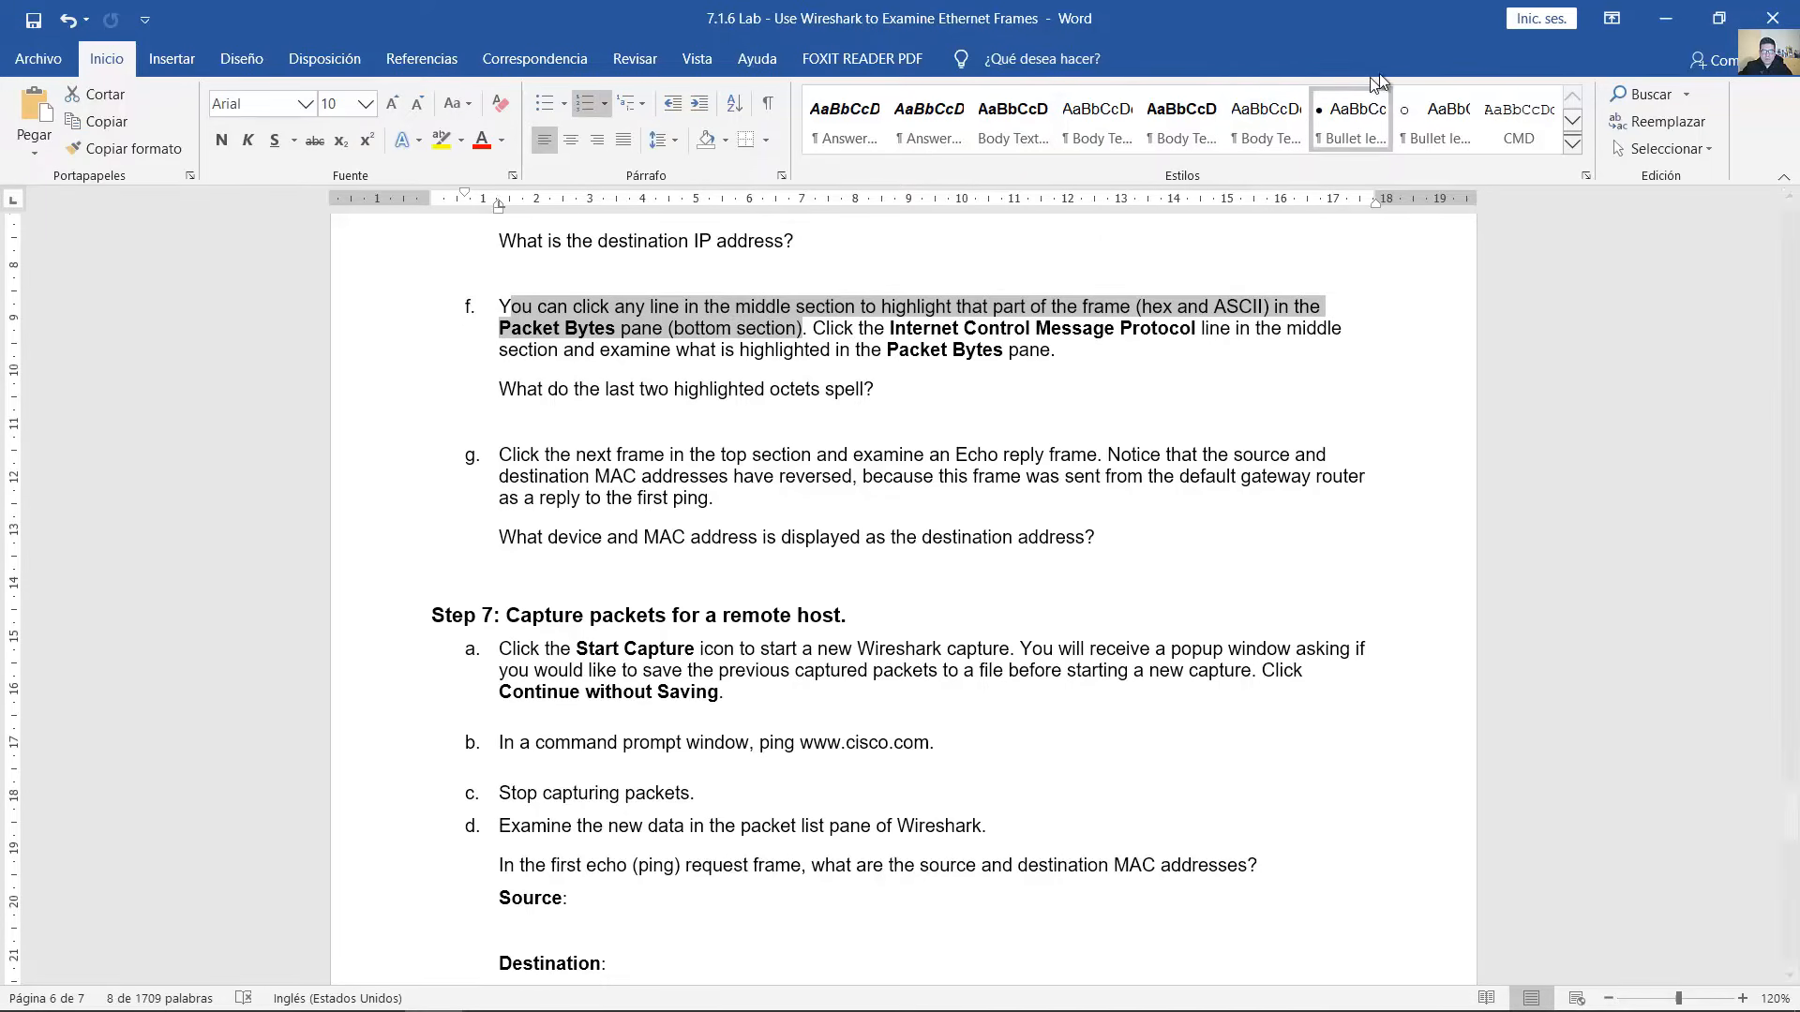
click(1612, 18)
click(1655, 11)
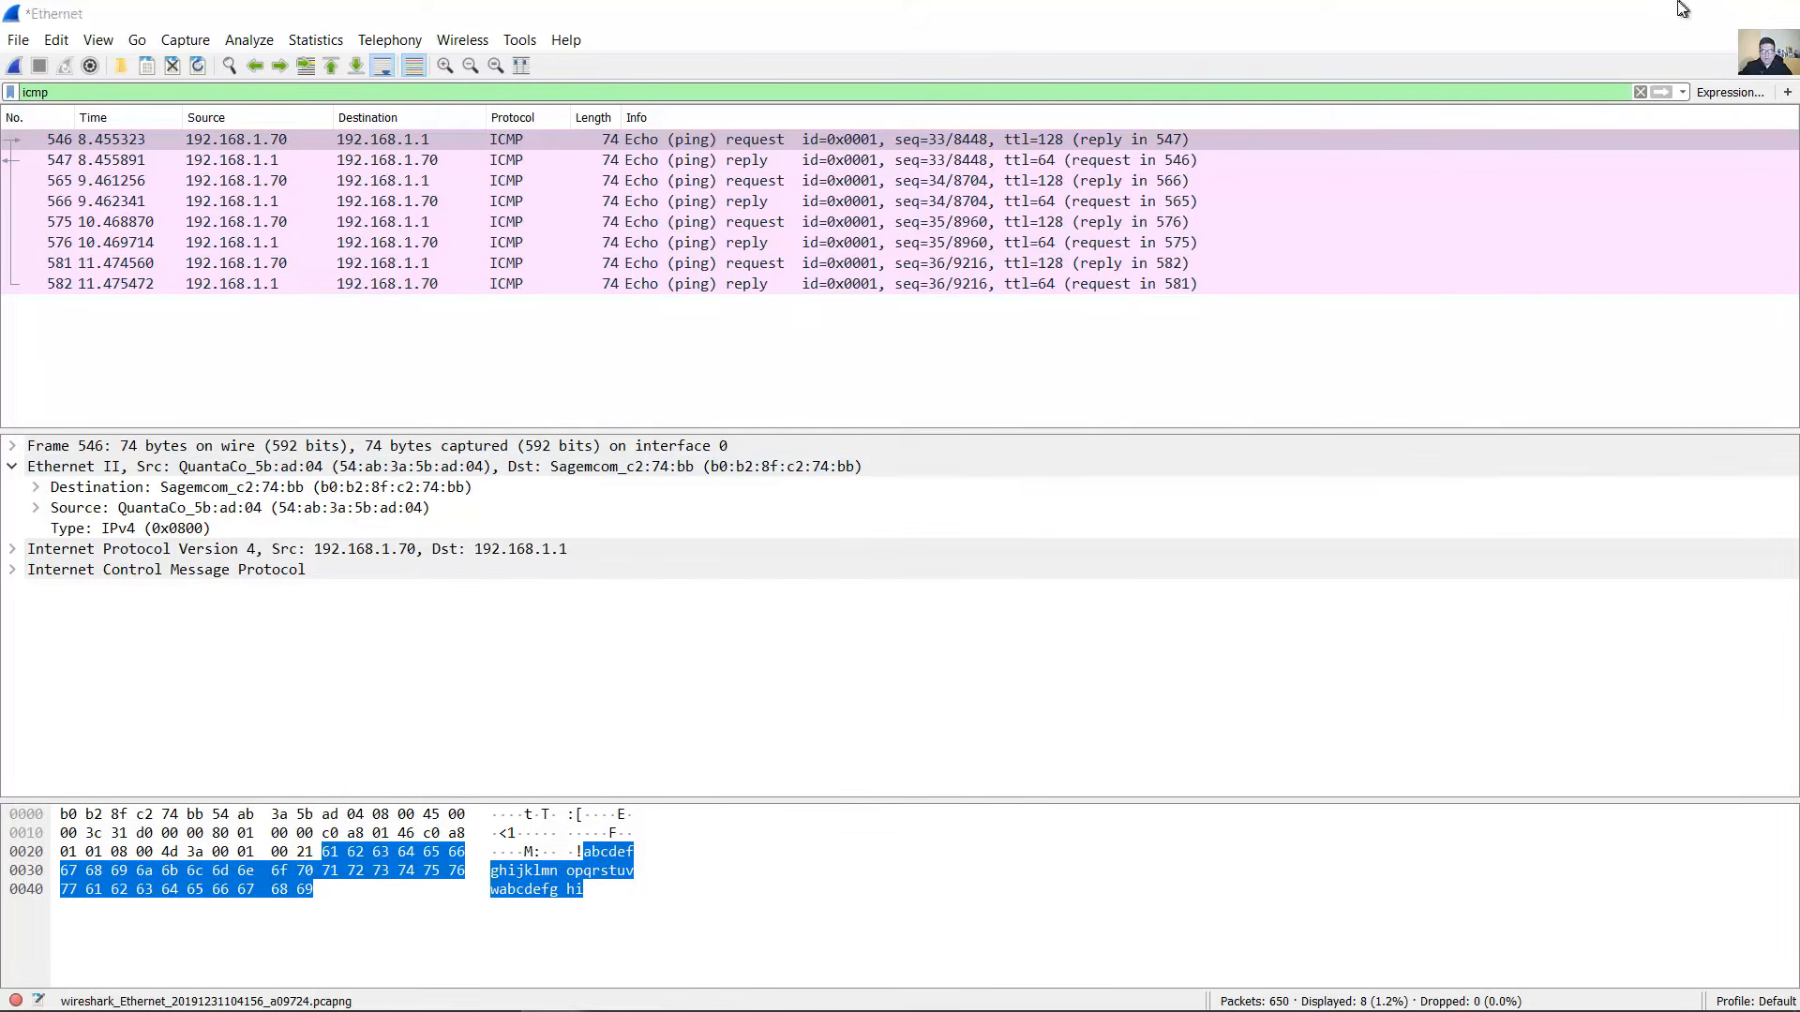
- Highlight Step 6g's instruction to examine an Echo reply frame in Word, and select frame 547 in Wireshark's packet list
click(1660, 13)
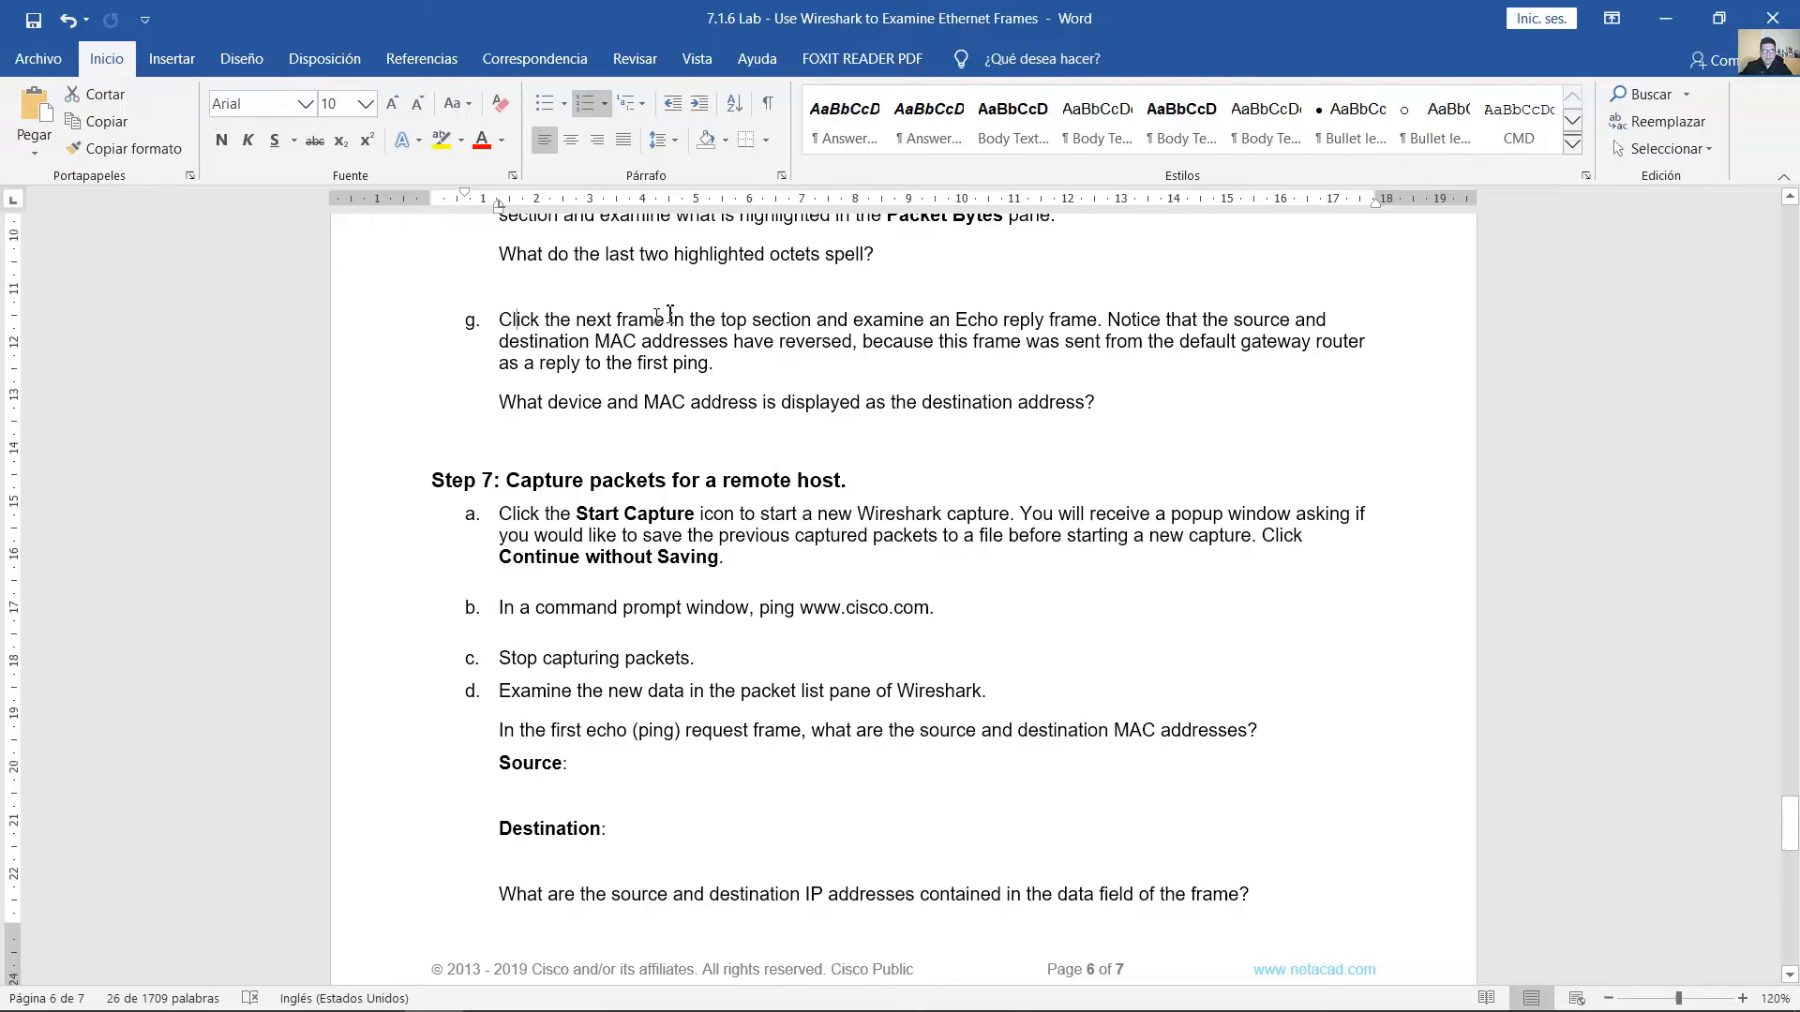
drag(500, 319, 1109, 320)
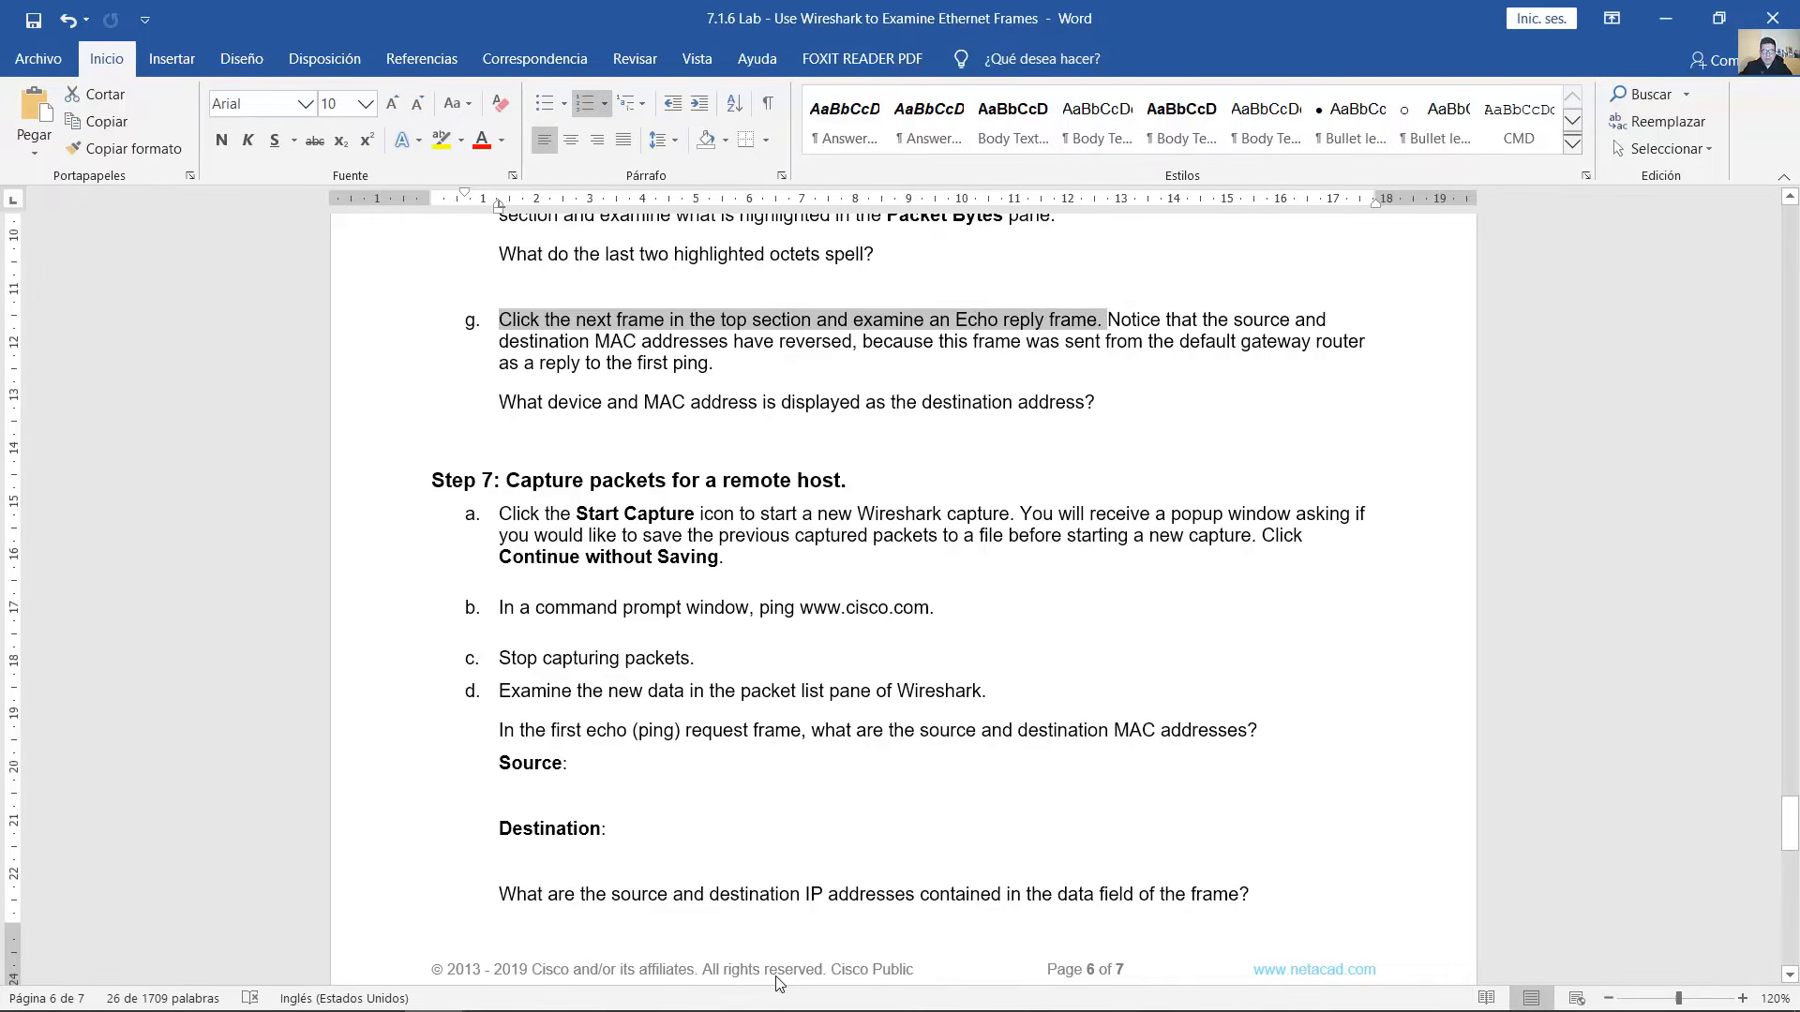
click(607, 1001)
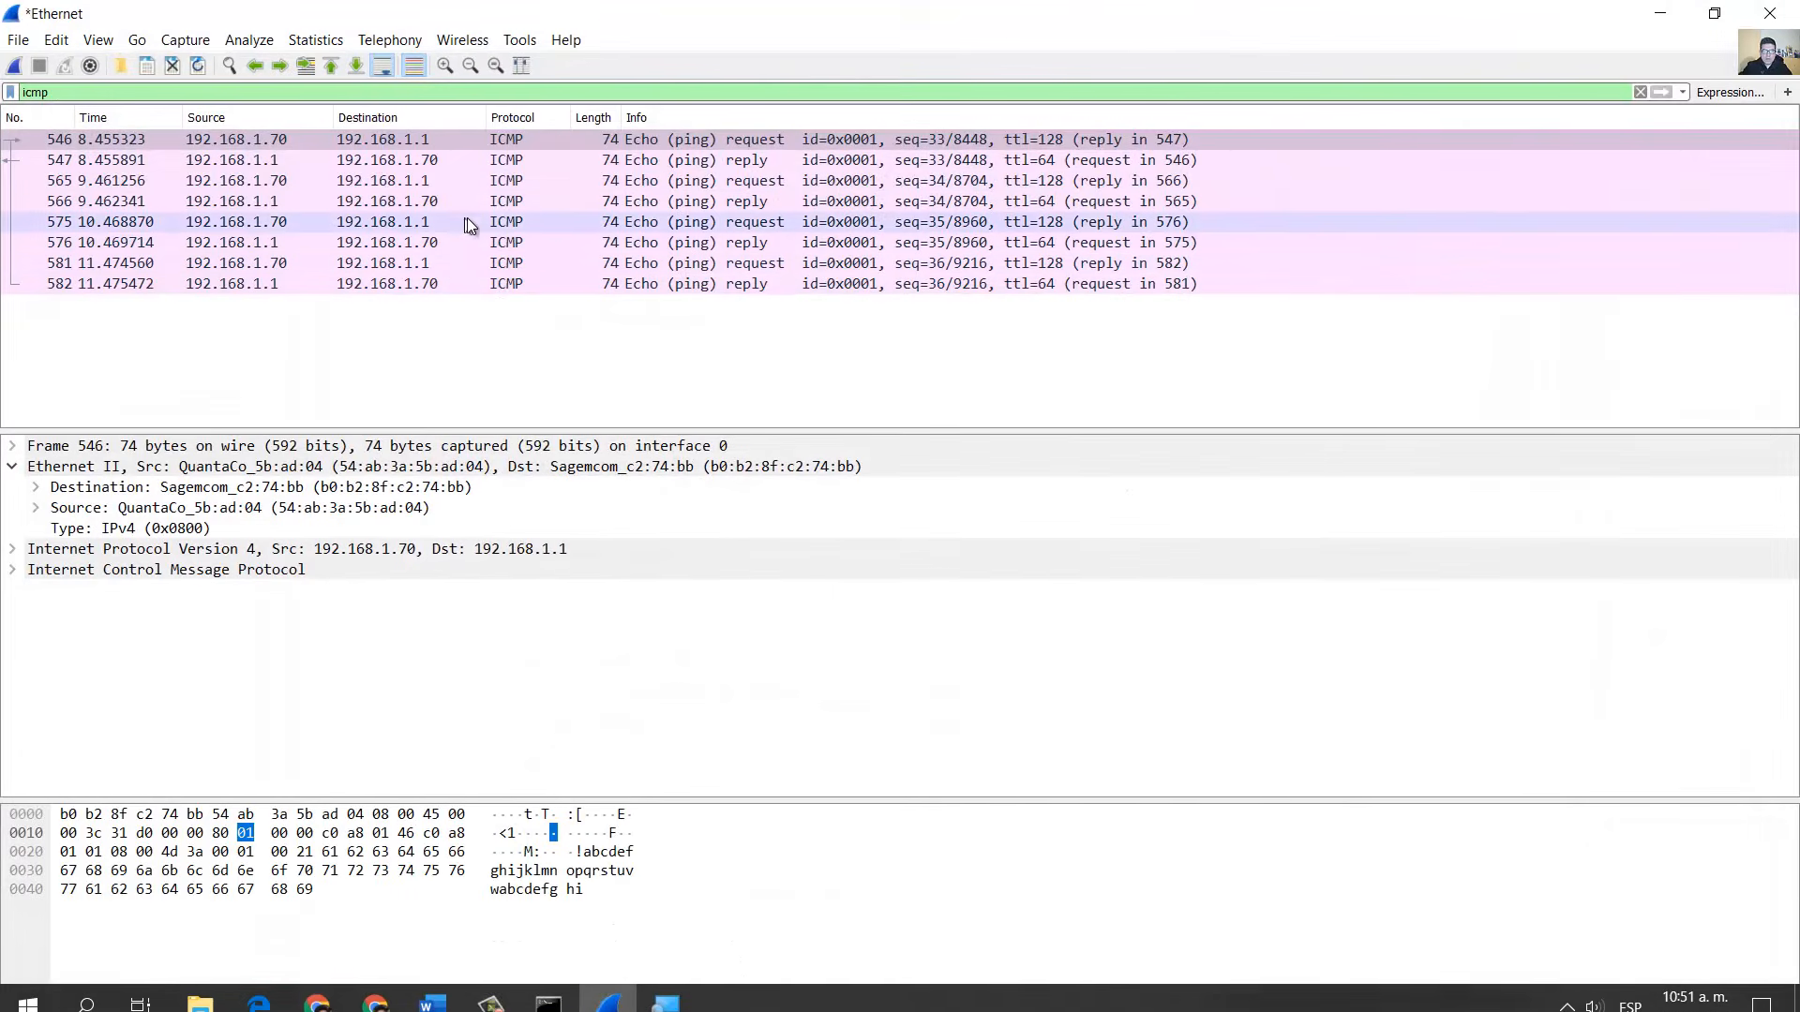
click(353, 161)
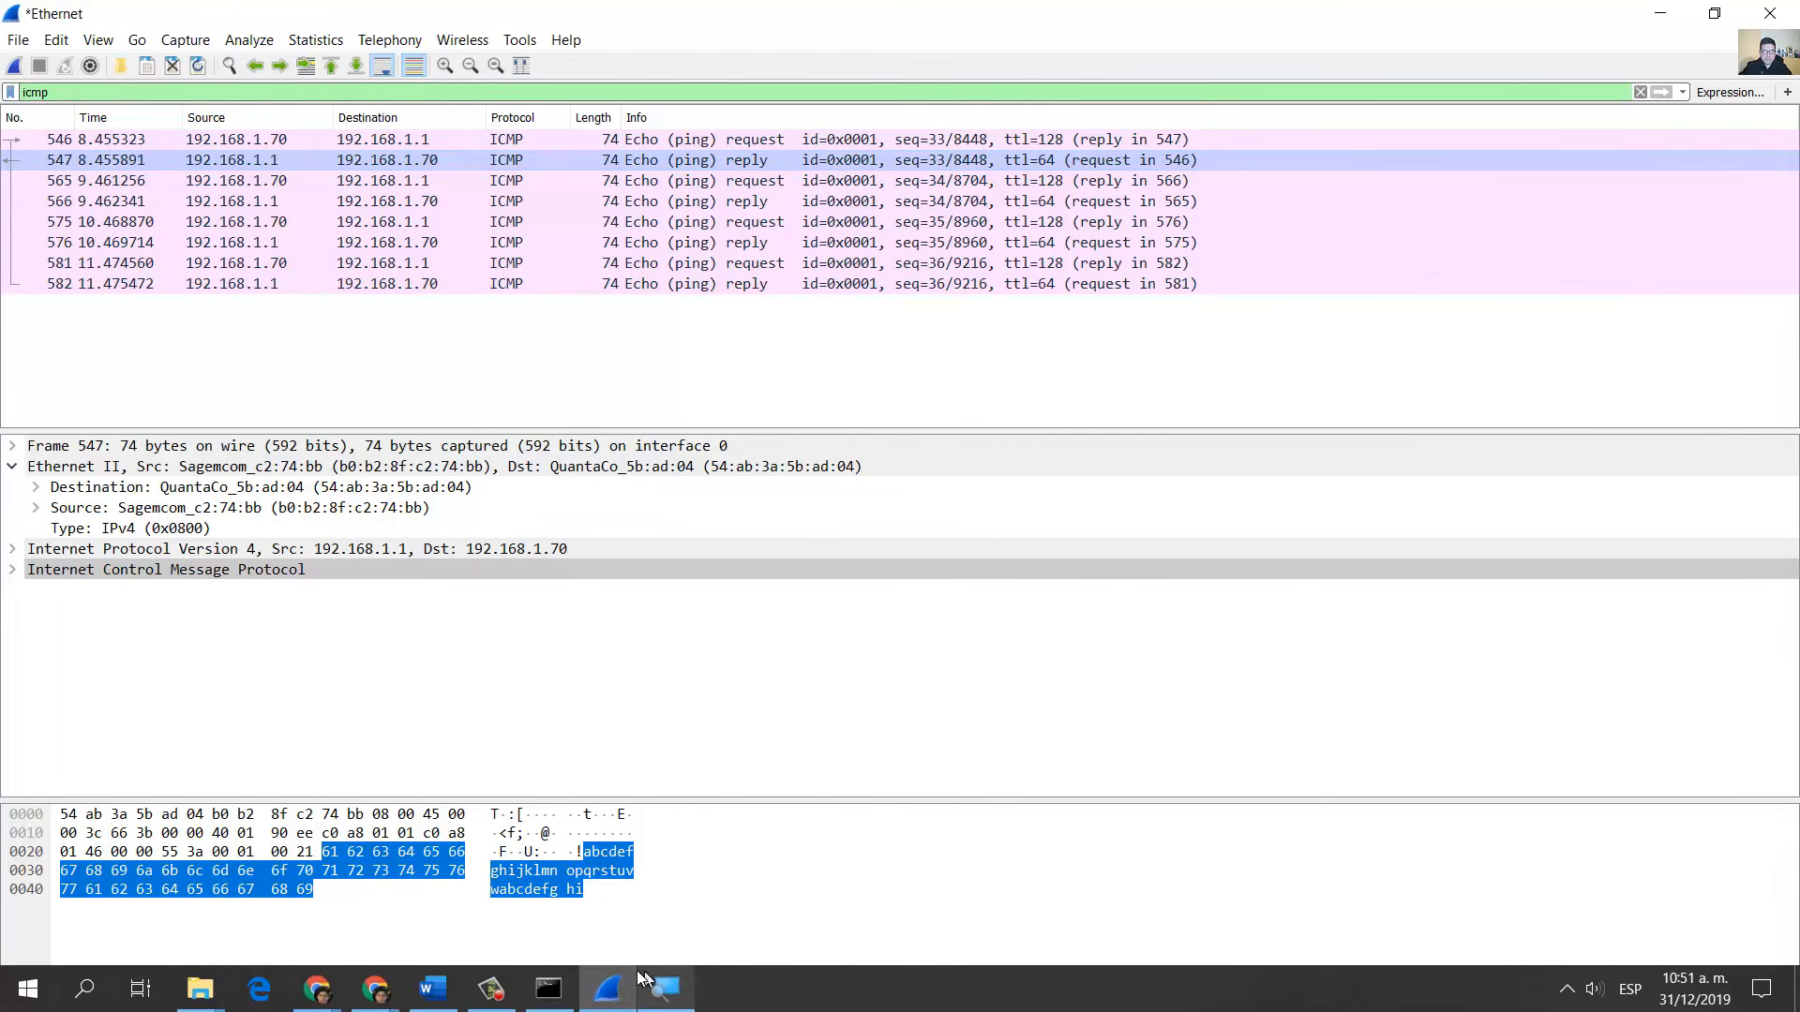
- Highlight the question about the destination device and MAC address in Word, and select frame 547's Ethernet II Destination line in Wireshark
click(549, 992)
click(549, 995)
click(433, 991)
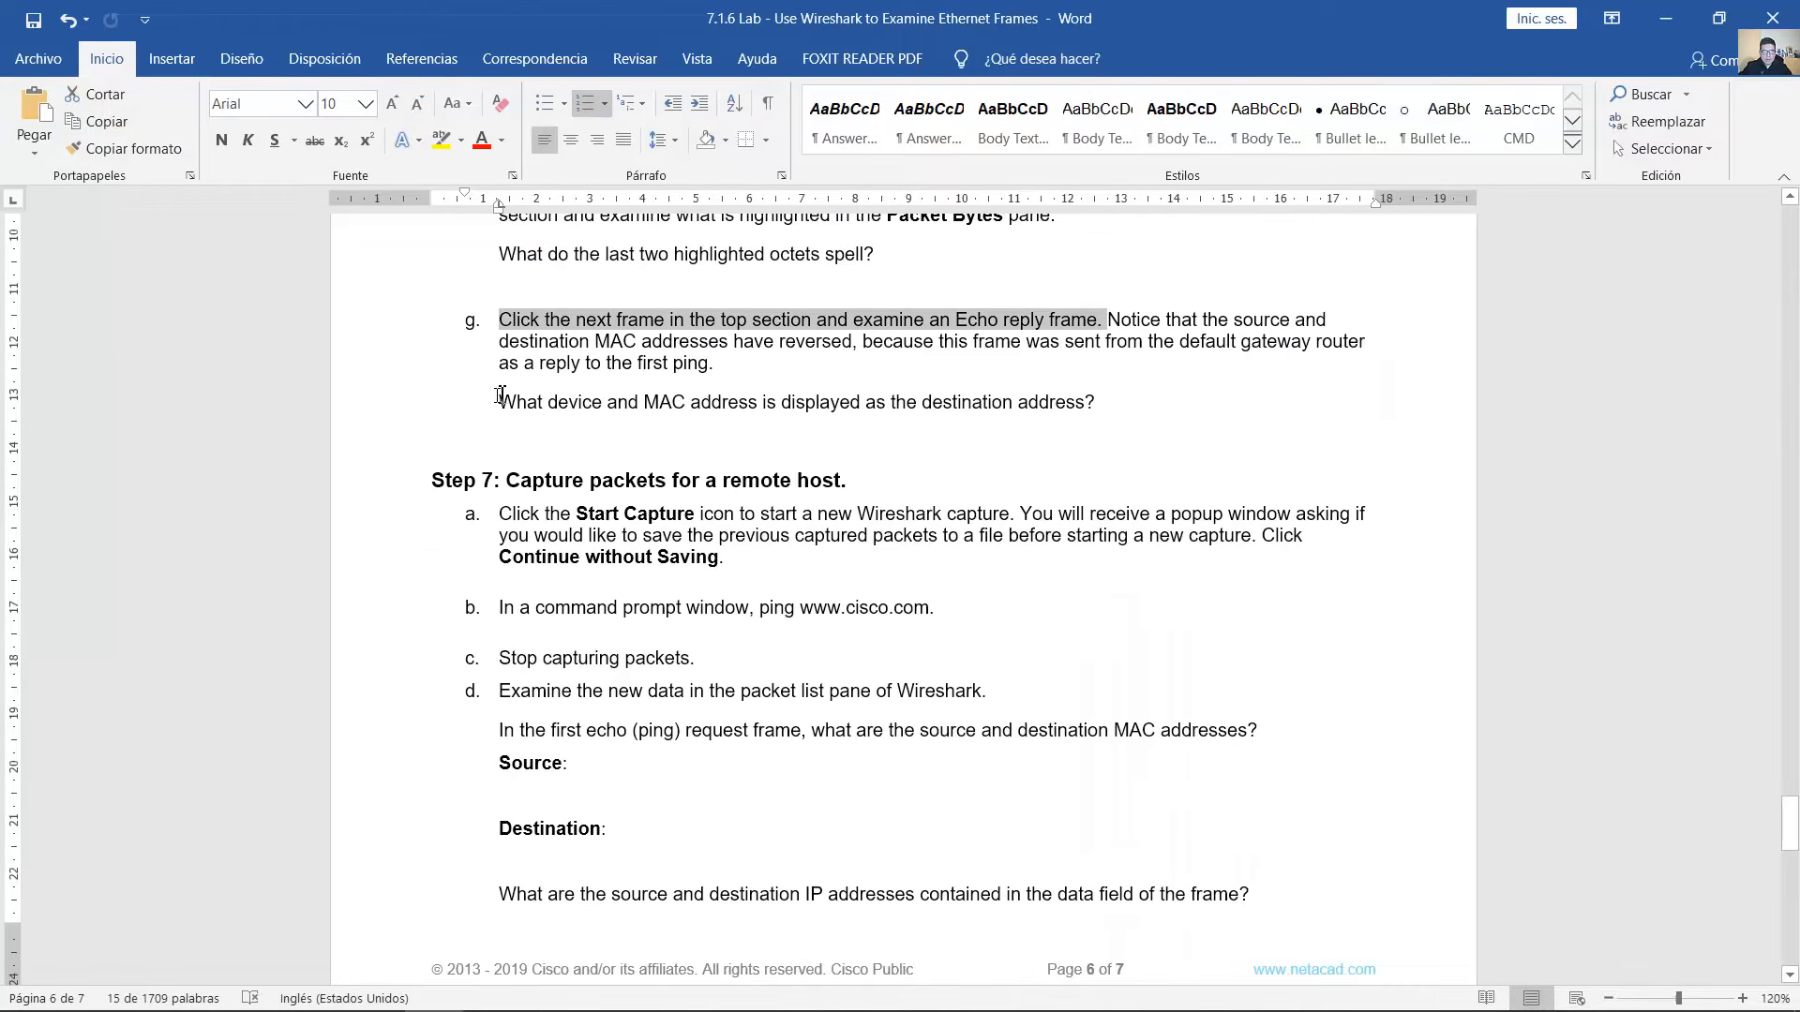
drag(499, 405, 828, 395)
drag(500, 403, 1094, 401)
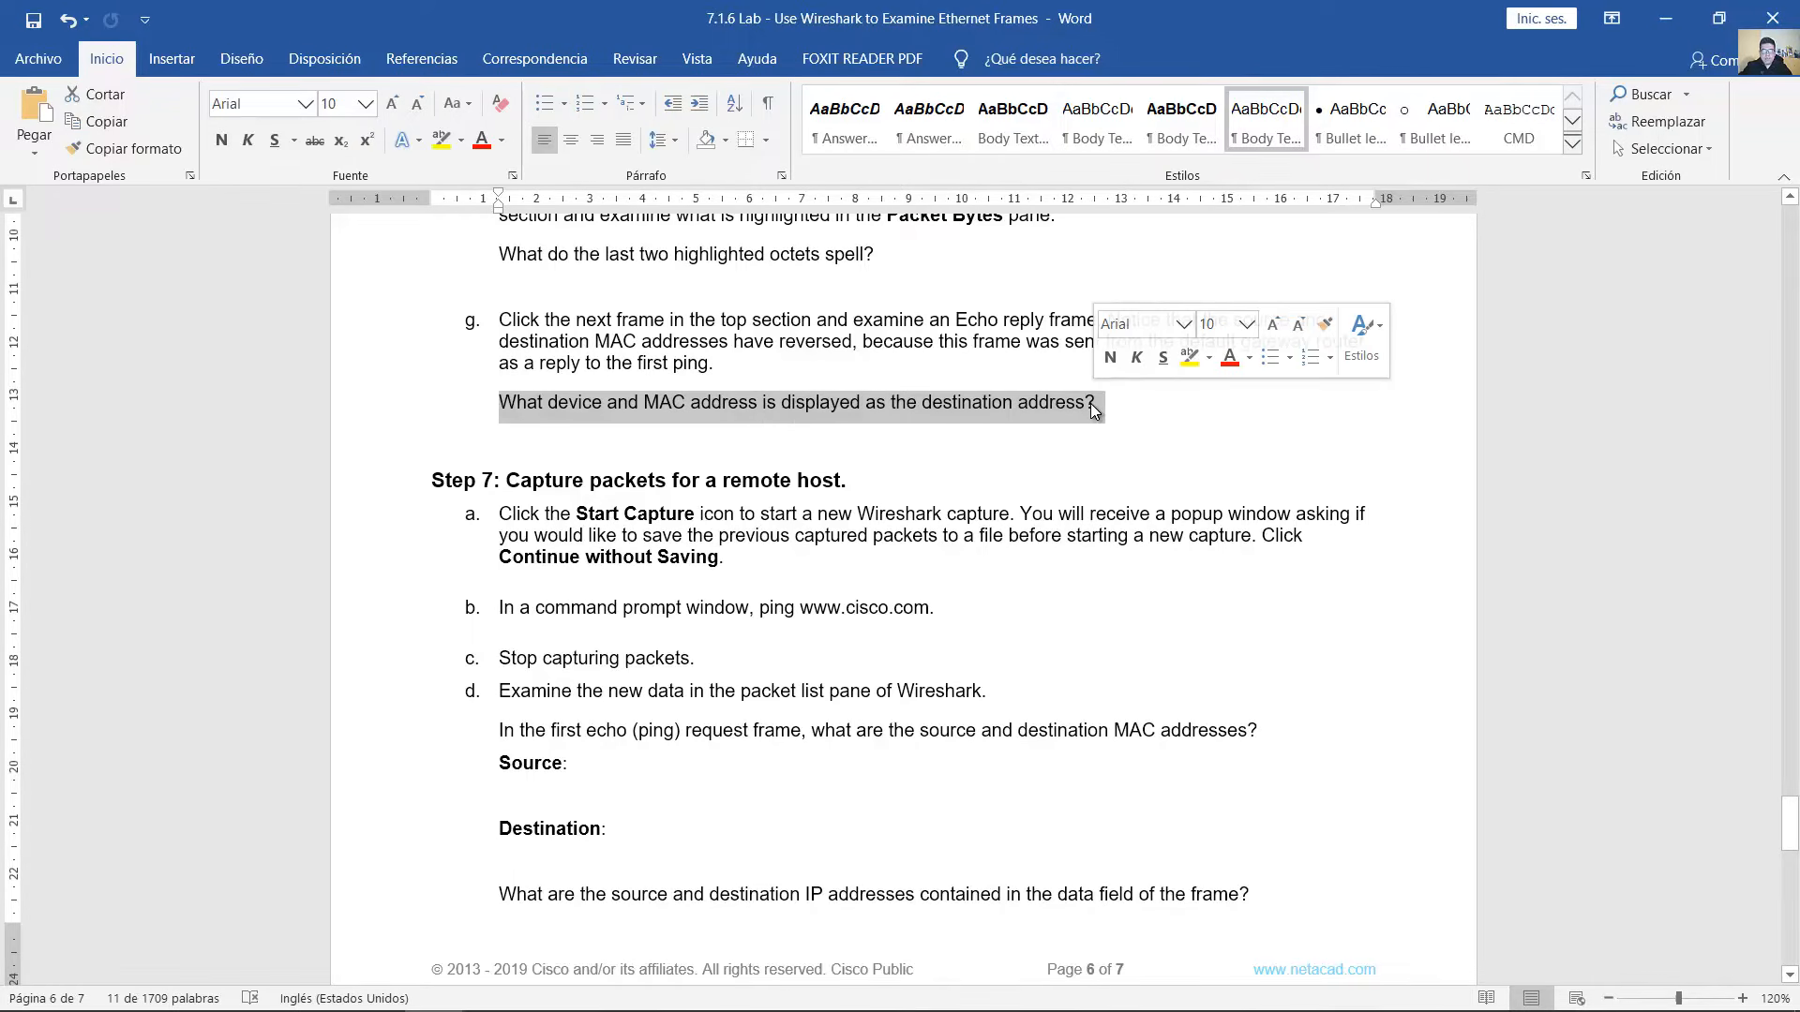
mouse_move(1009, 994)
click(600, 992)
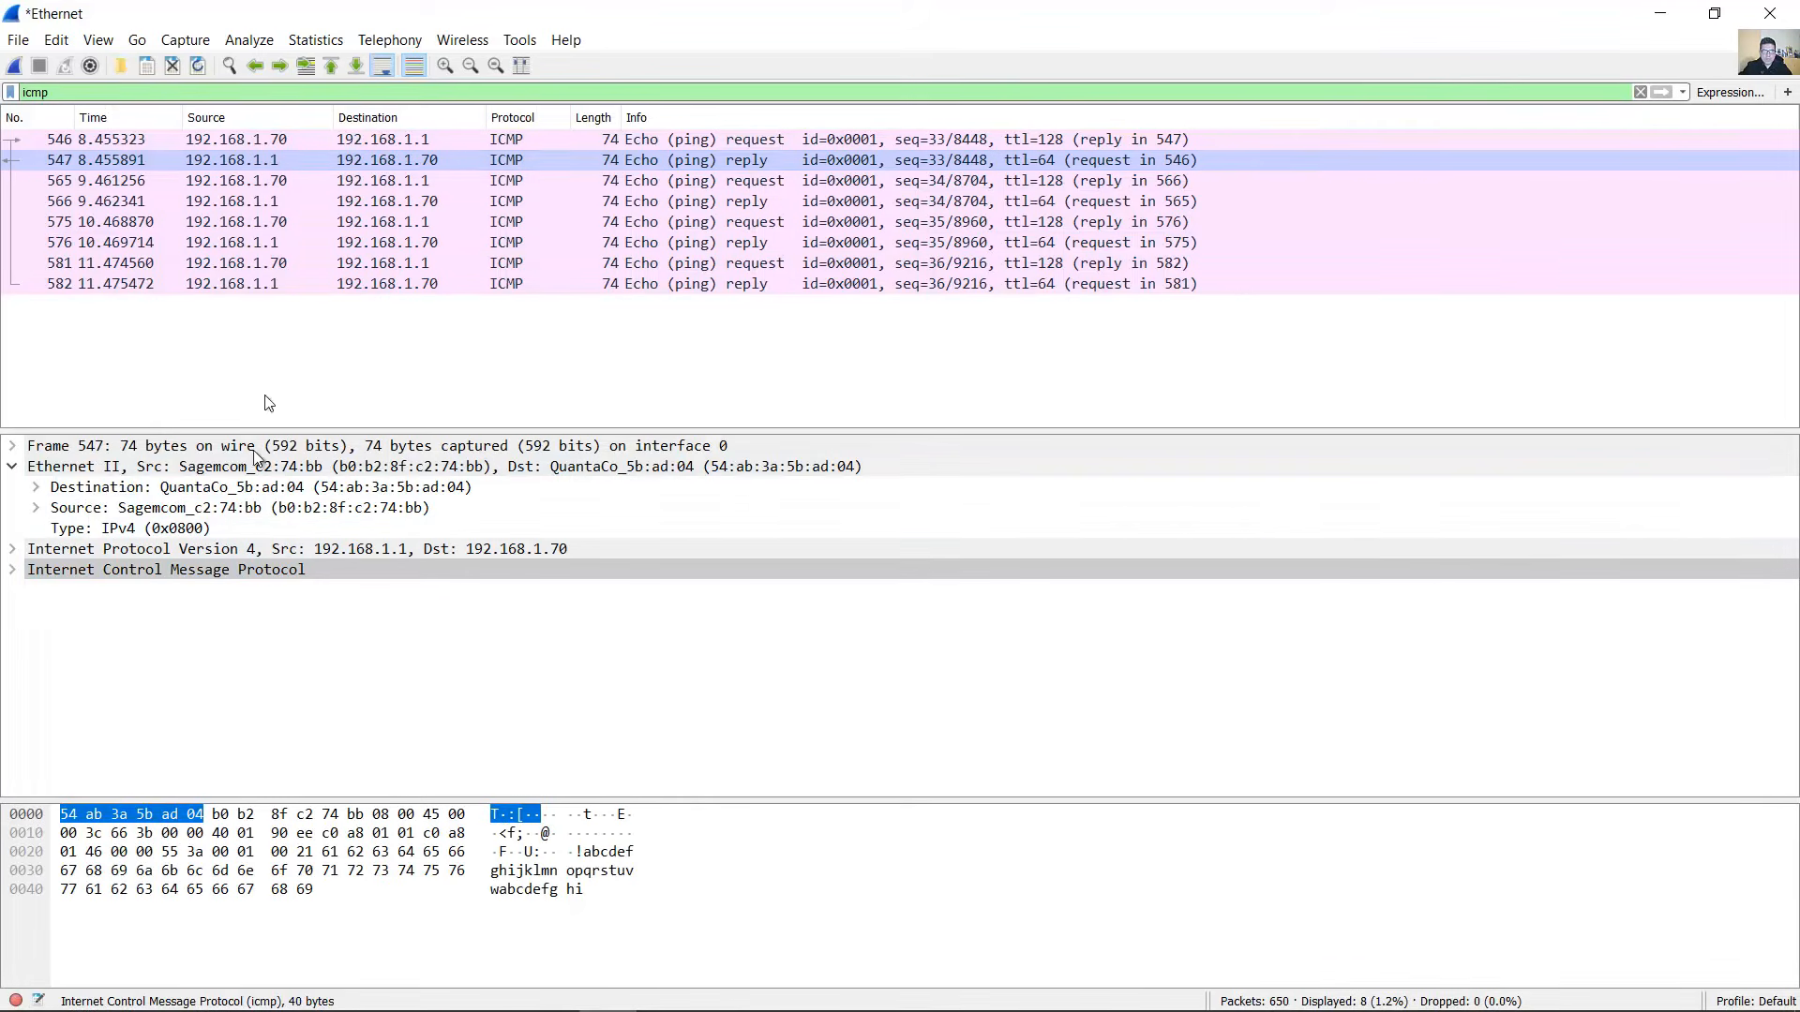
click(120, 466)
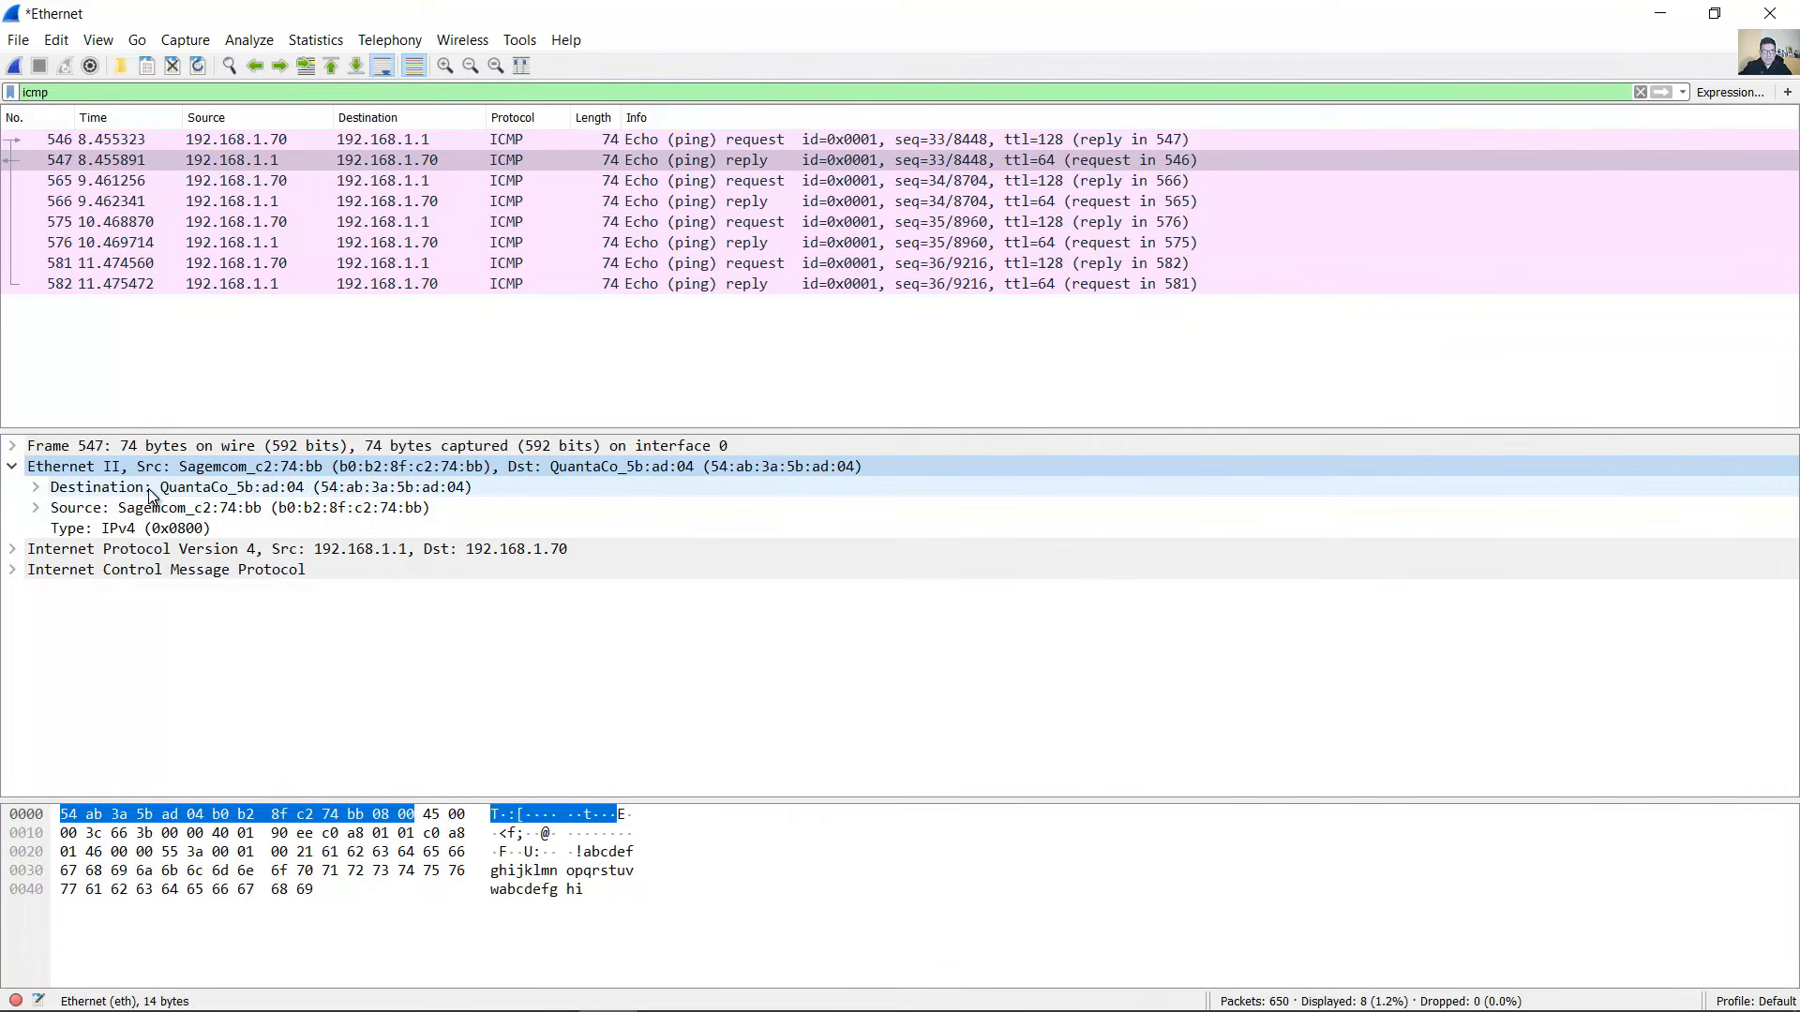
click(148, 488)
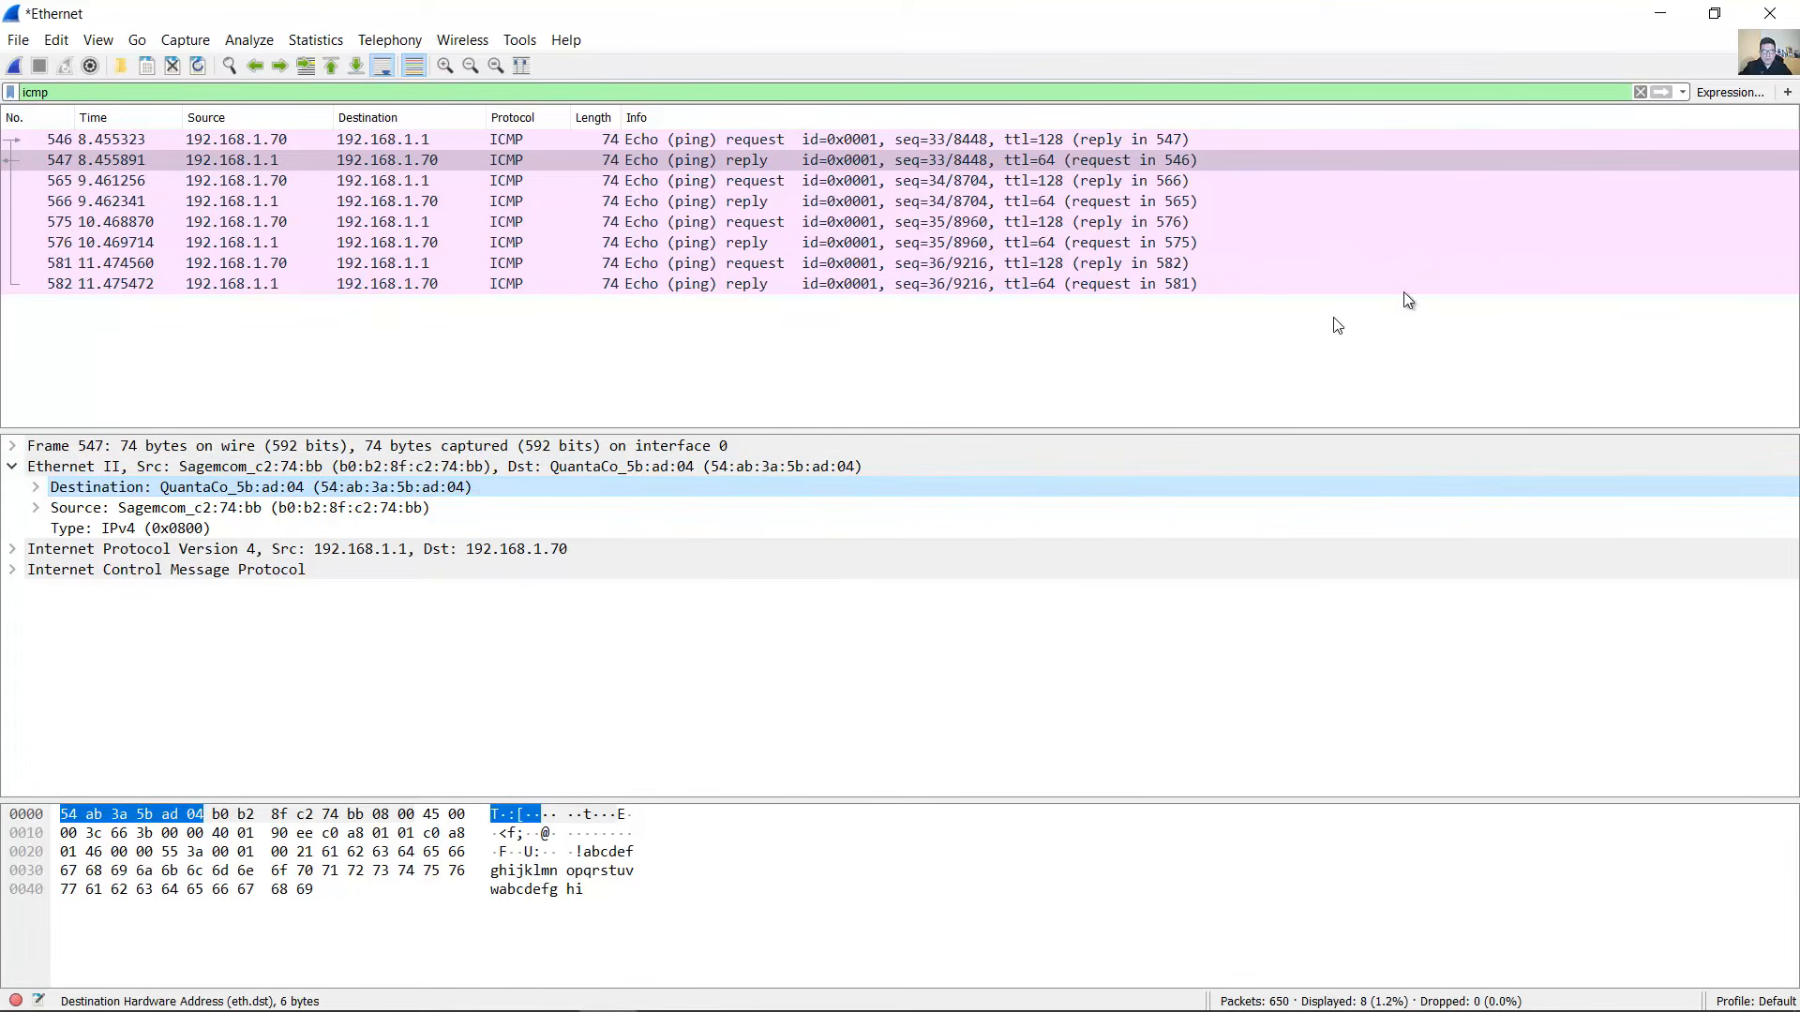
- Switch to Word and highlight the Step 7 heading and Step 7a's instruction to start a new capture without saving
click(1660, 13)
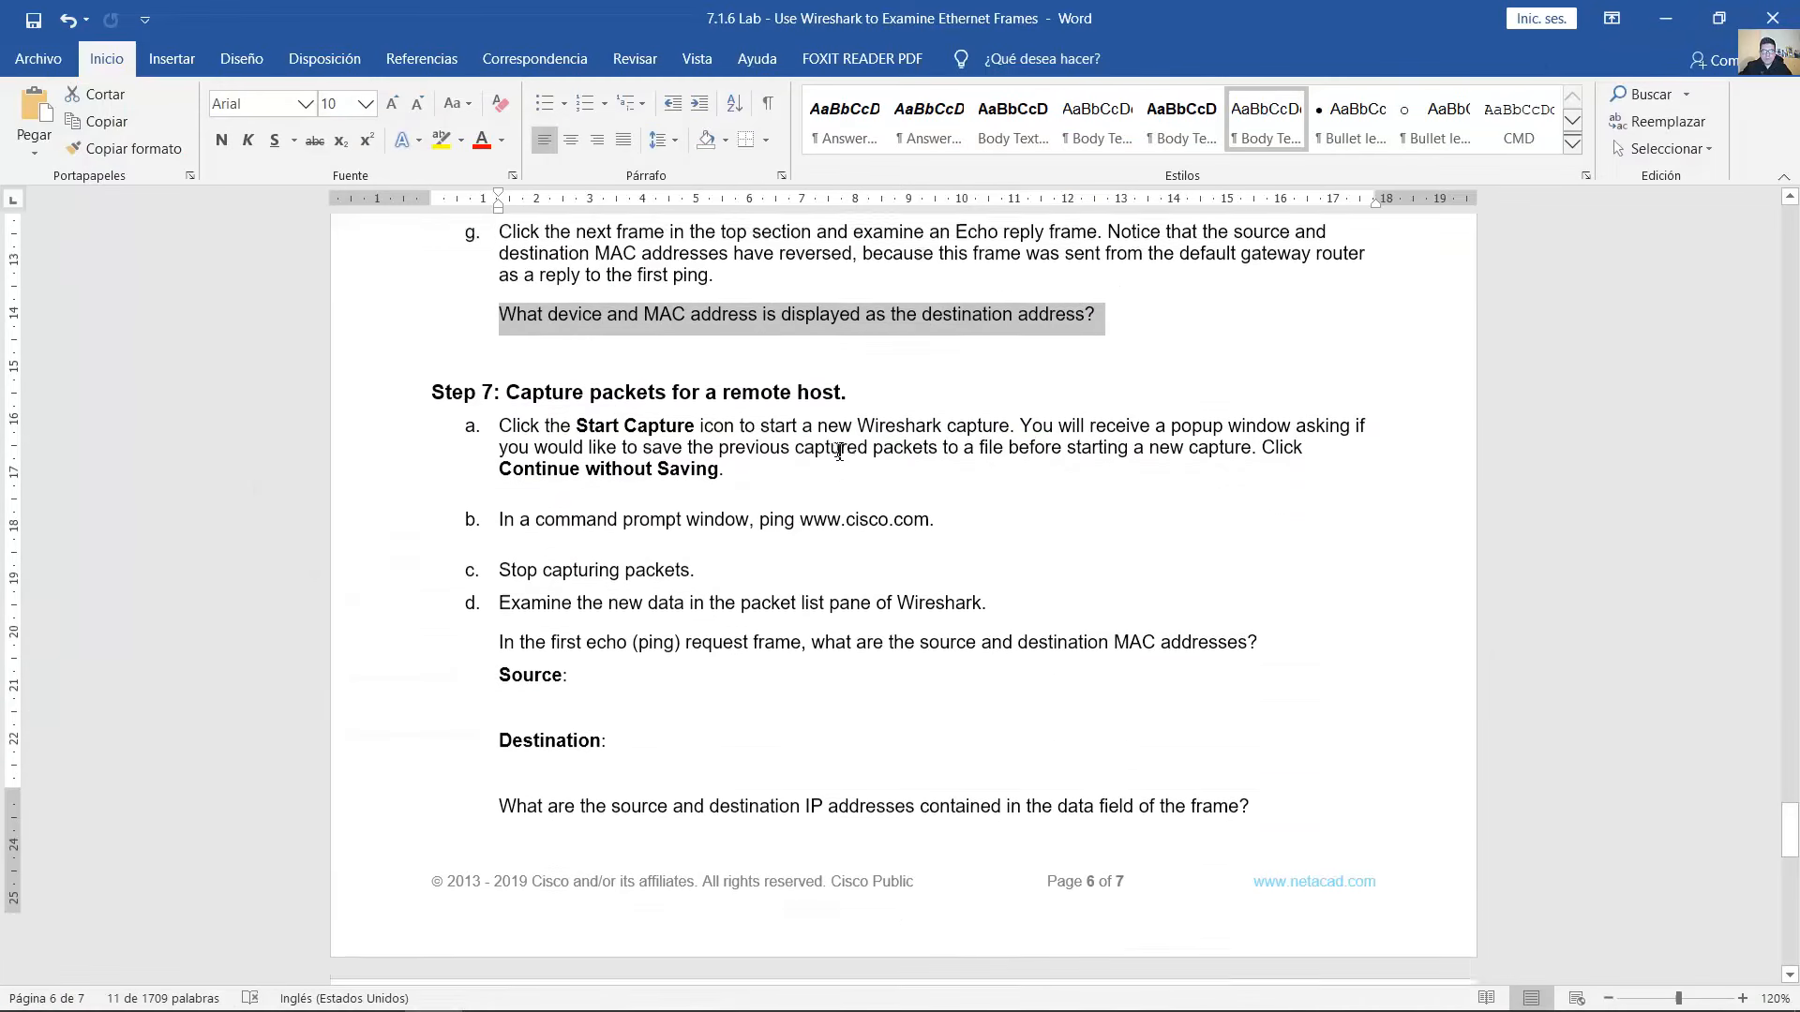
scroll(840, 452, down, 1)
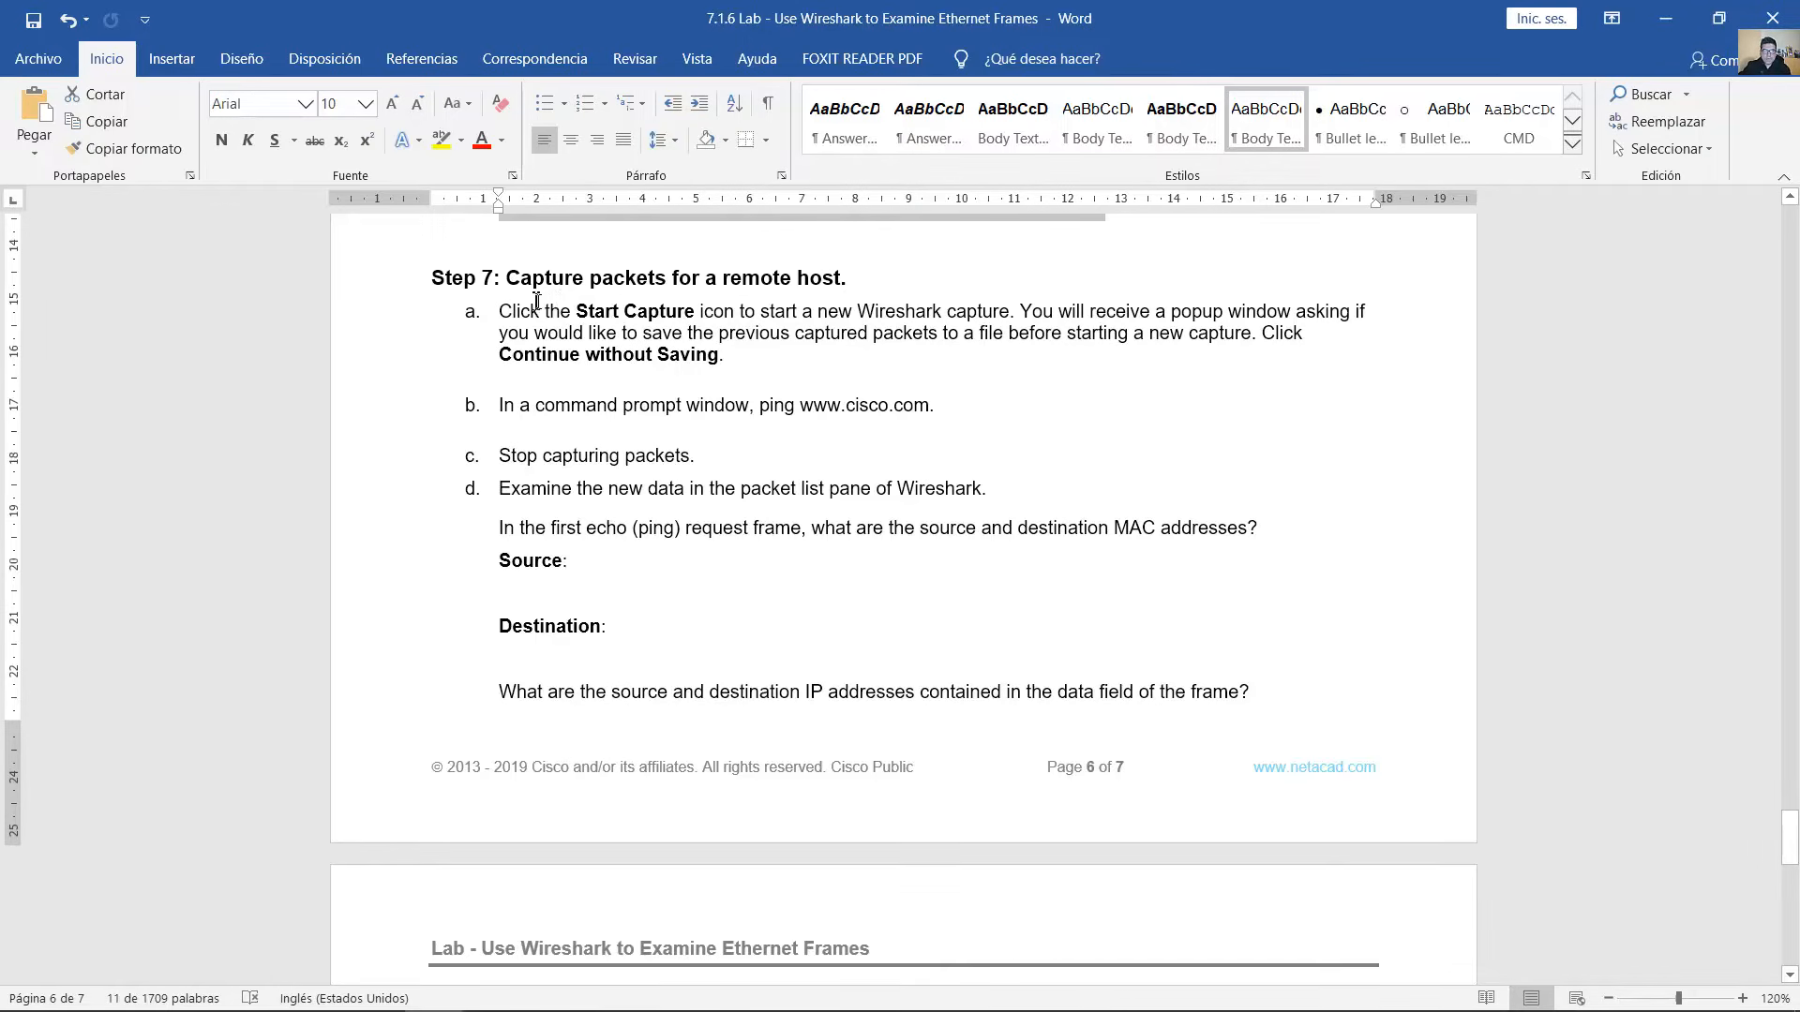
drag(521, 274, 824, 394)
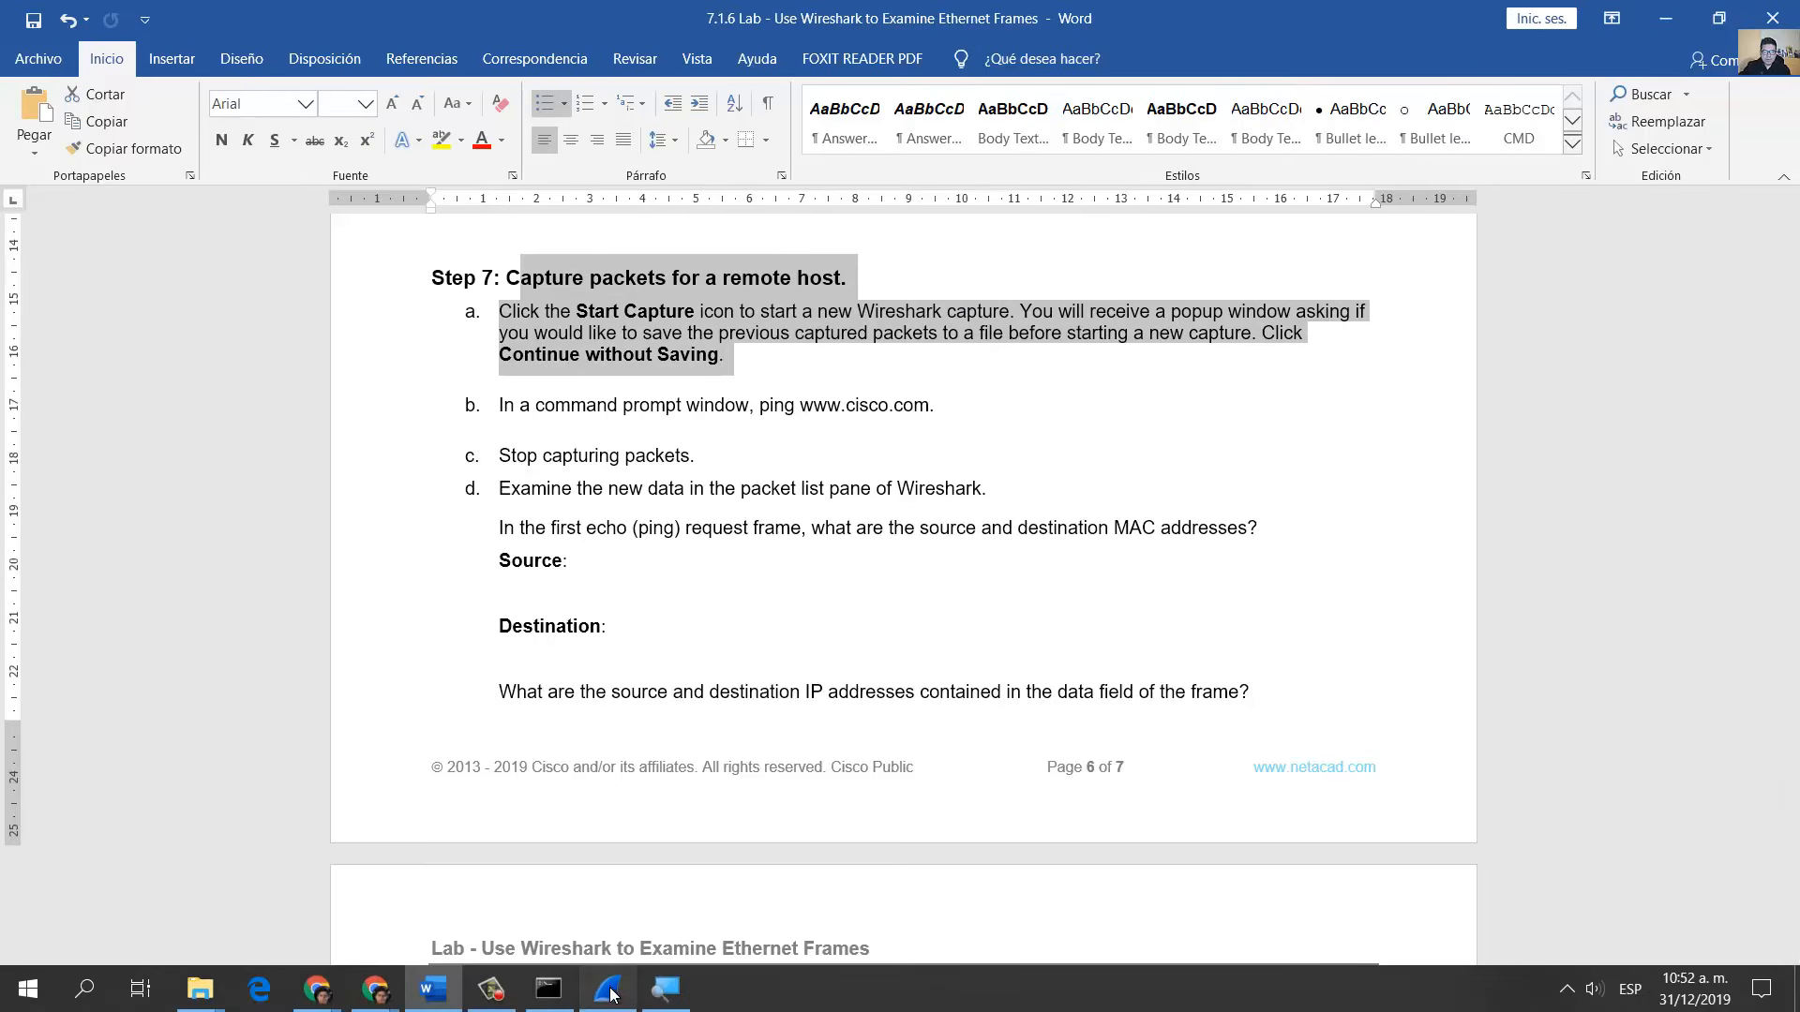
- Start a new Ethernet capture in Wireshark, continuing without saving the previously captured packets
click(607, 1003)
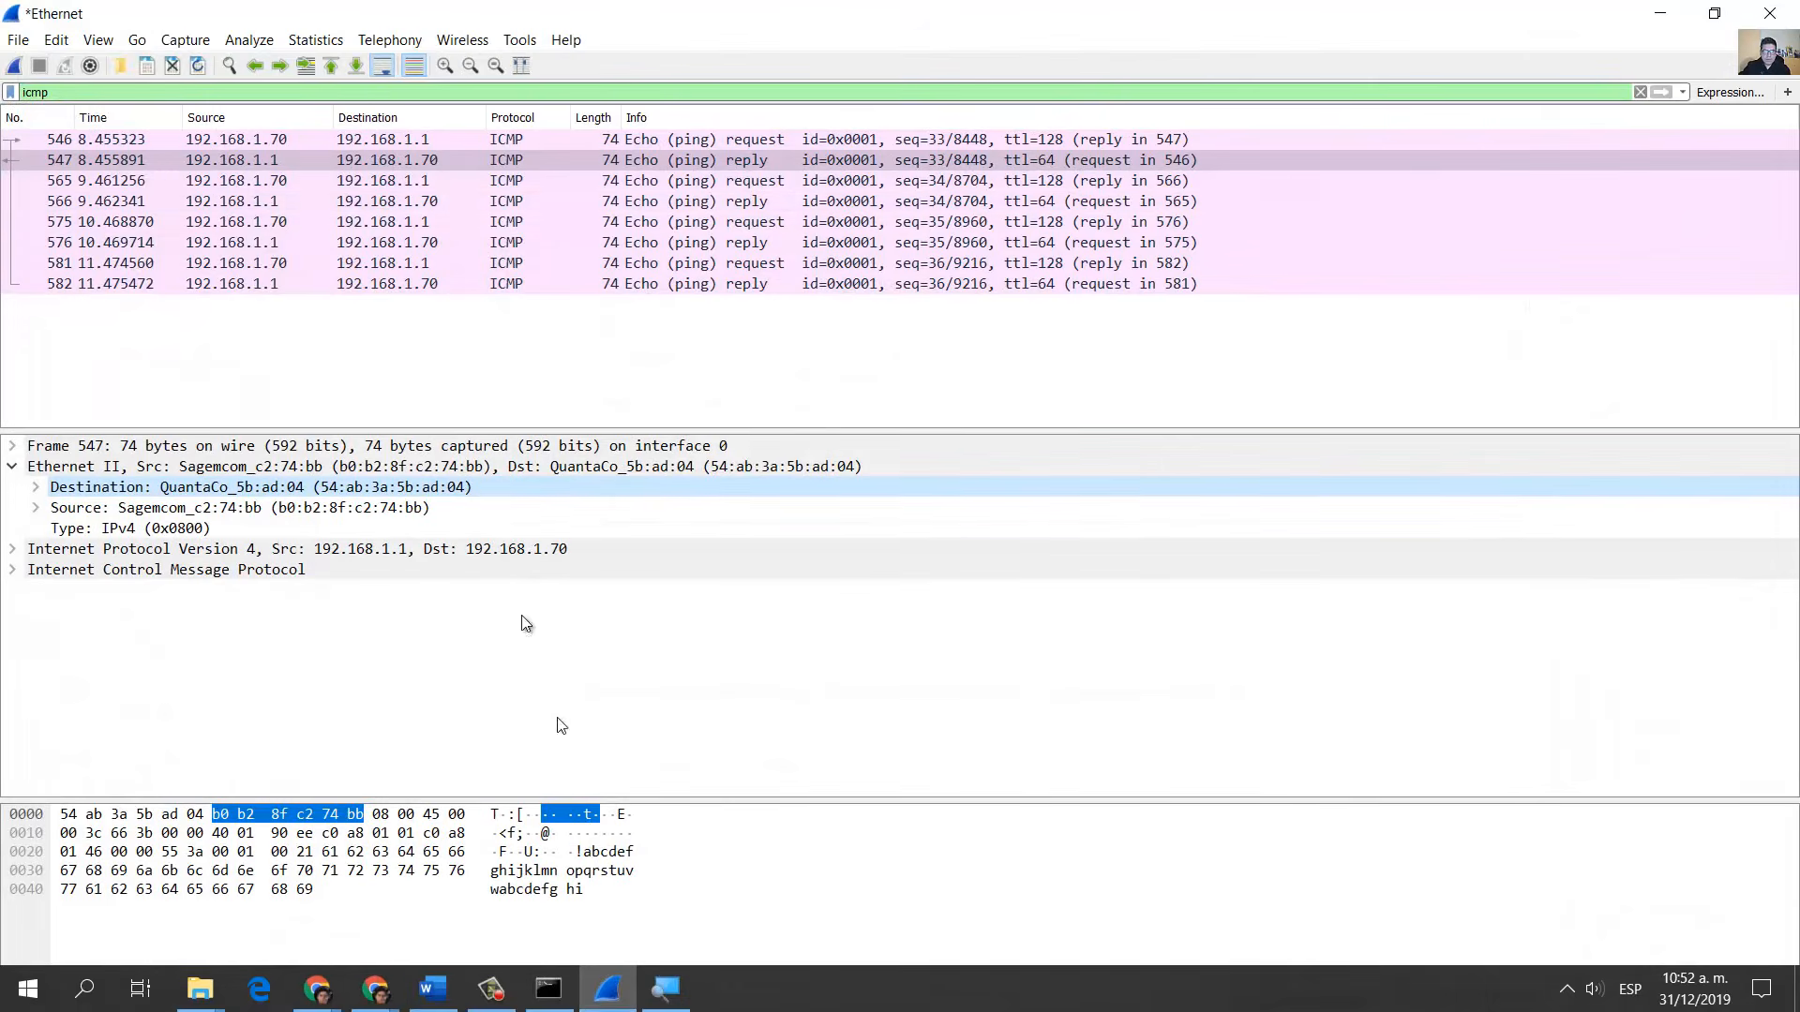
click(14, 68)
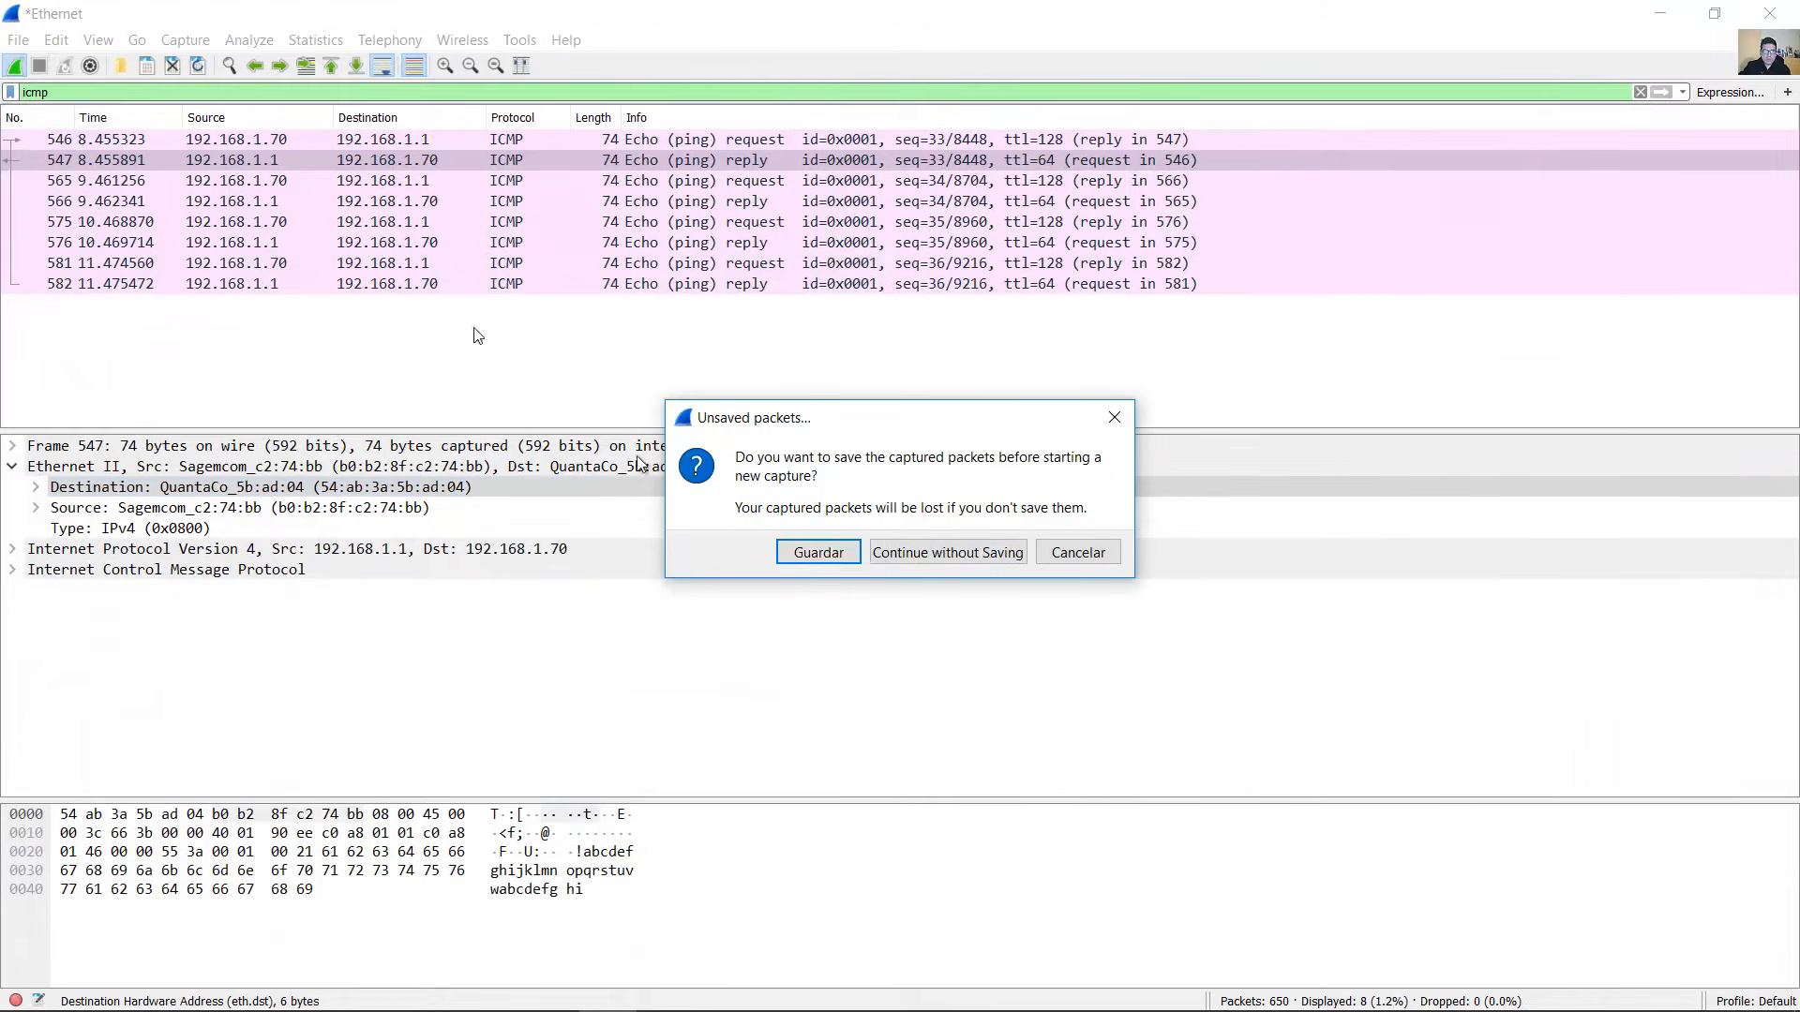
click(930, 549)
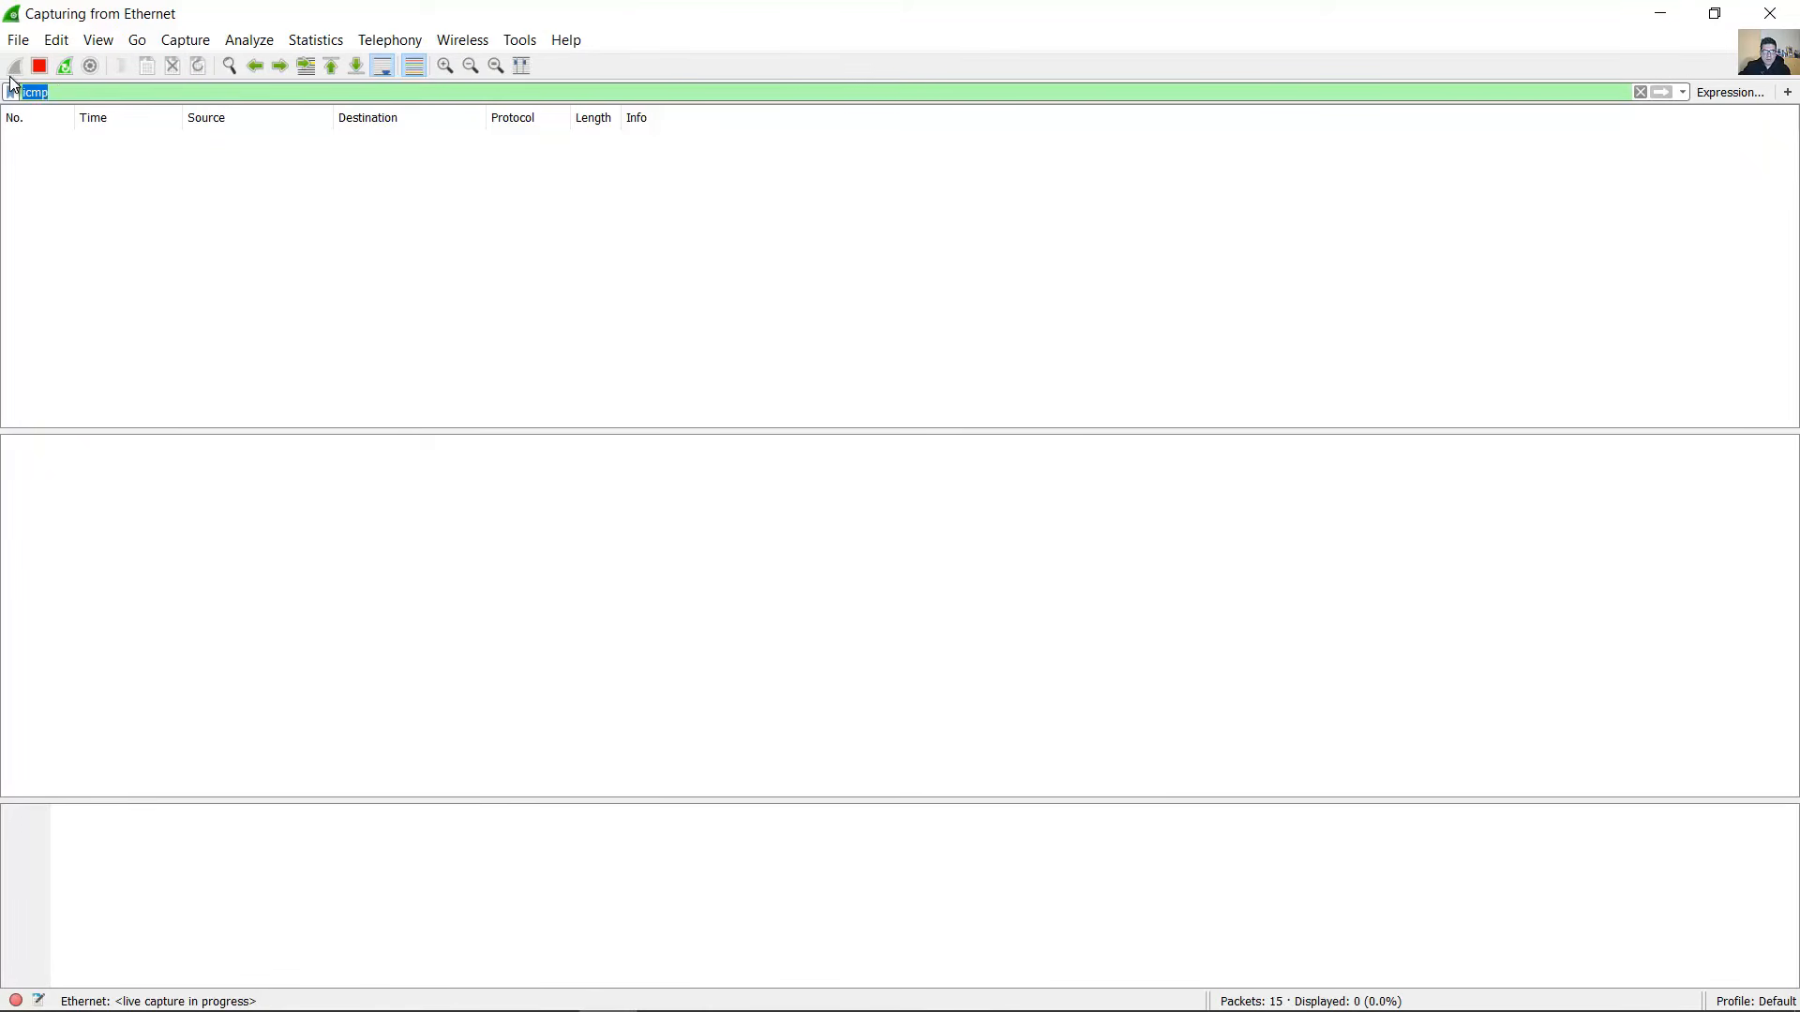
mouse_move(696, 958)
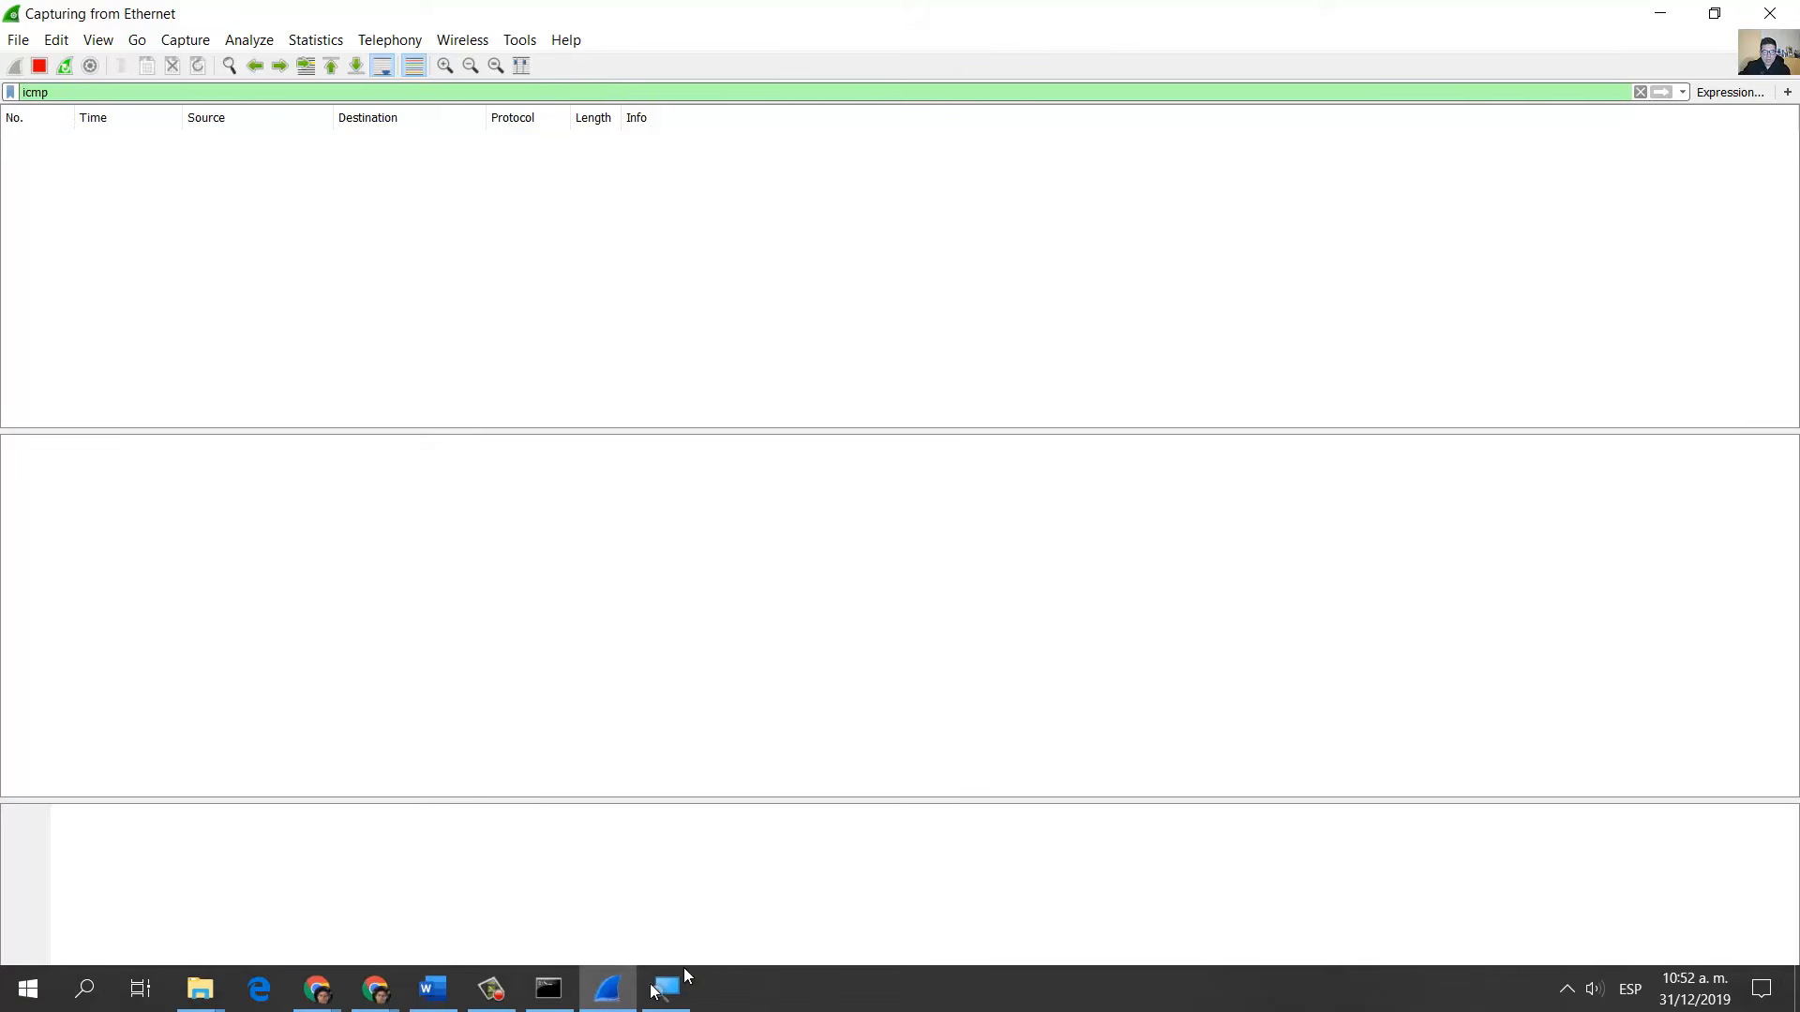
click(432, 989)
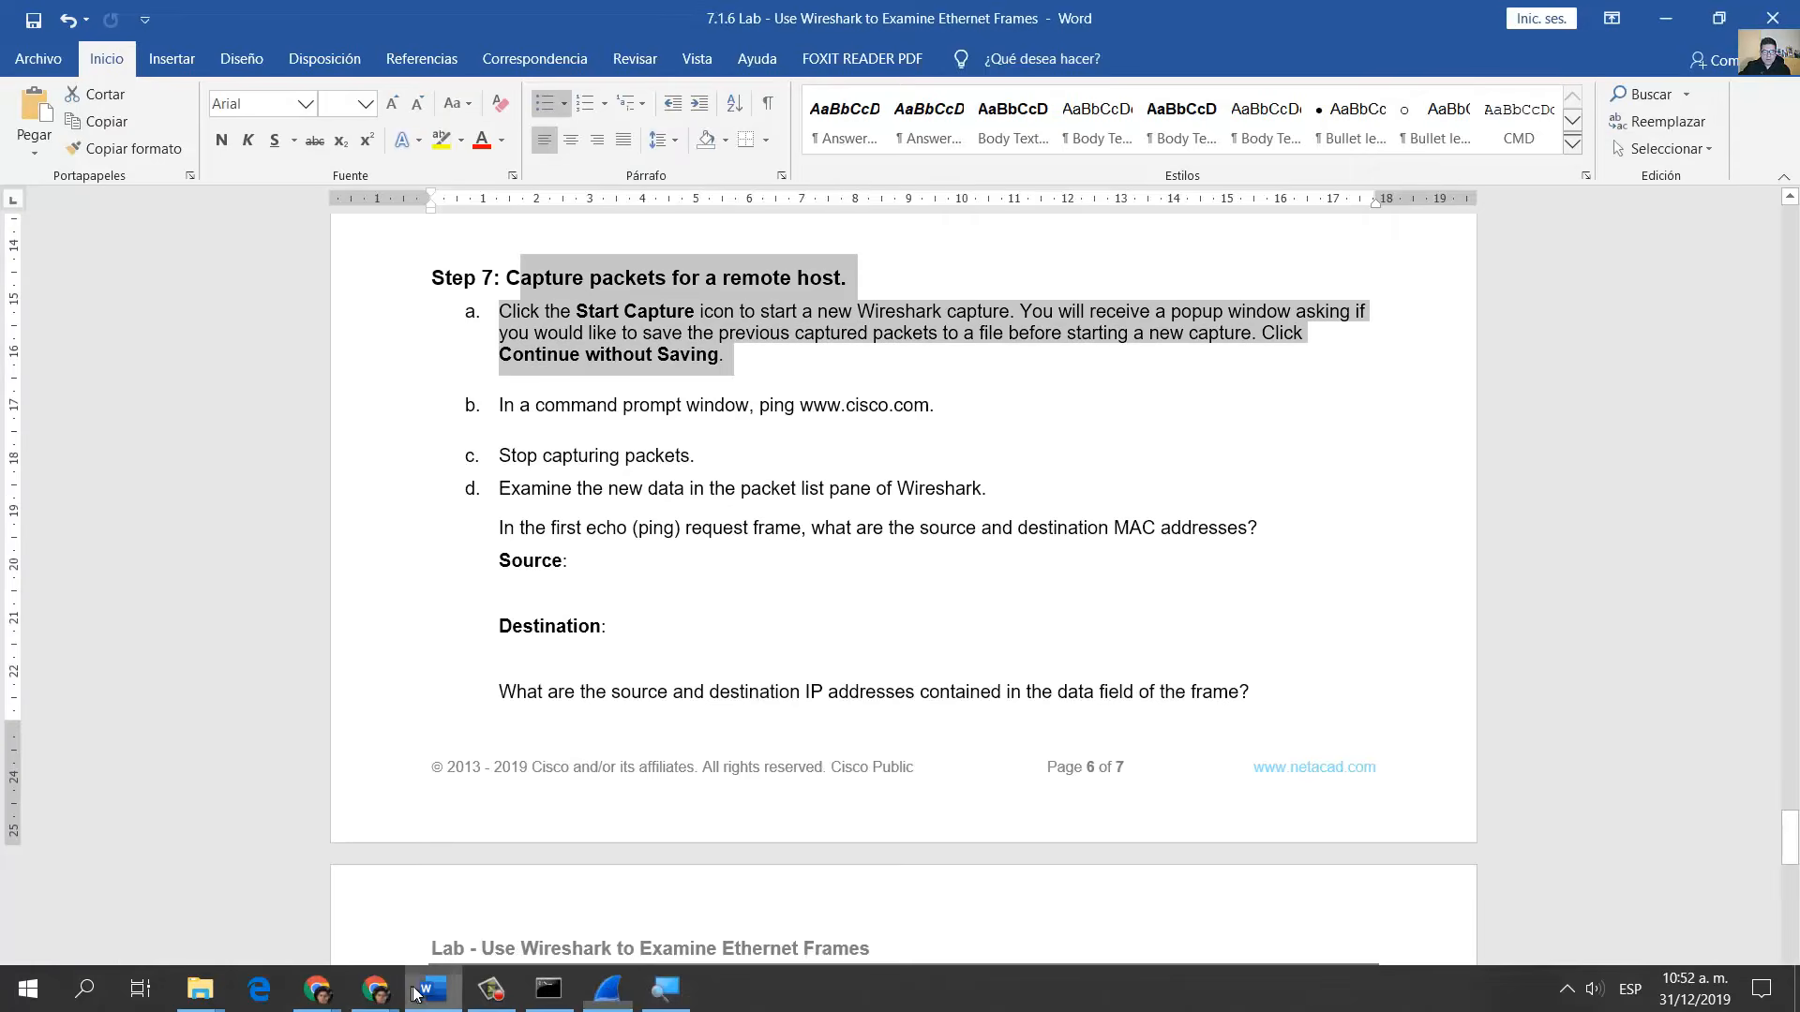
drag(818, 409, 944, 406)
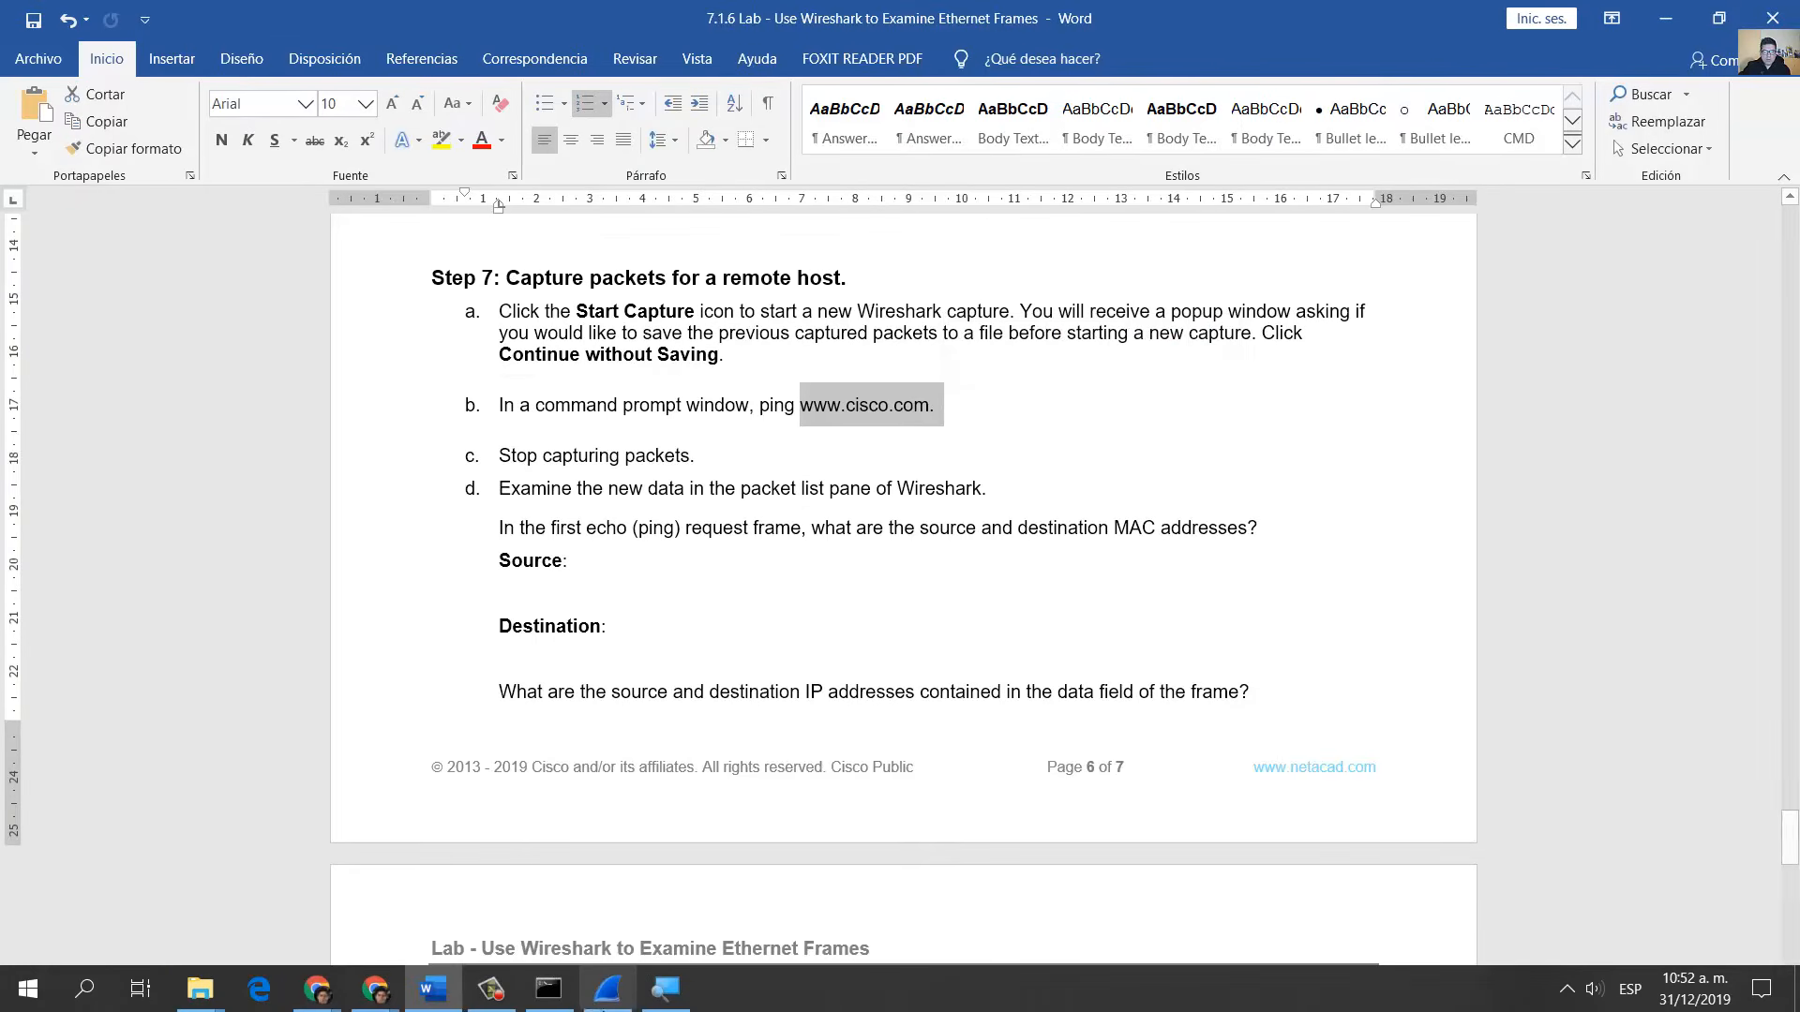
click(548, 994)
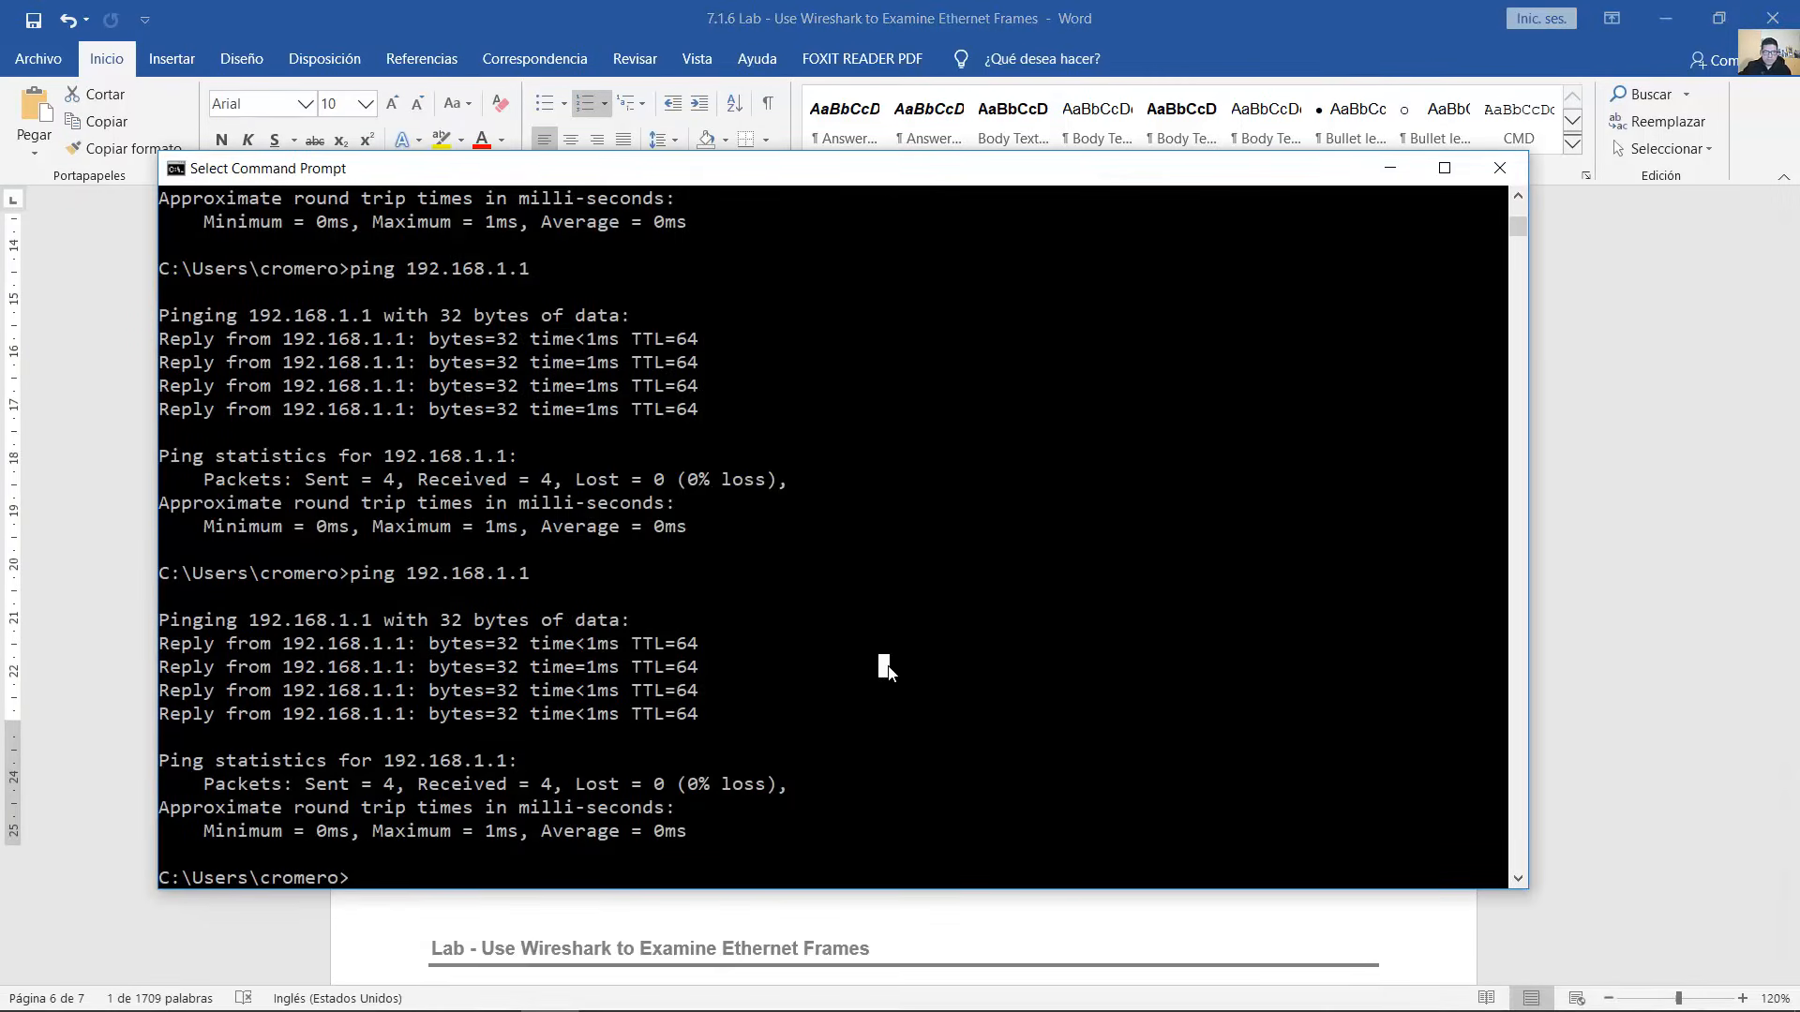
key(Escape)
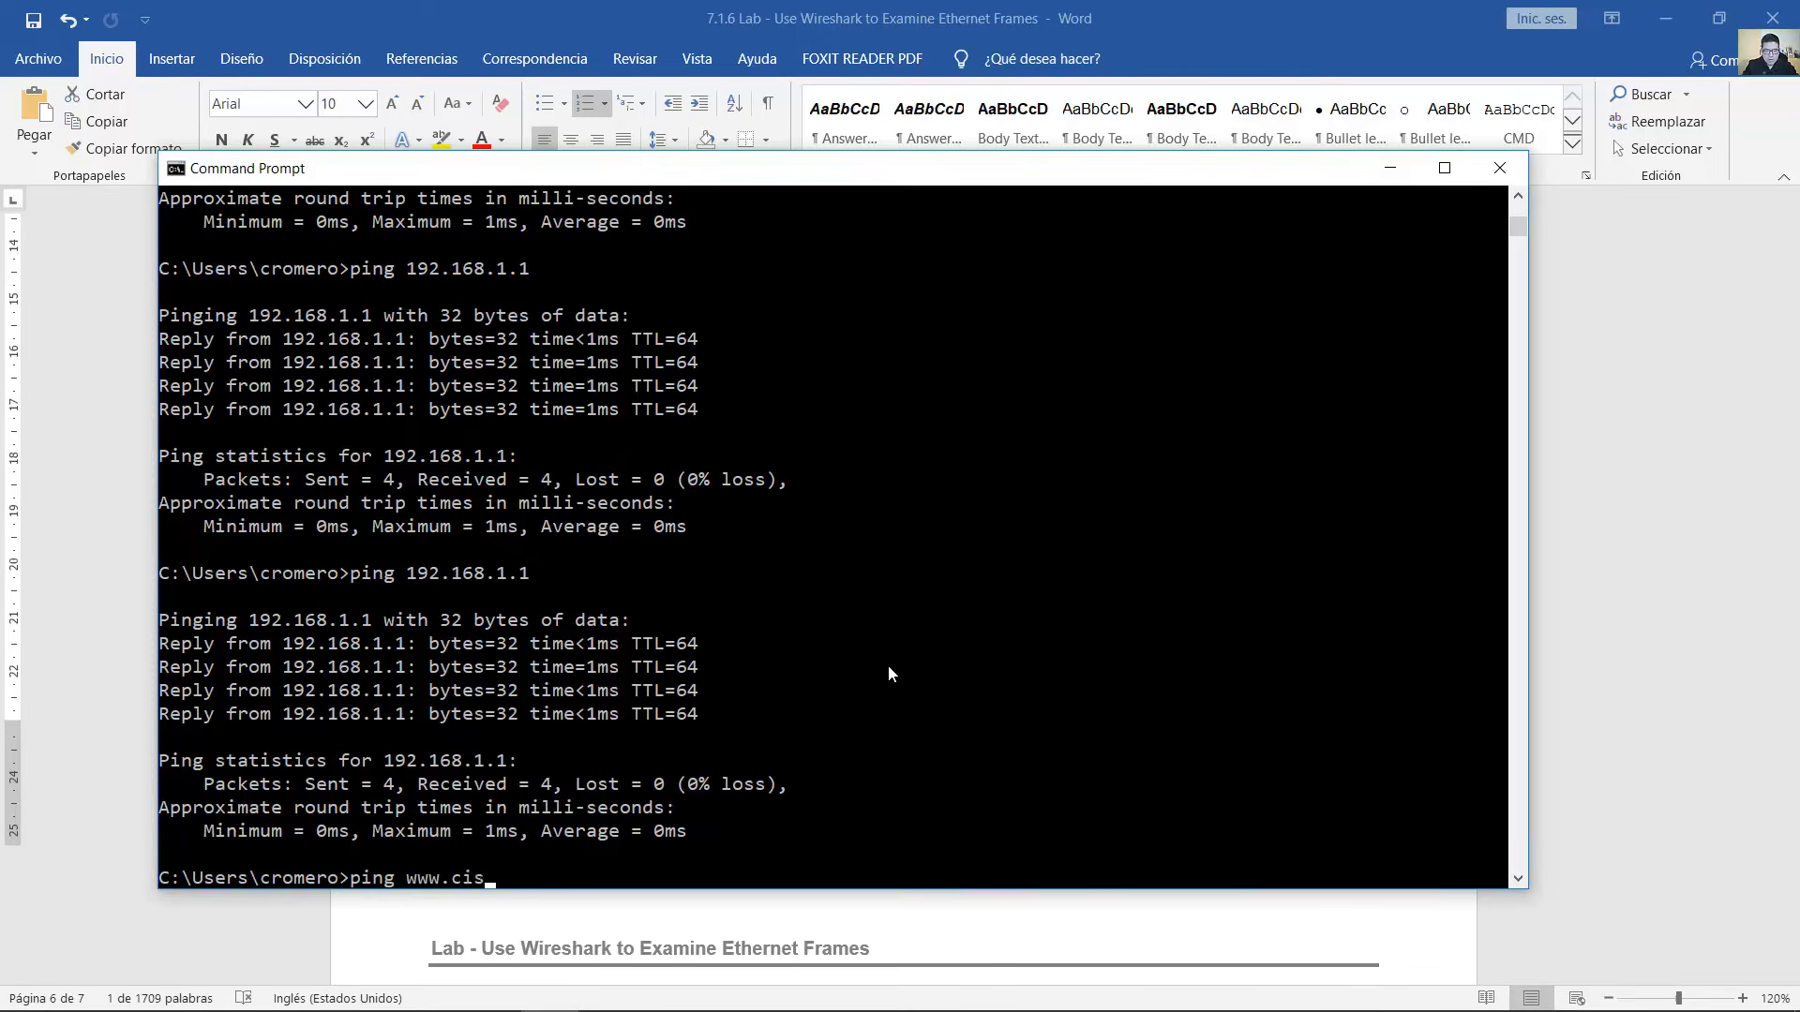
text(ping www.cisco.com)
key(Return)
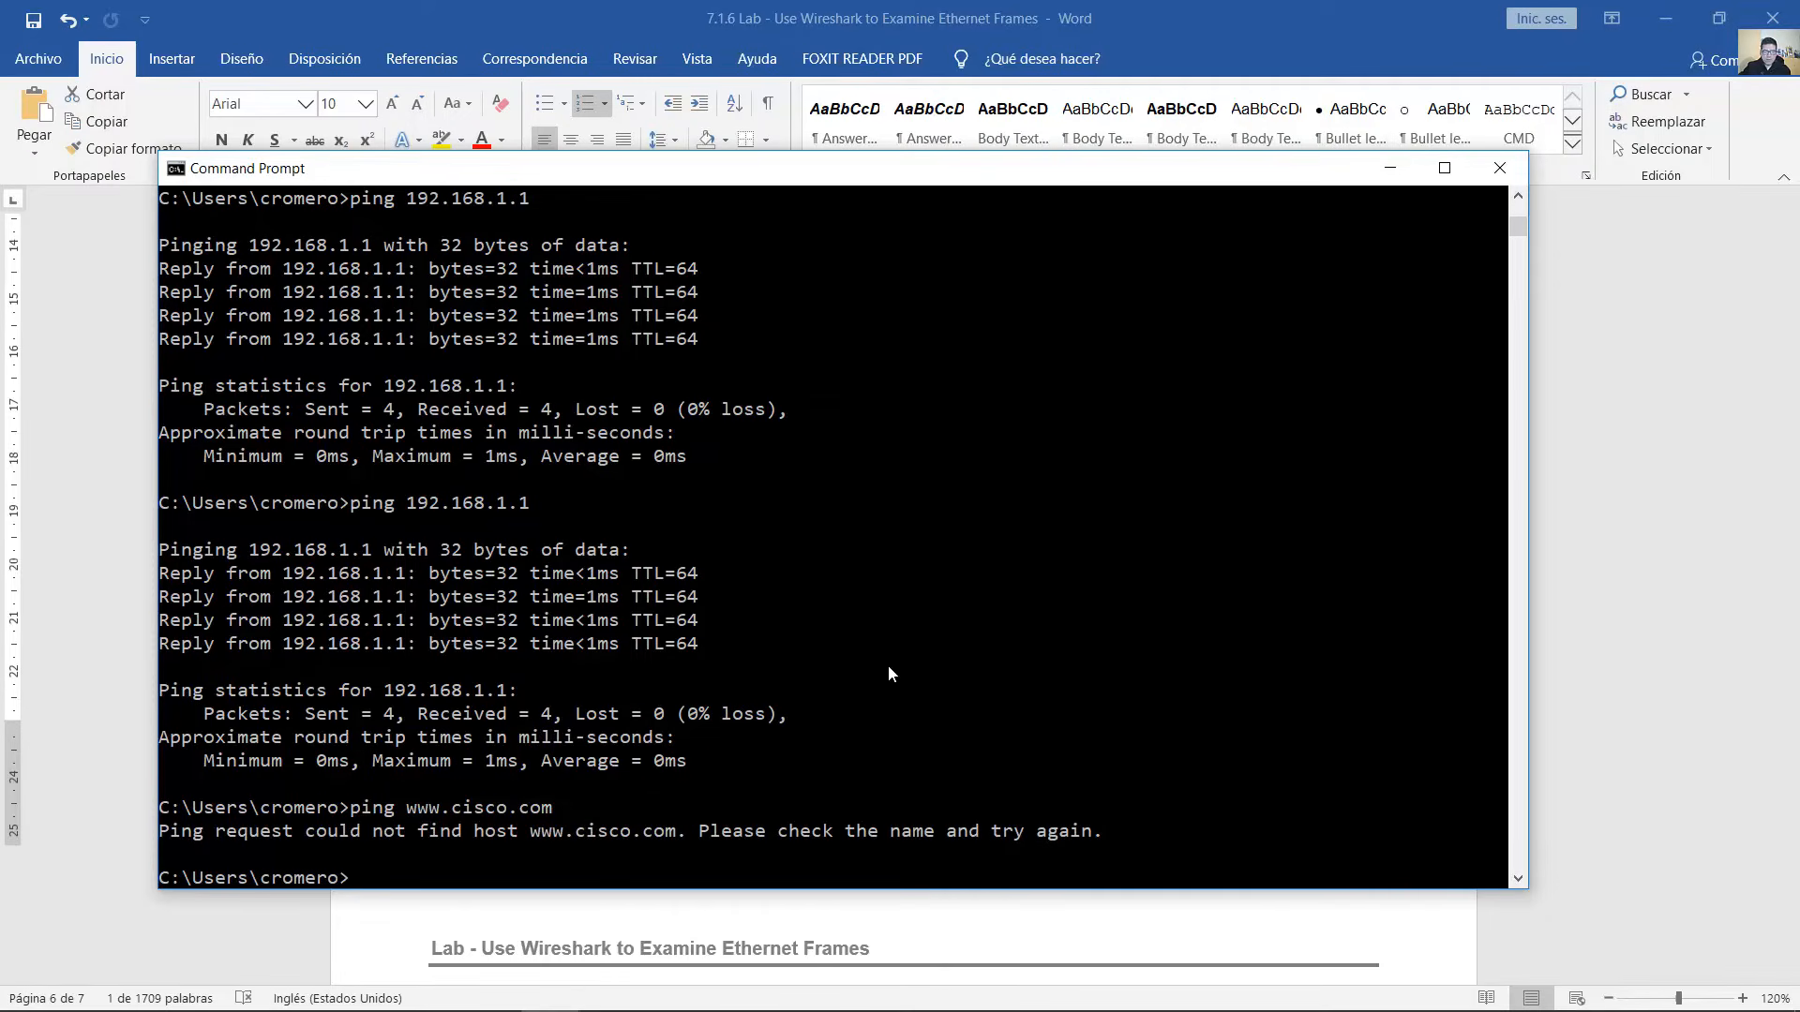
key(Up)
key(Return)
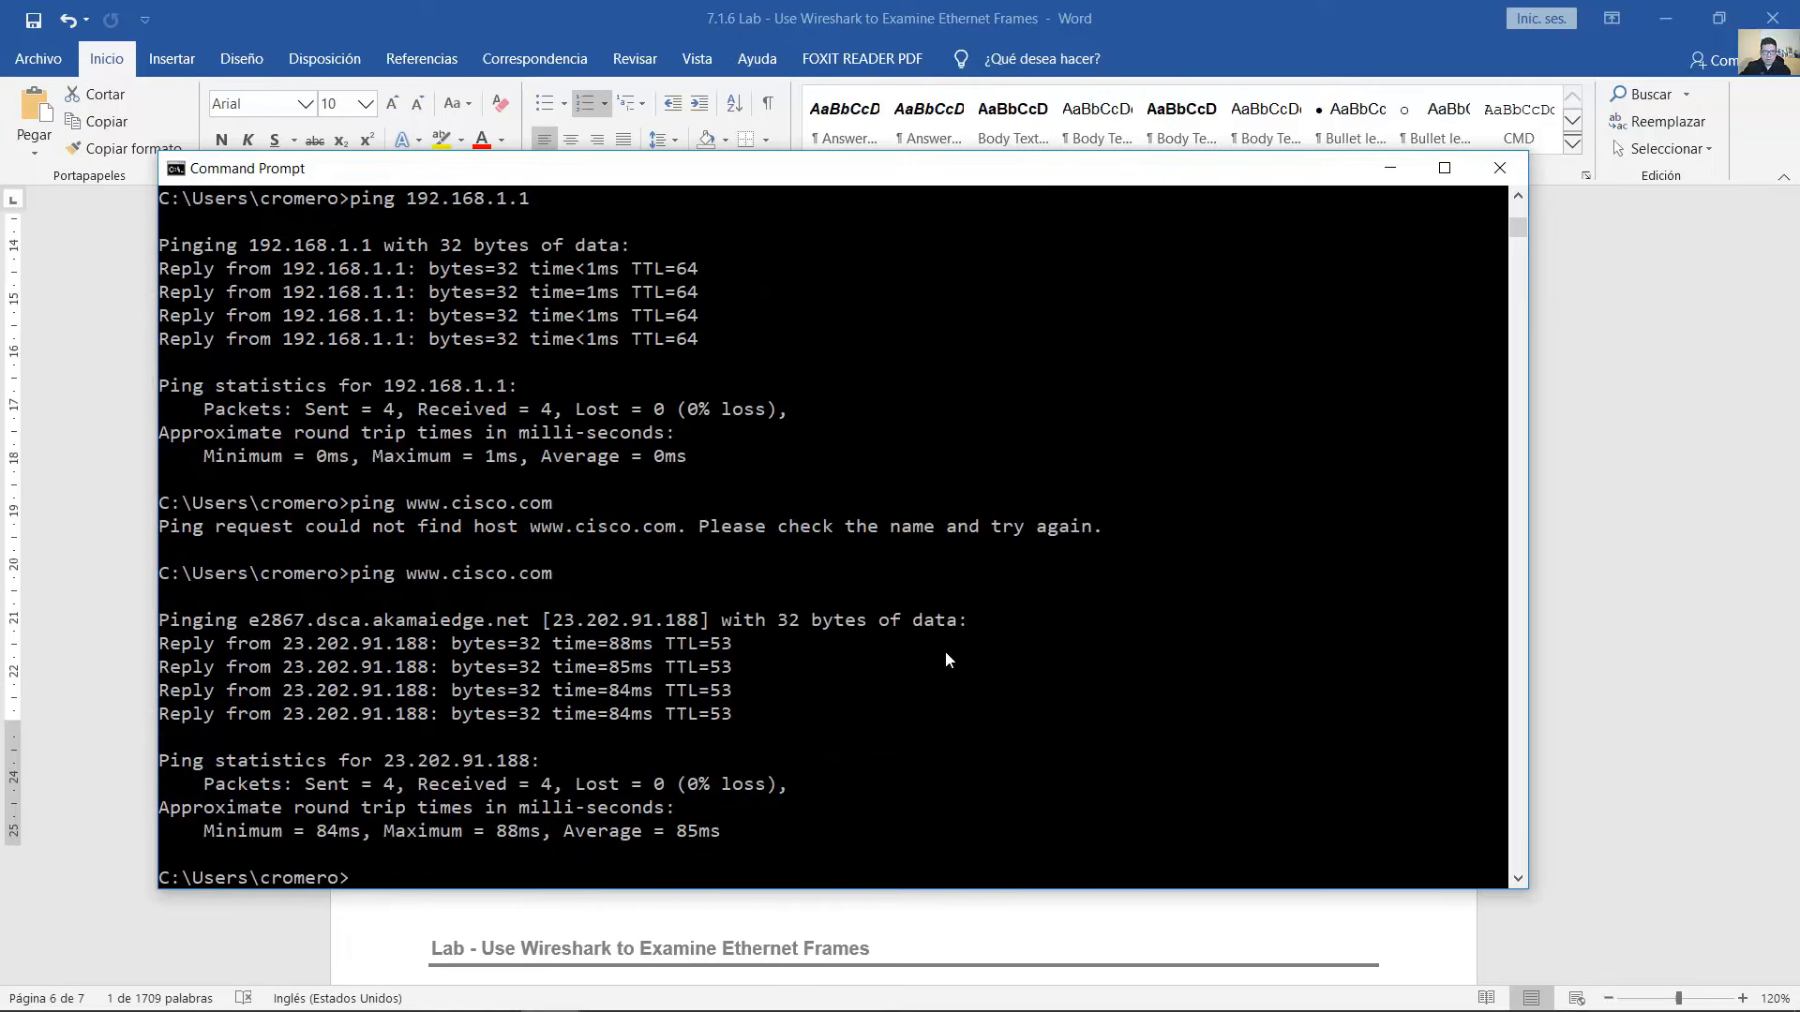
click(607, 989)
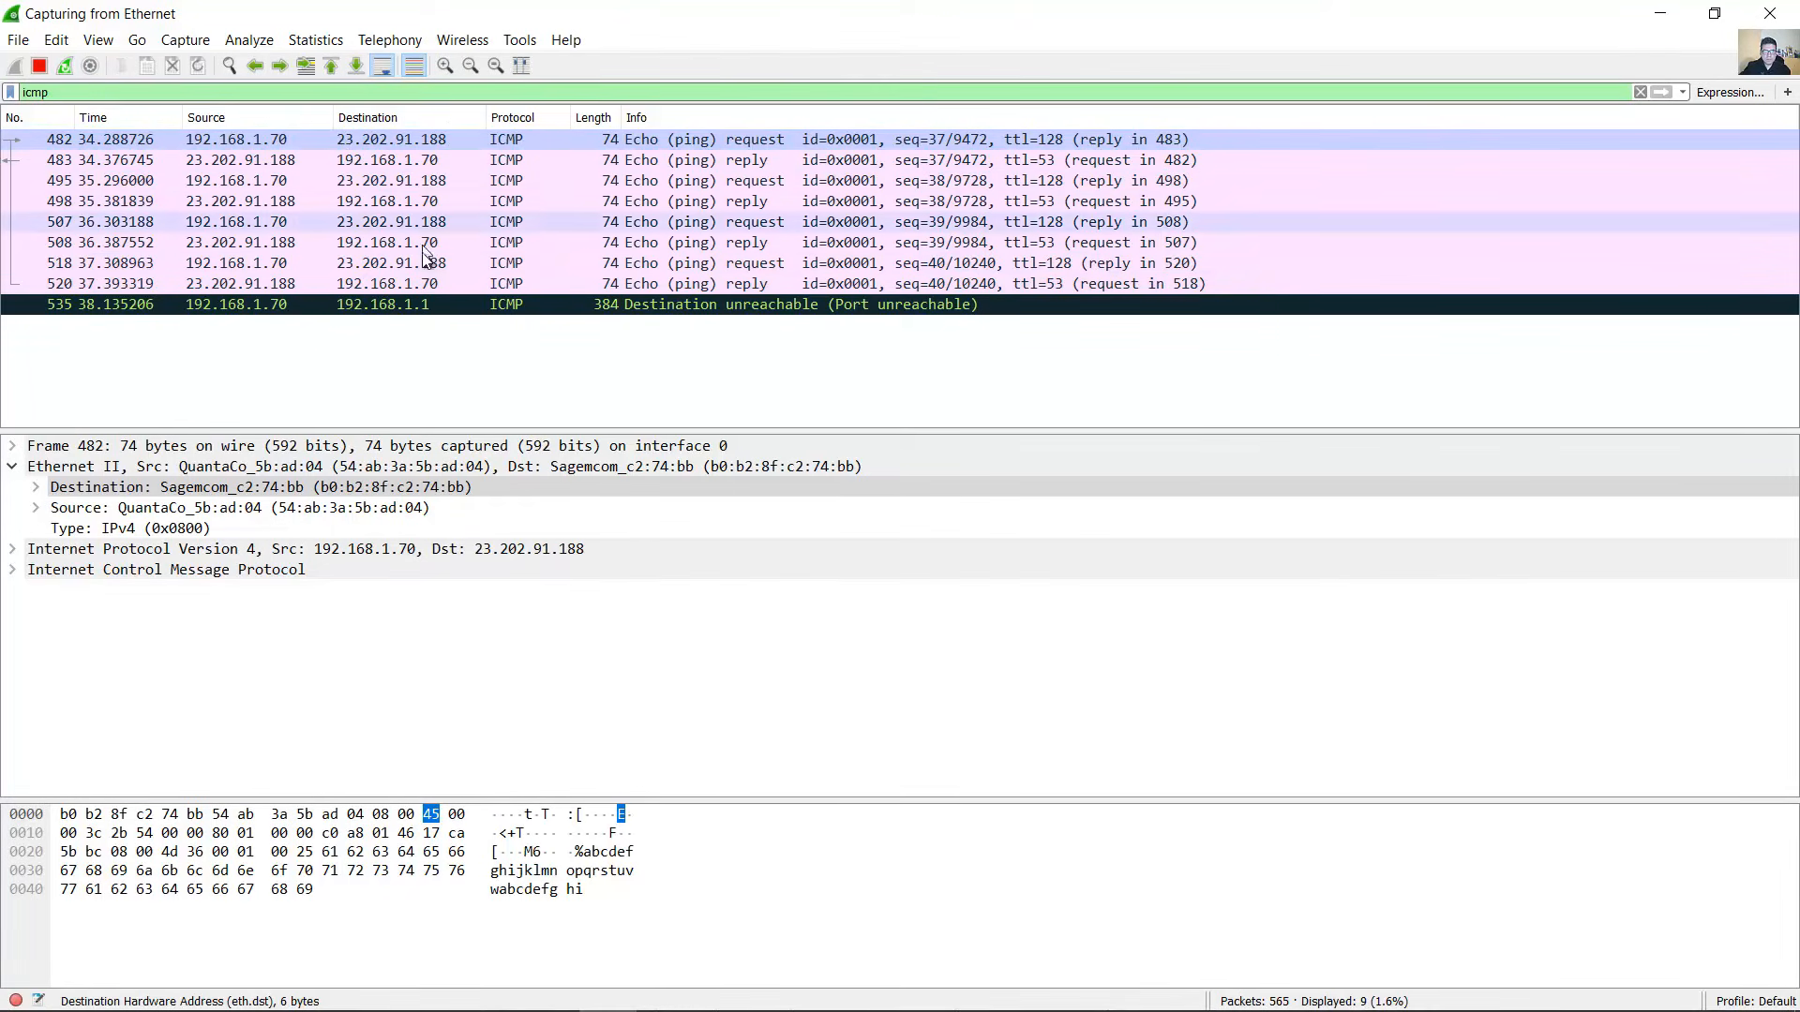
click(39, 62)
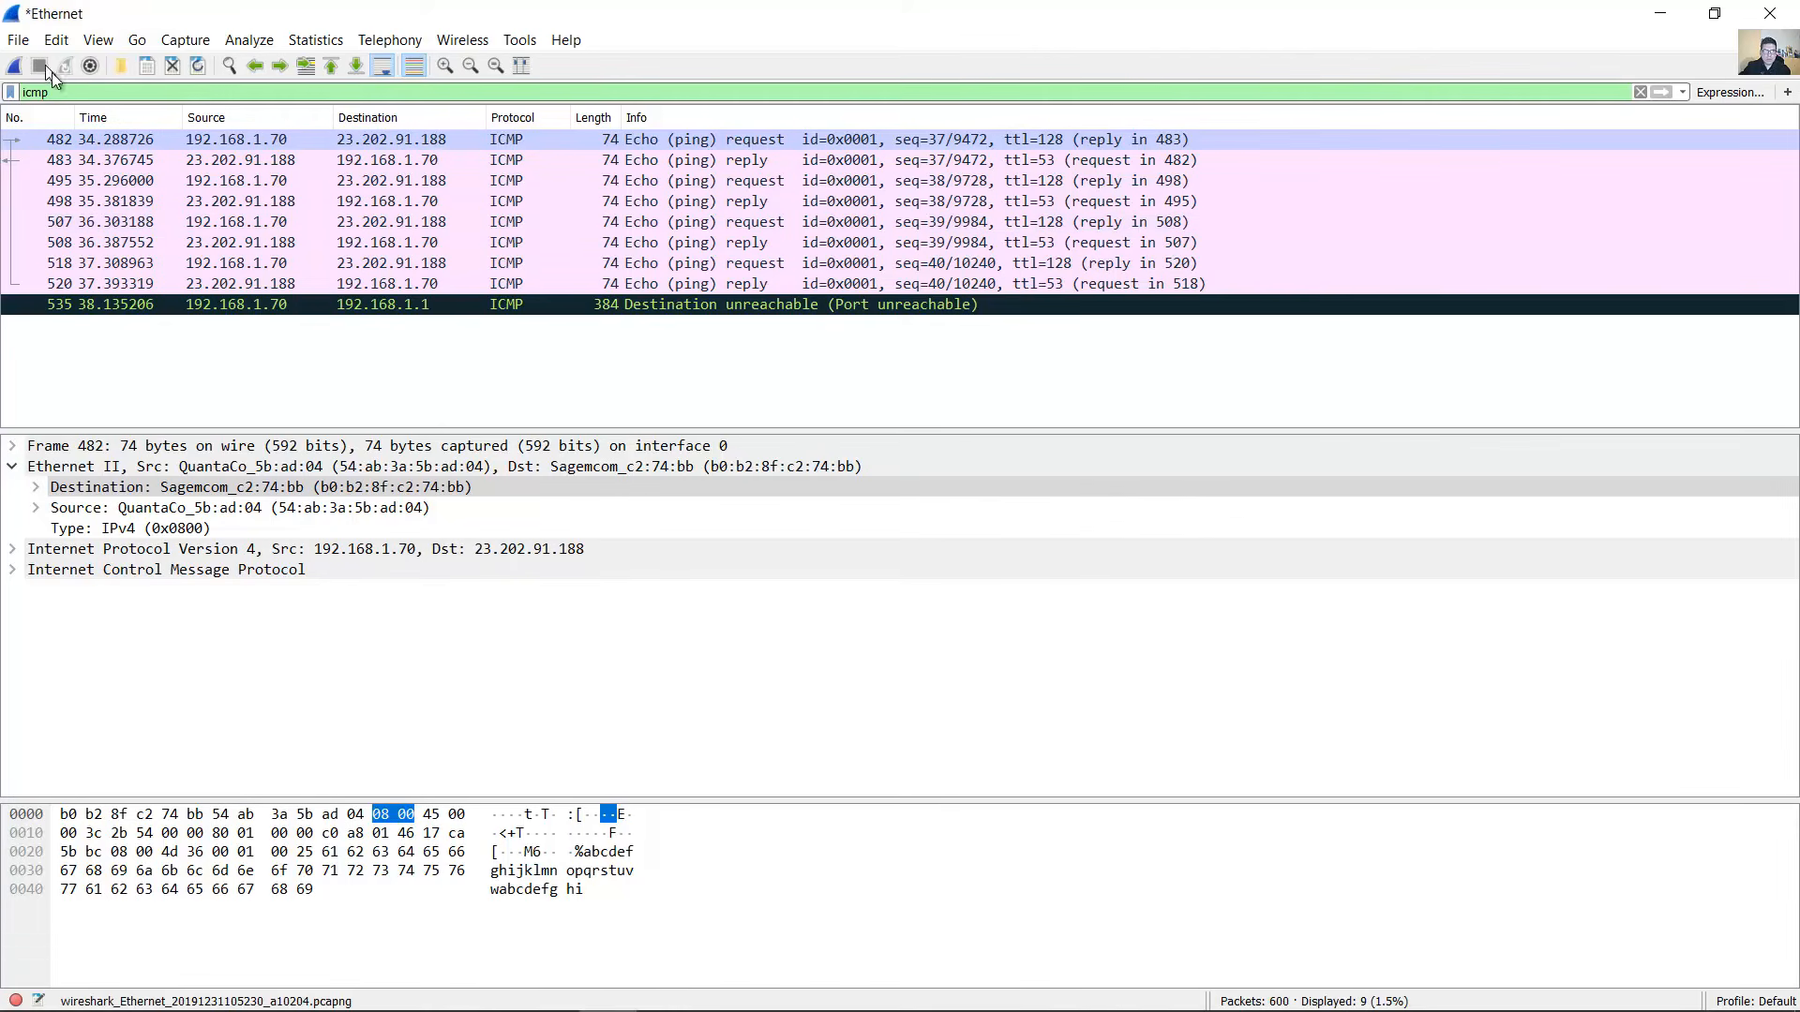
- Return to Word and highlight Step 7d's instruction to examine the new data in the packet list pane
click(434, 1001)
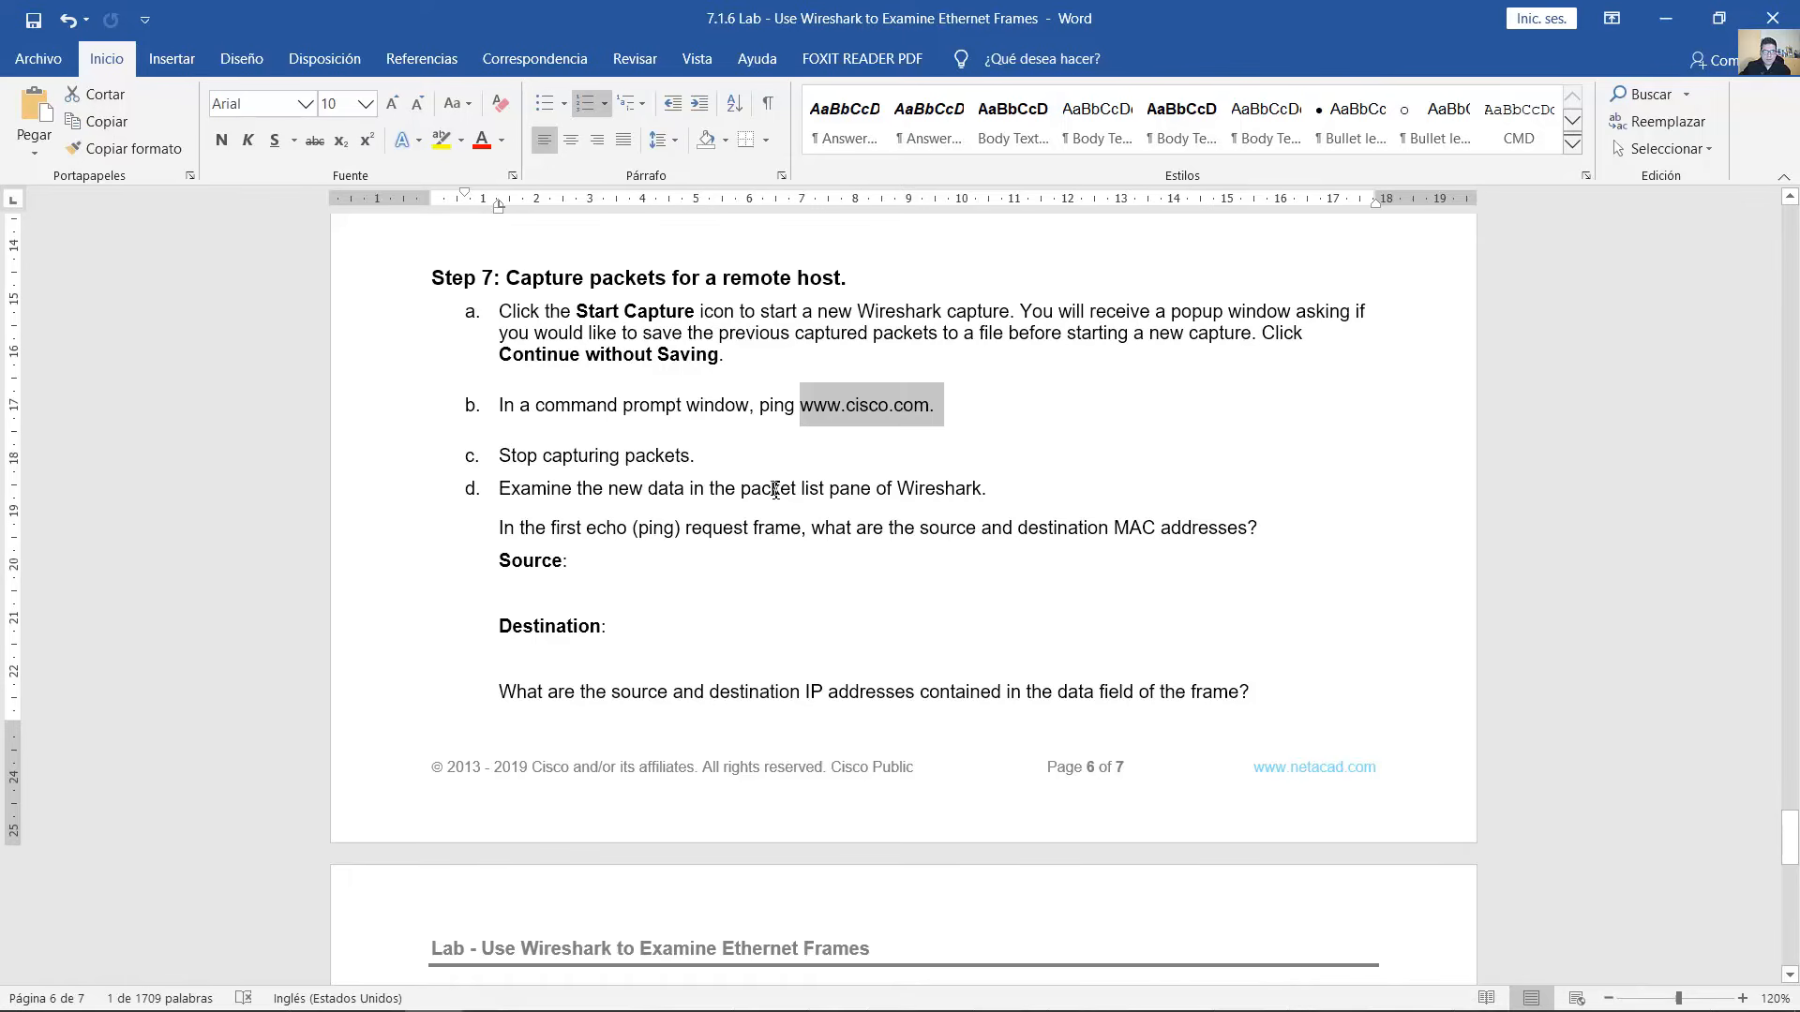
scroll(777, 490, down, 1)
triple_click(521, 425)
click(520, 423)
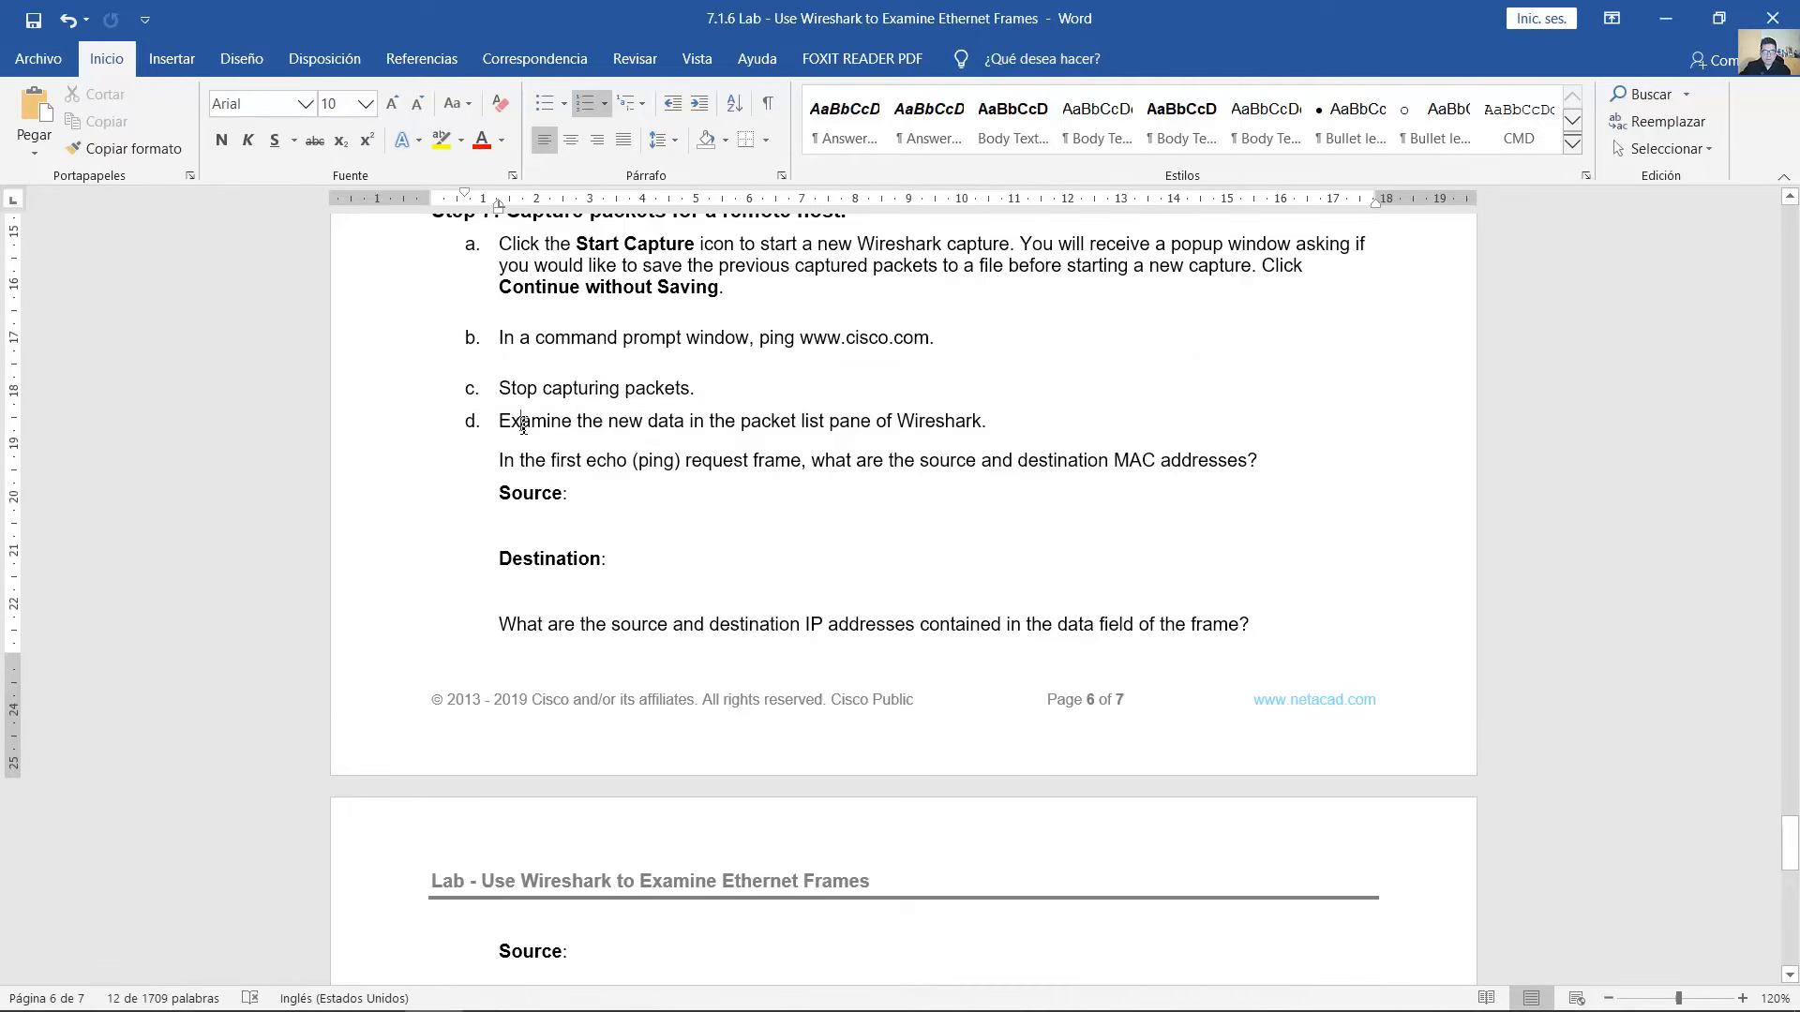
drag(517, 424, 989, 422)
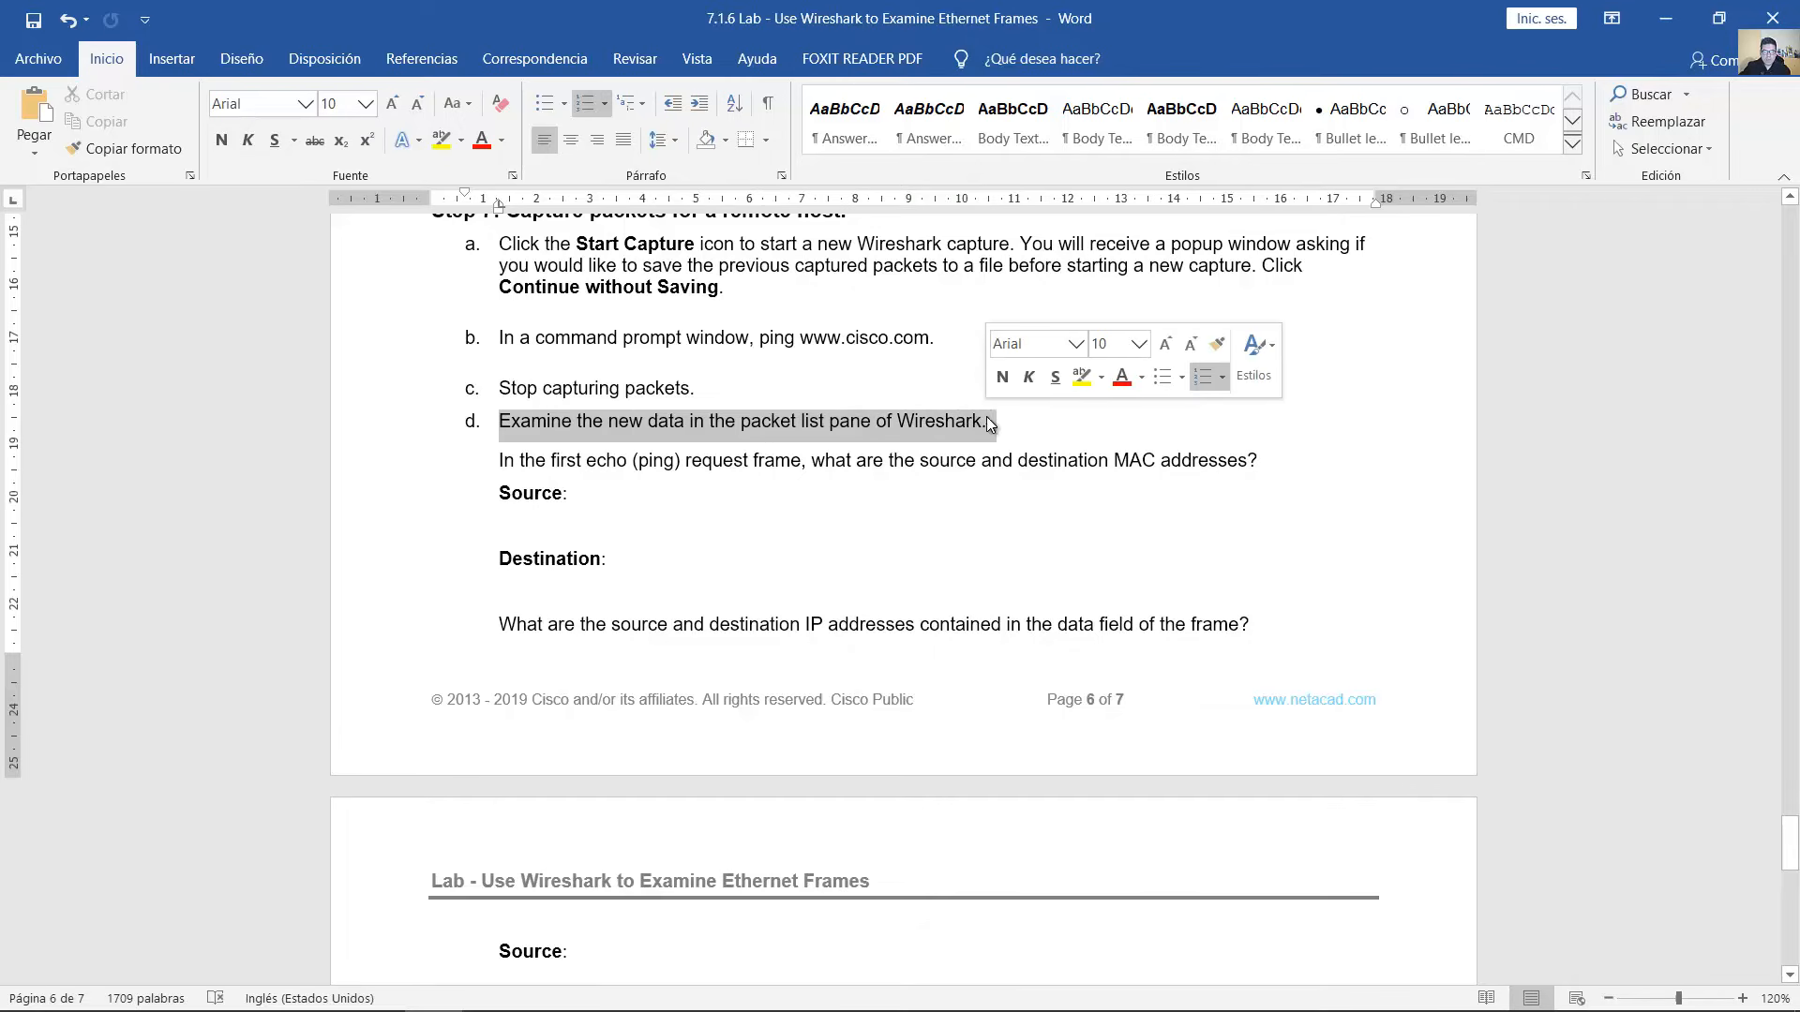
- Highlight the question about the source and destination MAC addresses in the first echo request frame
scroll(951, 435, down, 1)
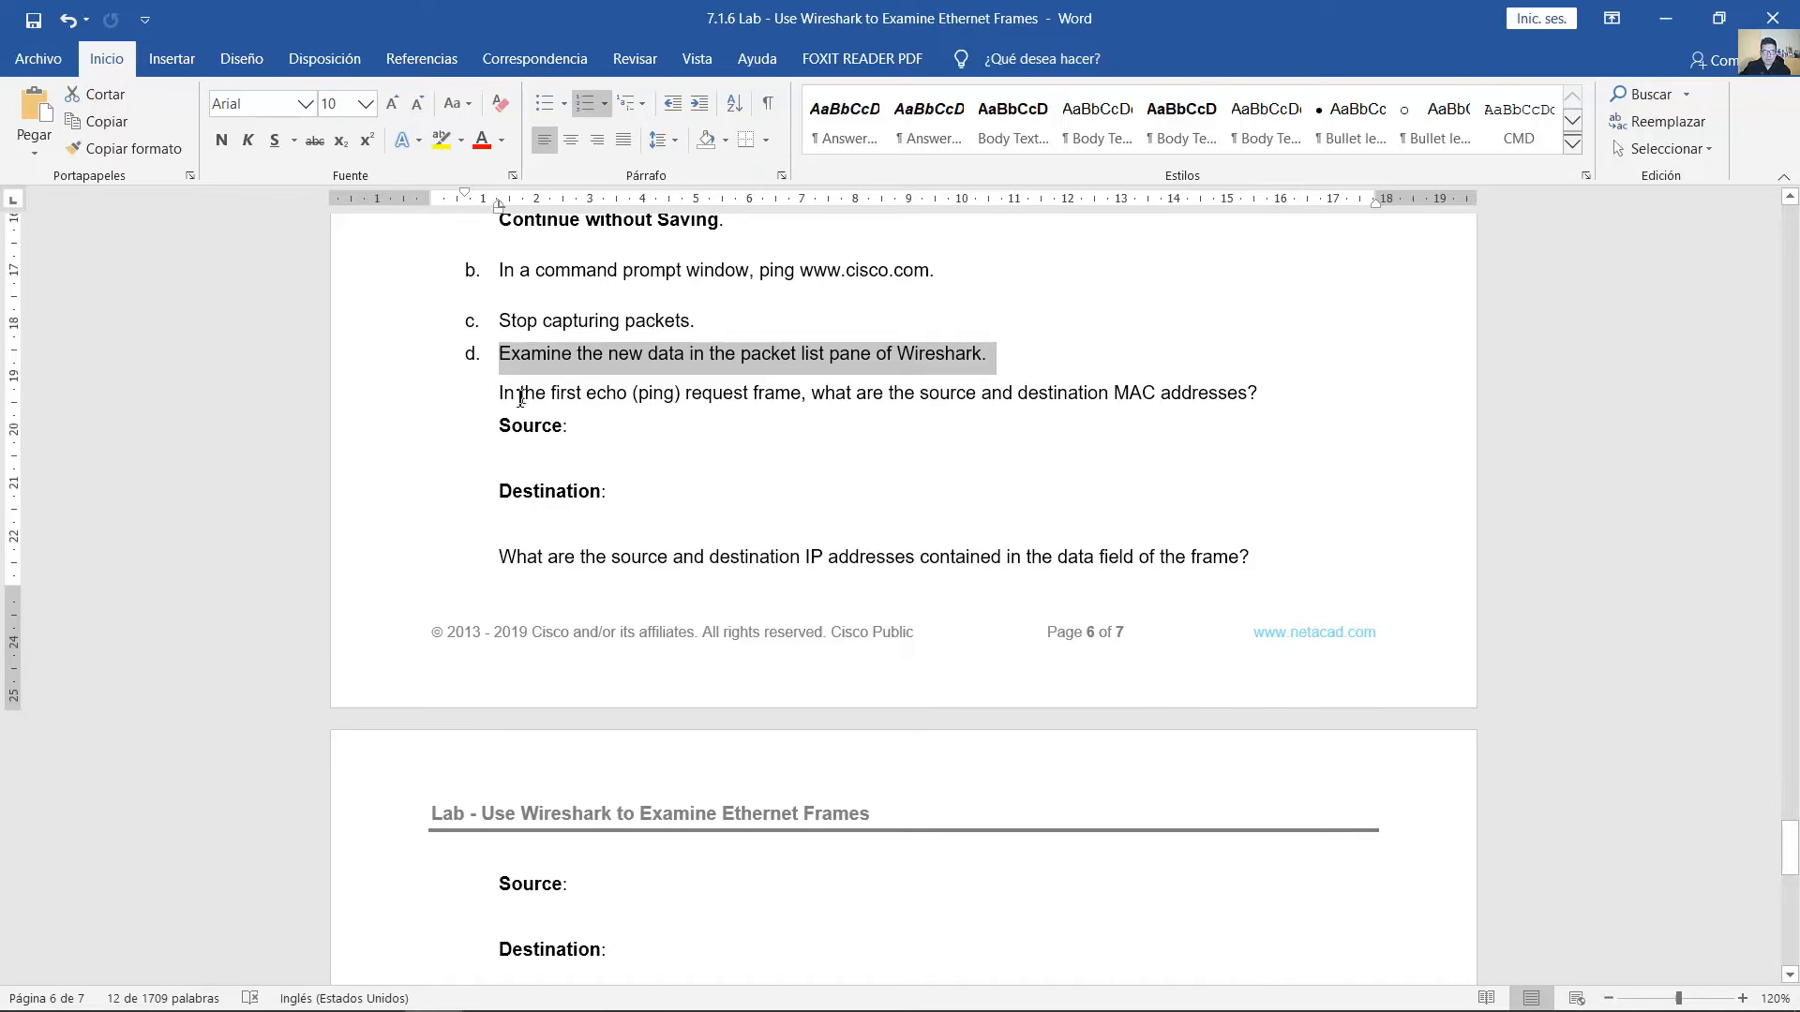
drag(504, 399, 1258, 394)
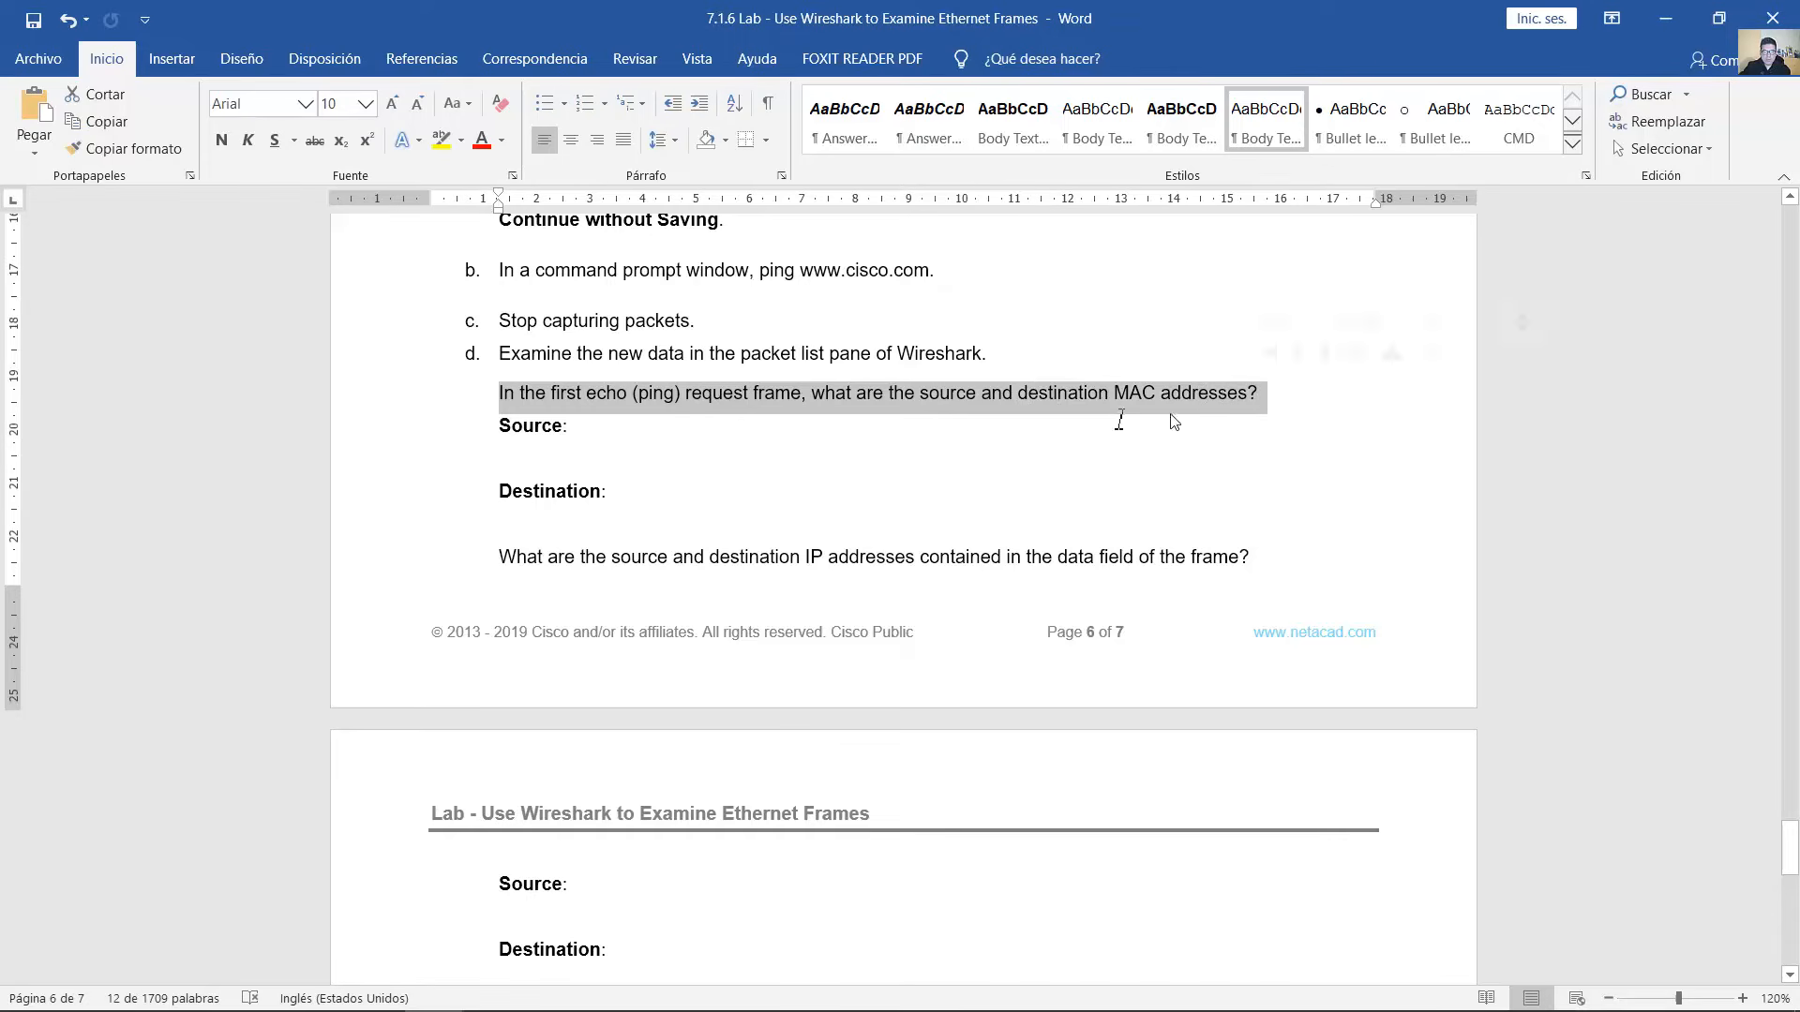
scroll(1065, 426, down, 3)
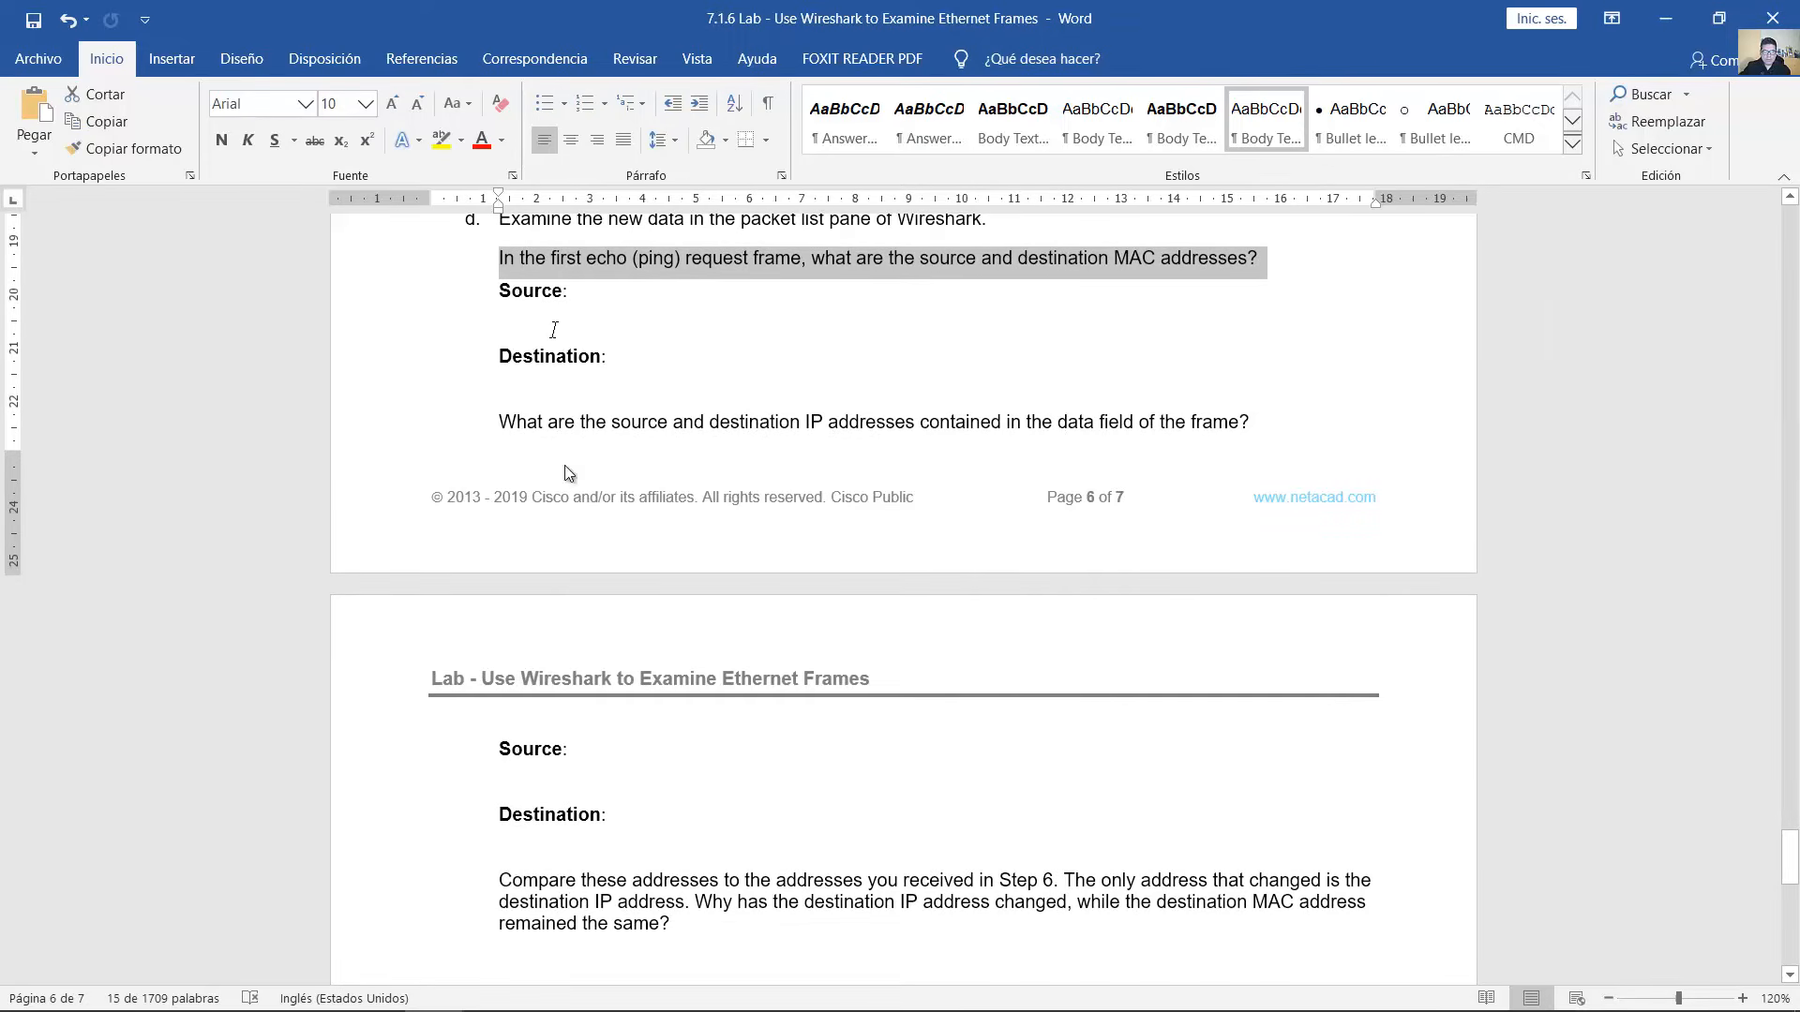
- Switch to Wireshark and select the Source line under Ethernet II in frame 482's packet details
click(630, 1001)
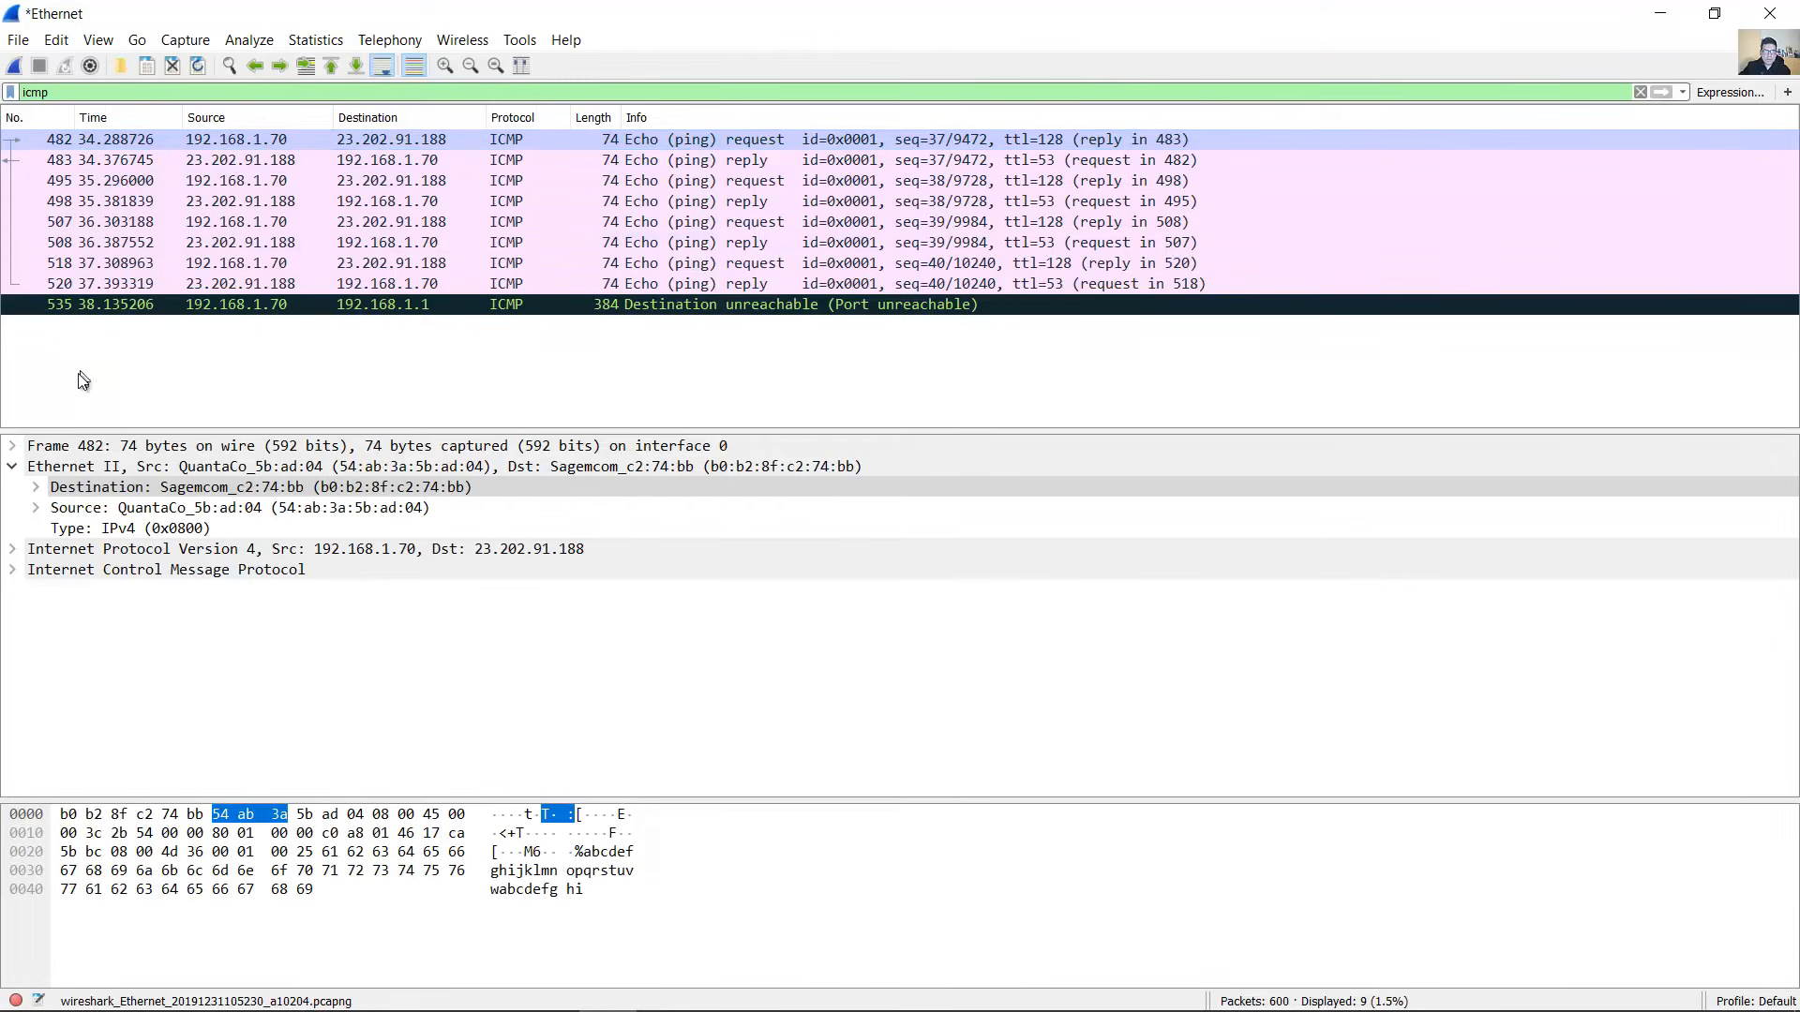
click(62, 472)
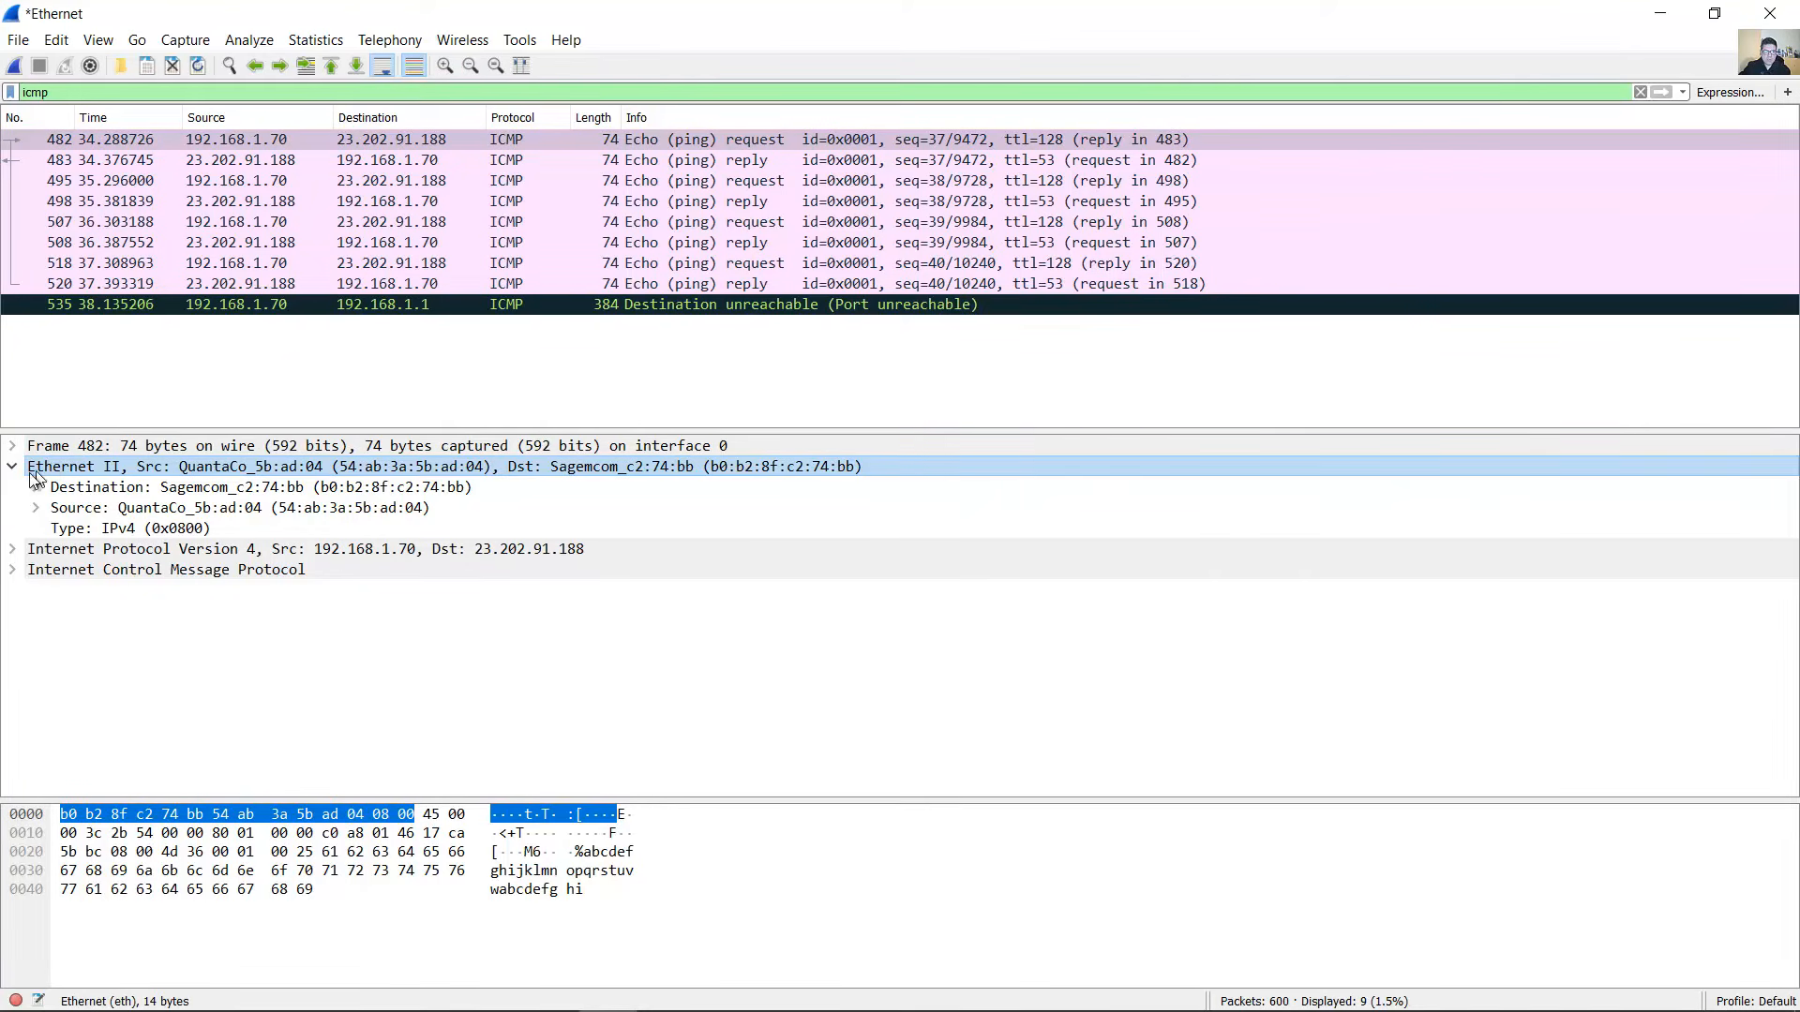
click(12, 468)
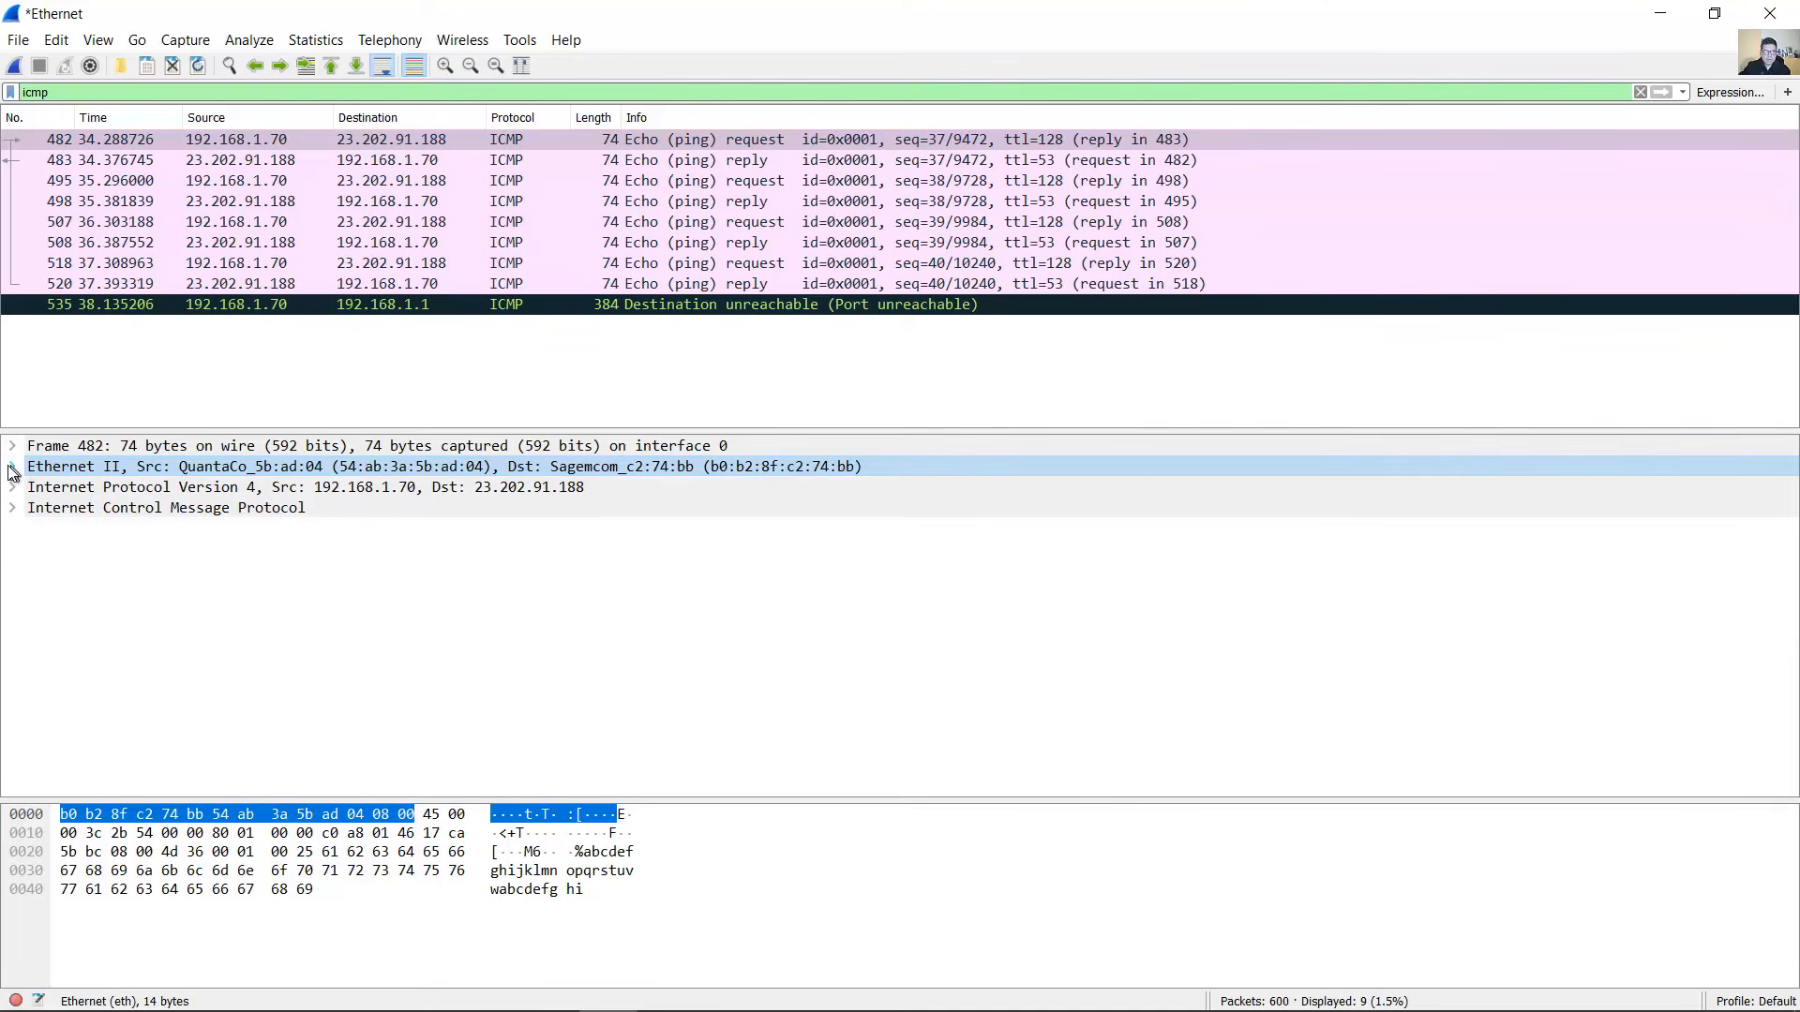
click(12, 468)
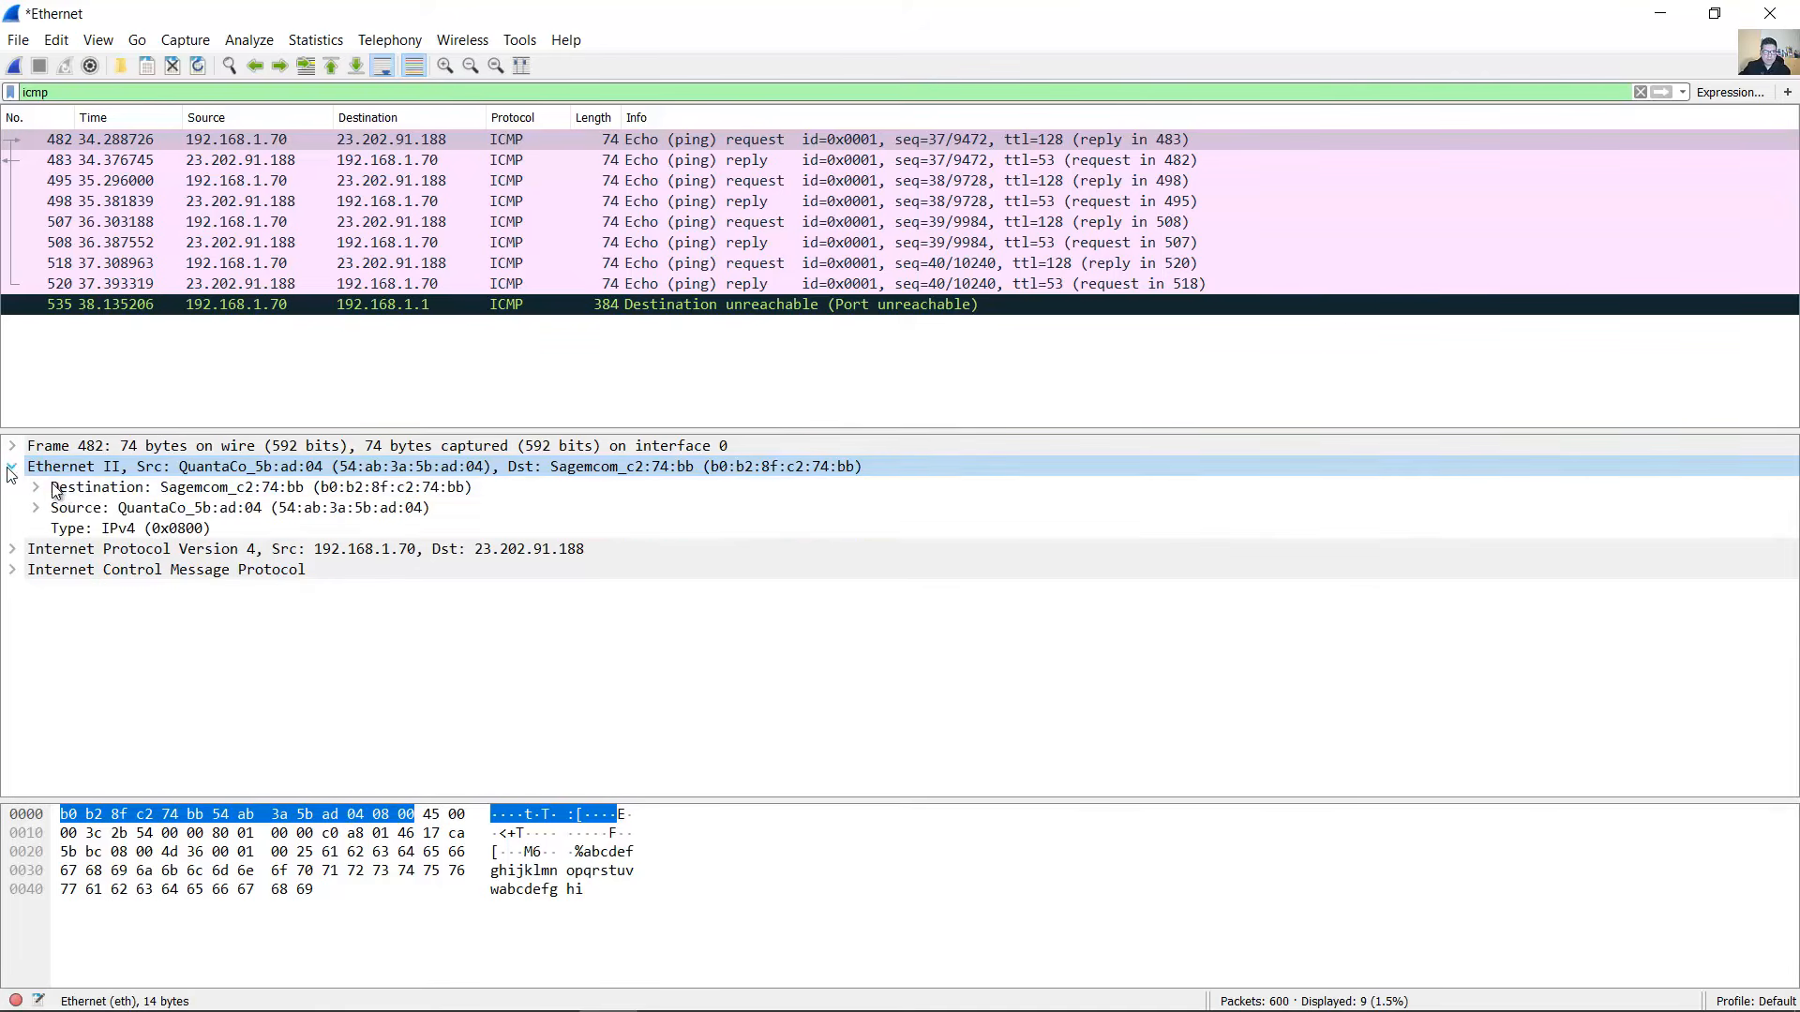
click(330, 507)
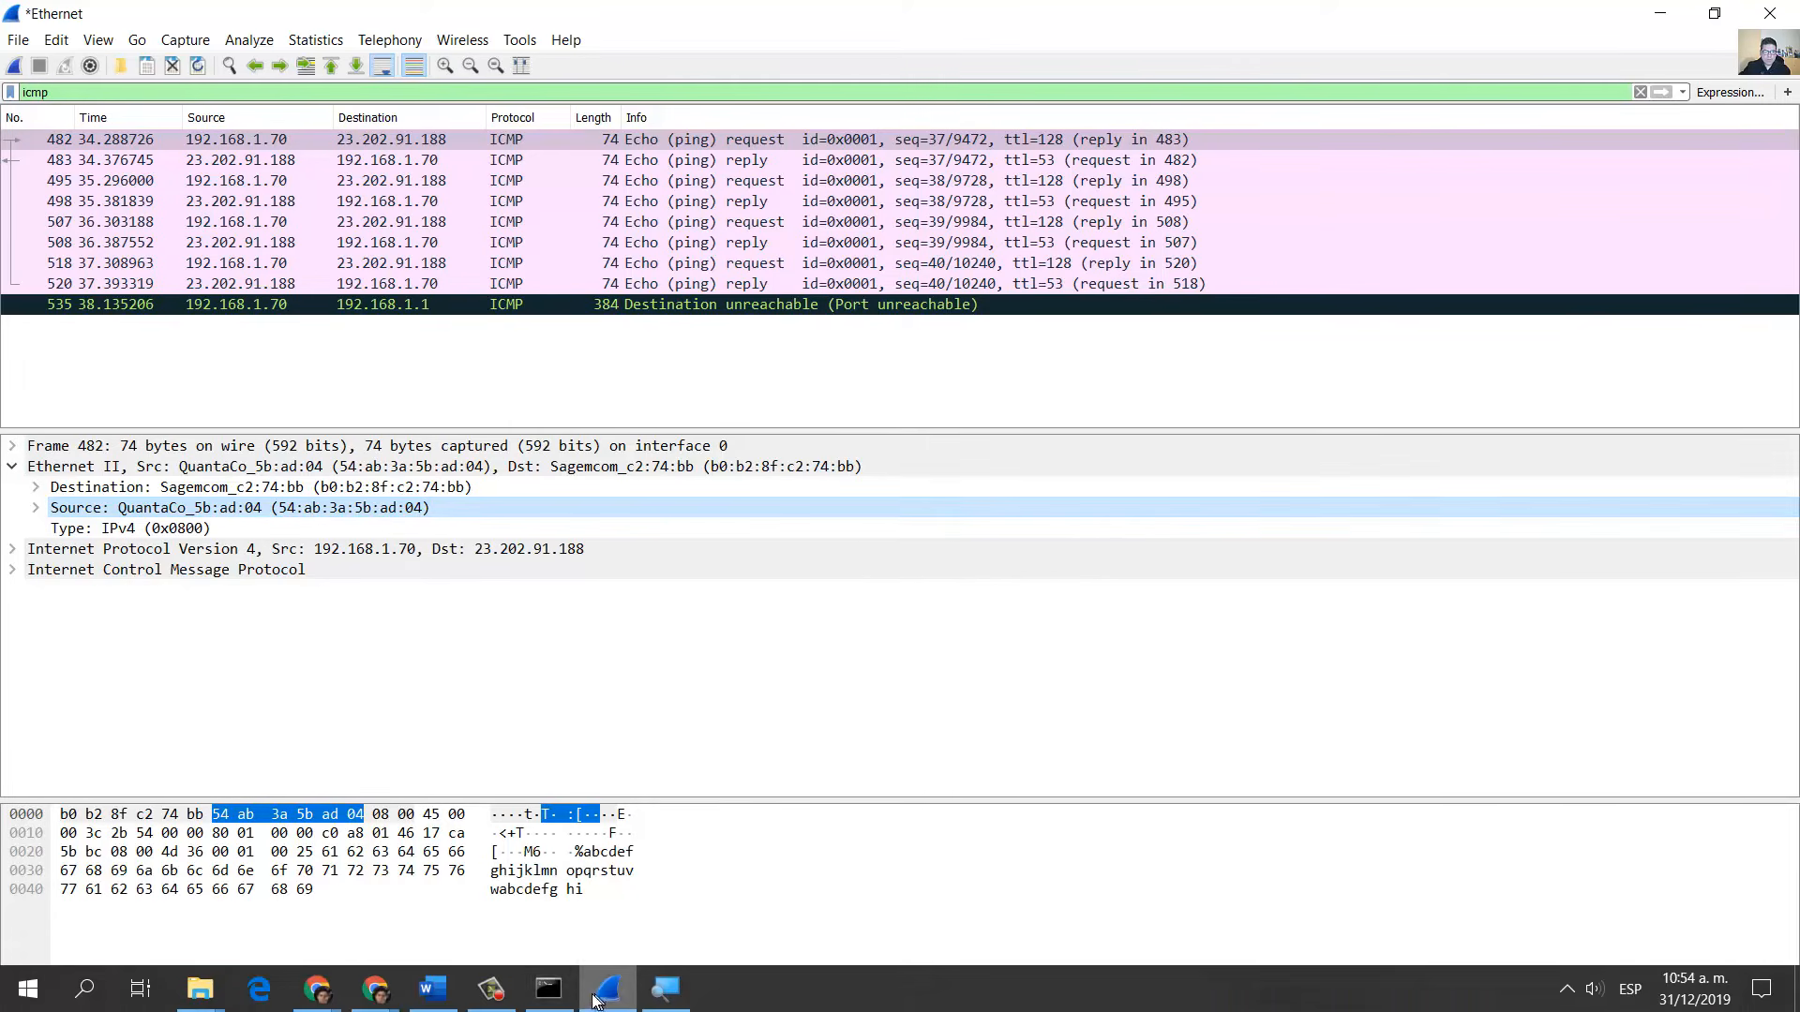
- Highlight the Ethernet adapter's Physical Address in Command Prompt's earlier output, and return to Wireshark
click(548, 989)
scroll(744, 643, up, 10)
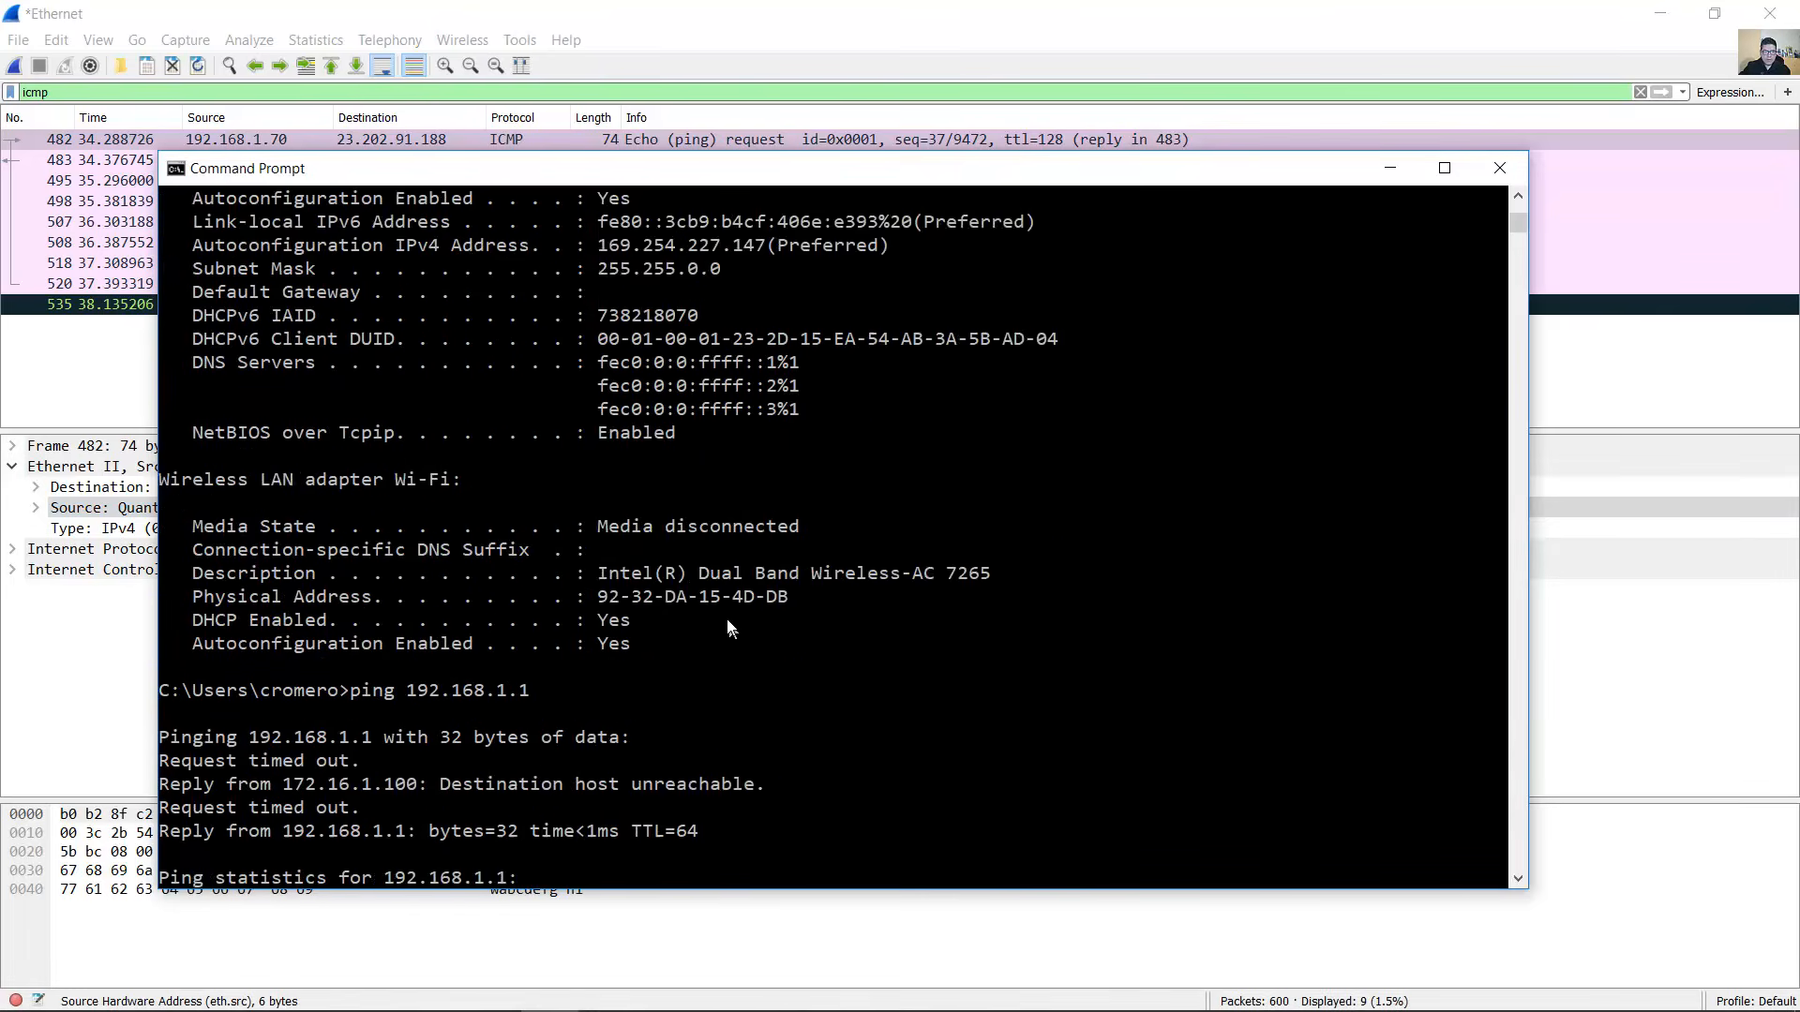
scroll(730, 628, up, 15)
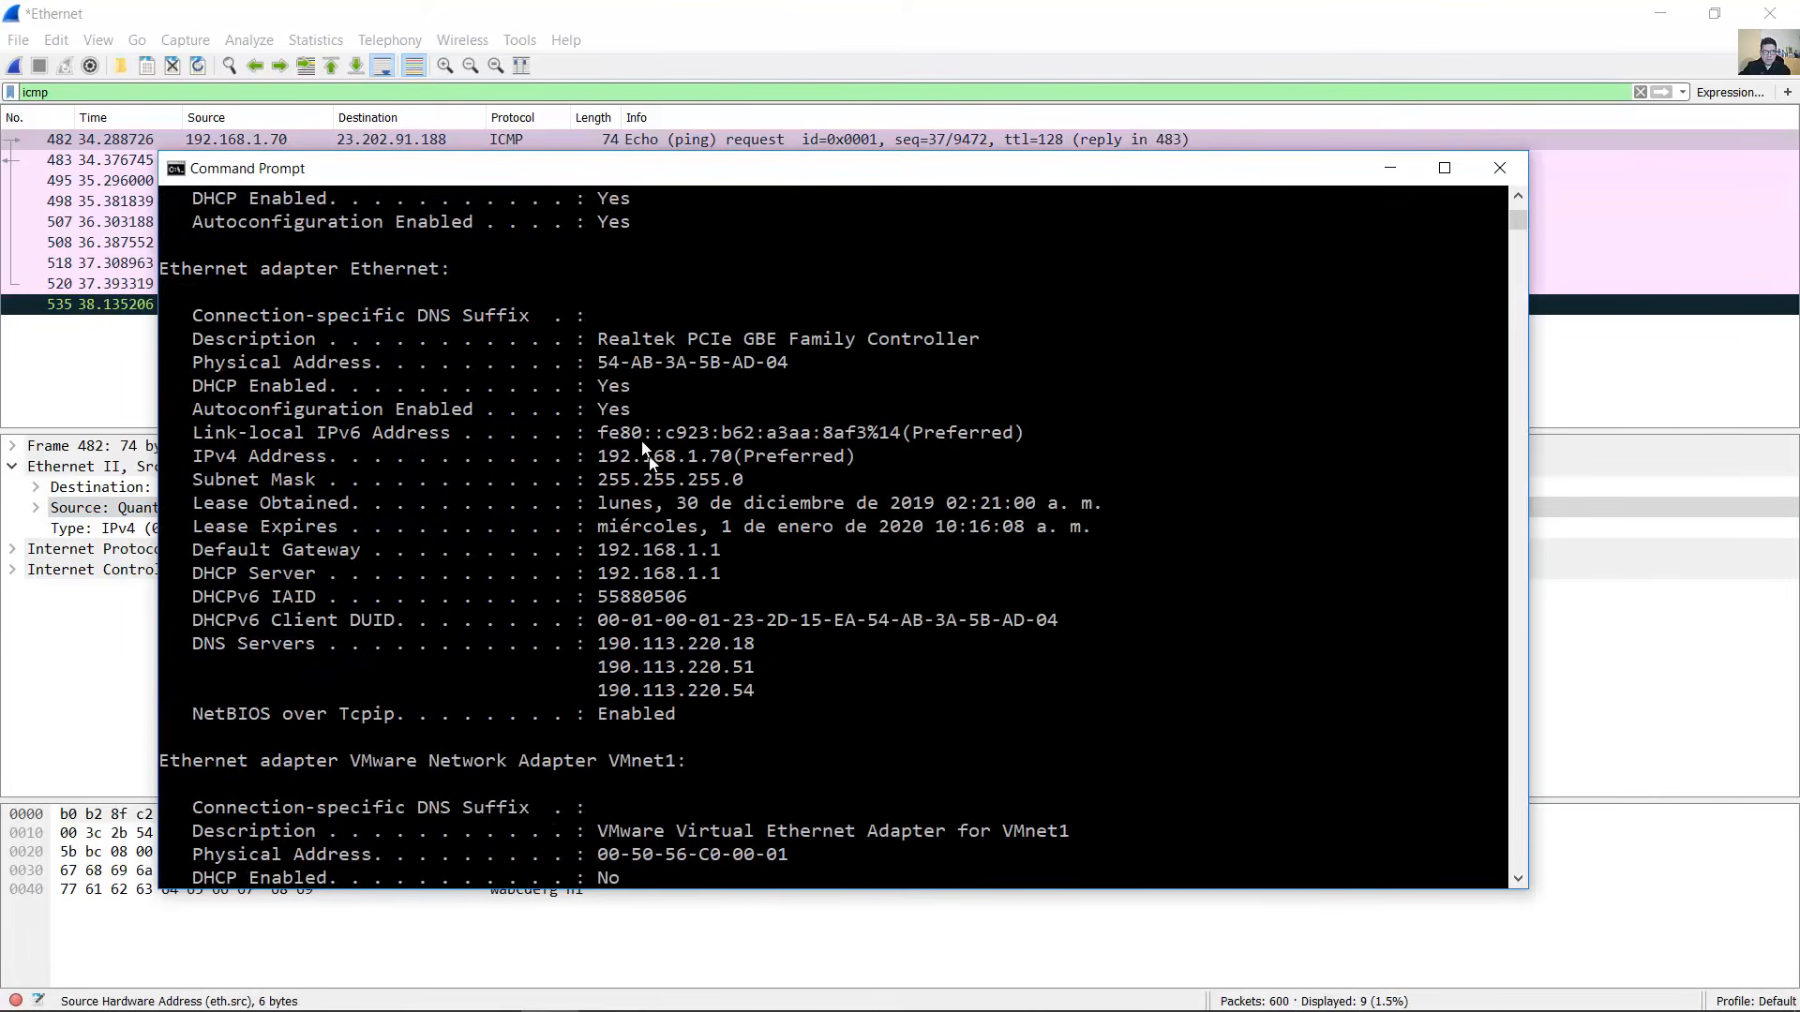
drag(598, 365, 792, 367)
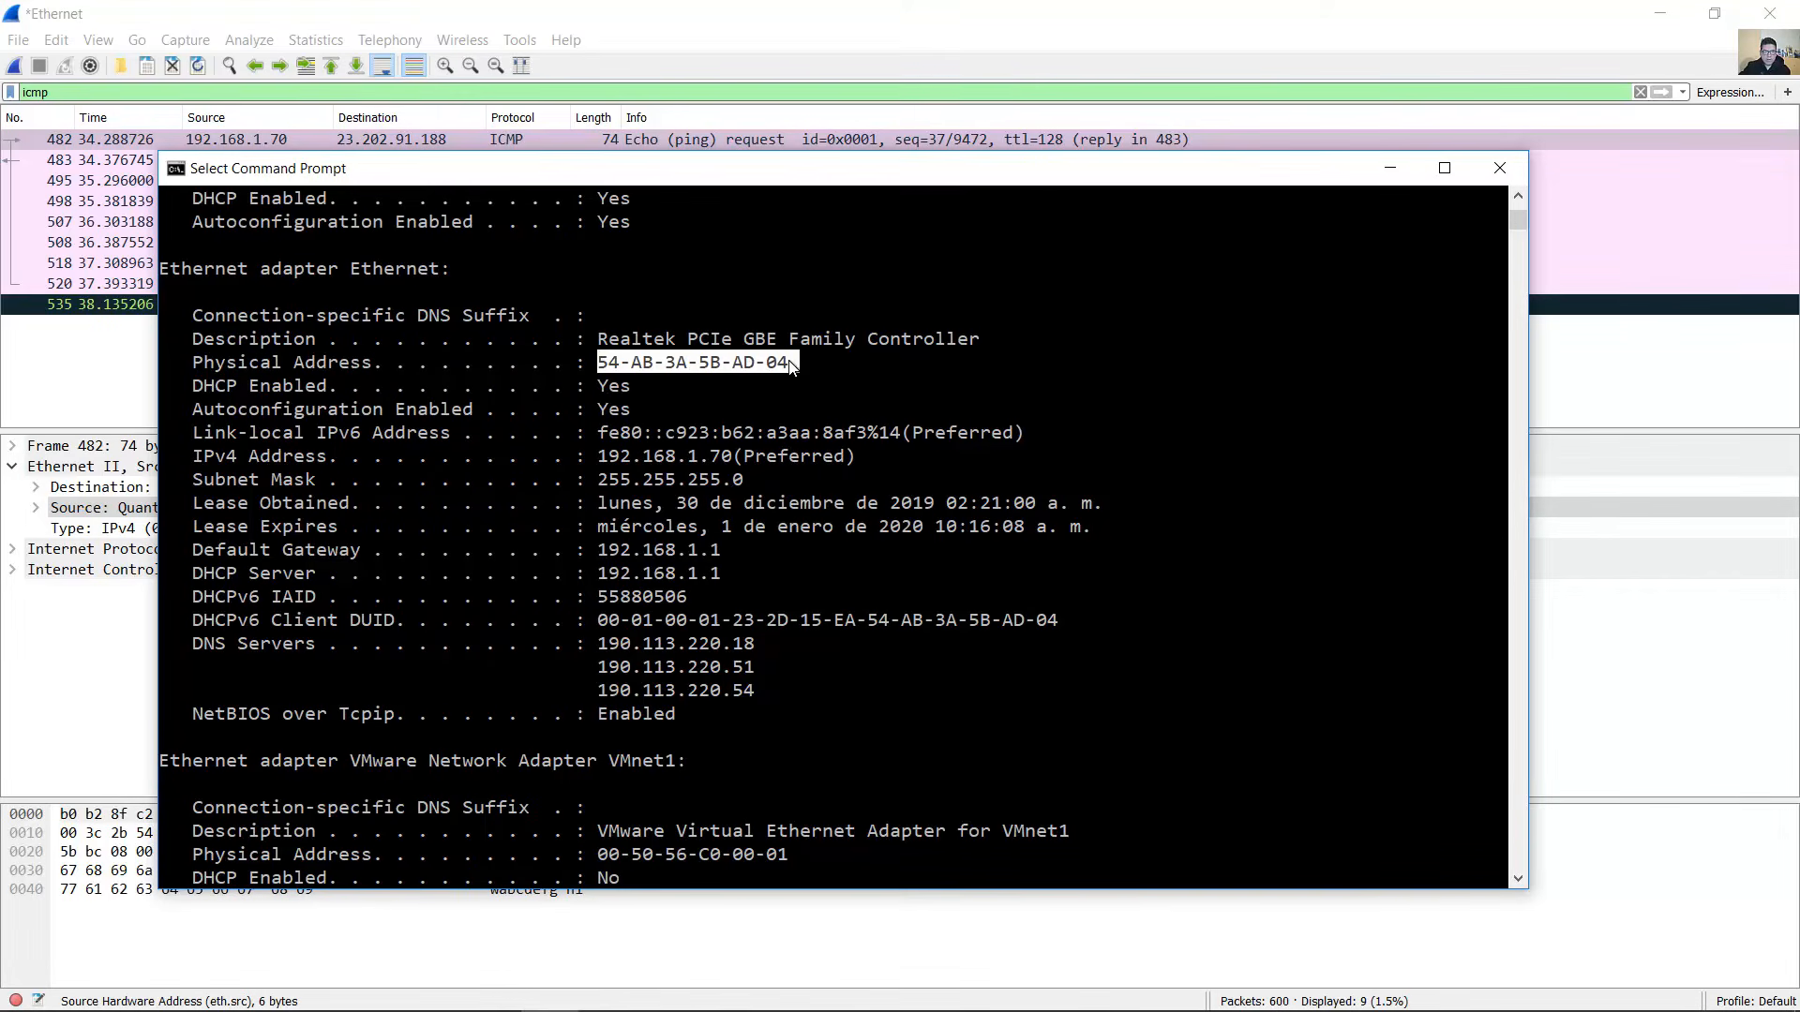
click(683, 39)
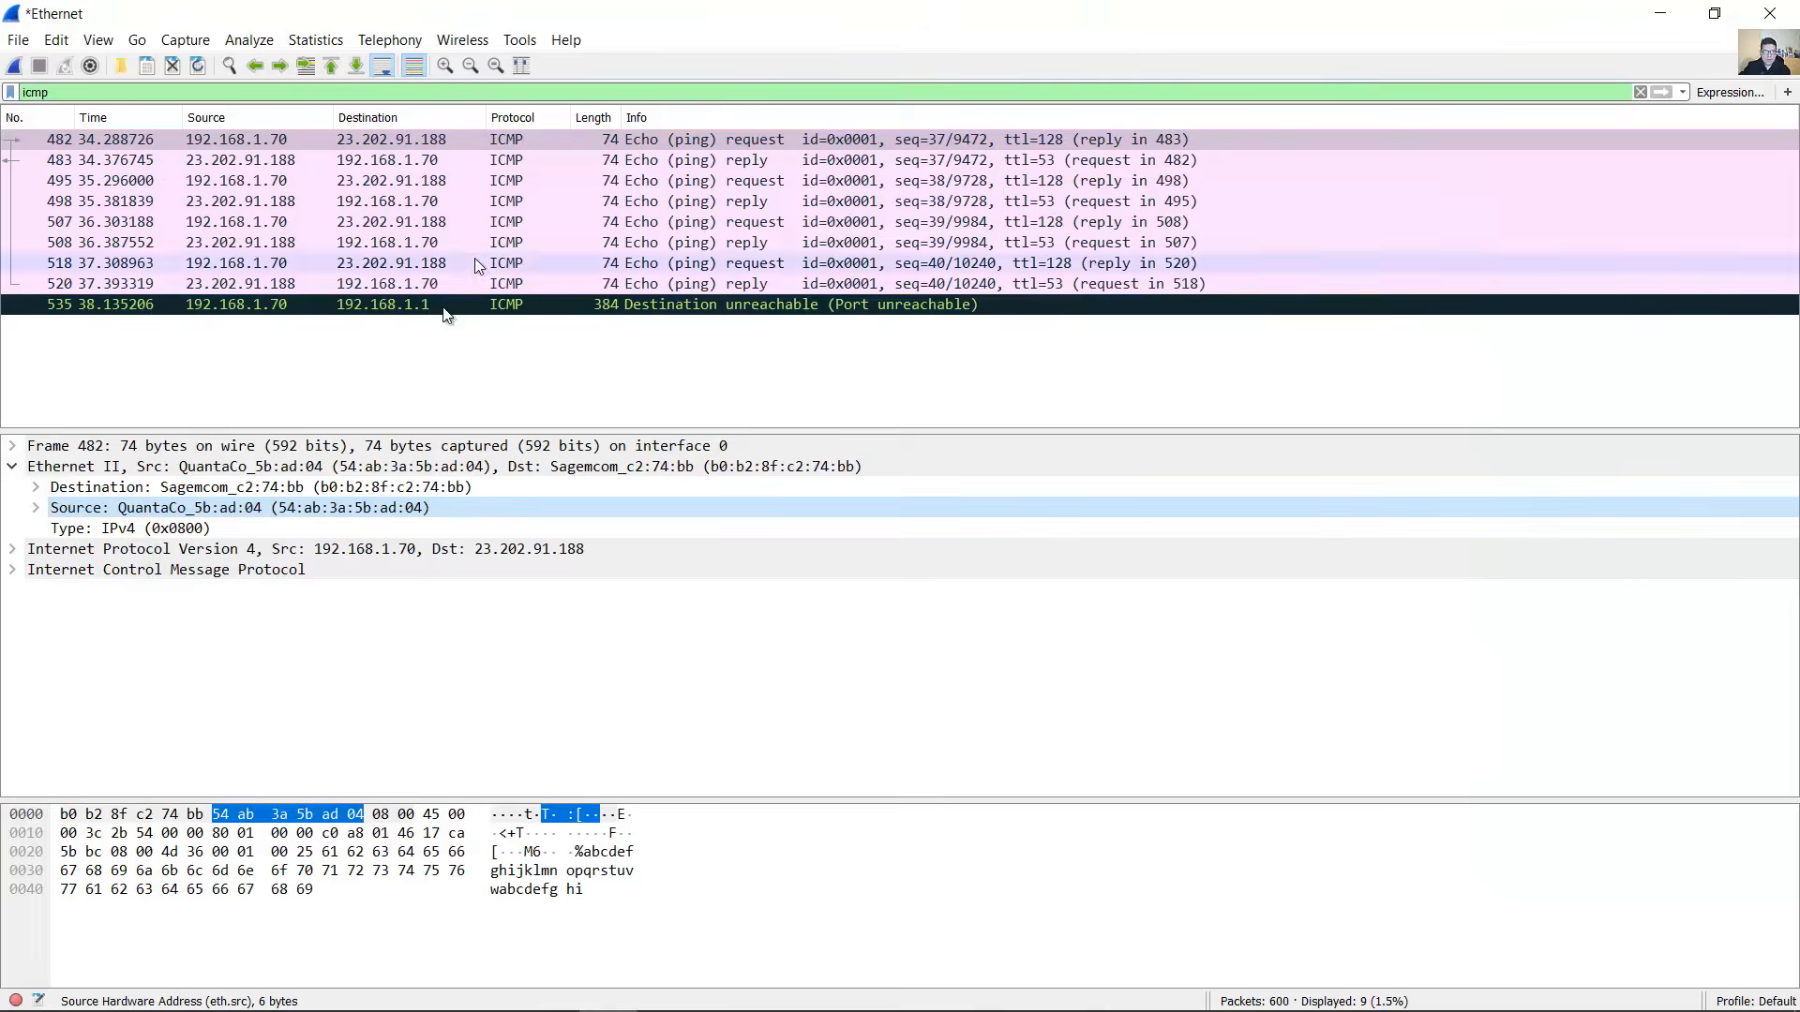
- Select frame 482's Ethernet II Destination line, and run arp -a in Command Prompt to look up the gateway's entry under interface 192.168.1.70
click(267, 489)
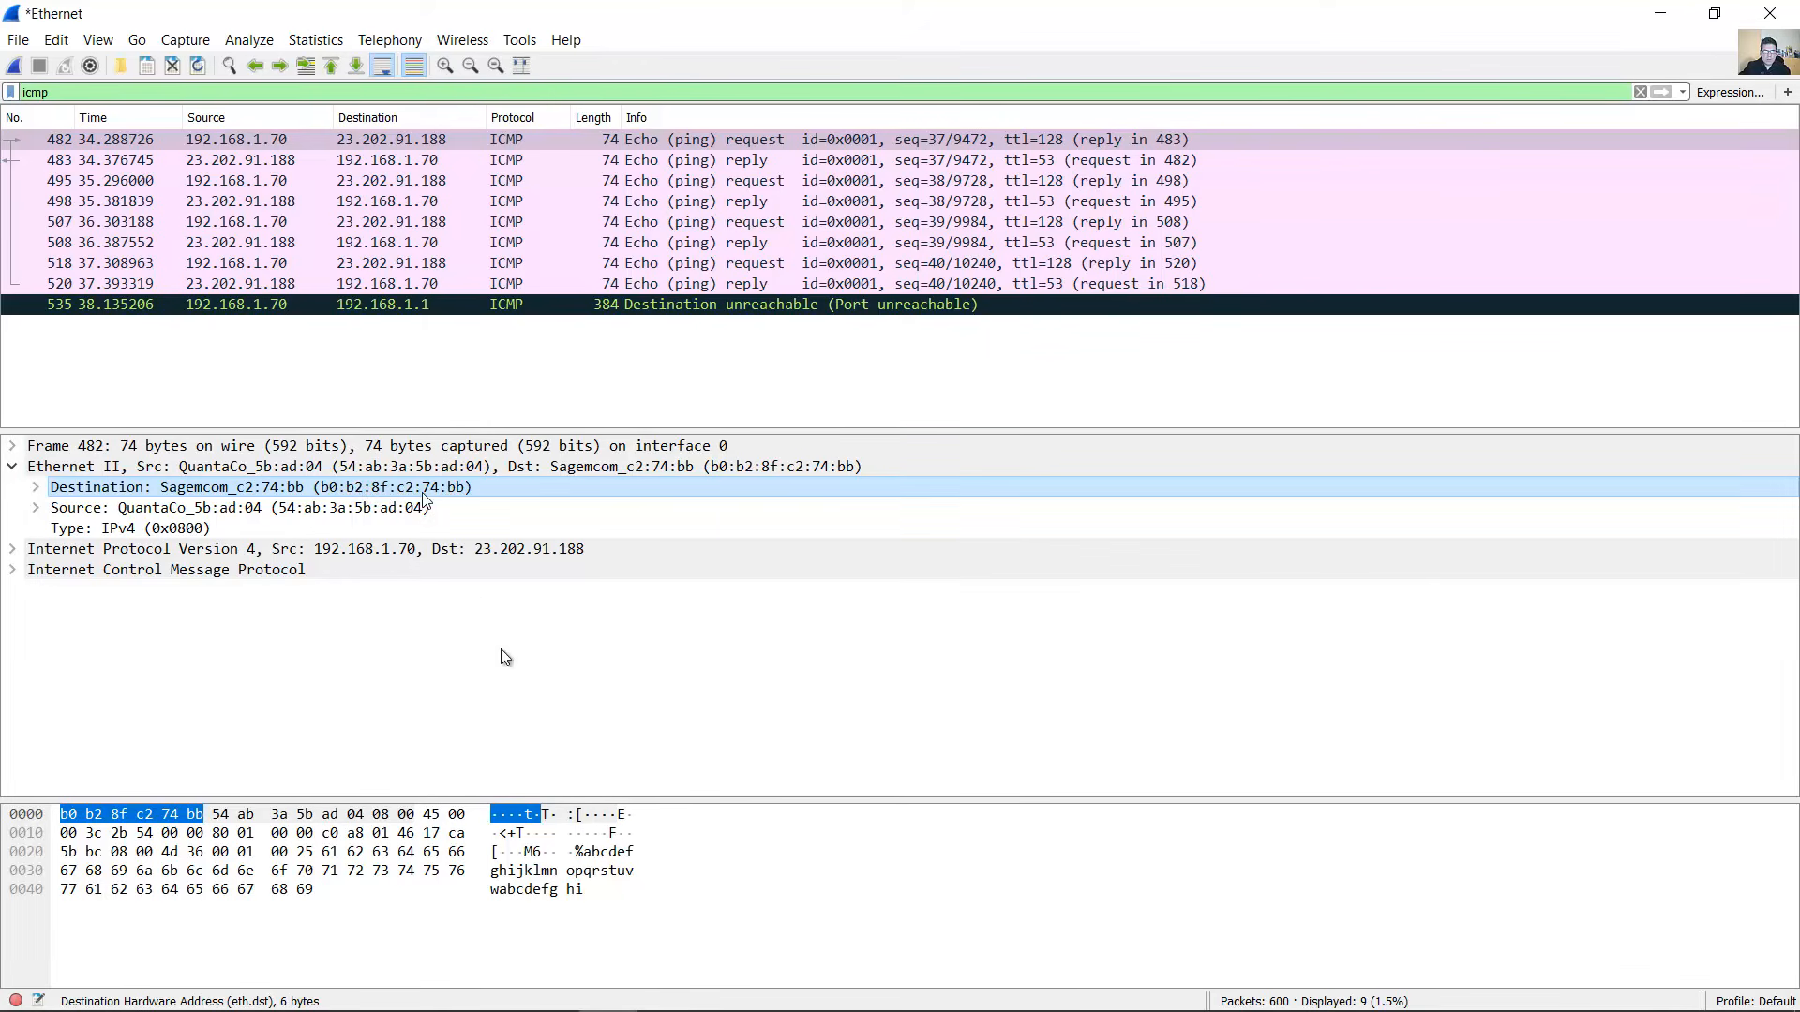
click(570, 987)
click(964, 665)
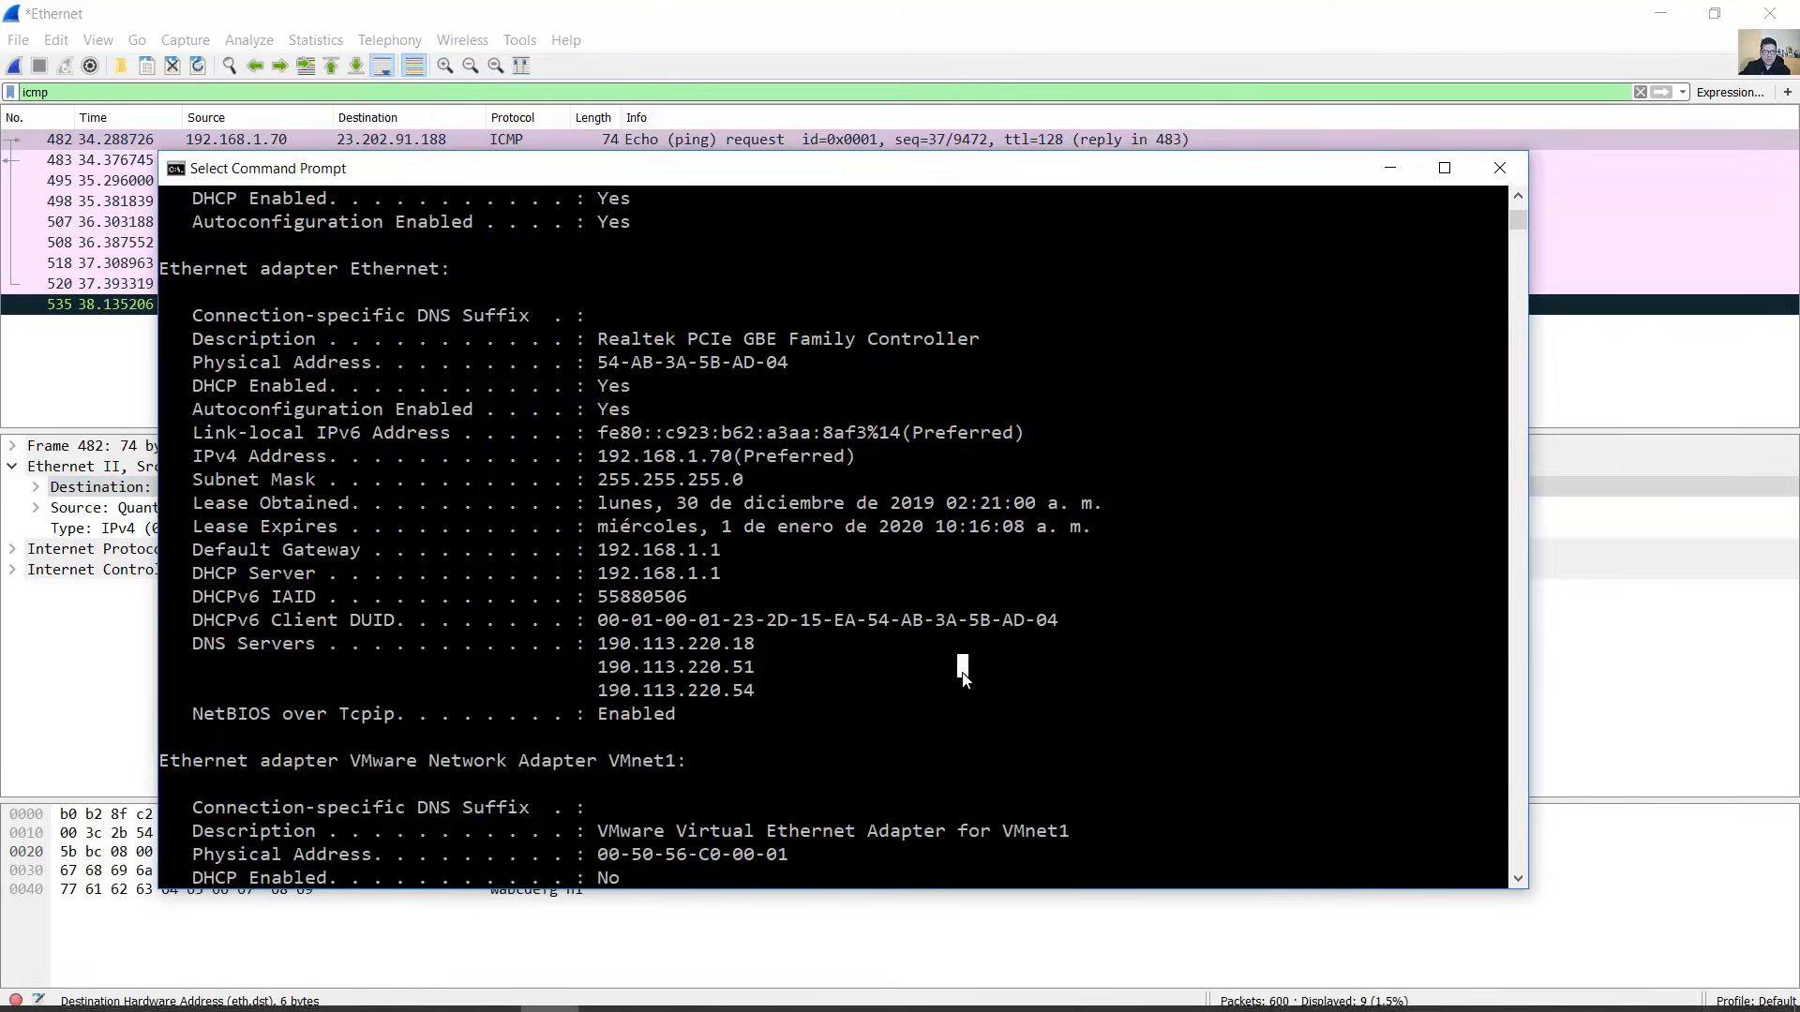
text(arp)
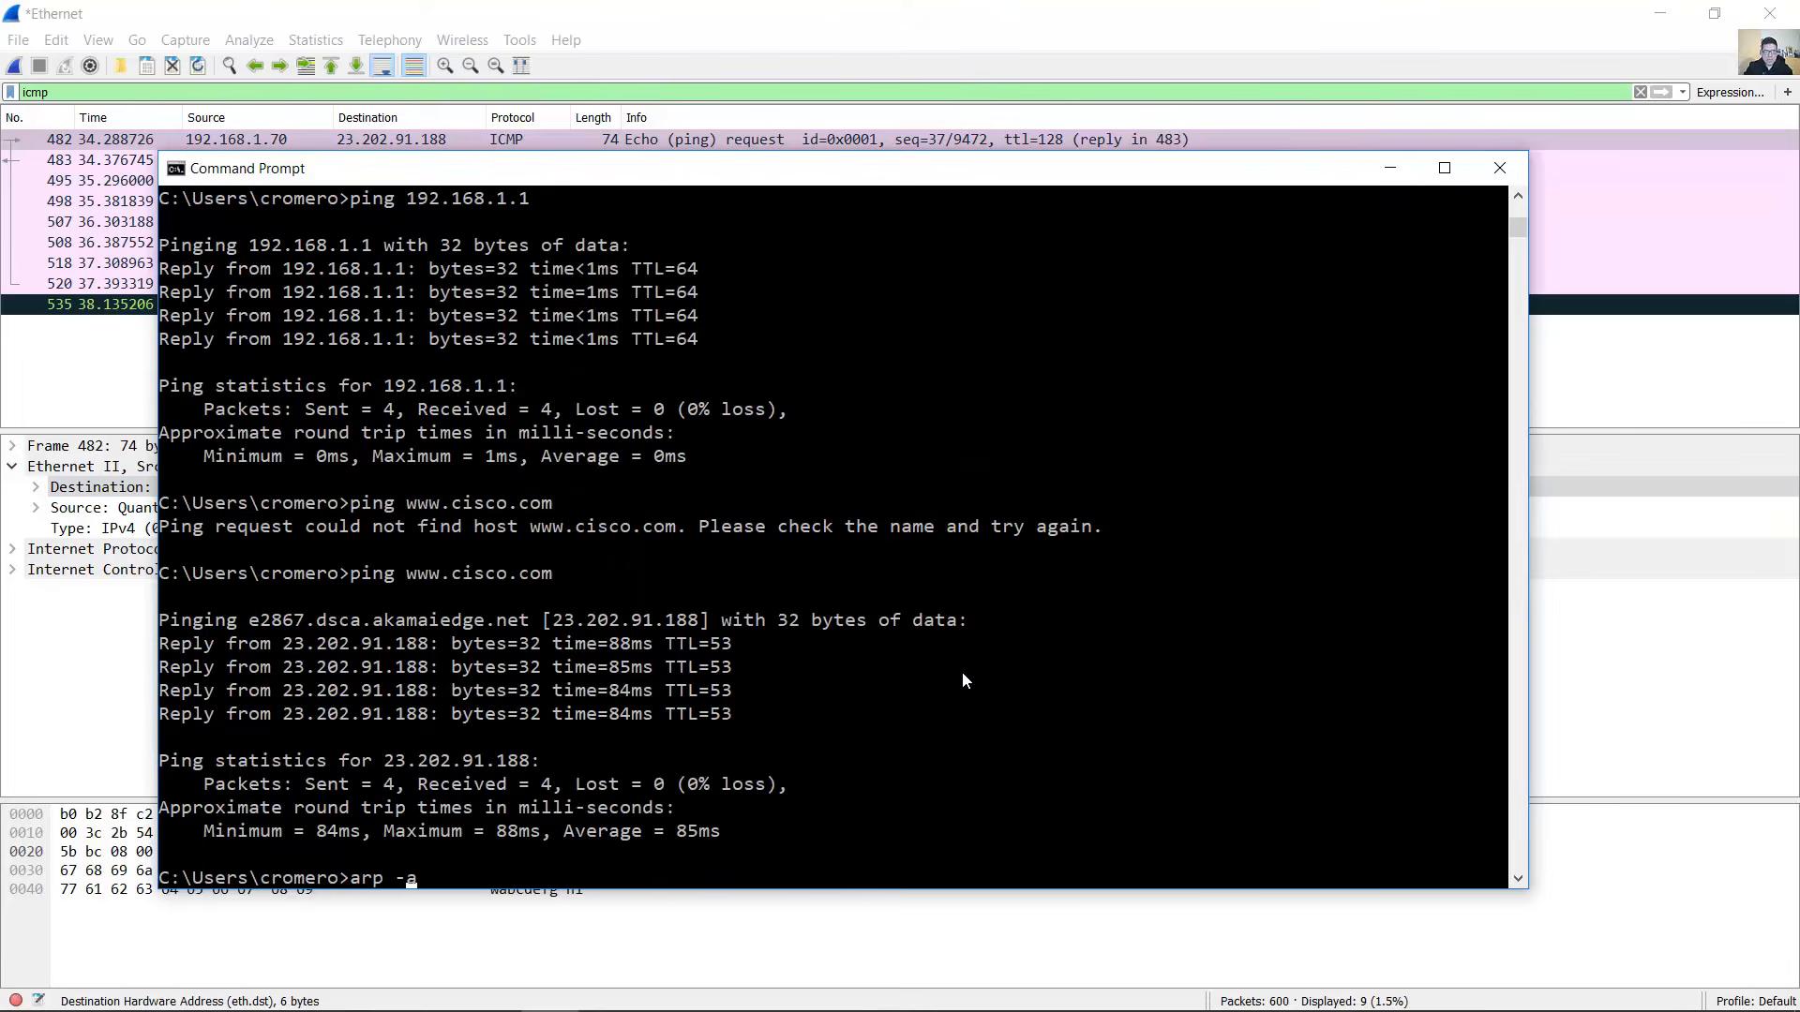
text( -a)
key(Return)
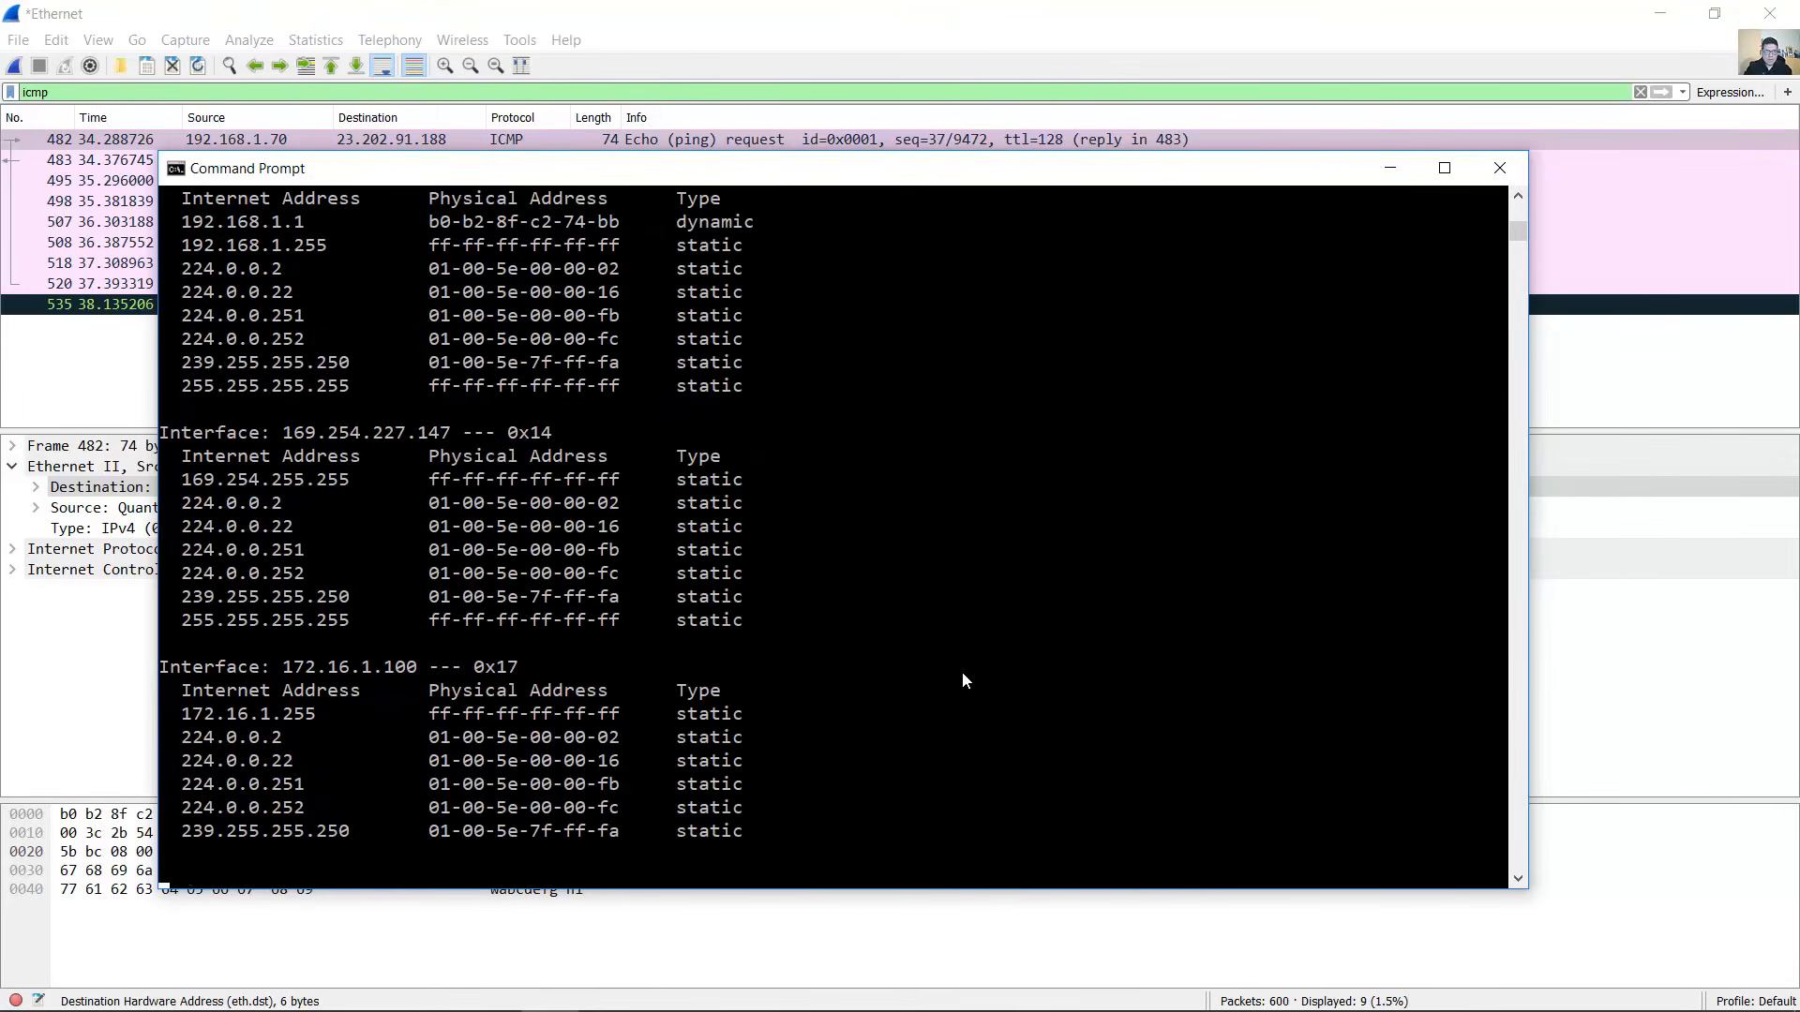
scroll(619, 655, up, 4)
scroll(619, 654, up, 7)
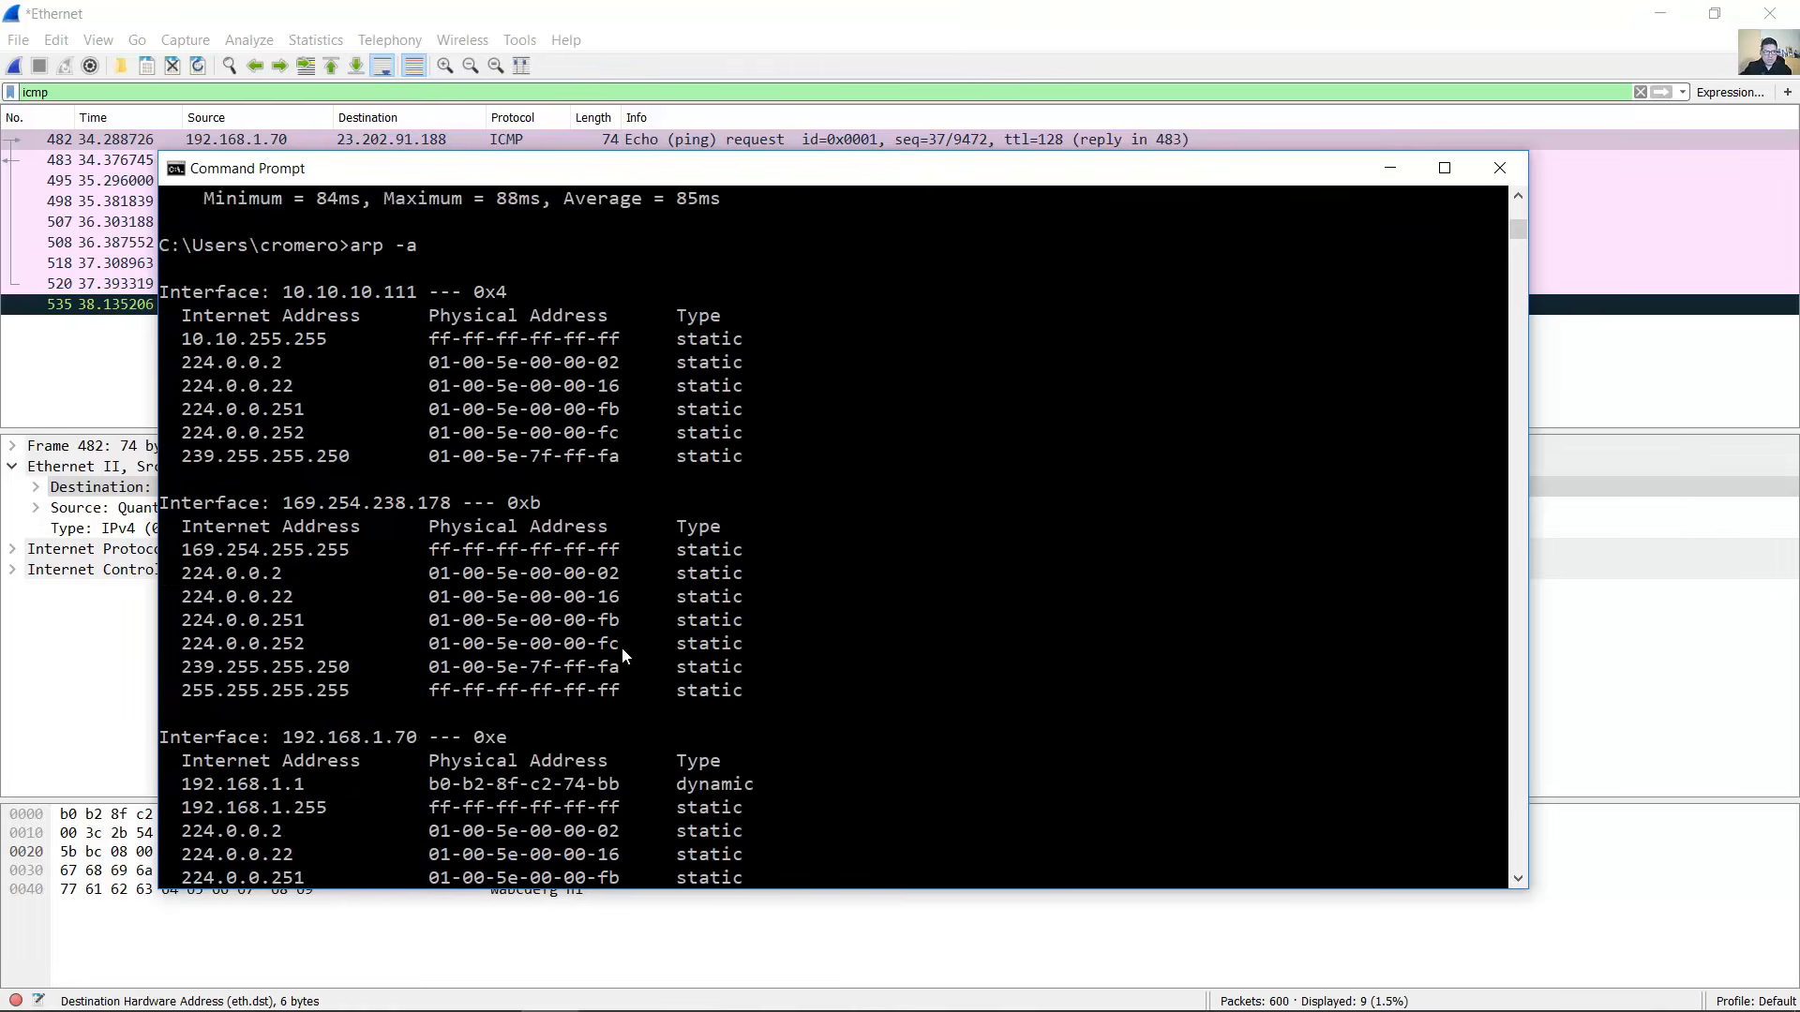
- Highlight the gateway address 192.168.1.1 under interface 192.168.1.70 in the arp -a output
scroll(626, 651, down, 4)
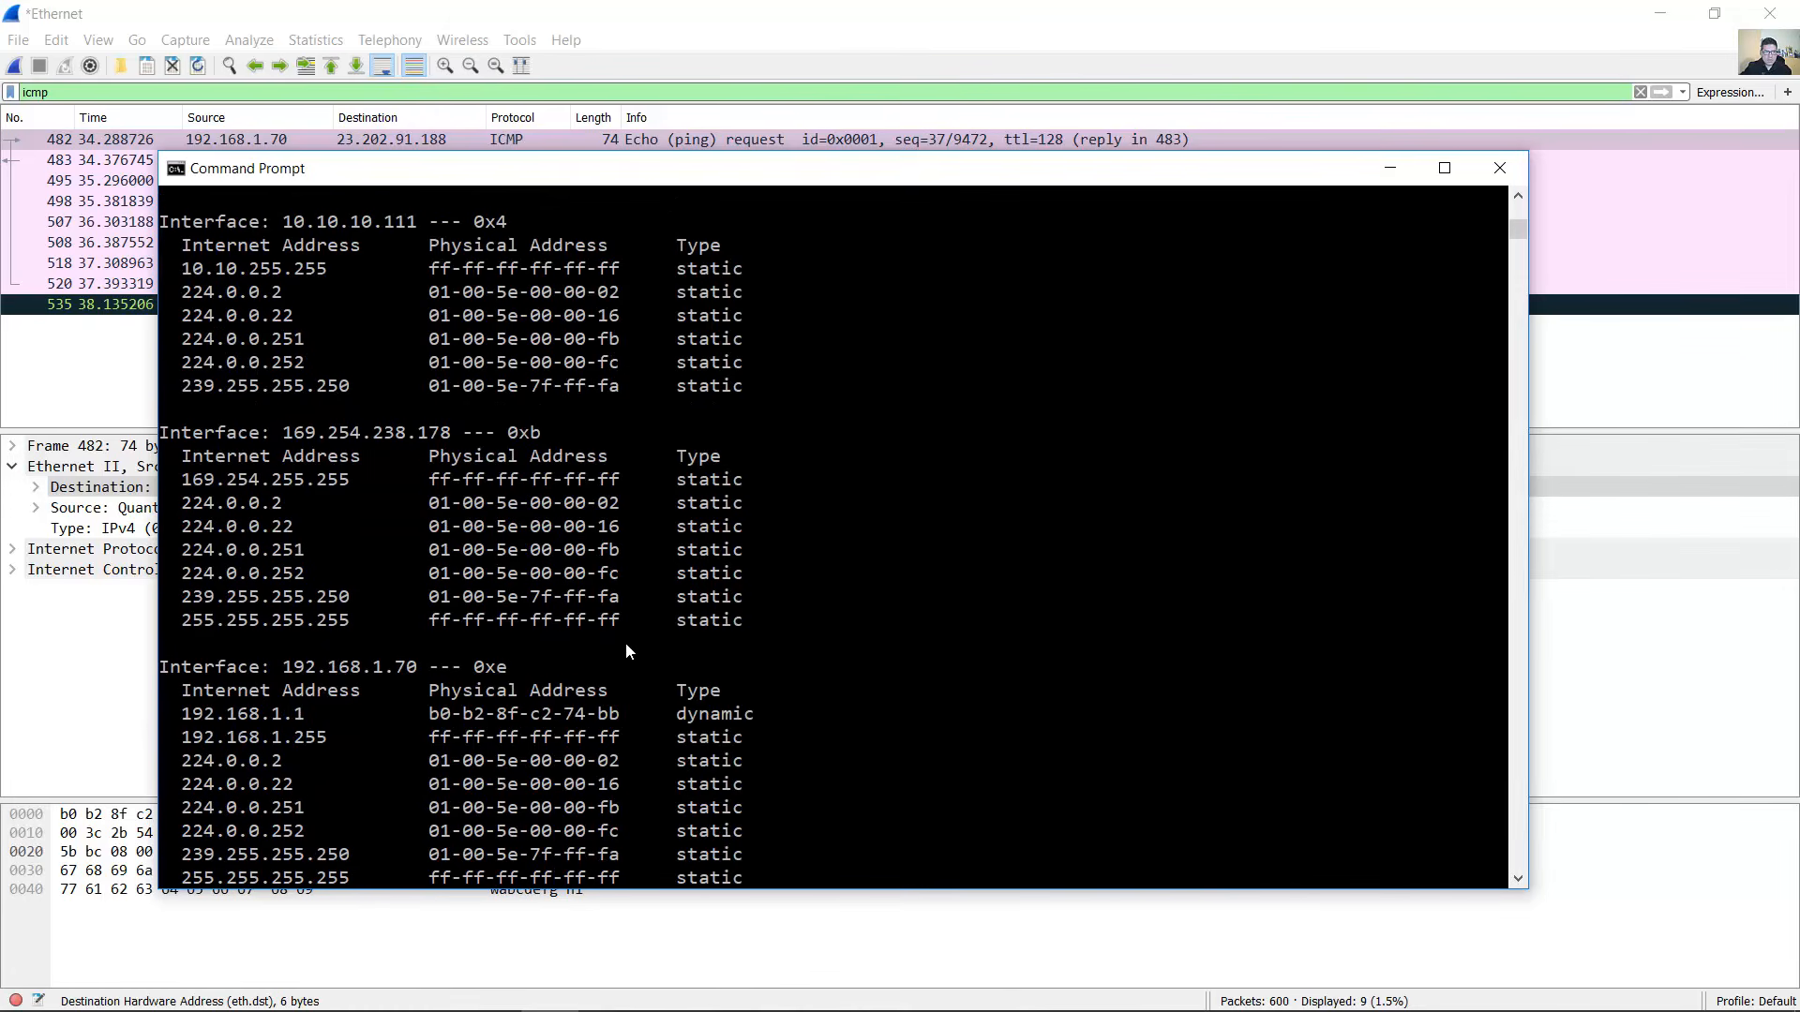
click(186, 718)
drag(186, 719, 311, 718)
scroll(355, 692, up, 1)
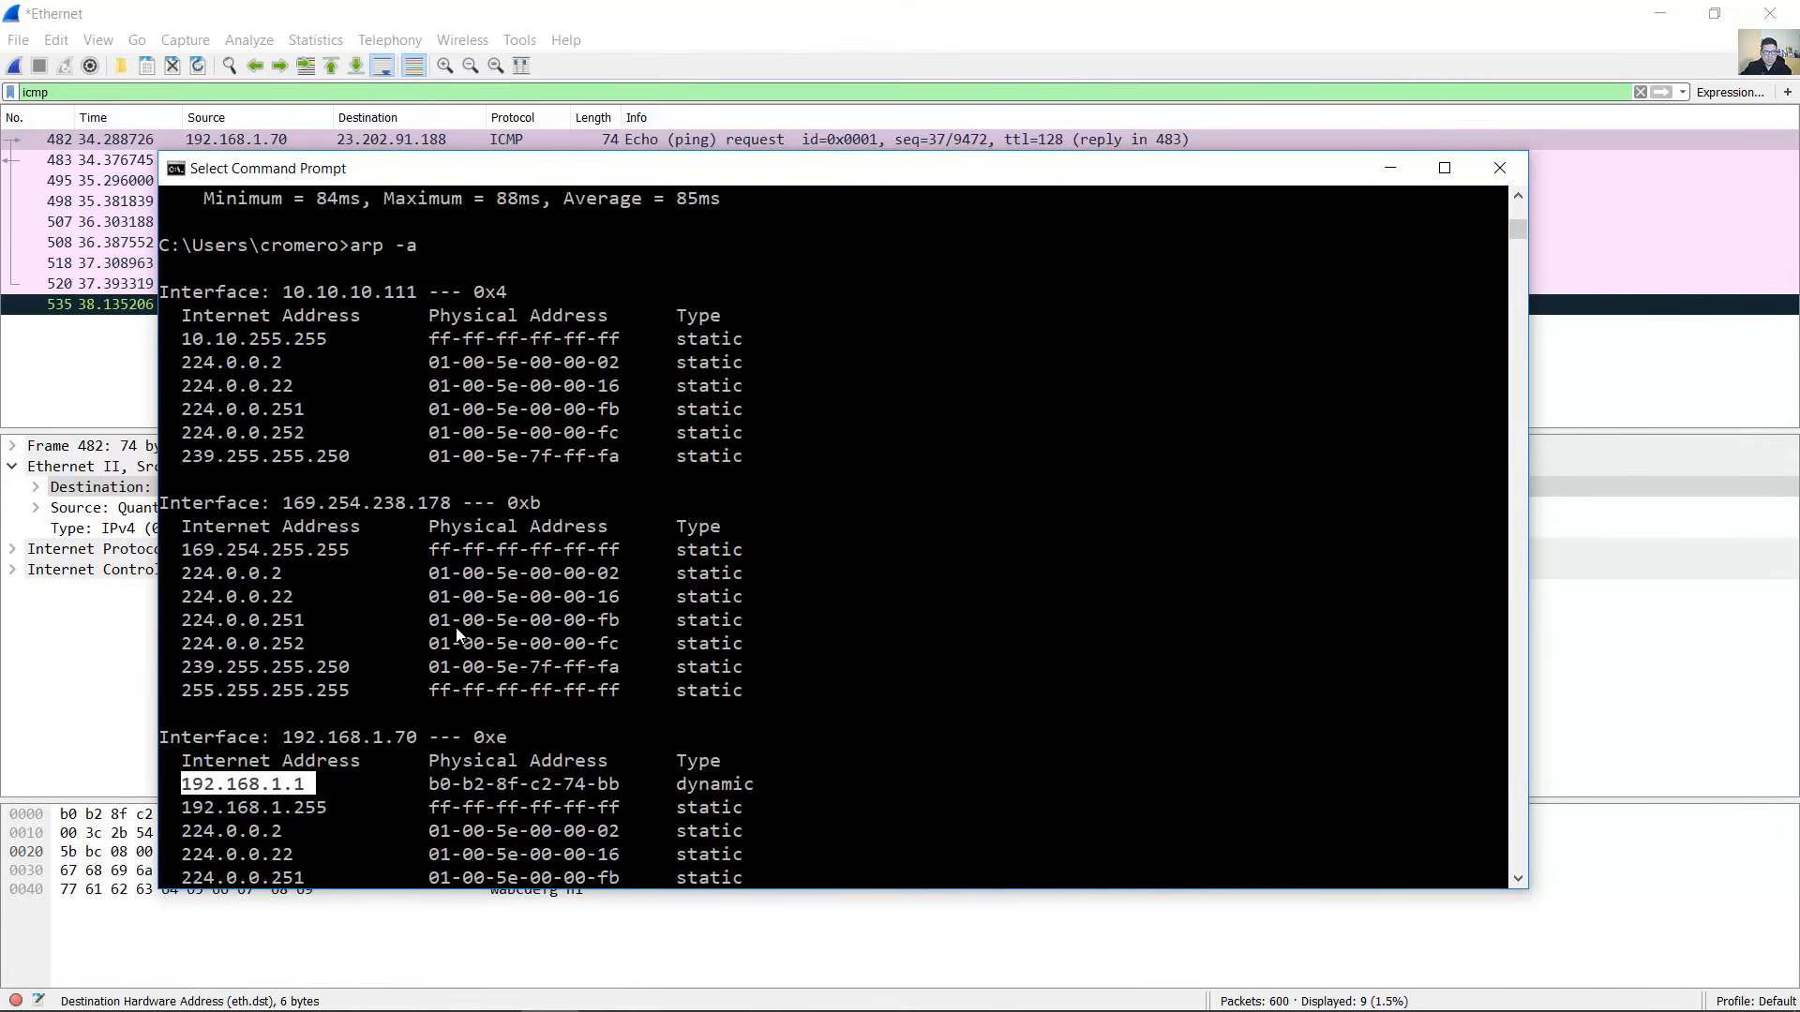
scroll(356, 695, down, 2)
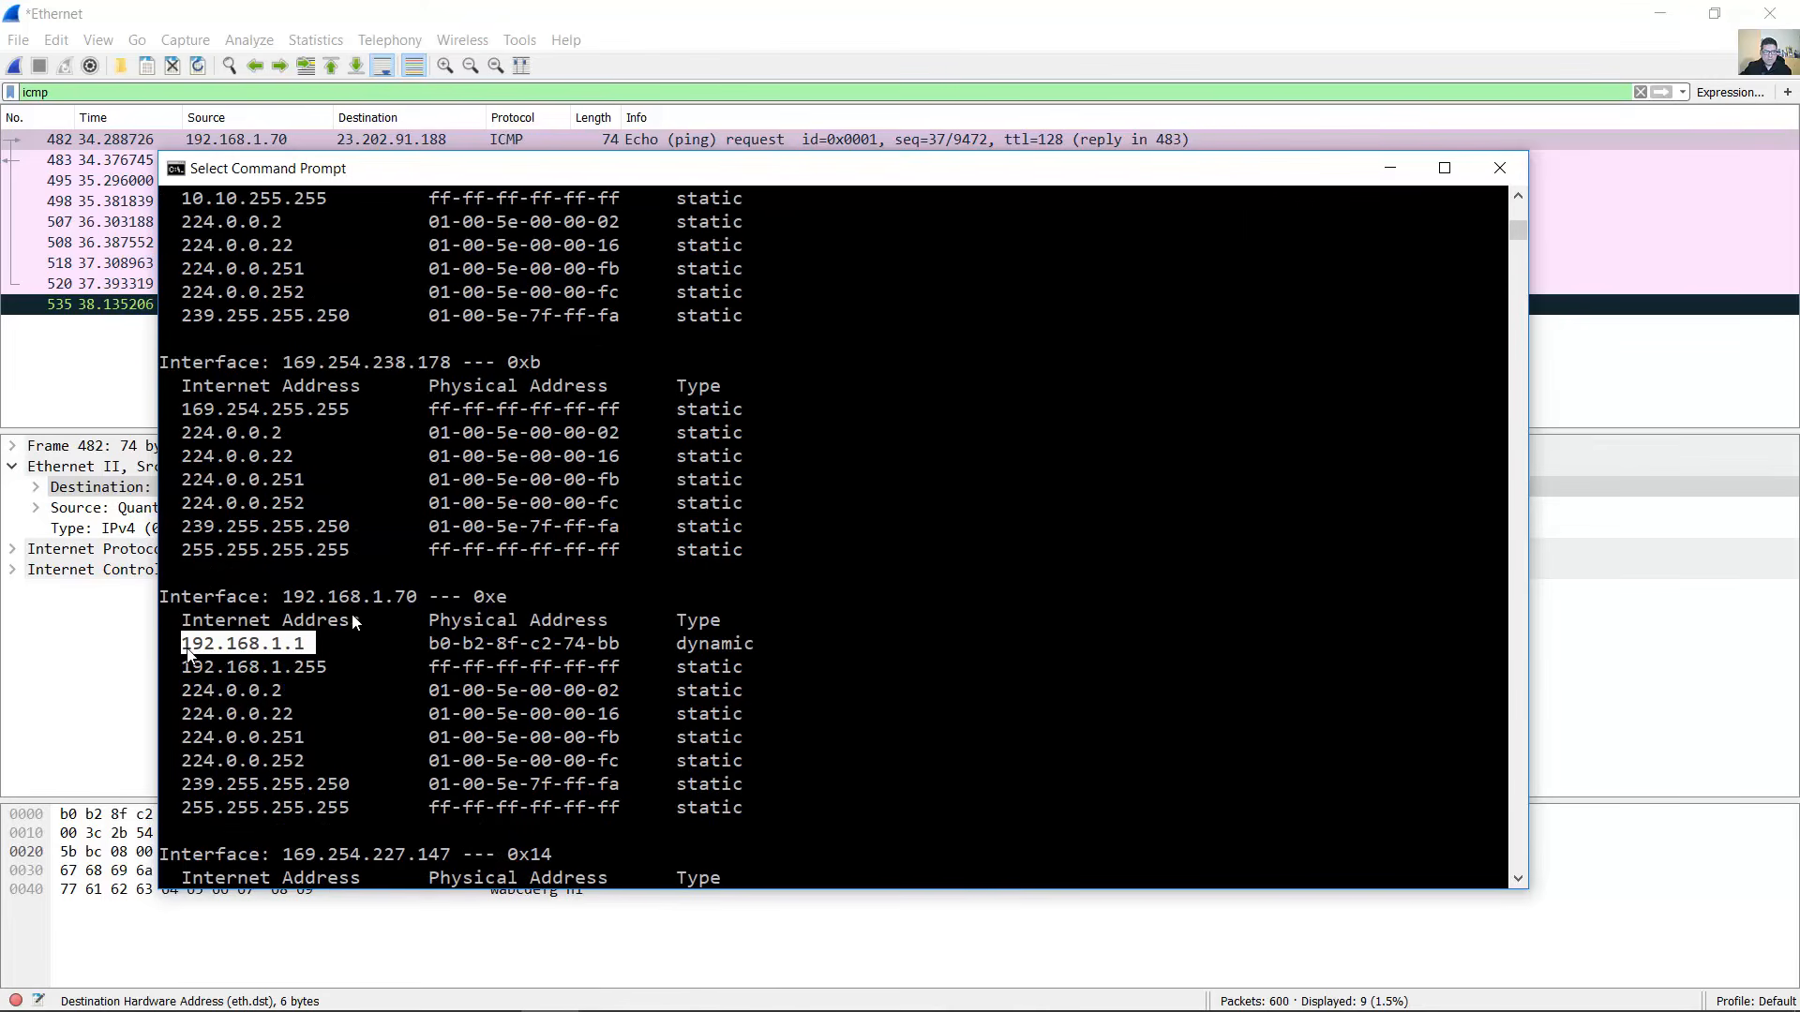
- Move Command Prompt aside to compare the gateway's highlighted physical address with frame 482's Ethernet II Destination, and select that line in Wireshark
drag(628, 171, 1071, 90)
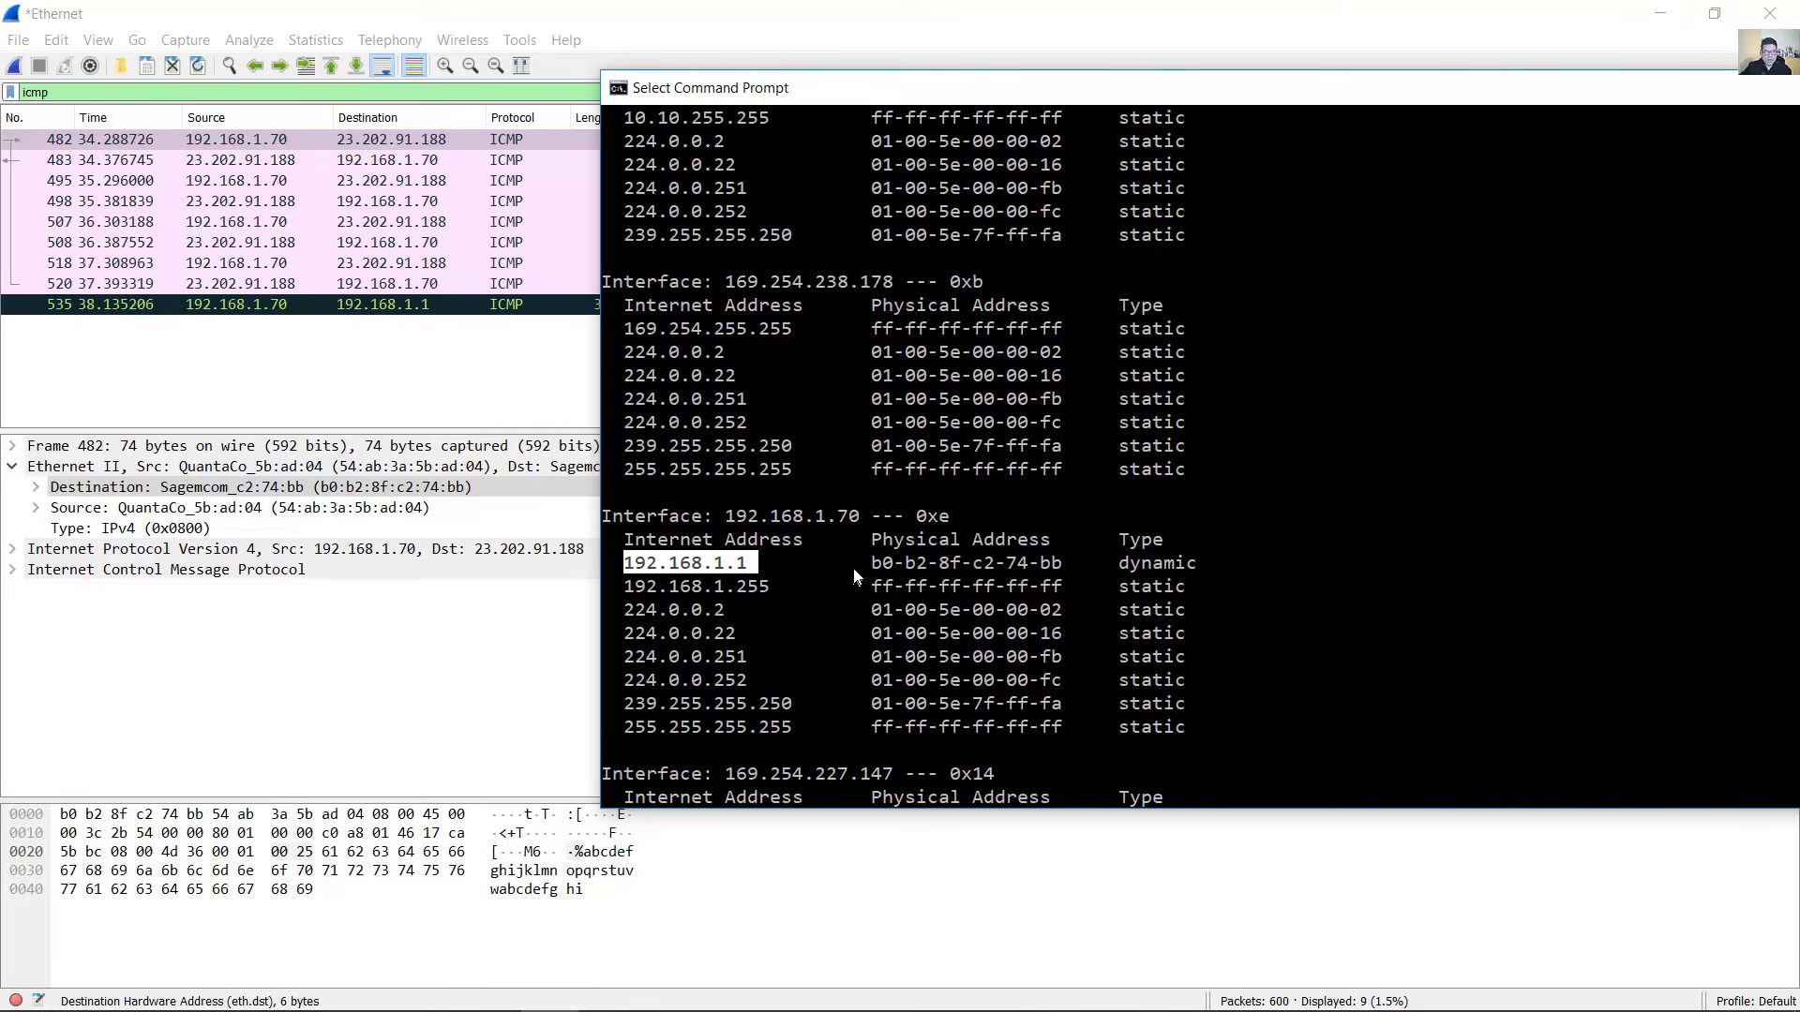
drag(873, 569, 1062, 572)
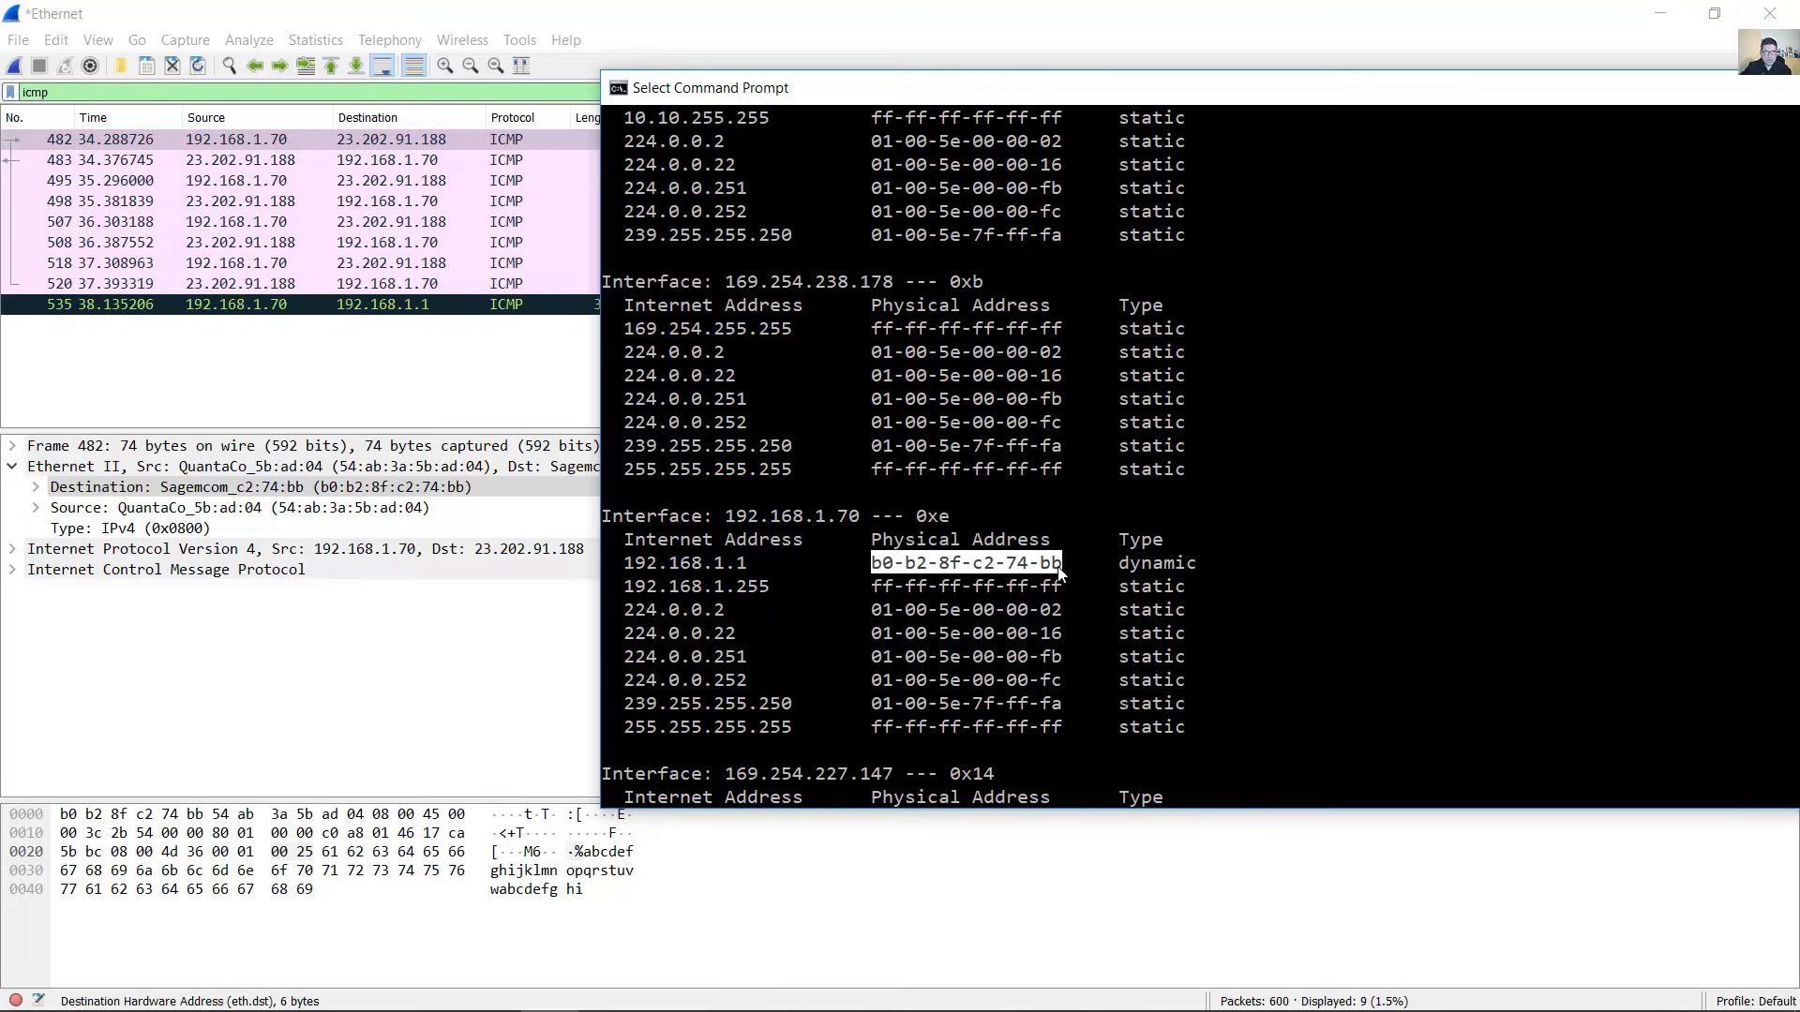
click(419, 487)
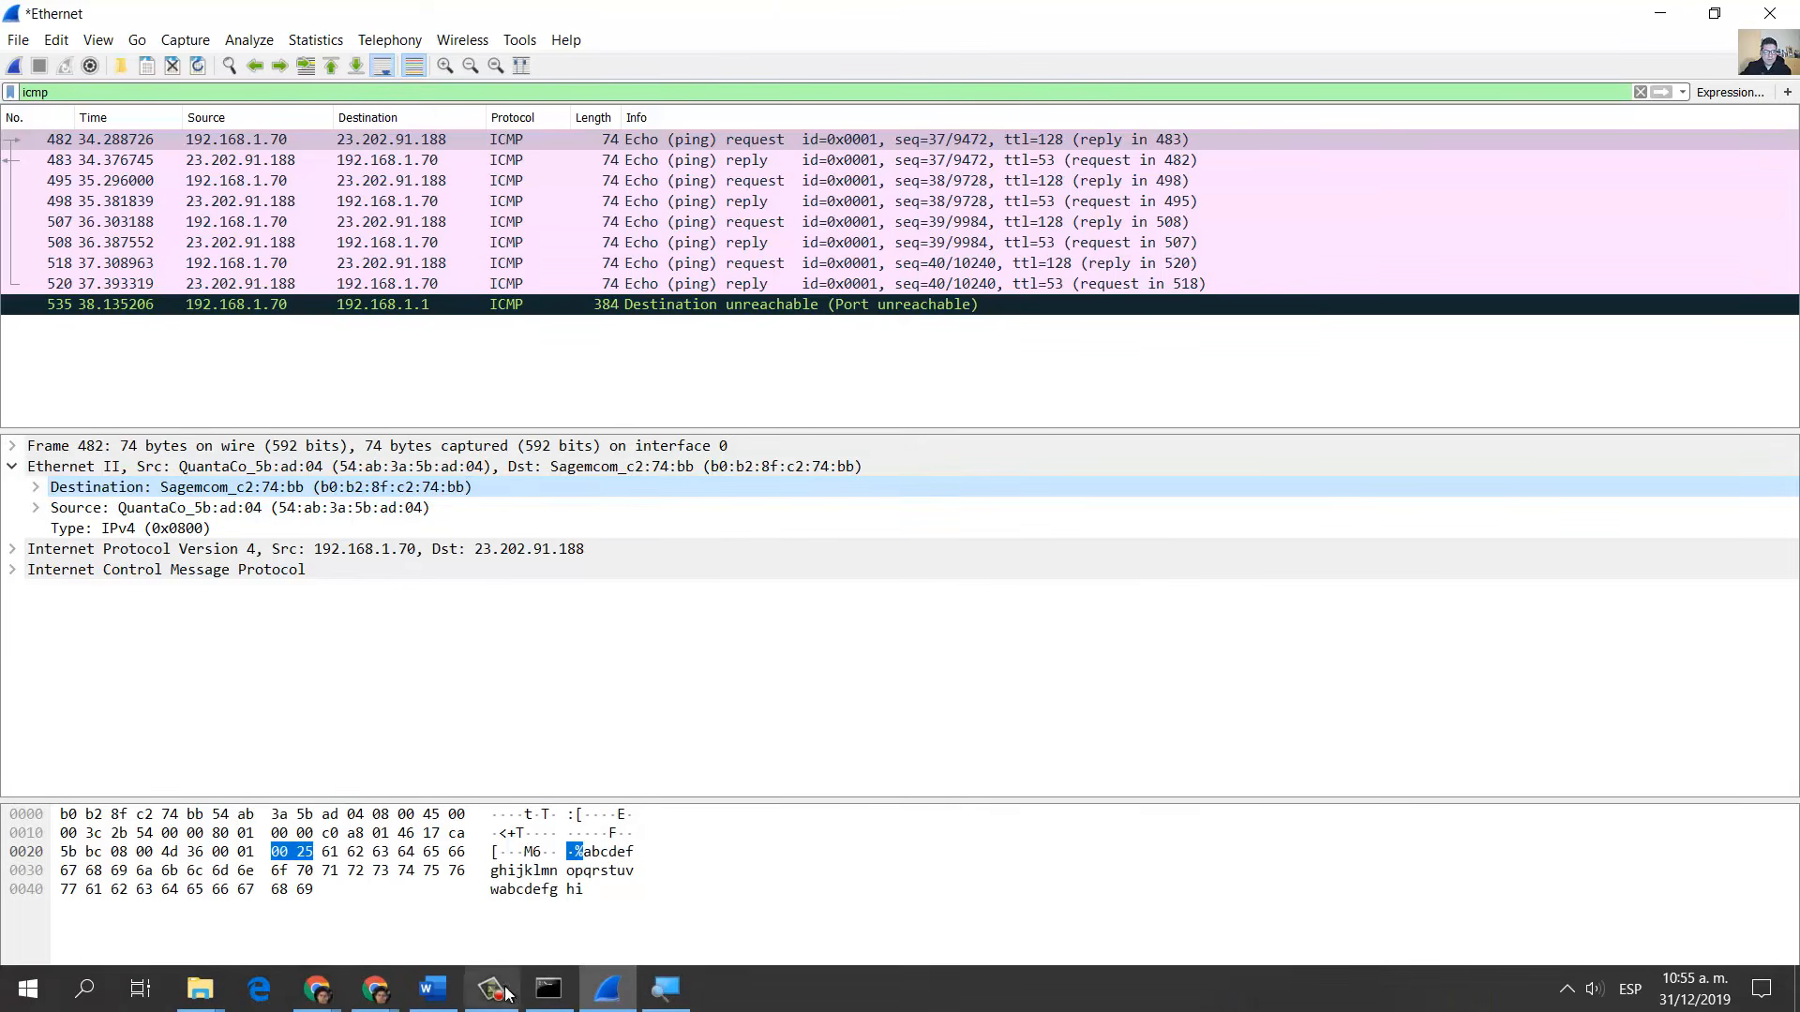
mouse_move(432, 989)
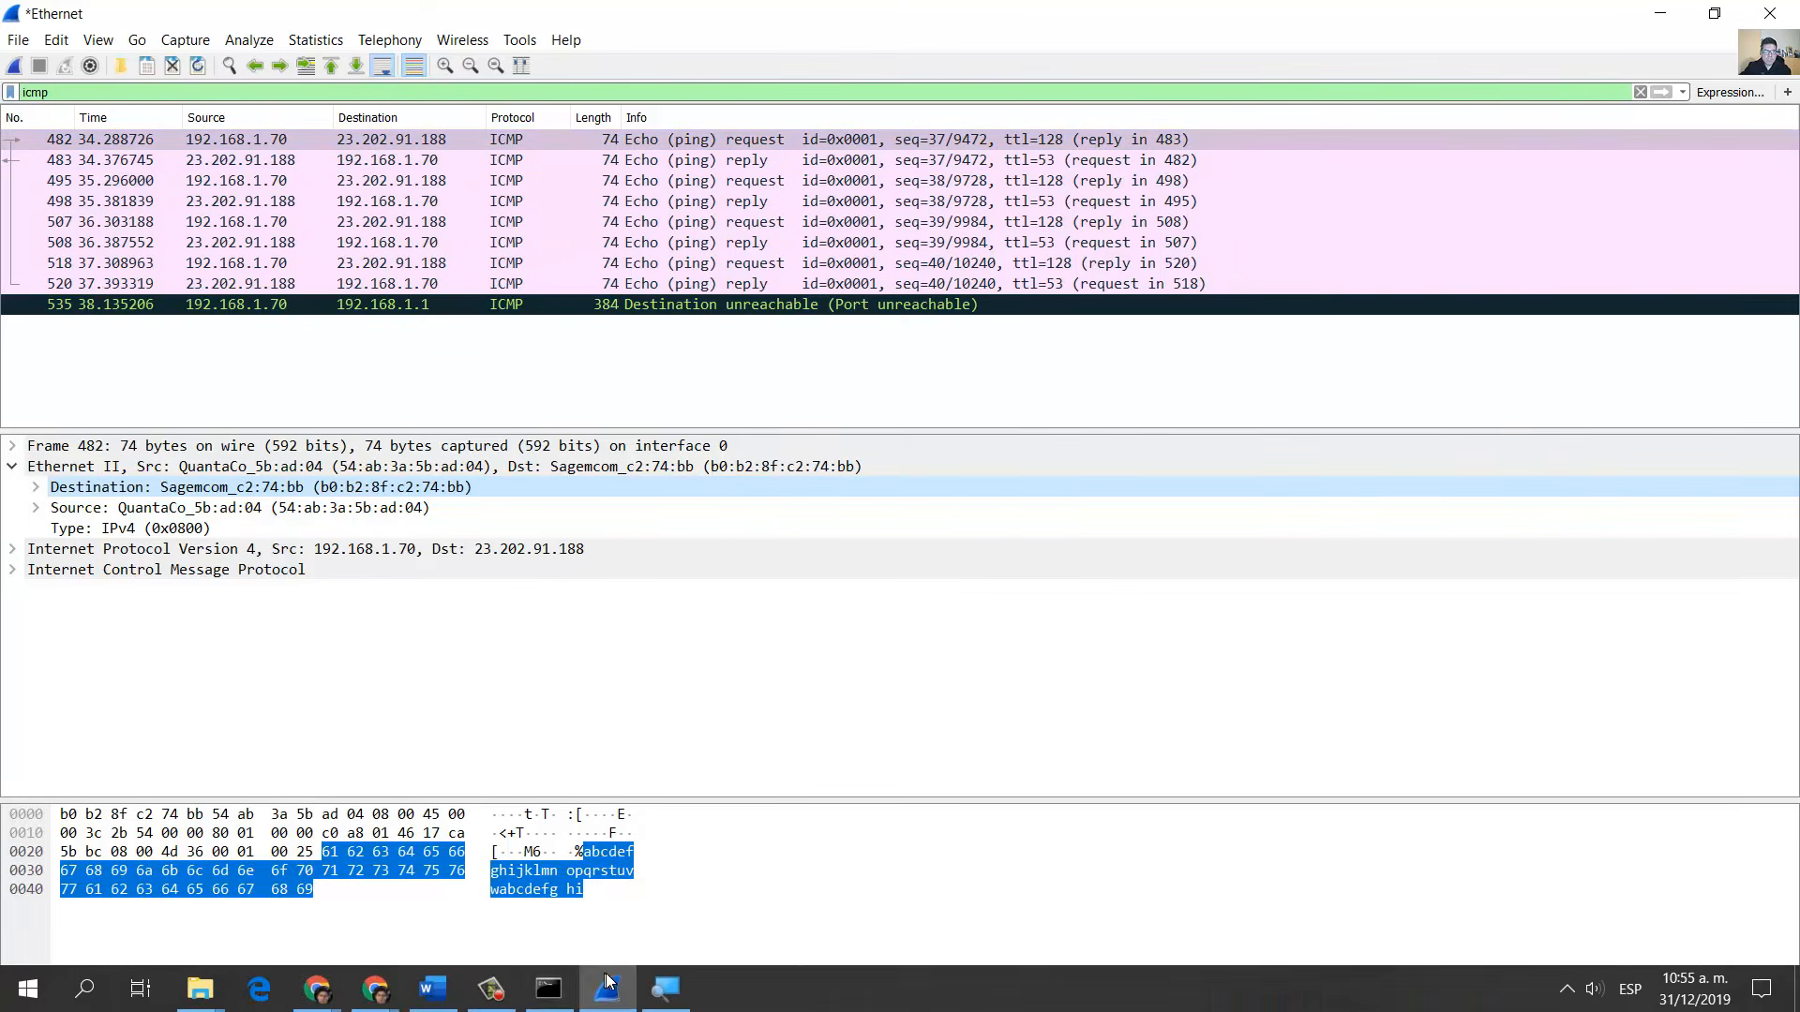
click(549, 989)
scroll(1145, 508, up, 15)
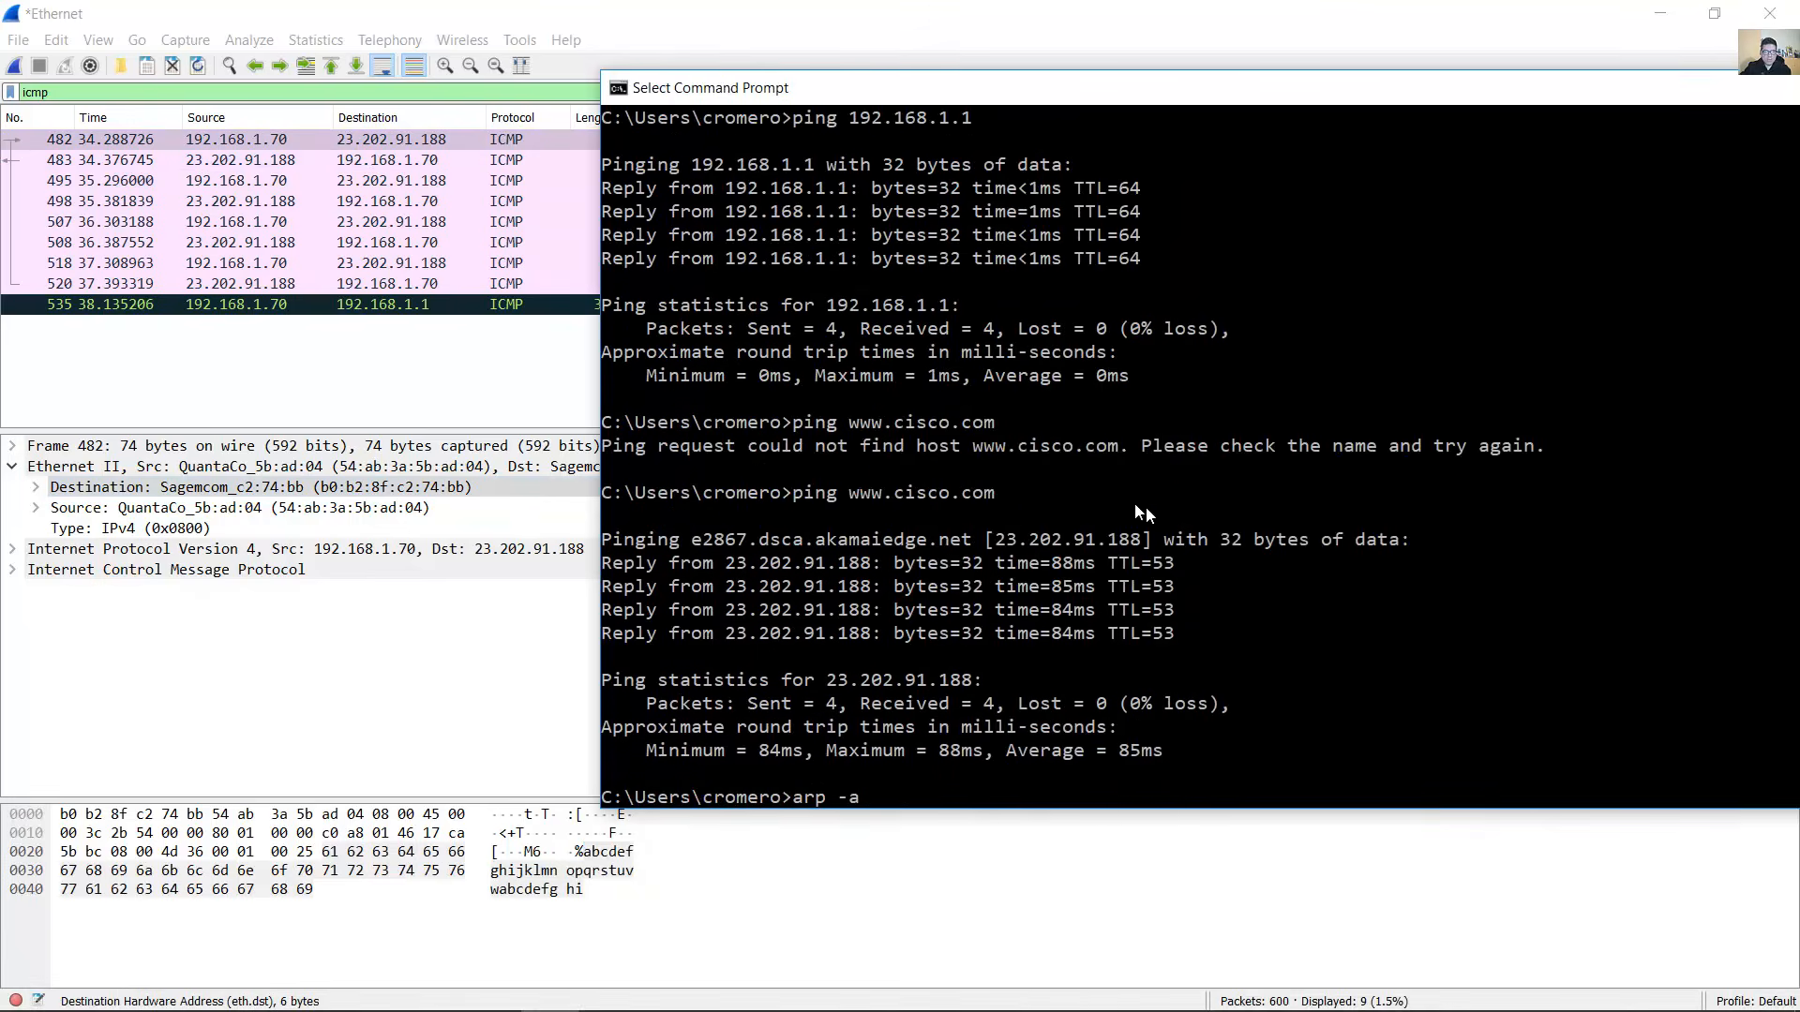
scroll(1161, 511, down, 5)
scroll(1161, 511, down, 4)
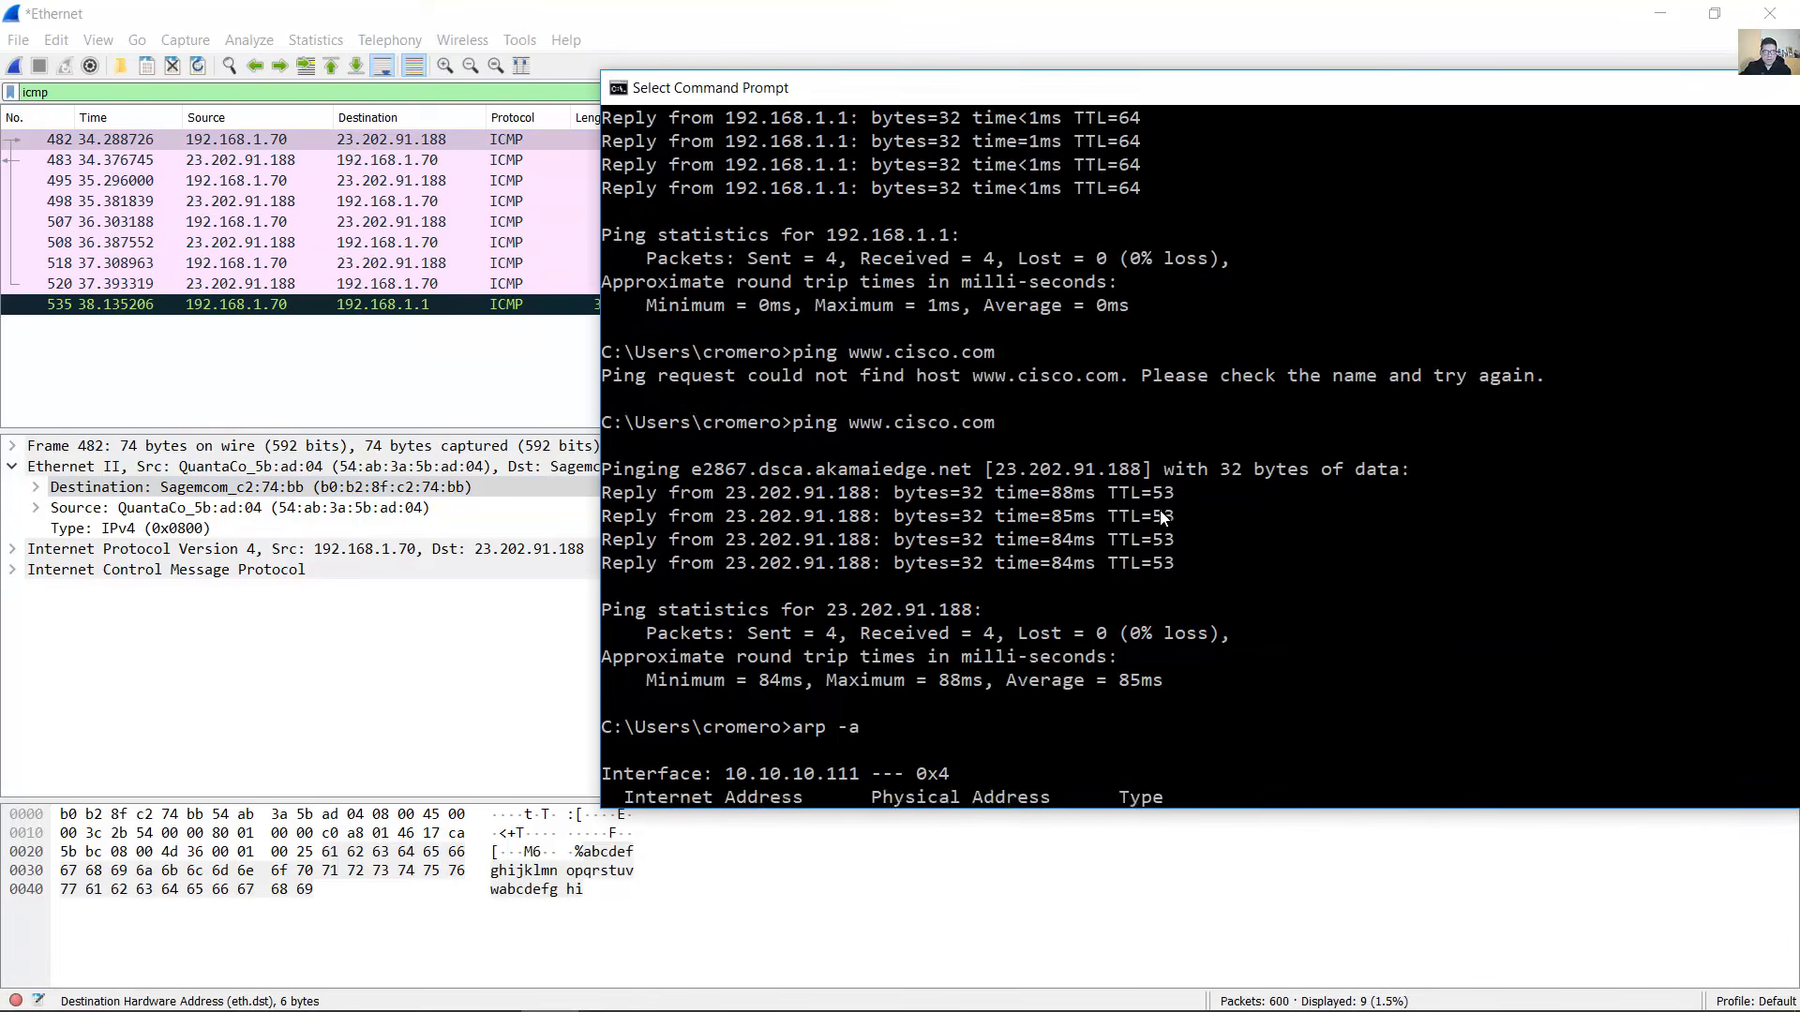
drag(996, 401, 1136, 409)
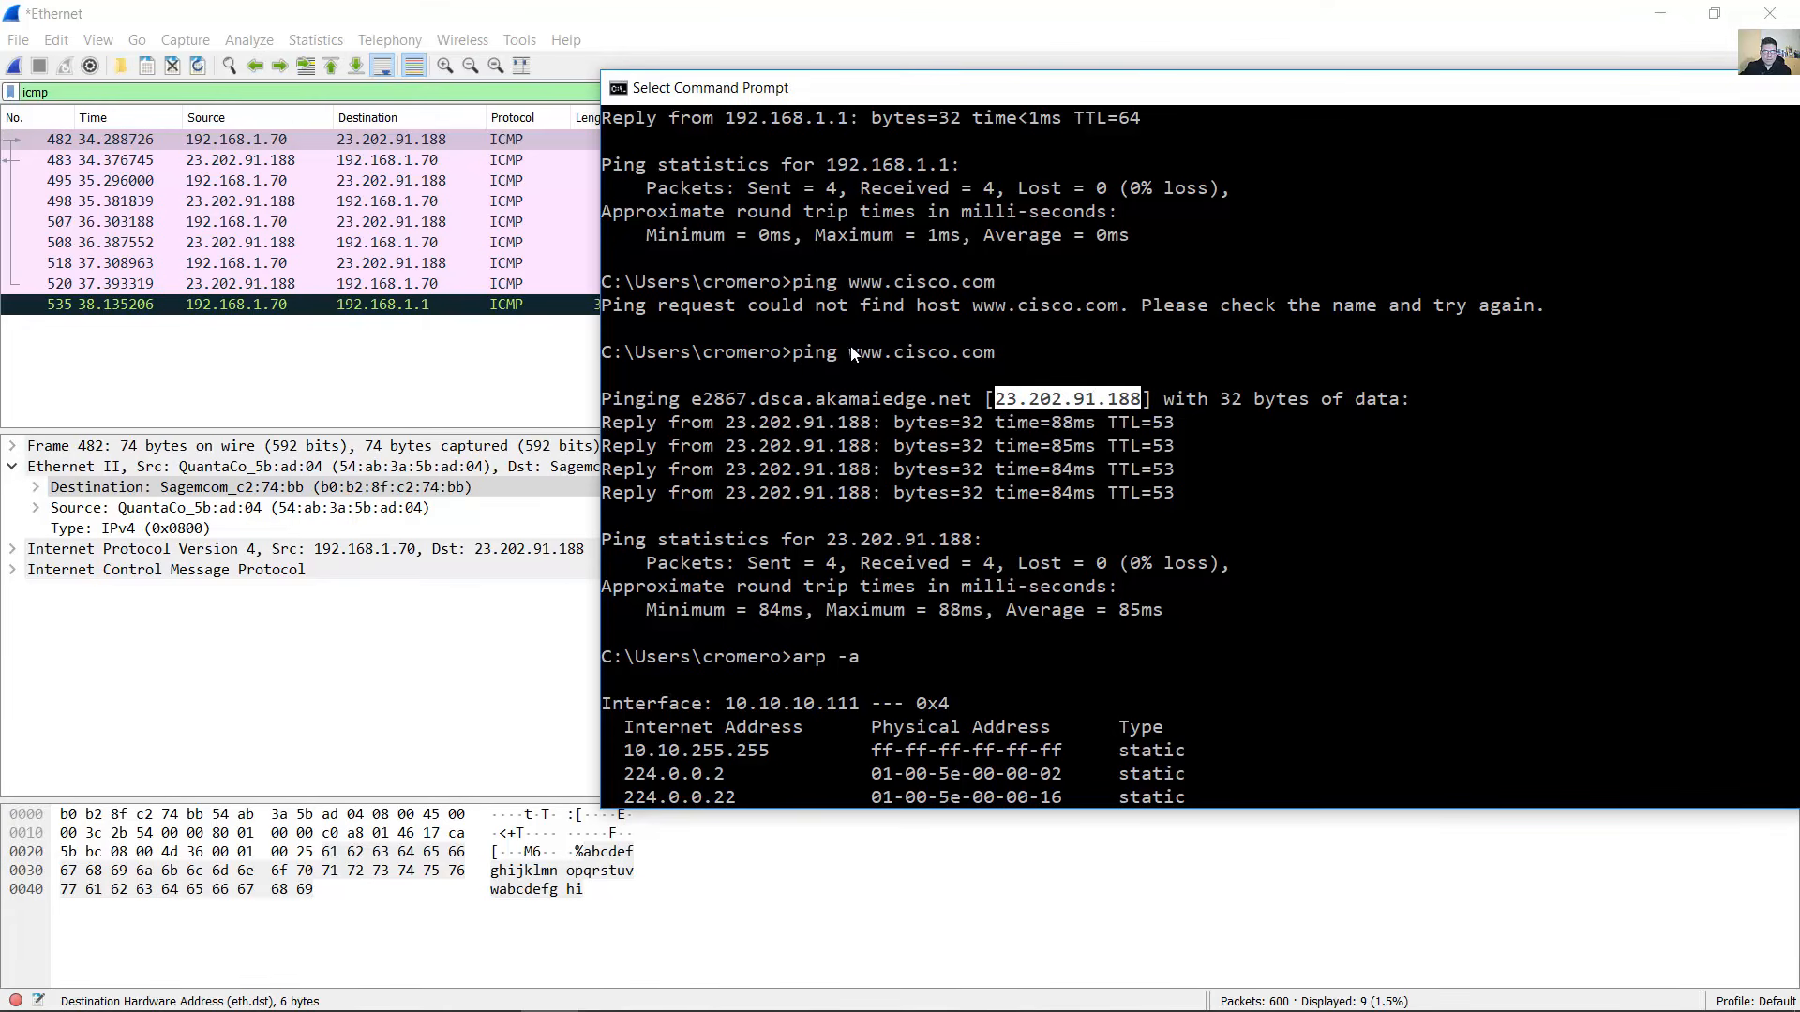
- Switch to the lab document in Word and highlight the question about source and destination IP addresses in the frame's data field
click(1297, 15)
click(429, 989)
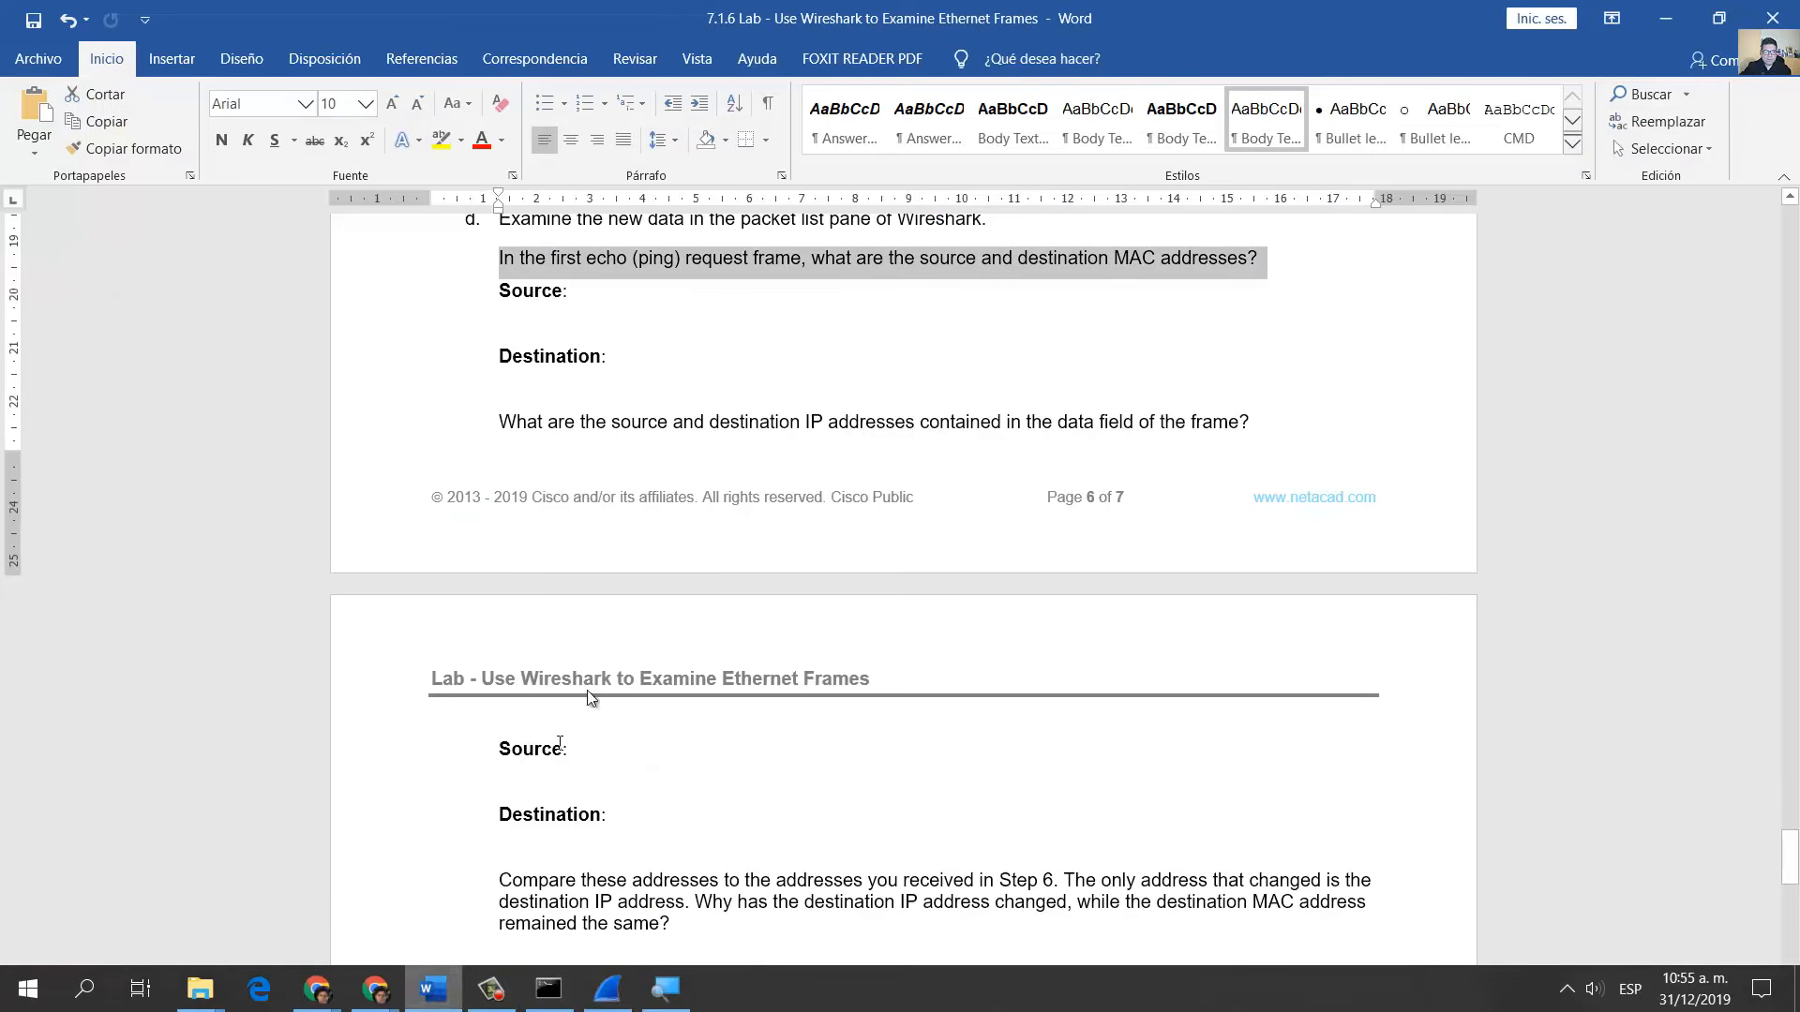
scroll(579, 413, down, 3)
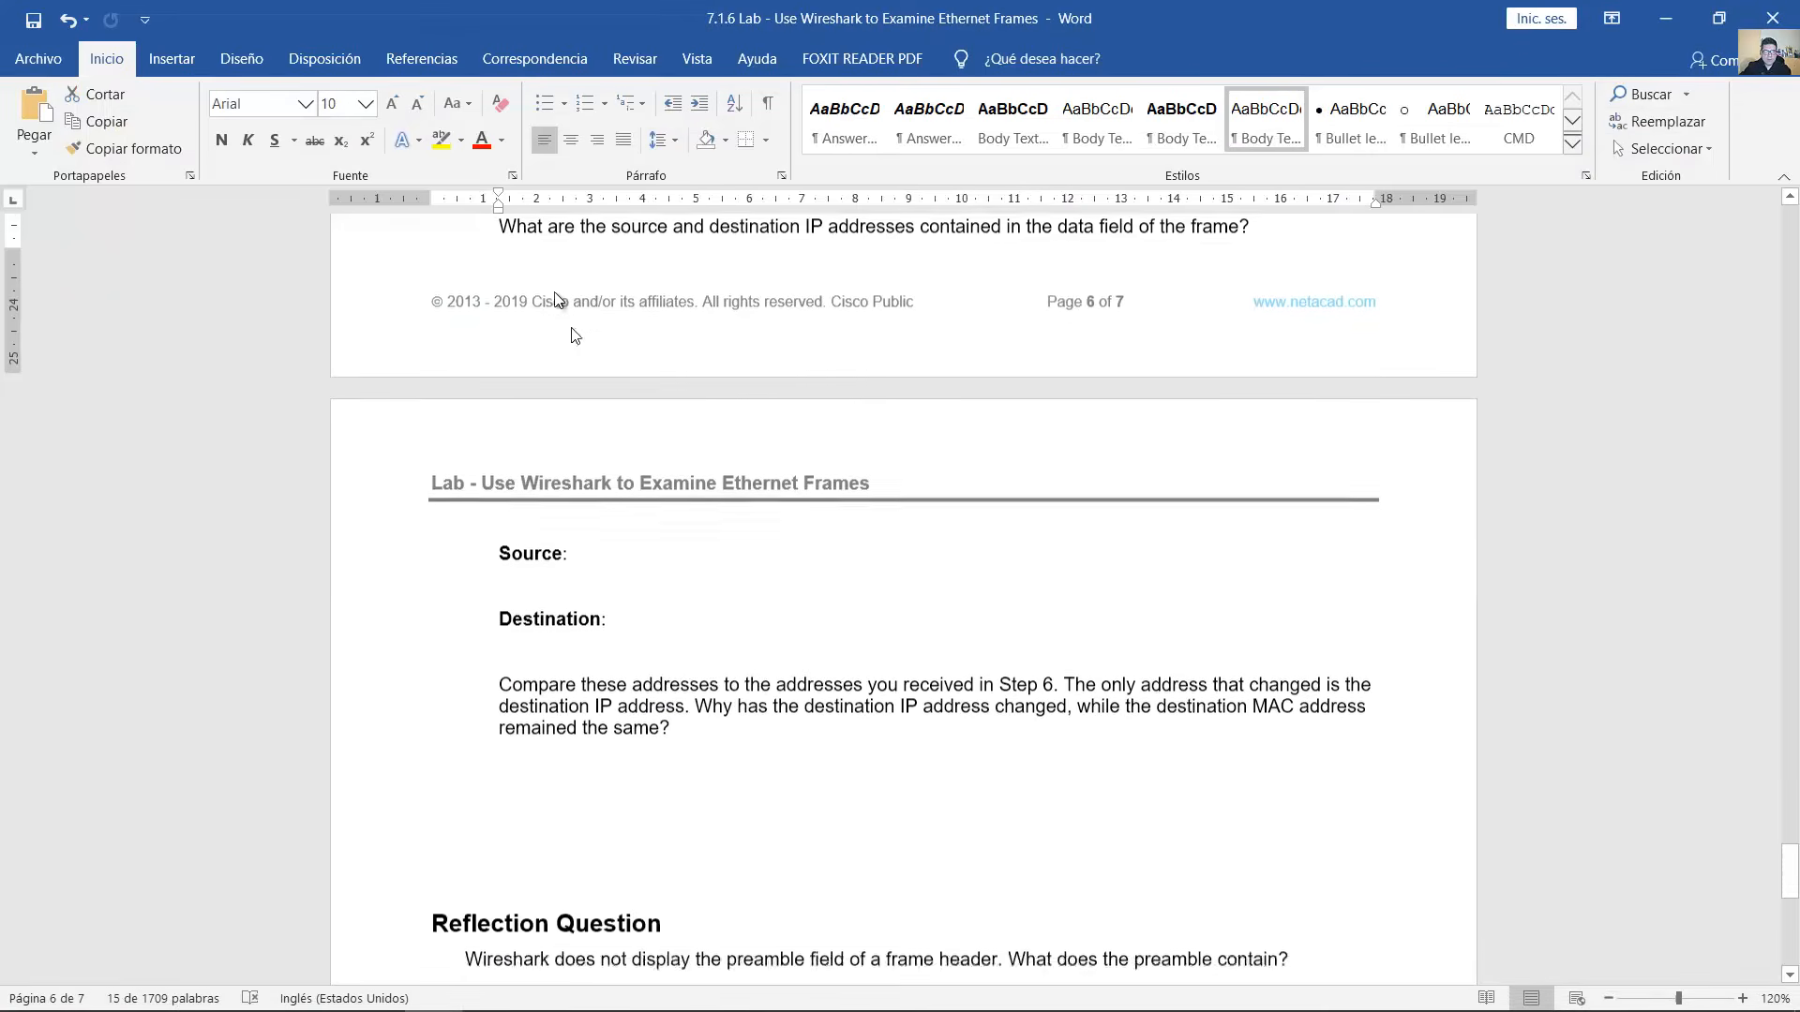
drag(501, 284, 1257, 286)
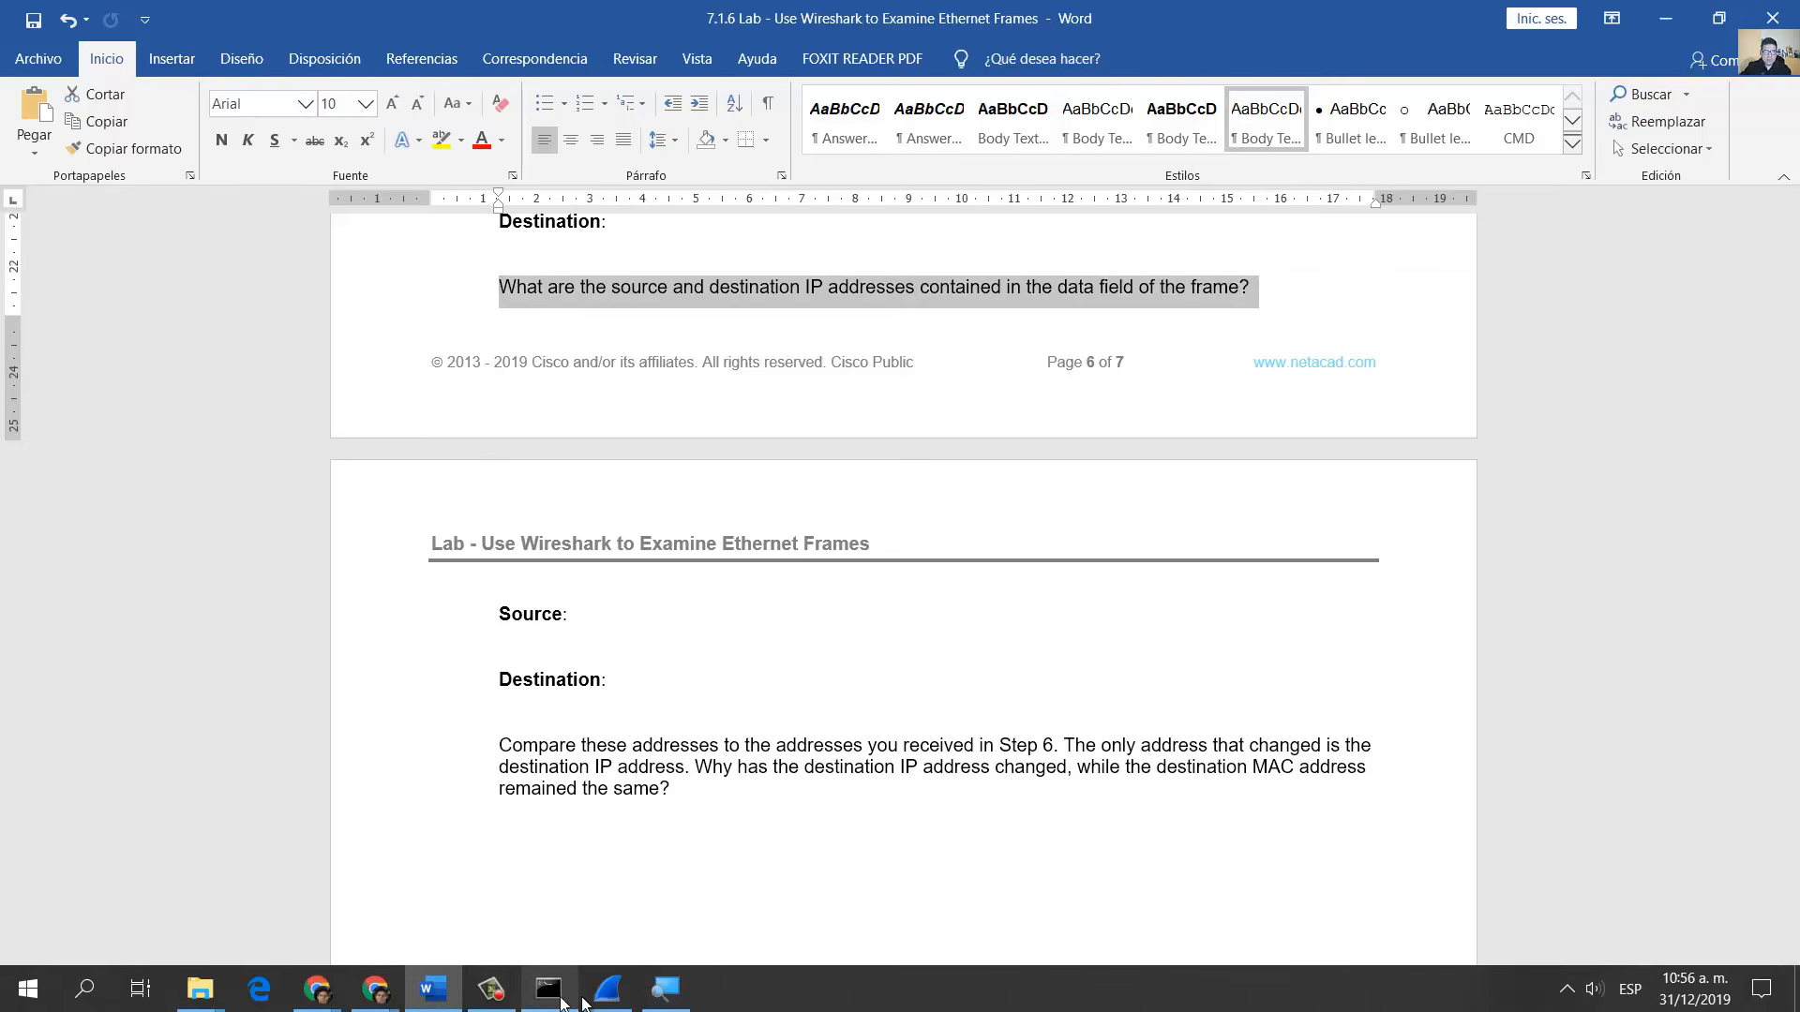
- Switch to Wireshark, expand frame 482's Internet Protocol Version 4 details, and select its Source and Destination address lines
click(610, 1000)
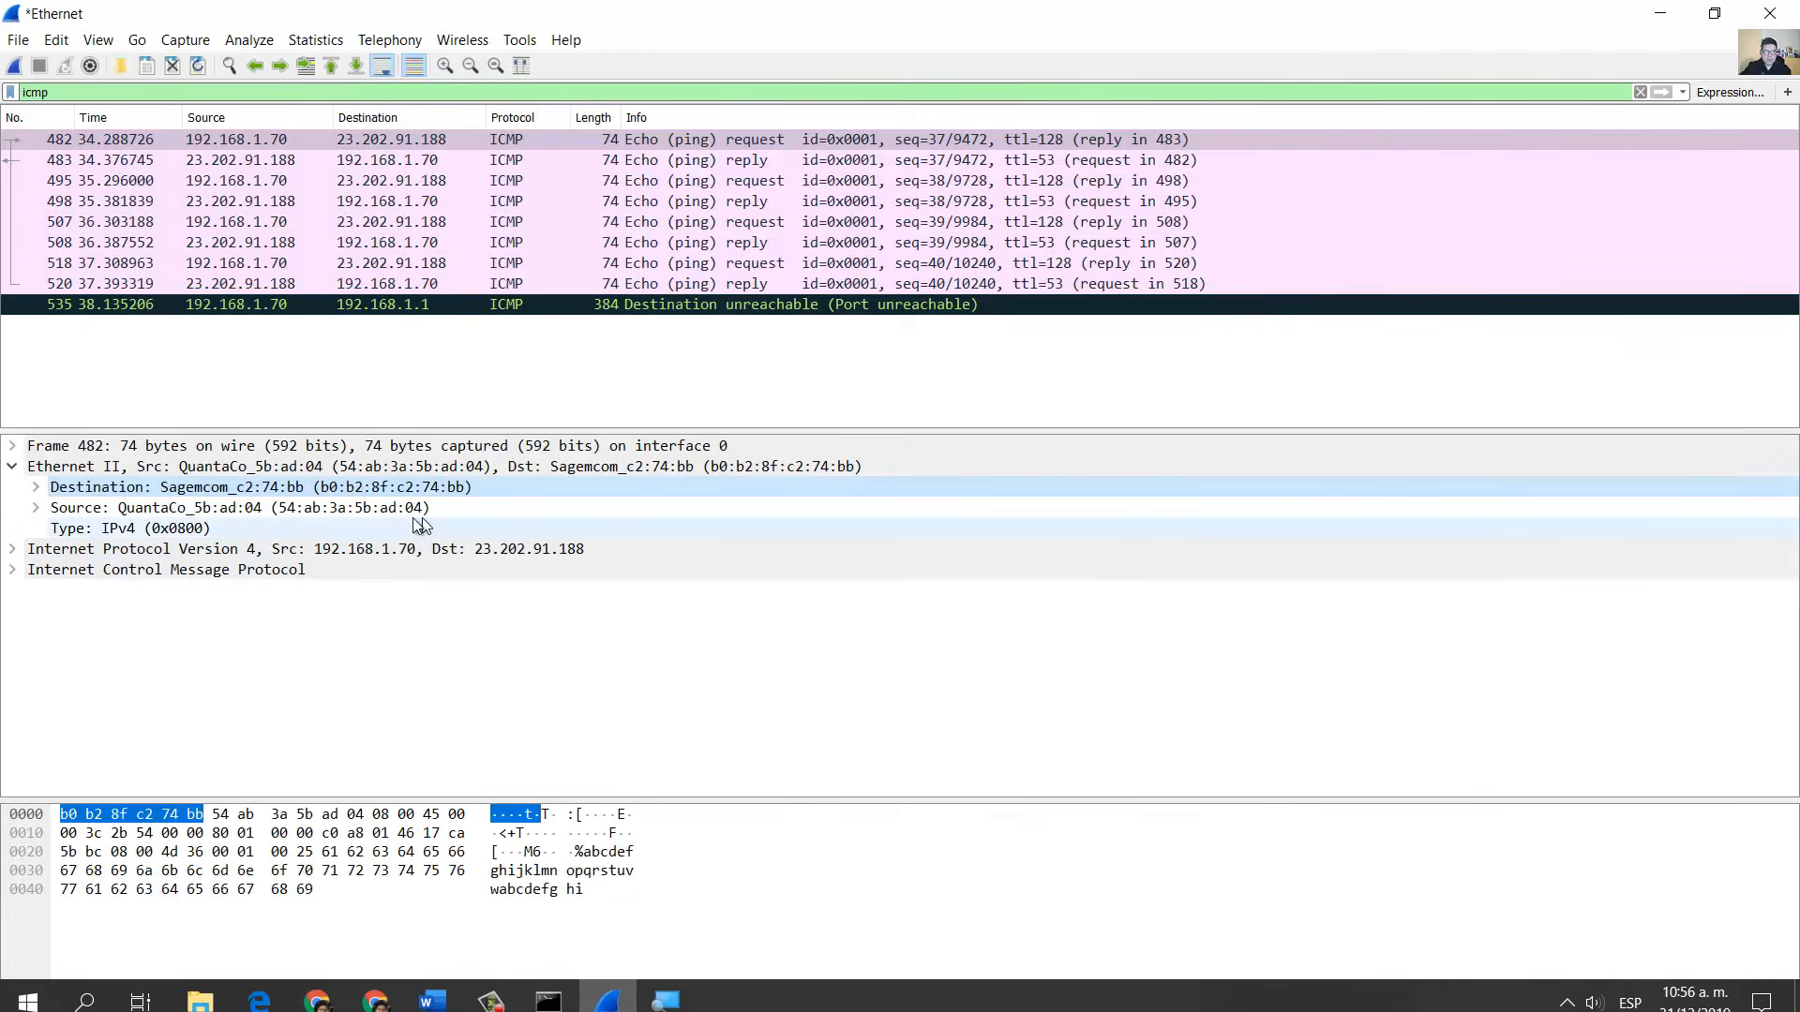
click(51, 555)
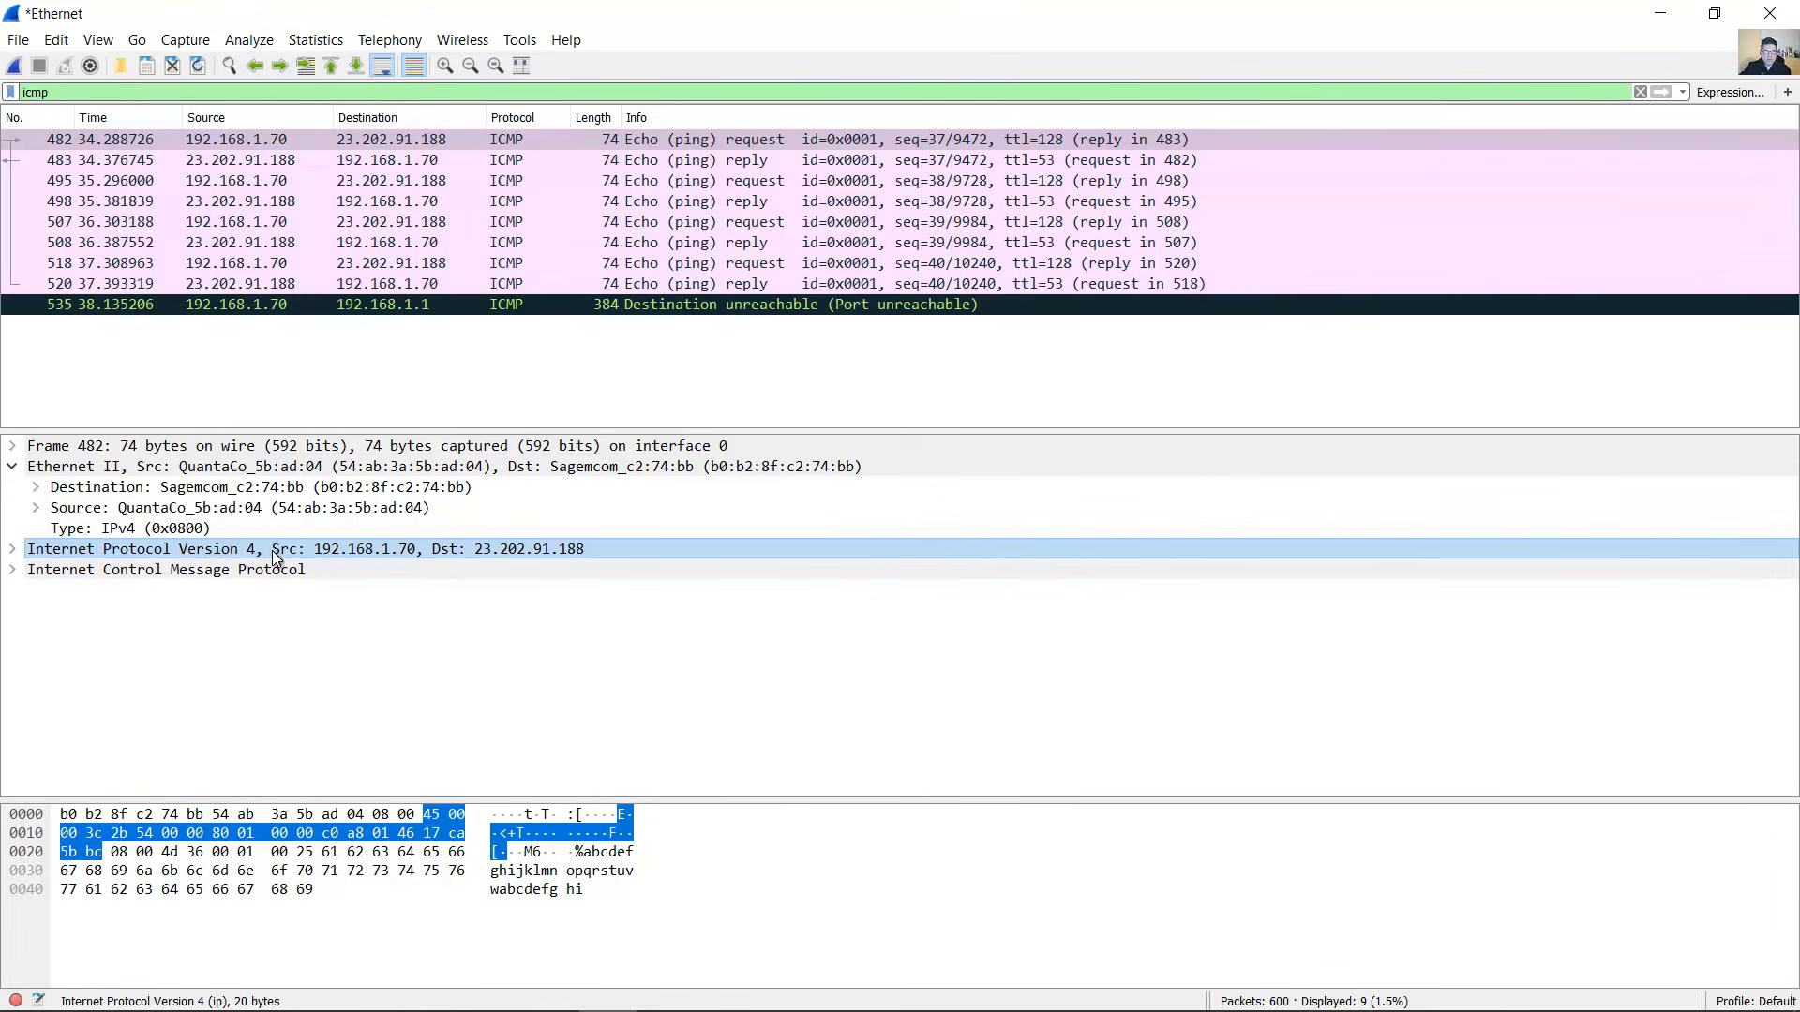
click(23, 549)
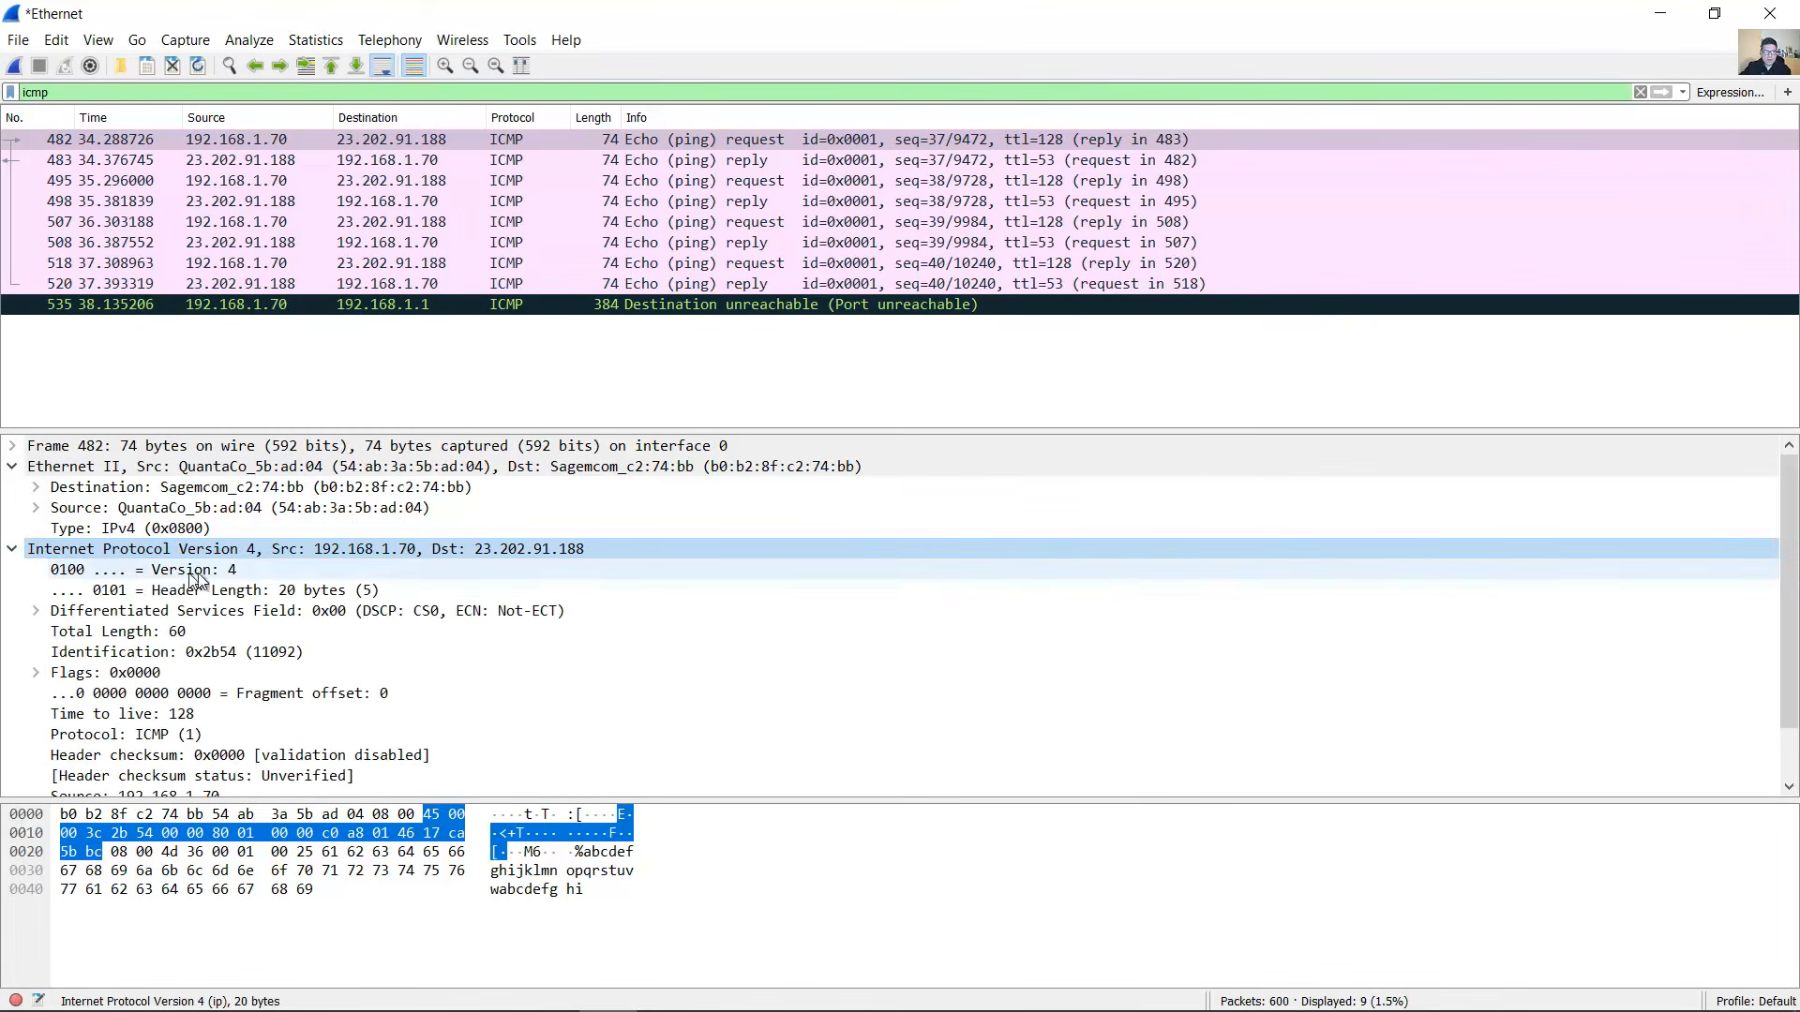
scroll(242, 619, down, 1)
click(187, 736)
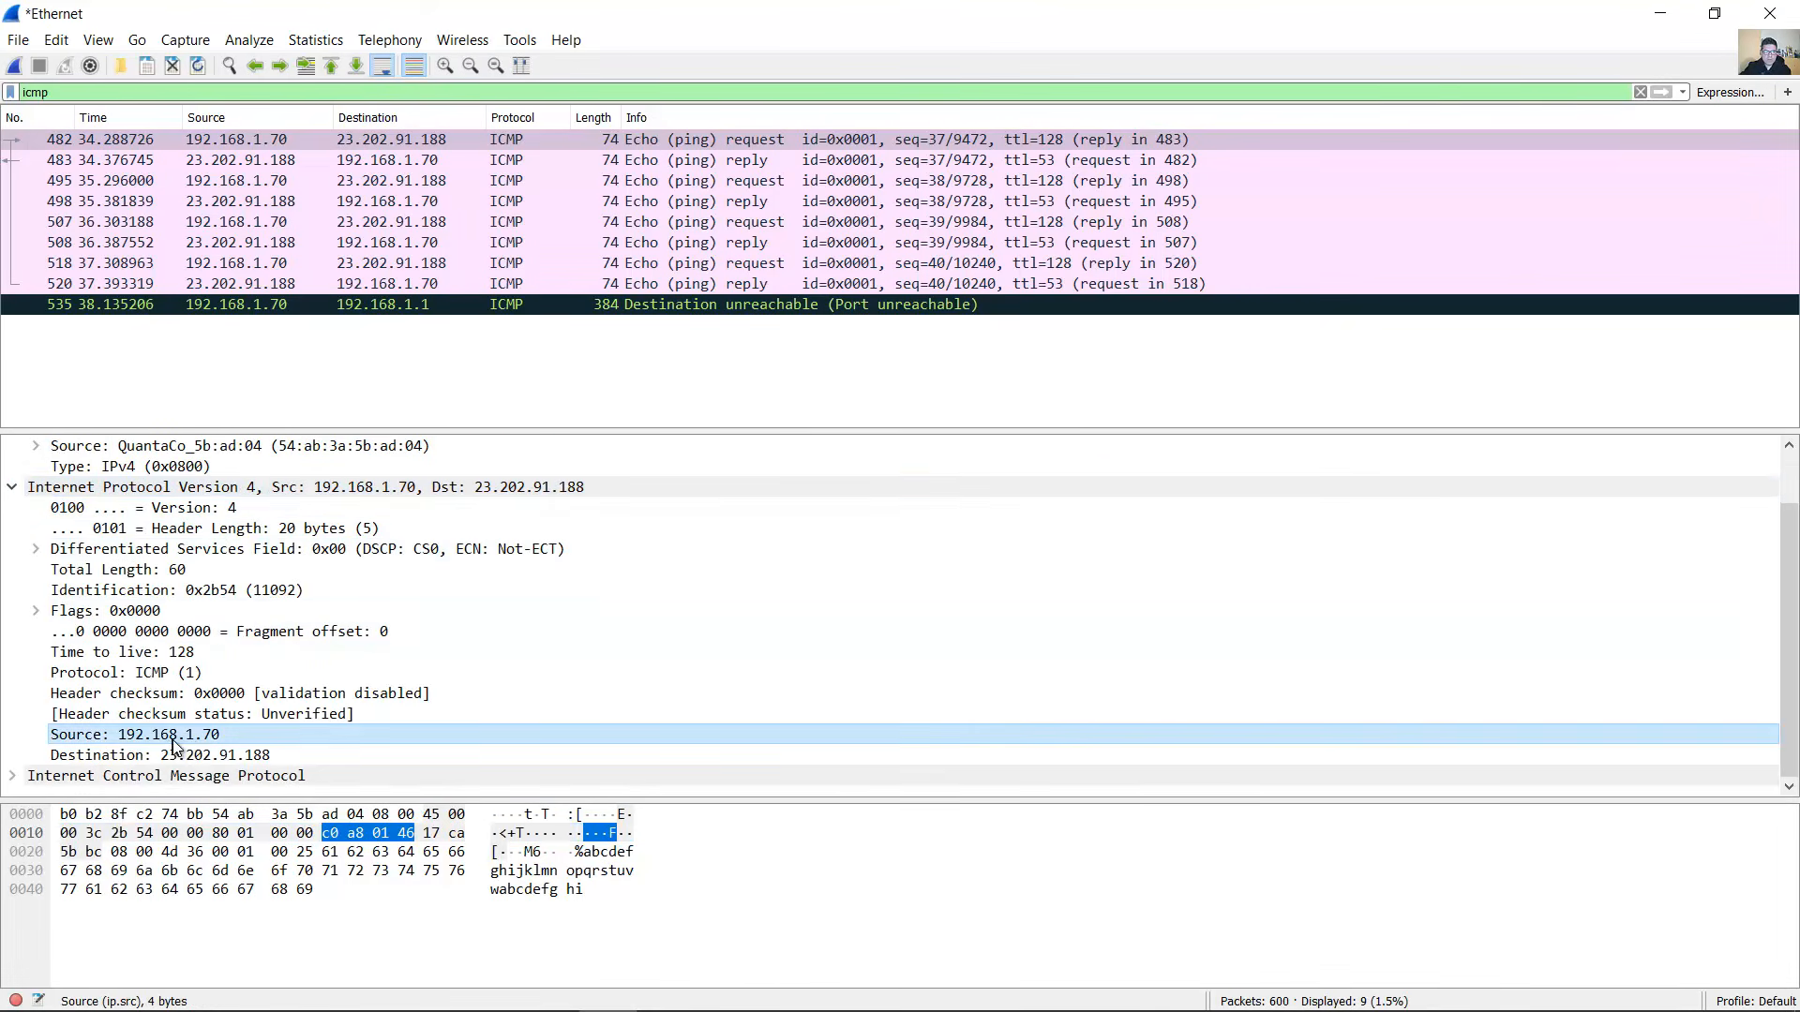
click(208, 756)
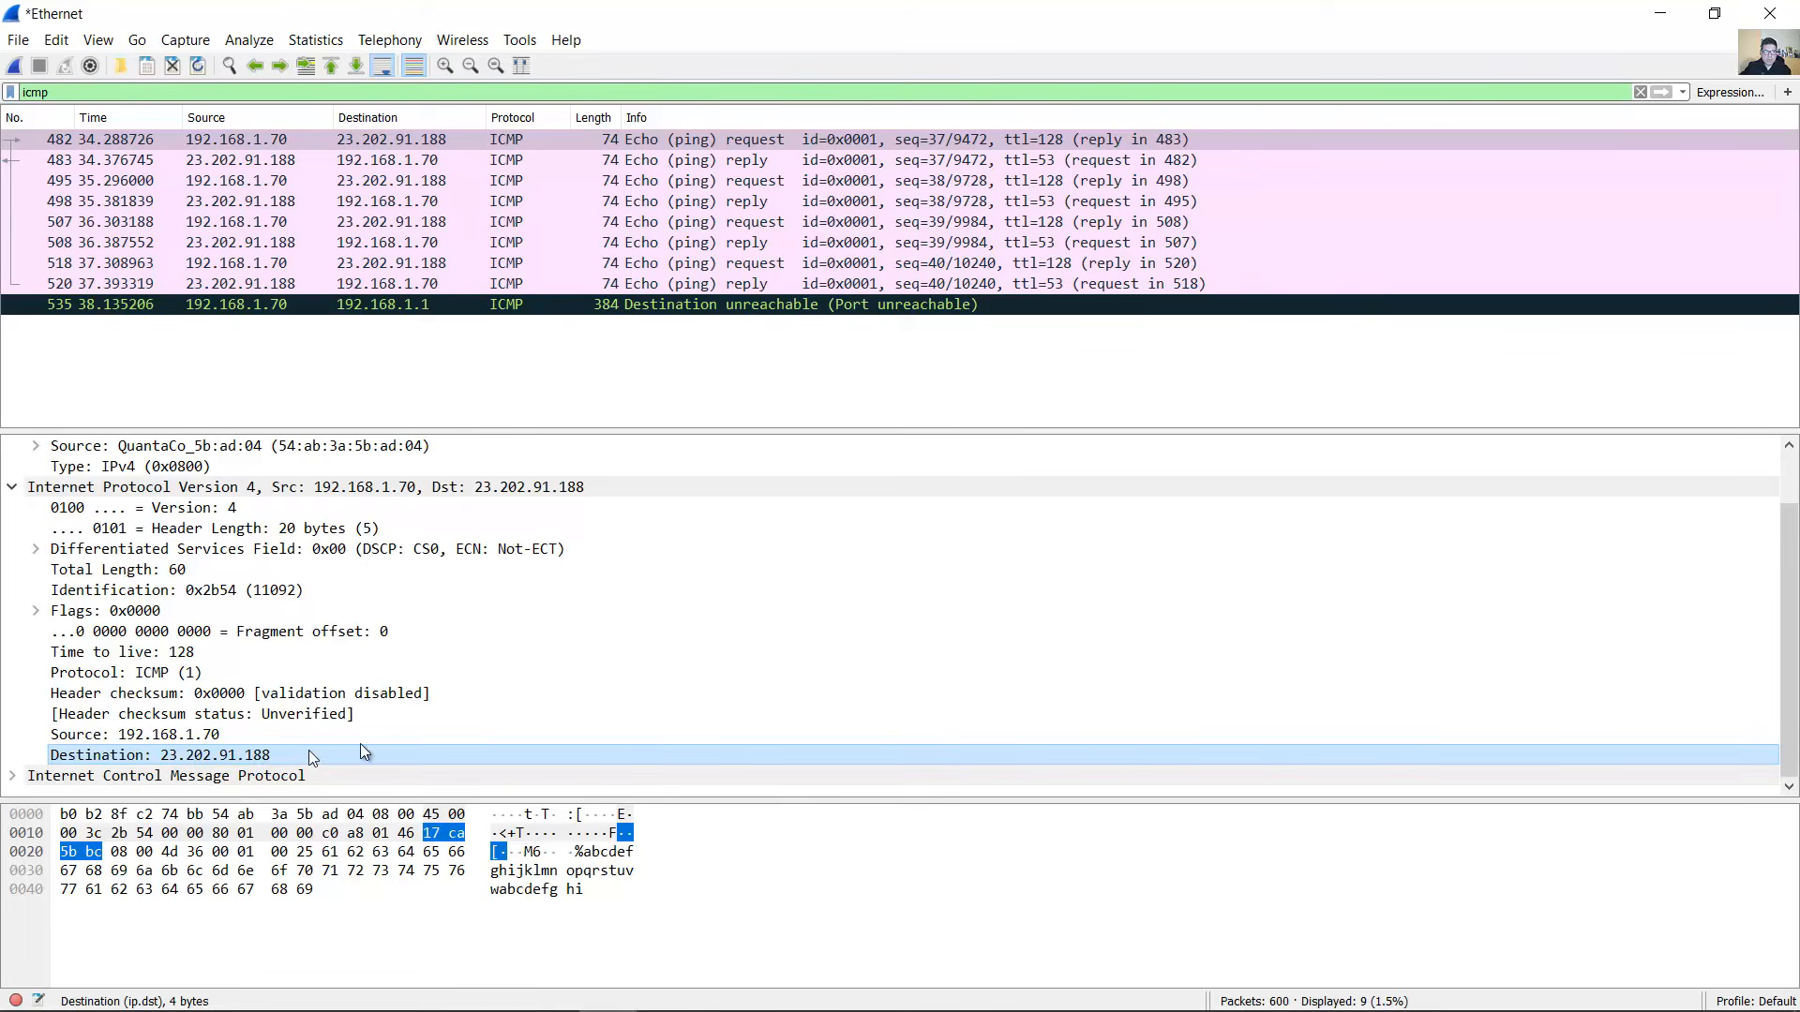
- Return to the lab document and highlight the question on why the destination IP changed while the MAC stayed the same, including its answer area
click(1661, 9)
scroll(937, 525, down, 6)
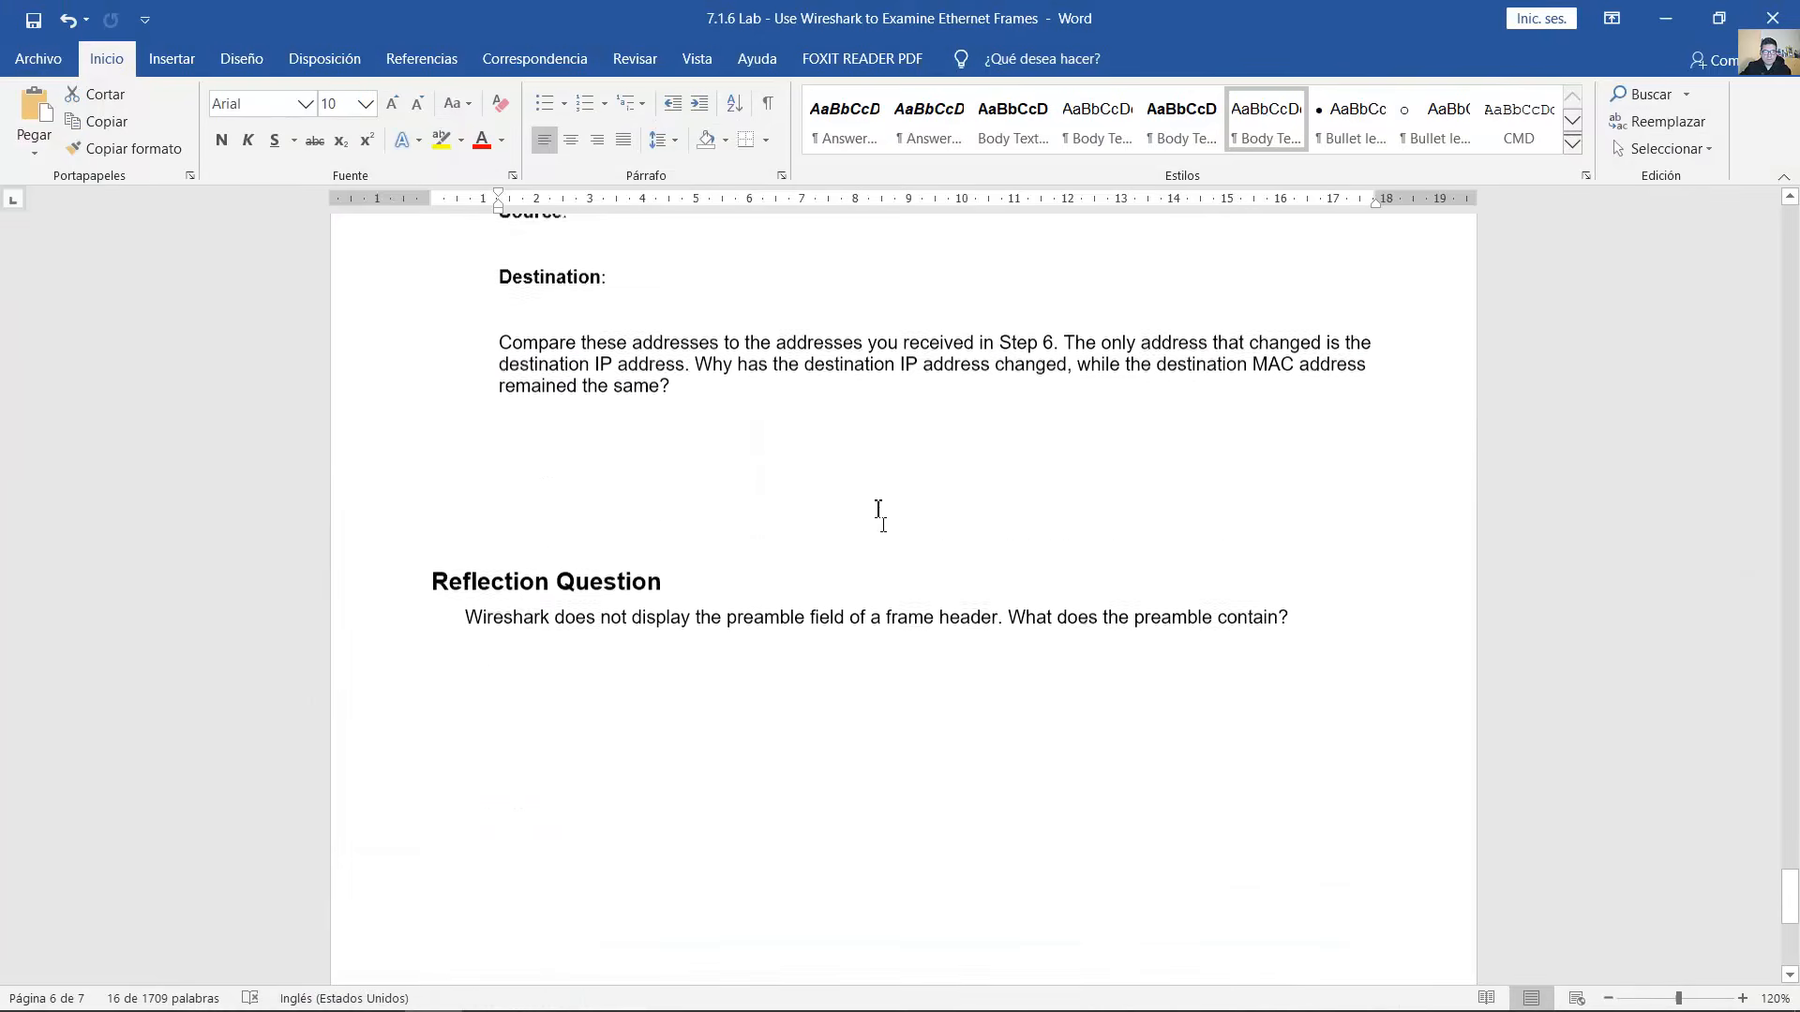
scroll(878, 509, down, 1)
scroll(568, 325, up, 1)
drag(496, 348, 700, 385)
drag(566, 436, 626, 509)
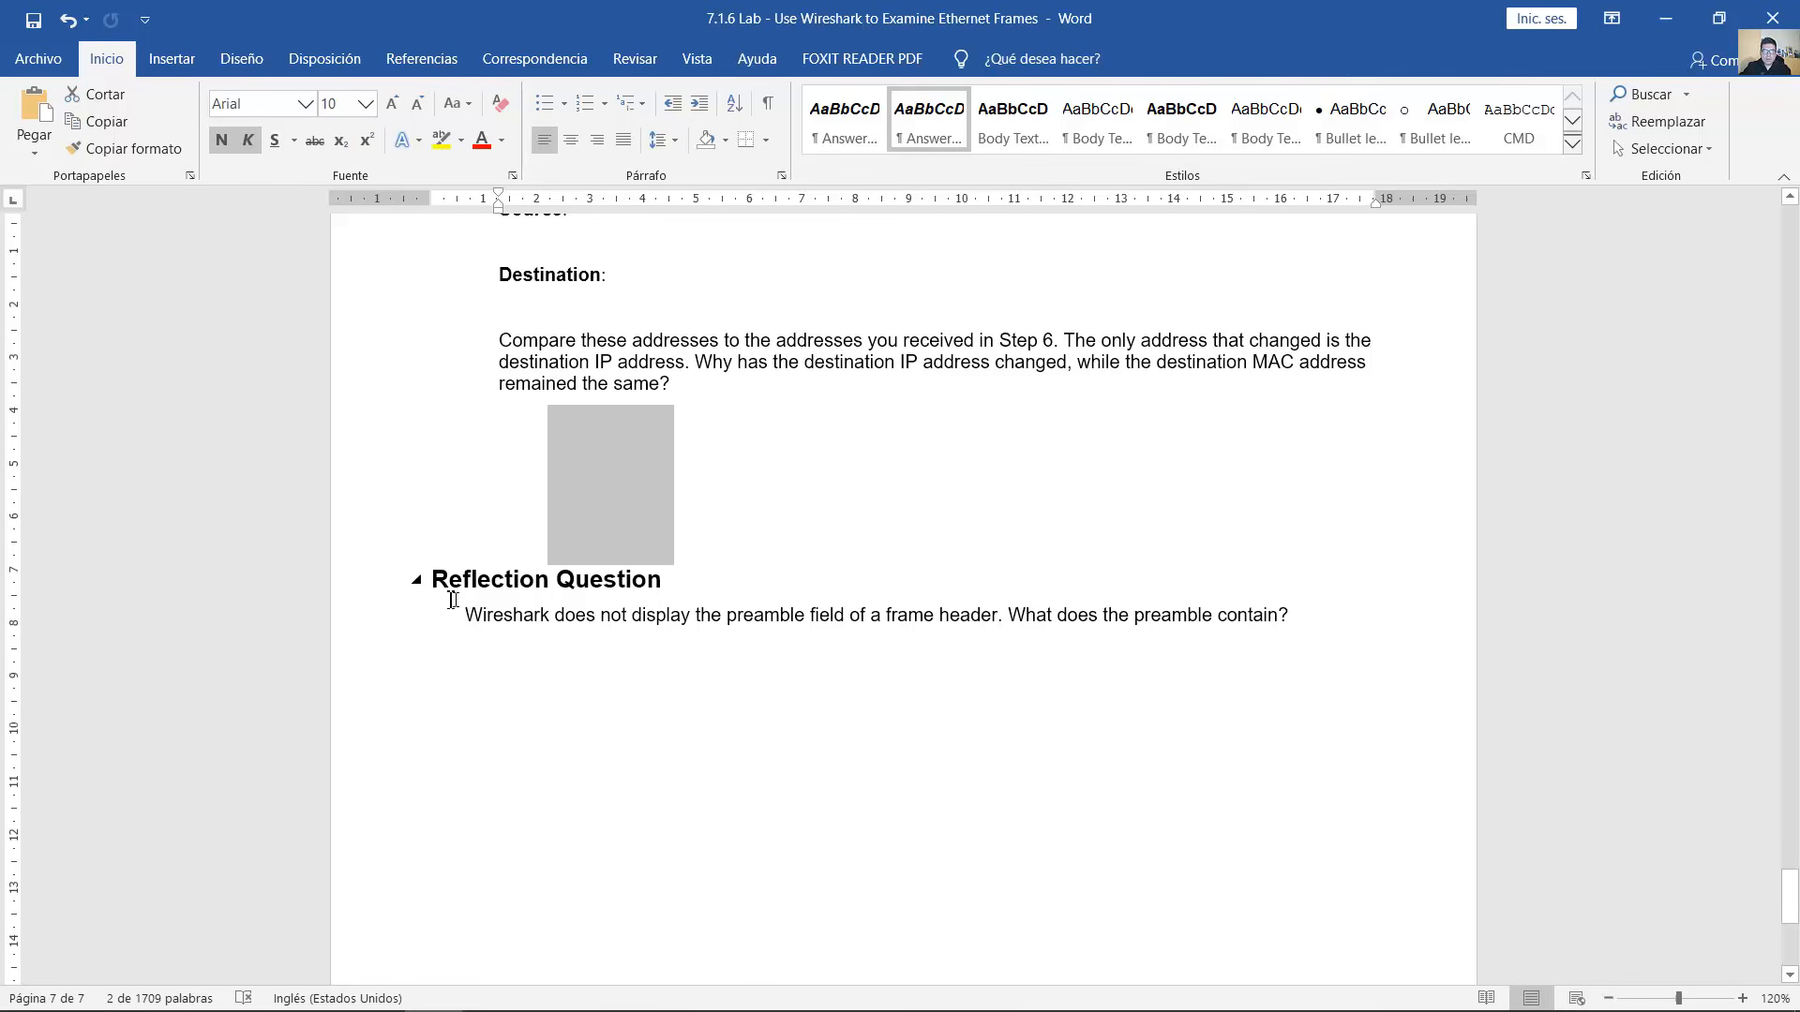
- Highlight the Reflection Question about what the preamble contains, and mark the blank answer area beneath it
drag(473, 622, 1310, 628)
click(938, 656)
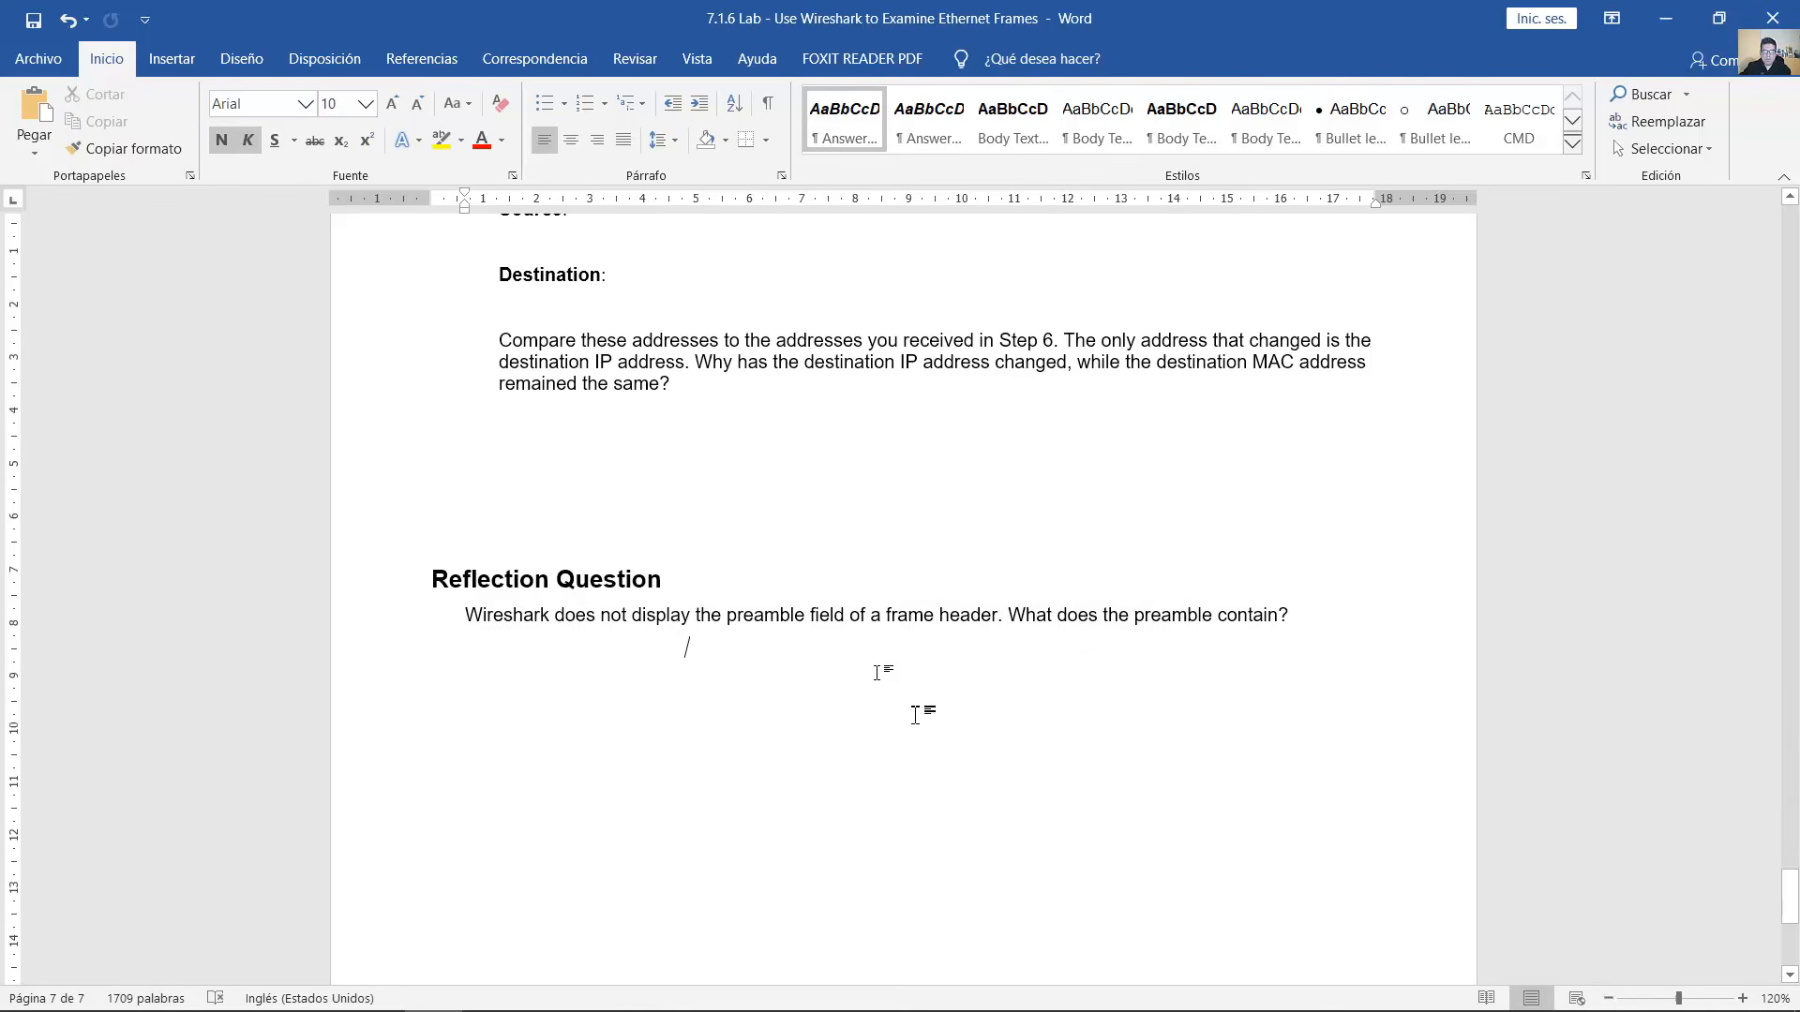
drag(941, 750, 944, 758)
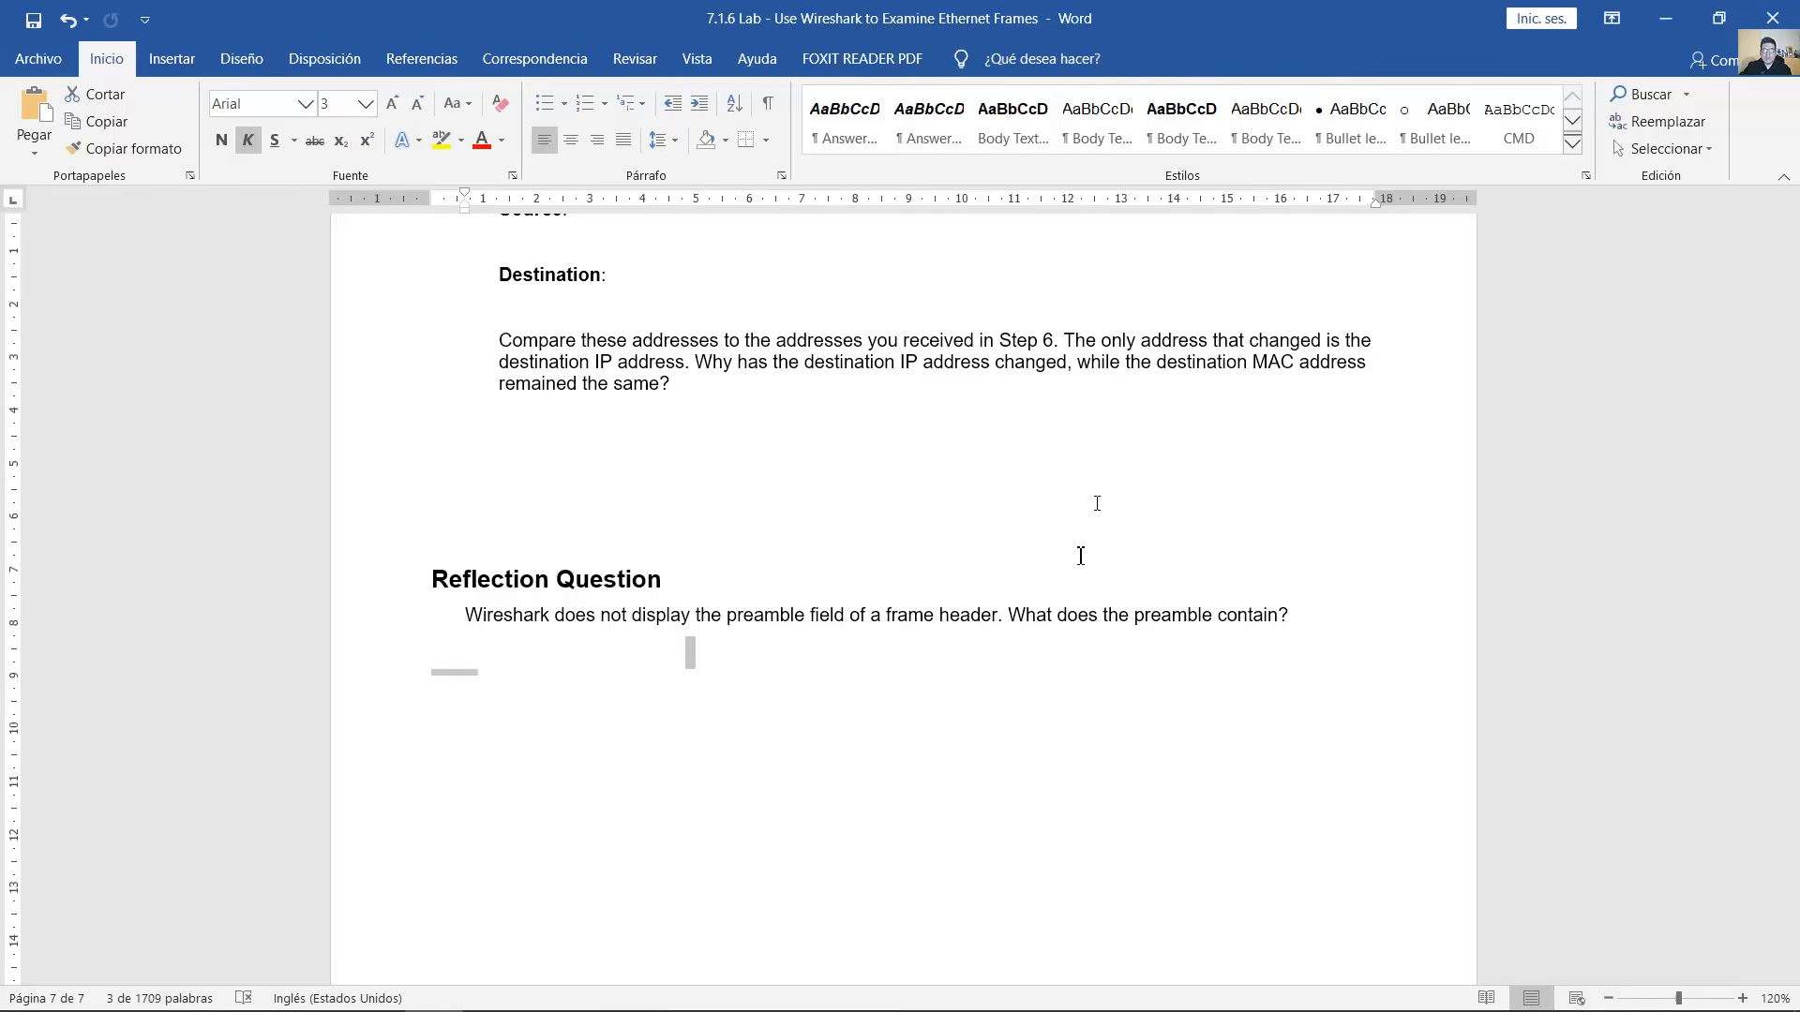
- Switch to Wikipedia's Ethernet frame article in Chrome and highlight the seven preamble octets, followed by the SFD octet 10101011
click(317, 990)
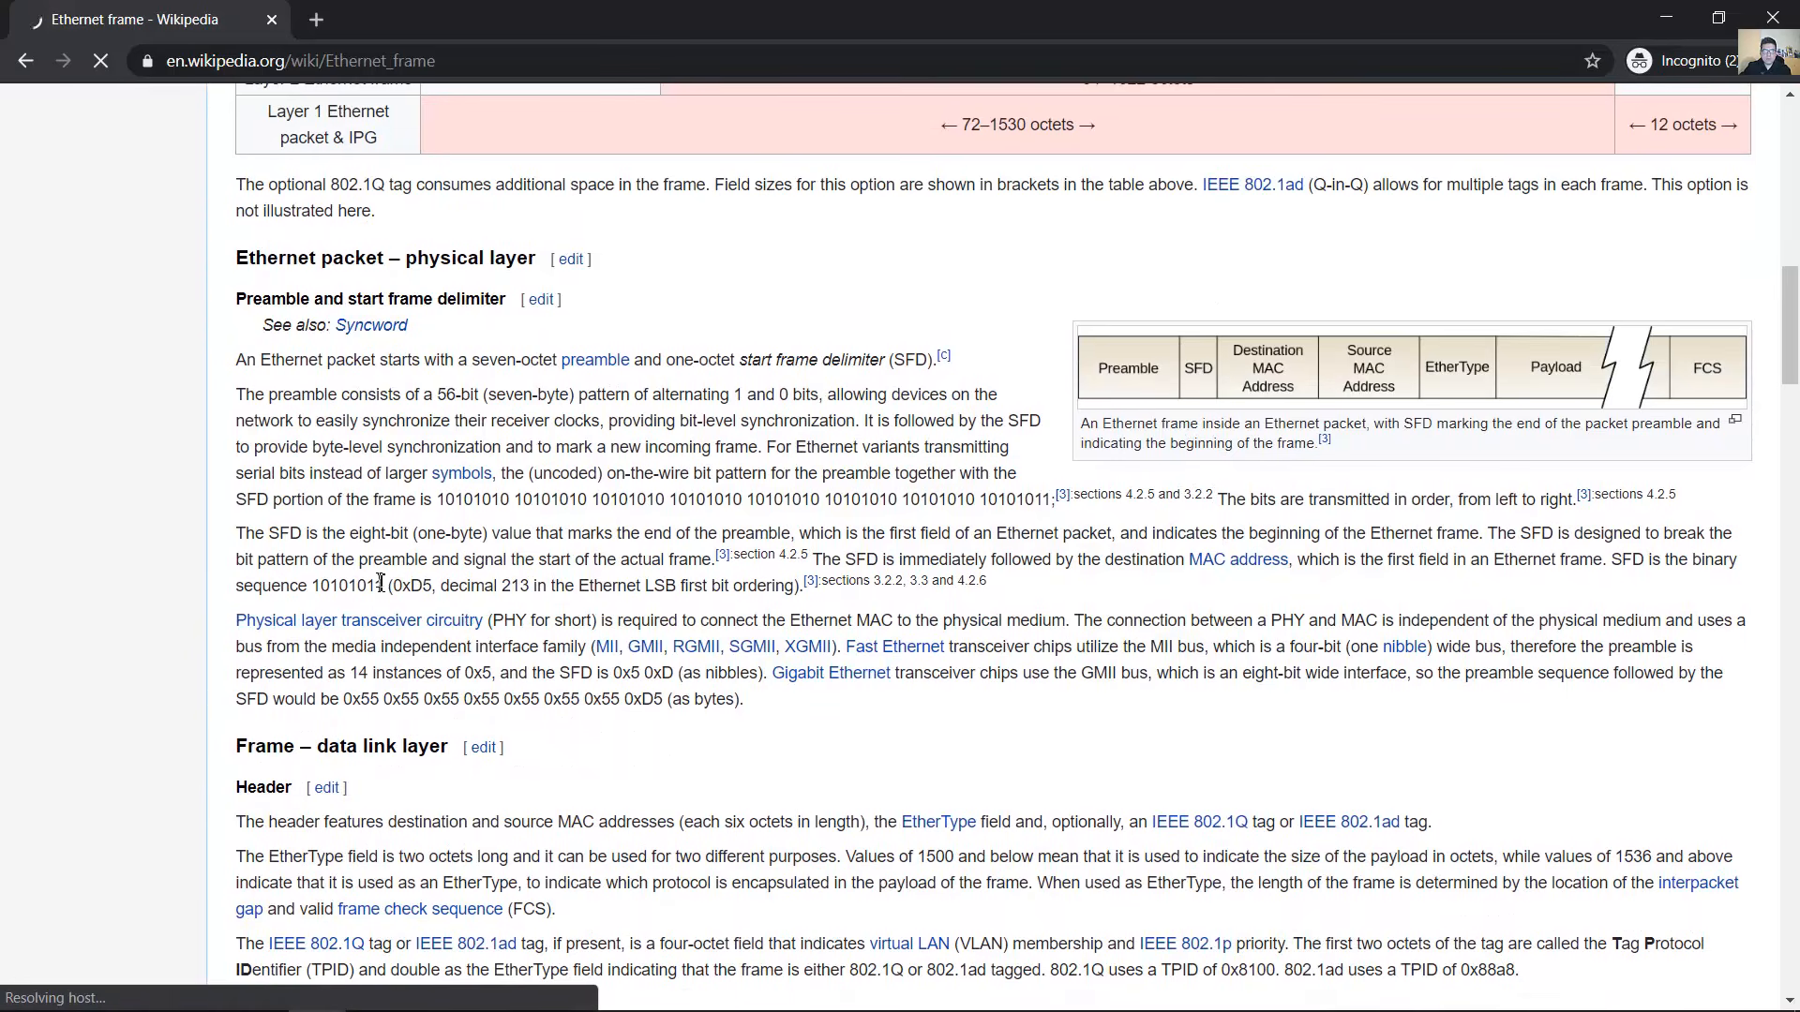
drag(437, 501, 979, 500)
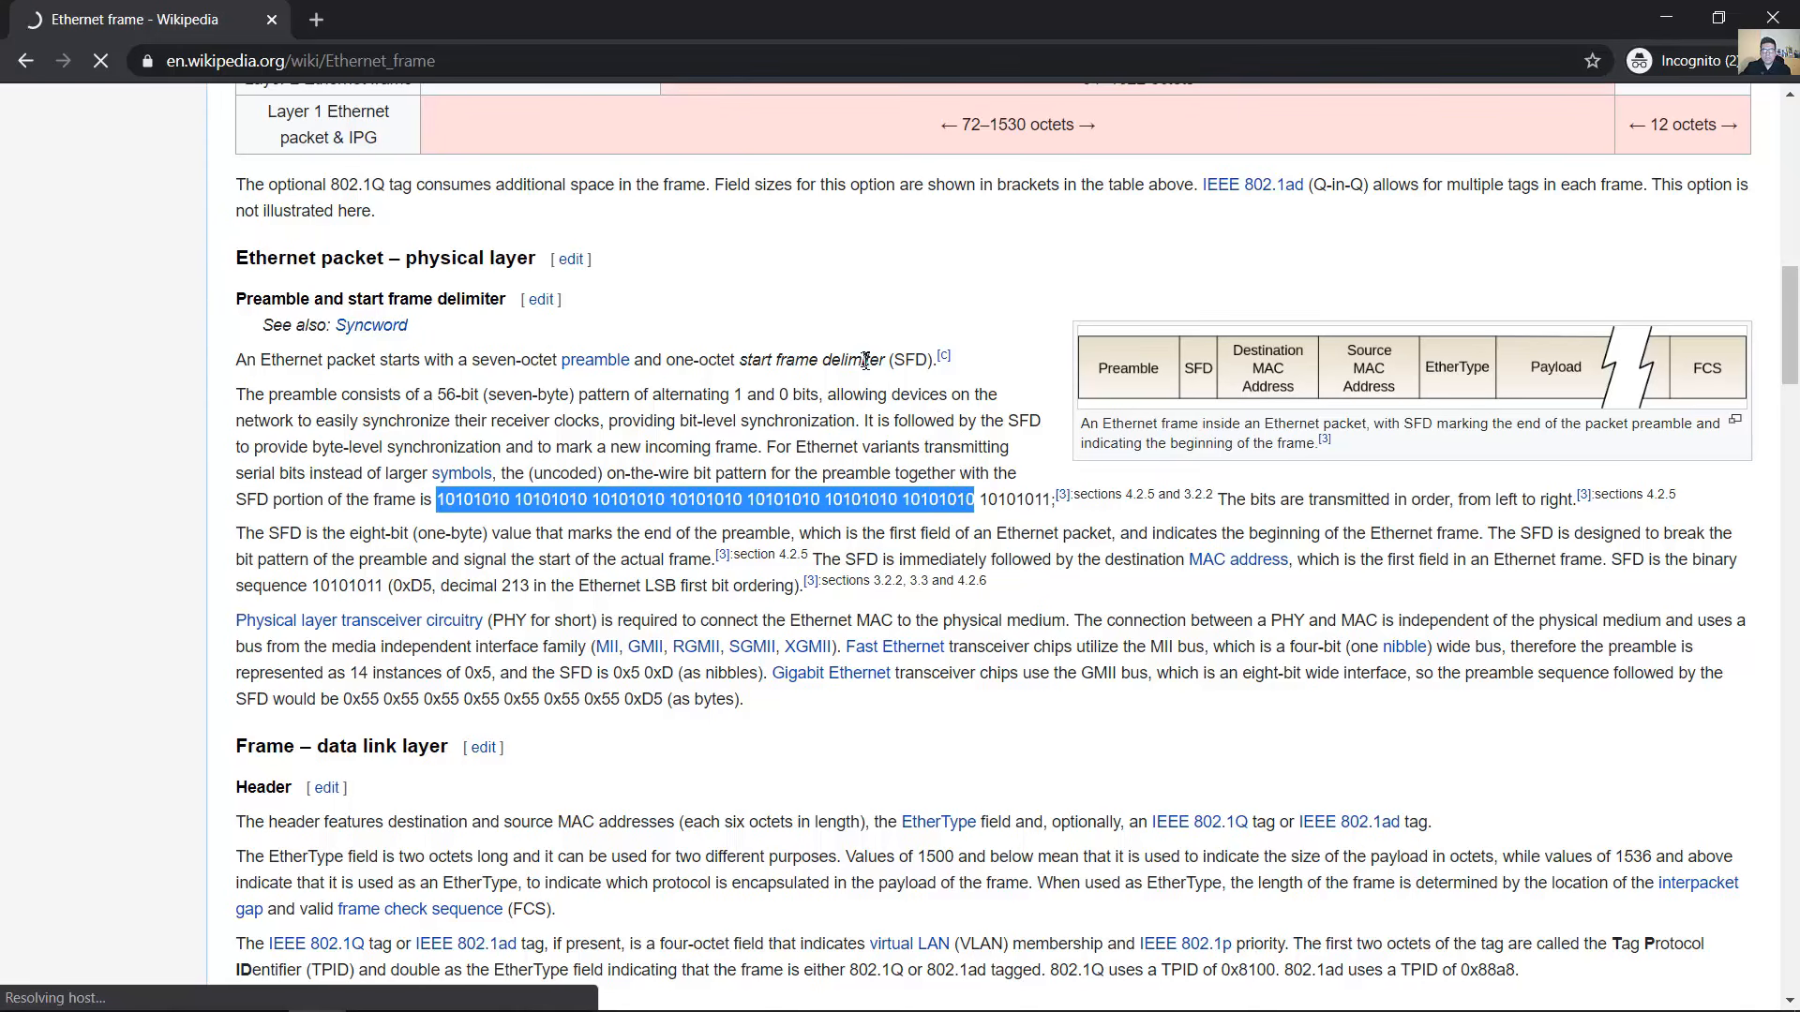
click(990, 503)
drag(982, 502, 1059, 495)
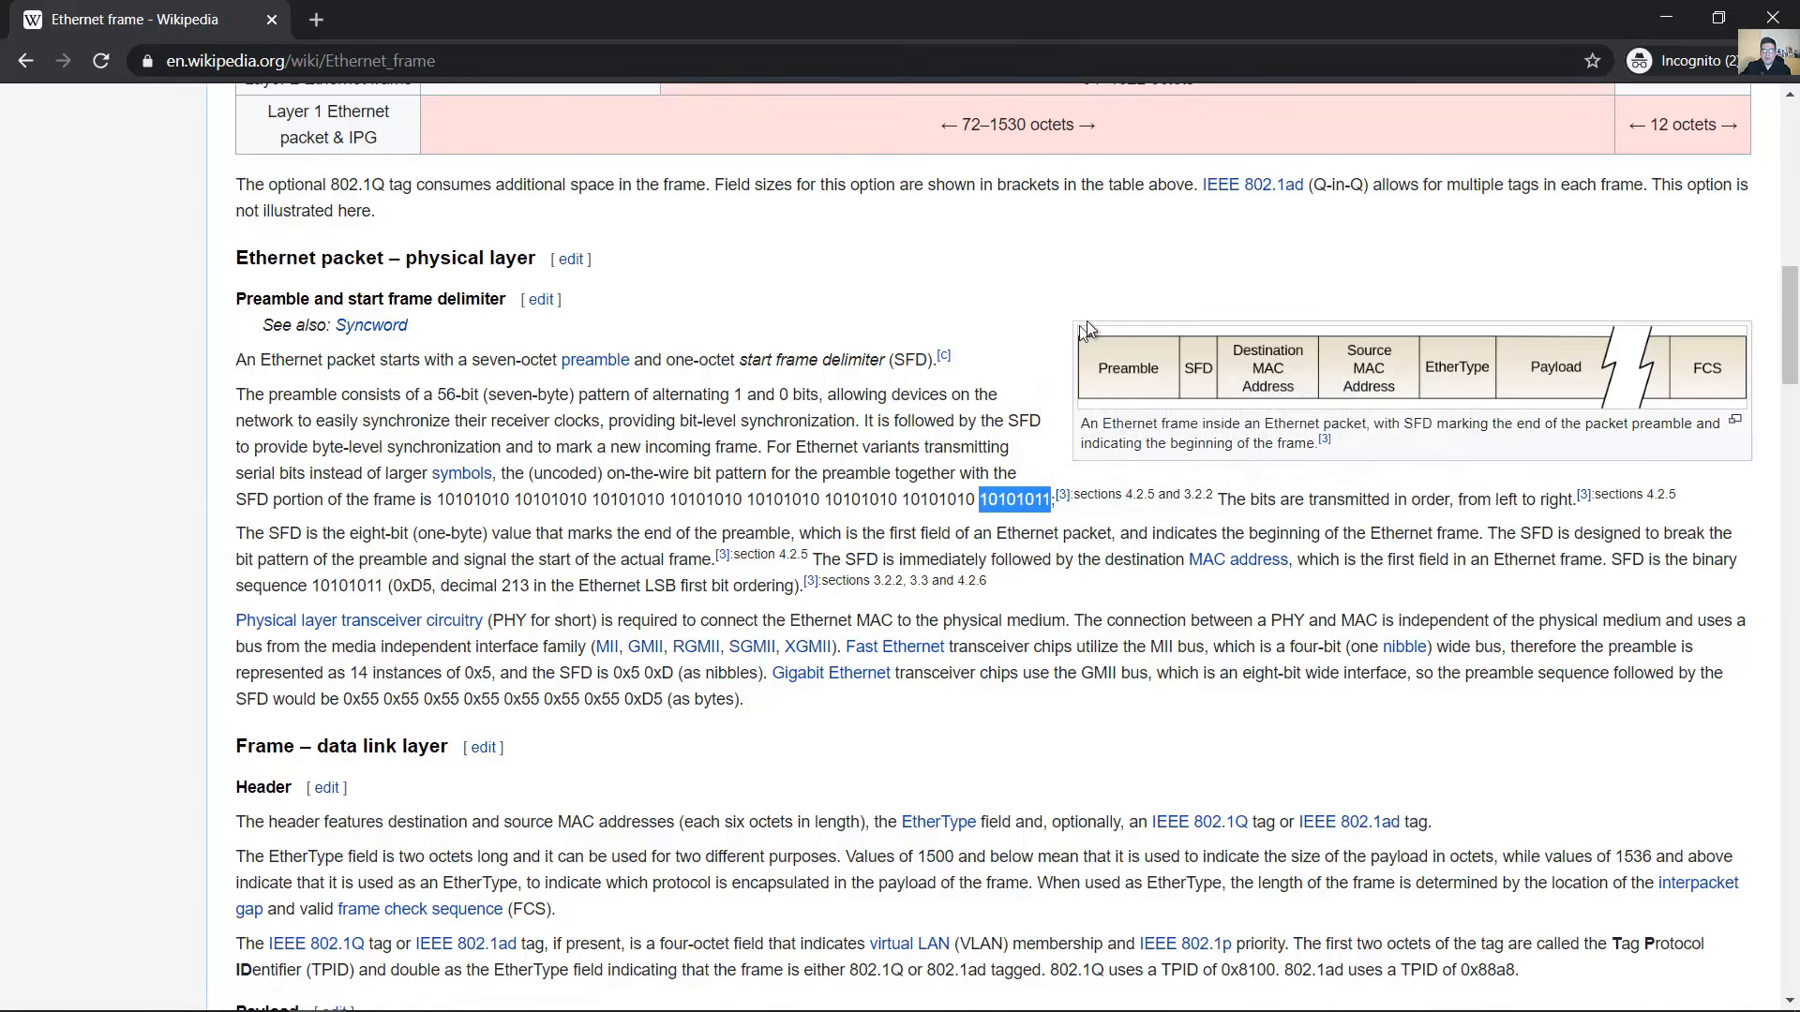